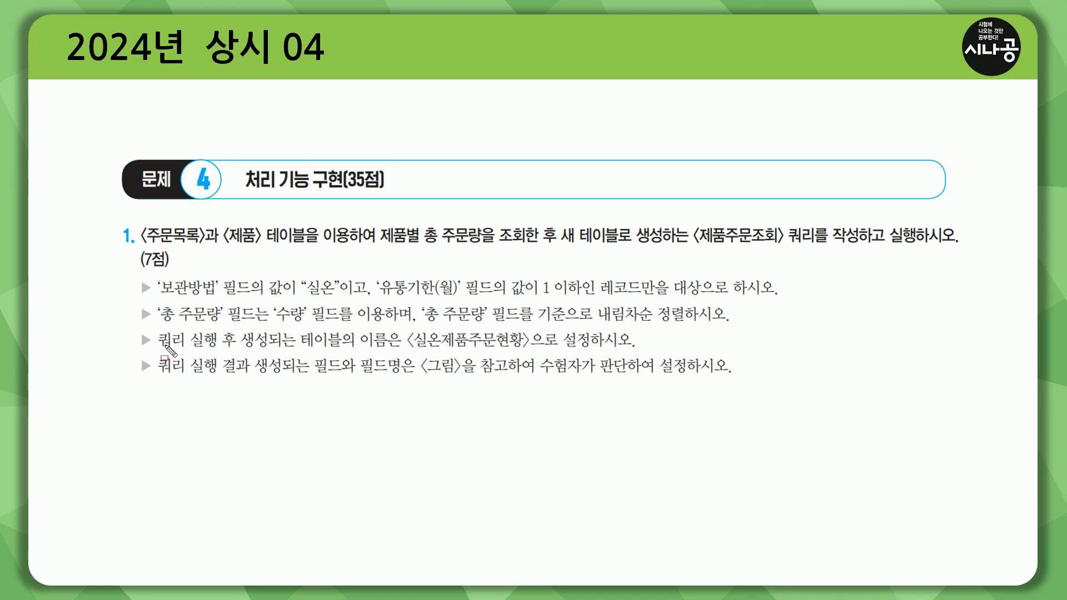
pyautogui.moveTo(240, 192)
pyautogui.mouseDown()
pyautogui.moveTo(340, 193)
pyautogui.moveTo(386, 167)
pyautogui.moveTo(388, 193)
pyautogui.mouseUp()
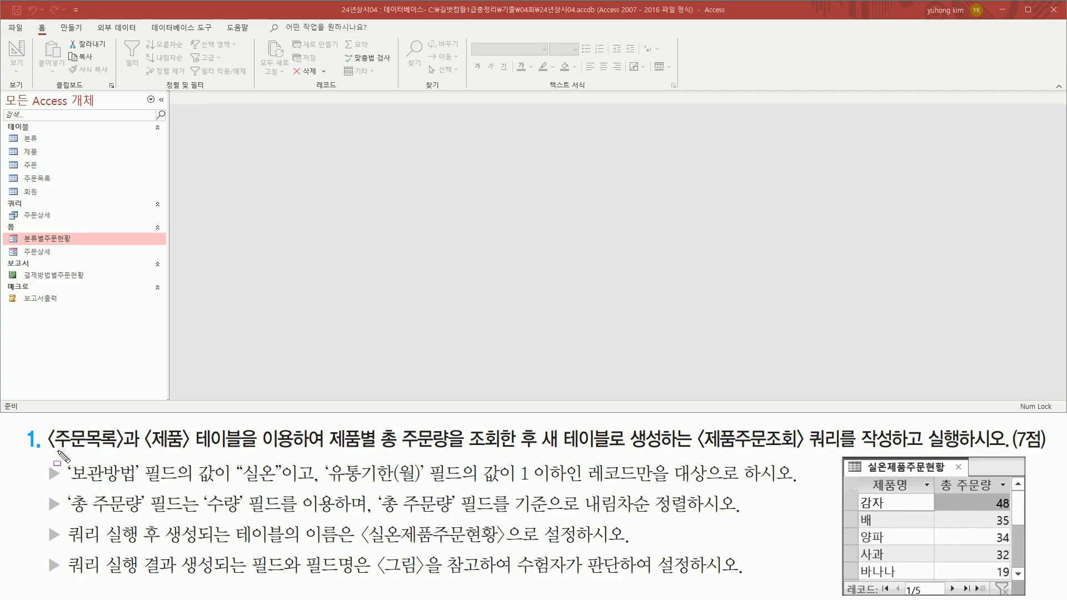
pyautogui.moveTo(46, 452); pyautogui.dragTo(192, 453)
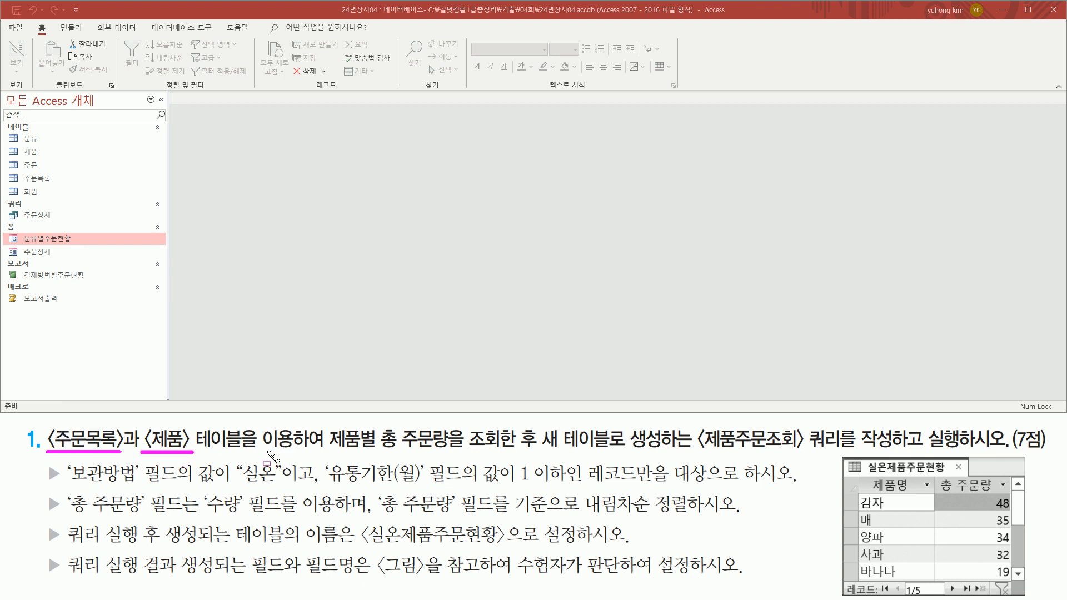
pyautogui.moveTo(323, 424)
pyautogui.mouseDown()
pyautogui.moveTo(378, 455)
pyautogui.moveTo(846, 455)
pyautogui.mouseUp()
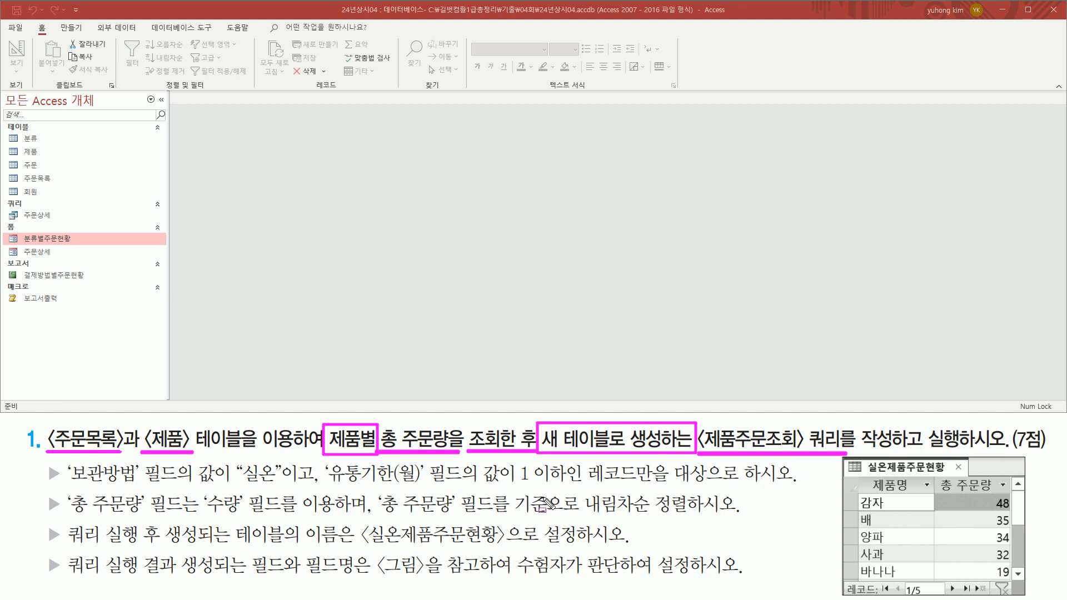
pyautogui.moveTo(843, 459)
pyautogui.mouseDown()
pyautogui.moveTo(1001, 551)
pyautogui.moveTo(1027, 596)
pyautogui.mouseUp()
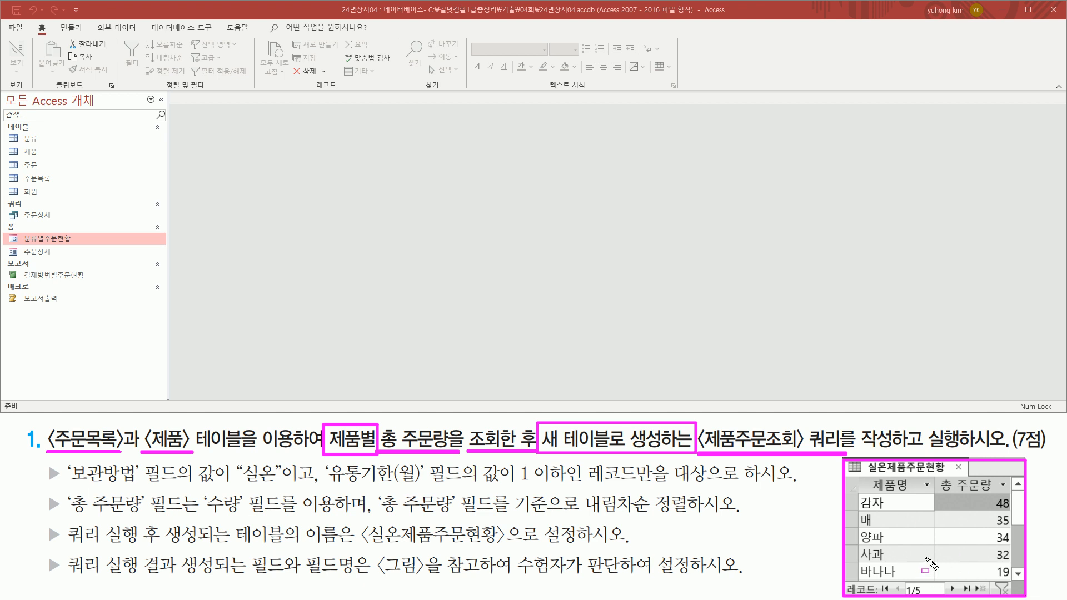
pyautogui.moveTo(852, 595); pyautogui.dragTo(947, 597)
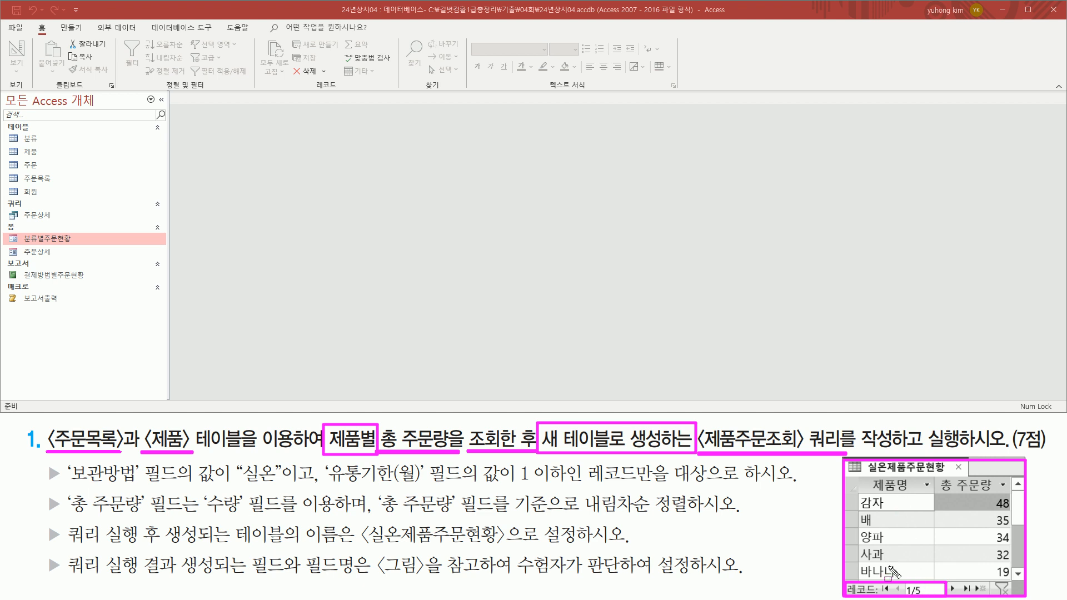
pyautogui.press('Escape')
pyautogui.click(281, 229)
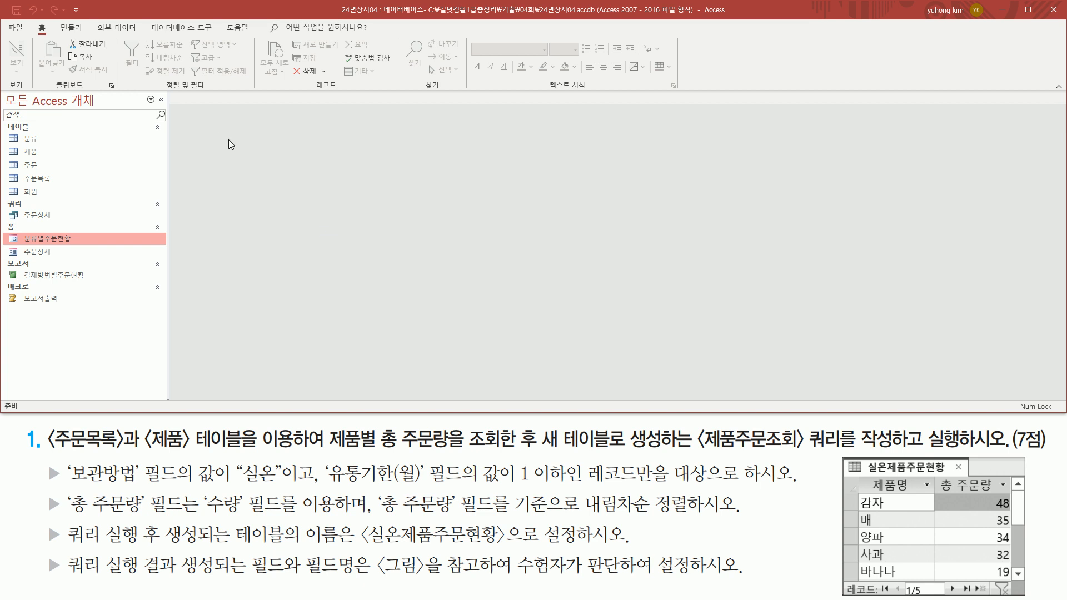
# Create a new query in design view.
pyautogui.click(74, 28)
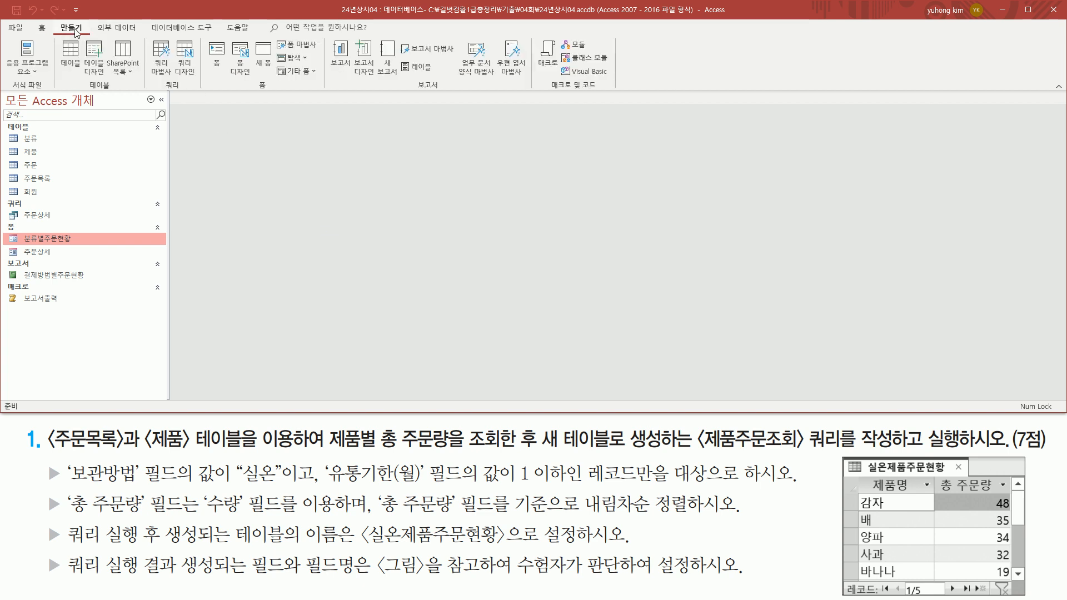
pyautogui.moveTo(158, 90); pyautogui.dragTo(181, 90)
pyautogui.moveTo(170, 36); pyautogui.dragTo(199, 79)
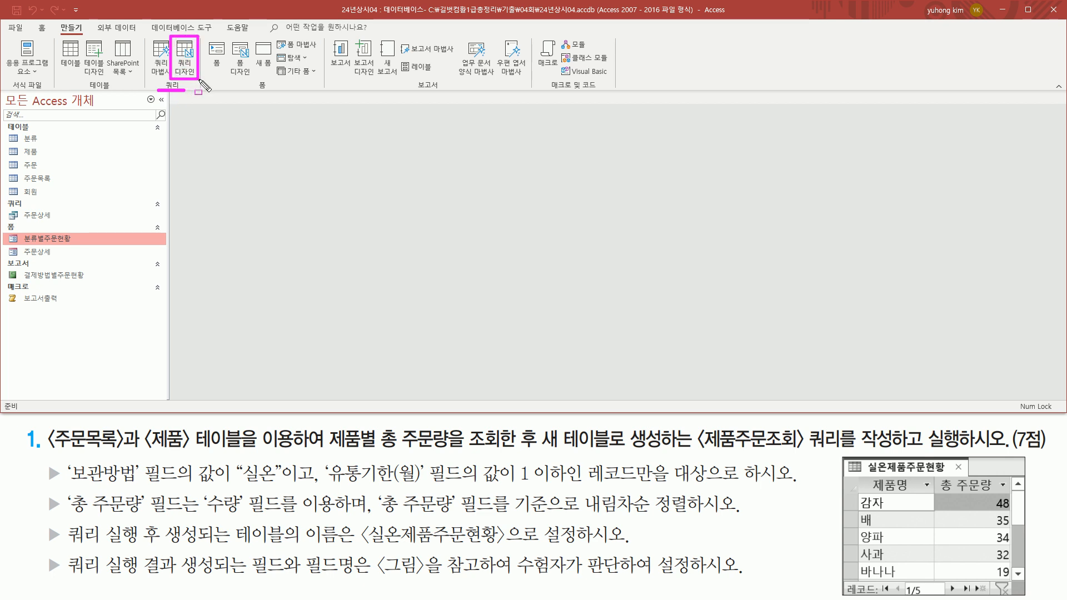
pyautogui.click(189, 62)
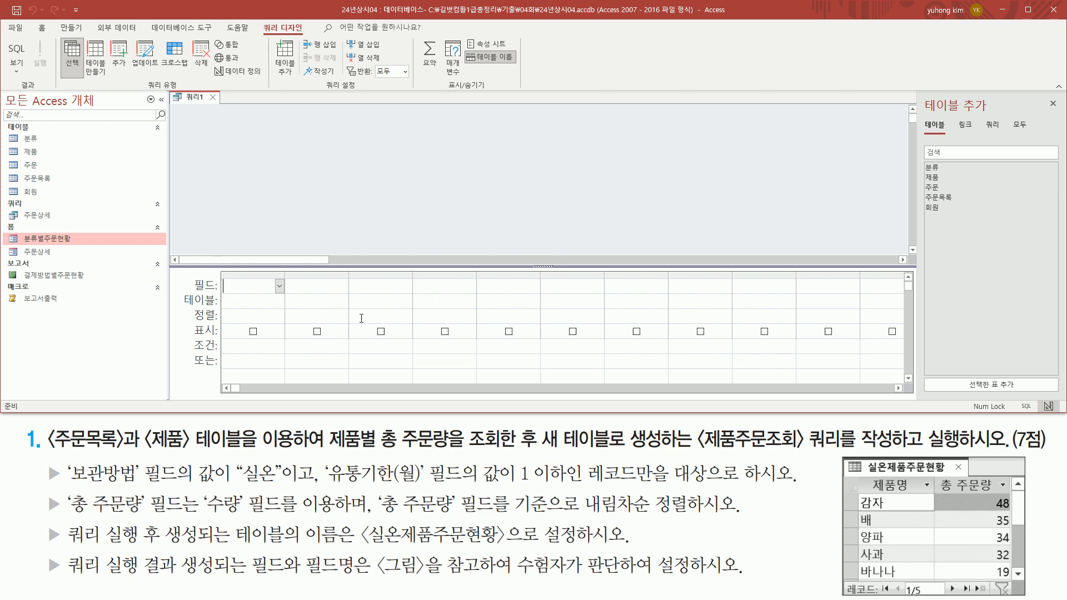
# Add the 주문목록 and 제품 tables to the query and close the table list.
pyautogui.moveTo(48, 469); pyautogui.dragTo(194, 469)
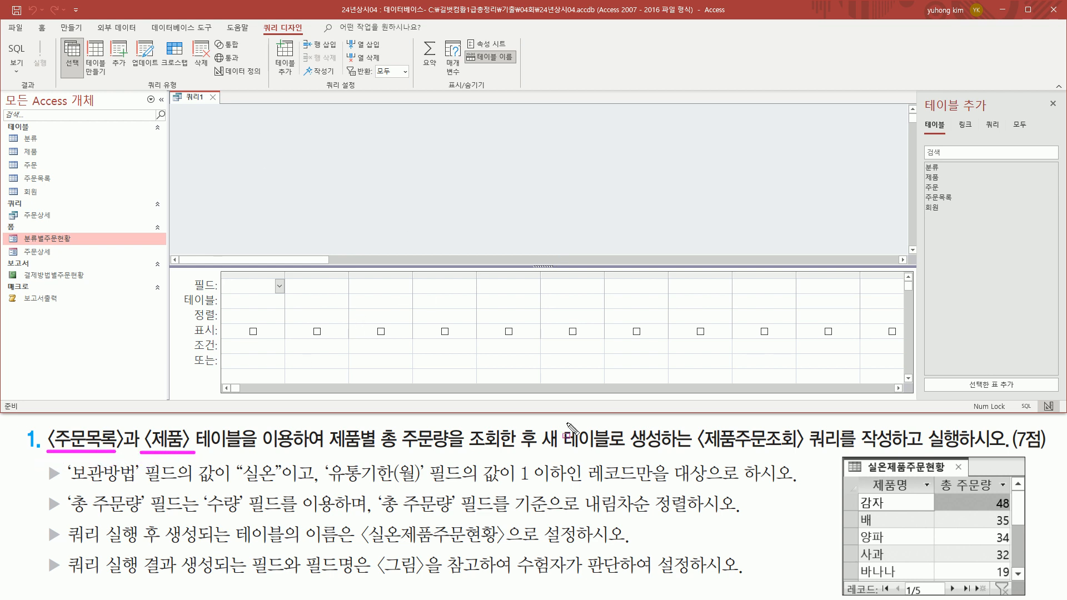
pyautogui.press('Escape')
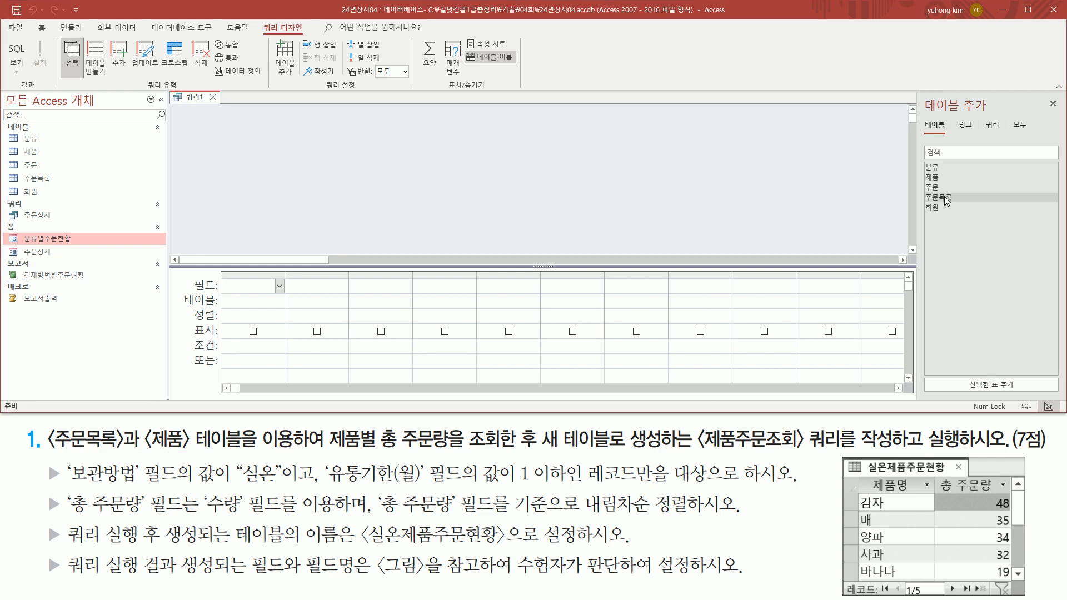
pyautogui.click(945, 195)
pyautogui.doubleClick(945, 195)
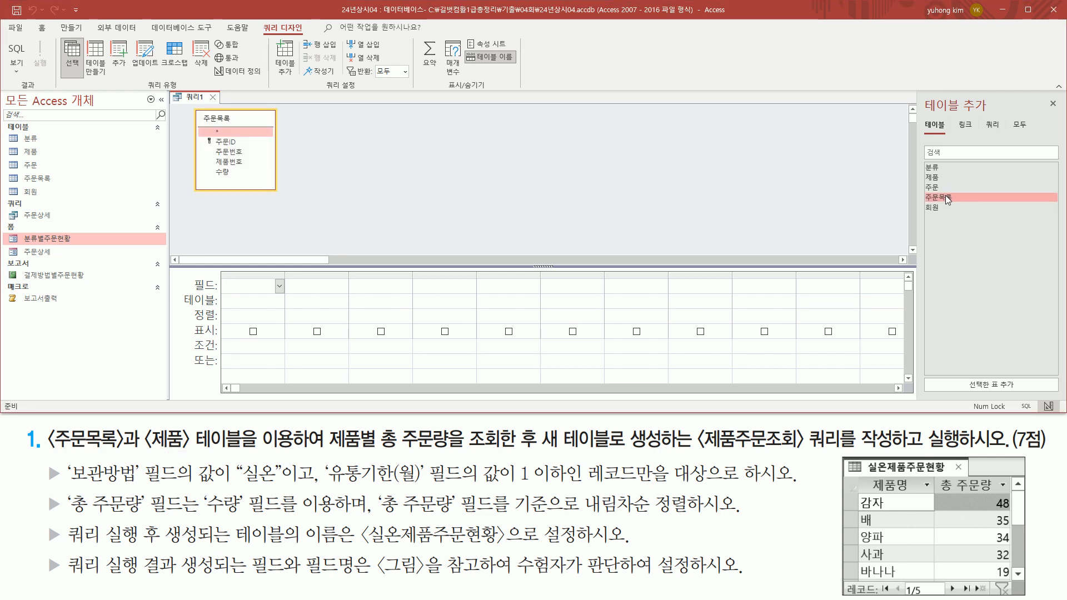
pyautogui.click(943, 181)
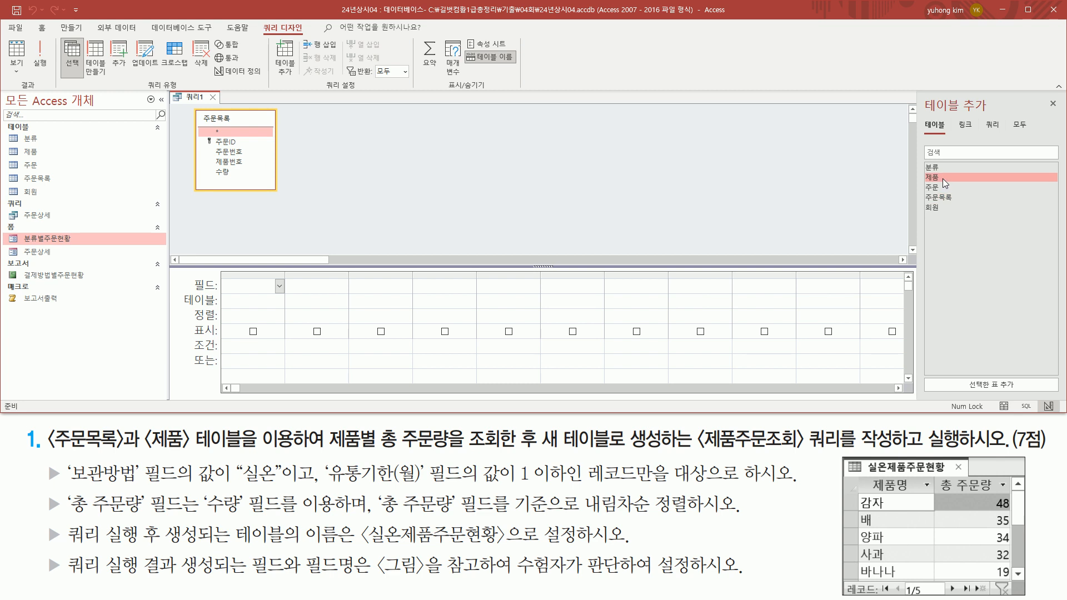
pyautogui.doubleClick(942, 177)
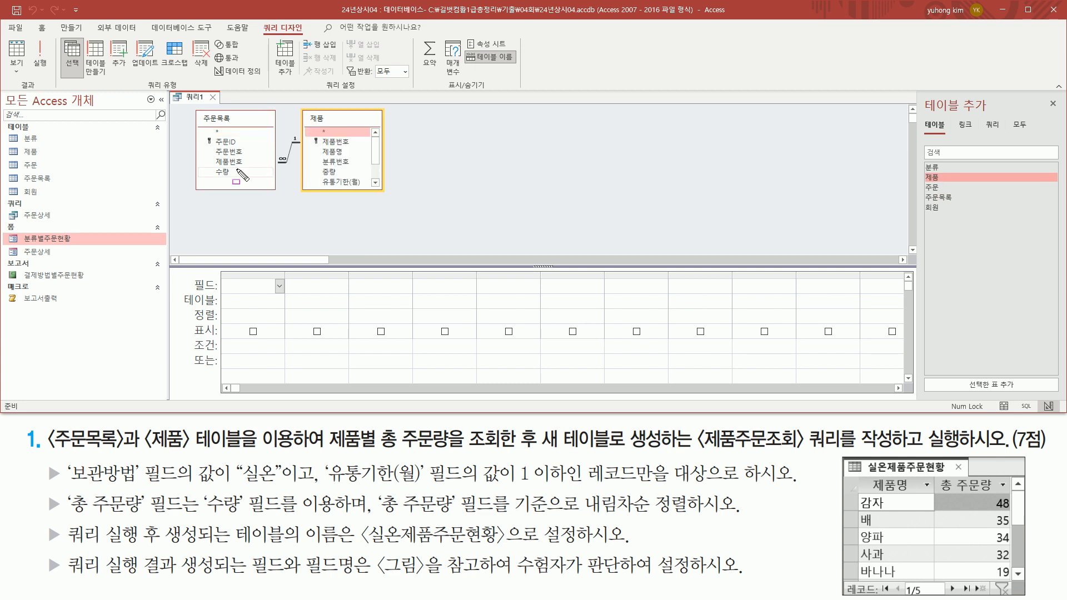
pyautogui.moveTo(191, 103)
pyautogui.mouseDown()
pyautogui.moveTo(196, 183)
pyautogui.moveTo(388, 197)
pyautogui.mouseUp()
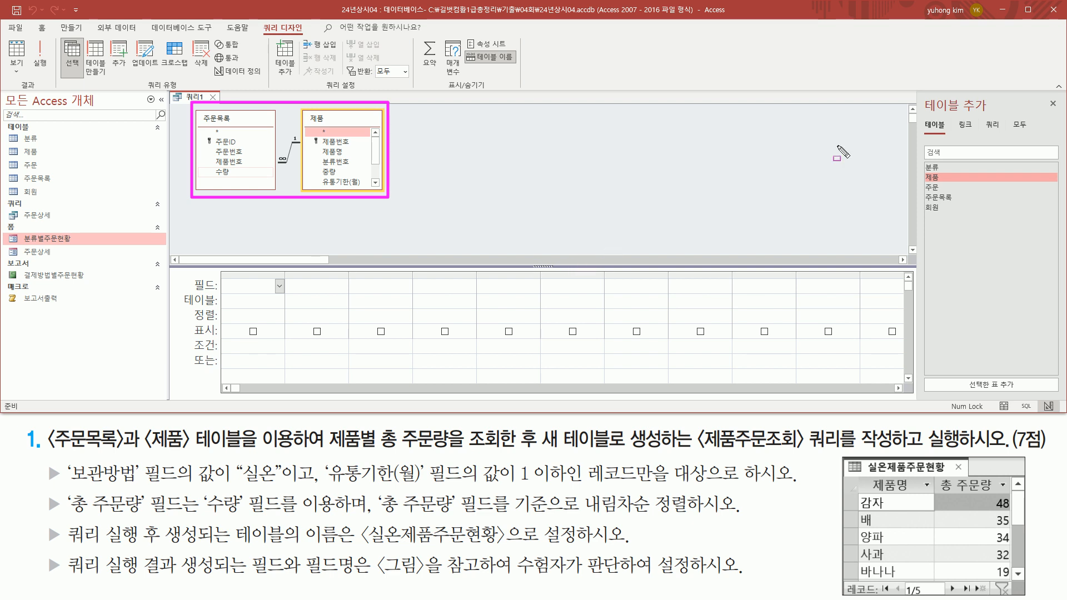
pyautogui.moveTo(1046, 94); pyautogui.dragTo(1060, 117)
pyautogui.press('Escape')
pyautogui.click(1053, 104)
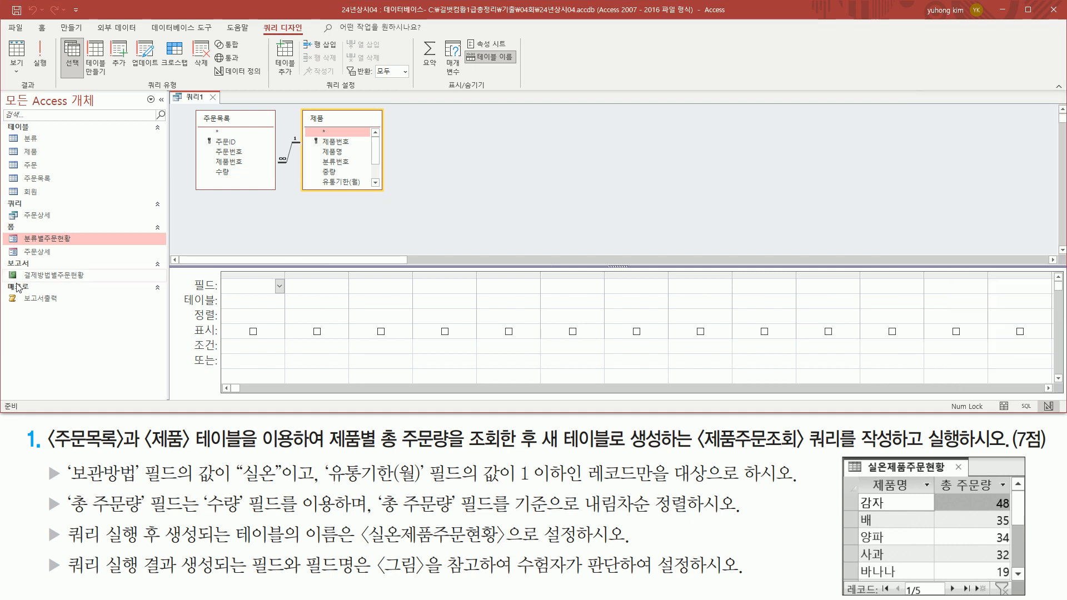
# Add the 제품명 field of the 제품 table as the first column of the query grid.
pyautogui.hotkey('ctrl', '2')
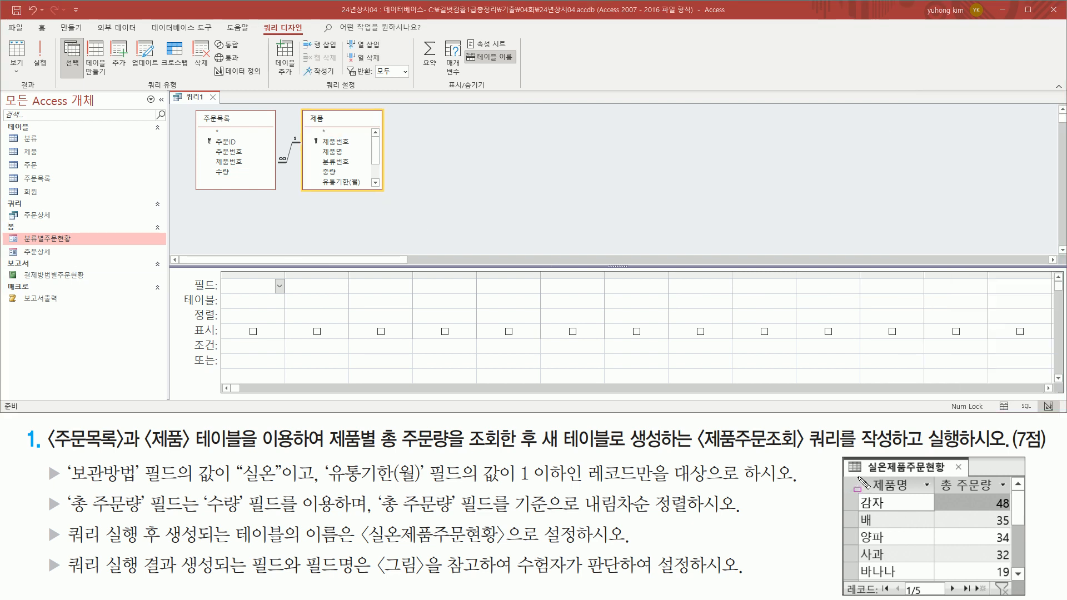
pyautogui.moveTo(859, 476)
pyautogui.mouseDown()
pyautogui.moveTo(917, 501)
pyautogui.moveTo(1004, 494)
pyautogui.mouseUp()
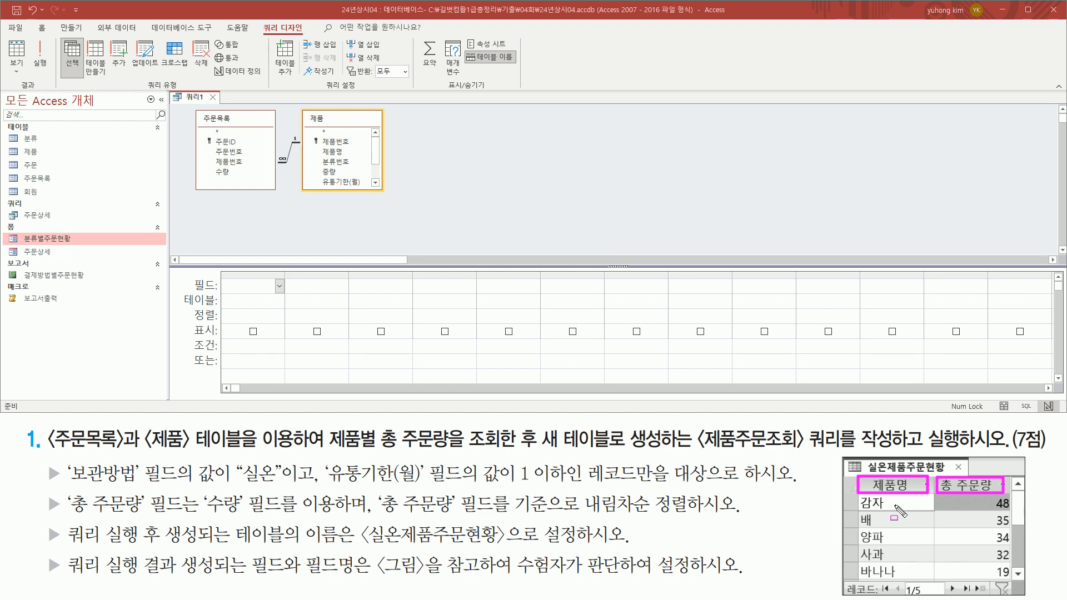
pyautogui.moveTo(315, 143); pyautogui.dragTo(353, 159)
pyautogui.press('Escape')
pyautogui.doubleClick(334, 152)
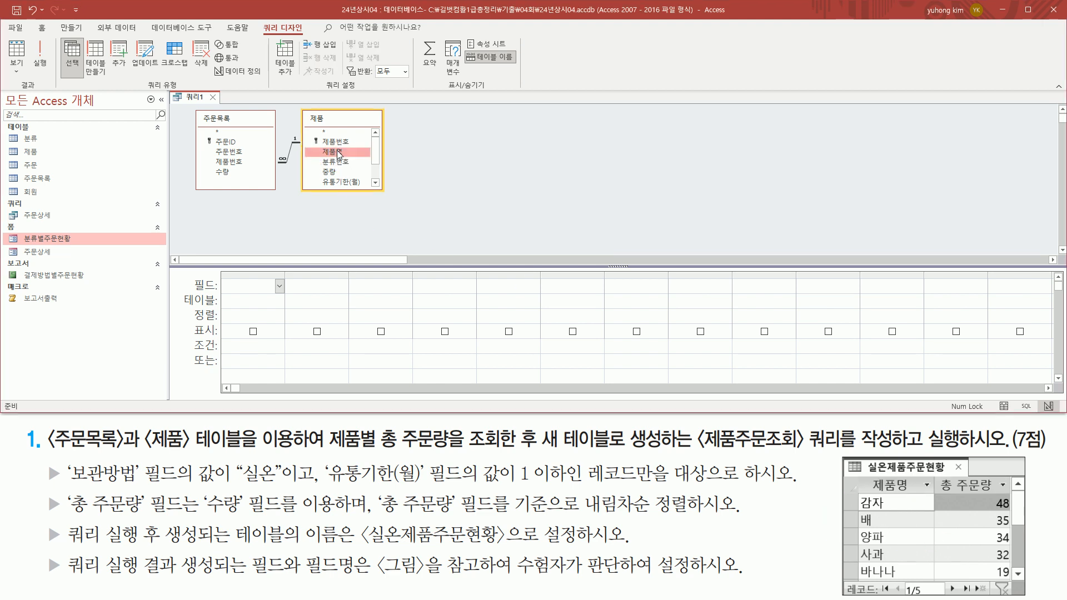
# Add the 수량 field of the 주문목록 table as the second column of the query grid.
pyautogui.moveTo(940, 480); pyautogui.dragTo(1006, 500)
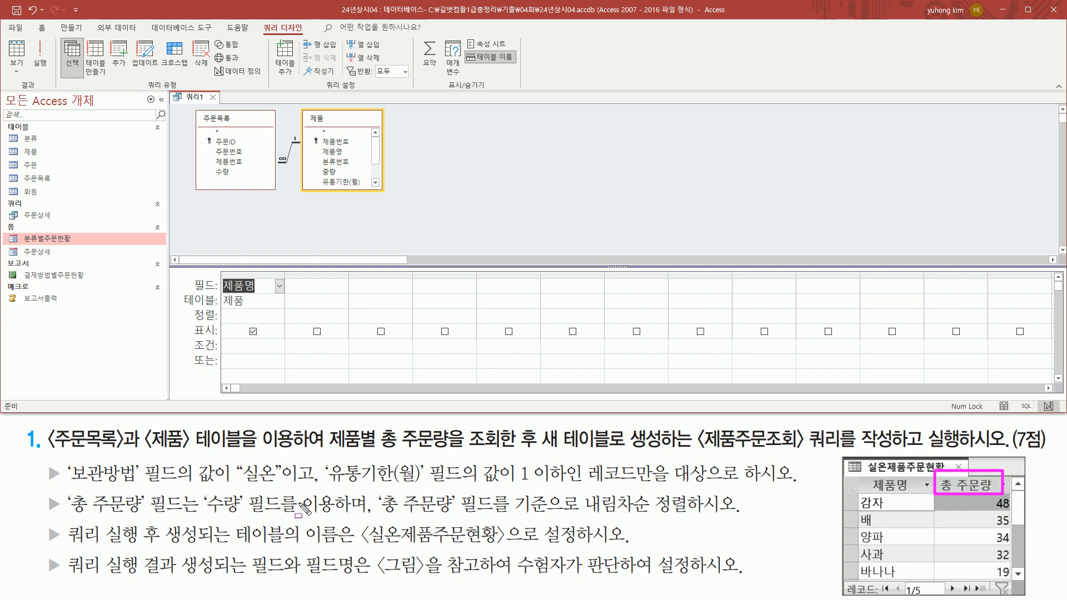
pyautogui.moveTo(44, 491)
pyautogui.mouseDown()
pyautogui.moveTo(64, 516)
pyautogui.moveTo(181, 513)
pyautogui.moveTo(185, 493)
pyautogui.moveTo(243, 516)
pyautogui.moveTo(335, 517)
pyautogui.mouseUp()
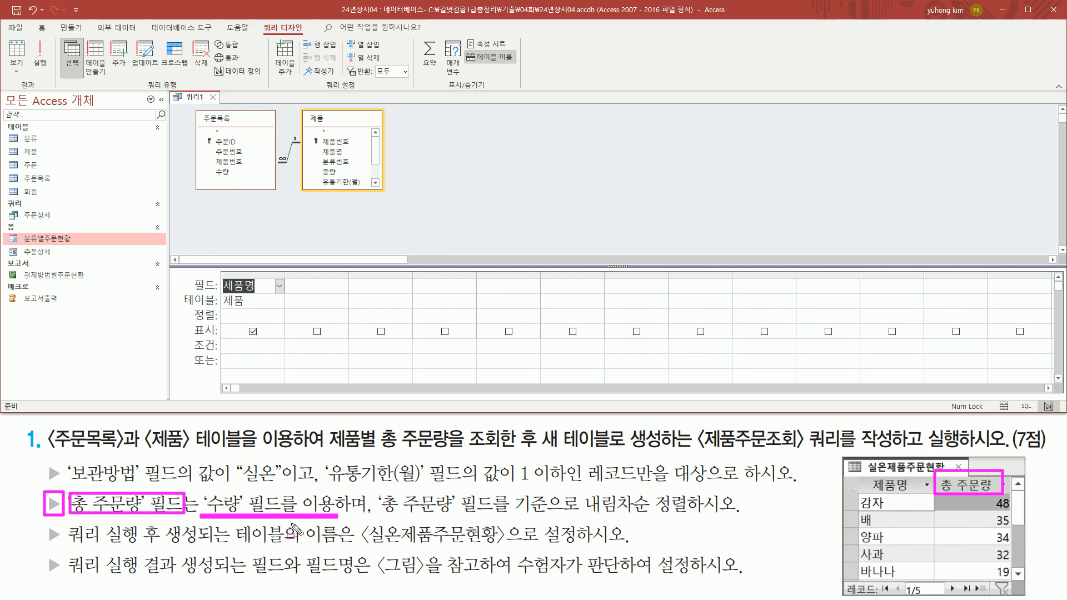
pyautogui.moveTo(213, 165); pyautogui.dragTo(238, 183)
pyautogui.press('Escape')
pyautogui.click(224, 172)
pyautogui.doubleClick(224, 173)
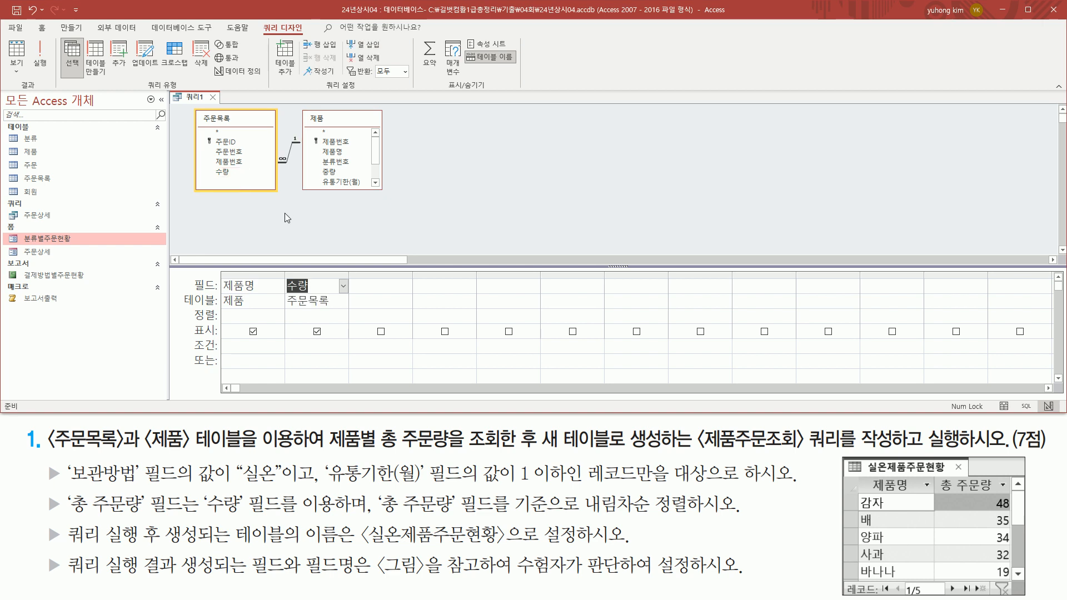
pyautogui.moveTo(210, 180); pyautogui.dragTo(237, 164)
pyautogui.moveTo(193, 110)
pyautogui.mouseDown()
pyautogui.moveTo(283, 181)
pyautogui.moveTo(277, 191)
pyautogui.mouseUp()
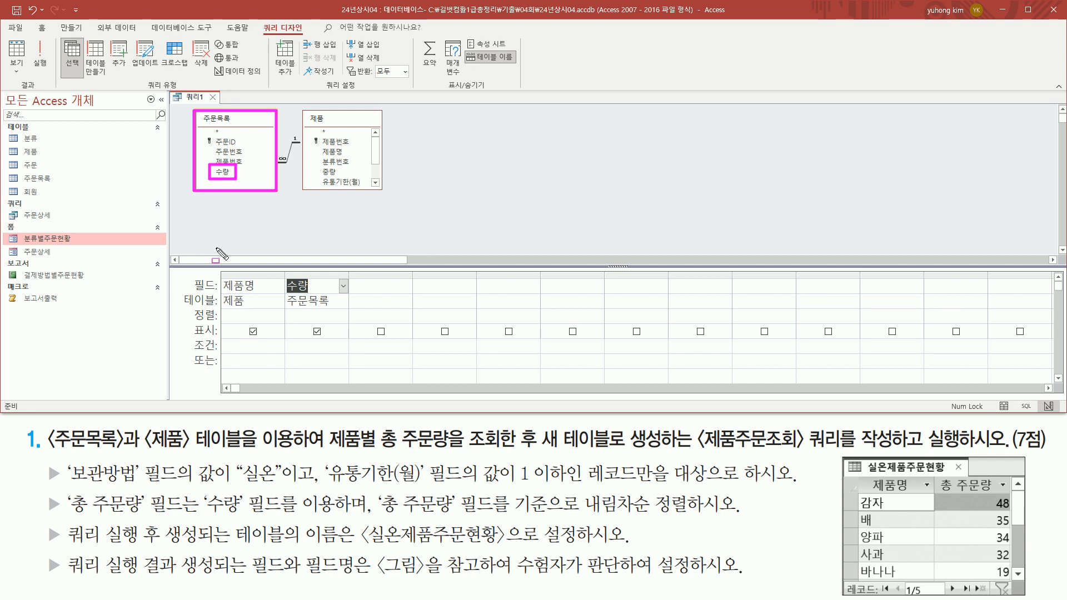
pyautogui.moveTo(65, 490); pyautogui.dragTo(146, 517)
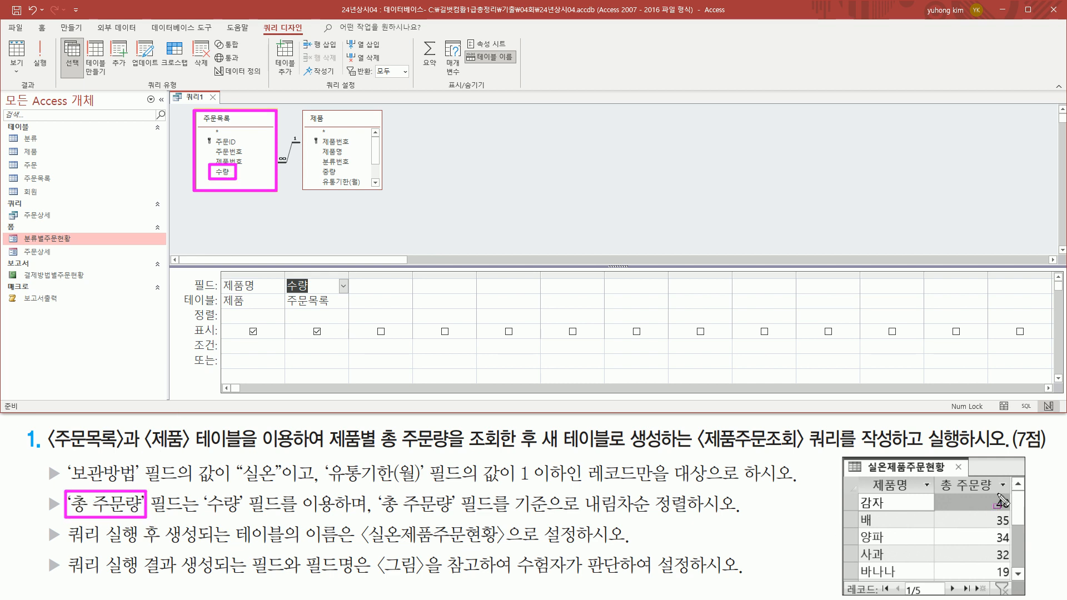
pyautogui.moveTo(323, 425)
pyautogui.mouseDown()
pyautogui.moveTo(340, 451)
pyautogui.moveTo(379, 459)
pyautogui.moveTo(506, 450)
pyautogui.mouseUp()
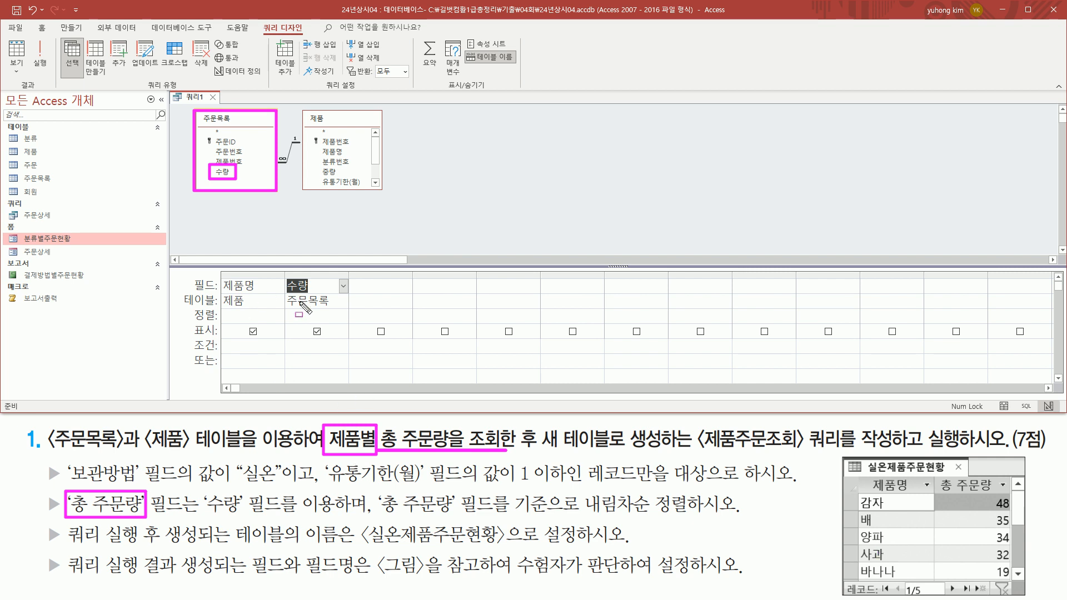
pyautogui.moveTo(283, 277); pyautogui.dragTo(318, 298)
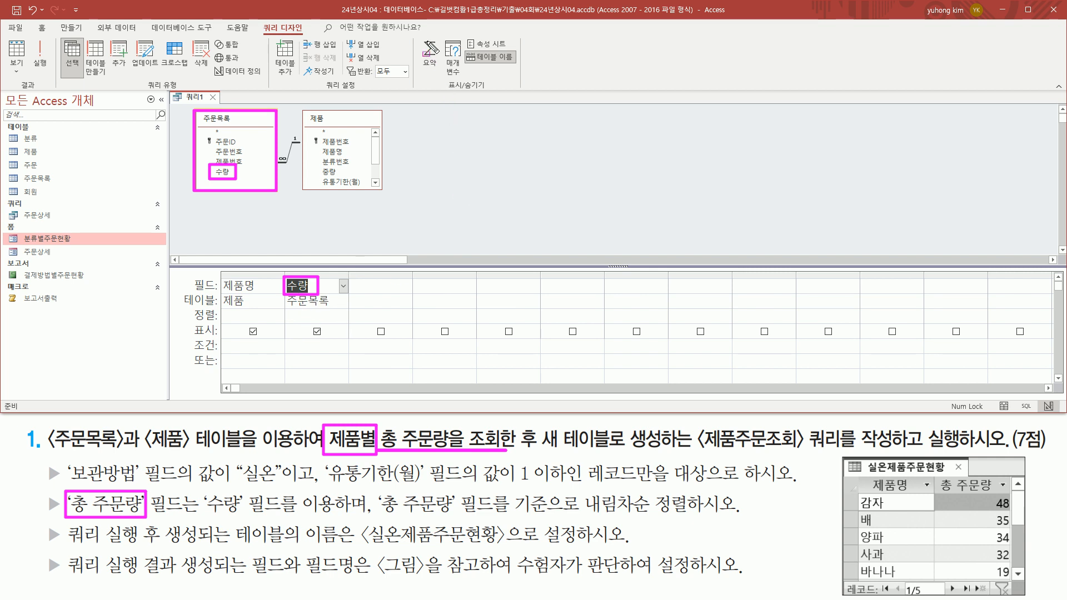
# Show the summary (요약) row in the query grid to group the records.
pyautogui.moveTo(257, 19)
pyautogui.mouseDown()
pyautogui.moveTo(281, 39)
pyautogui.moveTo(311, 41)
pyautogui.mouseUp()
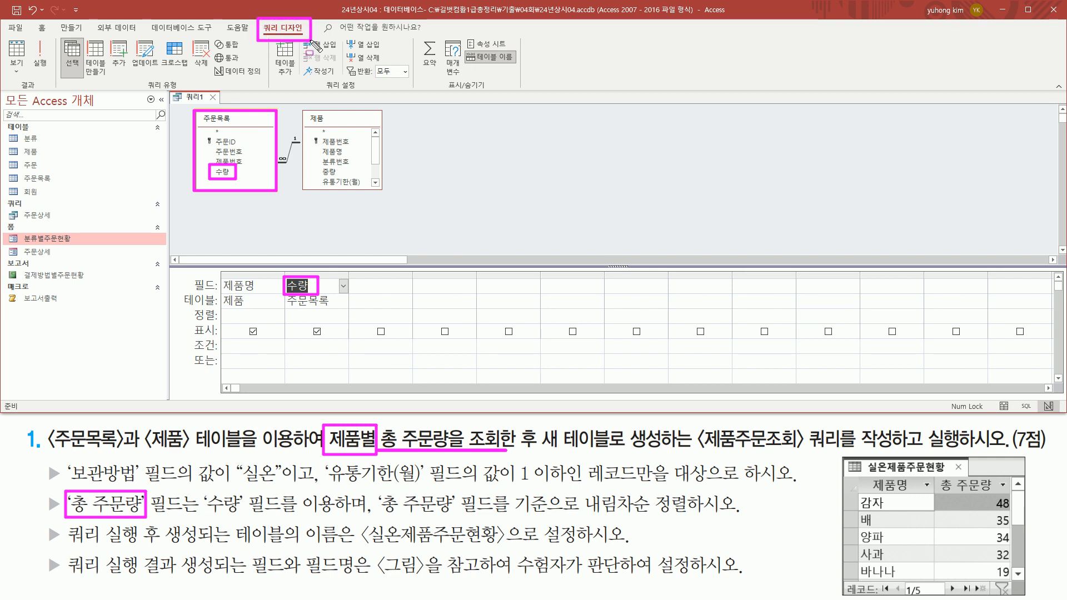
pyautogui.moveTo(444, 91); pyautogui.dragTo(488, 90)
pyautogui.moveTo(415, 34); pyautogui.dragTo(426, 64)
pyautogui.press('Escape')
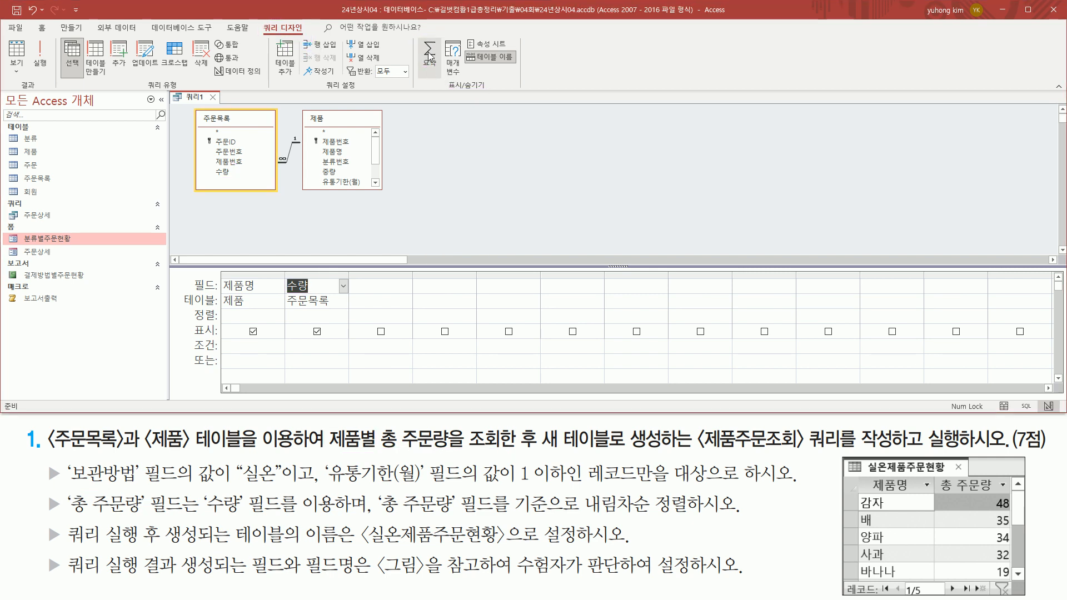
pyautogui.click(429, 56)
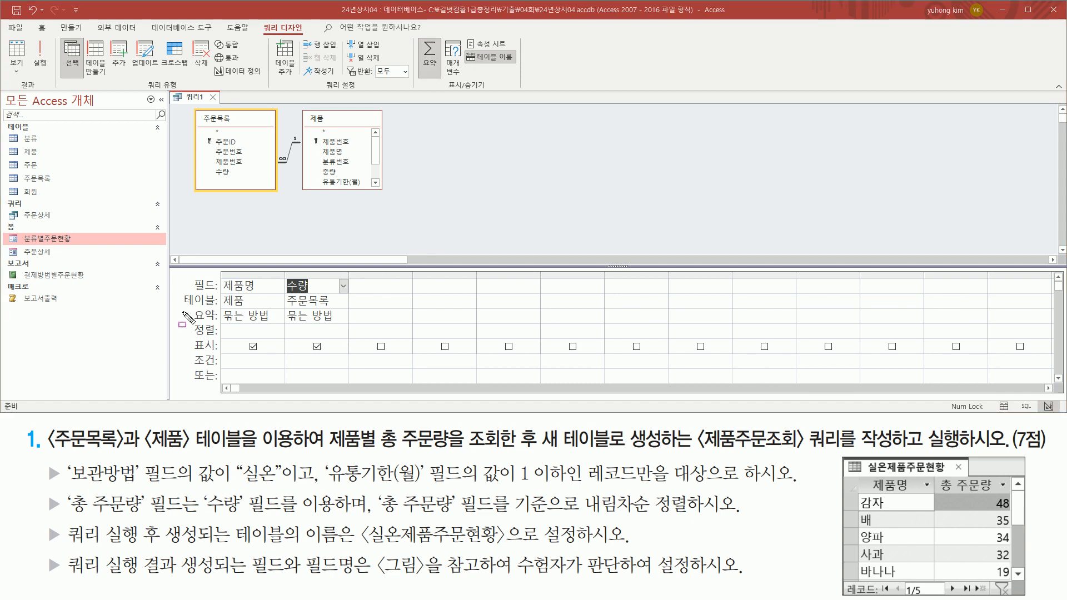
# Set the summary function of the 수량 column to 합계.
pyautogui.moveTo(193, 308)
pyautogui.mouseDown()
pyautogui.moveTo(216, 327)
pyautogui.moveTo(343, 327)
pyautogui.mouseUp()
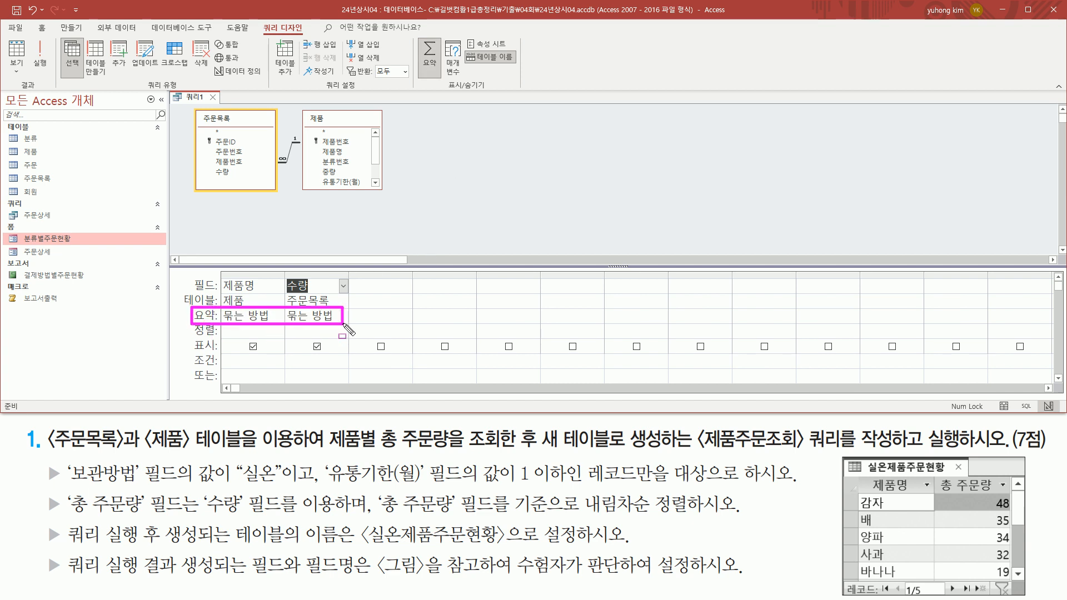
pyautogui.press('Escape')
pyautogui.click(345, 316)
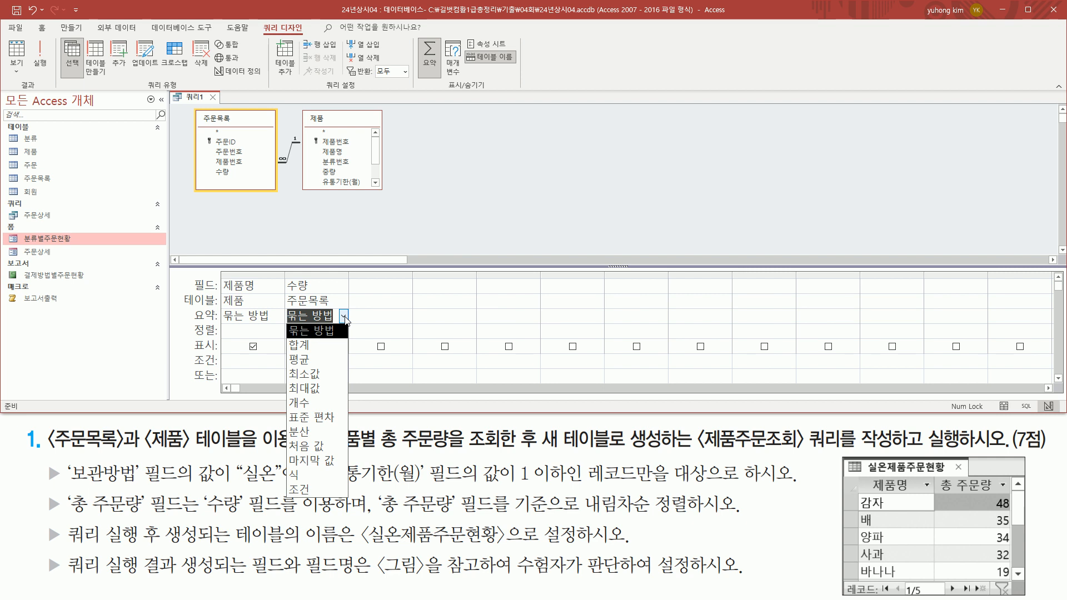
pyautogui.click(324, 345)
pyautogui.click(317, 316)
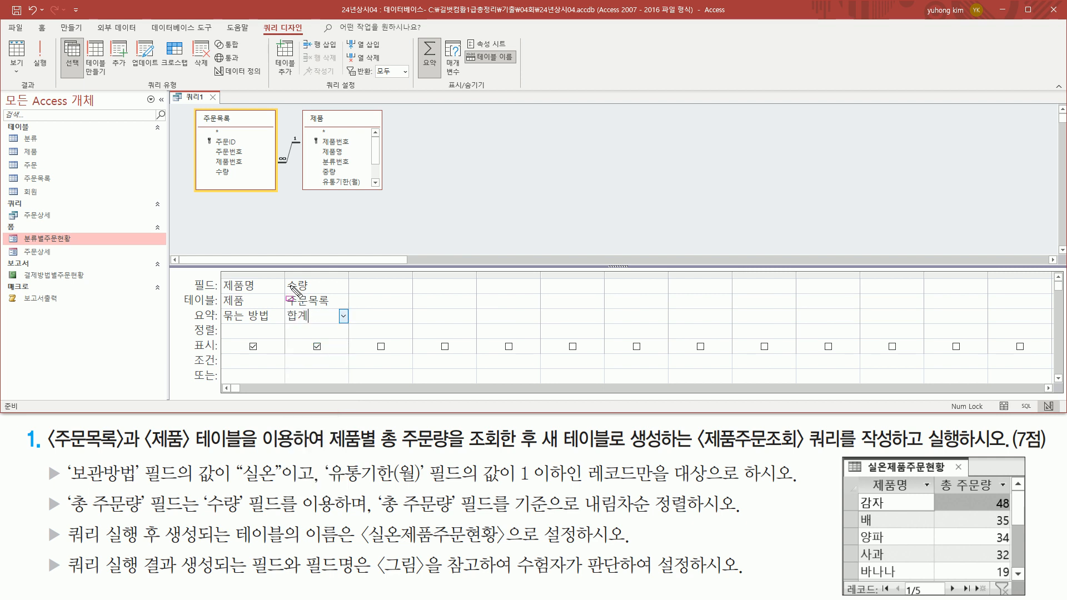
pyautogui.moveTo(198, 112); pyautogui.dragTo(243, 130)
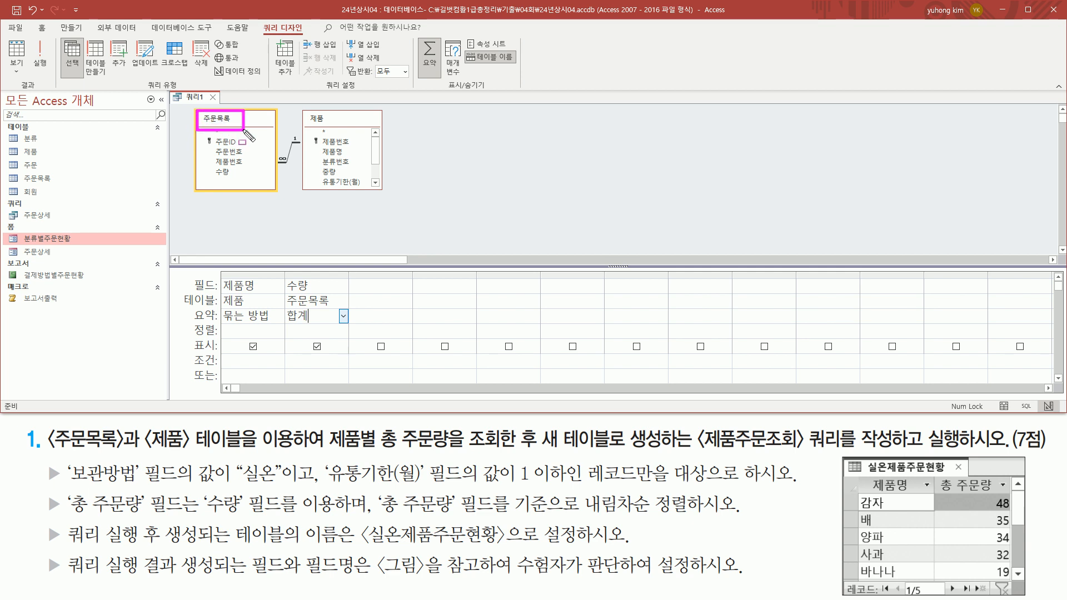
pyautogui.moveTo(289, 278)
pyautogui.mouseDown()
pyautogui.moveTo(312, 291)
pyautogui.moveTo(320, 327)
pyautogui.mouseUp()
pyautogui.moveTo(67, 515); pyautogui.dragTo(150, 515)
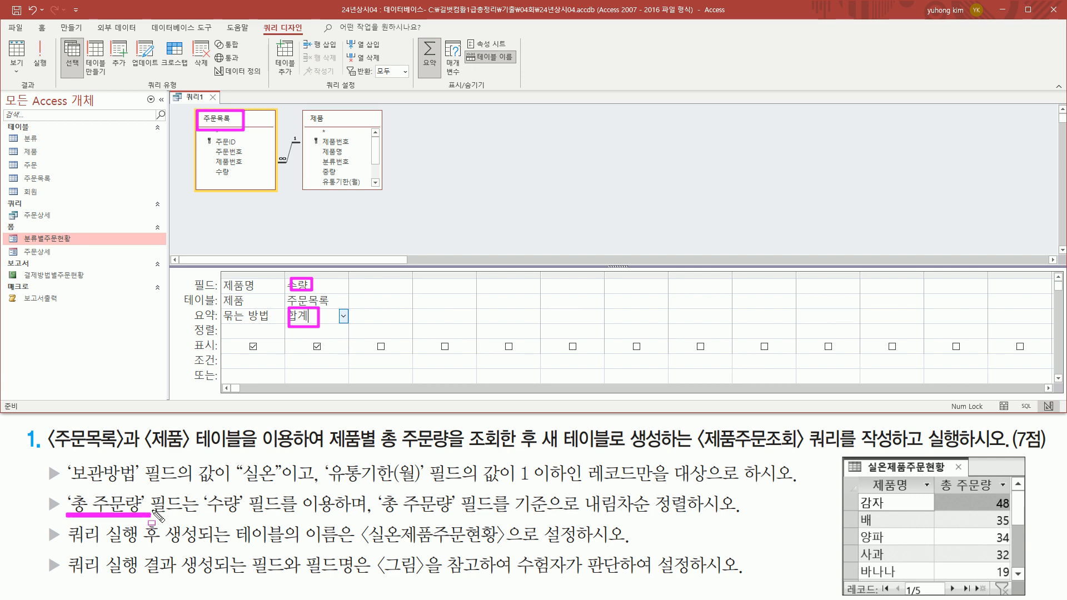
pyautogui.moveTo(324, 423)
pyautogui.mouseDown()
pyautogui.moveTo(380, 455)
pyautogui.moveTo(514, 454)
pyautogui.mouseUp()
pyautogui.moveTo(220, 291)
pyautogui.mouseDown()
pyautogui.moveTo(254, 291)
pyautogui.moveTo(268, 322)
pyautogui.mouseUp()
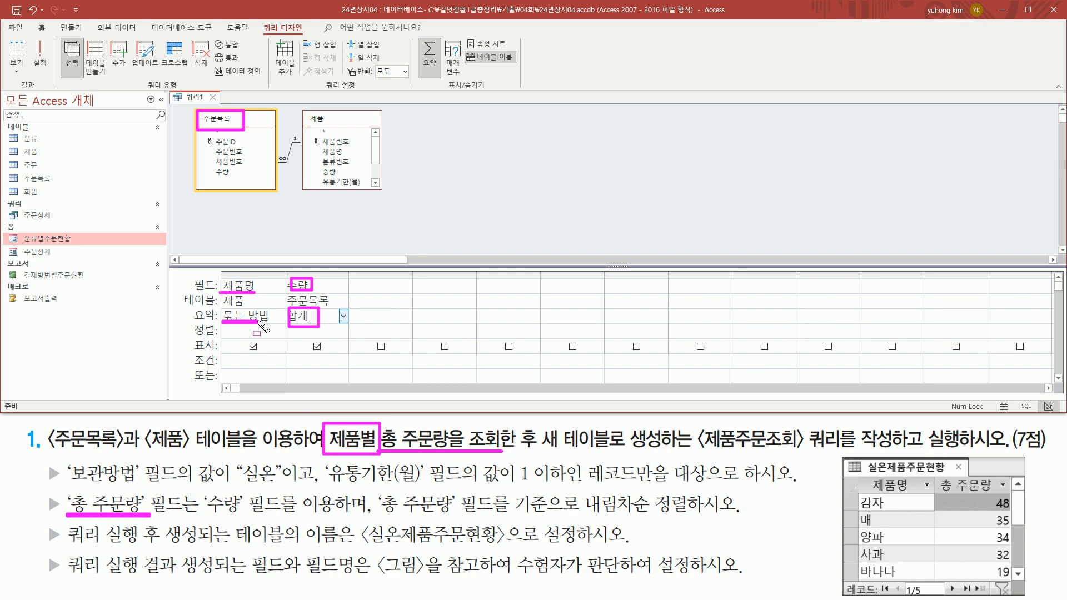
# Give the 수량 column the alias 총 주문량 and widen it to show the whole field expression.
pyautogui.click(293, 287)
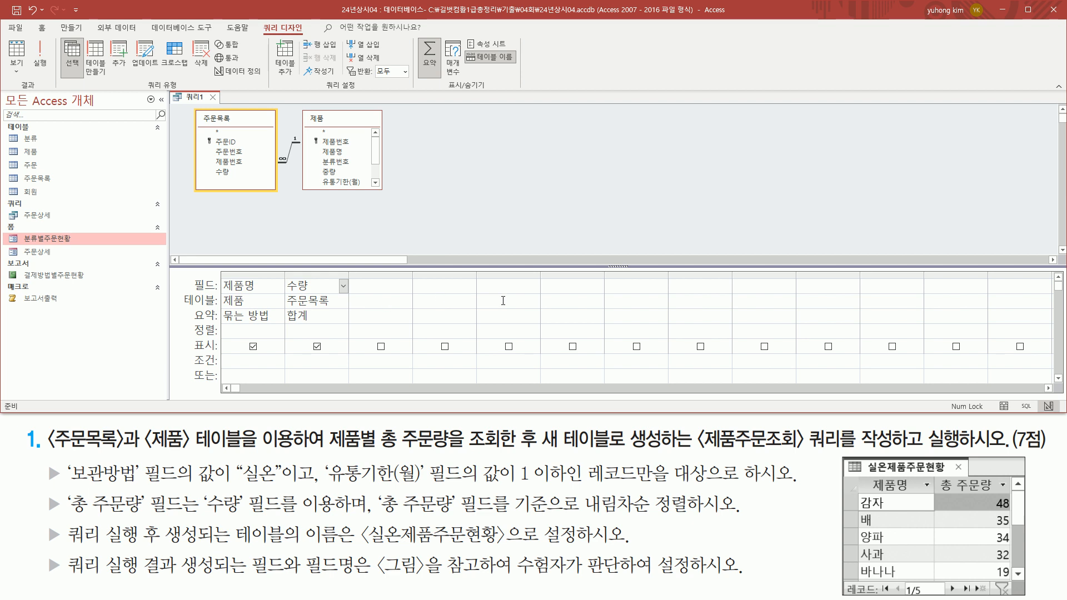
pyautogui.write('ㅊ')
pyautogui.write(' 주문량')
pyautogui.write(':')
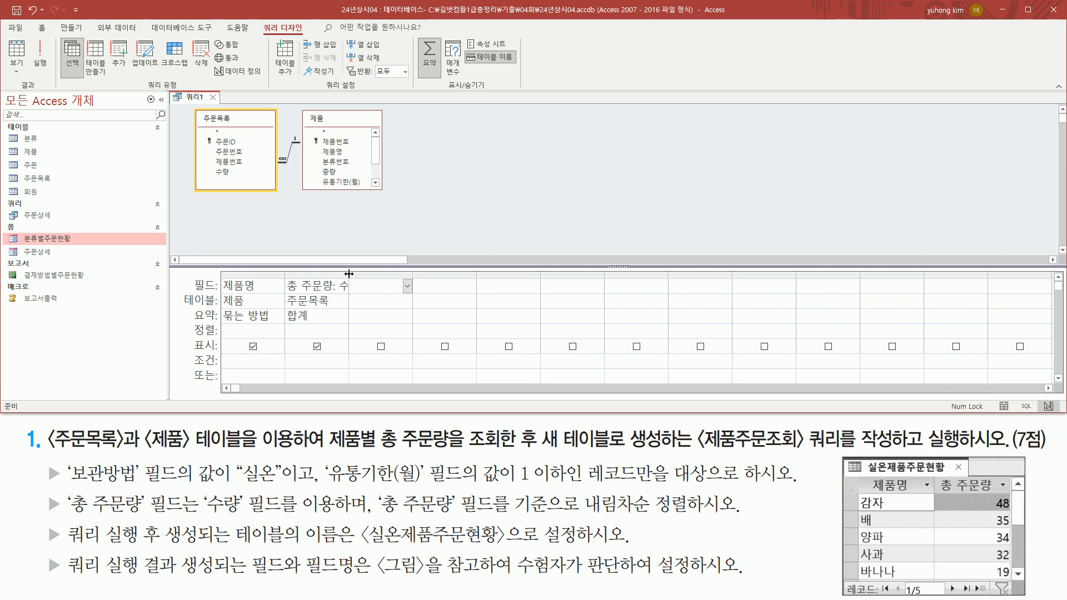
pyautogui.doubleClick(349, 274)
pyautogui.moveTo(284, 295); pyautogui.dragTo(356, 292)
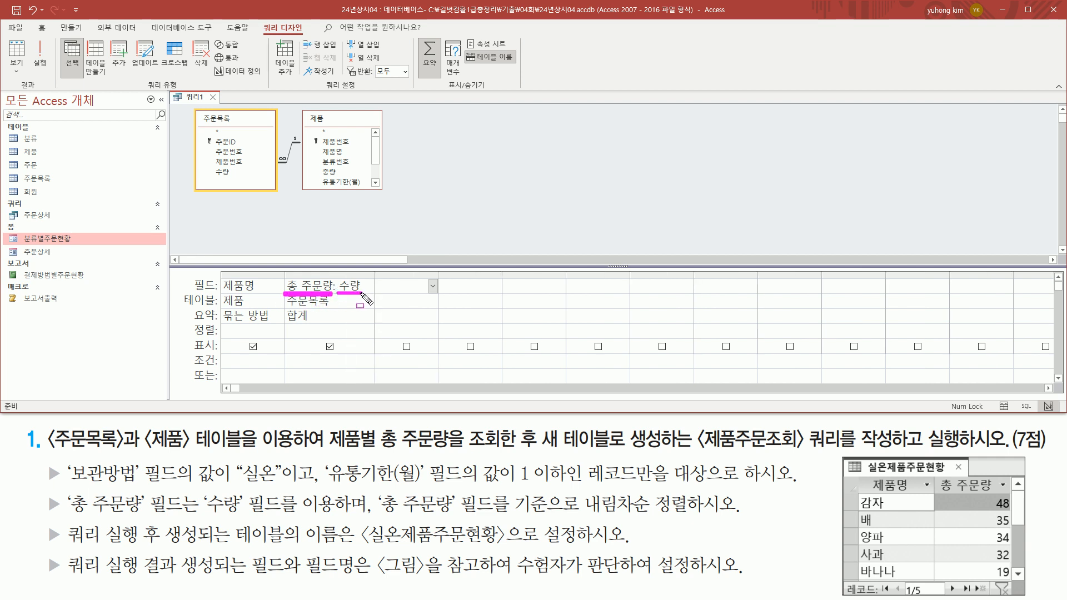
pyautogui.press('Escape')
# Sort the 총 주문량 column in descending order (내림차순).
pyautogui.moveTo(63, 517); pyautogui.dragTo(723, 516)
pyautogui.moveTo(189, 321); pyautogui.dragTo(221, 339)
pyautogui.moveTo(288, 336); pyautogui.dragTo(372, 336)
pyautogui.press('Escape')
pyautogui.click(369, 332)
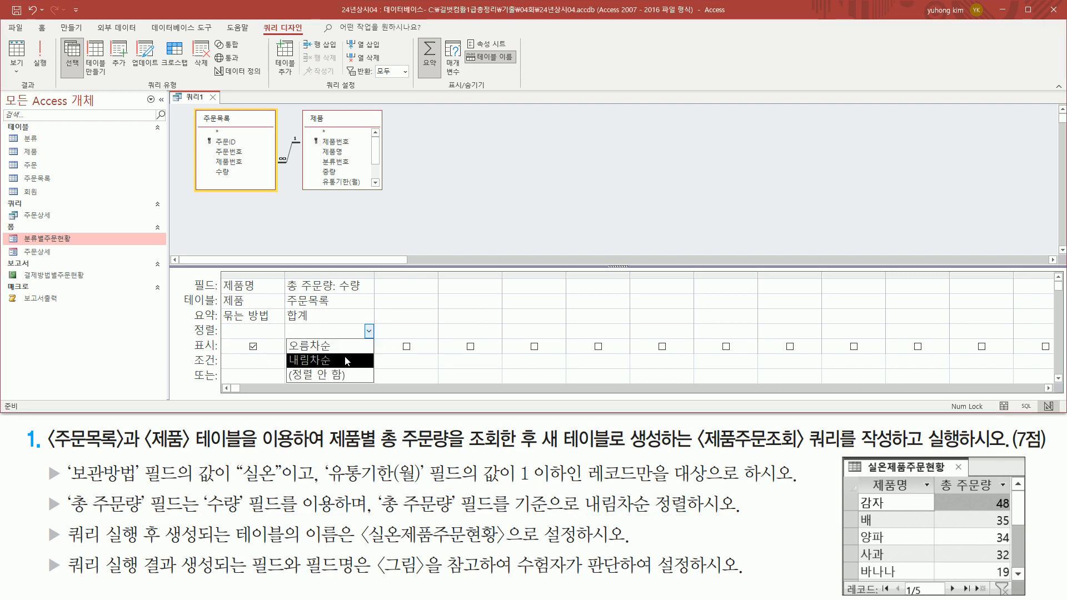
pyautogui.click(344, 360)
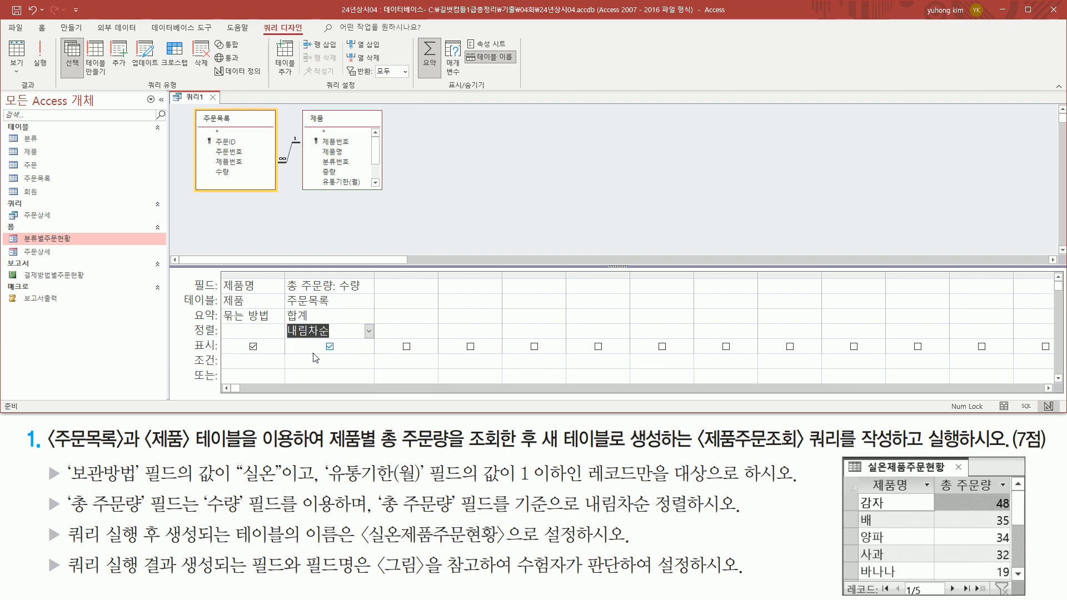
# Add the 보관방법 and 유통기한(월) fields of the 제품 table as the third and fourth columns of the query grid.
pyautogui.moveTo(37, 502); pyautogui.dragTo(755, 503)
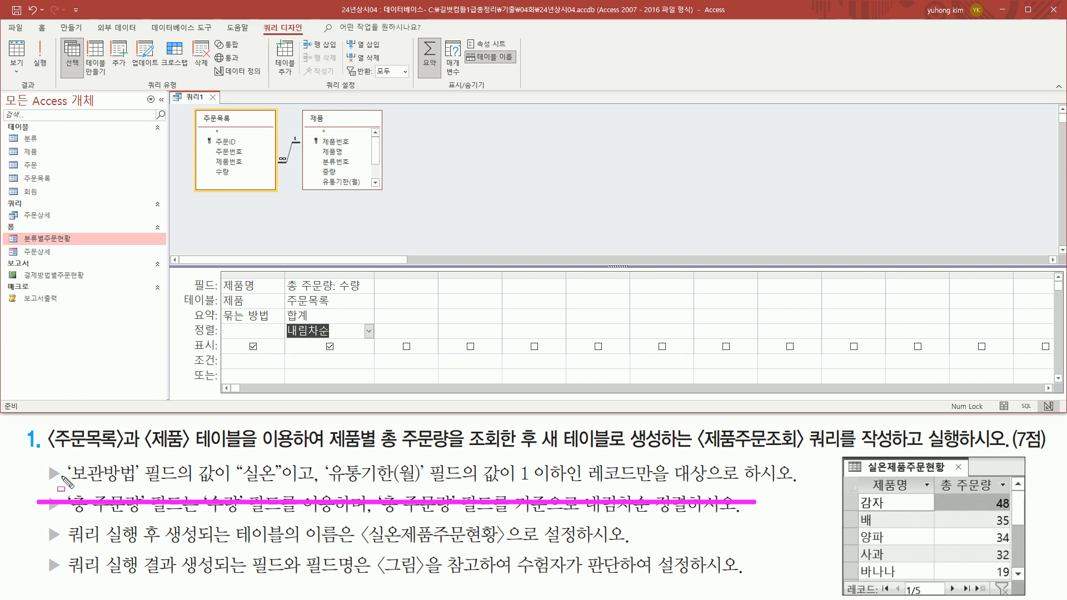
pyautogui.moveTo(66, 460)
pyautogui.mouseDown()
pyautogui.moveTo(136, 489)
pyautogui.moveTo(218, 493)
pyautogui.mouseUp()
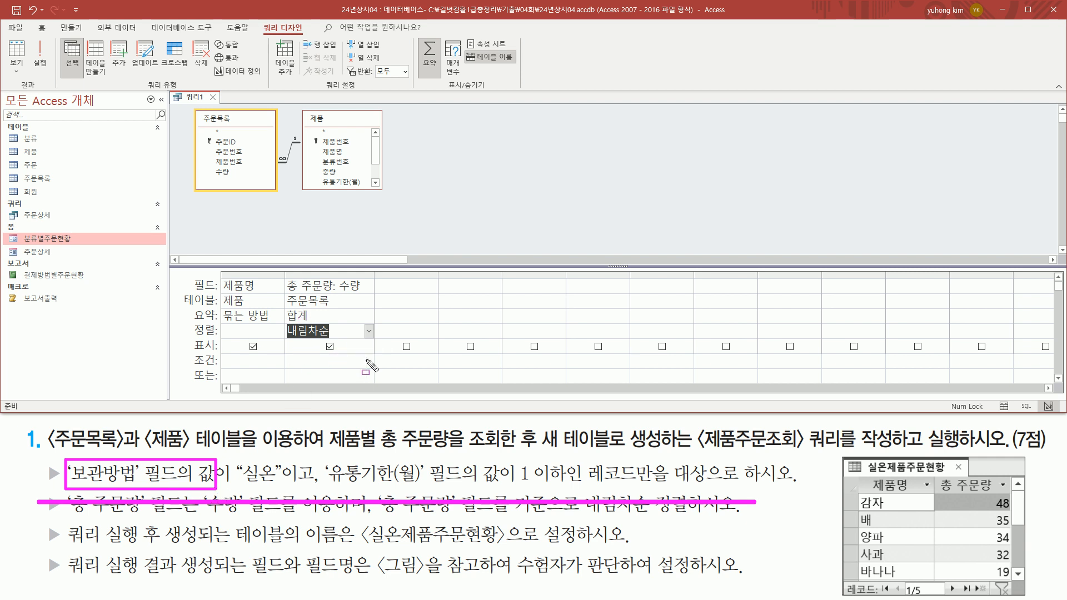
pyautogui.moveTo(327, 464)
pyautogui.mouseDown()
pyautogui.moveTo(340, 489)
pyautogui.moveTo(466, 492)
pyautogui.mouseUp()
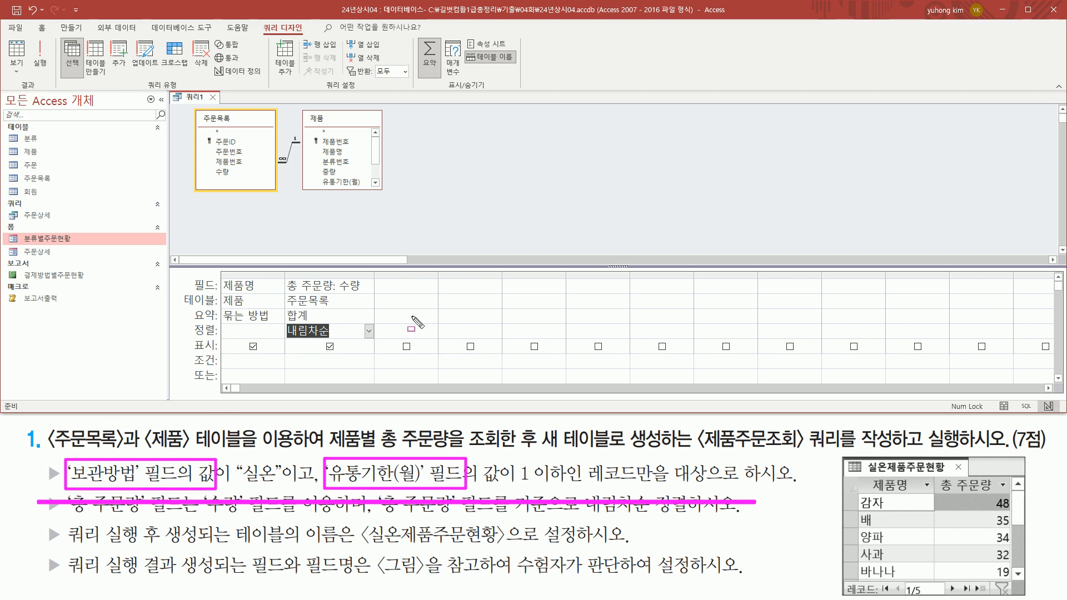
pyautogui.press('Escape')
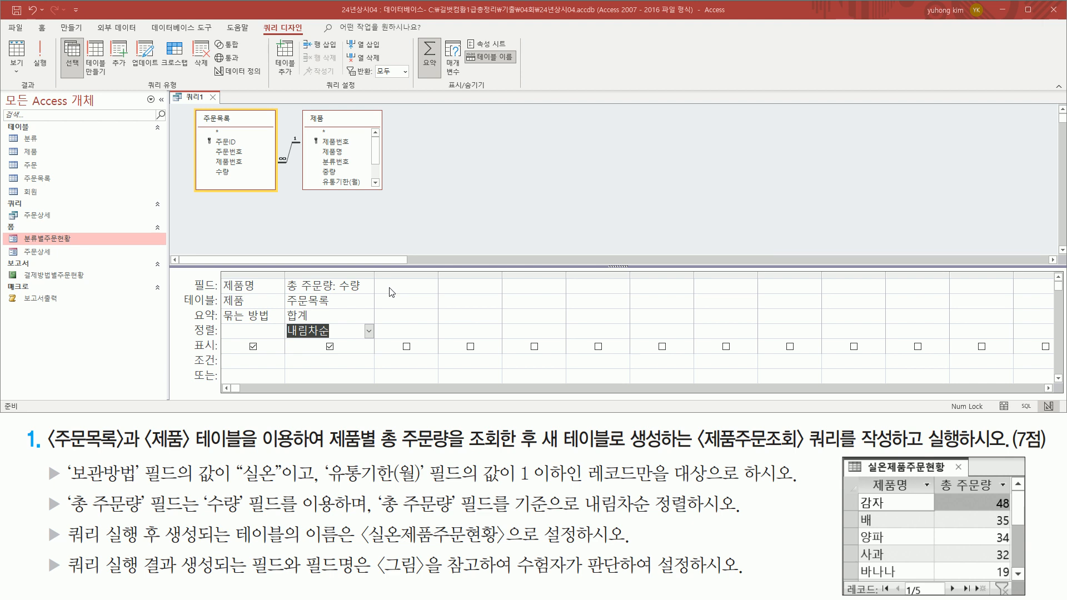
pyautogui.scroll(-1, 376, 170)
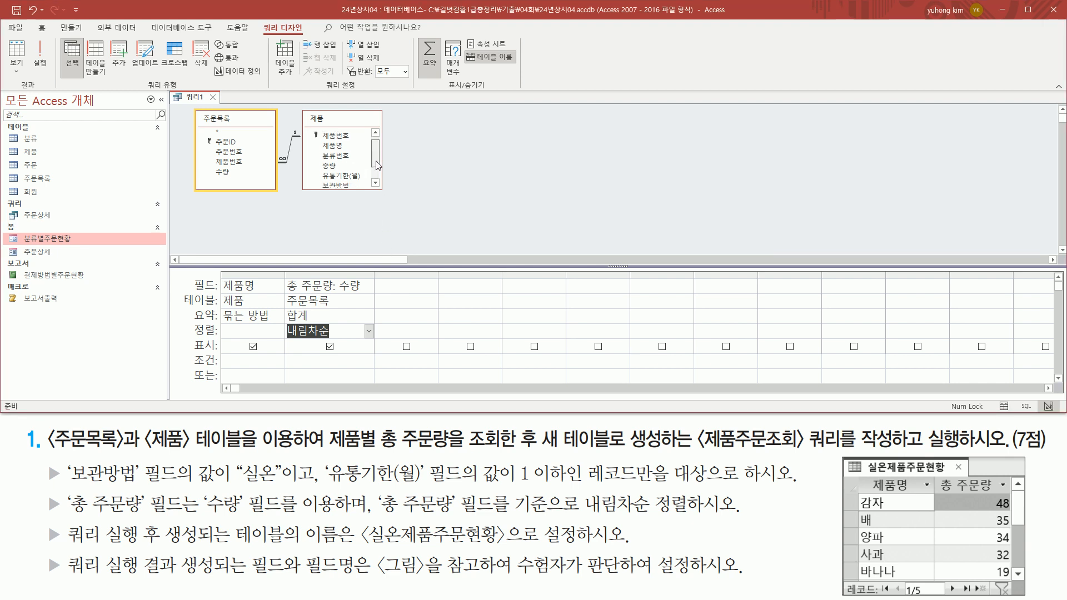
pyautogui.click(376, 184)
pyautogui.click(377, 183)
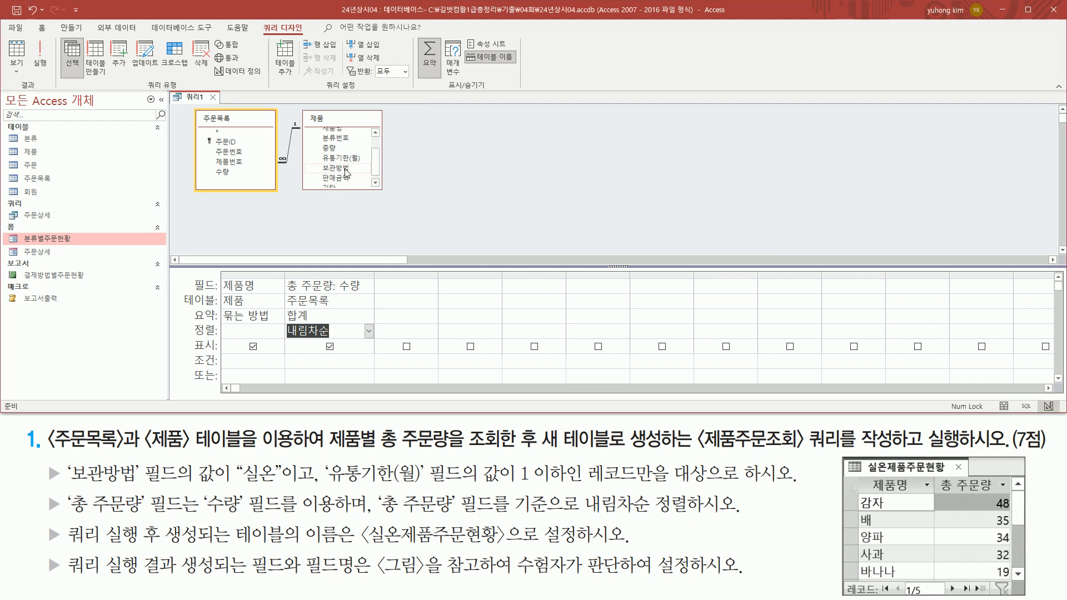
pyautogui.click(341, 168)
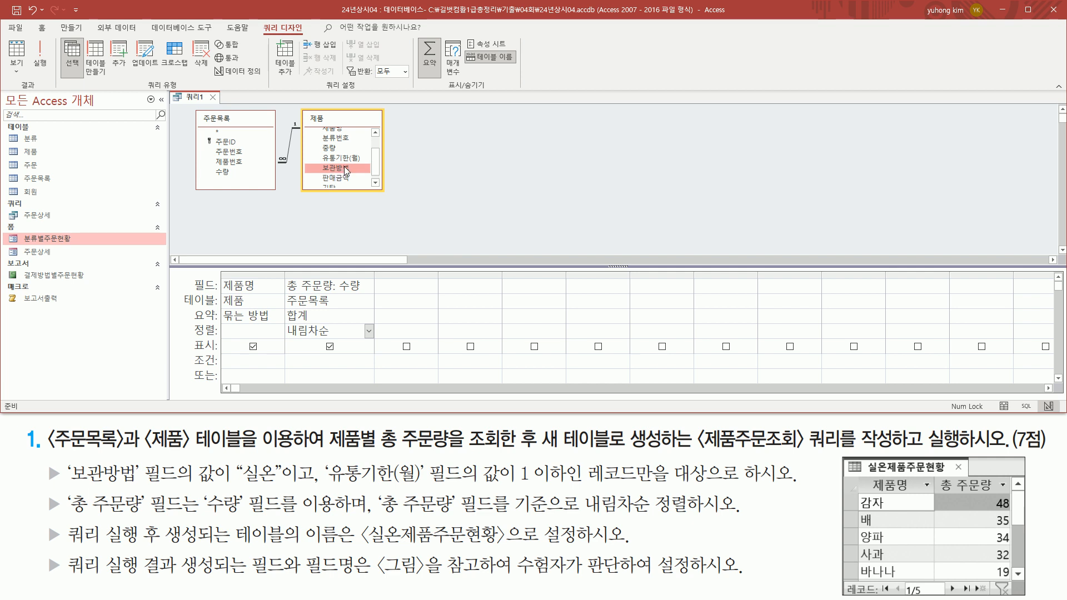
pyautogui.doubleClick(347, 167)
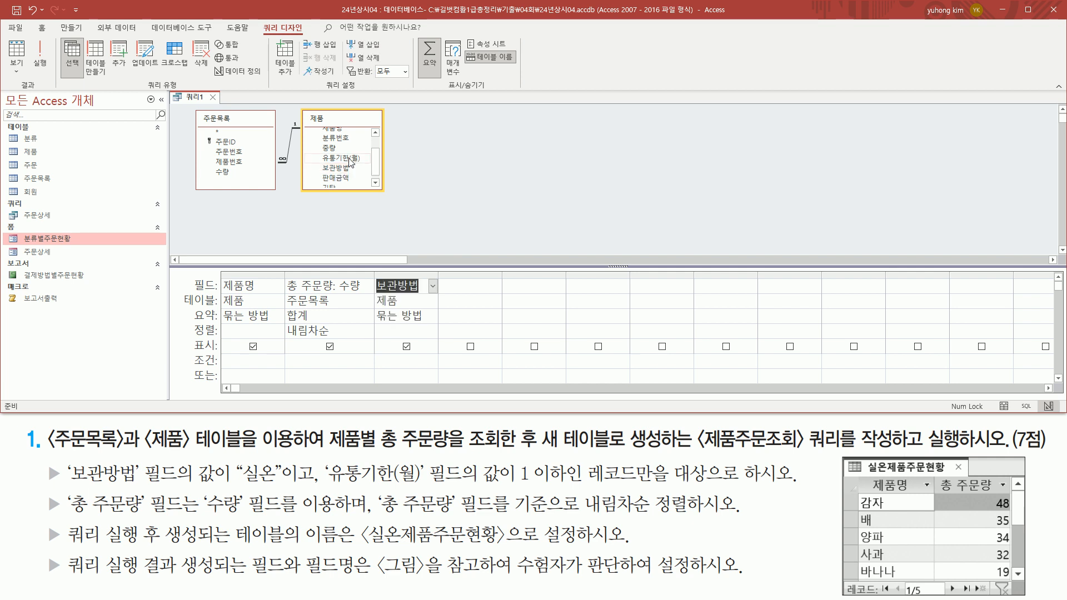
pyautogui.click(350, 160)
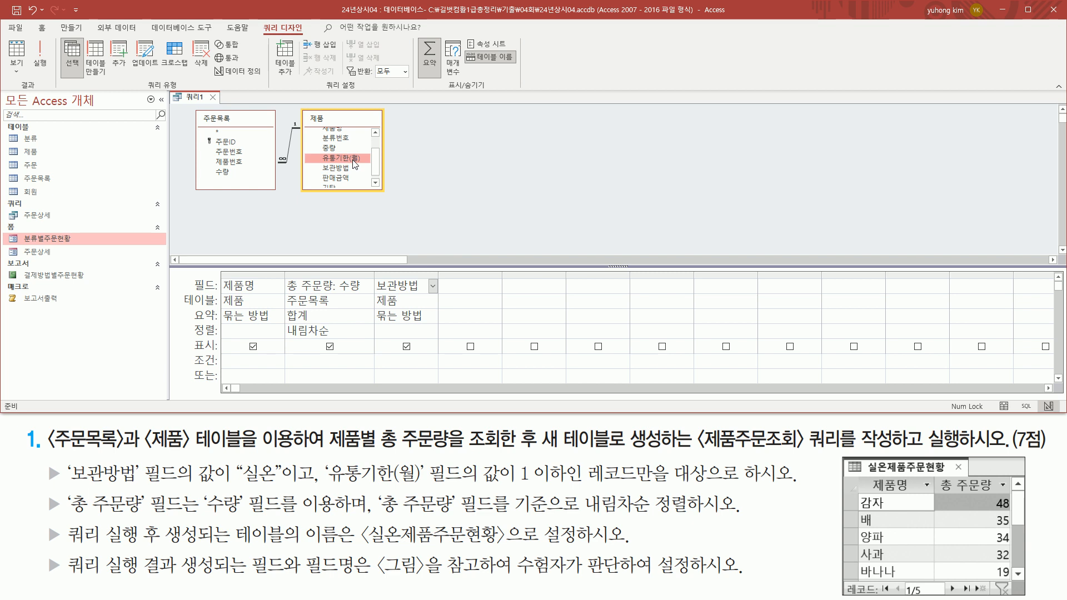
pyautogui.doubleClick(354, 162)
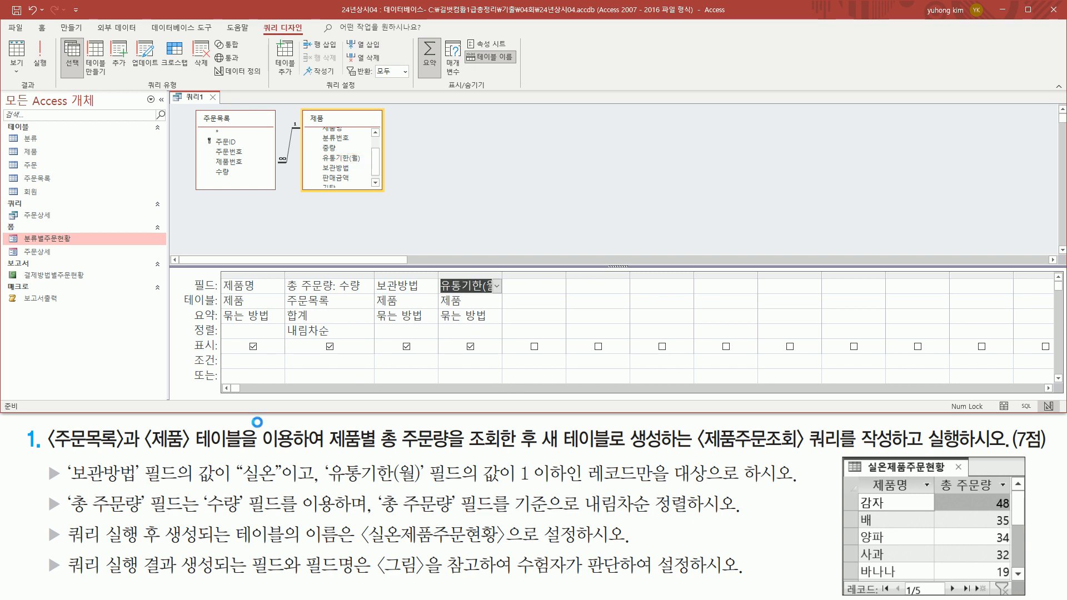
# Set the criterion (조건) of the 보관방법 column to "실온".
pyautogui.moveTo(65, 459)
pyautogui.mouseDown()
pyautogui.moveTo(157, 491)
pyautogui.moveTo(278, 485)
pyautogui.mouseUp()
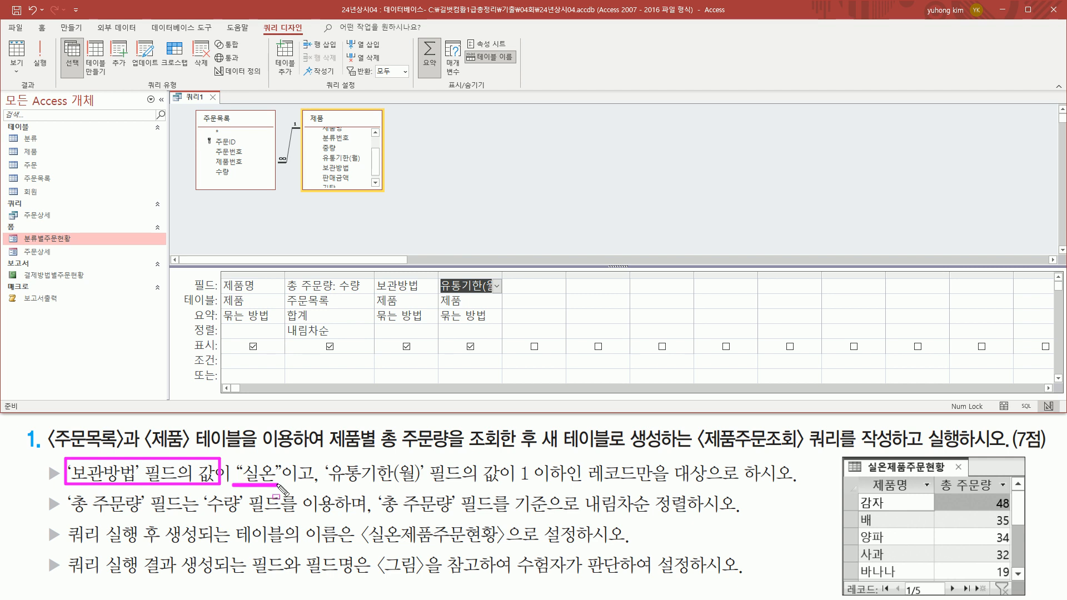
pyautogui.moveTo(322, 458)
pyautogui.mouseDown()
pyautogui.moveTo(337, 485)
pyautogui.moveTo(564, 485)
pyautogui.mouseUp()
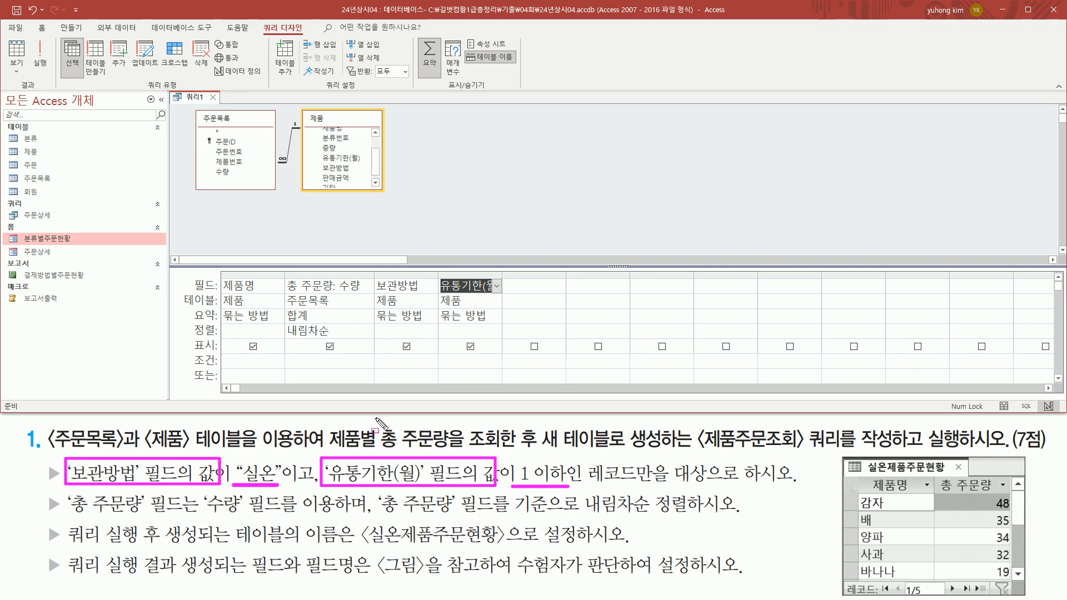
pyautogui.moveTo(186, 350); pyautogui.dragTo(222, 369)
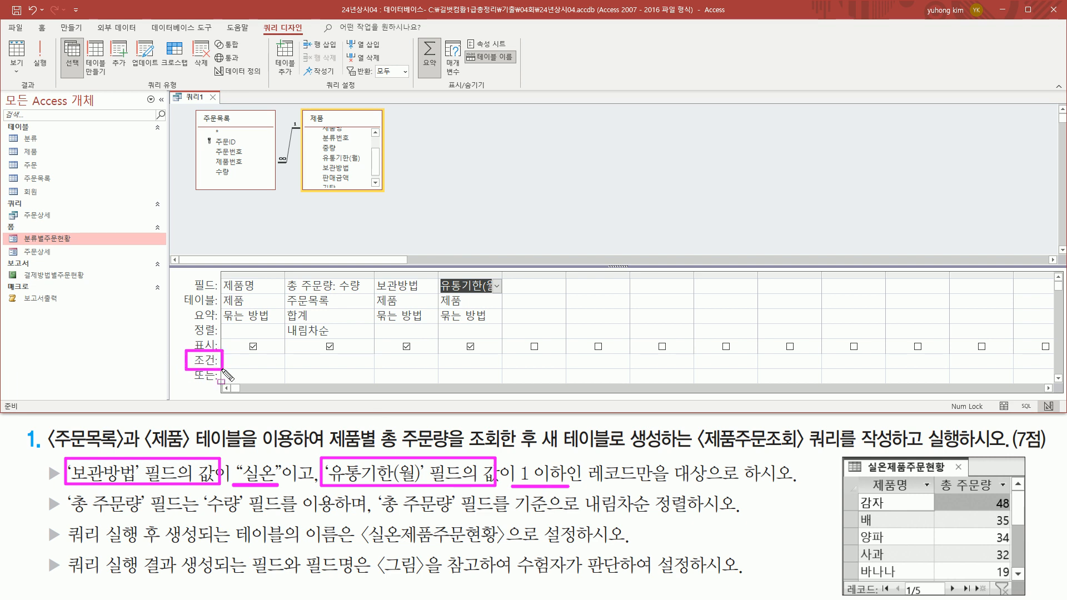
pyautogui.press('Escape')
pyautogui.click(407, 358)
pyautogui.write('"실이')
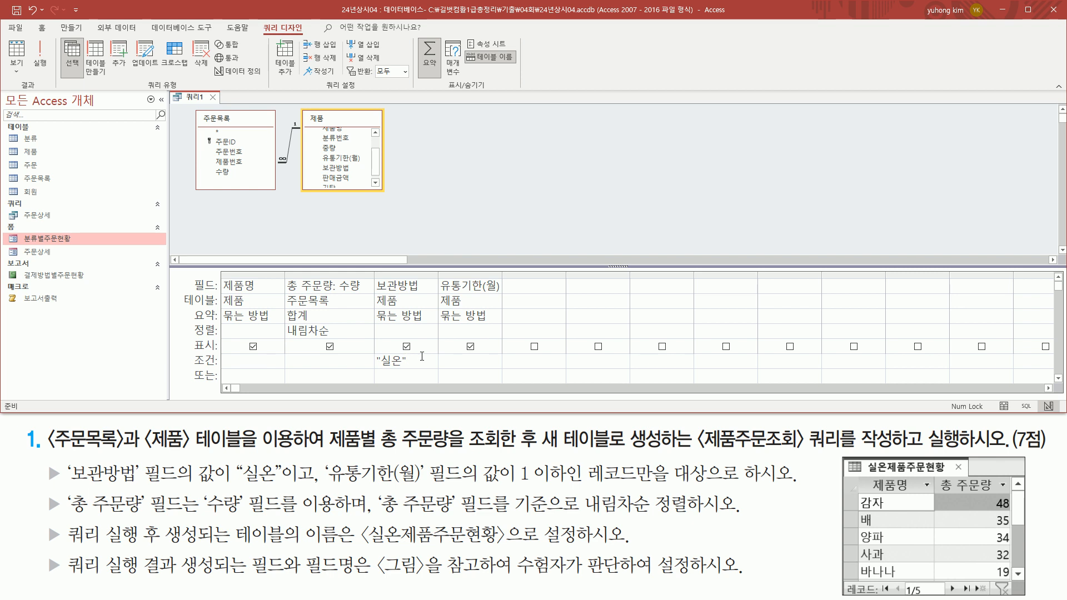
pyautogui.hotkey('shift', 'Tab')
# Set the criterion of the 유통기한(월) column to <=1 in the same 조건 row as "실온".
pyautogui.click(445, 360)
pyautogui.moveTo(372, 352)
pyautogui.mouseDown()
pyautogui.moveTo(408, 368)
pyautogui.moveTo(500, 369)
pyautogui.mouseUp()
pyautogui.moveTo(365, 360); pyautogui.dragTo(504, 361)
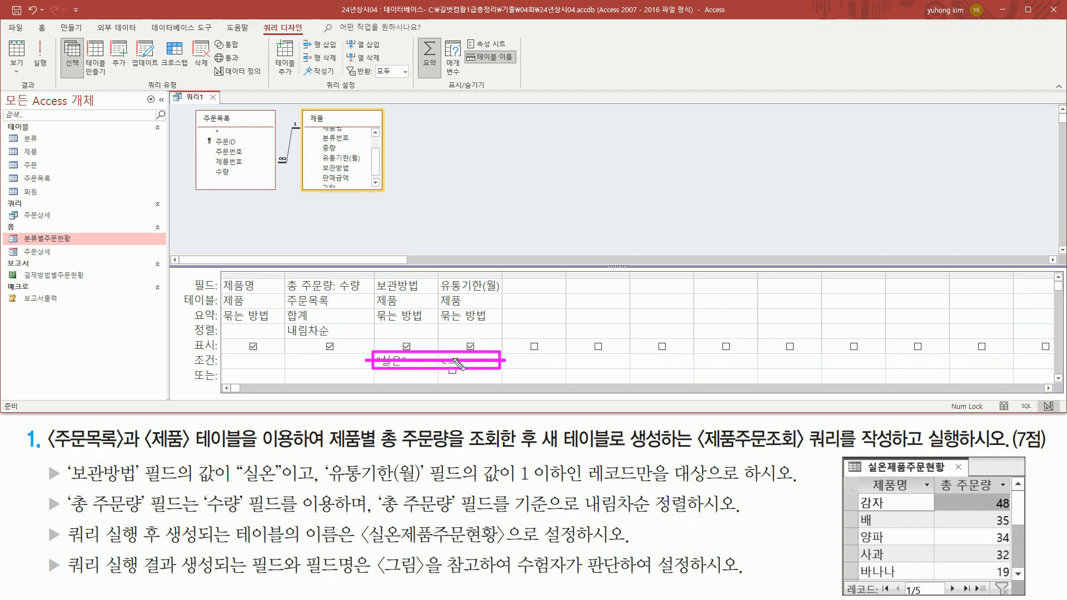
pyautogui.moveTo(65, 459)
pyautogui.mouseDown()
pyautogui.moveTo(80, 479)
pyautogui.moveTo(278, 486)
pyautogui.mouseUp()
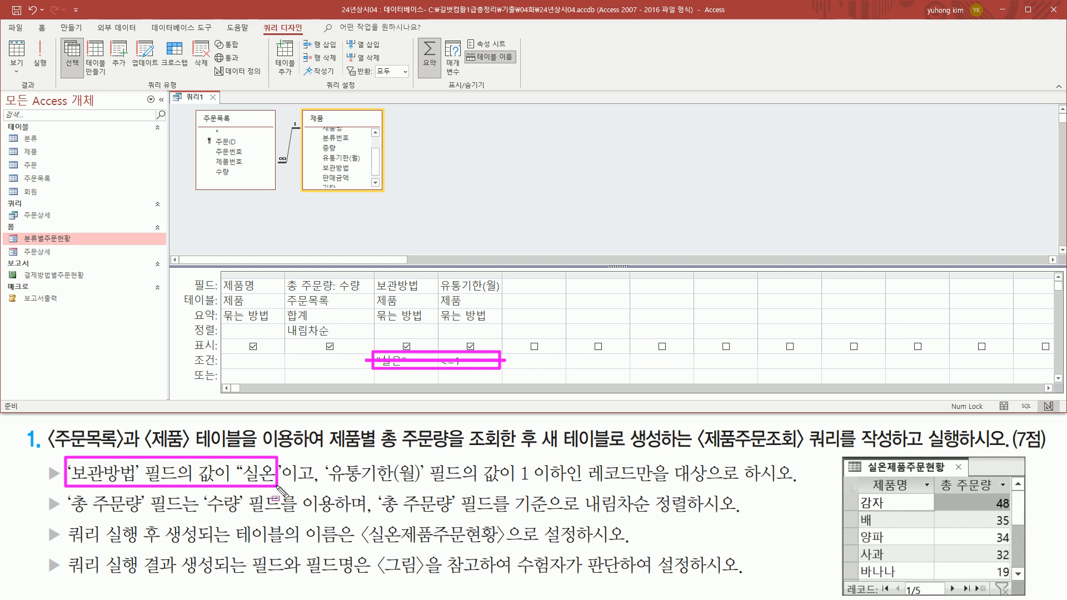
pyautogui.moveTo(322, 459)
pyautogui.mouseDown()
pyautogui.moveTo(395, 487)
pyautogui.moveTo(568, 493)
pyautogui.mouseUp()
pyautogui.moveTo(282, 484); pyautogui.dragTo(321, 492)
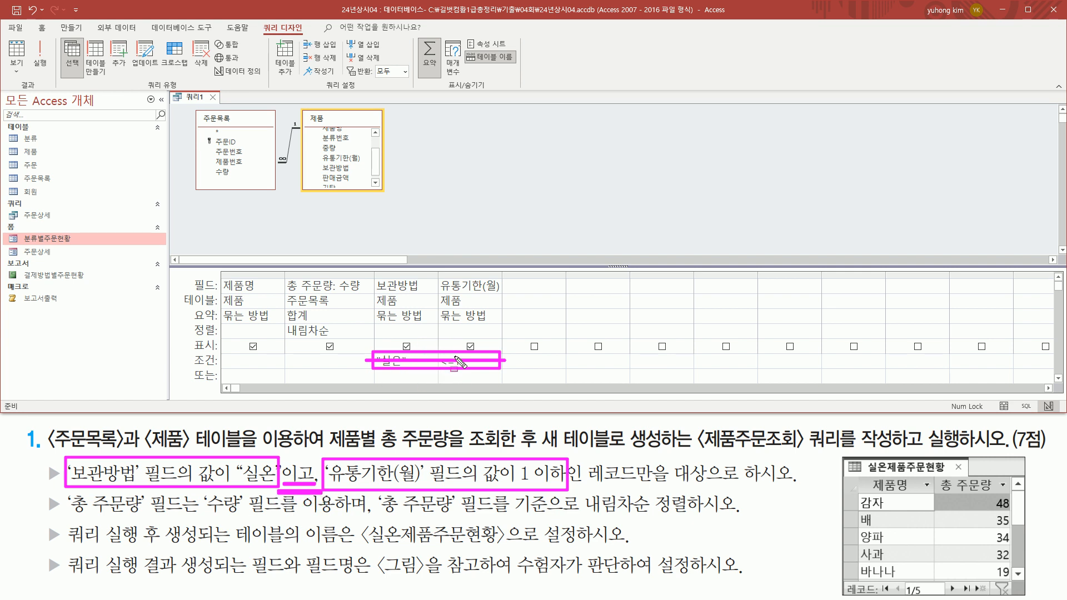
pyautogui.moveTo(371, 350)
pyautogui.mouseDown()
pyautogui.moveTo(401, 375)
pyautogui.moveTo(501, 369)
pyautogui.mouseUp()
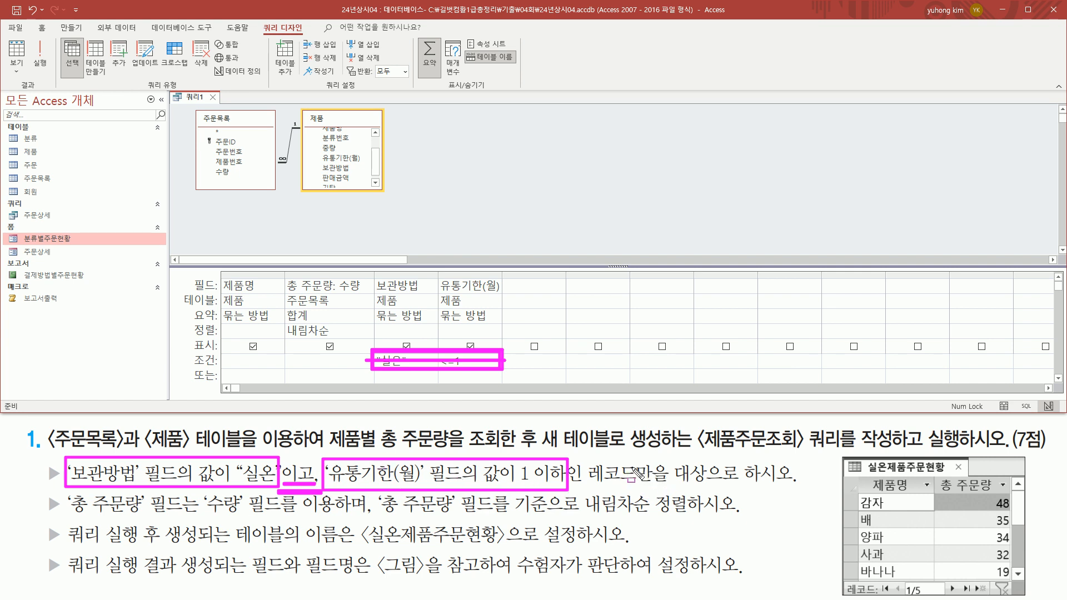
pyautogui.press('Escape')
# Move the <=1 criterion of the 유통기한(월) column from the 조건 row to the 또는 row.
pyautogui.moveTo(478, 360); pyautogui.dragTo(429, 360)
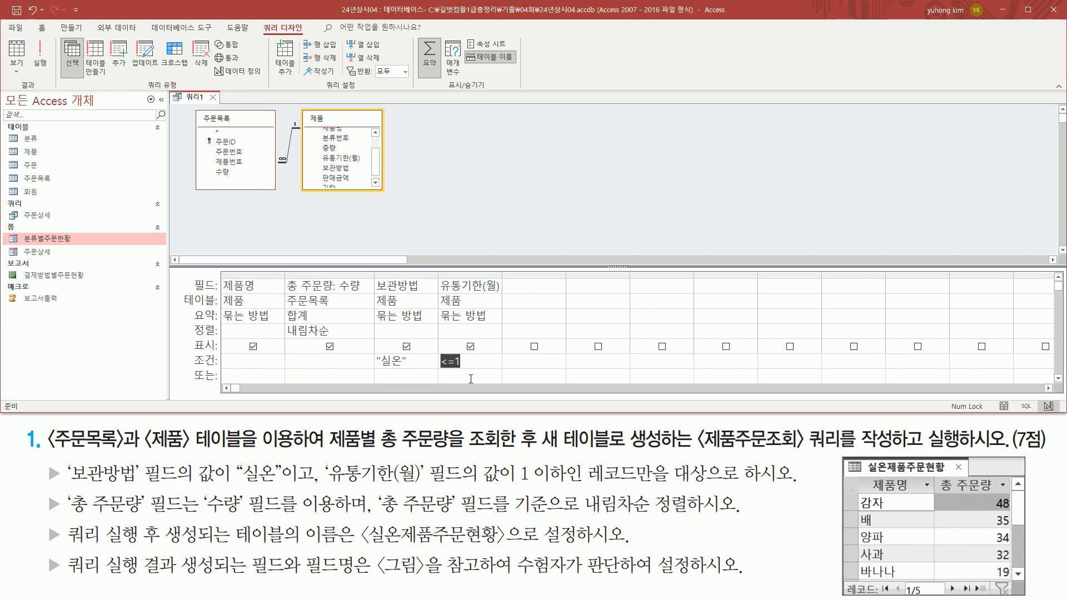
pyautogui.press('Delete')
pyautogui.click(488, 373)
pyautogui.write('<=1')
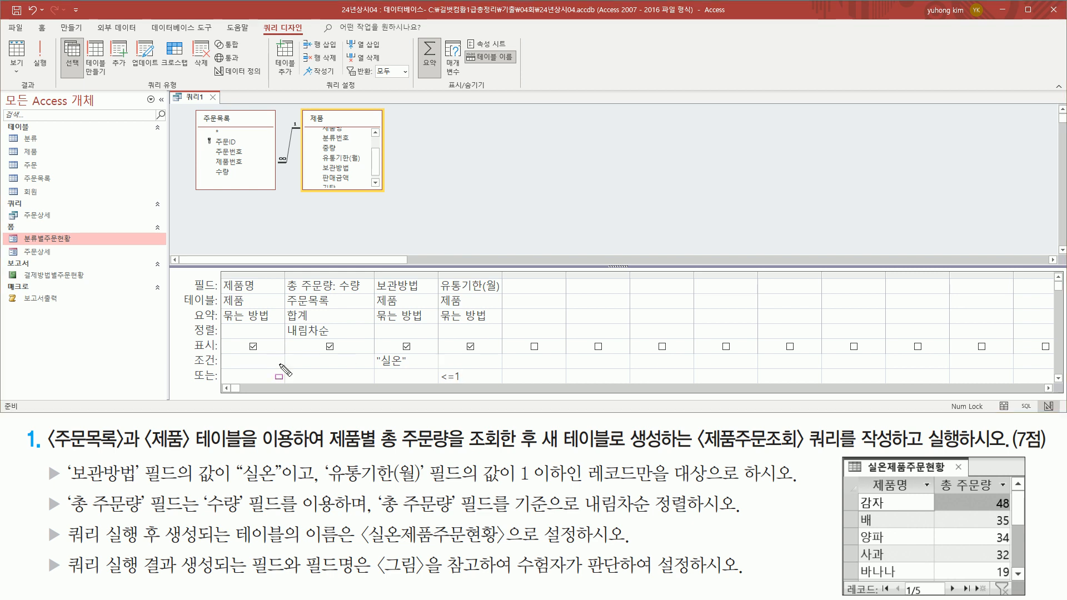
pyautogui.moveTo(179, 368); pyautogui.dragTo(489, 392)
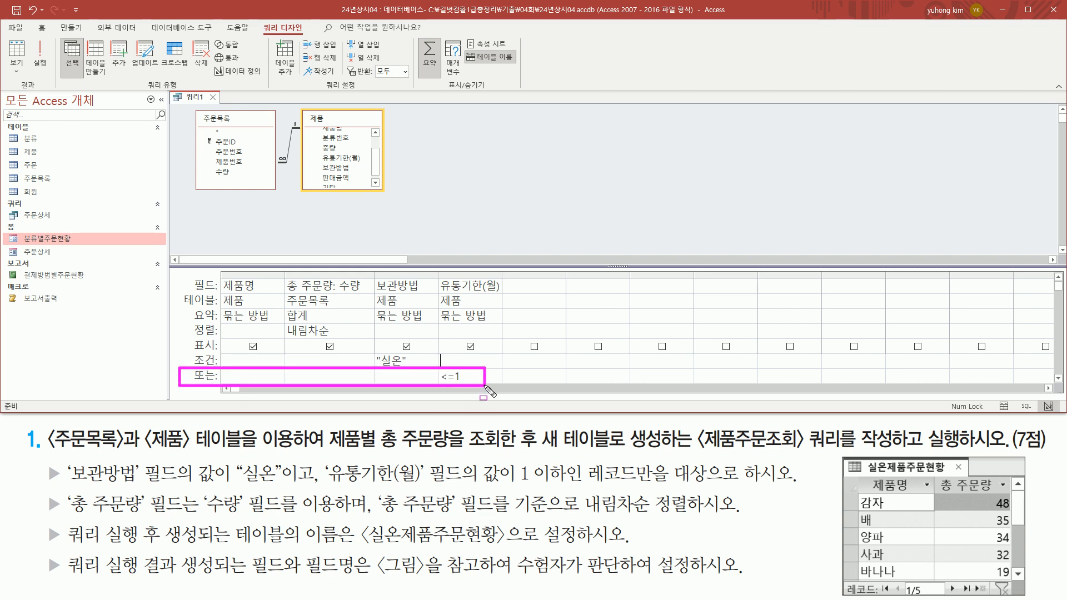
pyautogui.moveTo(375, 354)
pyautogui.mouseDown()
pyautogui.moveTo(396, 373)
pyautogui.moveTo(470, 384)
pyautogui.mouseUp()
pyautogui.moveTo(378, 361); pyautogui.dragTo(516, 360)
pyautogui.moveTo(363, 377); pyautogui.dragTo(482, 377)
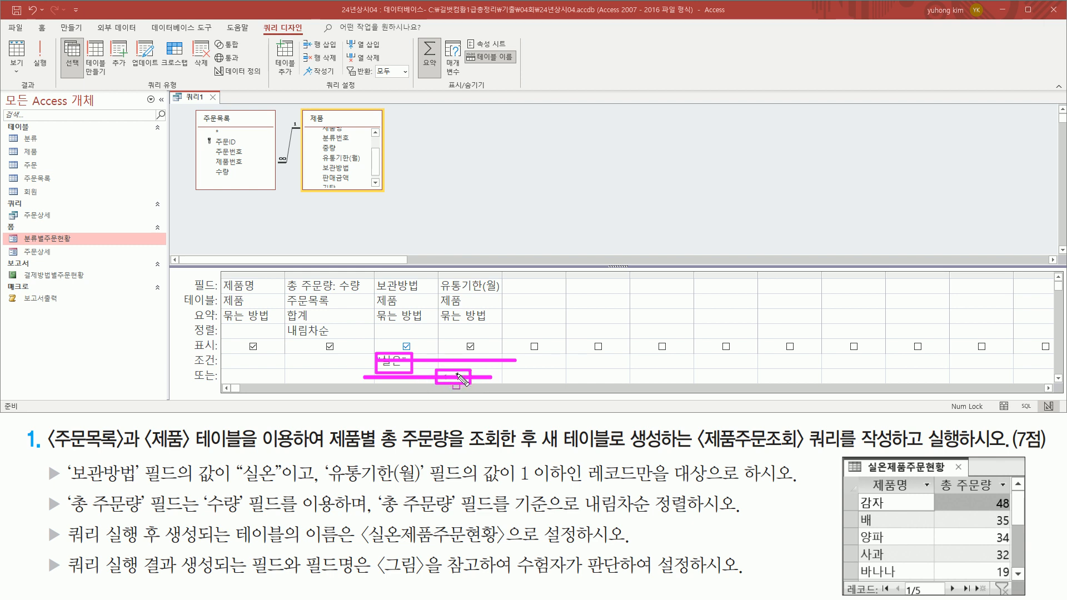
# Remove <=1 from the 또는 row and put it back in the 조건 row of the 유통기한(월) column.
pyautogui.press('Escape')
pyautogui.click(474, 377)
pyautogui.press('BackSpace')
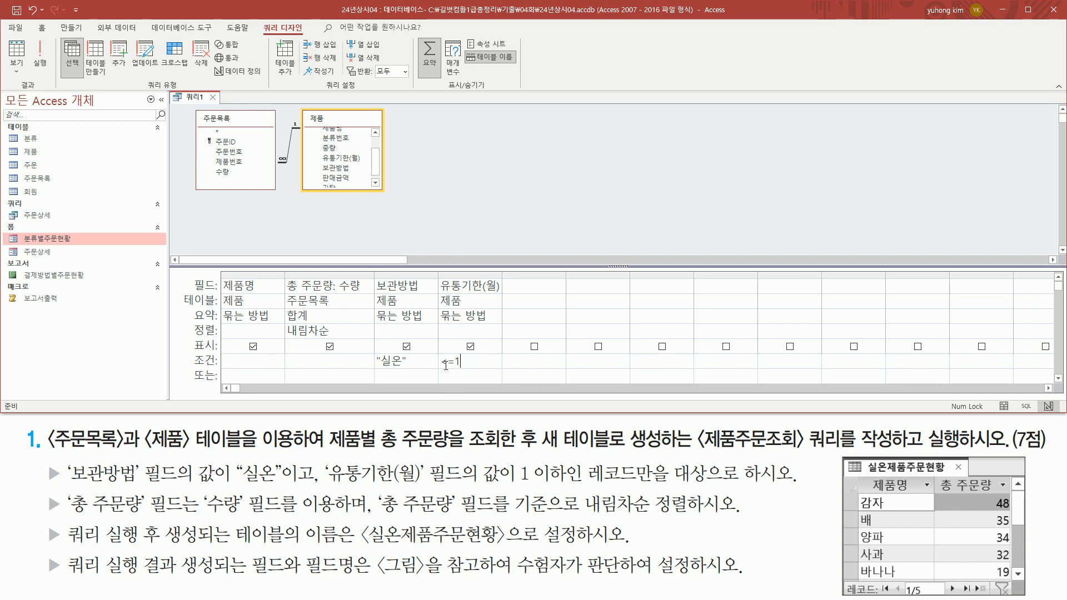
pyautogui.click(448, 332)
# Run the query and check the 보관방법 and 유통기한(월) values of the resulting records against the criteria.
pyautogui.moveTo(259, 21); pyautogui.dragTo(306, 38)
pyautogui.moveTo(18, 90); pyautogui.dragTo(35, 89)
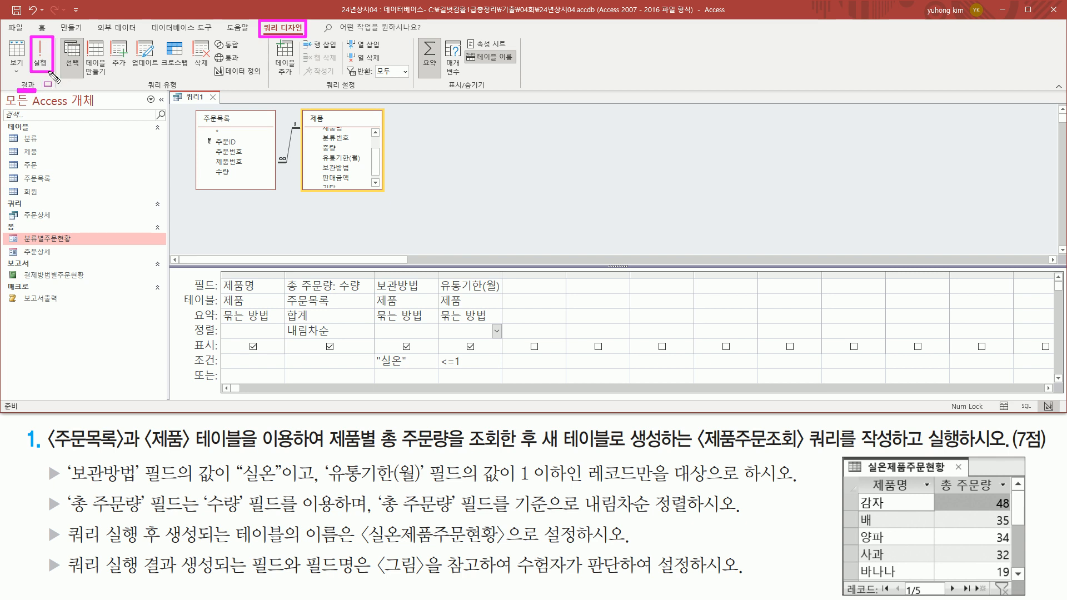
pyautogui.click(40, 56)
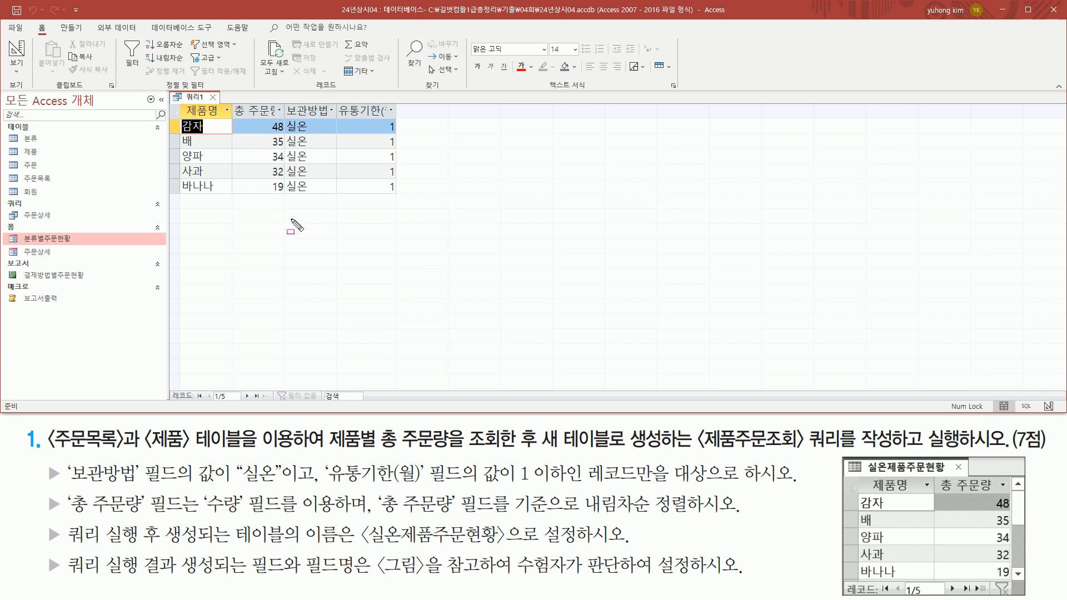
pyautogui.moveTo(176, 102)
pyautogui.mouseDown()
pyautogui.moveTo(190, 162)
pyautogui.moveTo(398, 200)
pyautogui.mouseUp()
pyautogui.press('Escape')
pyautogui.moveTo(283, 100)
pyautogui.mouseDown()
pyautogui.moveTo(308, 187)
pyautogui.moveTo(331, 195)
pyautogui.mouseUp()
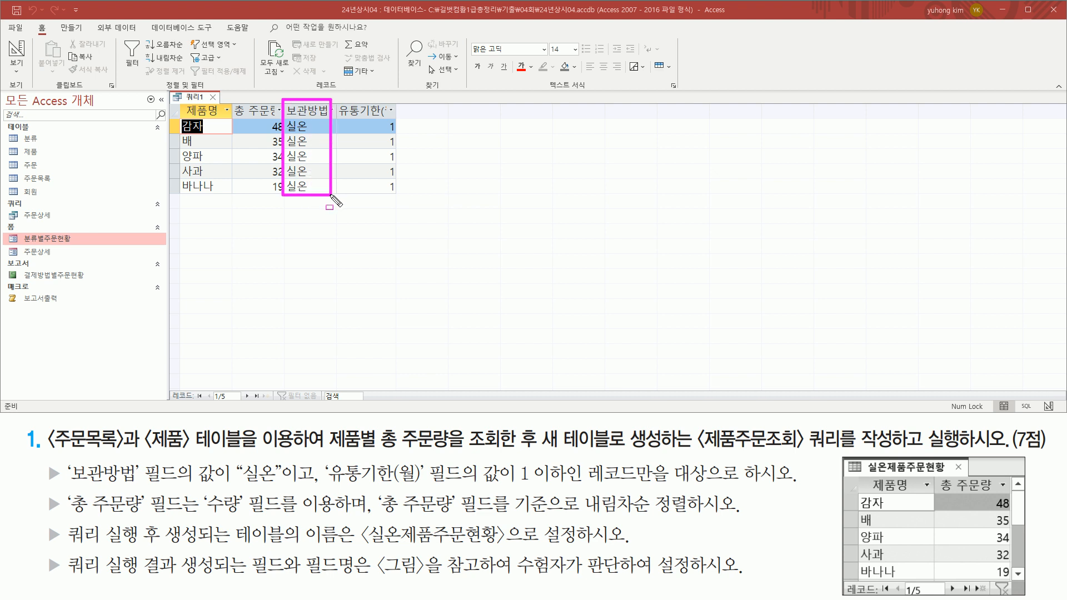
pyautogui.moveTo(337, 102)
pyautogui.mouseDown()
pyautogui.moveTo(350, 127)
pyautogui.moveTo(397, 118)
pyautogui.moveTo(402, 193)
pyautogui.mouseUp()
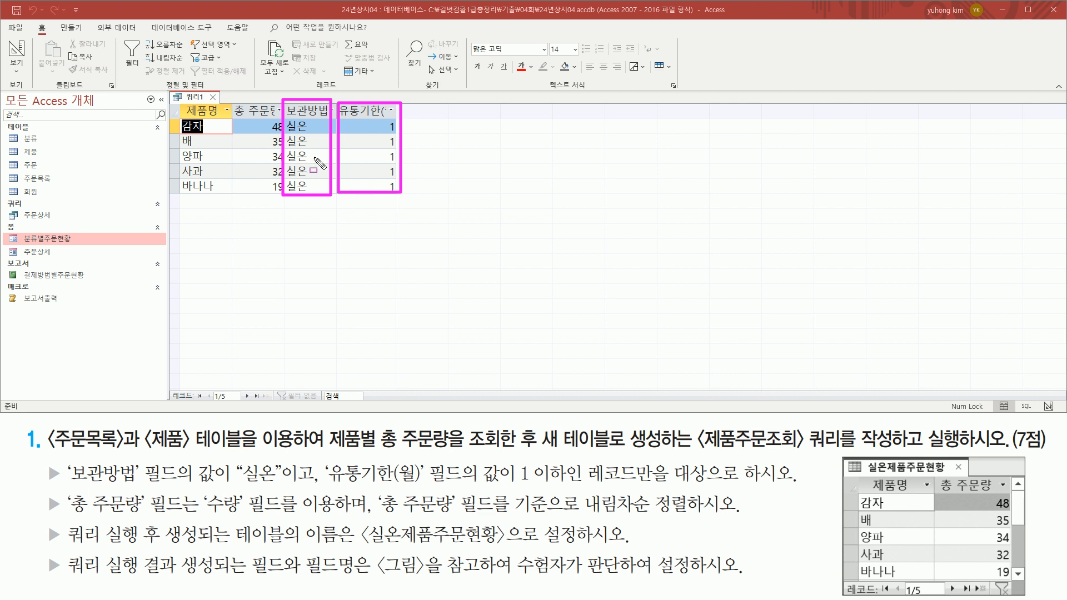
pyautogui.press('Escape')
# Fit the widths of the 총 주문량 and 유통기한(월) columns in the query datasheet to their headings.
pyautogui.moveTo(234, 118); pyautogui.dragTo(285, 118)
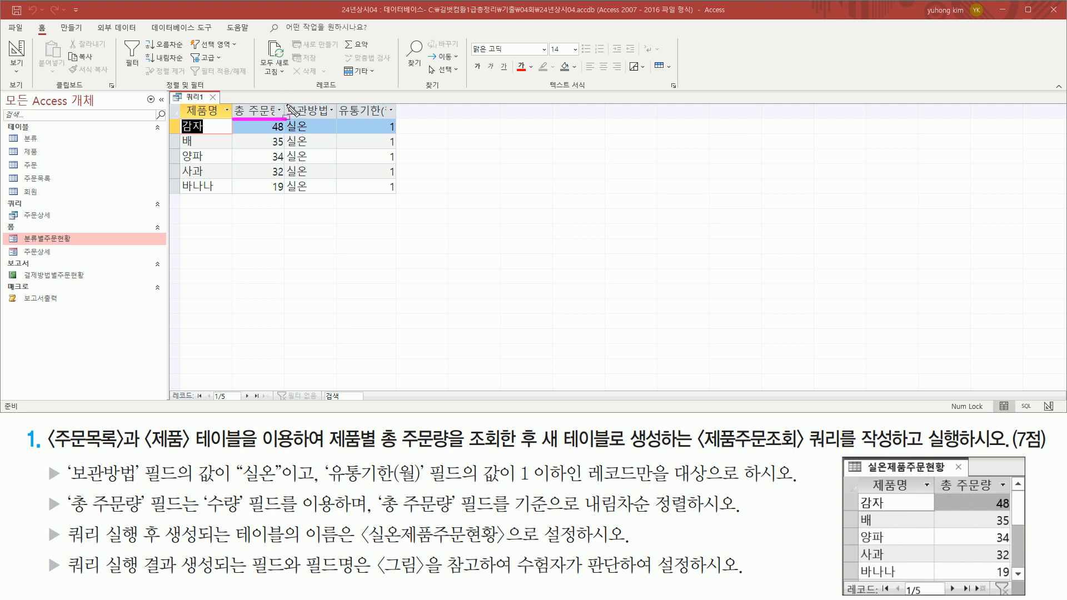
pyautogui.moveTo(286, 102)
pyautogui.mouseDown()
pyautogui.moveTo(285, 119)
pyautogui.moveTo(338, 110)
pyautogui.moveTo(395, 119)
pyautogui.mouseUp()
pyautogui.press('Escape')
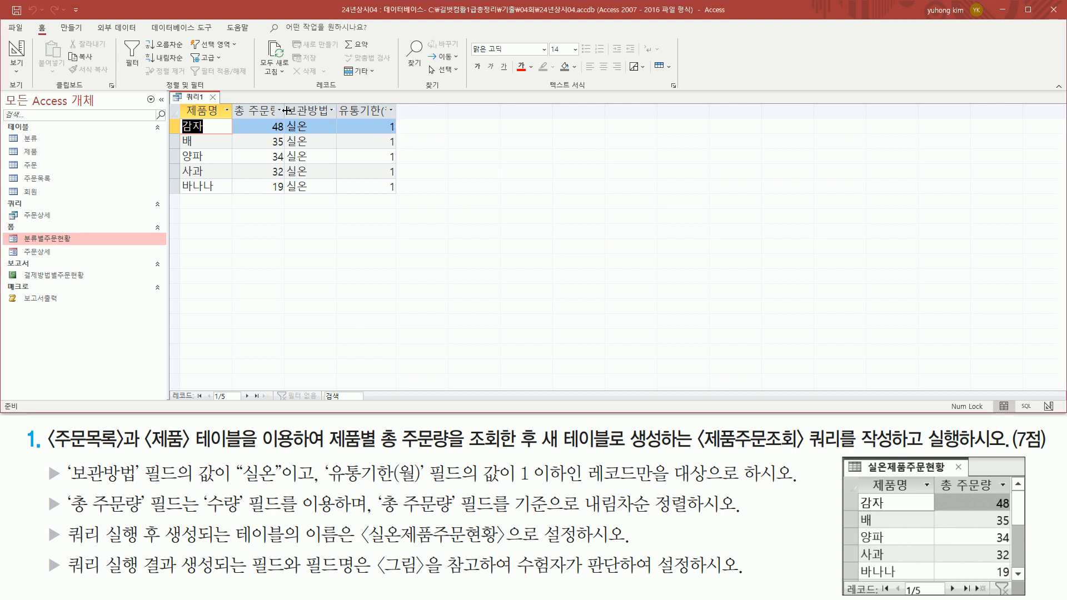
pyautogui.doubleClick(287, 110)
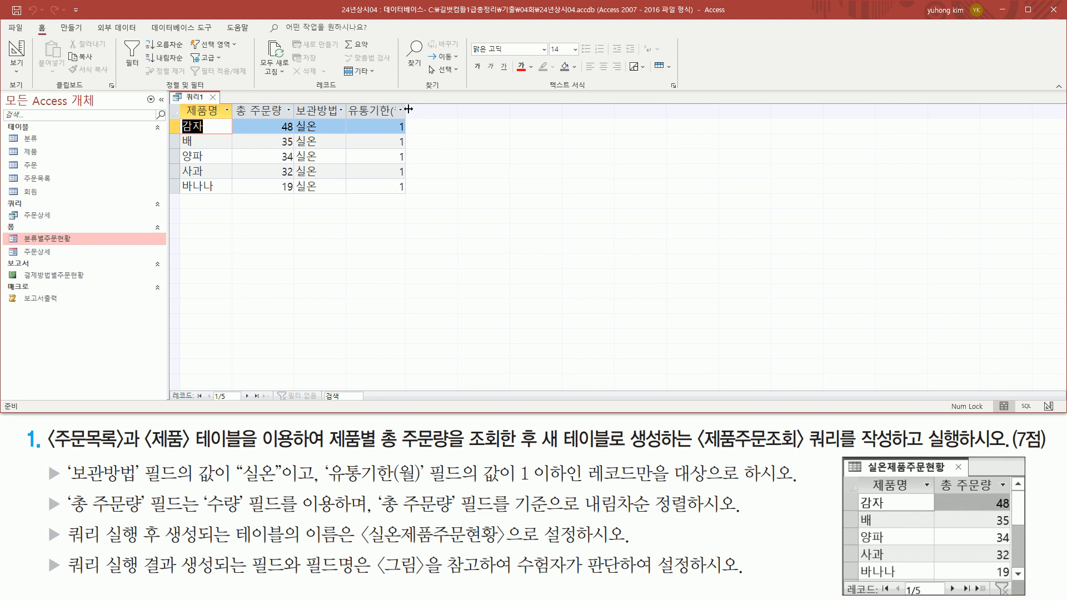
pyautogui.doubleClick(408, 109)
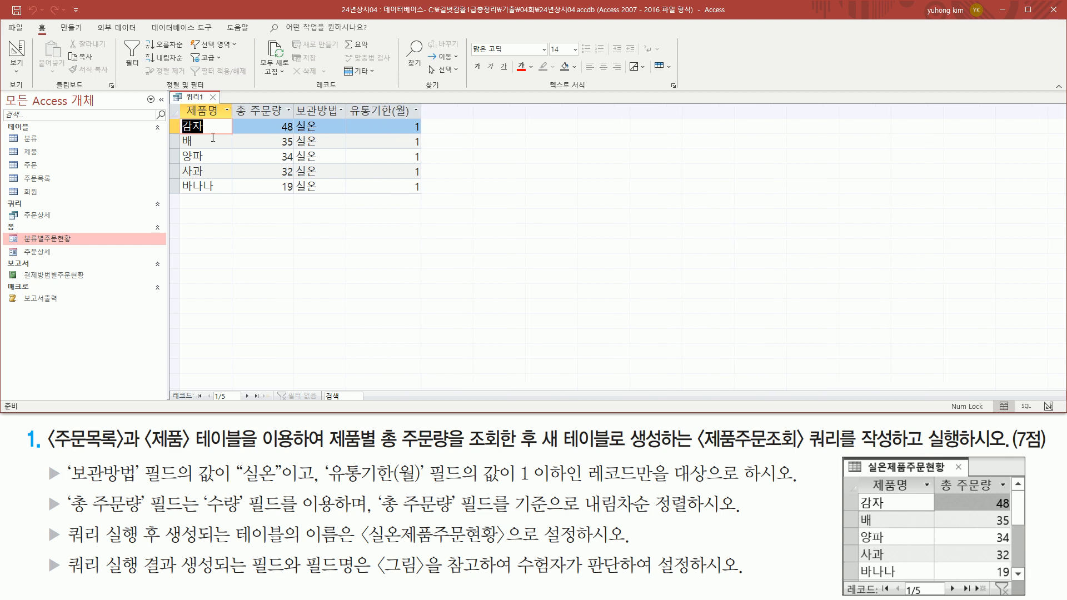
# Compare the result's field names, 제품명 and 총 주문량 values and descending order with the reference figure and the task text.
pyautogui.moveTo(179, 103)
pyautogui.mouseDown()
pyautogui.moveTo(218, 117)
pyautogui.moveTo(295, 117)
pyautogui.mouseUp()
pyautogui.moveTo(860, 473); pyautogui.dragTo(1007, 493)
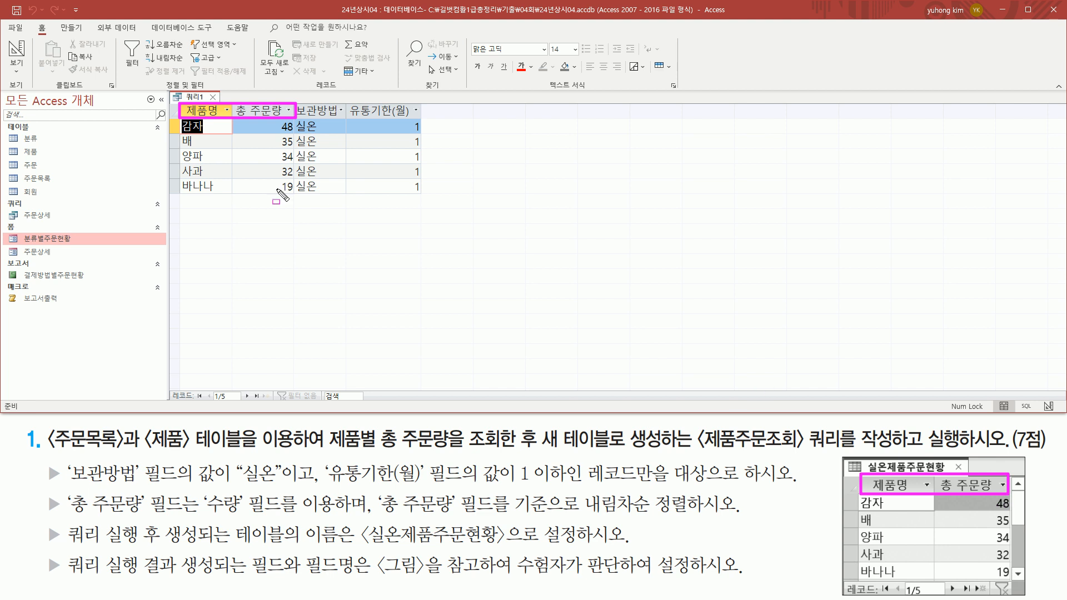
pyautogui.moveTo(180, 119)
pyautogui.mouseDown()
pyautogui.moveTo(212, 154)
pyautogui.moveTo(221, 193)
pyautogui.mouseUp()
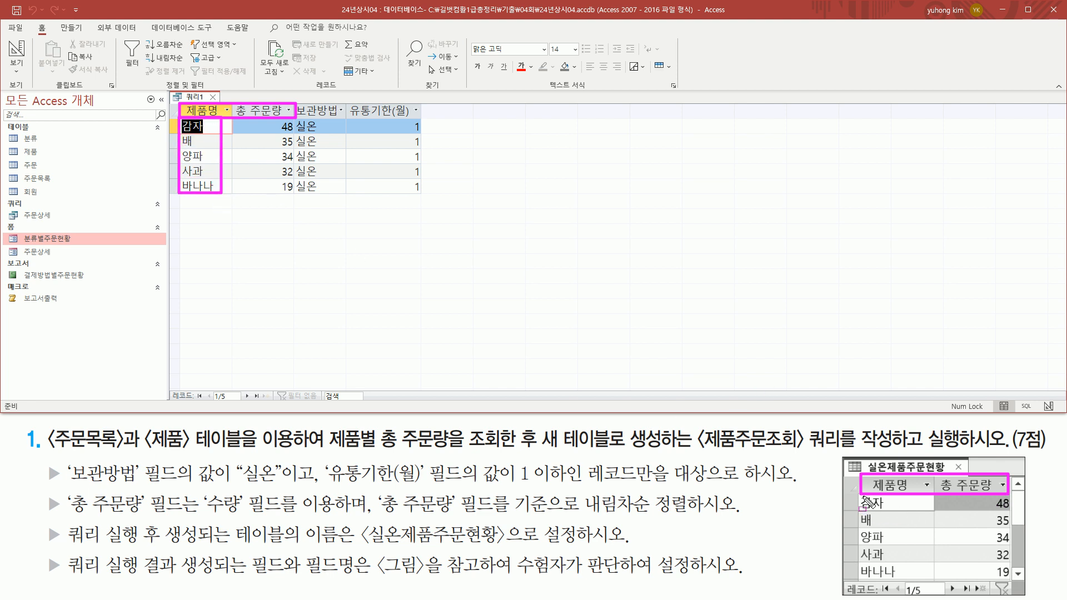
pyautogui.moveTo(860, 500)
pyautogui.mouseDown()
pyautogui.moveTo(892, 583)
pyautogui.moveTo(904, 582)
pyautogui.mouseUp()
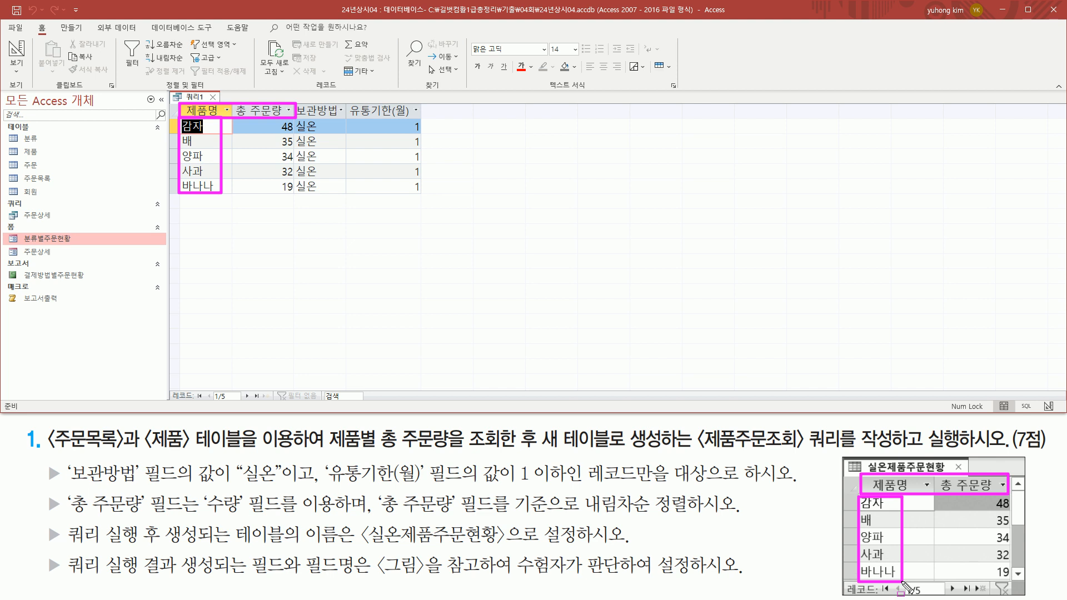
pyautogui.moveTo(278, 118)
pyautogui.mouseDown()
pyautogui.moveTo(293, 144)
pyautogui.moveTo(293, 195)
pyautogui.mouseUp()
pyautogui.moveTo(982, 493); pyautogui.dragTo(1016, 582)
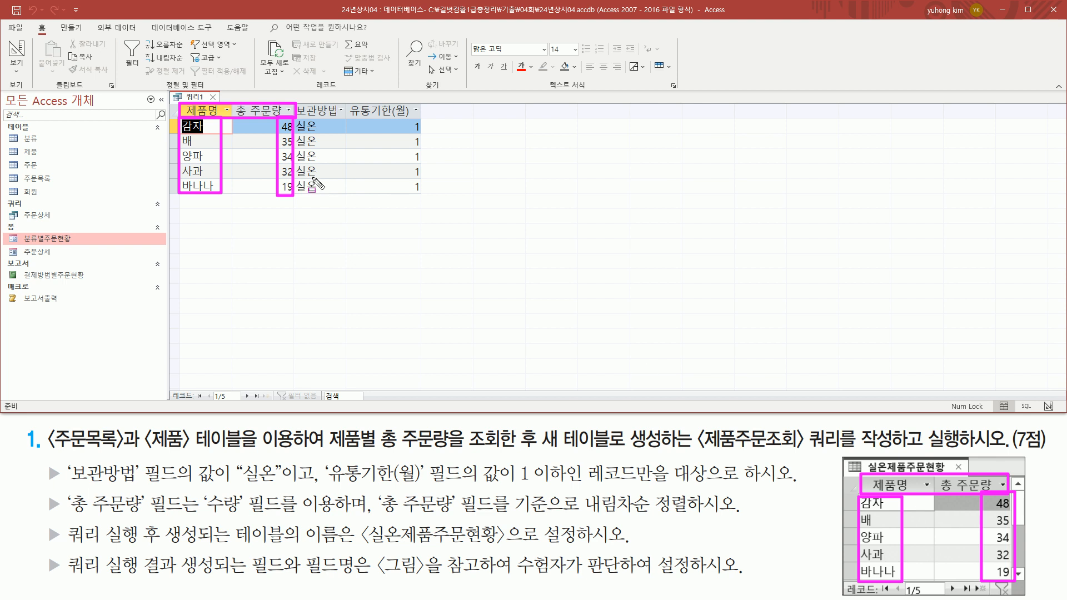
pyautogui.moveTo(378, 490)
pyautogui.mouseDown()
pyautogui.moveTo(531, 517)
pyautogui.moveTo(727, 517)
pyautogui.mouseUp()
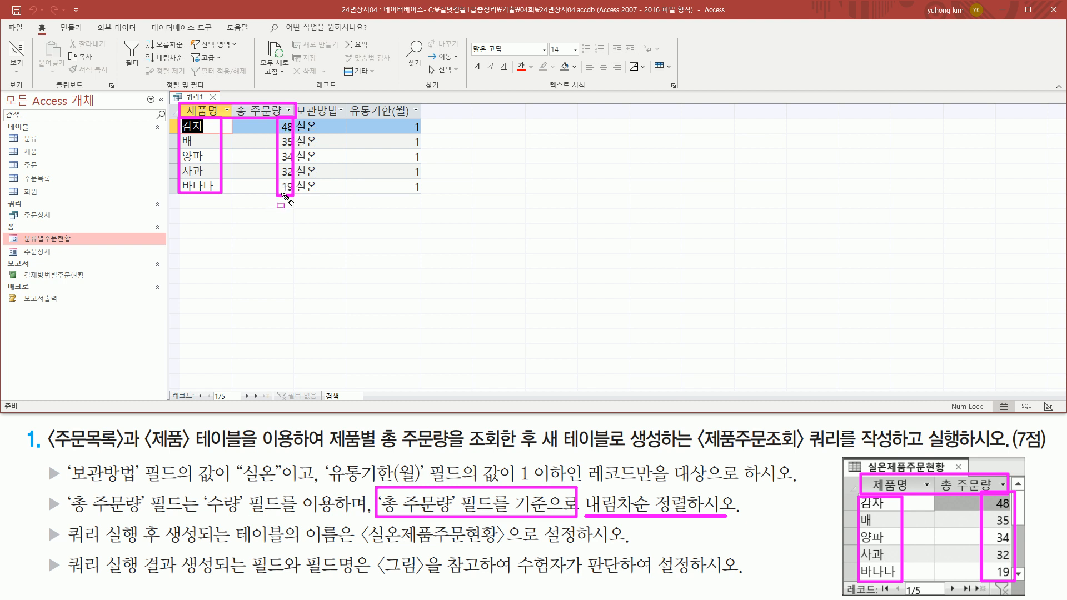
pyautogui.press('Escape')
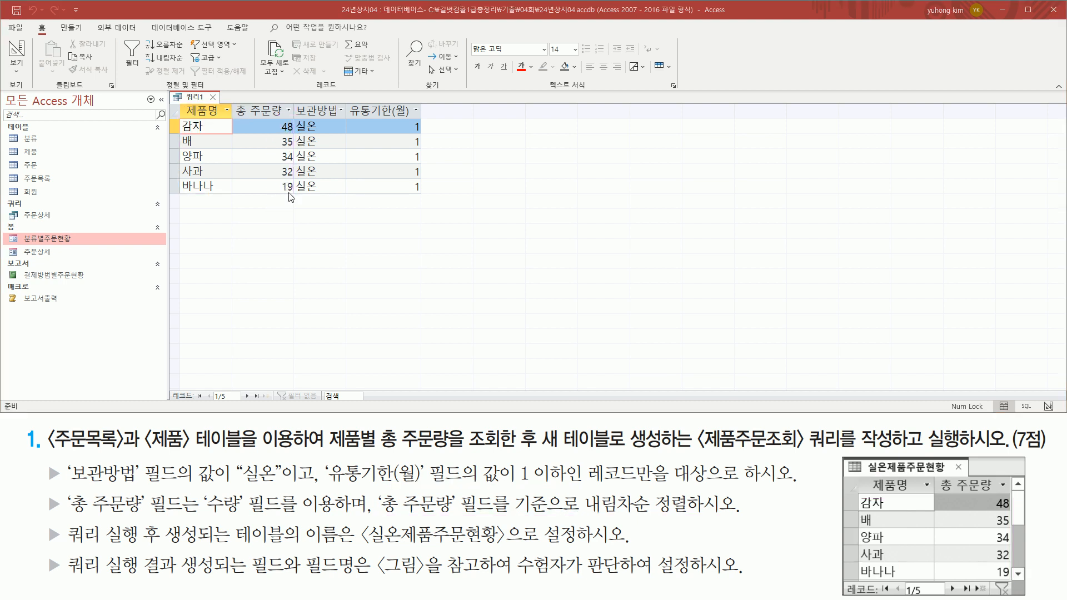
pyautogui.moveTo(293, 102)
pyautogui.mouseDown()
pyautogui.moveTo(336, 120)
pyautogui.moveTo(425, 121)
pyautogui.moveTo(429, 197)
pyautogui.mouseUp()
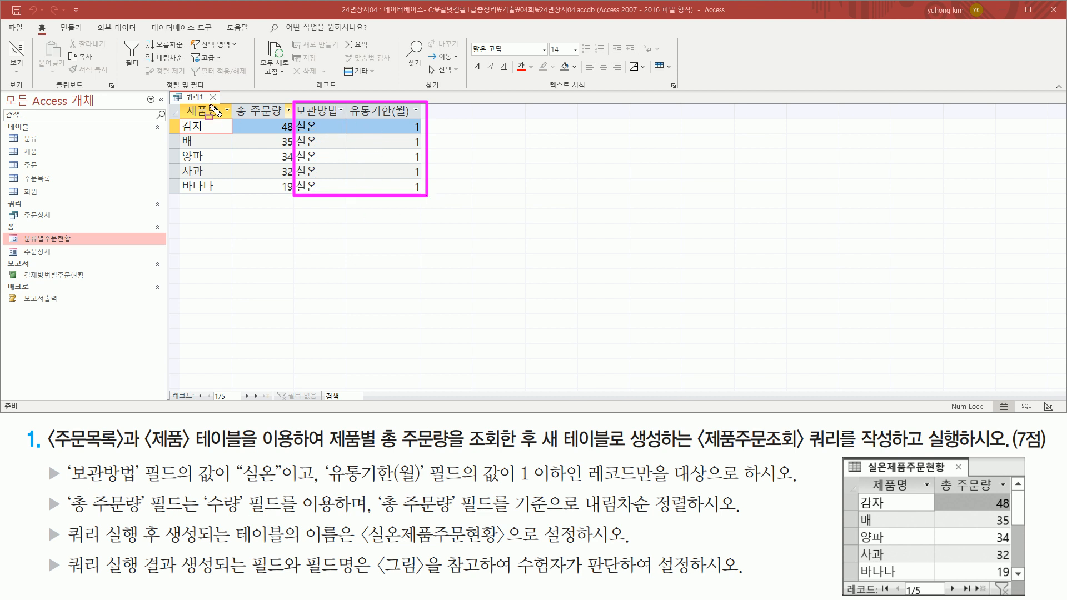
pyautogui.press('Escape')
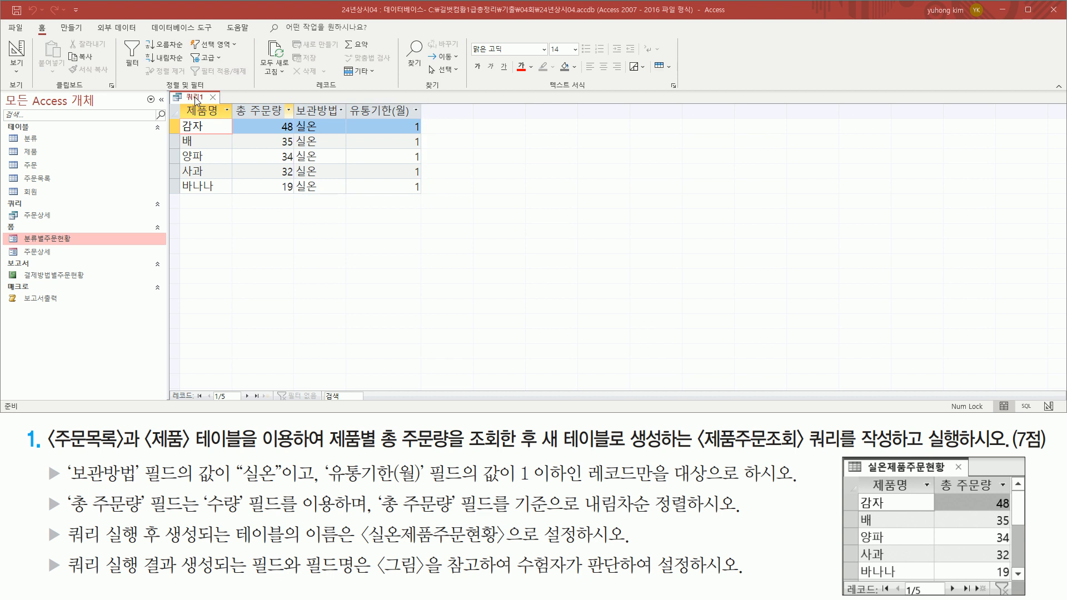
# Return the query to design view and set the 요약 row of the 보관방법 and 유통기한(월) columns to 조건.
pyautogui.rightClick(195, 102)
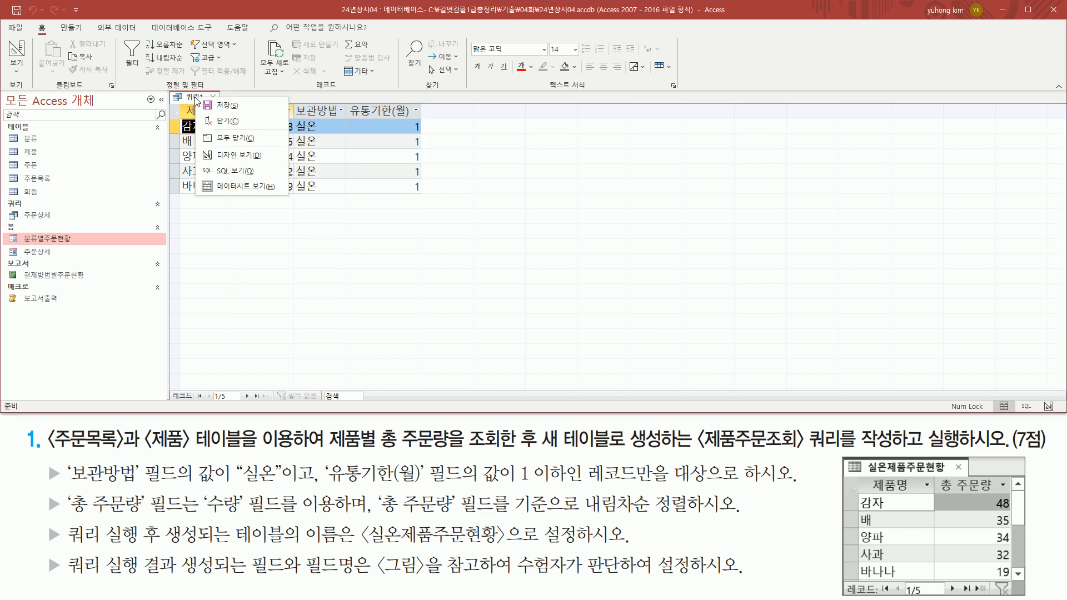
pyautogui.click(227, 156)
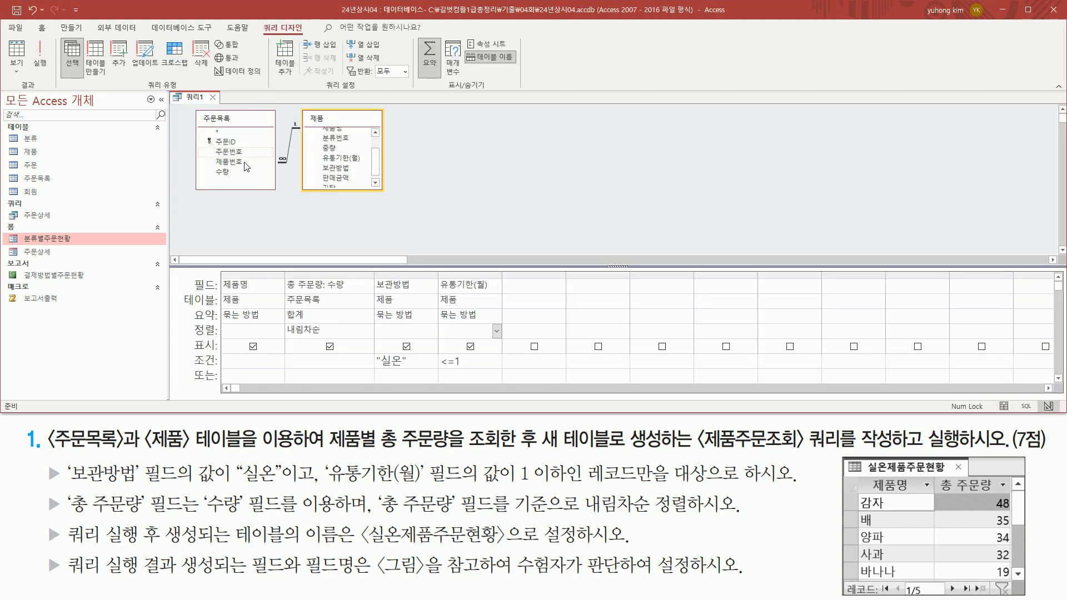
pyautogui.moveTo(370, 277)
pyautogui.mouseDown()
pyautogui.moveTo(422, 296)
pyautogui.moveTo(501, 294)
pyautogui.mouseUp()
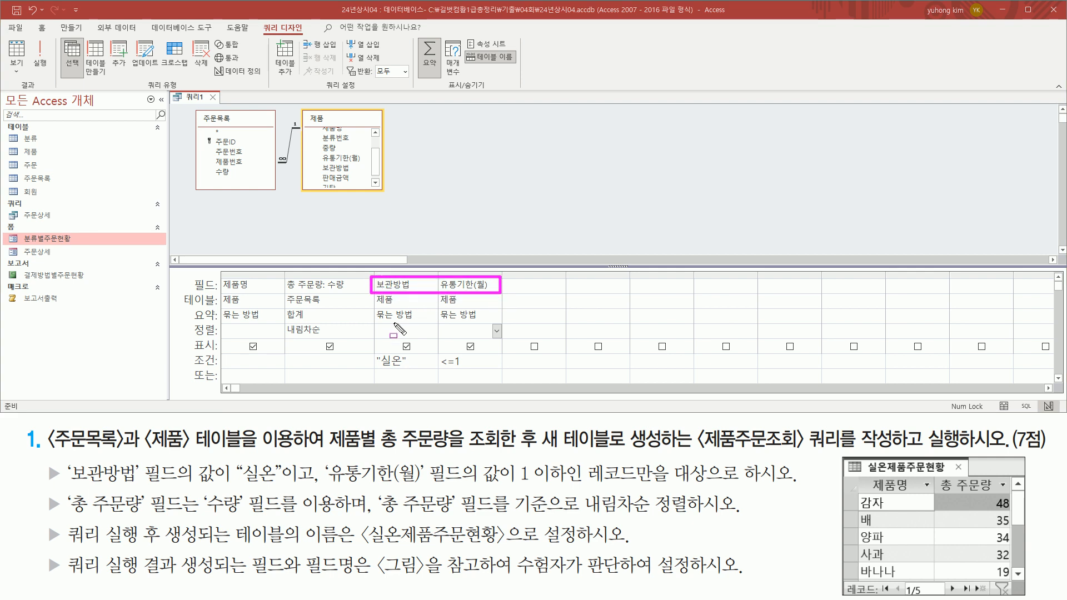
pyautogui.moveTo(182, 321); pyautogui.dragTo(219, 321)
pyautogui.moveTo(376, 320); pyautogui.dragTo(483, 321)
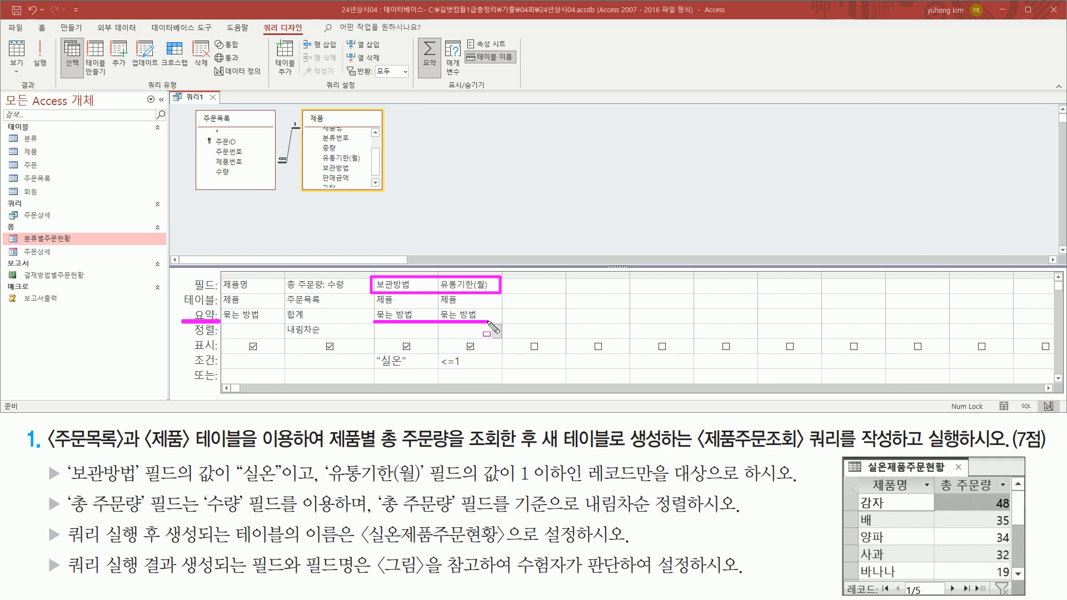
pyautogui.press('Escape')
pyautogui.click(432, 315)
pyautogui.click(404, 457)
pyautogui.click(496, 316)
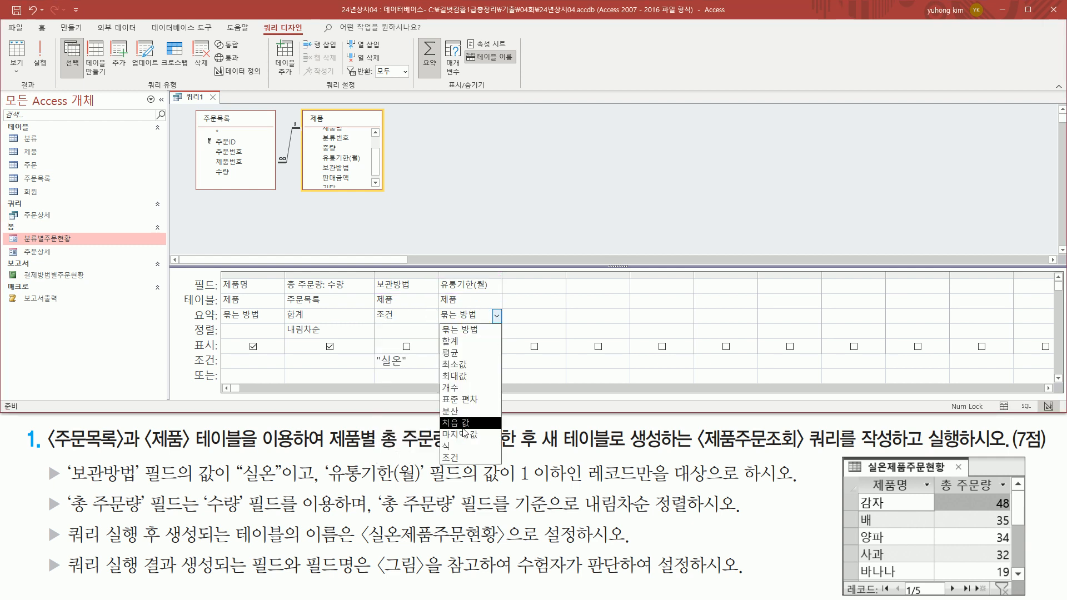
pyautogui.click(453, 458)
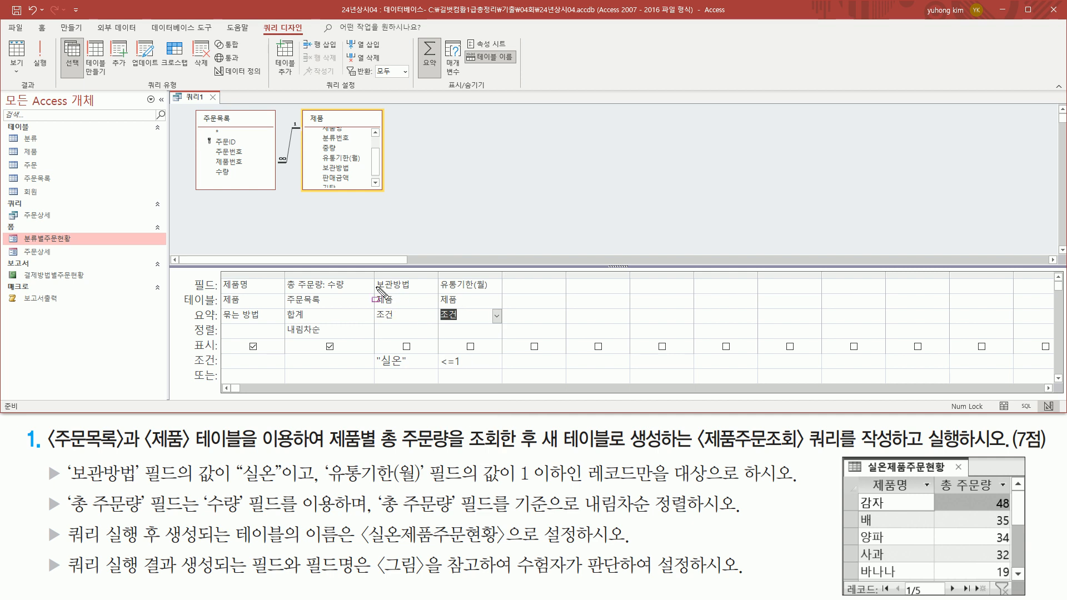
# Check the 요약 and 표시 settings of the criteria columns and of the 제품명 and 총 주문량 columns in the design grid.
pyautogui.moveTo(370, 281)
pyautogui.mouseDown()
pyautogui.moveTo(371, 315)
pyautogui.moveTo(509, 320)
pyautogui.mouseUp()
pyautogui.moveTo(376, 307)
pyautogui.mouseDown()
pyautogui.moveTo(378, 324)
pyautogui.moveTo(499, 322)
pyautogui.mouseUp()
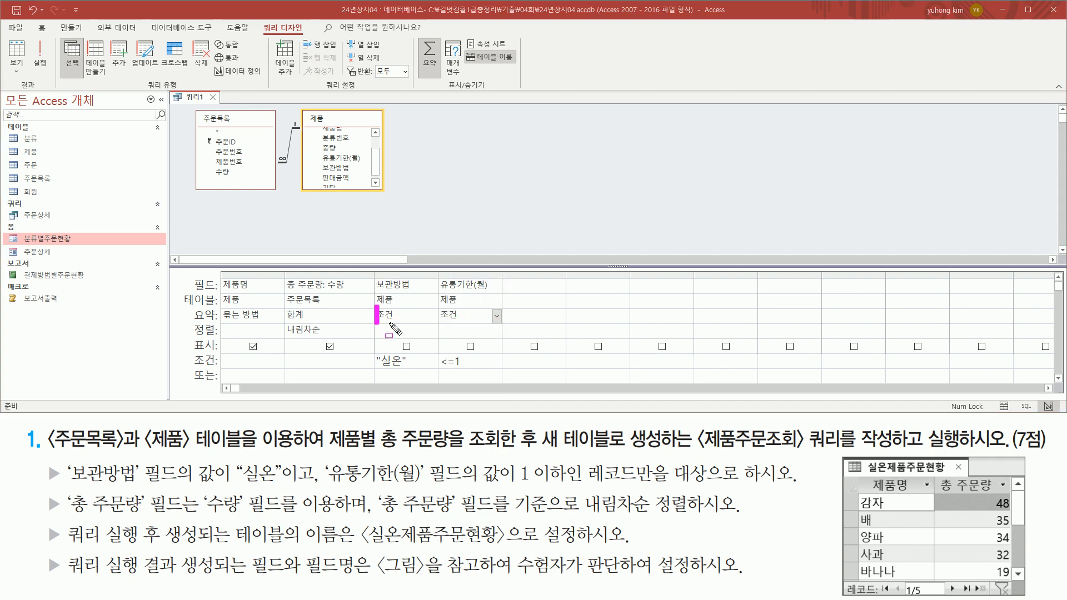
pyautogui.moveTo(188, 352); pyautogui.dragTo(219, 352)
pyautogui.moveTo(394, 336)
pyautogui.mouseDown()
pyautogui.moveTo(415, 356)
pyautogui.moveTo(483, 353)
pyautogui.mouseUp()
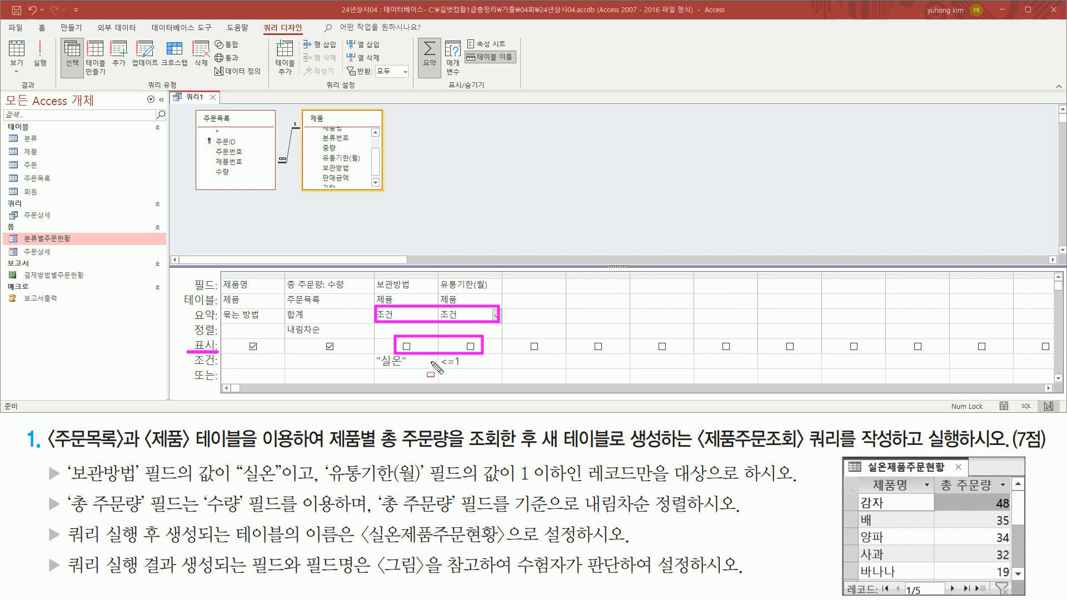
pyautogui.moveTo(369, 271)
pyautogui.mouseDown()
pyautogui.moveTo(399, 368)
pyautogui.moveTo(503, 371)
pyautogui.mouseUp()
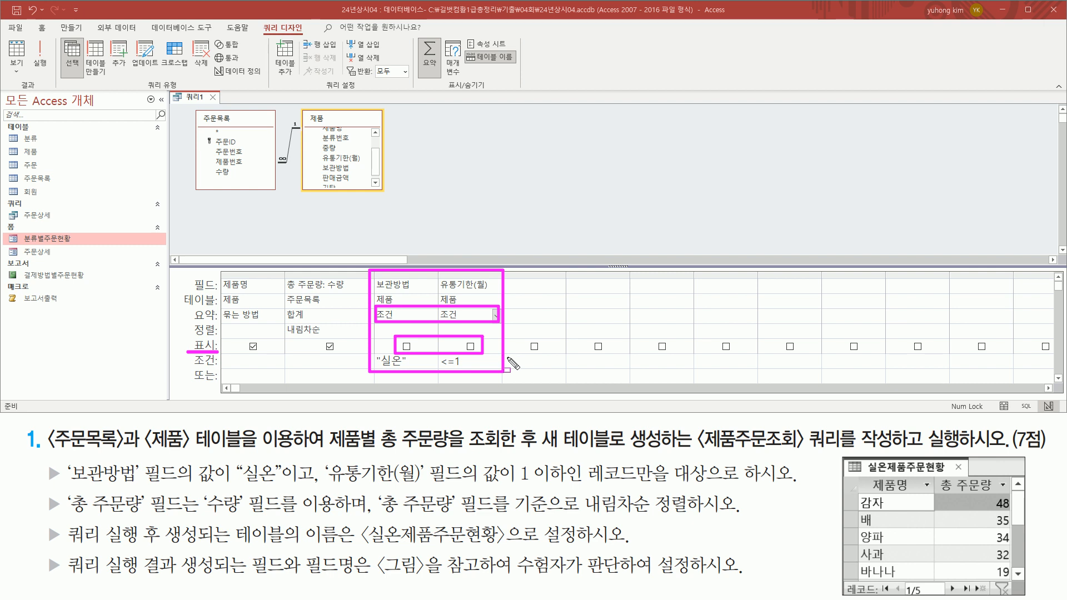
pyautogui.press('Escape')
pyautogui.moveTo(222, 274)
pyautogui.mouseDown()
pyautogui.moveTo(370, 343)
pyautogui.moveTo(372, 362)
pyautogui.mouseUp()
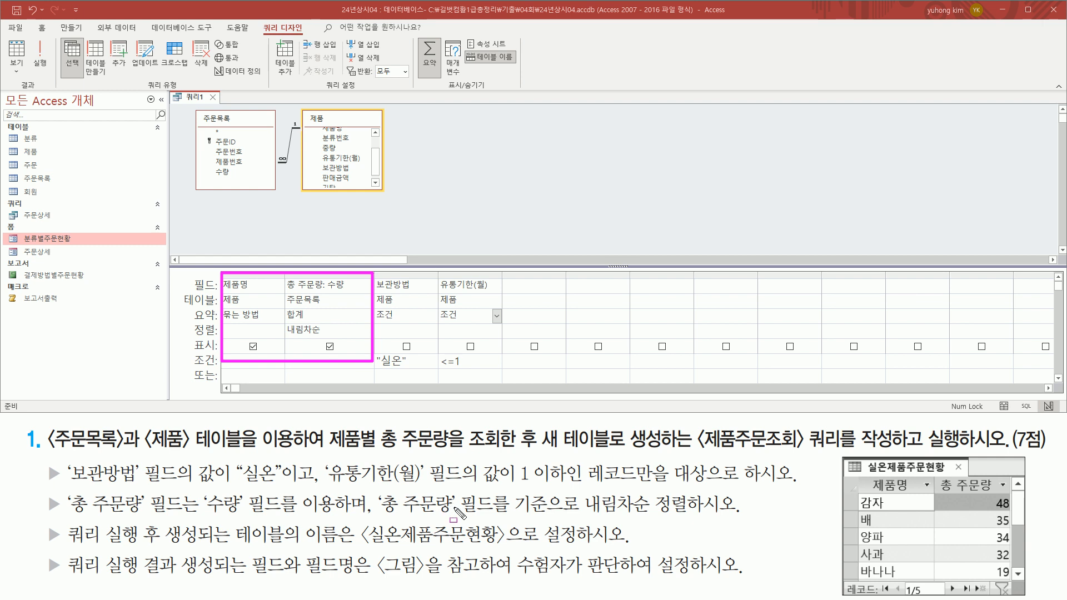
pyautogui.press('Escape')
# Change the query to a make-table query that creates the table 실온제품주문현황 in the current database.
pyautogui.moveTo(331, 451); pyautogui.dragTo(534, 452)
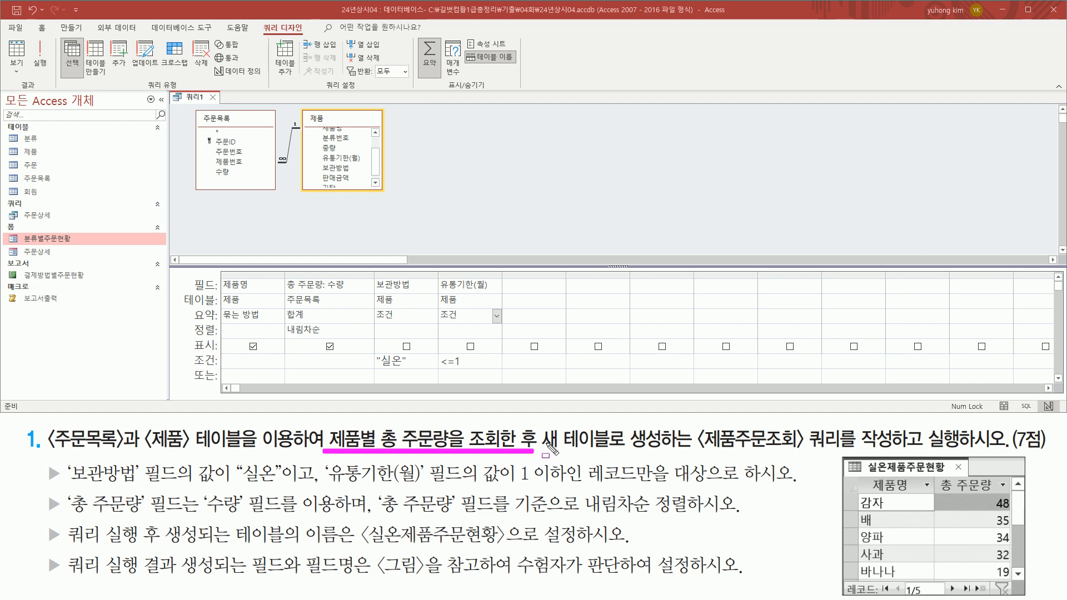
pyautogui.moveTo(538, 422)
pyautogui.mouseDown()
pyautogui.moveTo(555, 452)
pyautogui.moveTo(684, 453)
pyautogui.moveTo(669, 453)
pyautogui.mouseUp()
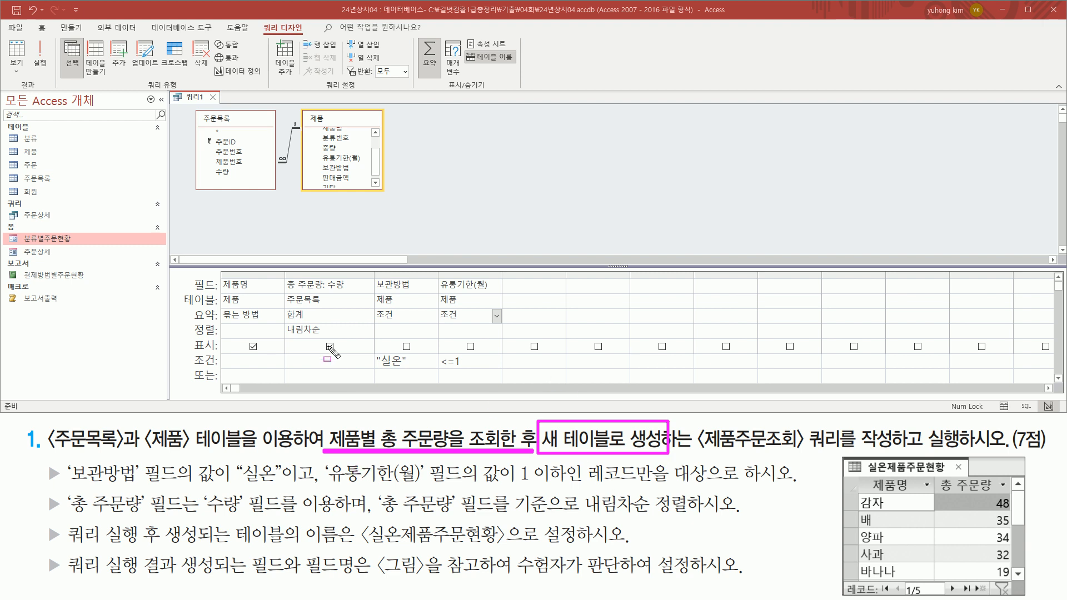
pyautogui.moveTo(140, 78); pyautogui.dragTo(194, 92)
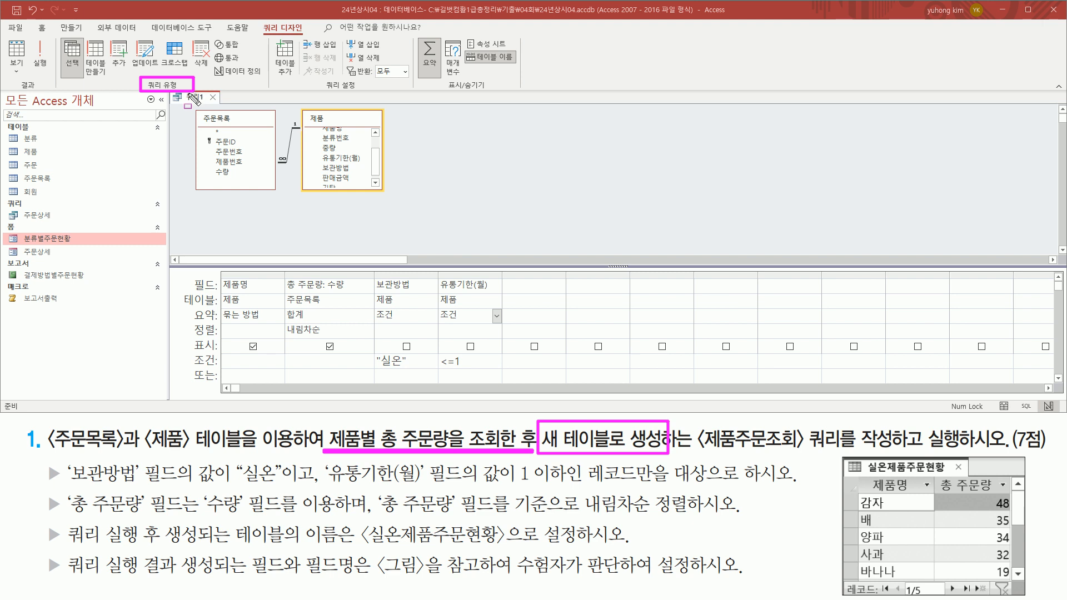
pyautogui.moveTo(80, 34); pyautogui.dragTo(110, 87)
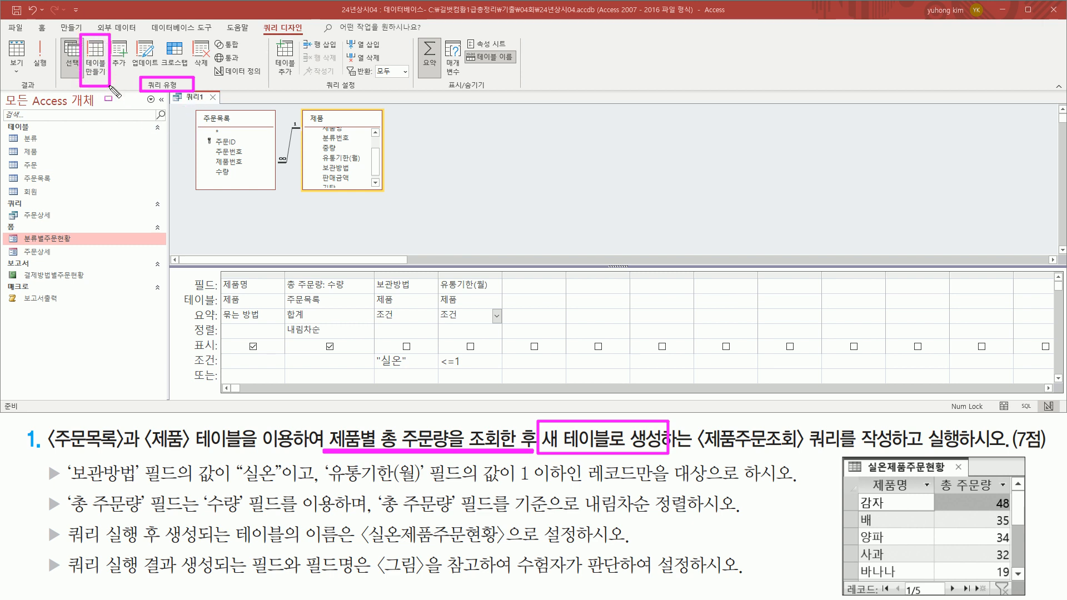
pyautogui.click(98, 61)
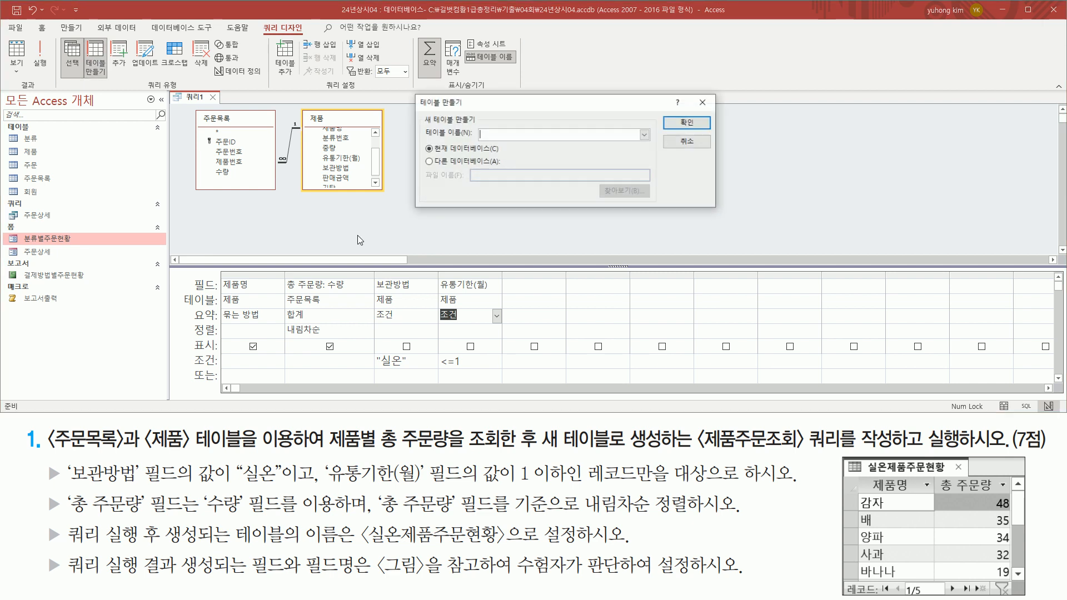
pyautogui.moveTo(414, 91)
pyautogui.mouseDown()
pyautogui.moveTo(695, 220)
pyautogui.moveTo(717, 212)
pyautogui.mouseUp()
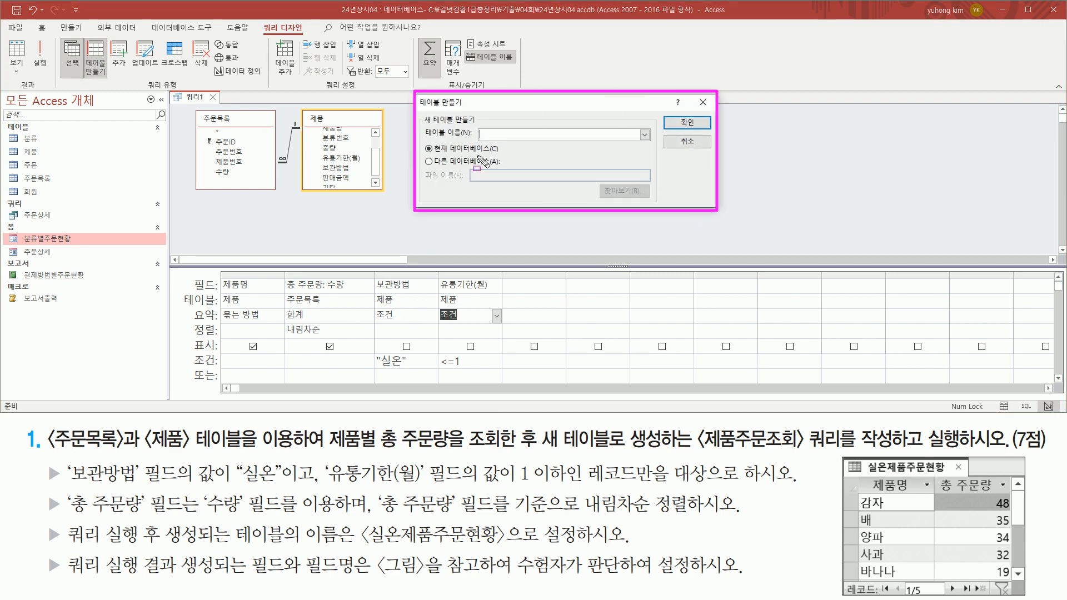
pyautogui.moveTo(420, 138); pyautogui.dragTo(520, 136)
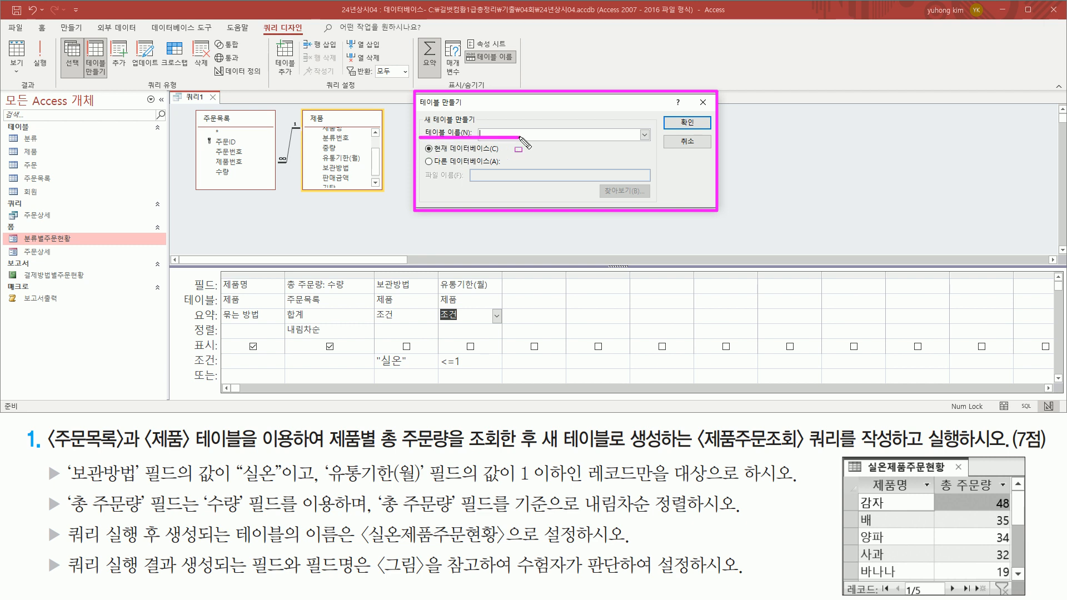
pyautogui.moveTo(45, 522)
pyautogui.mouseDown()
pyautogui.moveTo(63, 548)
pyautogui.moveTo(505, 548)
pyautogui.mouseUp()
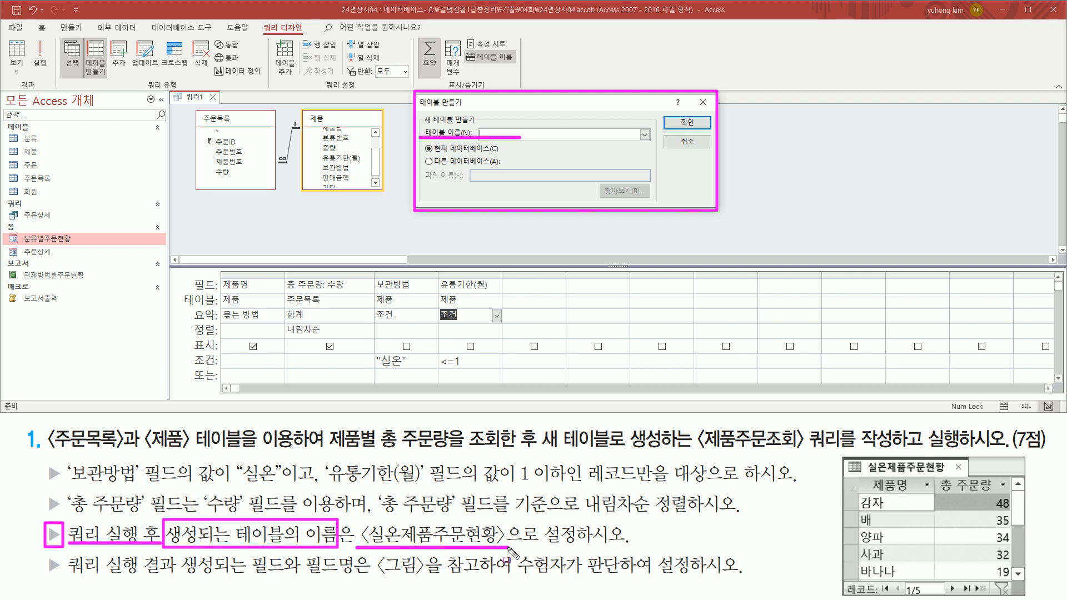
pyautogui.press('Escape')
pyautogui.click(498, 138)
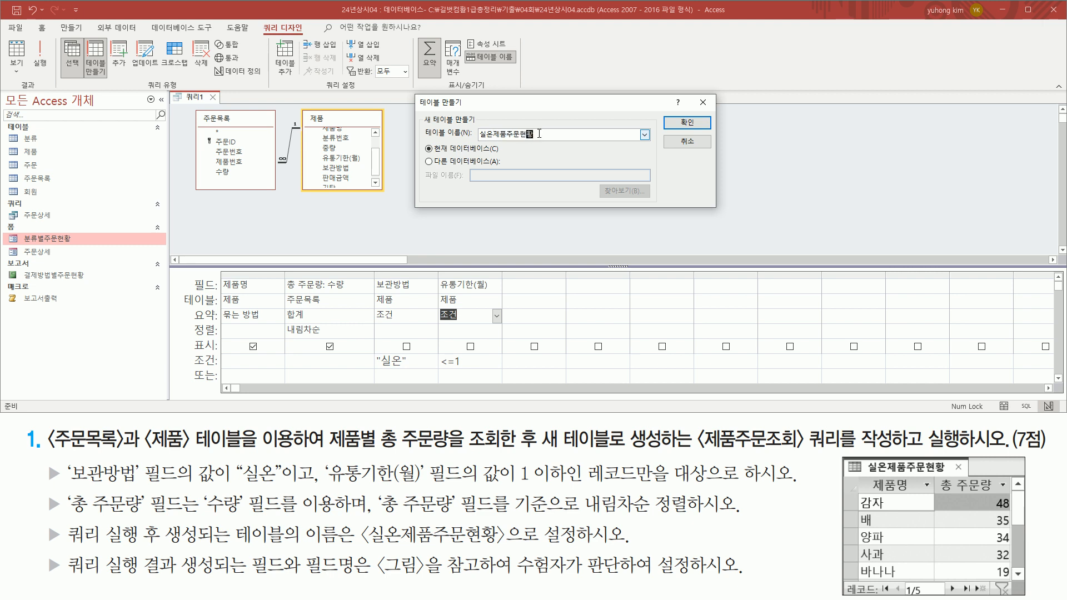
pyautogui.hotkey('ctrl', '2')
pyautogui.moveTo(477, 141); pyautogui.dragTo(541, 141)
pyautogui.moveTo(367, 546); pyautogui.dragTo(500, 546)
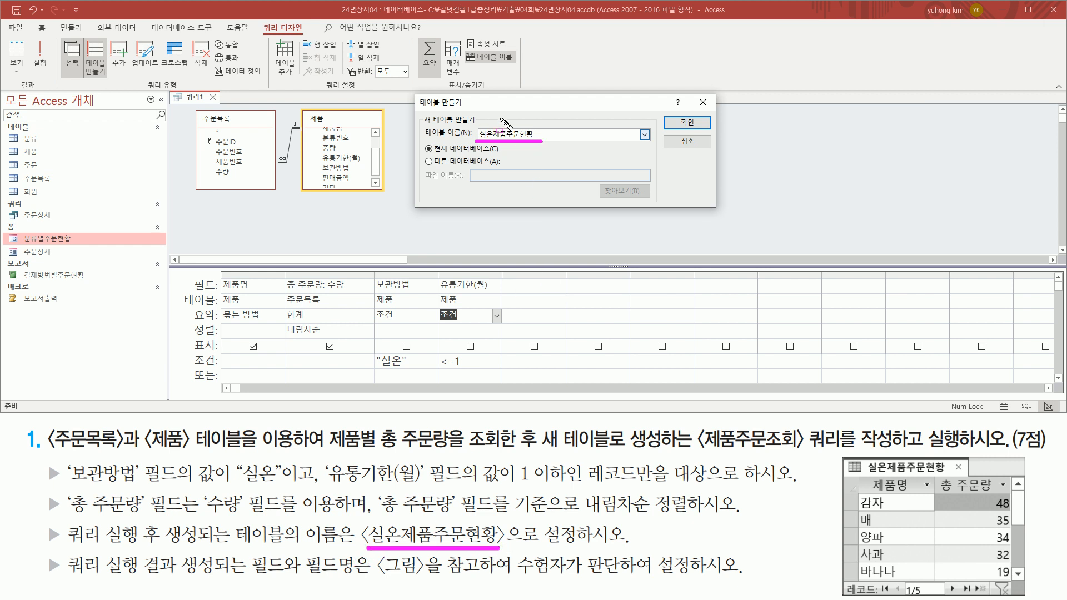
pyautogui.moveTo(675, 115); pyautogui.dragTo(698, 129)
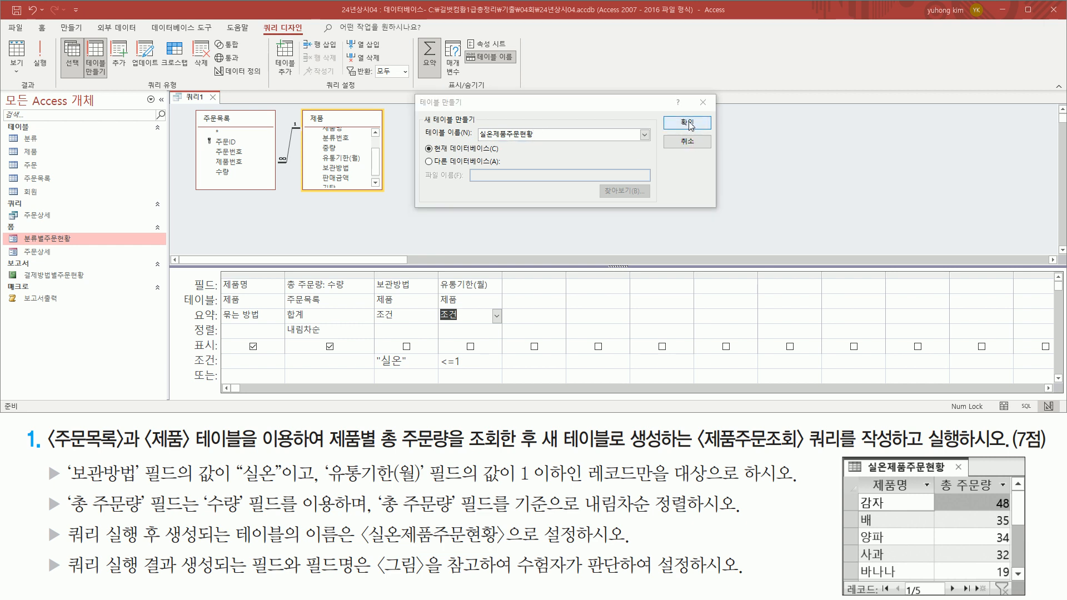
pyautogui.click(687, 123)
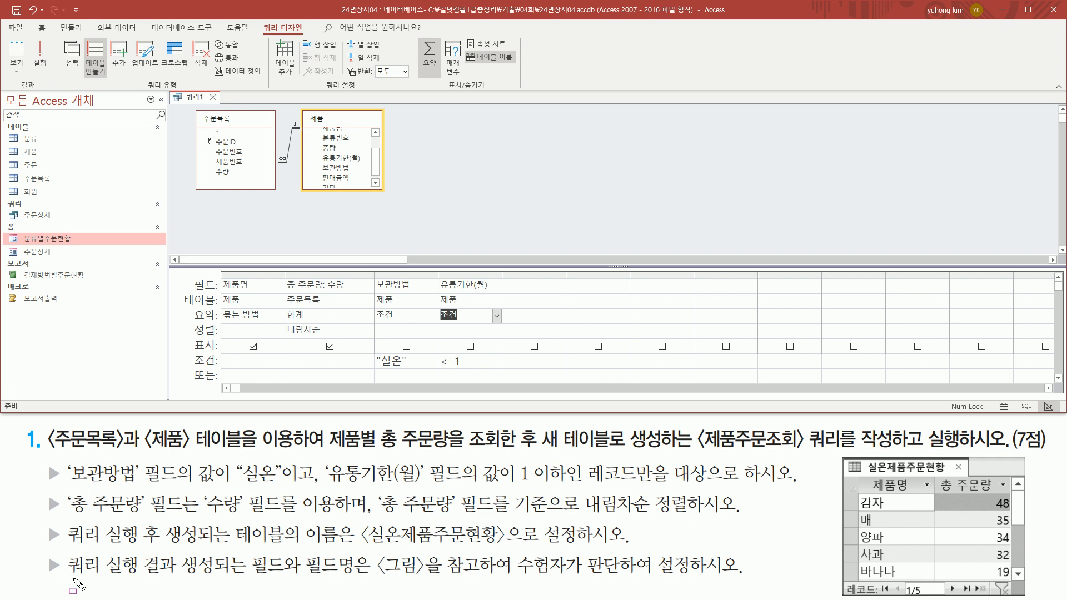
# Run the make-table query and confirm creating the new table from the selected records.
pyautogui.moveTo(61, 578); pyautogui.dragTo(722, 575)
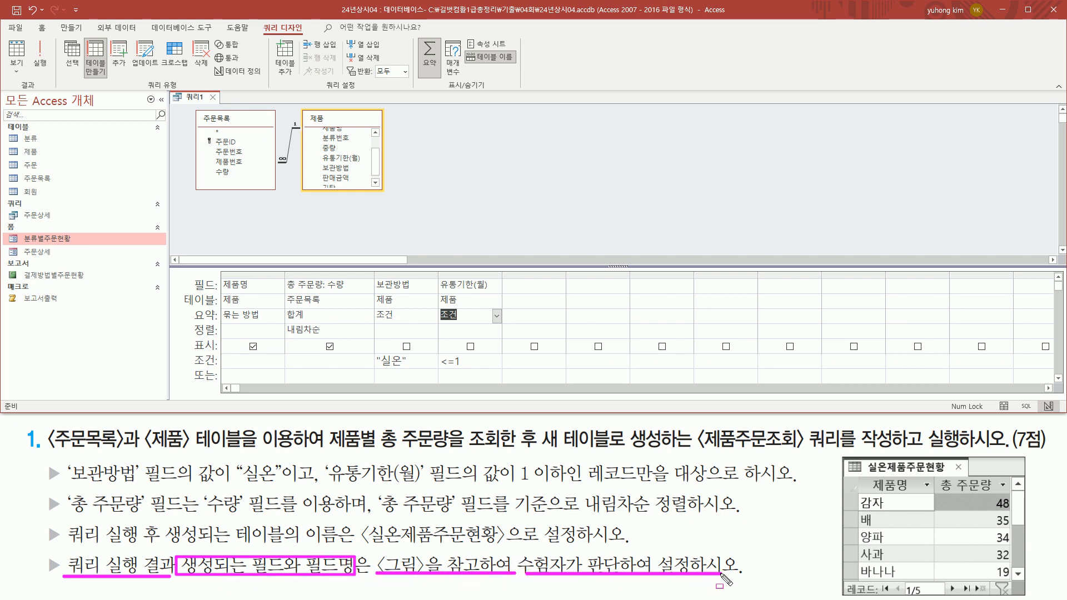
pyautogui.press('Escape')
pyautogui.click(353, 226)
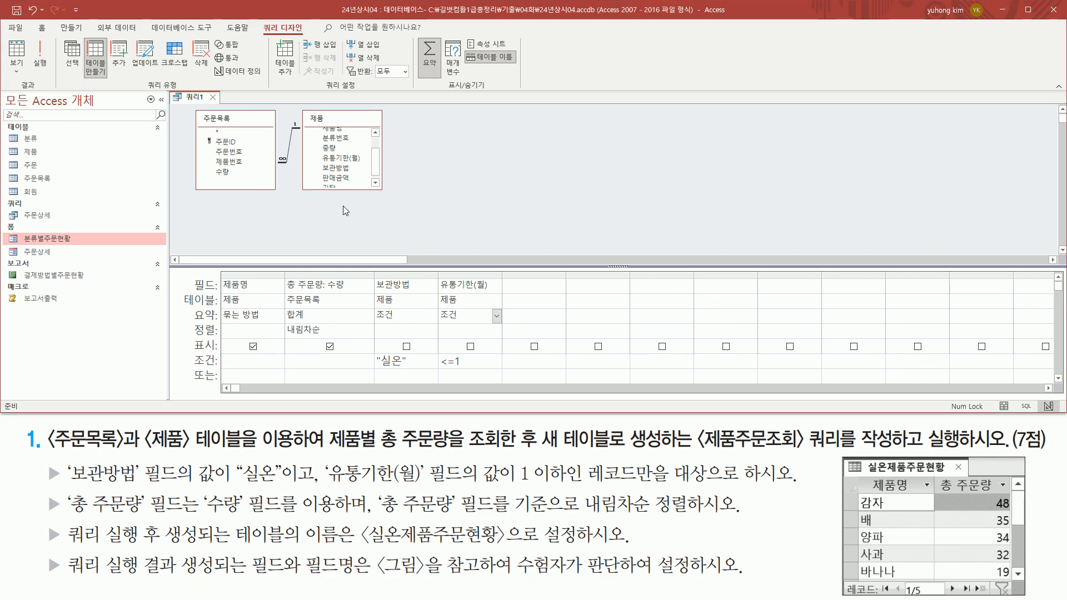
pyautogui.click(46, 64)
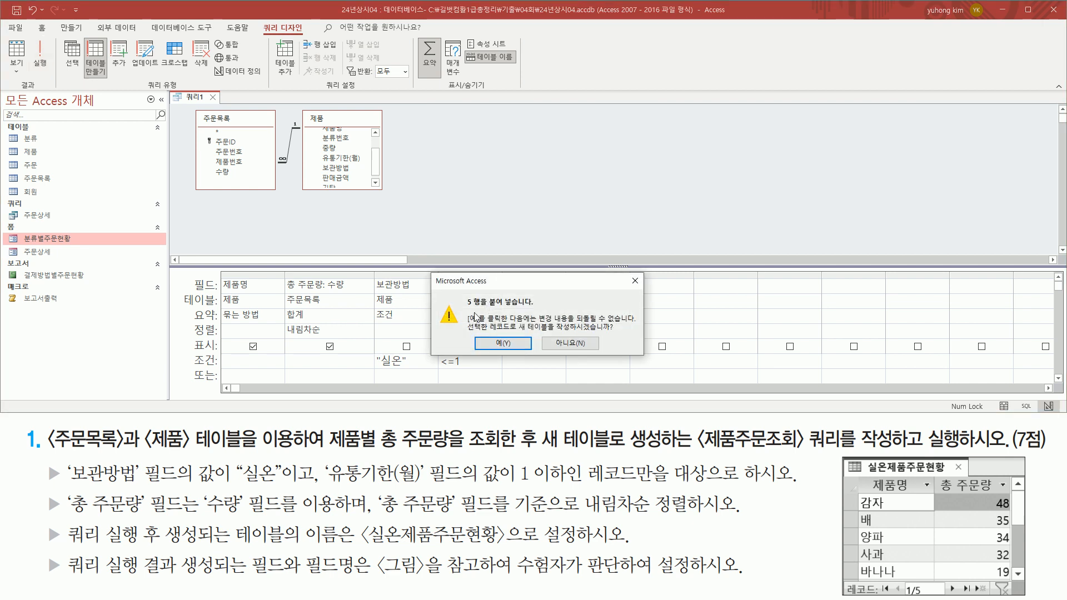
pyautogui.moveTo(462, 309); pyautogui.dragTo(540, 297)
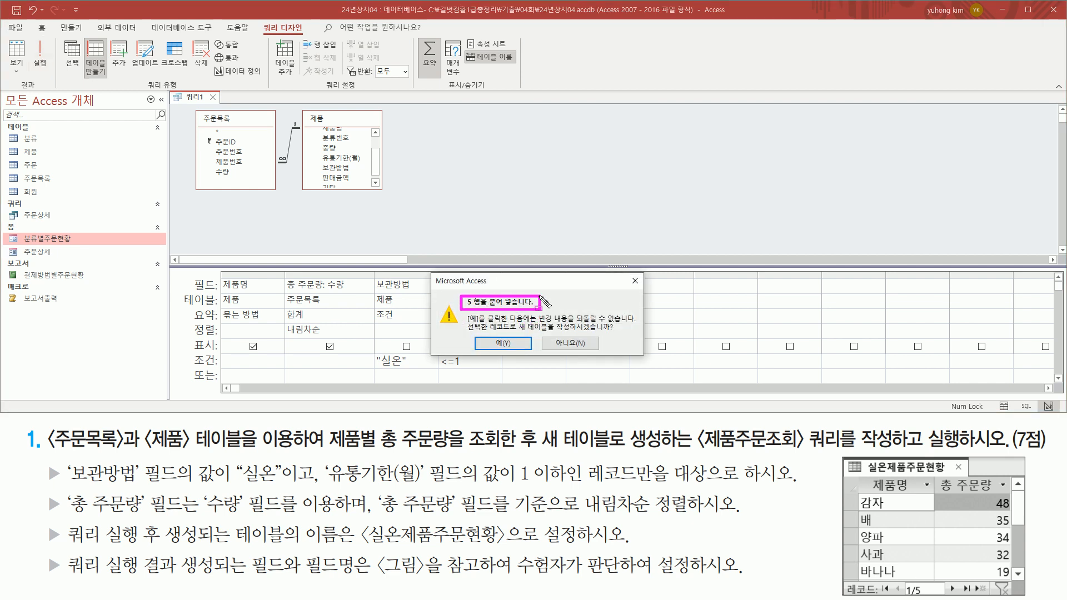
pyautogui.moveTo(515, 332); pyautogui.dragTo(612, 333)
pyautogui.moveTo(498, 336)
pyautogui.mouseDown()
pyautogui.moveTo(484, 346)
pyautogui.moveTo(499, 354)
pyautogui.mouseUp()
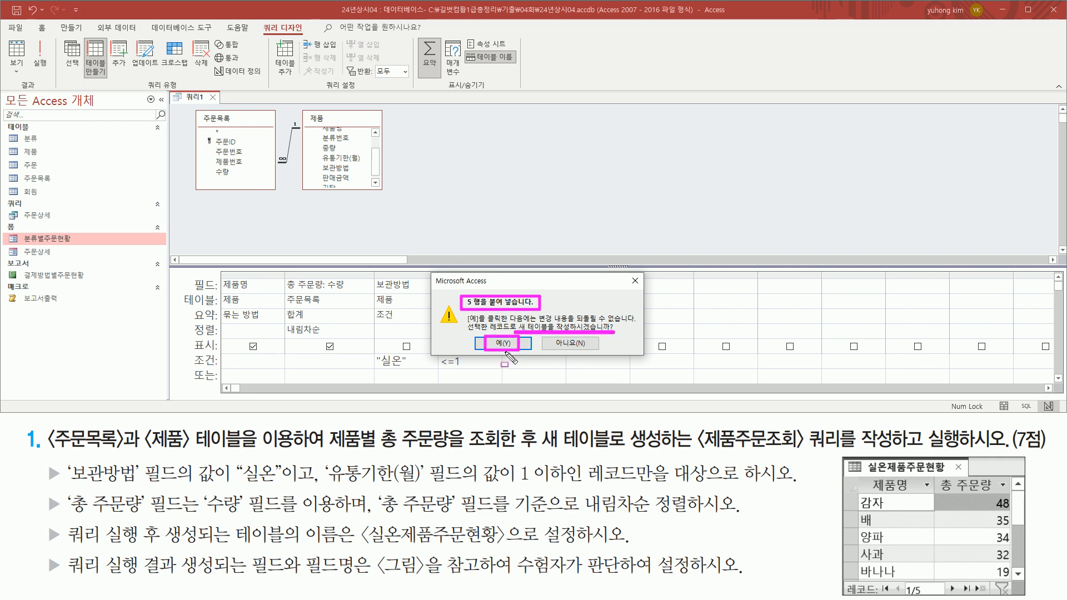
pyautogui.click(506, 344)
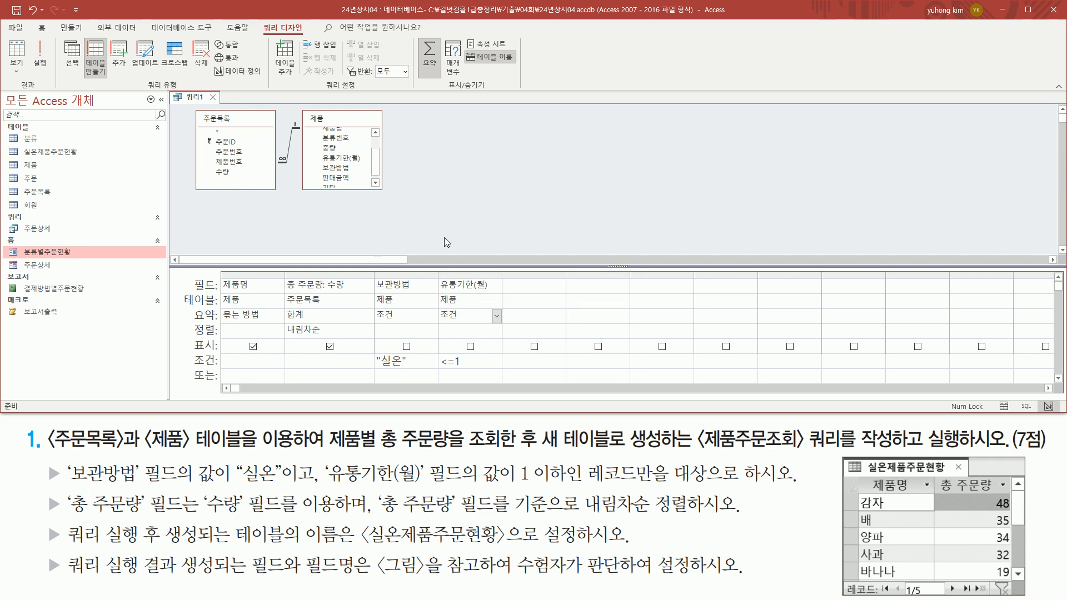
# Open the new table 실온제품주문현황 and fit the 총 주문량 column's width to its contents.
pyautogui.moveTo(21, 144); pyautogui.dragTo(87, 161)
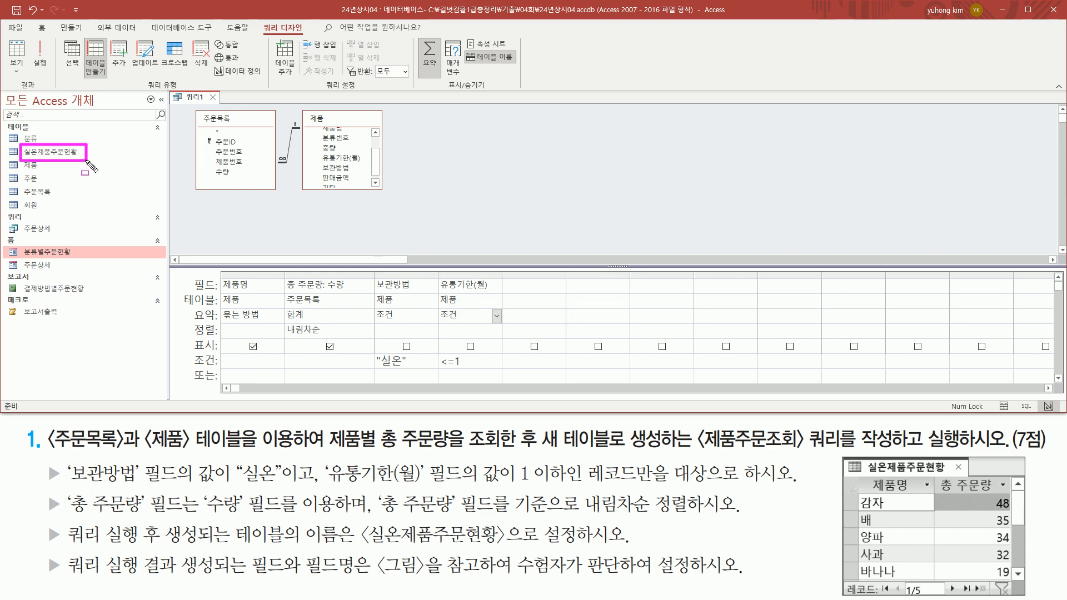
pyautogui.press('Escape')
pyautogui.click(61, 154)
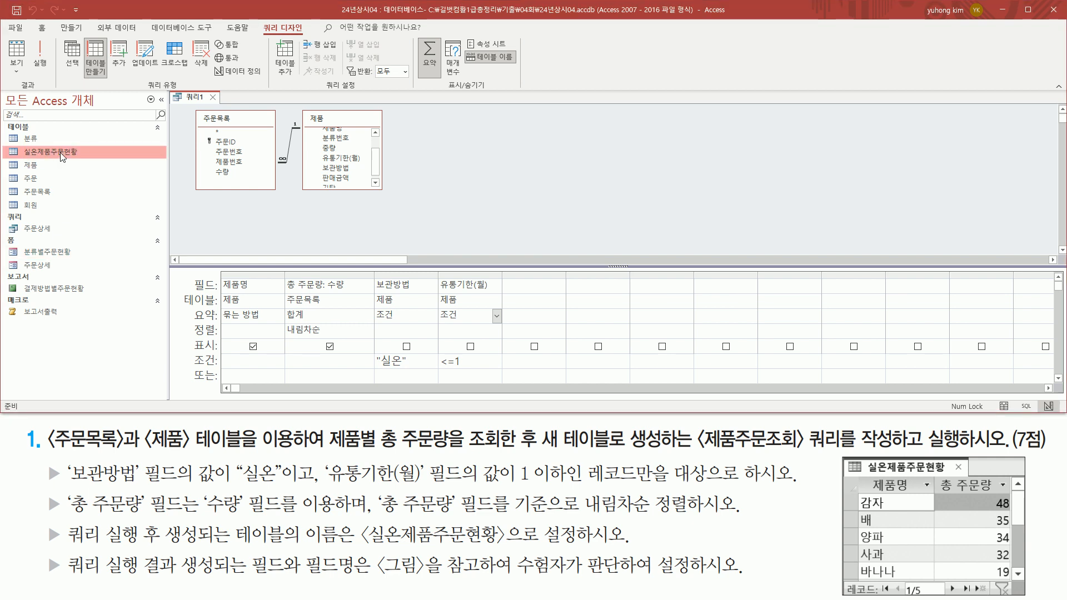
pyautogui.doubleClick(62, 154)
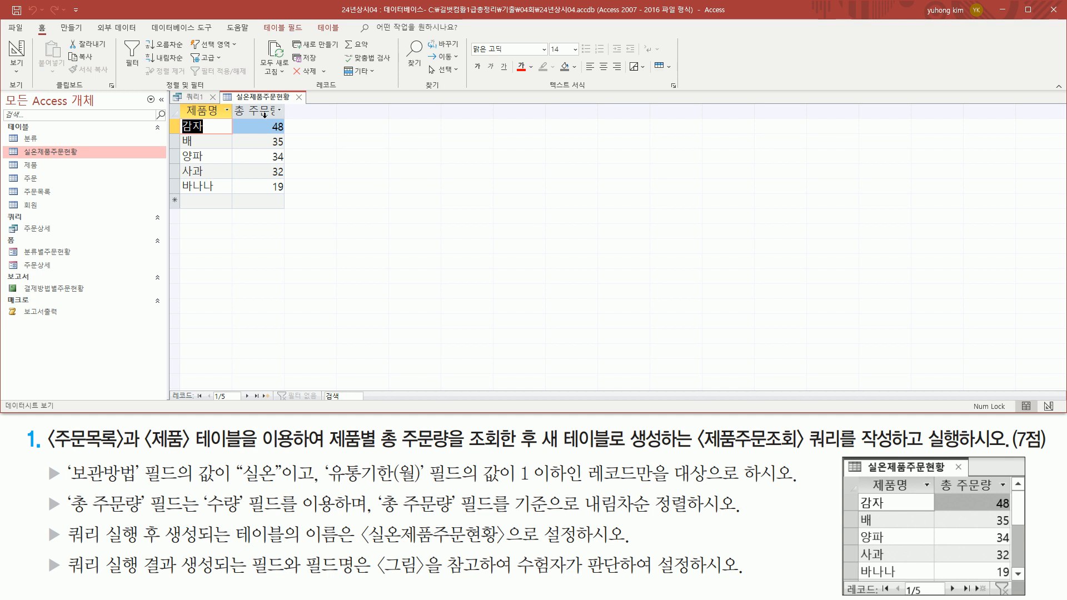
pyautogui.moveTo(231, 118); pyautogui.dragTo(284, 118)
pyautogui.press('Escape')
pyautogui.doubleClick(286, 111)
# Compare the table's 제품명 and 총 주문량 records with the reference figure.
pyautogui.hotkey('ctrl', 'shift', 'd')
pyautogui.moveTo(178, 103)
pyautogui.mouseDown()
pyautogui.moveTo(189, 158)
pyautogui.moveTo(287, 204)
pyautogui.moveTo(295, 196)
pyautogui.mouseUp()
pyautogui.moveTo(856, 476); pyautogui.dragTo(1017, 579)
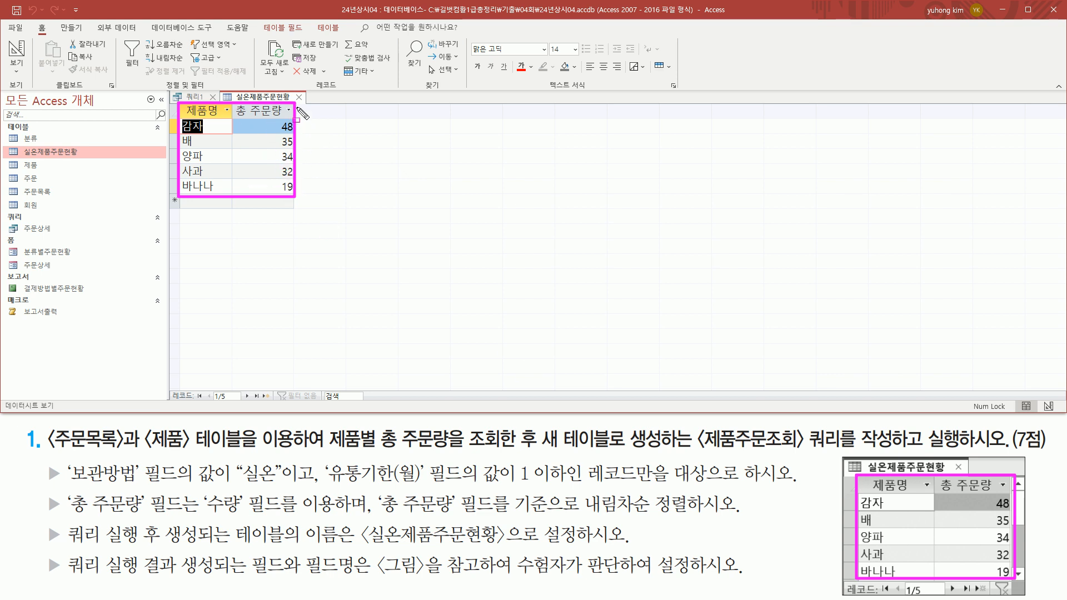
pyautogui.press('Escape')
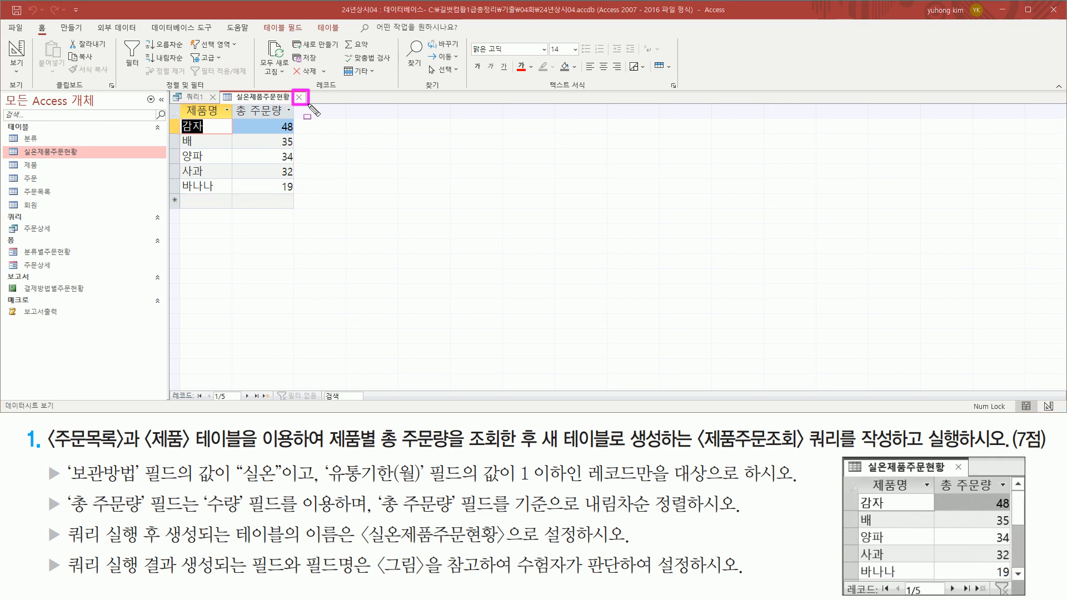
# Close the table 실온제품주문현황 and save its layout changes.
pyautogui.click(299, 98)
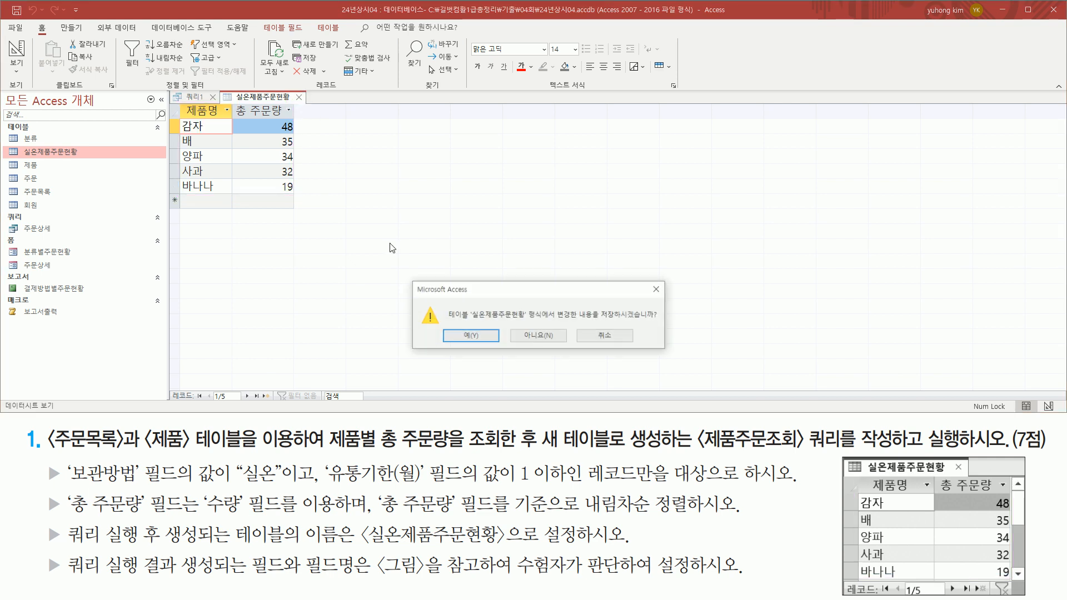
pyautogui.moveTo(595, 322); pyautogui.dragTo(660, 320)
pyautogui.moveTo(443, 329); pyautogui.dragTo(496, 343)
pyautogui.press('Escape')
pyautogui.click(481, 339)
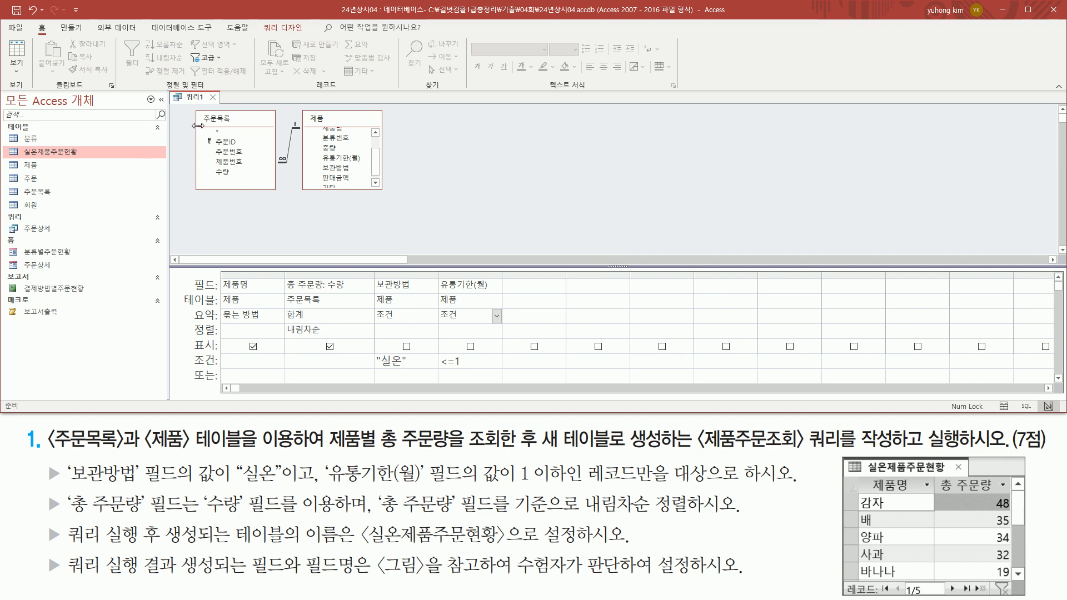
# Close the make-table query, saving it under the name 제품주문조회.
pyautogui.moveTo(204, 86); pyautogui.dragTo(222, 107)
pyautogui.press('Escape')
pyautogui.click(213, 97)
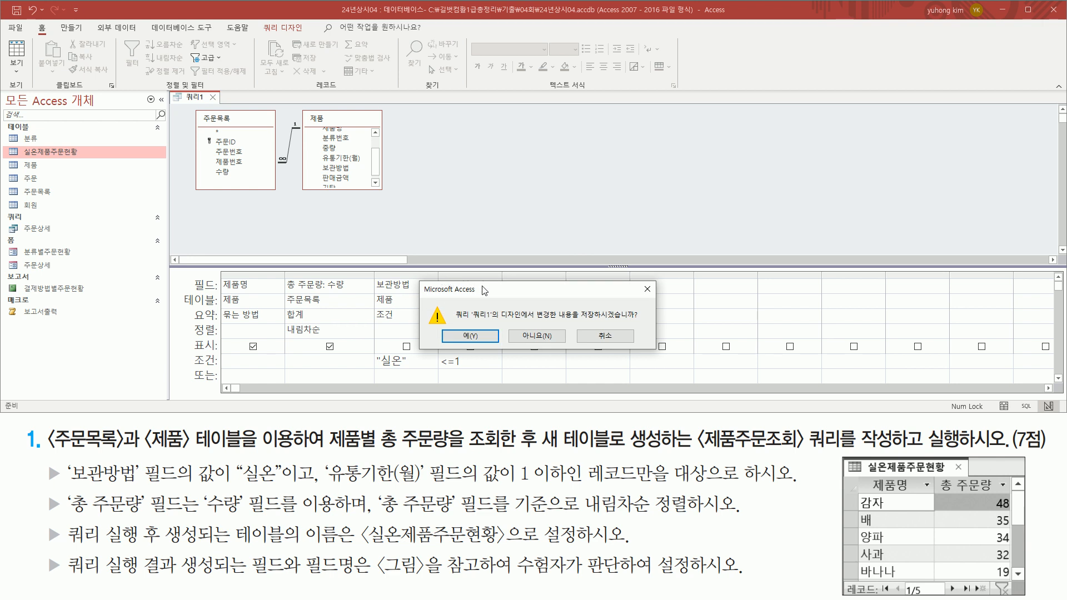
pyautogui.moveTo(578, 321); pyautogui.dragTo(639, 320)
pyautogui.moveTo(449, 329); pyautogui.dragTo(502, 351)
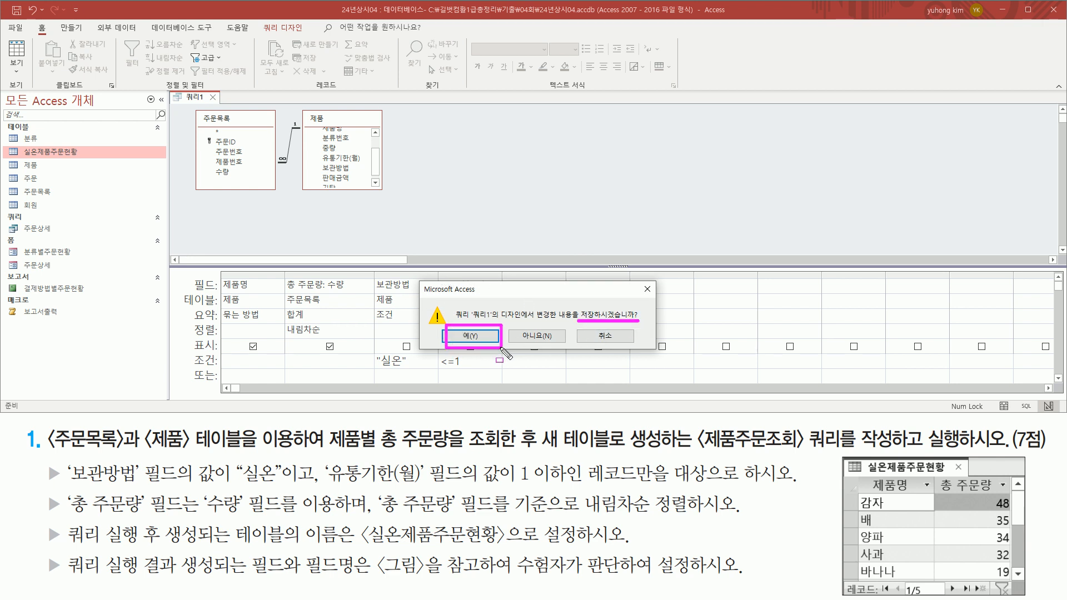
pyautogui.press('Escape')
pyautogui.click(472, 337)
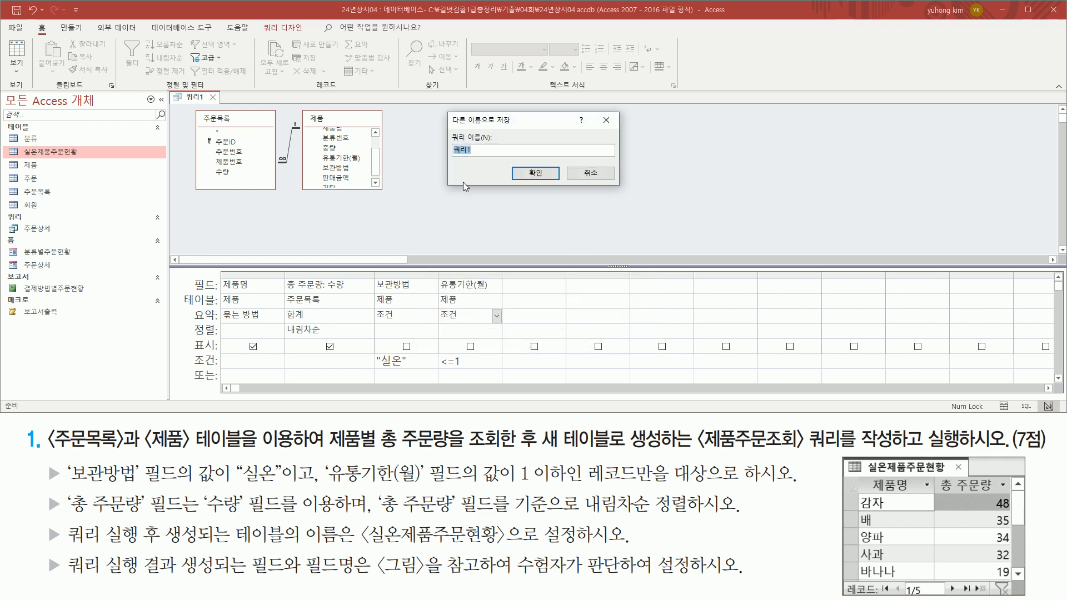
pyautogui.moveTo(448, 130)
pyautogui.mouseDown()
pyautogui.moveTo(462, 162)
pyautogui.moveTo(503, 159)
pyautogui.mouseUp()
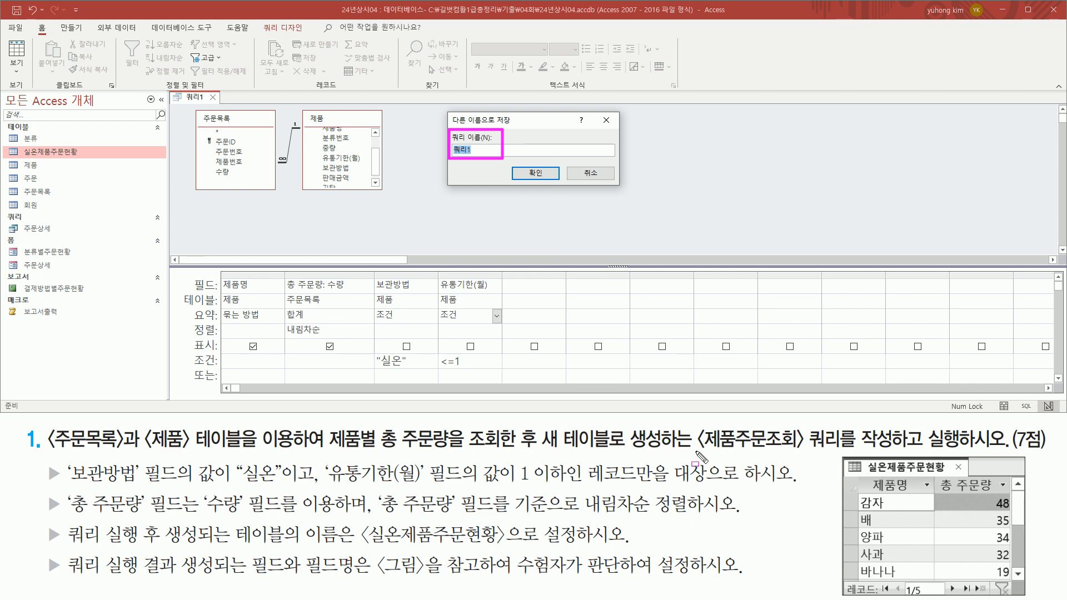
pyautogui.moveTo(696, 453); pyautogui.dragTo(902, 454)
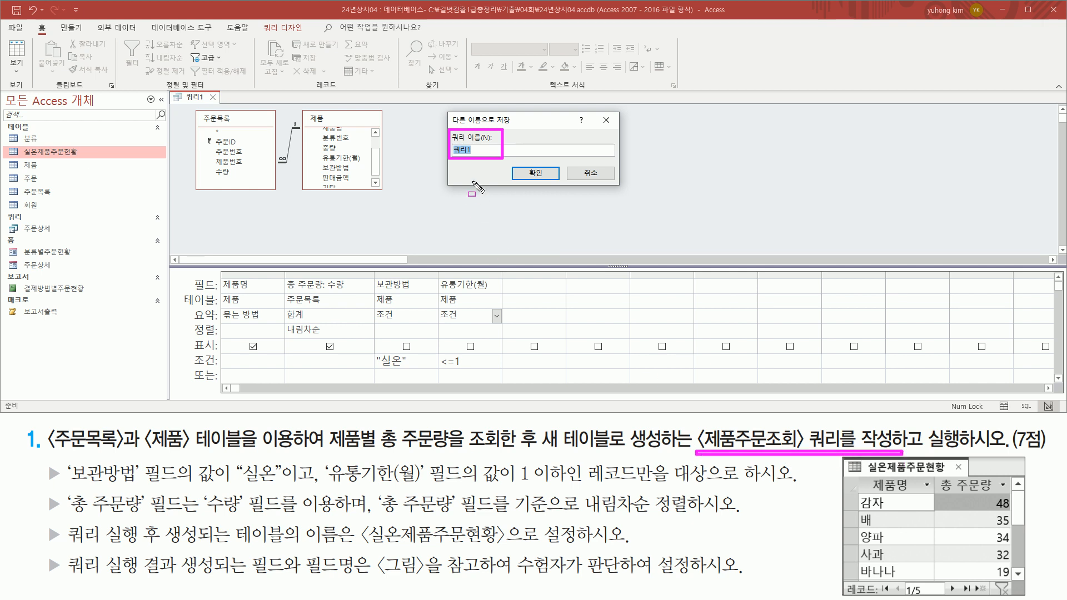
pyautogui.press('Escape')
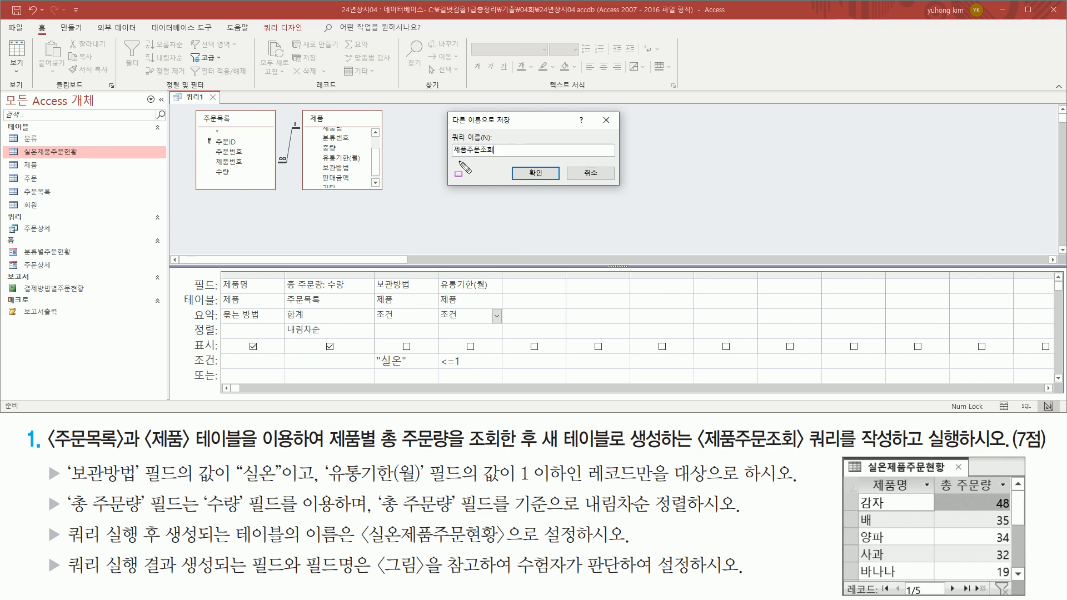
pyautogui.moveTo(449, 158); pyautogui.dragTo(506, 157)
pyautogui.moveTo(522, 163); pyautogui.dragTo(553, 186)
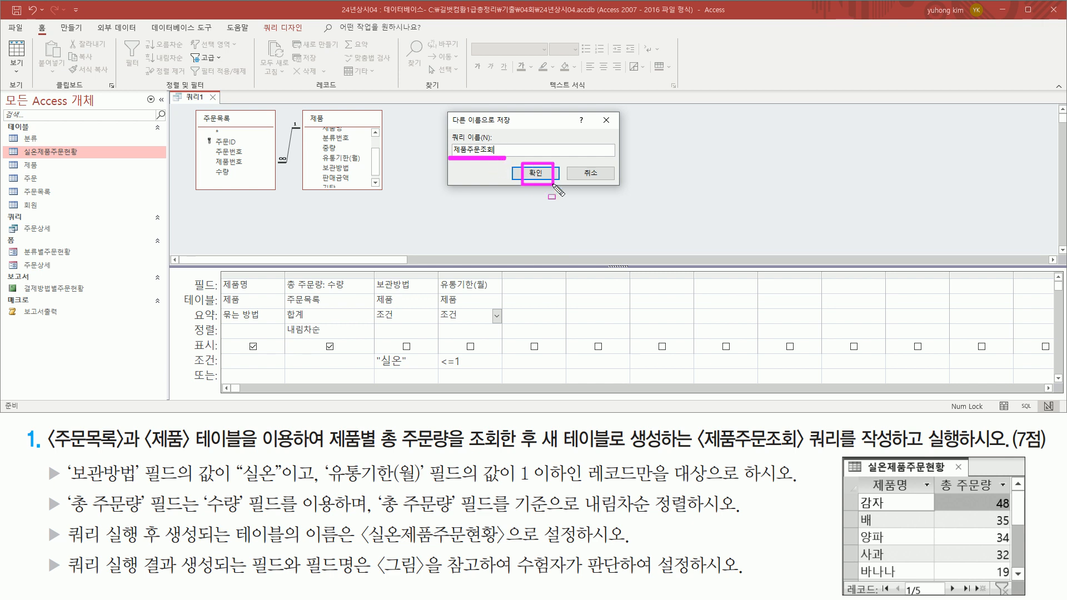
pyautogui.click(534, 173)
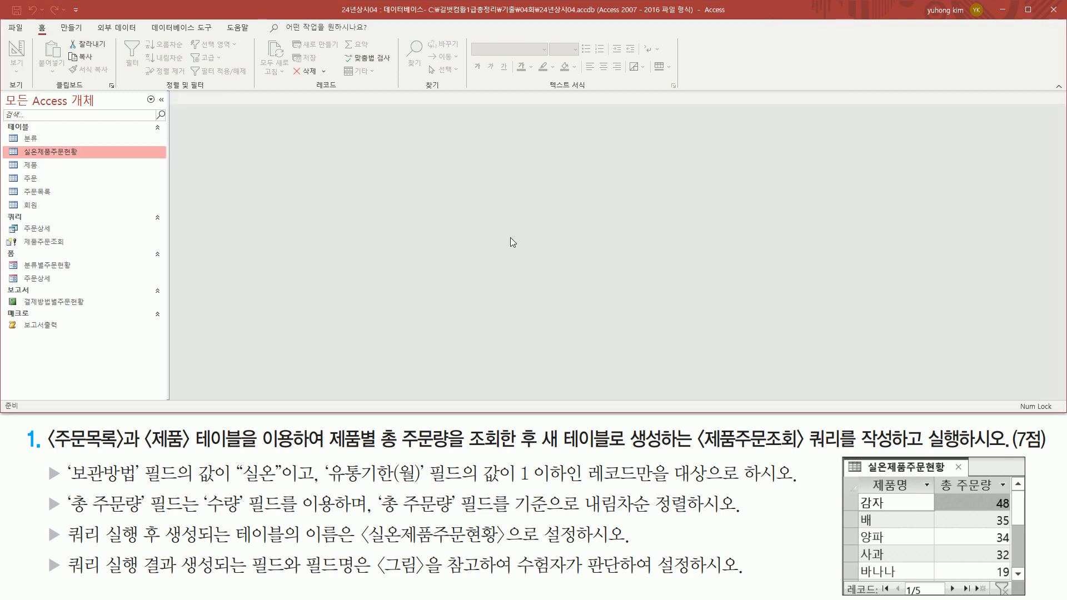
pyautogui.hotkey('ctrl', 'shift', 'd')
pyautogui.moveTo(17, 234); pyautogui.dragTo(72, 250)
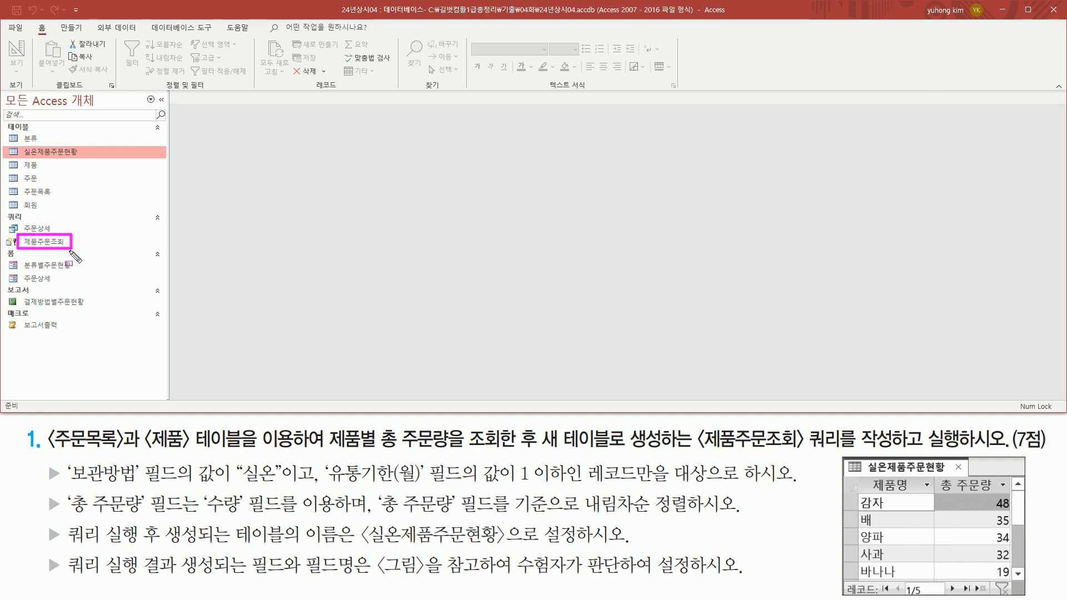
pyautogui.press('Escape')
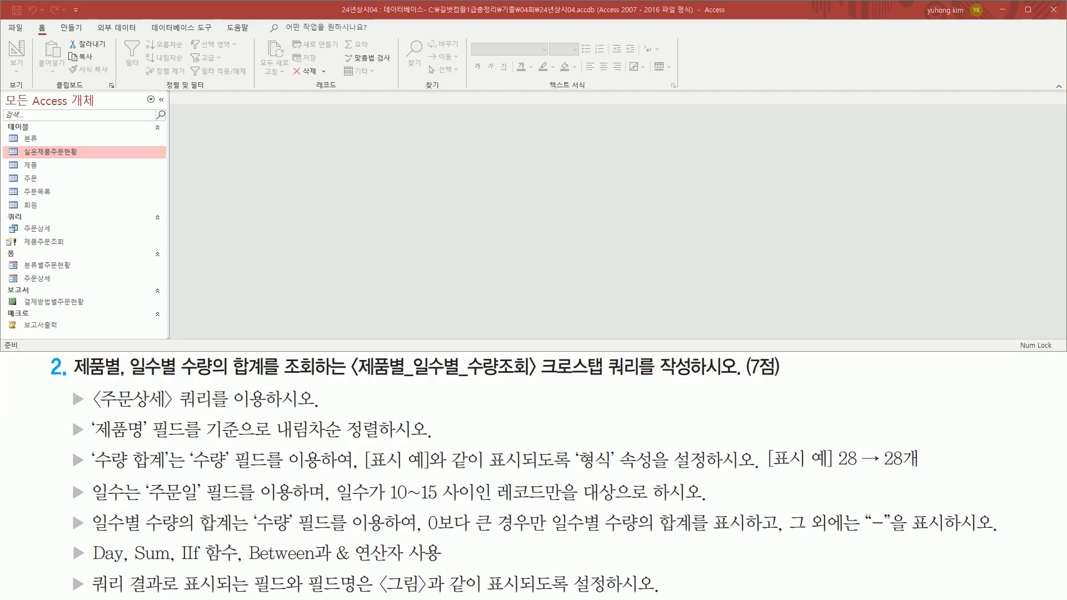
# Read the task text for the crosstab query 제품별_일수별_수량조회 and examine the 제품명 column in its reference figure.
pyautogui.moveTo(74, 379); pyautogui.dragTo(269, 382)
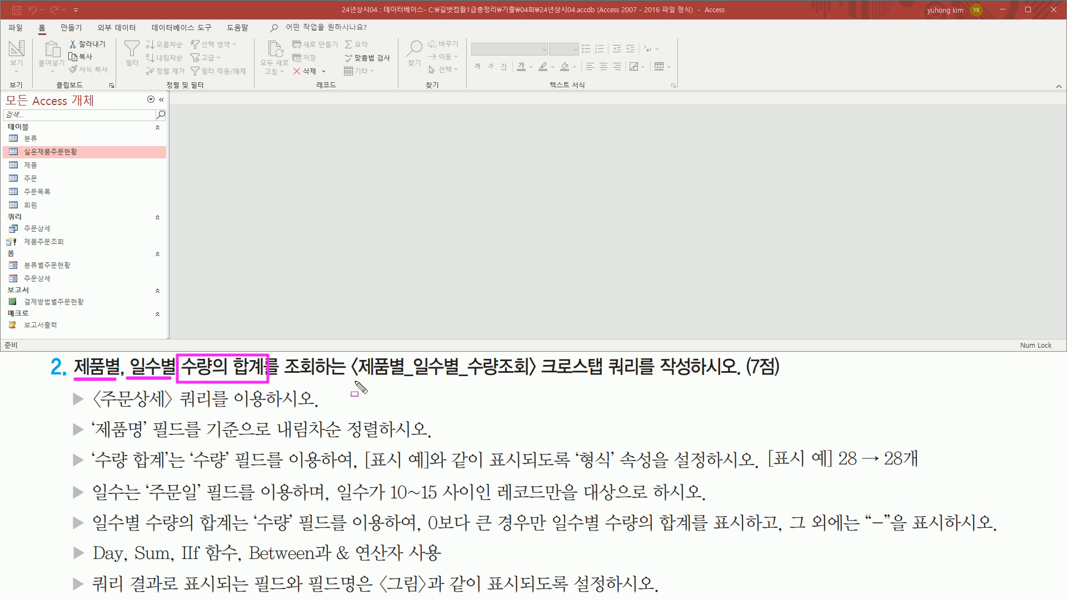
pyautogui.moveTo(345, 382); pyautogui.dragTo(634, 379)
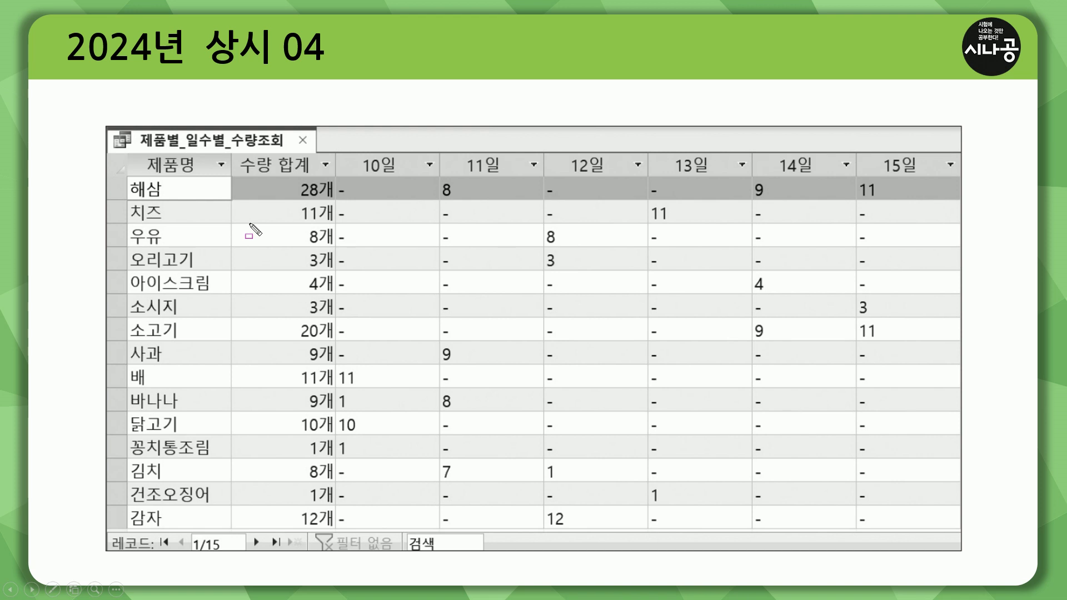
pyautogui.moveTo(128, 154)
pyautogui.mouseDown()
pyautogui.moveTo(129, 167)
pyautogui.moveTo(211, 178)
pyautogui.moveTo(217, 535)
pyautogui.moveTo(226, 529)
pyautogui.mouseUp()
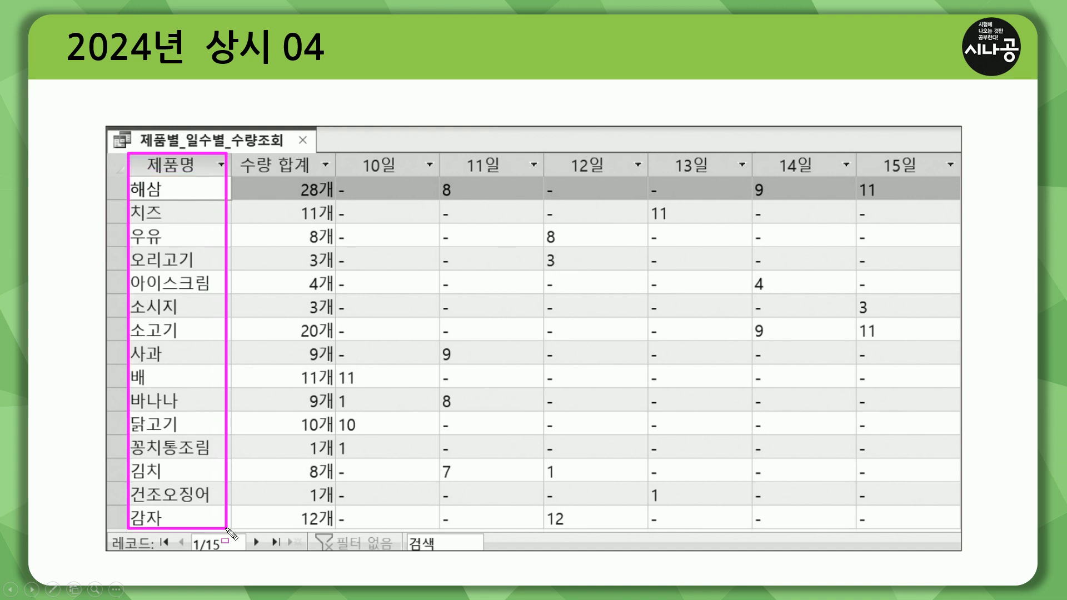
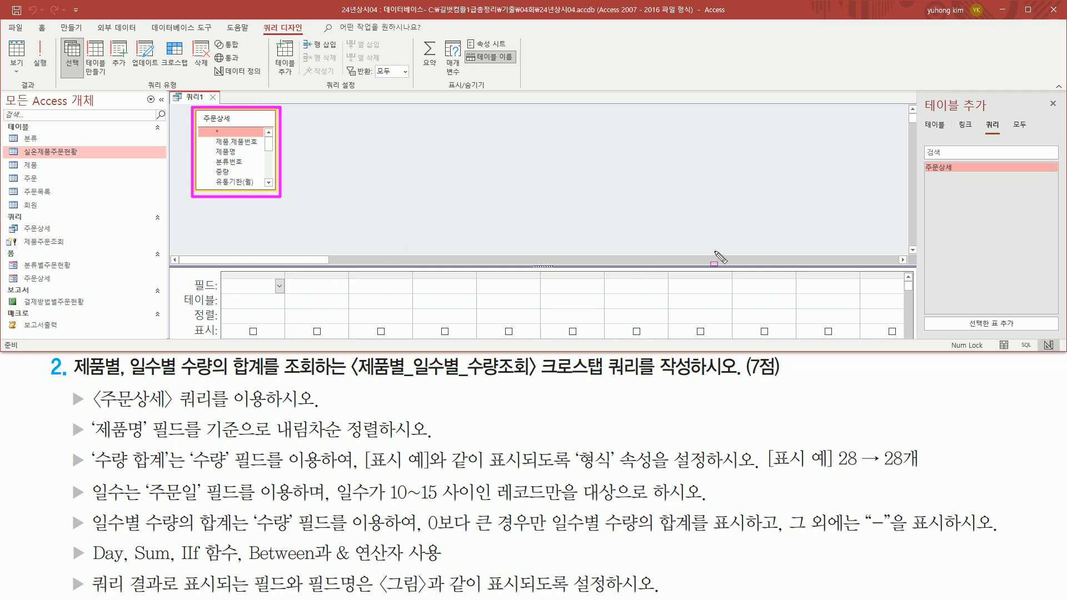
# Close the 테이블 추가 pane and change the new query based on 주문상세 to a crosstab query.
pyautogui.moveTo(1047, 92); pyautogui.dragTo(1062, 113)
pyautogui.press('Escape')
pyautogui.click(1053, 104)
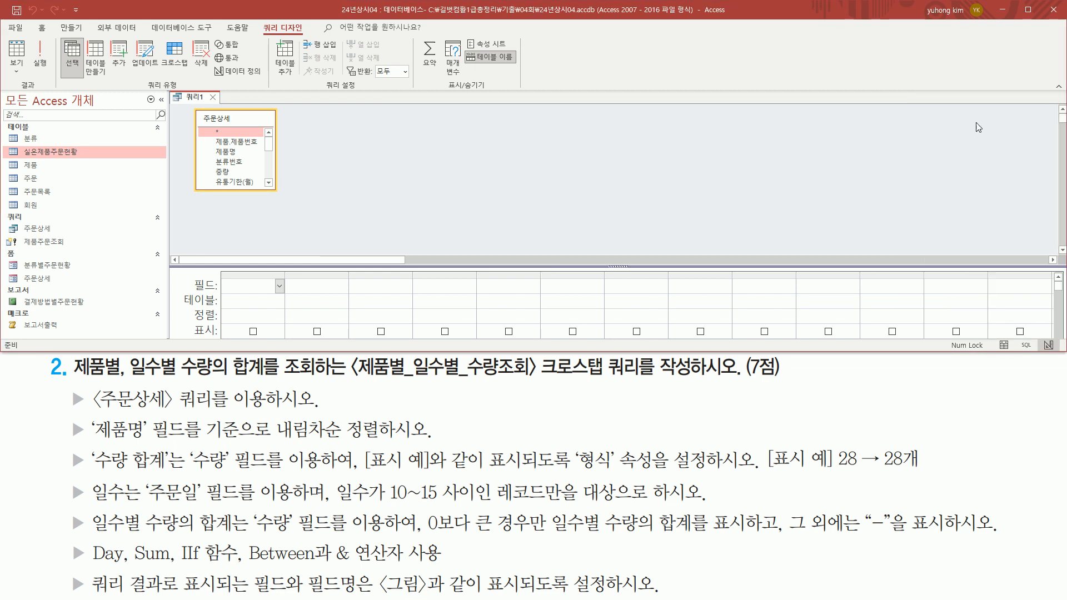
pyautogui.click(310, 194)
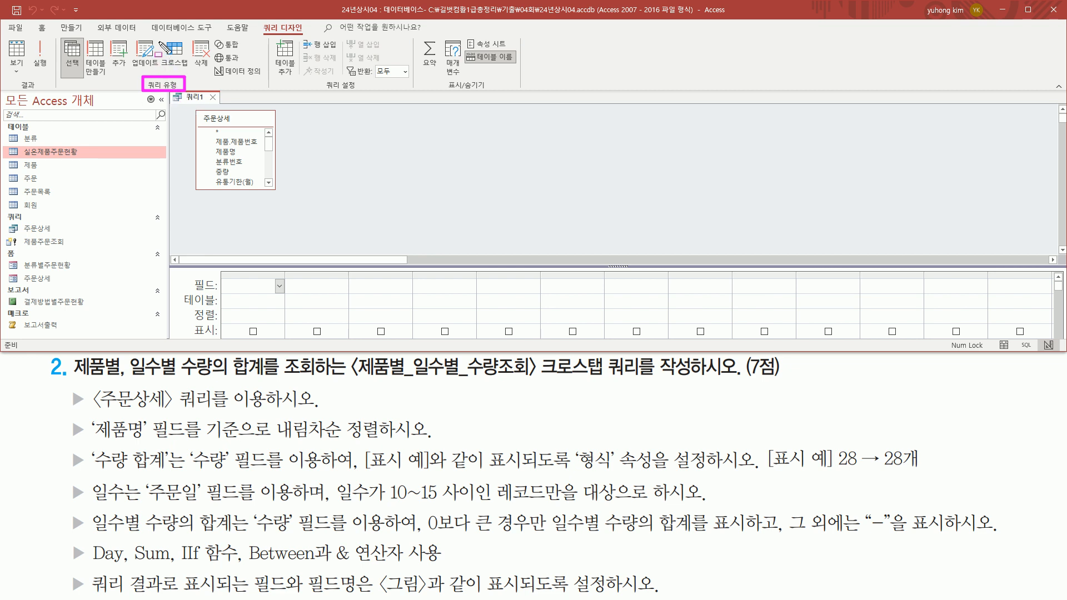
pyautogui.click(176, 65)
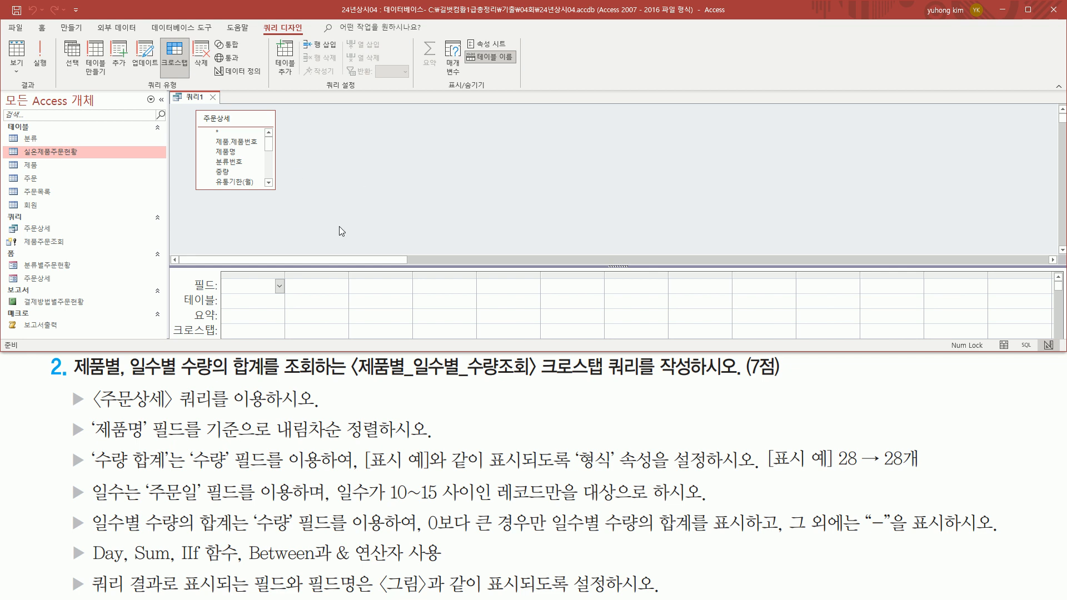
# Enlarge the design grid to reveal all its rows and add 제품명 from 주문상세 as the first field.
pyautogui.moveTo(322, 266); pyautogui.dragTo(322, 204)
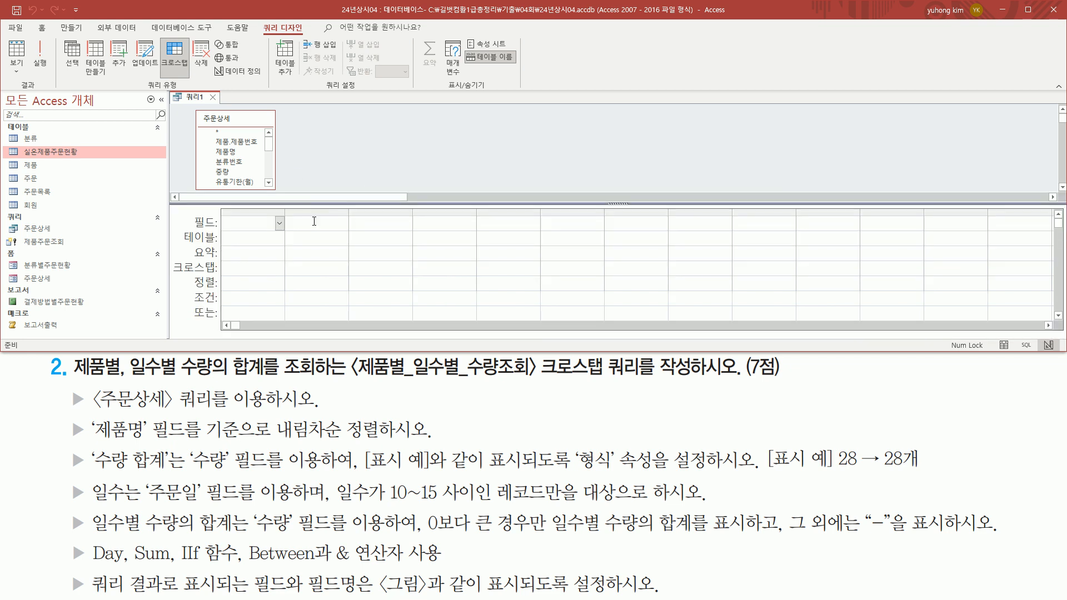
pyautogui.moveTo(169, 258); pyautogui.dragTo(221, 277)
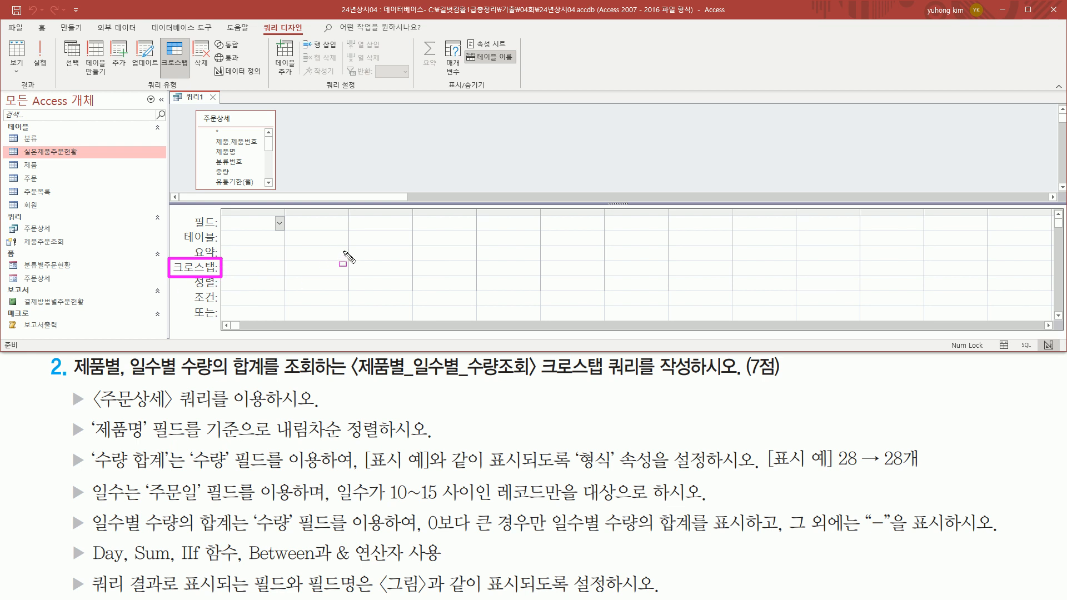
pyautogui.press('Escape')
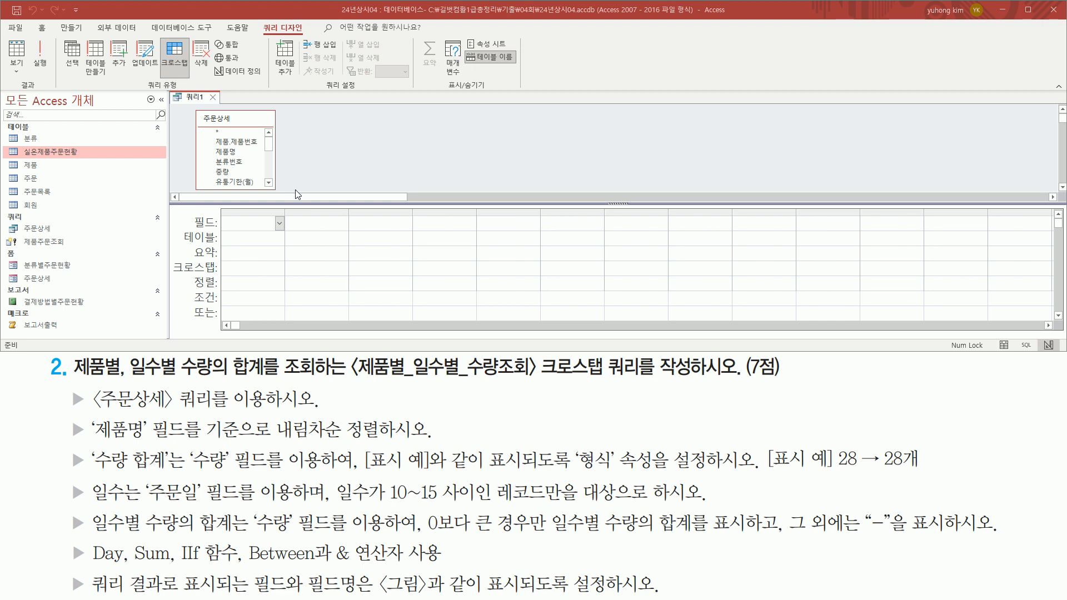
pyautogui.click(235, 153)
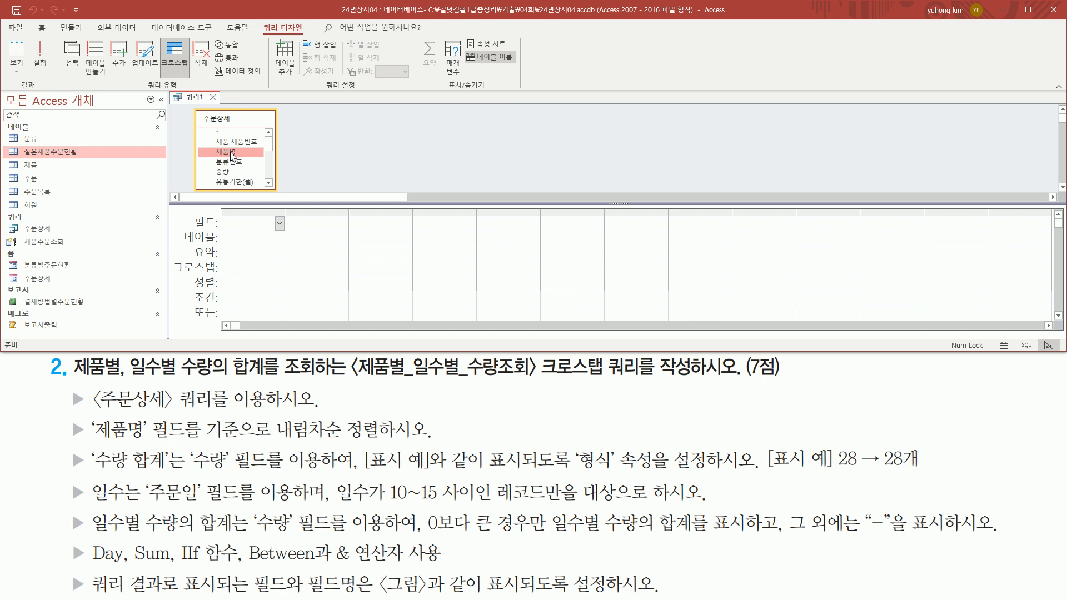
pyautogui.doubleClick(232, 152)
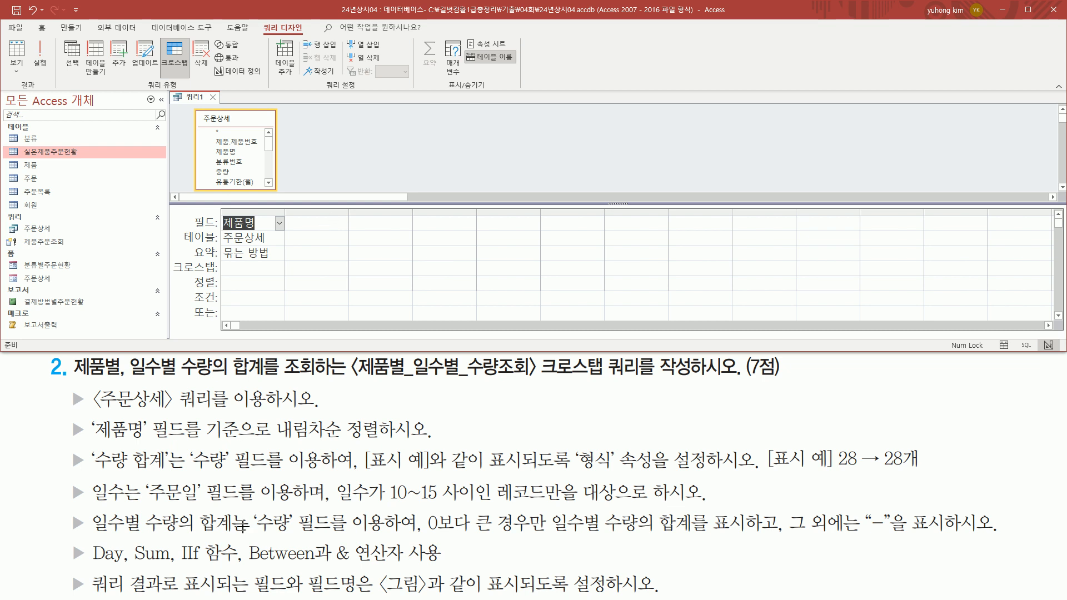
# Add 수량 from 주문상세 as the second field of the crosstab query.
pyautogui.moveTo(67, 448)
pyautogui.mouseDown()
pyautogui.moveTo(86, 474)
pyautogui.moveTo(323, 477)
pyautogui.mouseUp()
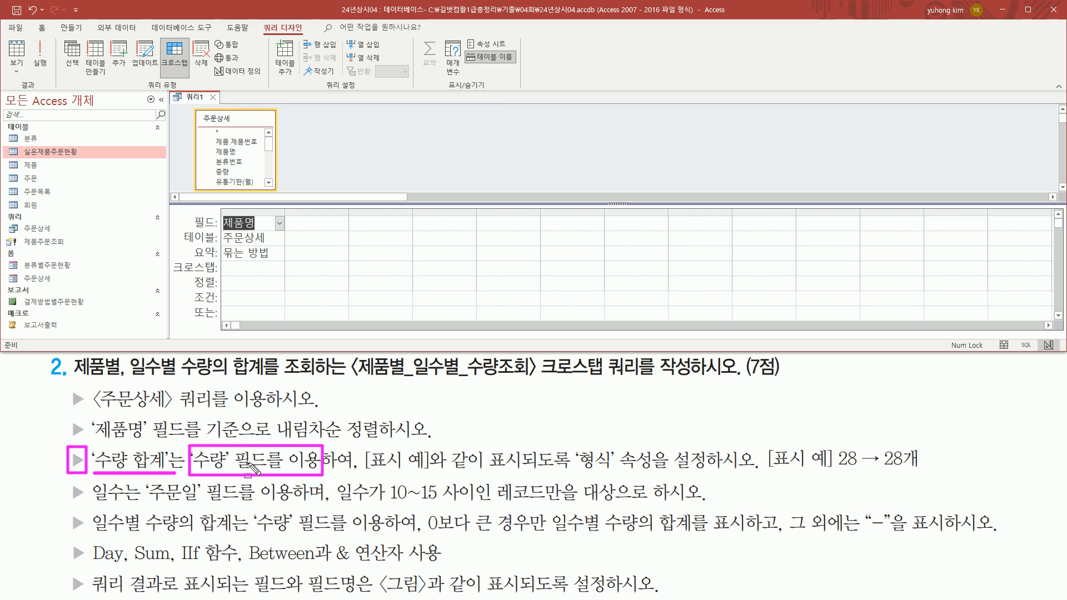
pyautogui.press('Escape')
pyautogui.click(268, 183)
pyautogui.click(268, 183)
pyautogui.click(268, 182)
pyautogui.click(268, 182)
pyautogui.click(268, 182)
pyautogui.click(268, 182)
pyautogui.click(229, 164)
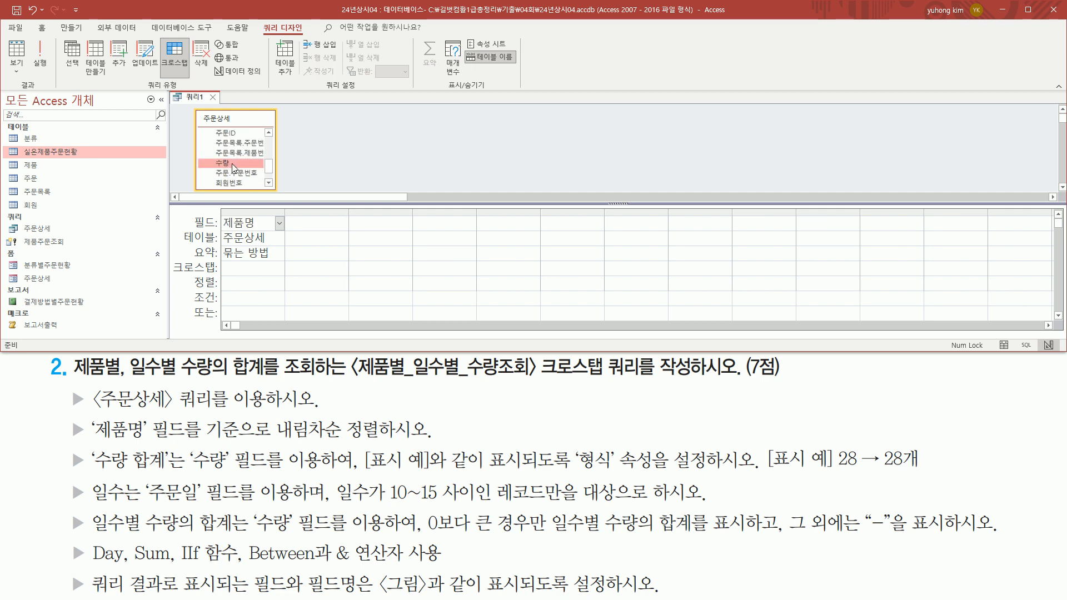
pyautogui.doubleClick(233, 167)
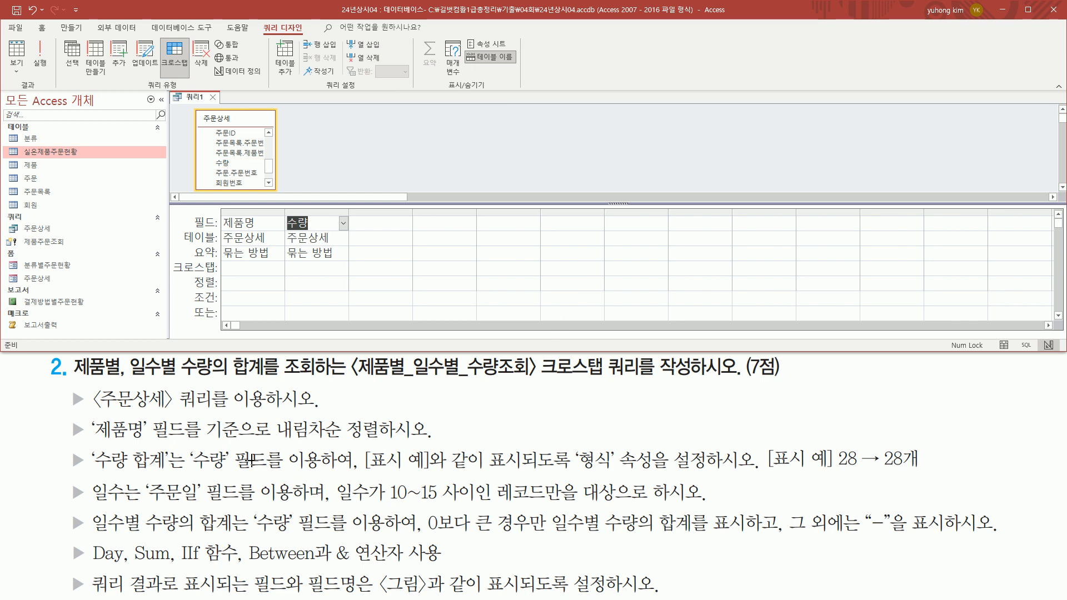
# Add 주문일 from 주문상세 as the third field, to supply the day columns.
pyautogui.moveTo(90, 480); pyautogui.dragTo(130, 508)
pyautogui.moveTo(68, 481)
pyautogui.mouseDown()
pyautogui.moveTo(86, 507)
pyautogui.moveTo(299, 509)
pyautogui.mouseUp()
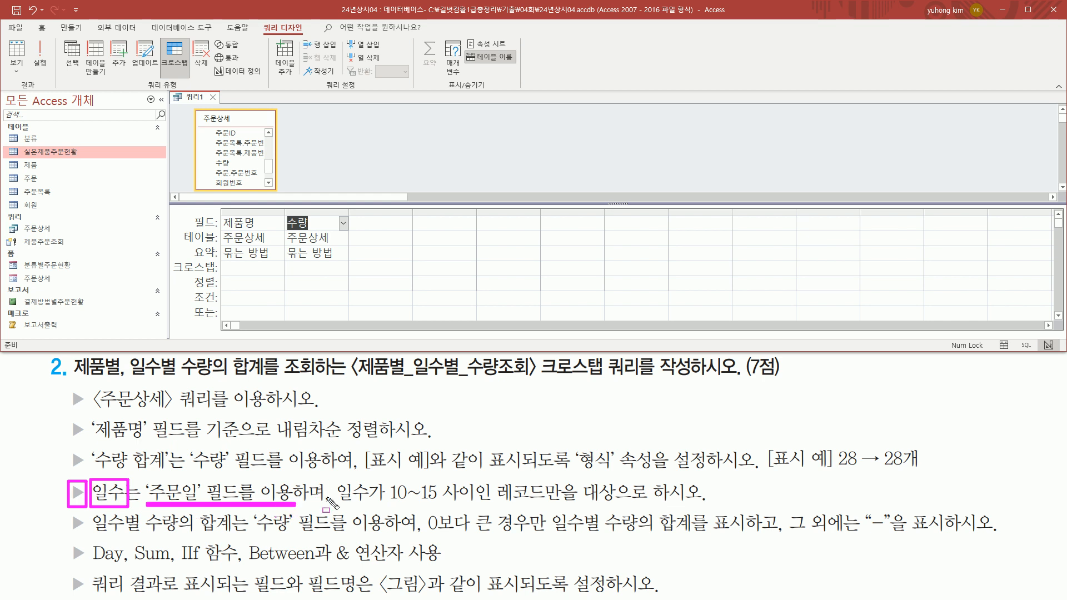
pyautogui.press('Escape')
pyautogui.moveTo(269, 166)
pyautogui.mouseDown()
pyautogui.moveTo(269, 146)
pyautogui.moveTo(271, 177)
pyautogui.mouseUp()
pyautogui.click(233, 175)
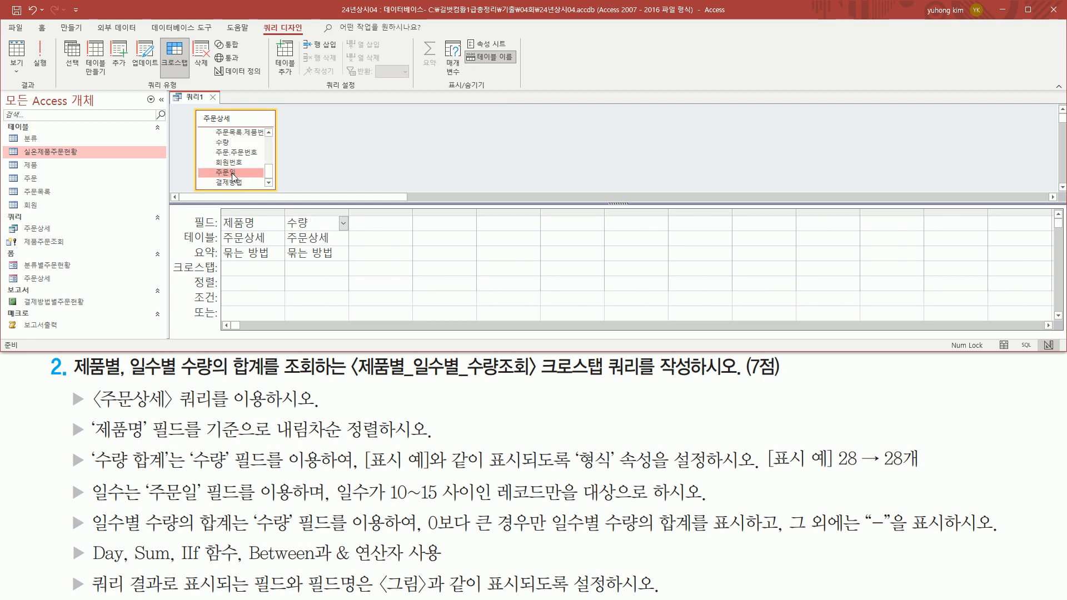
pyautogui.doubleClick(232, 171)
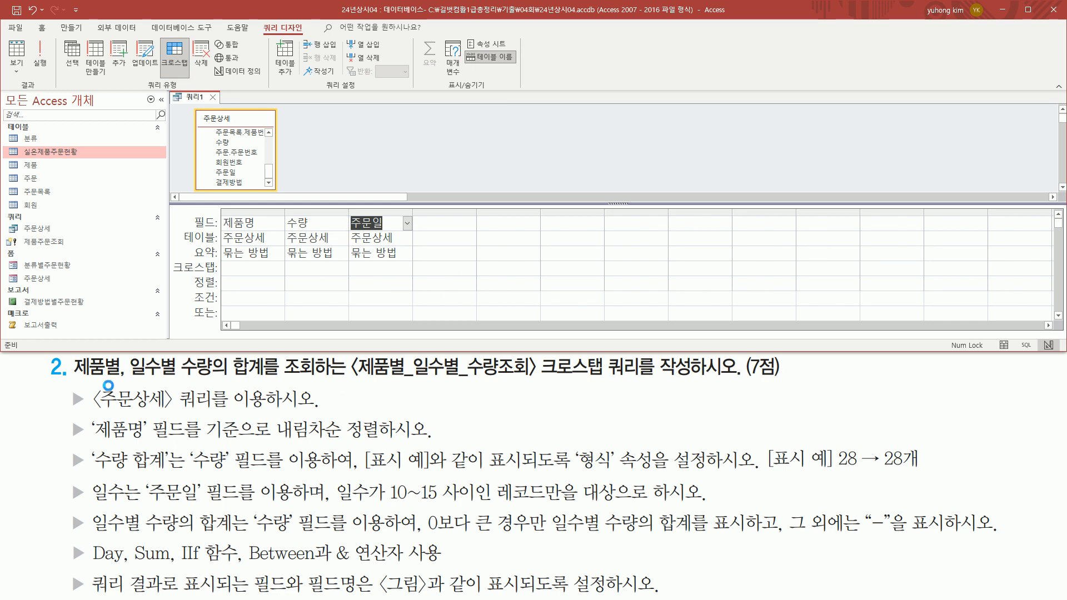
# Add 수량 from 주문상세 a second time, as the fourth field of the query.
pyautogui.moveTo(74, 379); pyautogui.dragTo(268, 381)
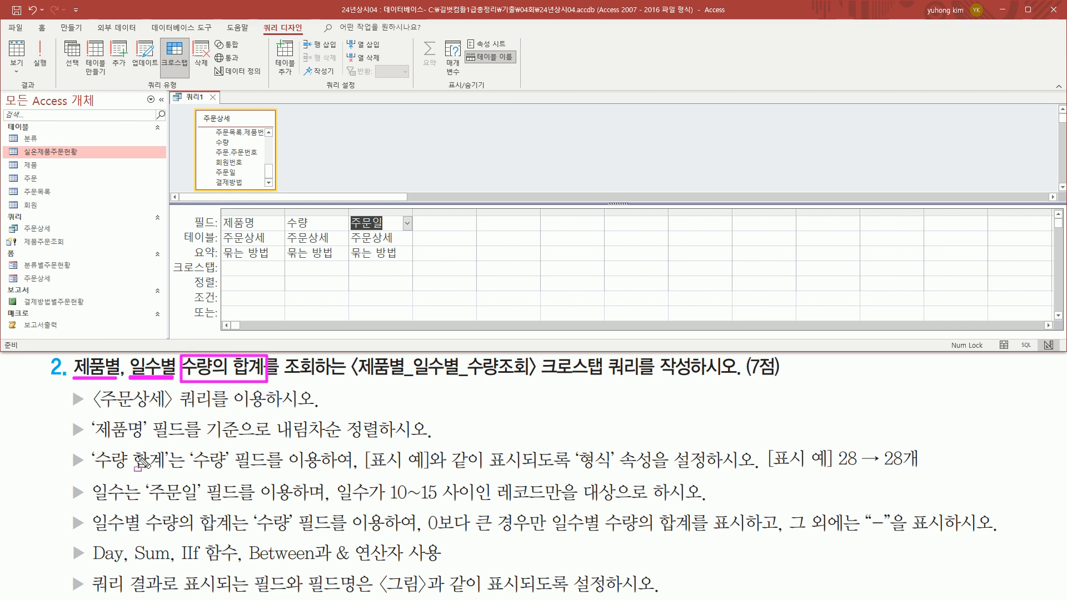
pyautogui.moveTo(93, 472); pyautogui.dragTo(290, 487)
pyautogui.press('Escape')
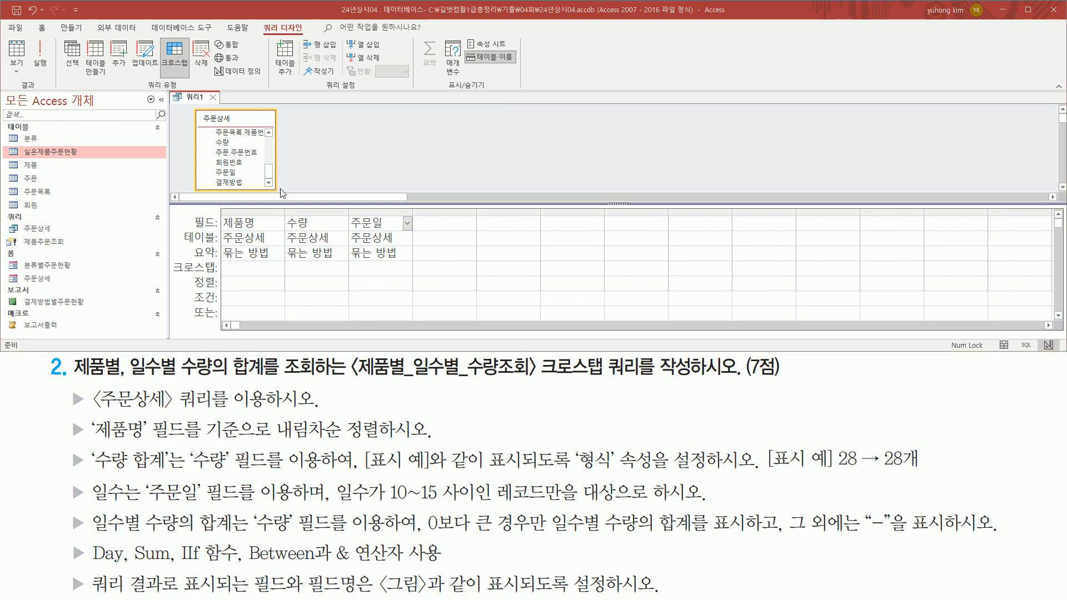
pyautogui.click(229, 142)
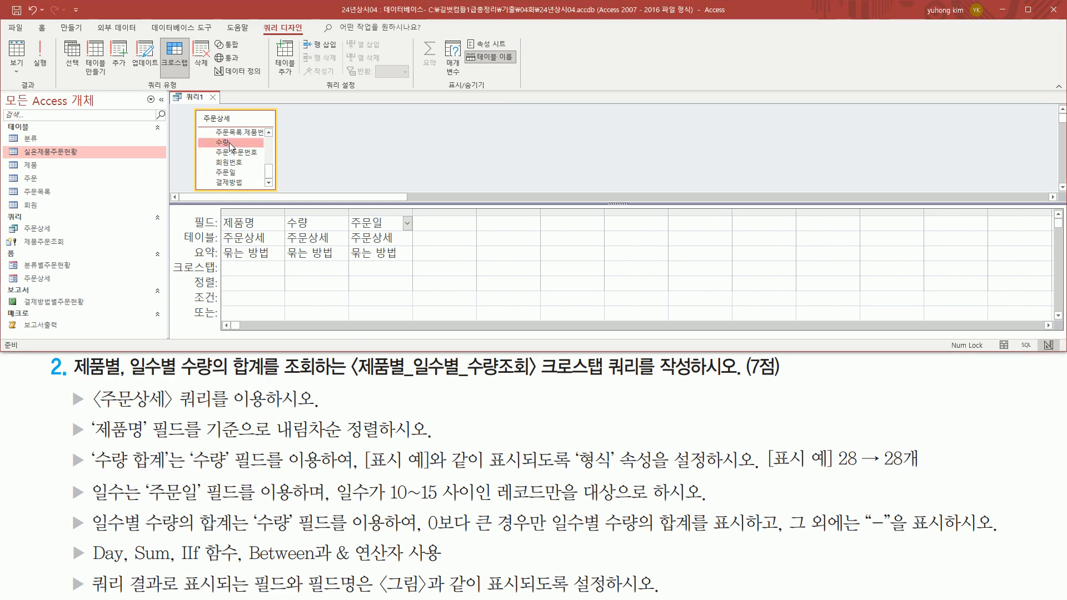
pyautogui.doubleClick(229, 142)
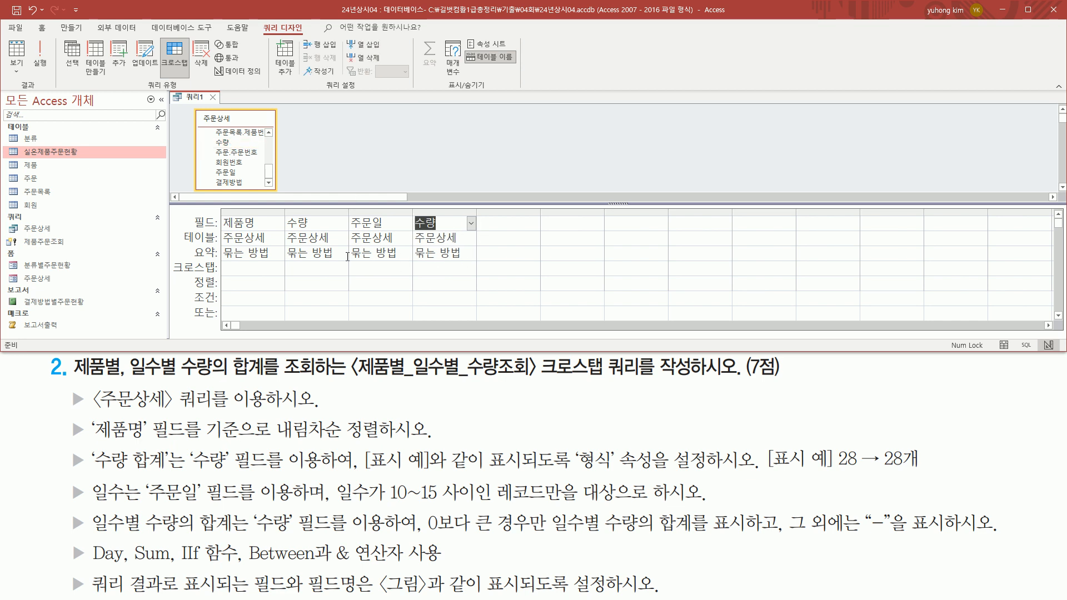
# Set the crosstab role of 제품명 and the first 수량 field to 행 머리글.
pyautogui.click(275, 270)
pyautogui.click(280, 270)
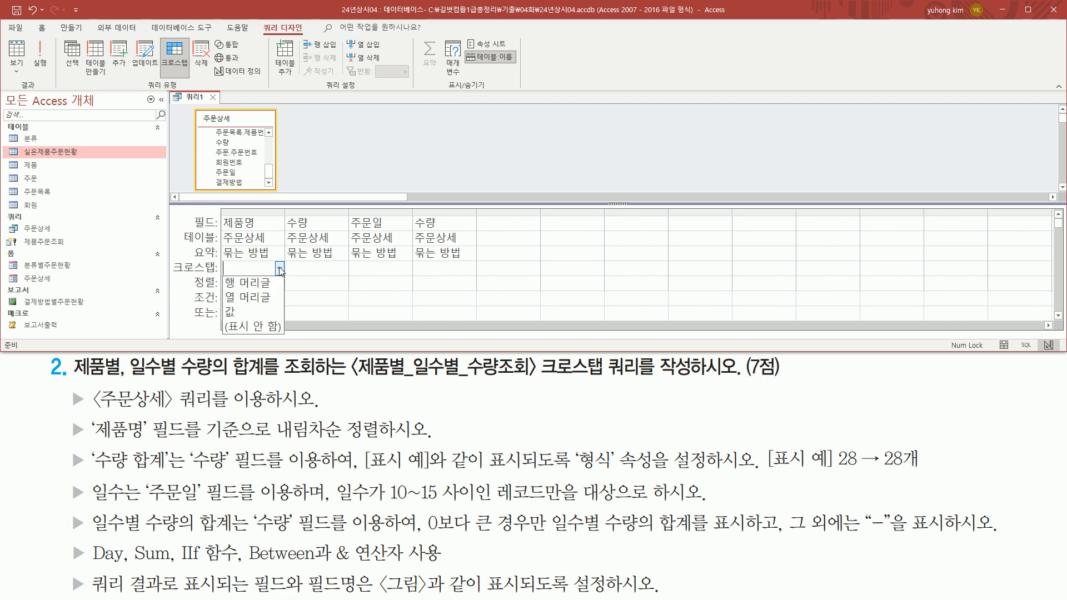
pyautogui.click(253, 285)
pyautogui.click(317, 270)
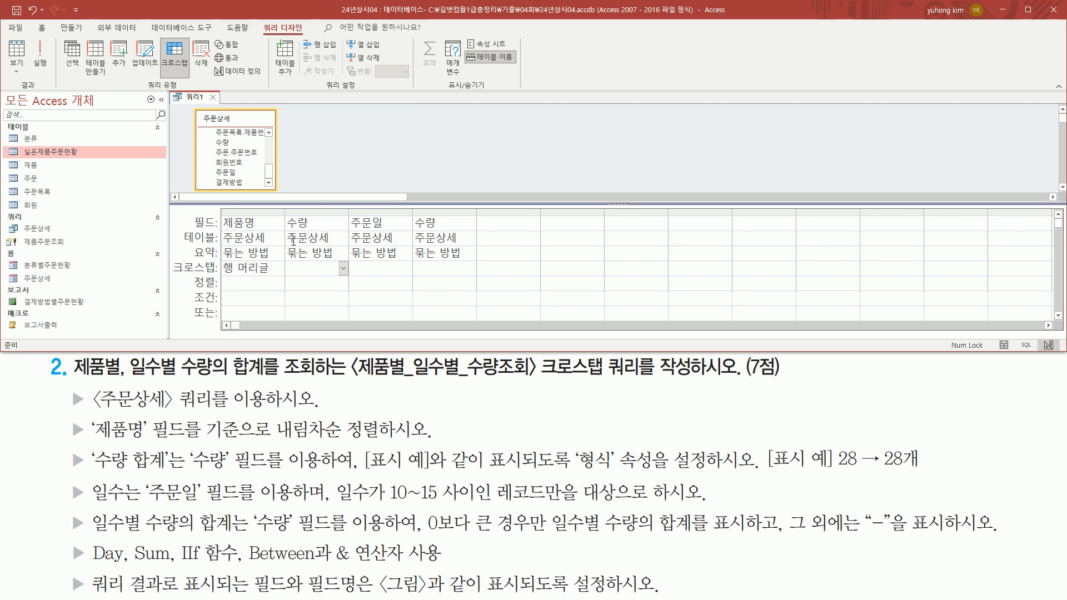
pyautogui.hotkey('ctrl', '2')
pyautogui.moveTo(284, 215); pyautogui.dragTo(321, 231)
pyautogui.press('Escape')
pyautogui.click(343, 268)
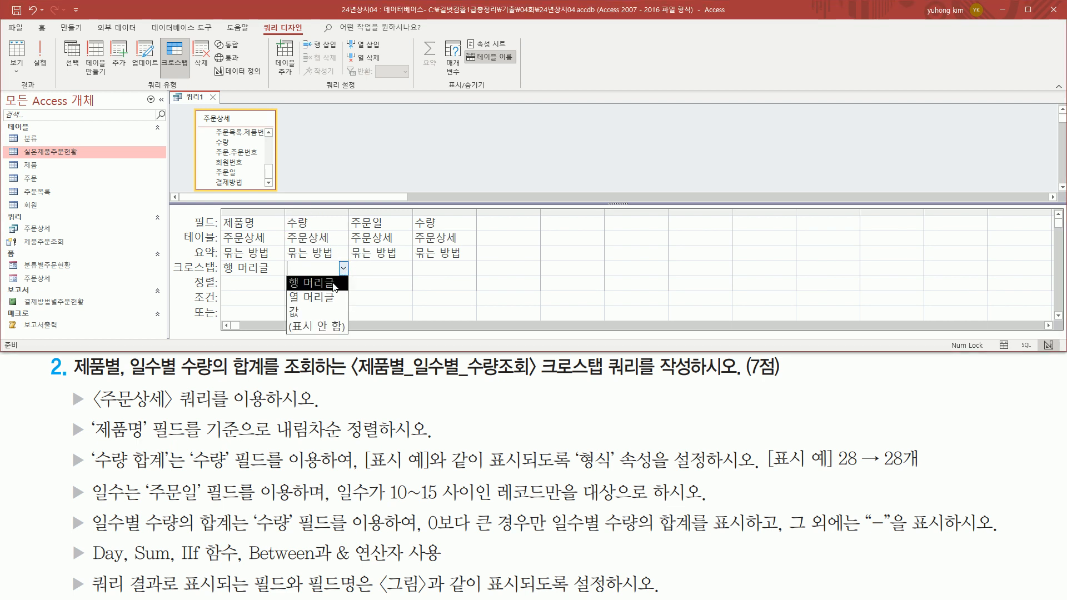
pyautogui.click(336, 279)
# Set the crosstab role of 주문일 to 열 머리글 and of the second 수량 field to 값.
pyautogui.click(377, 223)
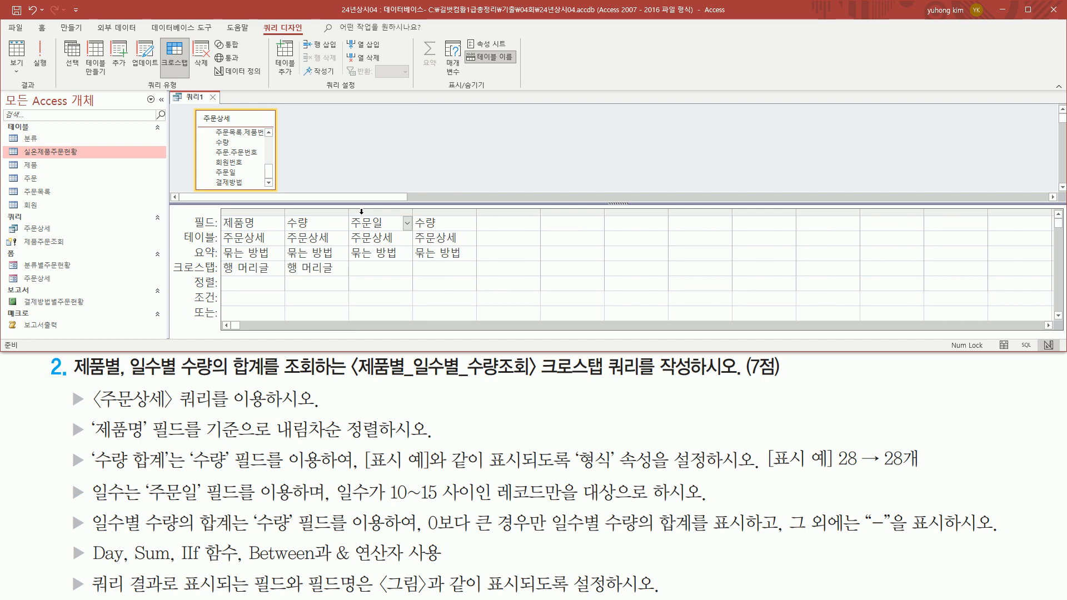
pyautogui.click(394, 267)
pyautogui.click(407, 269)
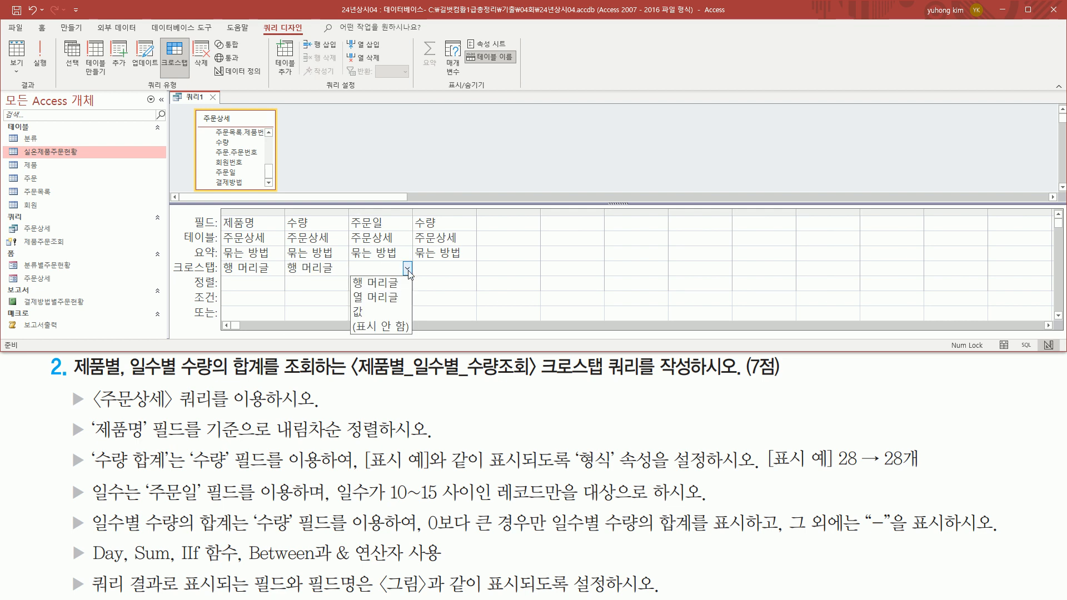
pyautogui.click(397, 298)
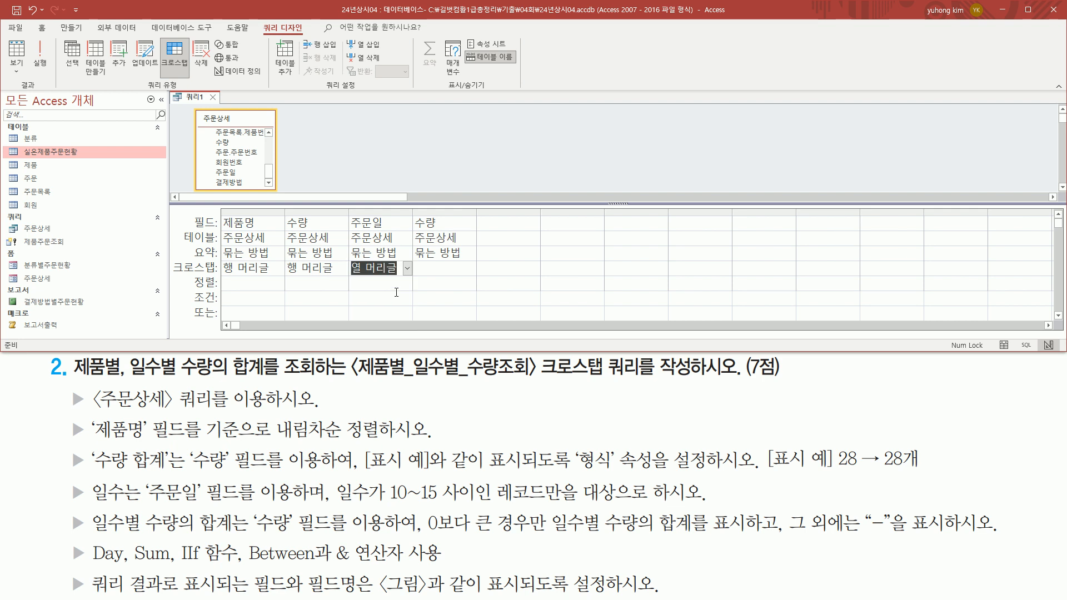
pyautogui.click(446, 224)
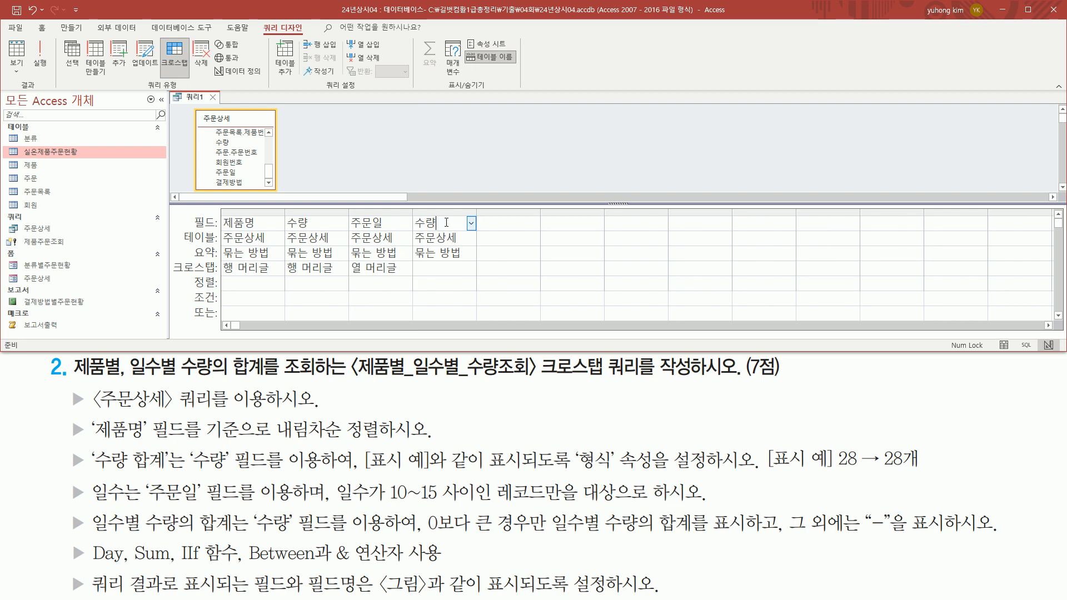
pyautogui.click(461, 268)
pyautogui.click(471, 269)
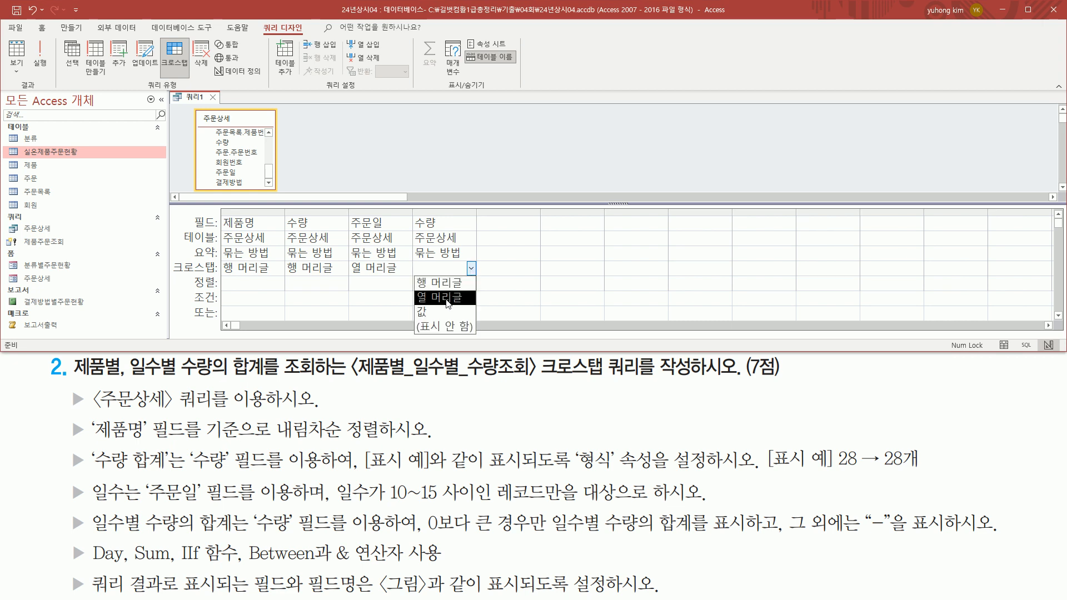
pyautogui.click(442, 300)
pyautogui.moveTo(216, 278)
pyautogui.mouseDown()
pyautogui.moveTo(468, 277)
pyautogui.moveTo(478, 260)
pyautogui.mouseUp()
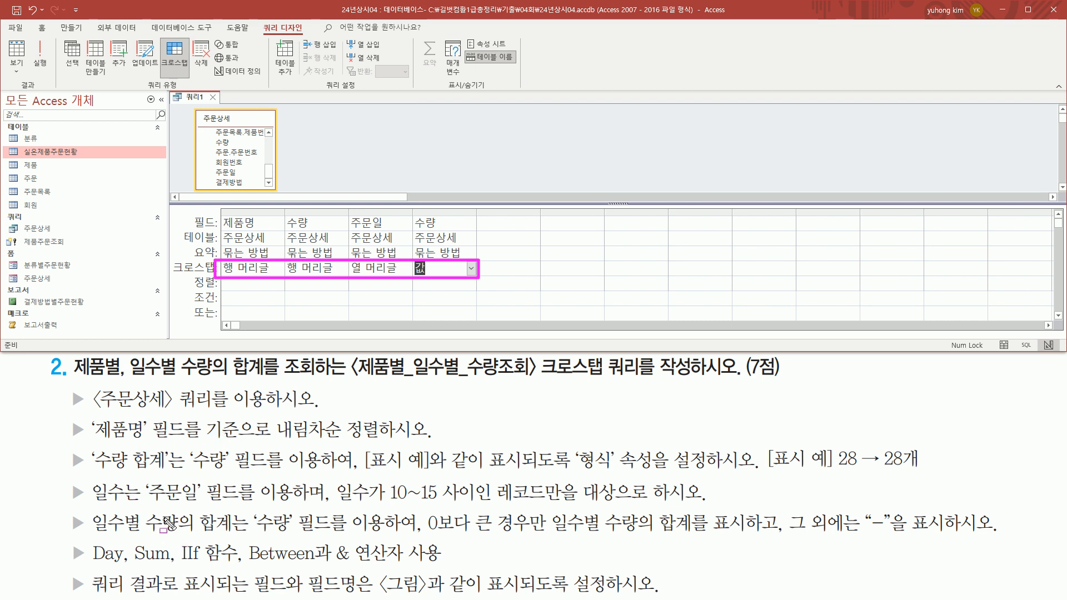
pyautogui.press('Escape')
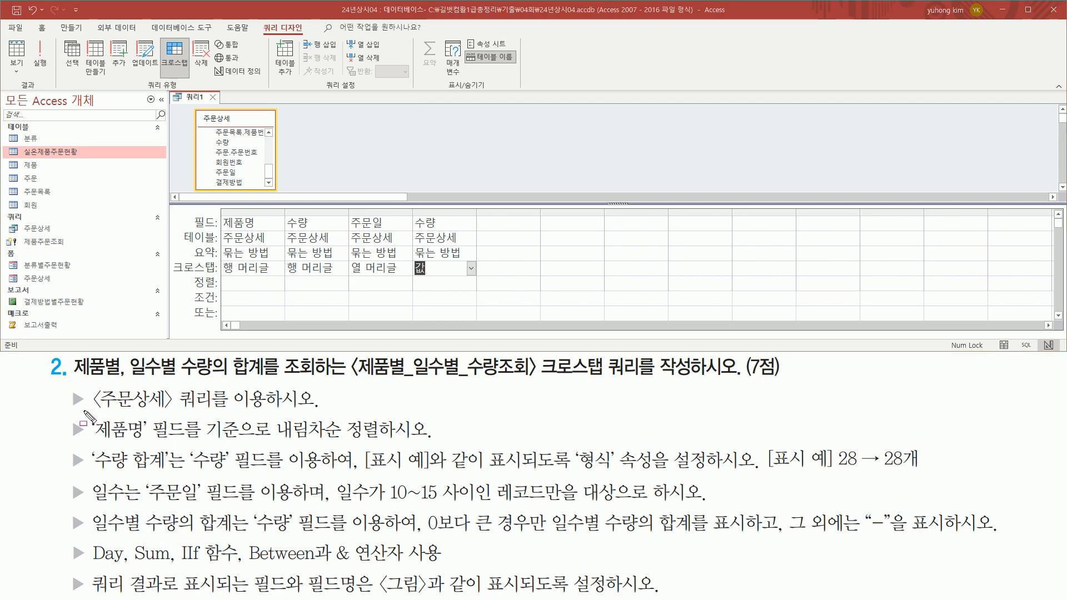
# Sort the 제품명 field in descending order (내림차순), as the task text requires.
pyautogui.moveTo(63, 399); pyautogui.dragTo(339, 398)
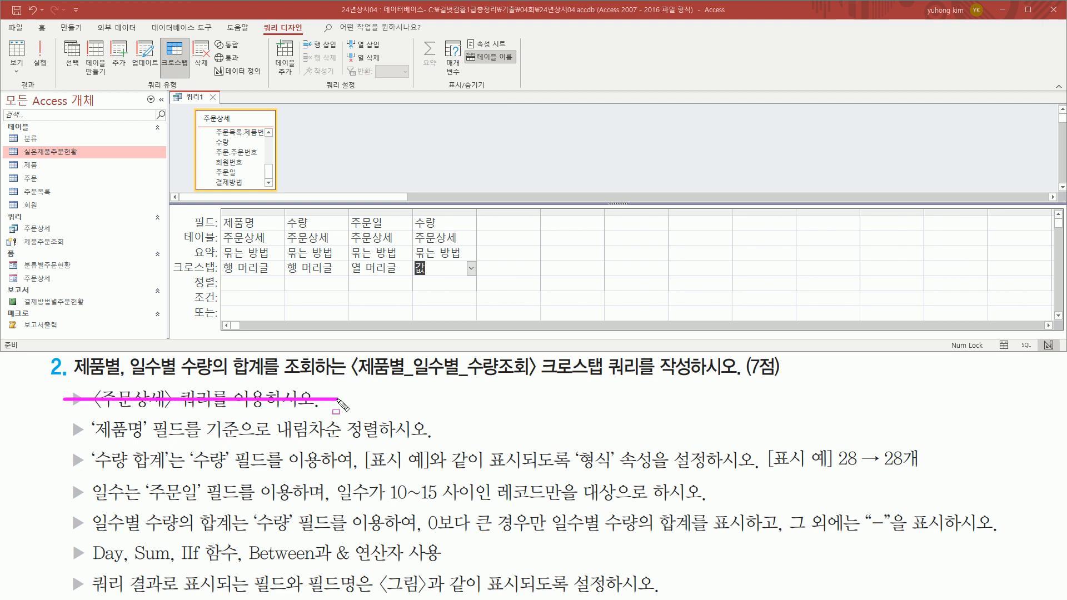
pyautogui.moveTo(74, 431)
pyautogui.mouseDown()
pyautogui.moveTo(86, 445)
pyautogui.moveTo(441, 444)
pyautogui.mouseUp()
pyautogui.moveTo(220, 212)
pyautogui.mouseDown()
pyautogui.moveTo(229, 228)
pyautogui.moveTo(281, 228)
pyautogui.mouseUp()
pyautogui.moveTo(219, 290); pyautogui.dragTo(297, 290)
pyautogui.press('Escape')
pyautogui.click(262, 283)
pyautogui.click(279, 284)
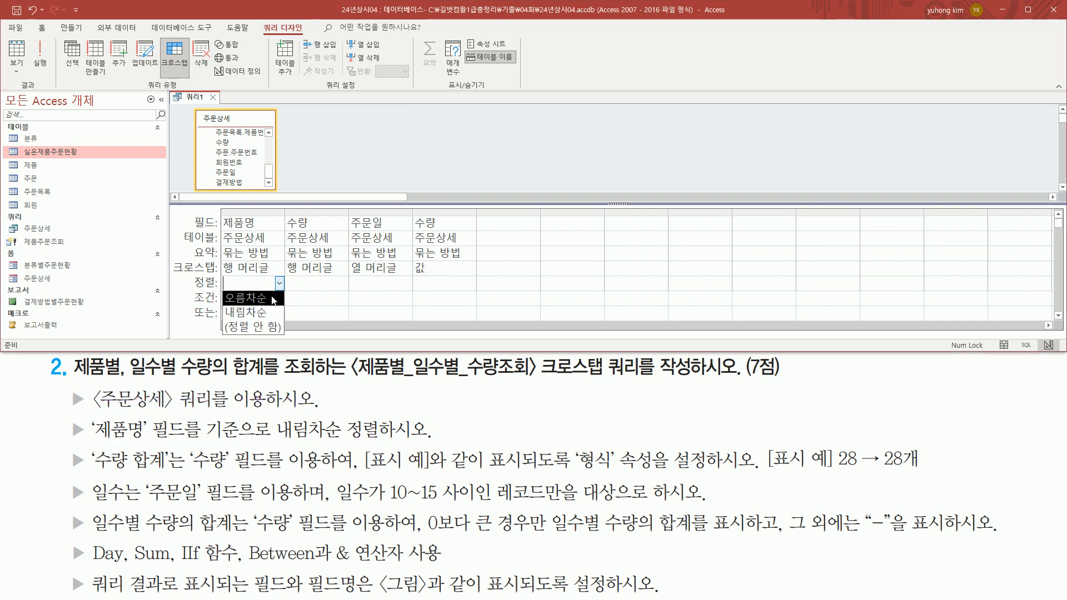
pyautogui.click(268, 313)
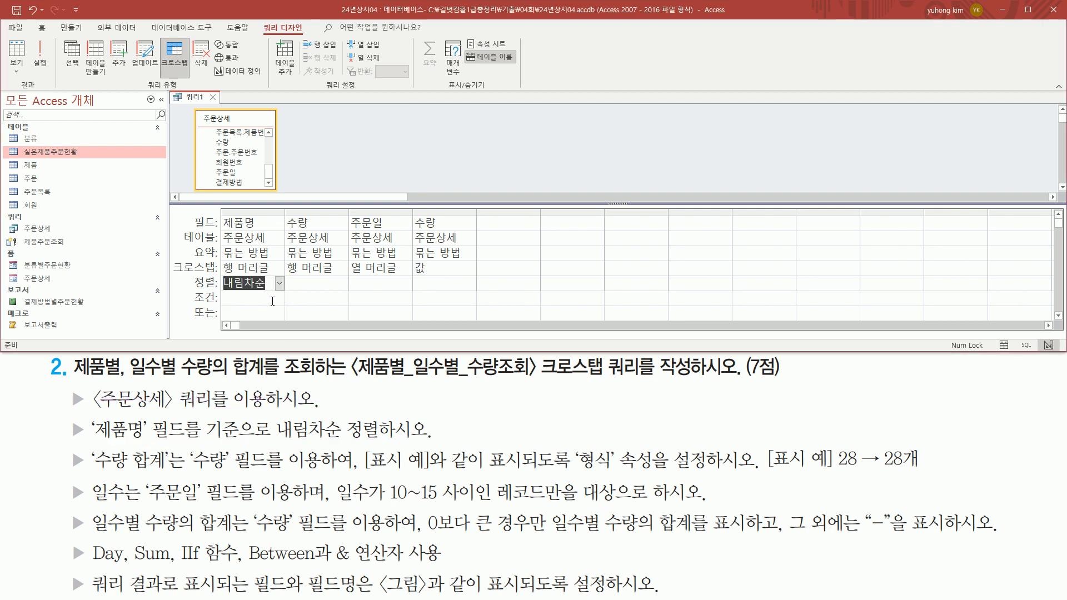
pyautogui.moveTo(192, 289); pyautogui.dragTo(278, 289)
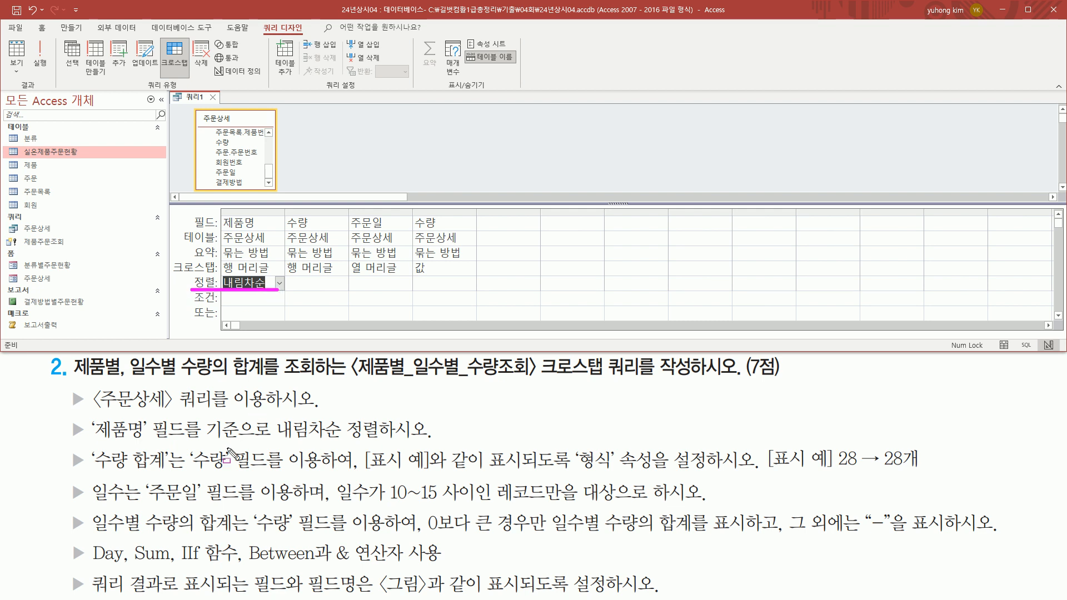
pyautogui.moveTo(59, 429); pyautogui.dragTo(428, 429)
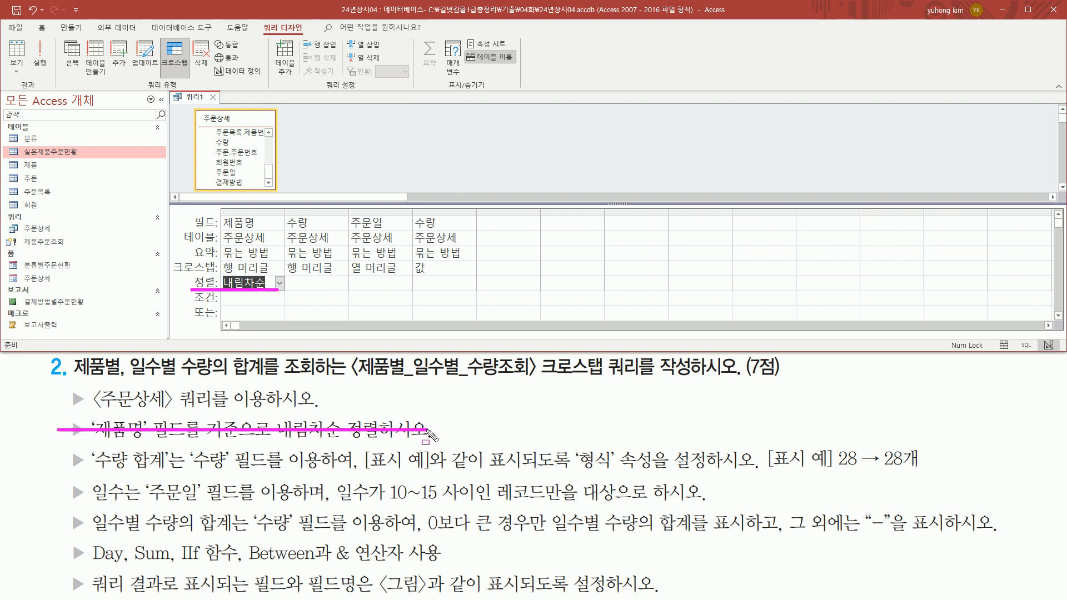
pyautogui.press('e')
# Read the 수량 합계 requirement with its 형식 display example, and examine the 수량 합계 and day columns in the reference figure.
pyautogui.moveTo(67, 449)
pyautogui.mouseDown()
pyautogui.moveTo(83, 475)
pyautogui.moveTo(280, 476)
pyautogui.mouseUp()
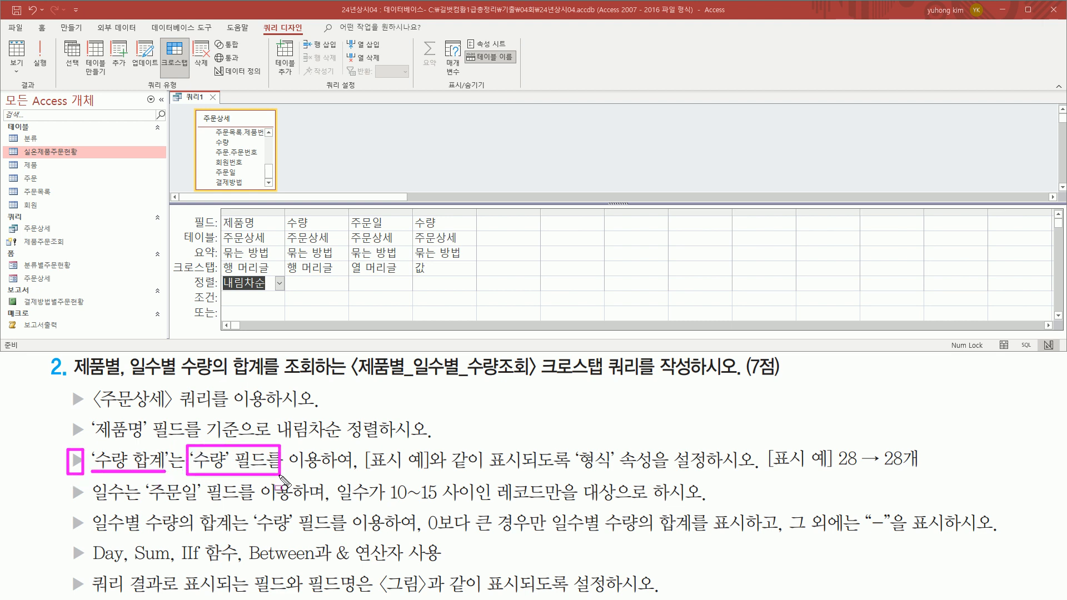
pyautogui.moveTo(286, 214); pyautogui.dragTo(321, 230)
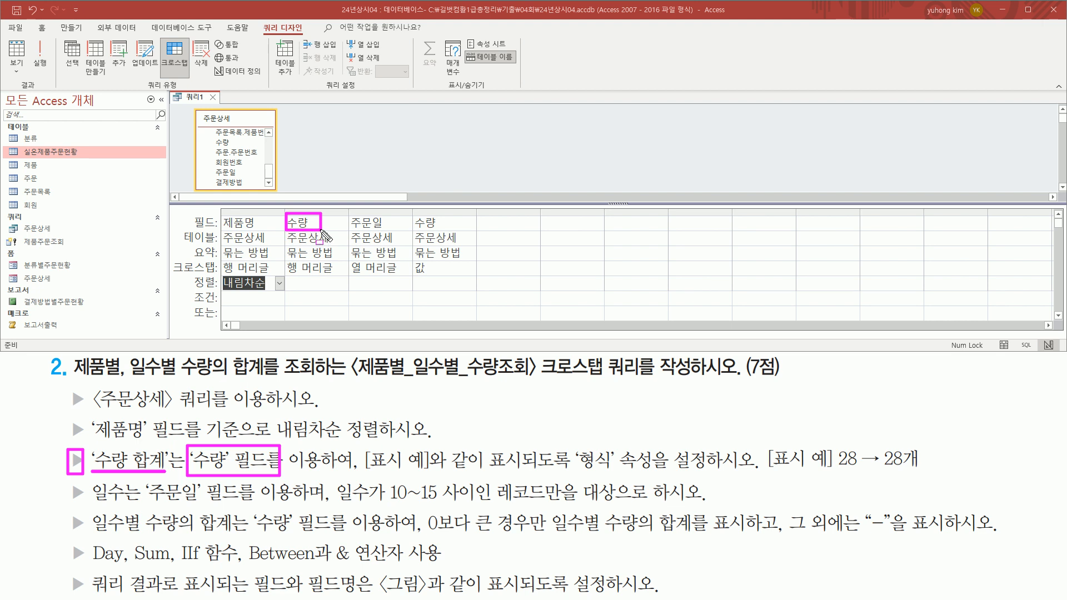
pyautogui.moveTo(411, 212); pyautogui.dragTo(447, 229)
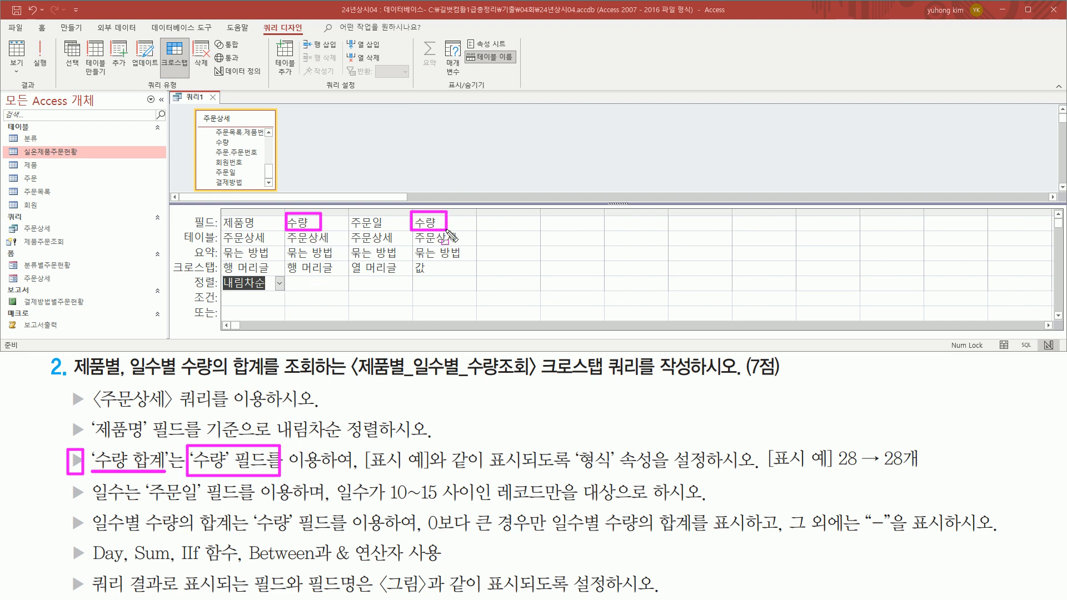
pyautogui.moveTo(360, 471); pyautogui.dragTo(670, 472)
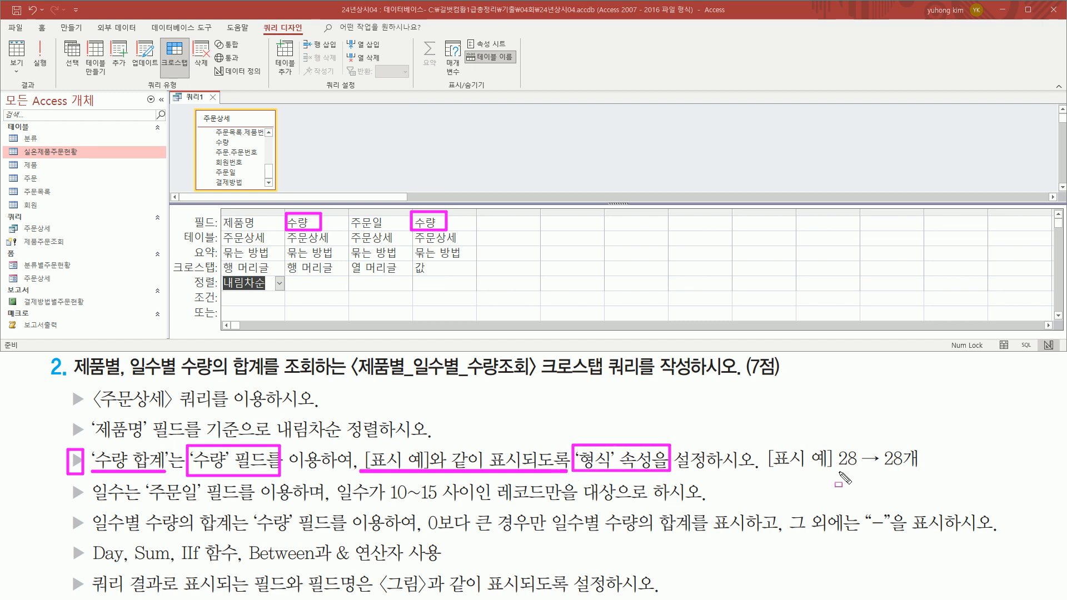
pyautogui.moveTo(837, 468); pyautogui.dragTo(926, 471)
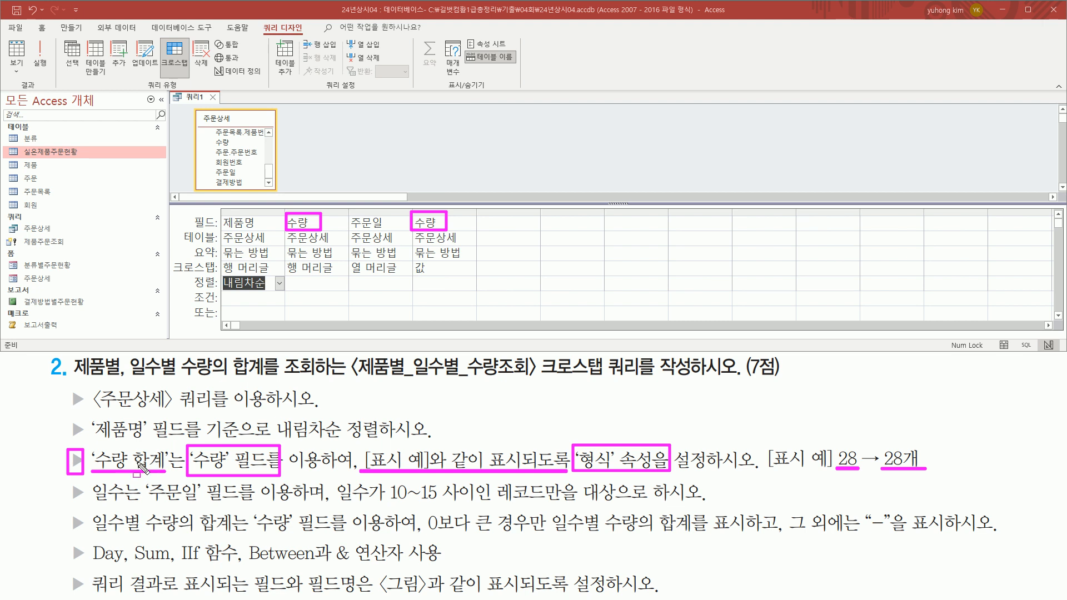
pyautogui.press('Escape')
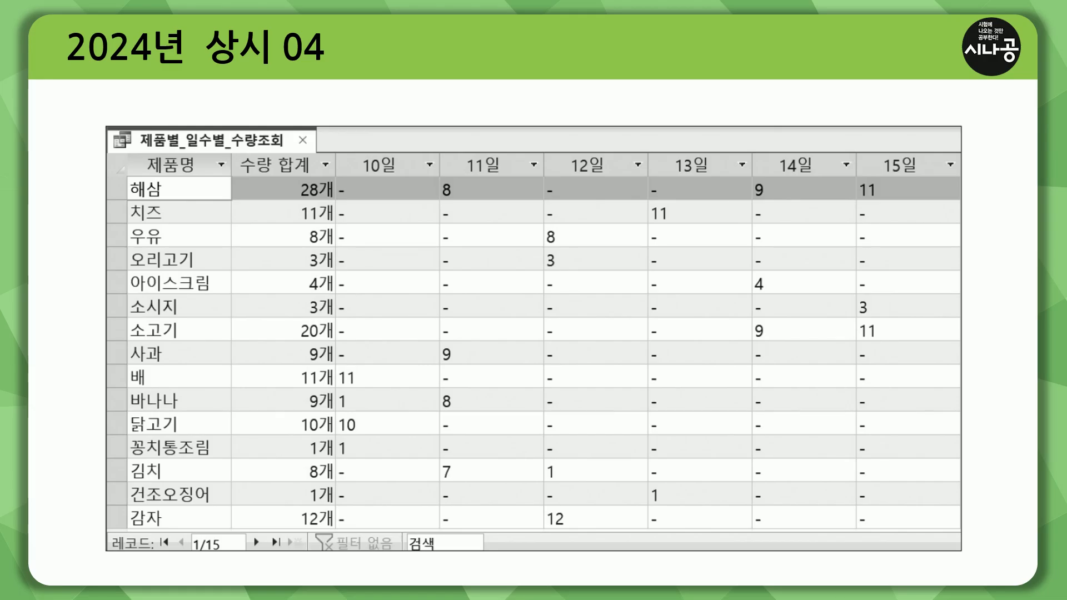
pyautogui.moveTo(234, 154)
pyautogui.mouseDown()
pyautogui.moveTo(338, 180)
pyautogui.moveTo(325, 522)
pyautogui.moveTo(338, 535)
pyautogui.mouseUp()
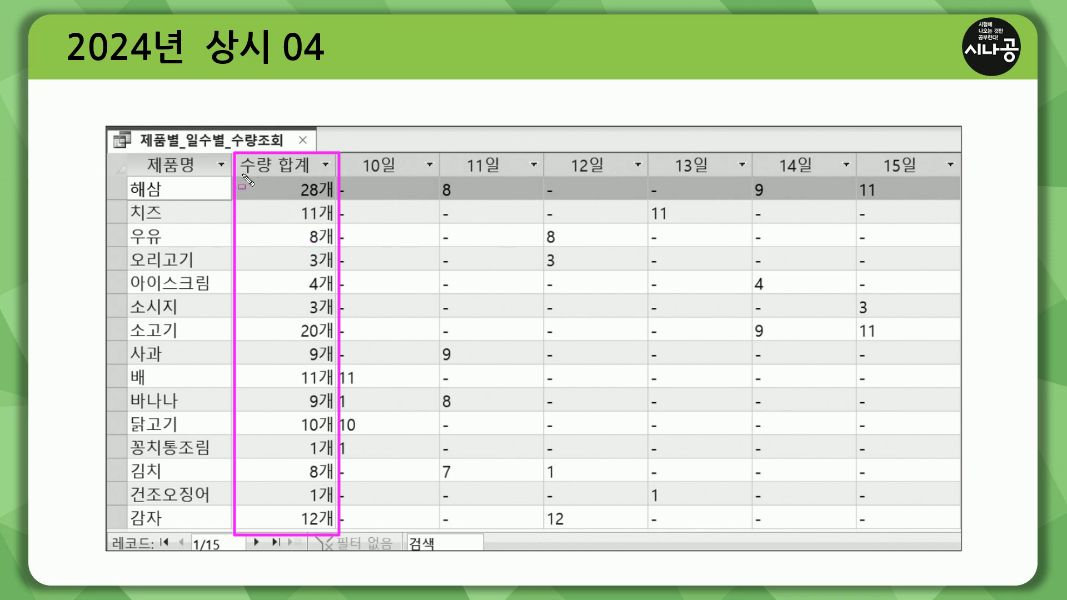
pyautogui.moveTo(239, 174); pyautogui.dragTo(309, 173)
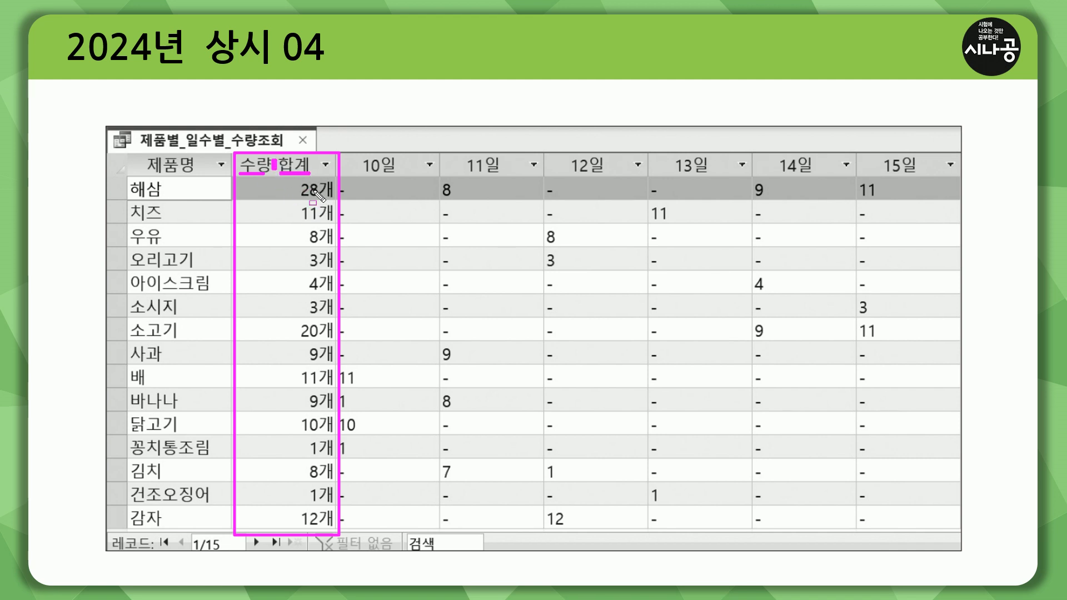
pyautogui.moveTo(292, 179)
pyautogui.mouseDown()
pyautogui.moveTo(297, 331)
pyautogui.moveTo(336, 532)
pyautogui.mouseUp()
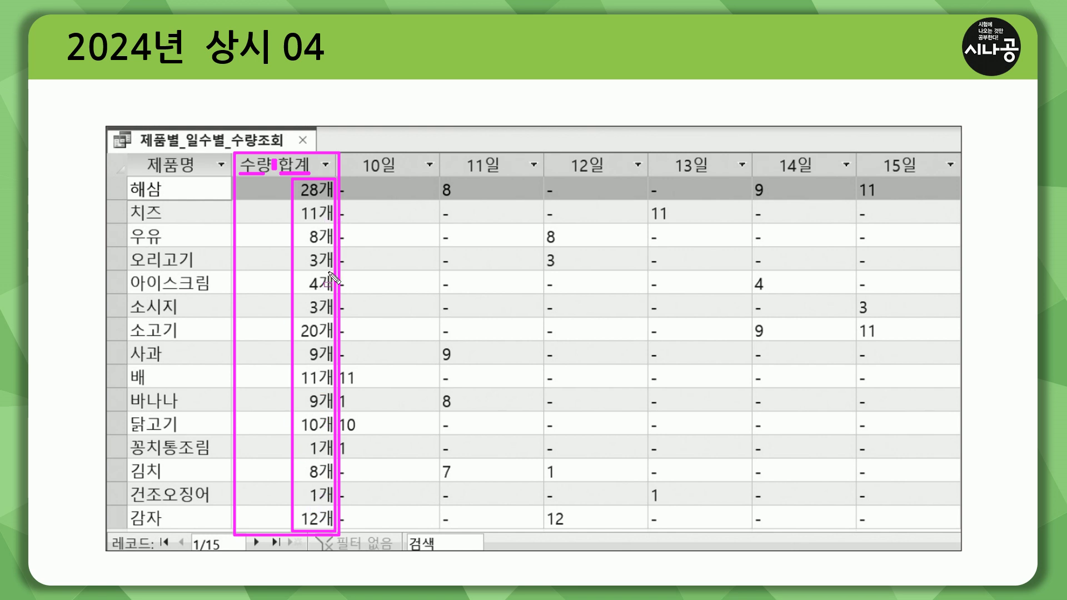
pyautogui.press('e')
pyautogui.moveTo(336, 177)
pyautogui.mouseDown()
pyautogui.moveTo(704, 411)
pyautogui.moveTo(951, 526)
pyautogui.mouseUp()
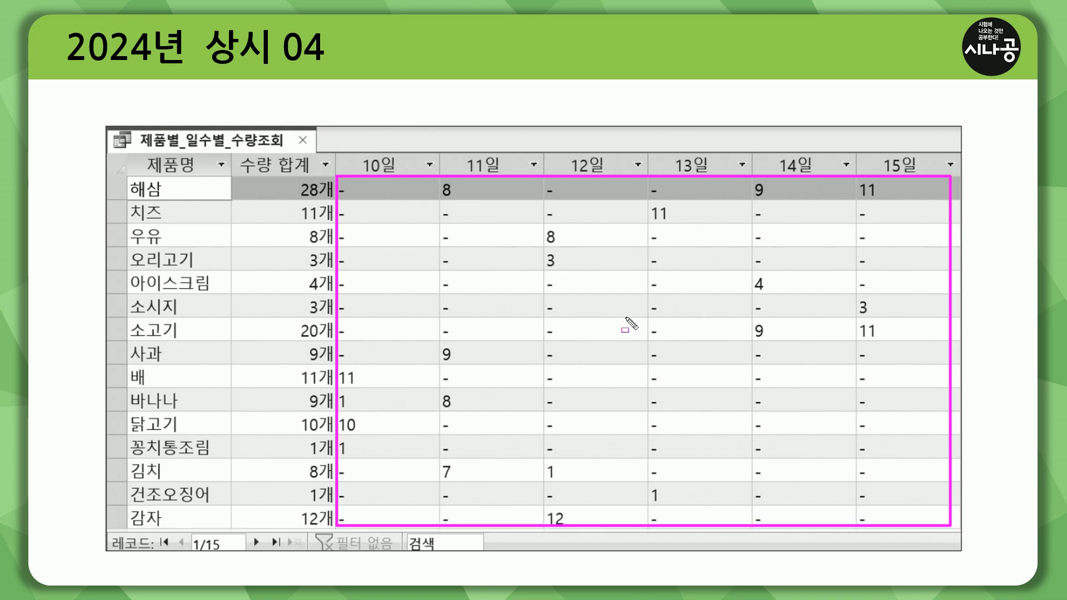
# Name the first 수량 field 수량 합계 as in the reference figure, and widen its column to fit the text.
pyautogui.press('Escape')
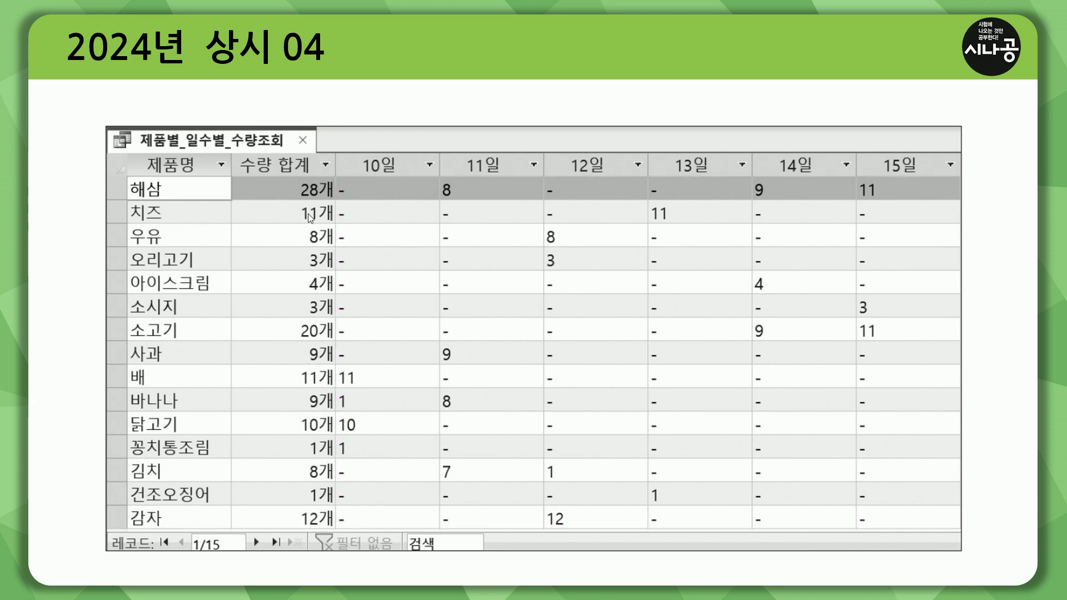
pyautogui.moveTo(237, 155)
pyautogui.mouseDown()
pyautogui.moveTo(333, 172)
pyautogui.moveTo(345, 538)
pyautogui.moveTo(335, 530)
pyautogui.mouseUp()
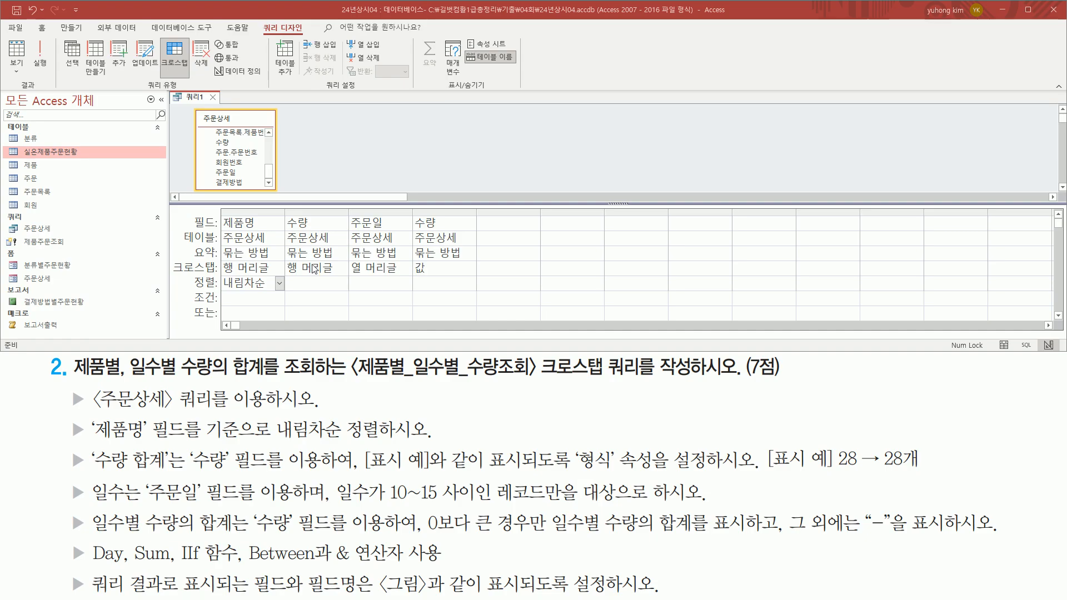
pyautogui.click(316, 222)
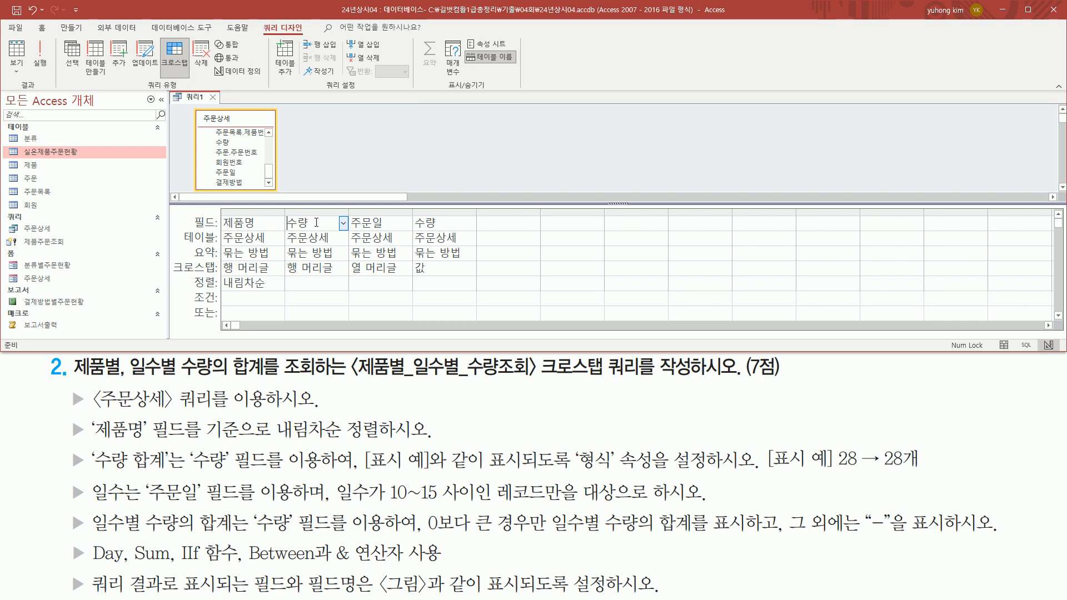
pyautogui.write('수량 합계:')
pyautogui.press('Tab')
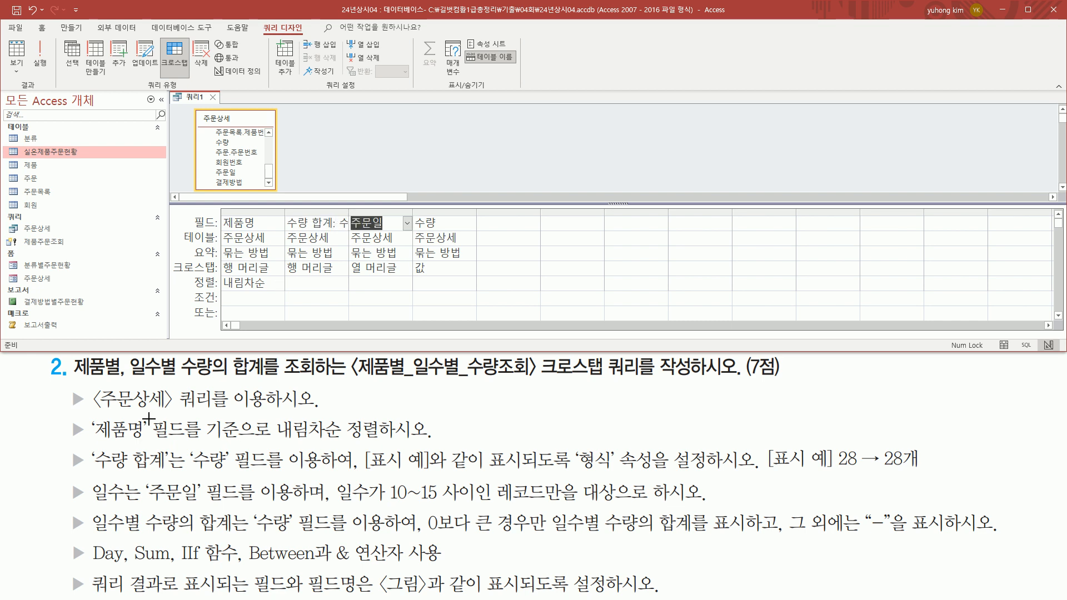
pyautogui.click(335, 224)
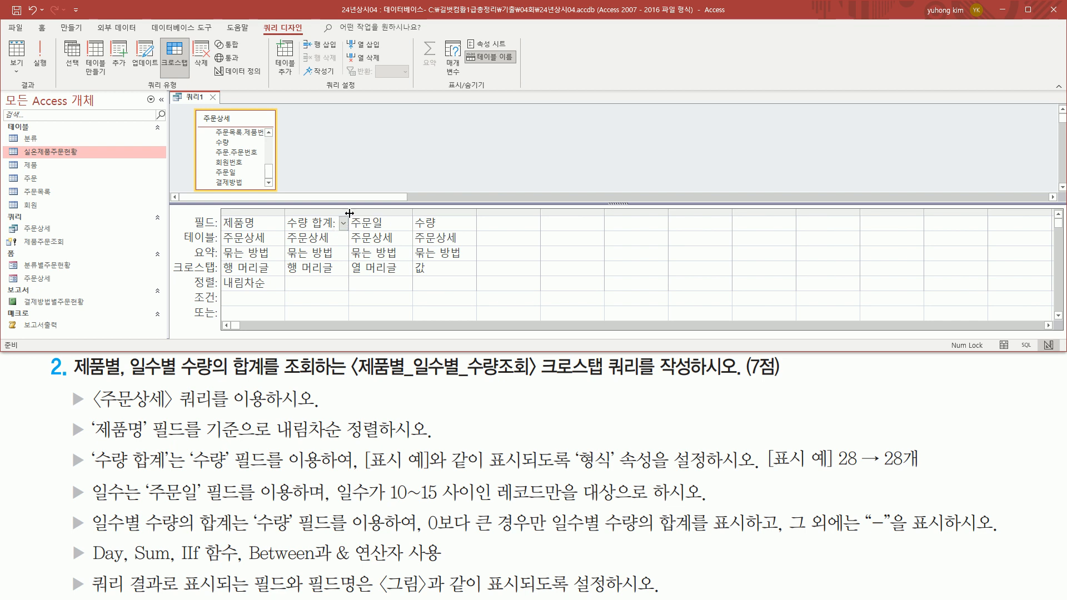
pyautogui.doubleClick(349, 213)
pyautogui.click(341, 239)
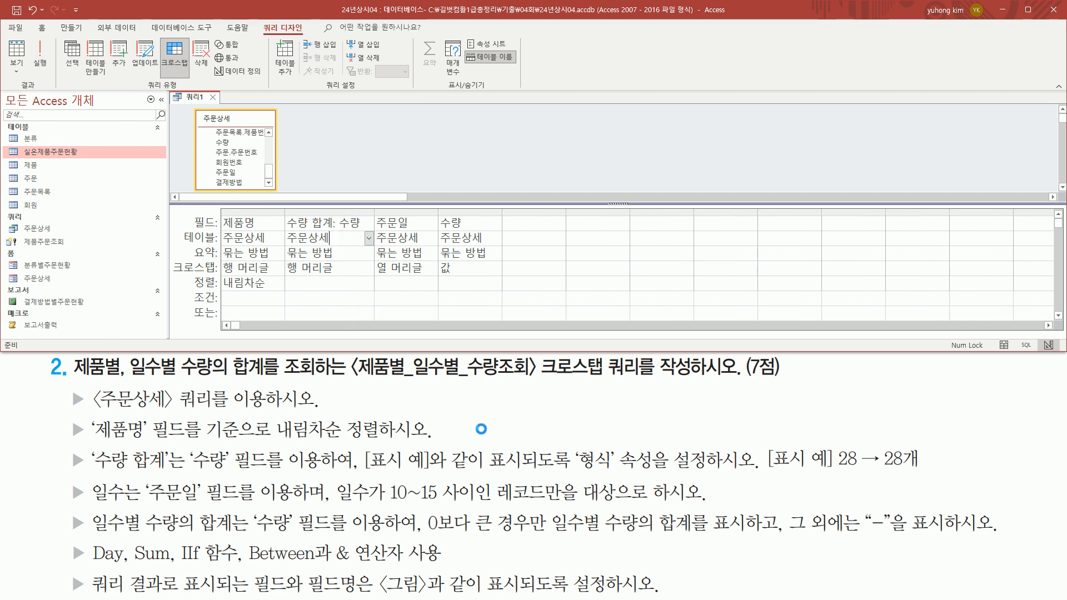
# Open the property sheet of the 수량 합계 field and locate its 형식 property.
pyautogui.moveTo(573, 474)
pyautogui.mouseDown()
pyautogui.moveTo(692, 487)
pyautogui.moveTo(673, 449)
pyautogui.moveTo(656, 446)
pyautogui.mouseUp()
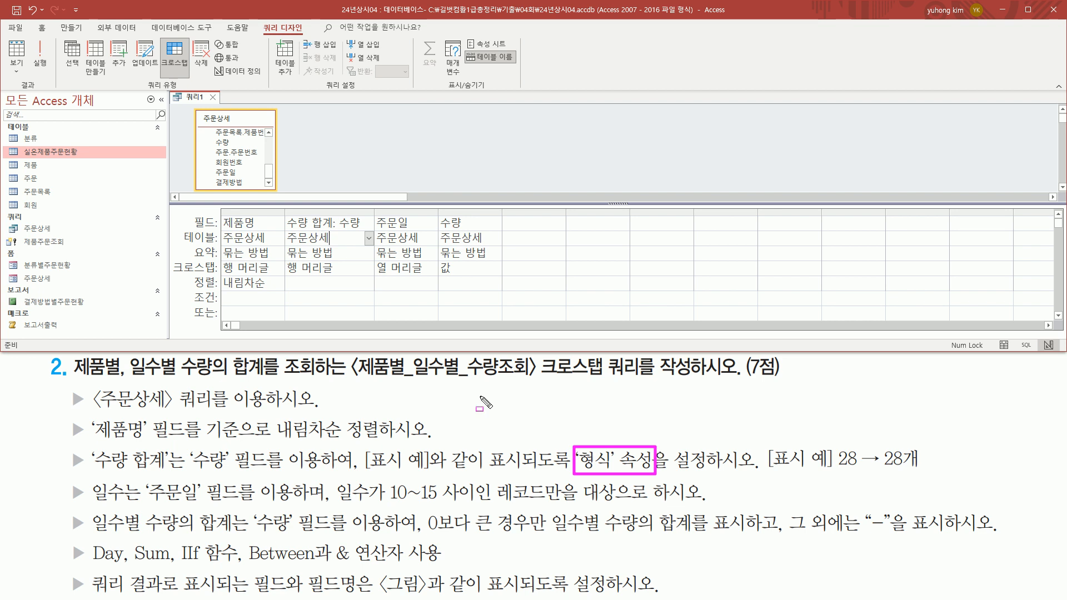
pyautogui.click(323, 224)
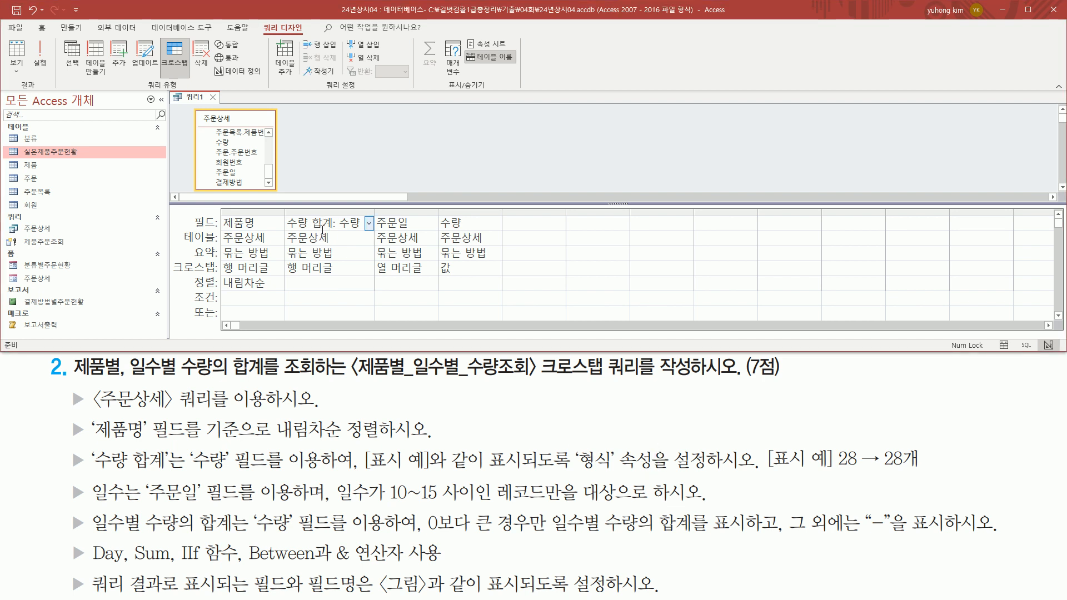
pyautogui.rightClick(321, 225)
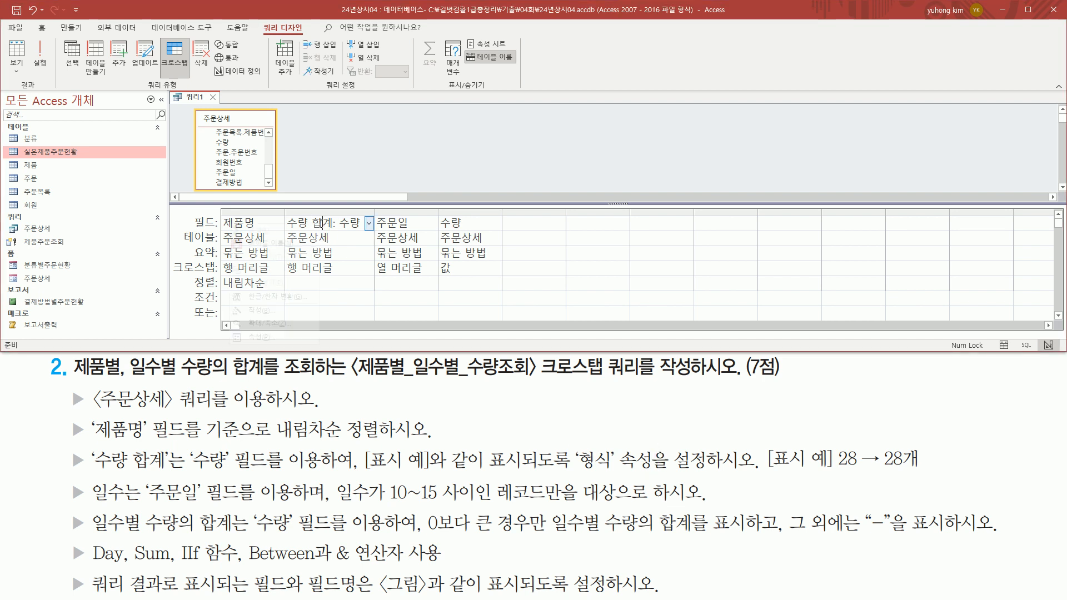
pyautogui.click(287, 338)
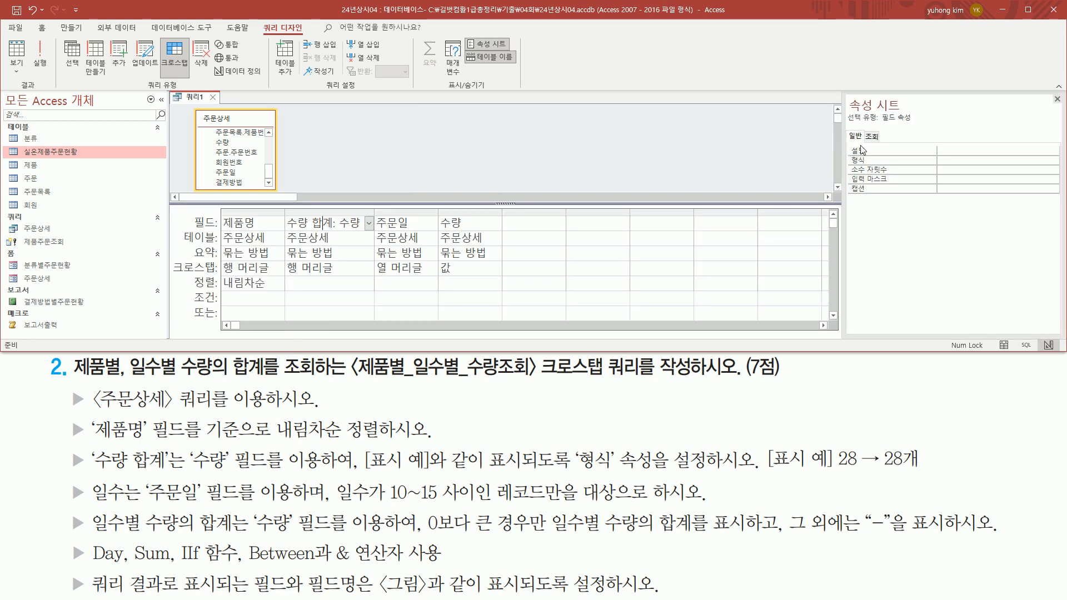
pyautogui.moveTo(845, 94); pyautogui.dragTo(910, 113)
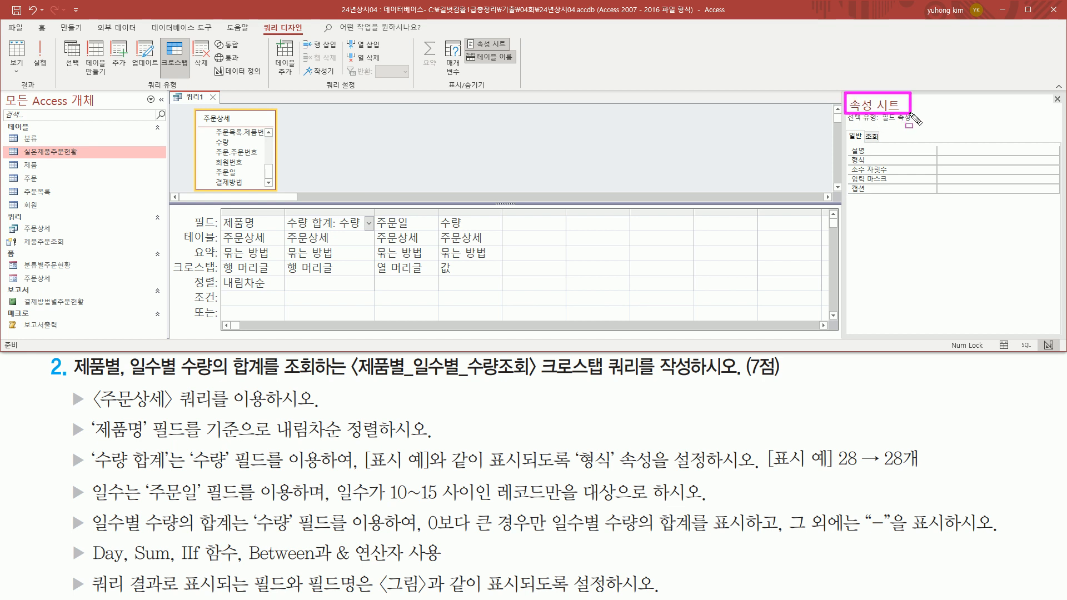
pyautogui.moveTo(847, 155); pyautogui.dragTo(994, 157)
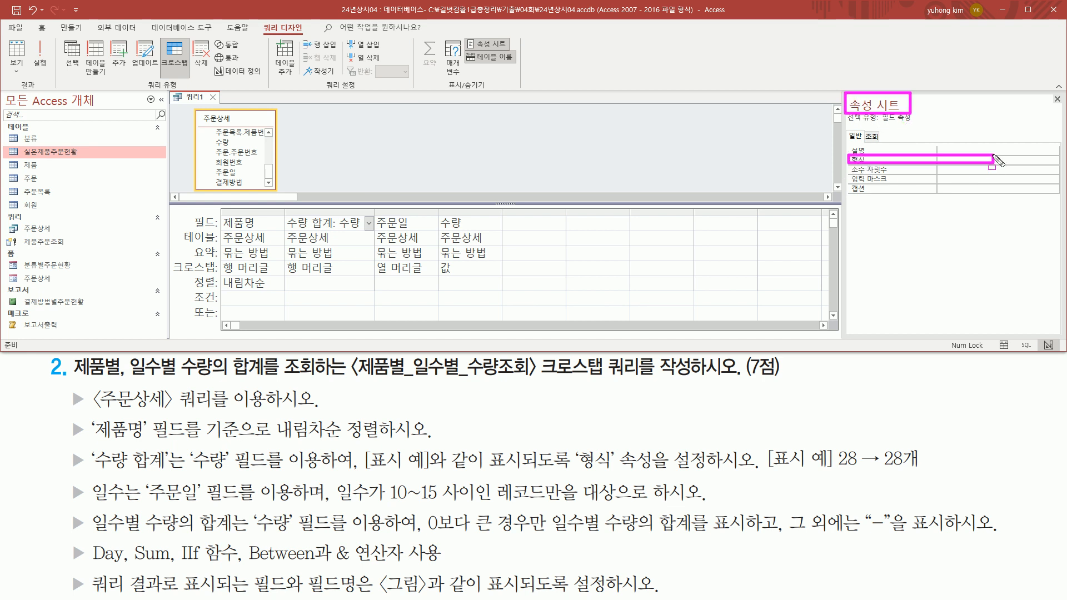
pyautogui.press('Escape')
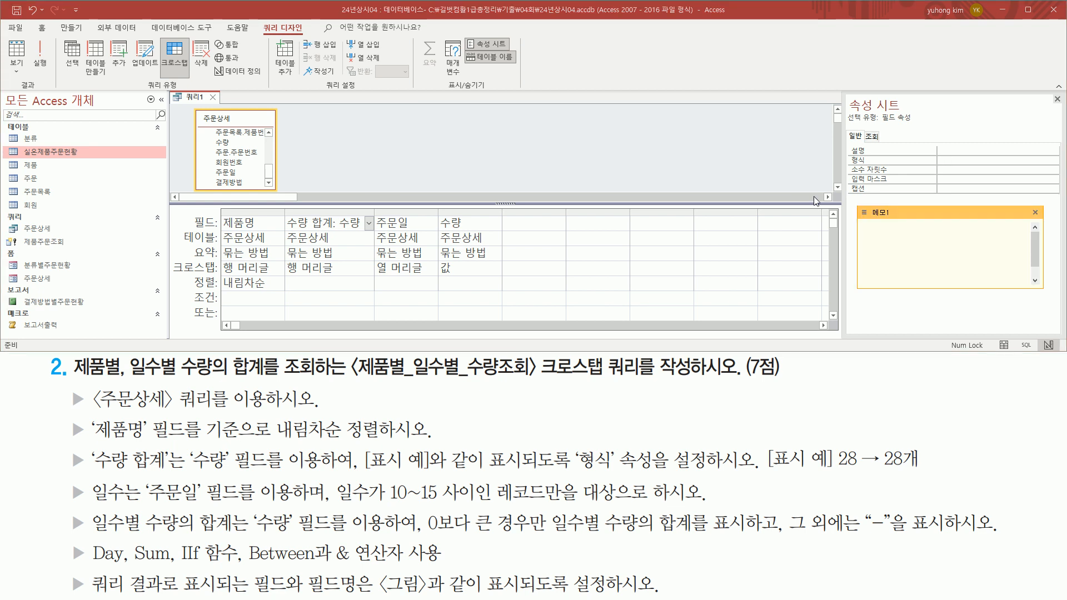
# Set the 형식 property of 수량 합계 to #개 to match the display example, and close the property sheet.
pyautogui.moveTo(837, 469)
pyautogui.mouseDown()
pyautogui.moveTo(916, 469)
pyautogui.moveTo(904, 447)
pyautogui.moveTo(919, 469)
pyautogui.mouseUp()
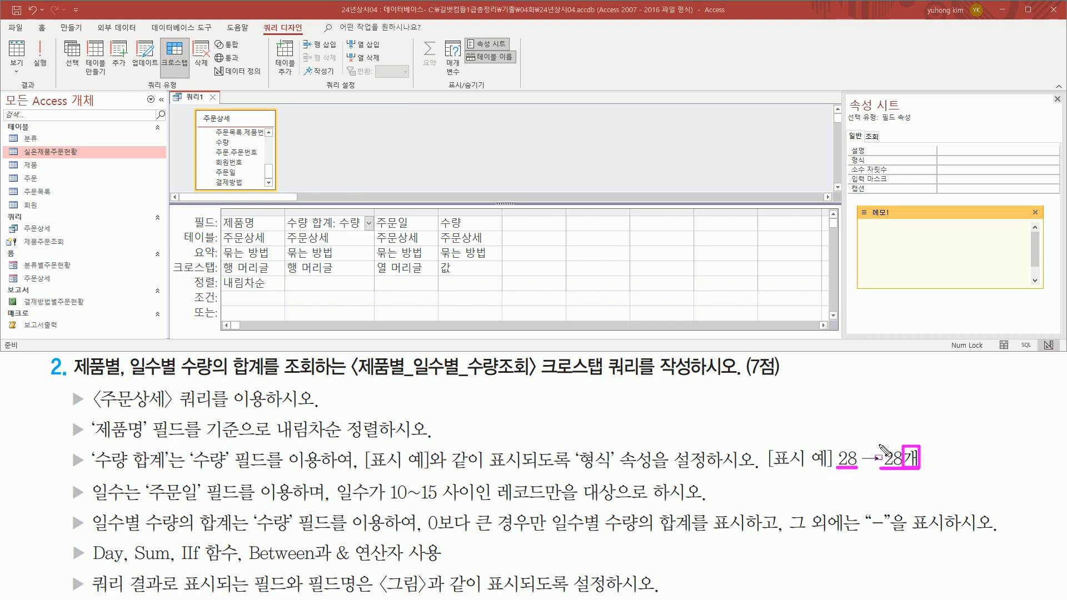
pyautogui.click(880, 239)
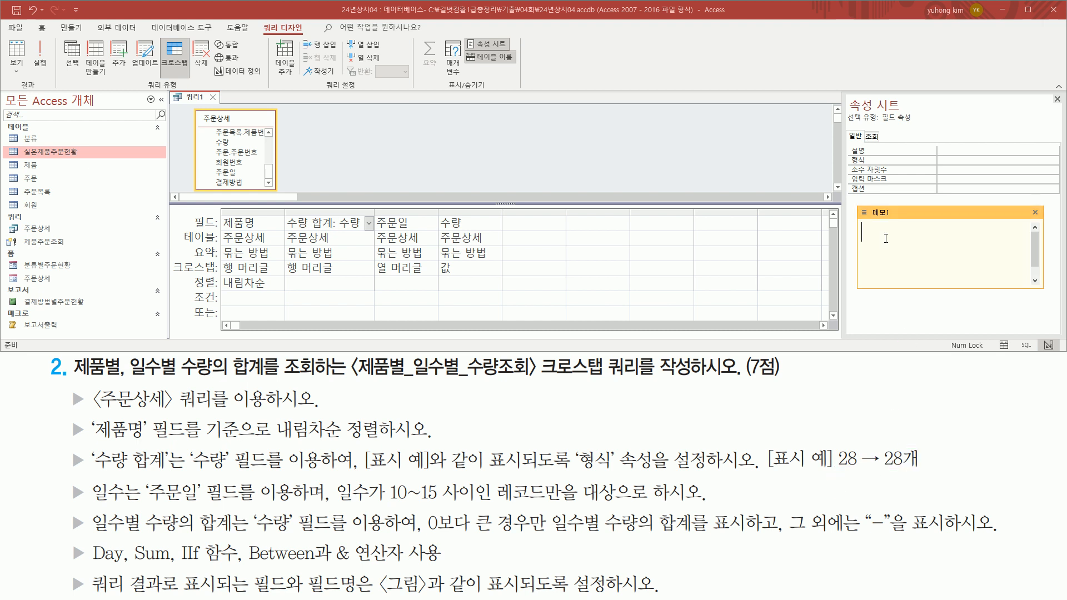
pyautogui.write('#ㄱ')
pyautogui.press('Escape')
pyautogui.click(952, 160)
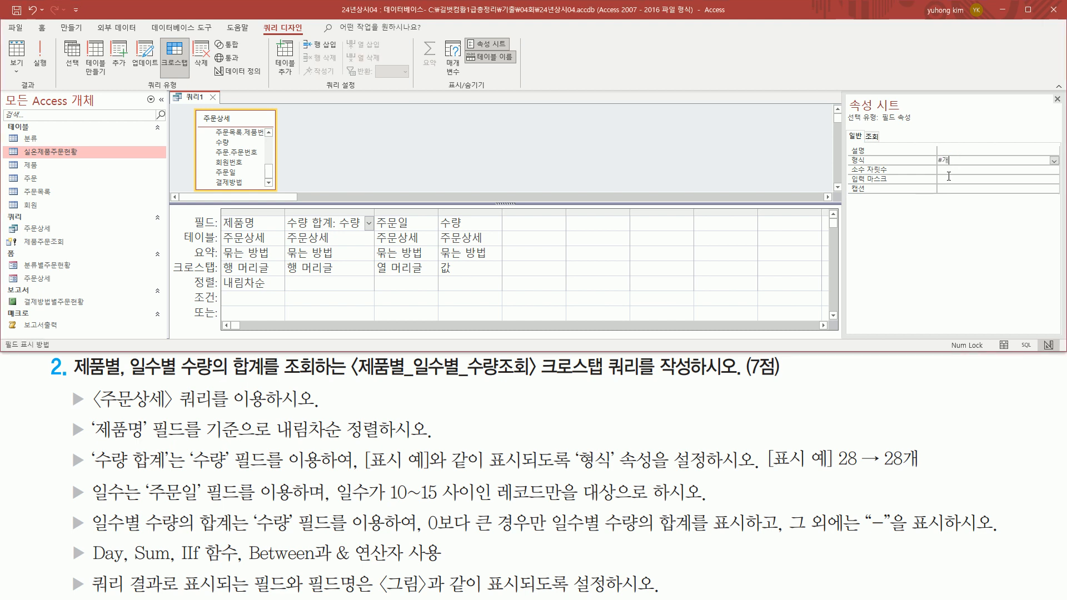
pyautogui.press('Return')
pyautogui.moveTo(936, 166); pyautogui.dragTo(959, 167)
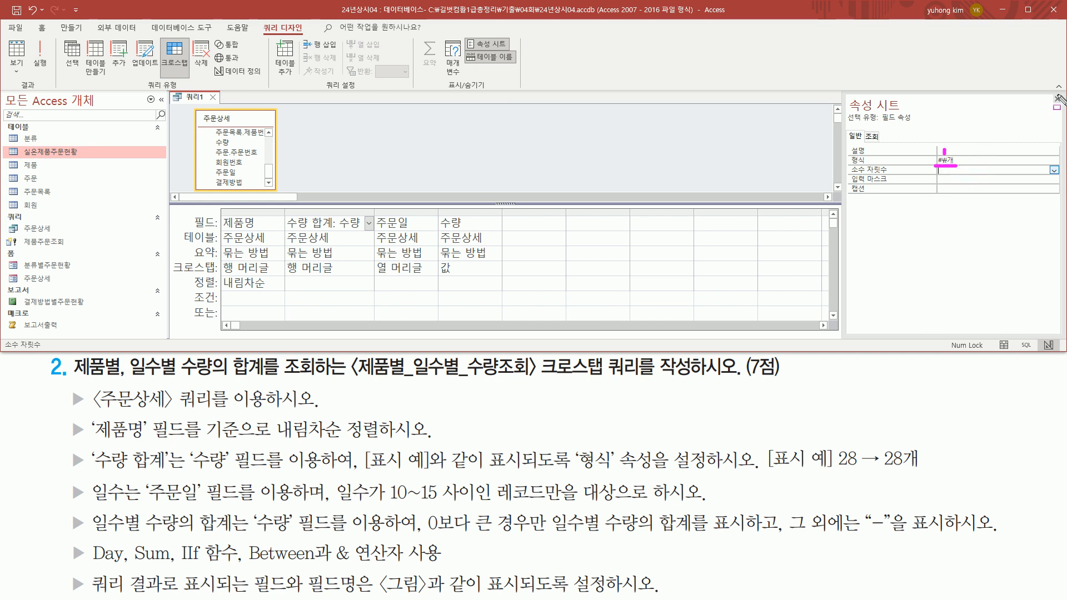
pyautogui.moveTo(1049, 92); pyautogui.dragTo(1064, 108)
pyautogui.press('Escape')
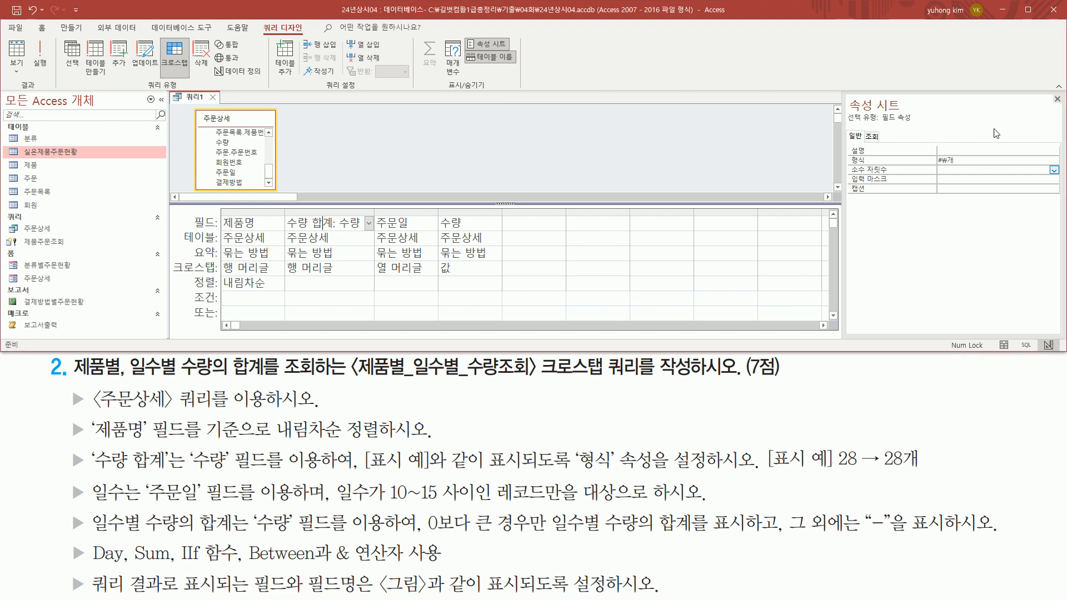
pyautogui.click(1057, 100)
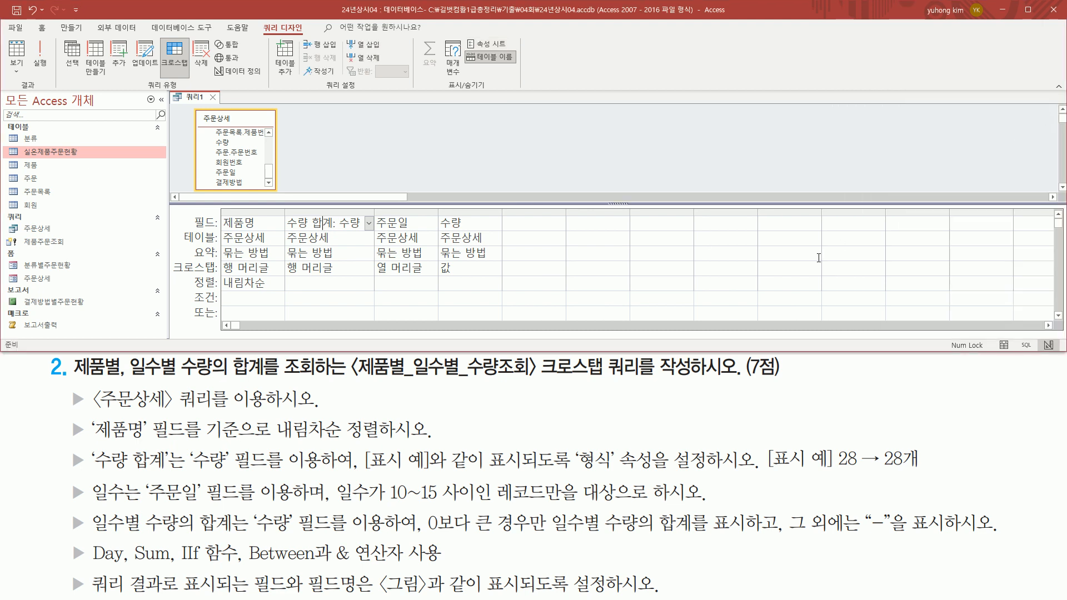
# Set the 요약 option of the 수량 합계 field to 합계.
pyautogui.moveTo(67, 460); pyautogui.dragTo(920, 465)
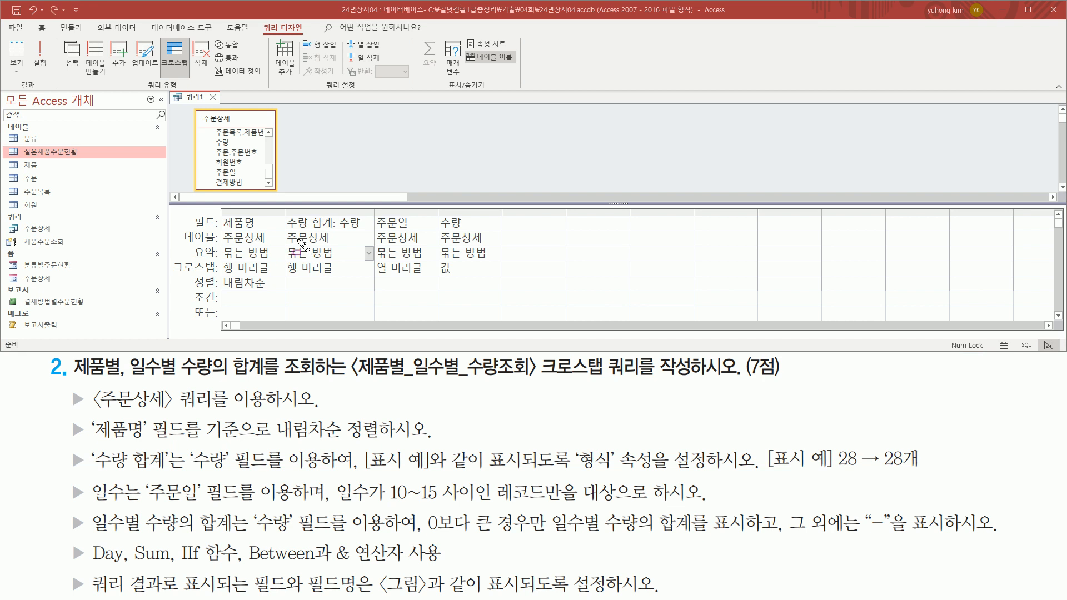
pyautogui.moveTo(288, 229)
pyautogui.mouseDown()
pyautogui.moveTo(343, 229)
pyautogui.moveTo(296, 259)
pyautogui.moveTo(369, 259)
pyautogui.mouseUp()
pyautogui.moveTo(194, 260); pyautogui.dragTo(218, 260)
pyautogui.click(368, 253)
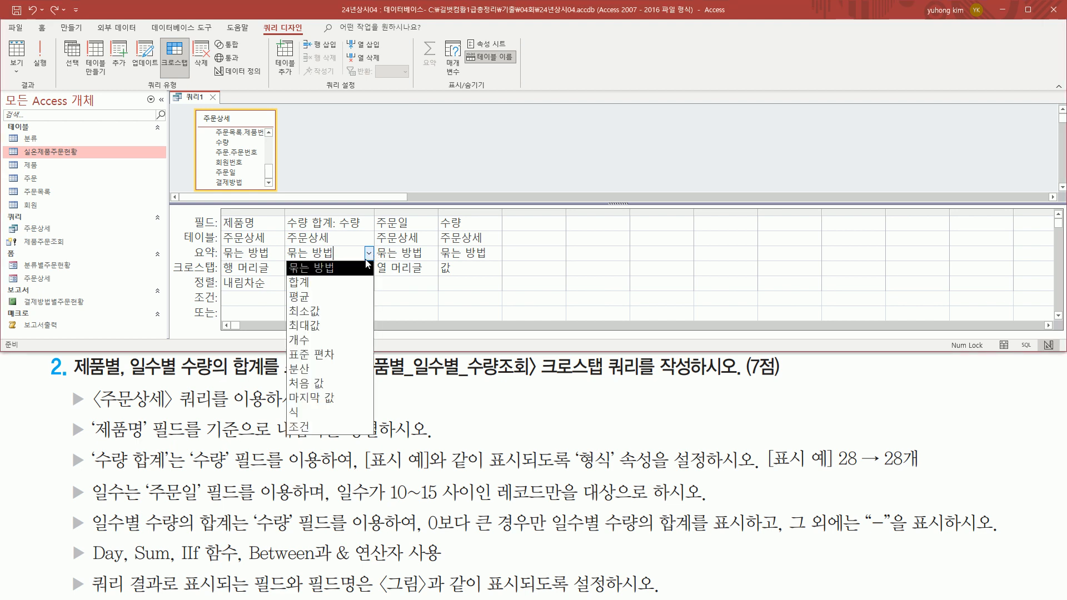
pyautogui.click(347, 281)
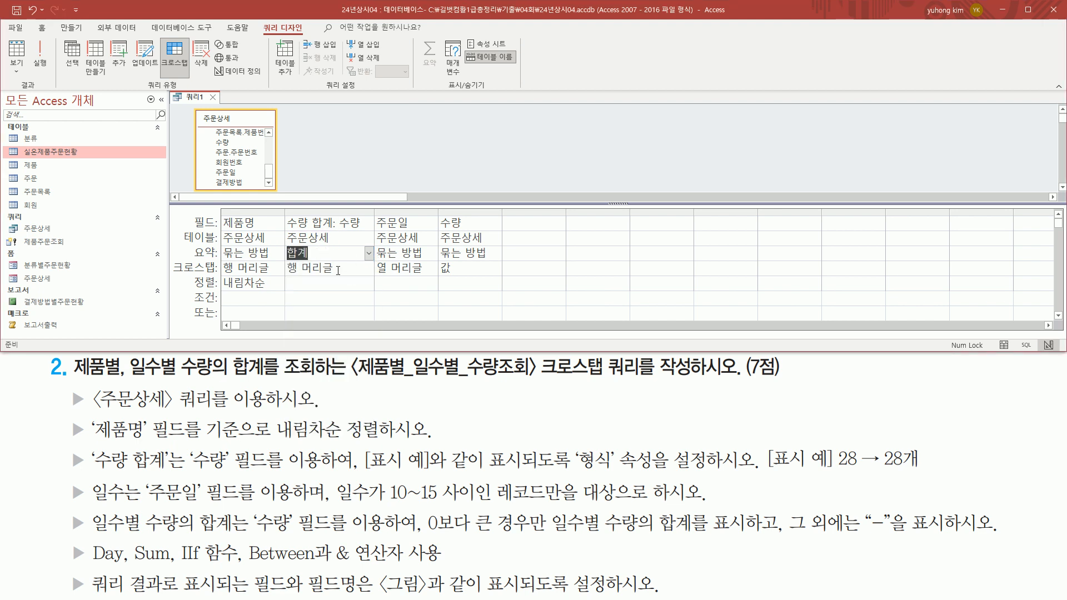
pyautogui.moveTo(65, 460)
pyautogui.mouseDown()
pyautogui.moveTo(955, 466)
pyautogui.moveTo(924, 456)
pyautogui.mouseUp()
pyautogui.press('Escape')
# Read the 일수 requirement based on the 주문일 field and its 10~15 range, and examine the day column headings in the reference figure.
pyautogui.moveTo(65, 479)
pyautogui.mouseDown()
pyautogui.moveTo(86, 505)
pyautogui.moveTo(306, 504)
pyautogui.moveTo(291, 503)
pyautogui.mouseUp()
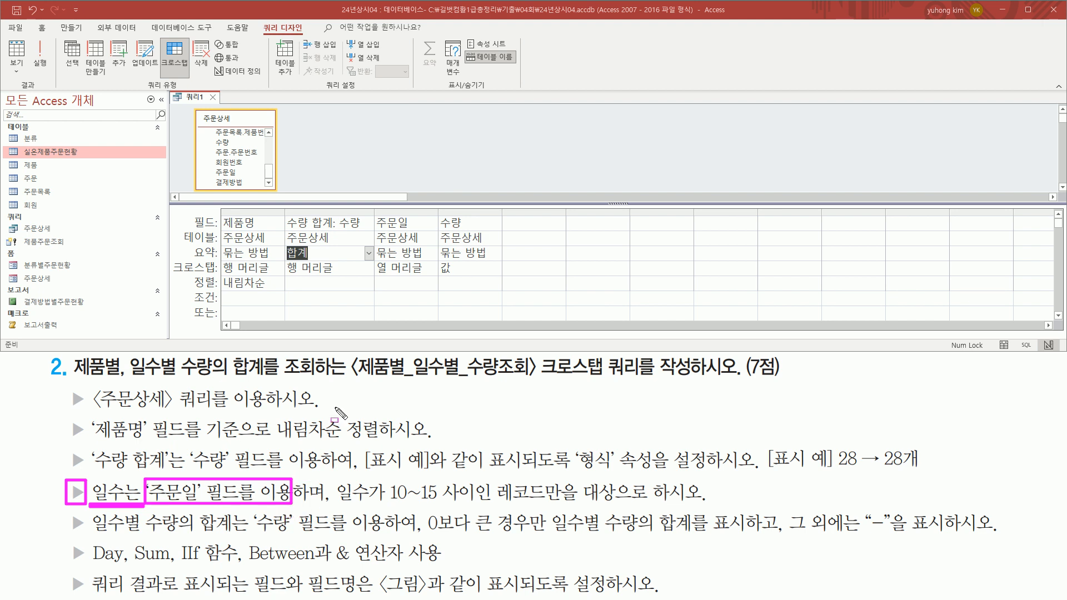
pyautogui.moveTo(373, 212); pyautogui.dragTo(426, 243)
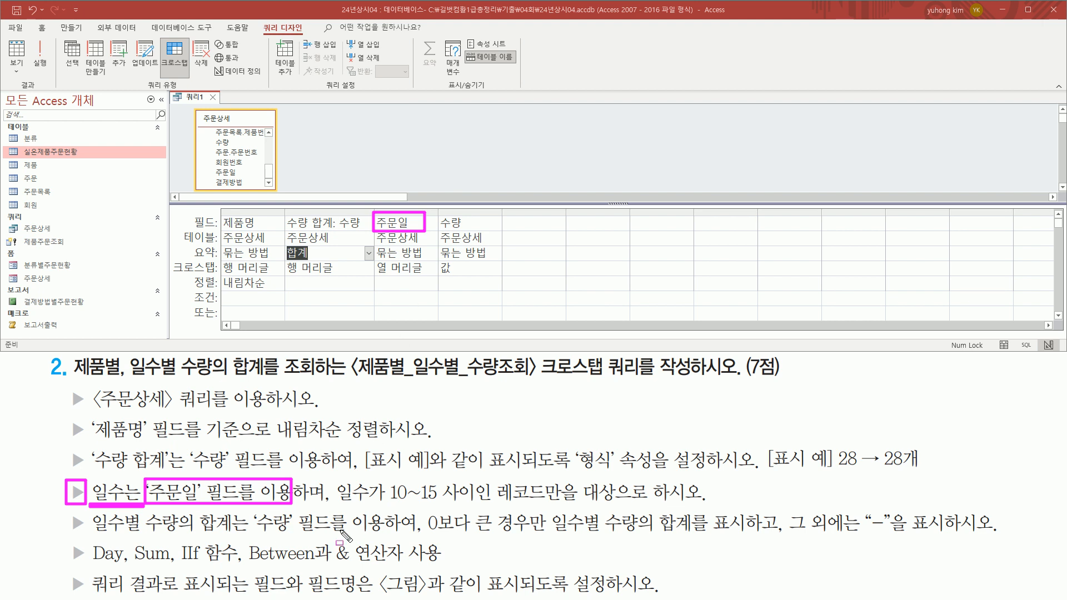
pyautogui.moveTo(332, 505); pyautogui.dragTo(660, 505)
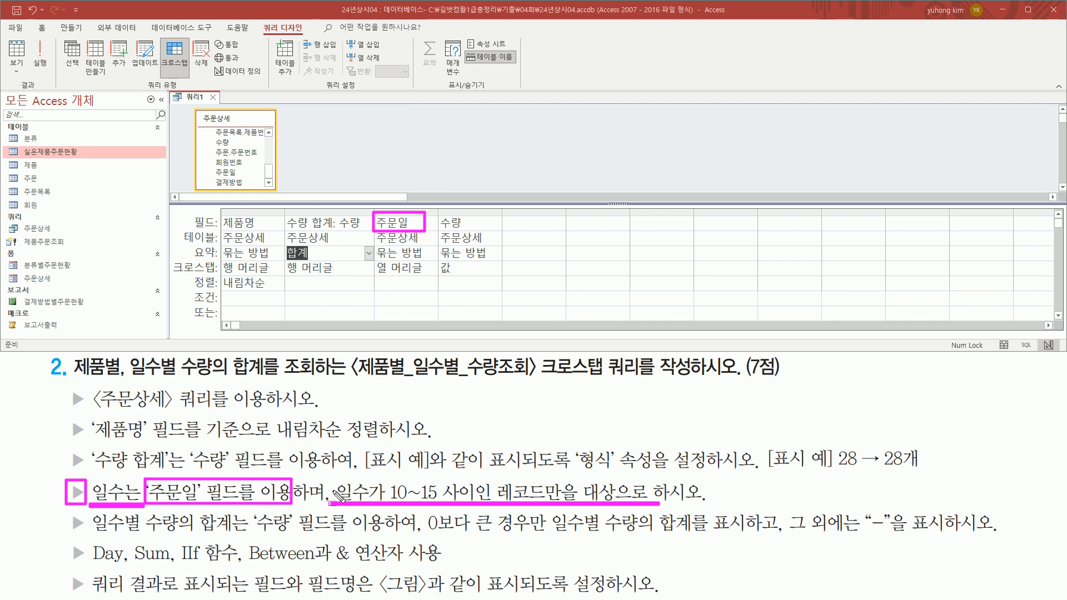
pyautogui.moveTo(88, 565); pyautogui.dragTo(123, 563)
pyautogui.press('Escape')
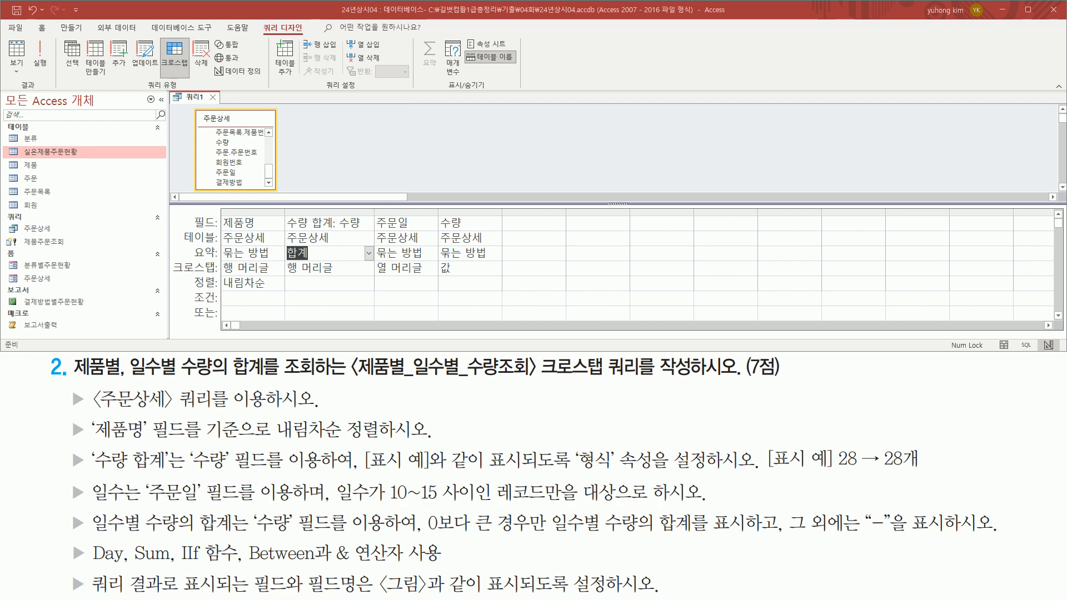
pyautogui.hotkey('alt', 'Tab')
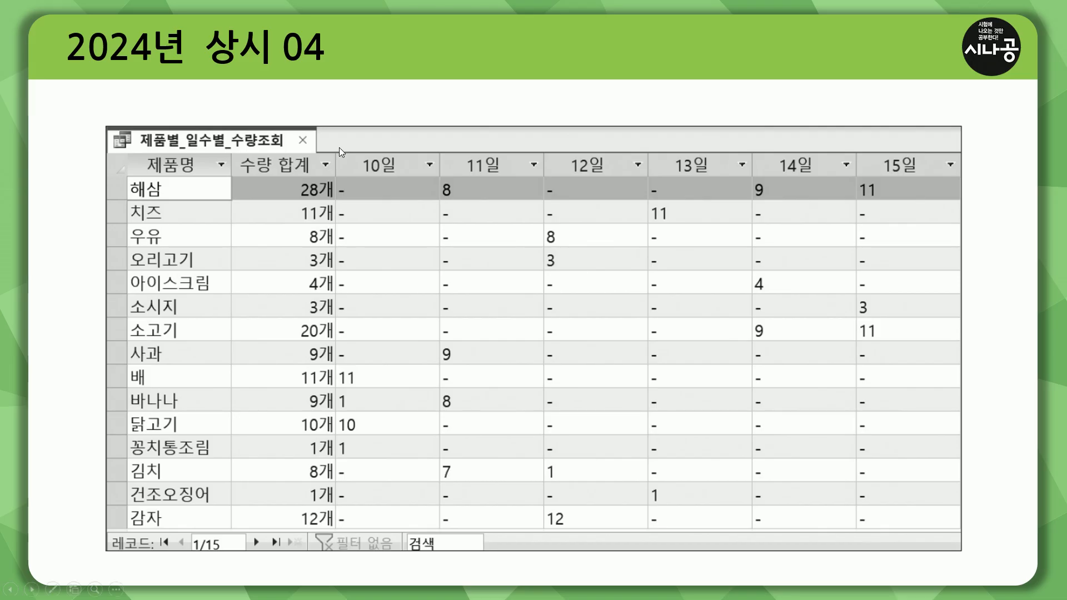
pyautogui.hotkey('ctrl', 'p')
pyautogui.moveTo(356, 176); pyautogui.dragTo(611, 175)
pyautogui.moveTo(675, 175); pyautogui.dragTo(917, 176)
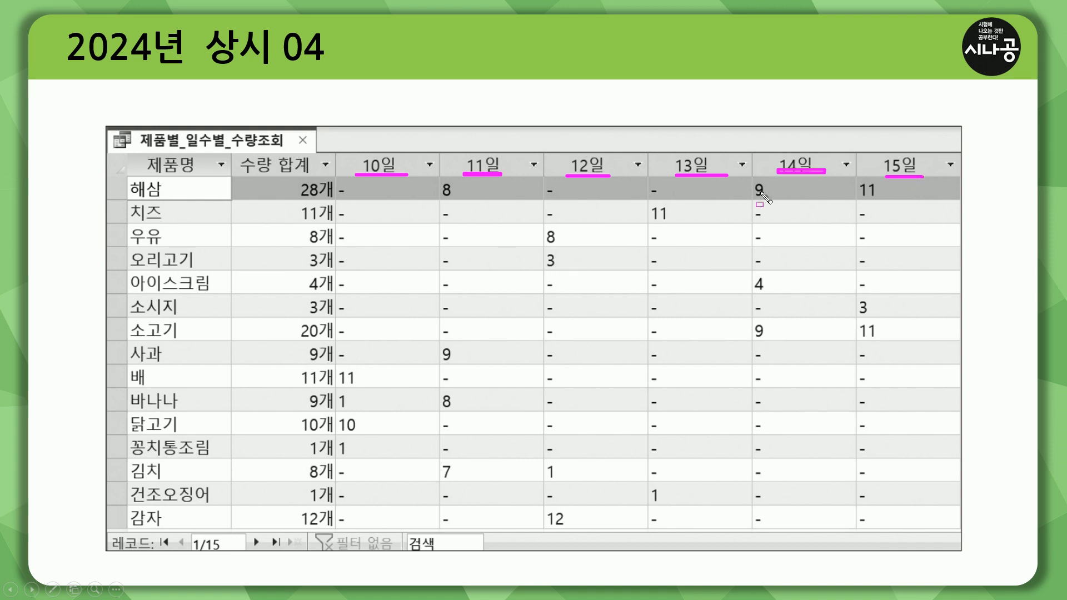
pyautogui.moveTo(363, 173); pyautogui.dragTo(364, 172)
pyautogui.moveTo(467, 174); pyautogui.dragTo(468, 174)
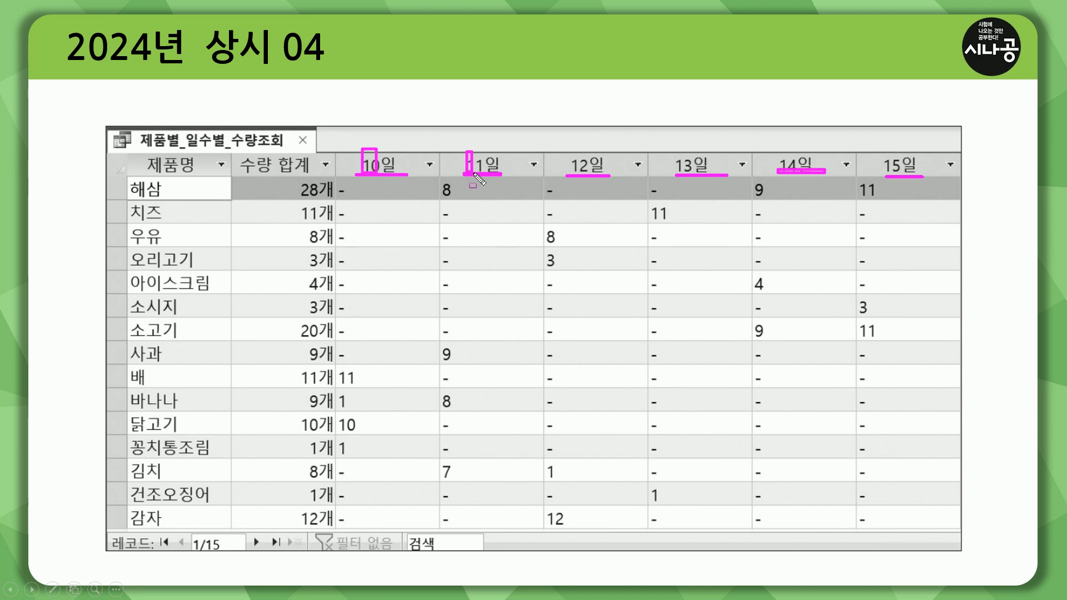
pyautogui.moveTo(574, 175); pyautogui.dragTo(576, 174)
pyautogui.moveTo(674, 153); pyautogui.dragTo(694, 175)
pyautogui.moveTo(781, 153); pyautogui.dragTo(797, 173)
pyautogui.moveTo(882, 153); pyautogui.dragTo(902, 176)
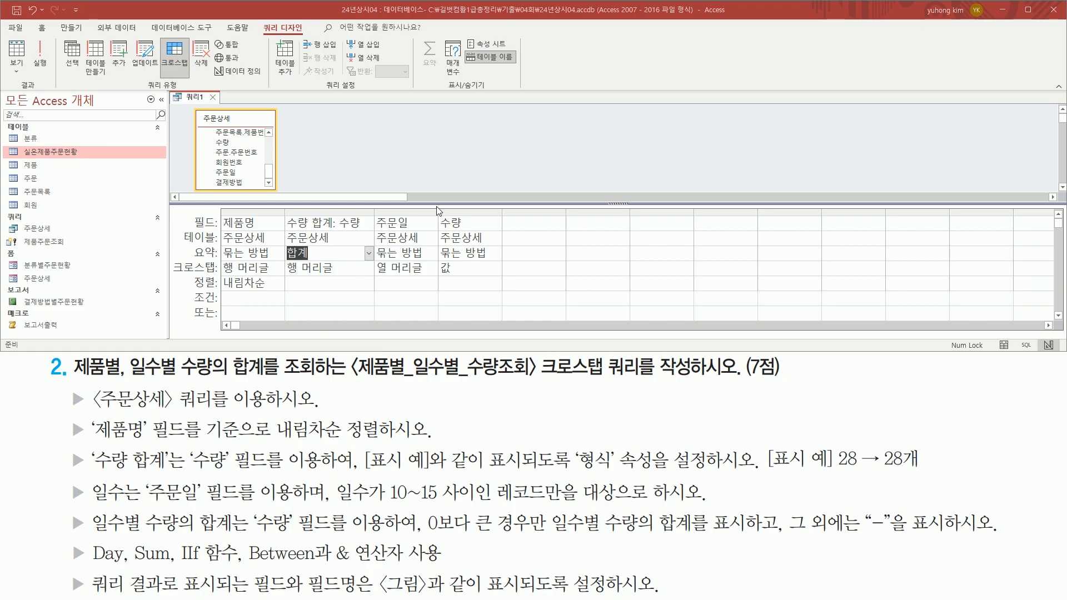
# Widen the 주문일 column and replace its field with the expression Day([주문일]) & "일".
pyautogui.click(436, 206)
pyautogui.moveTo(437, 211); pyautogui.dragTo(553, 211)
pyautogui.click(478, 223)
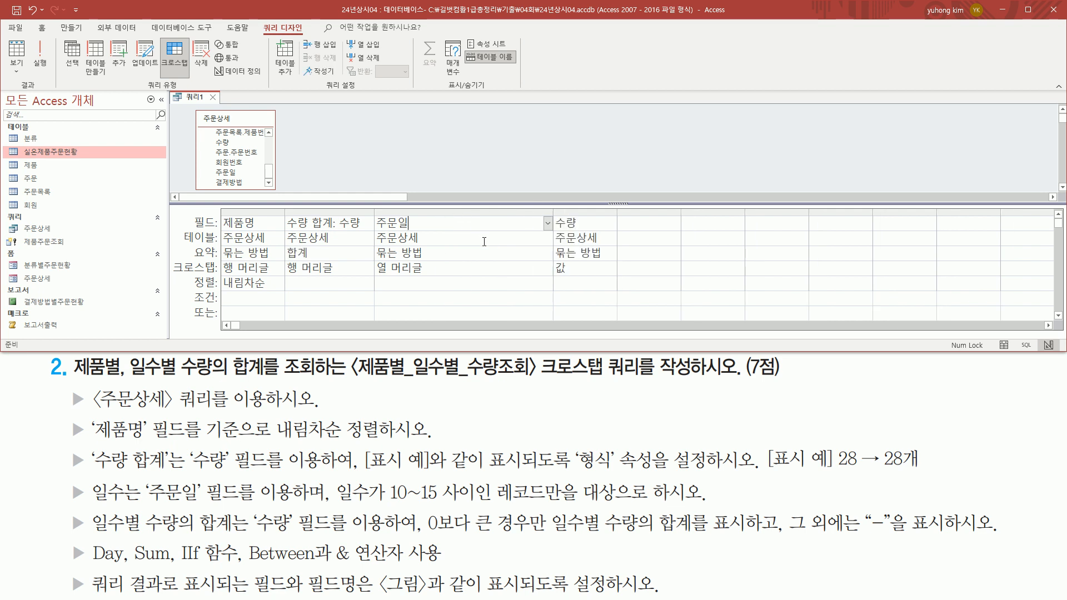
pyautogui.press('Home')
pyautogui.write('day')
pyautogui.write('[')
pyautogui.write('ㅇ')
pyautogui.write('"')
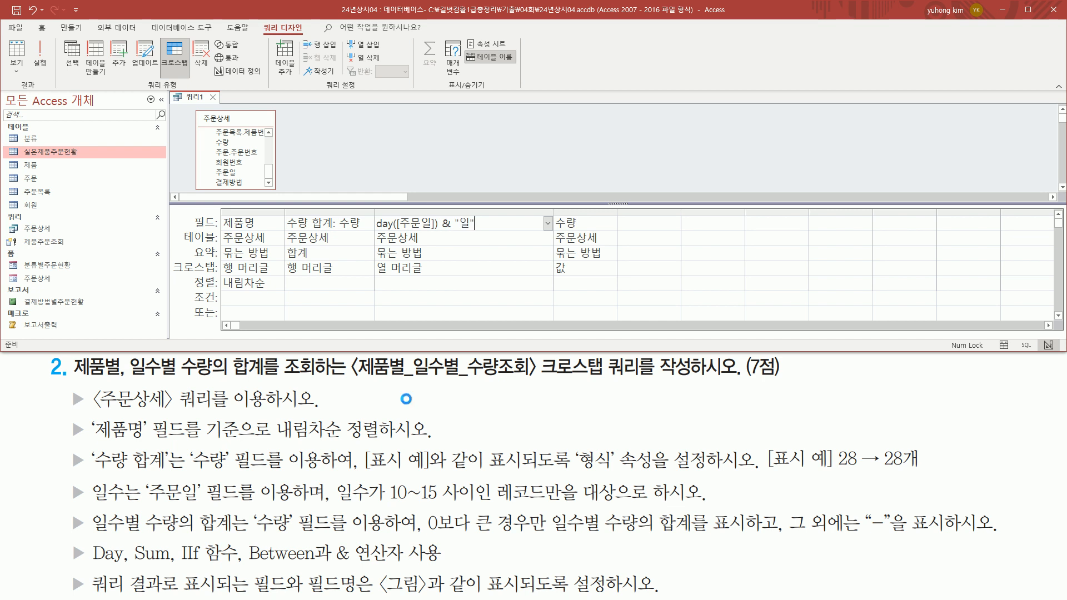
pyautogui.moveTo(327, 564); pyautogui.dragTo(442, 565)
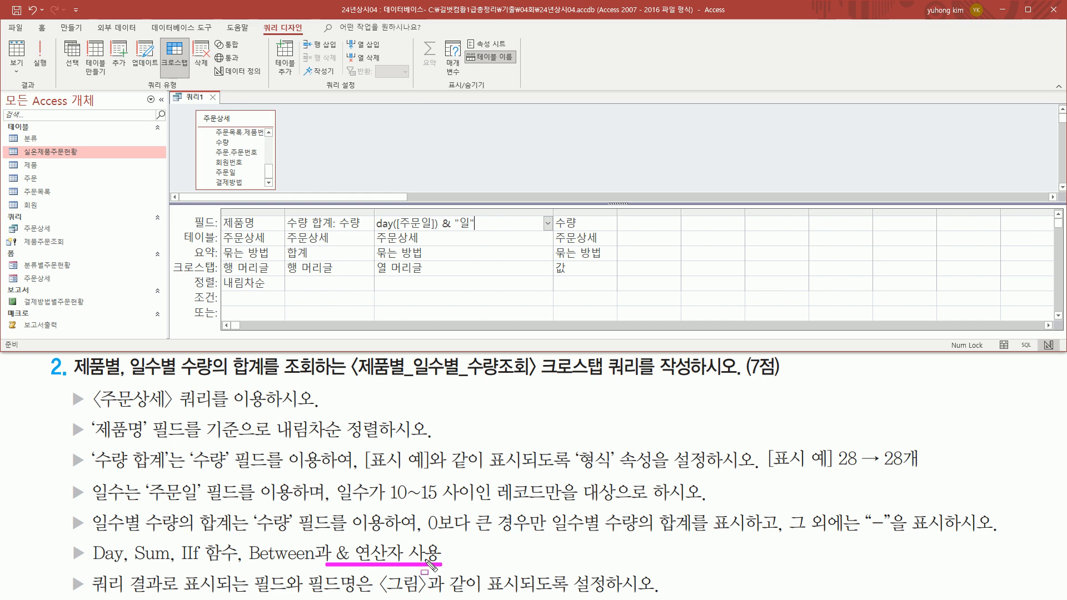
pyautogui.moveTo(374, 233)
pyautogui.mouseDown()
pyautogui.moveTo(485, 232)
pyautogui.moveTo(485, 216)
pyautogui.mouseUp()
pyautogui.press('Escape')
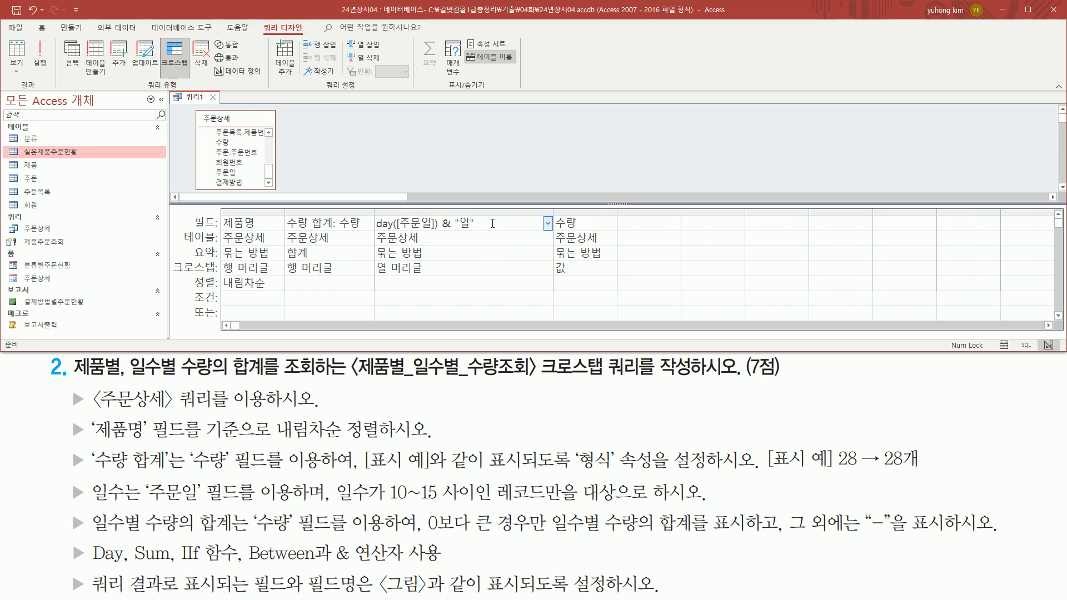
pyautogui.press('Tab')
pyautogui.hotkey('ctrl', '2')
pyautogui.moveTo(370, 231); pyautogui.dragTo(405, 232)
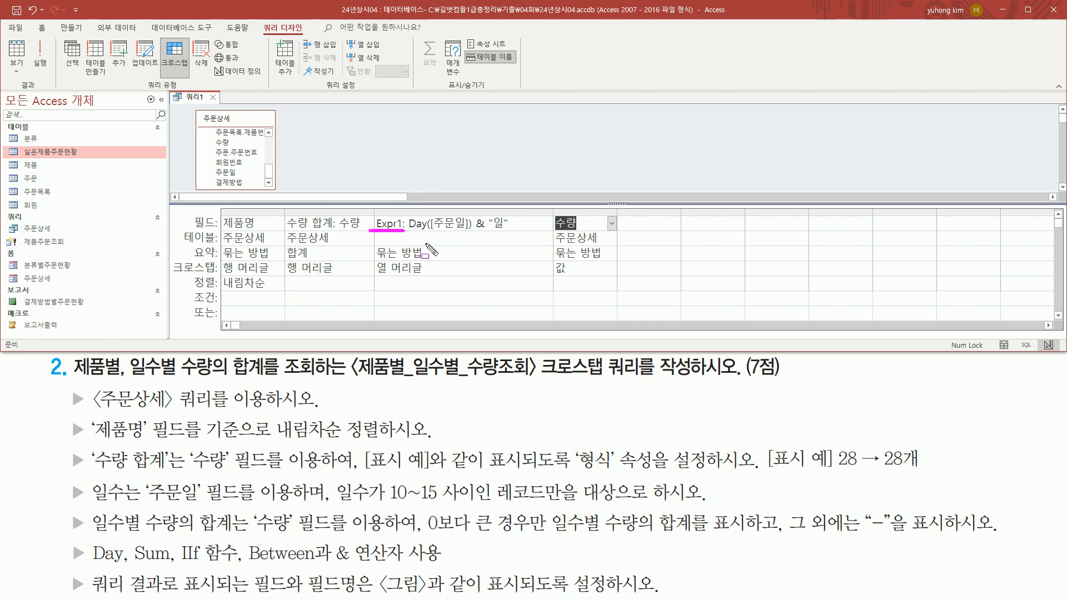
# Review the Day([주문일]) & "일" column heading expression against the 일수 requirement limiting records to days 10~15.
pyautogui.moveTo(376, 223); pyautogui.dragTo(407, 223)
pyautogui.moveTo(91, 503); pyautogui.dragTo(327, 503)
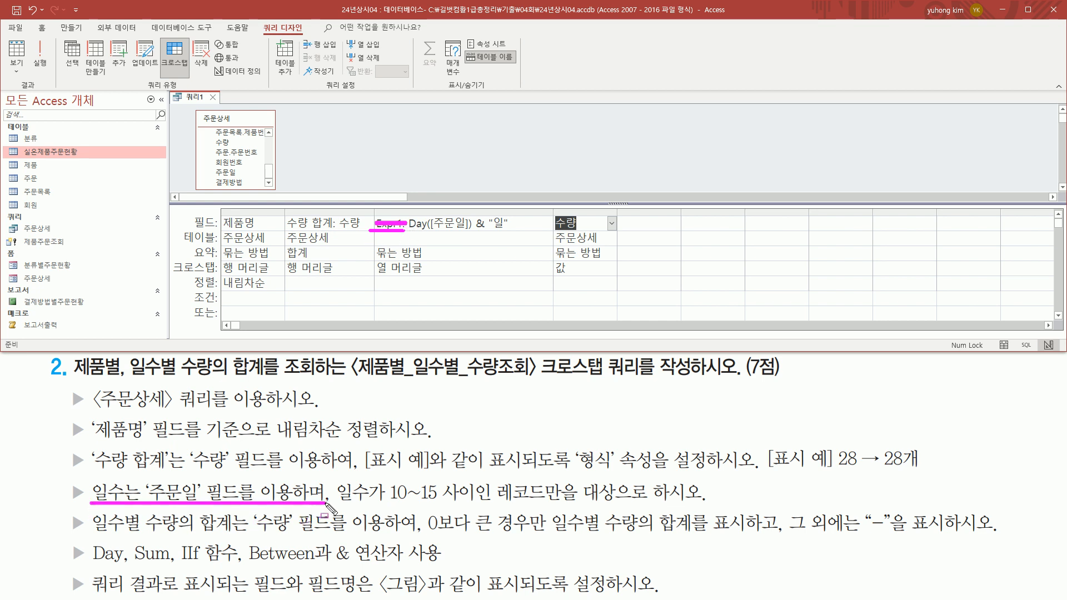
pyautogui.moveTo(335, 478)
pyautogui.mouseDown()
pyautogui.moveTo(409, 506)
pyautogui.moveTo(625, 505)
pyautogui.mouseUp()
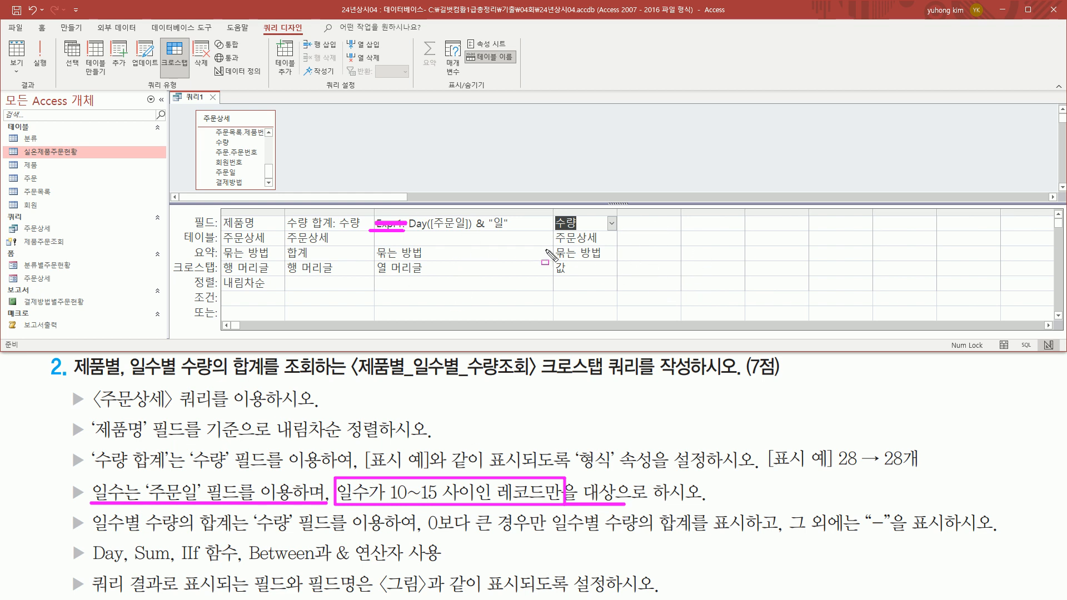
pyautogui.press('e')
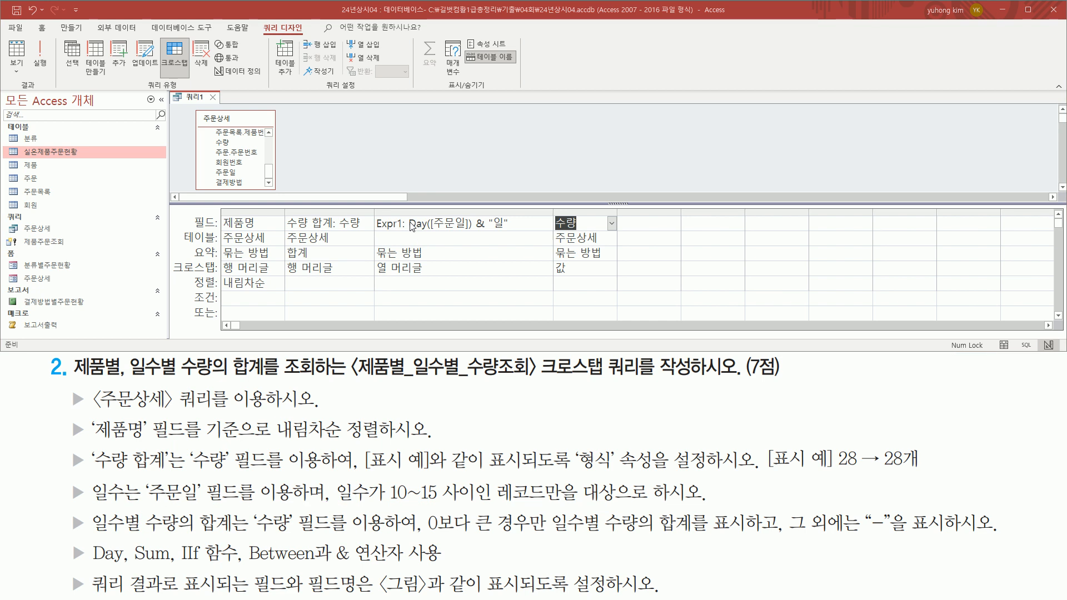
pyautogui.moveTo(408, 215)
pyautogui.mouseDown()
pyautogui.moveTo(465, 233)
pyautogui.moveTo(511, 231)
pyautogui.mouseUp()
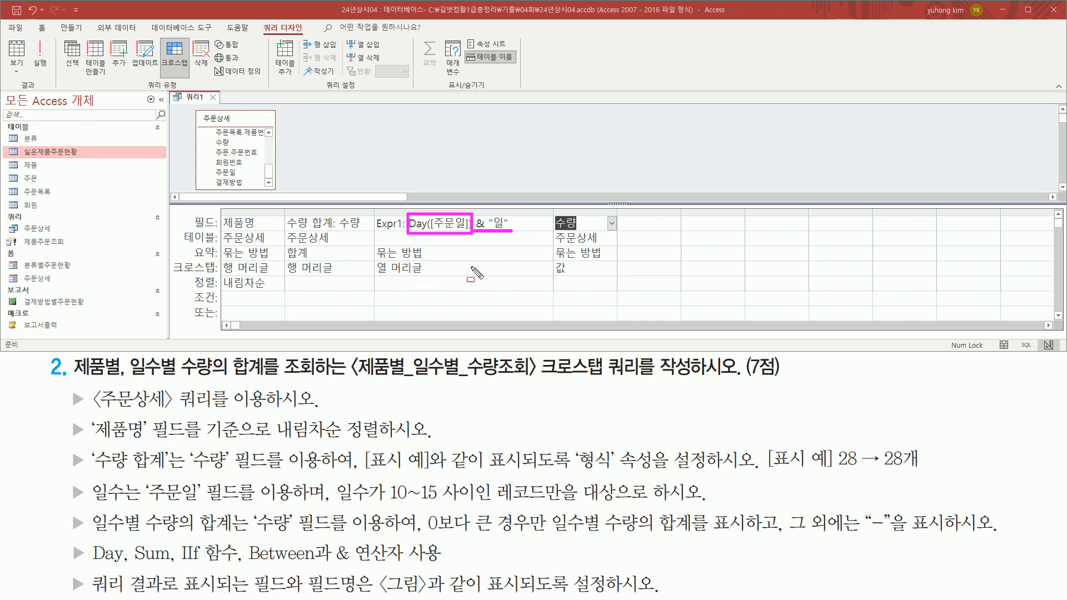
pyautogui.press('Escape')
# Add 주문일 to the first empty grid column, replace its field with the expression Day([주문일]), and fit the column width.
pyautogui.click(652, 223)
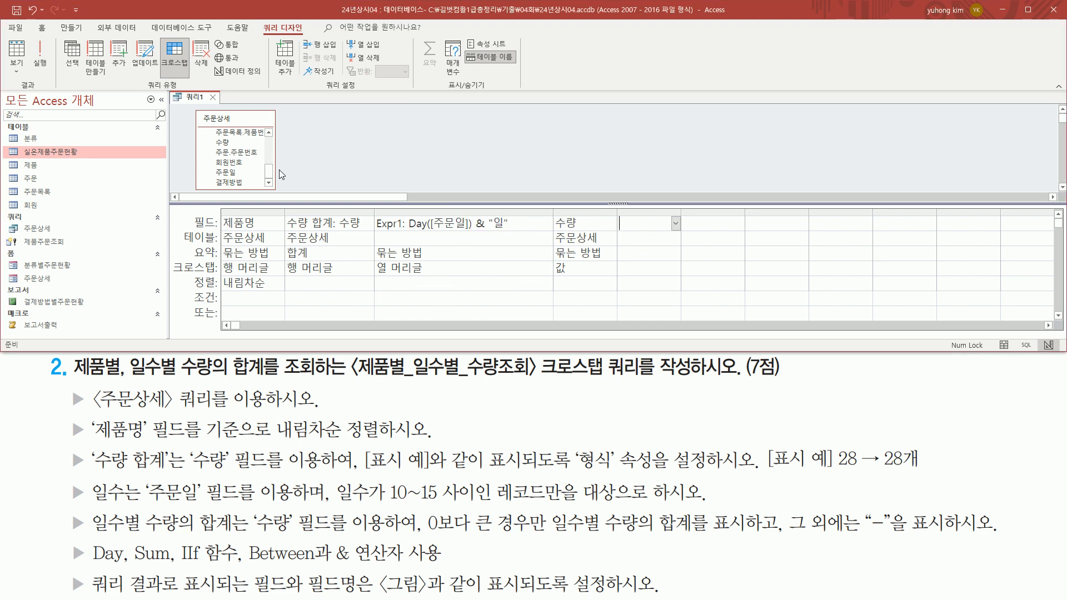
pyautogui.moveTo(228, 173); pyautogui.dragTo(645, 222)
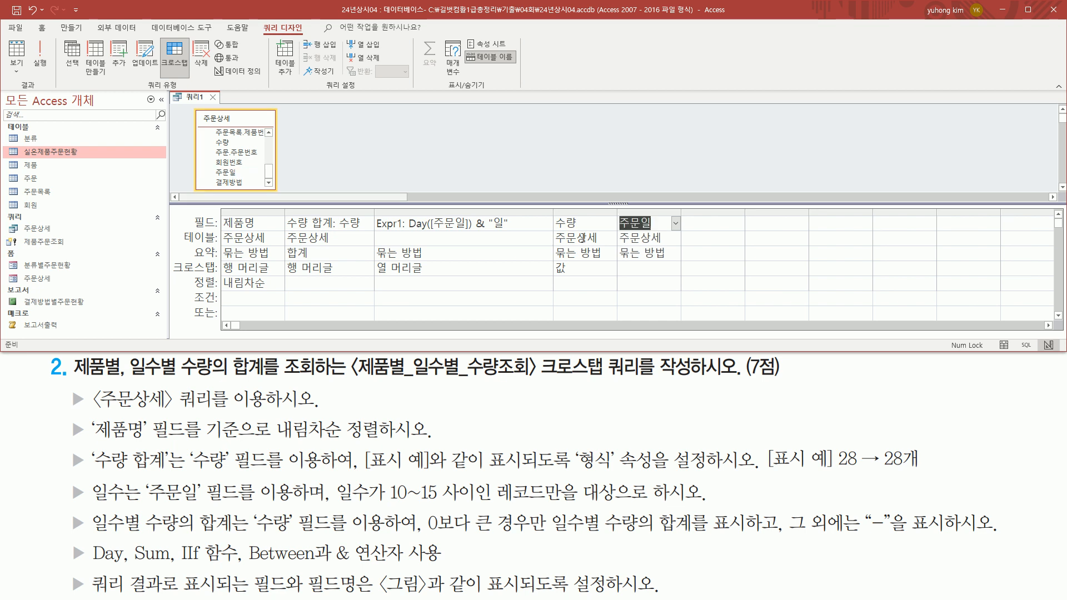
pyautogui.click(654, 224)
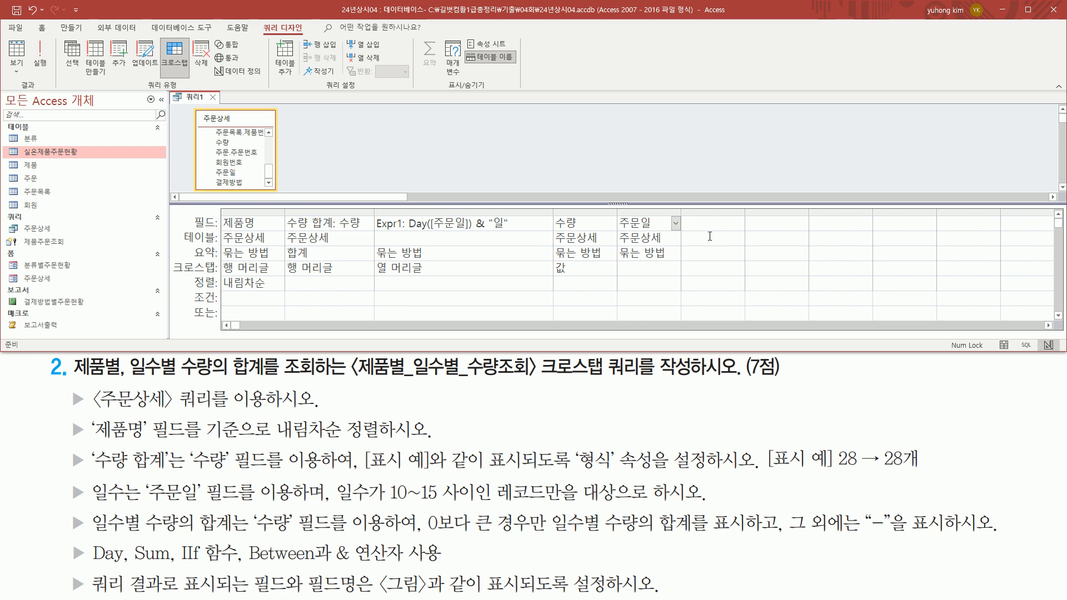
pyautogui.write('day([')
pyautogui.press('Return')
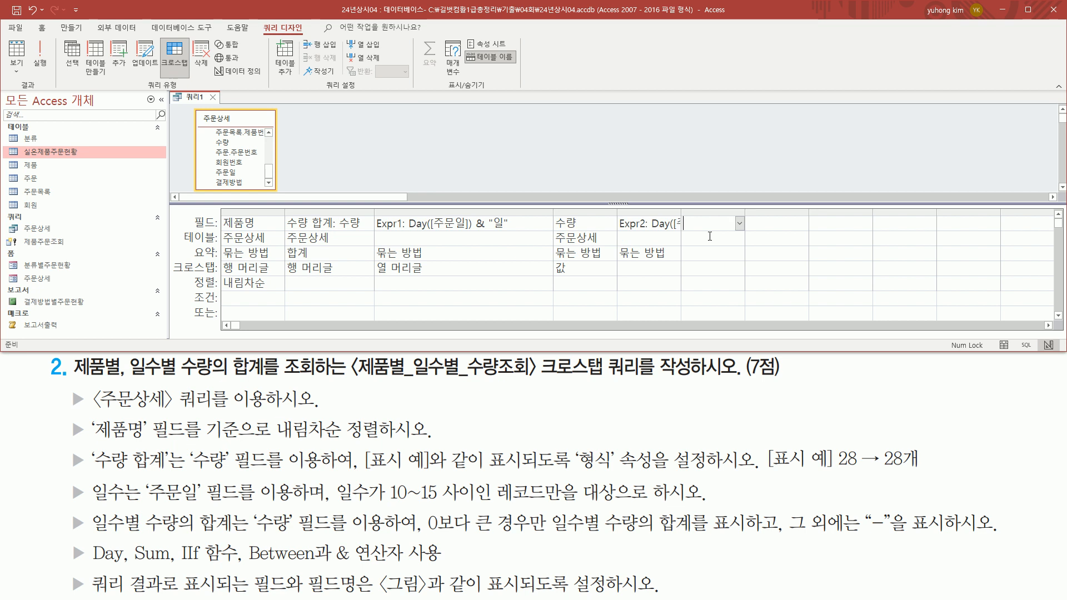
pyautogui.doubleClick(681, 212)
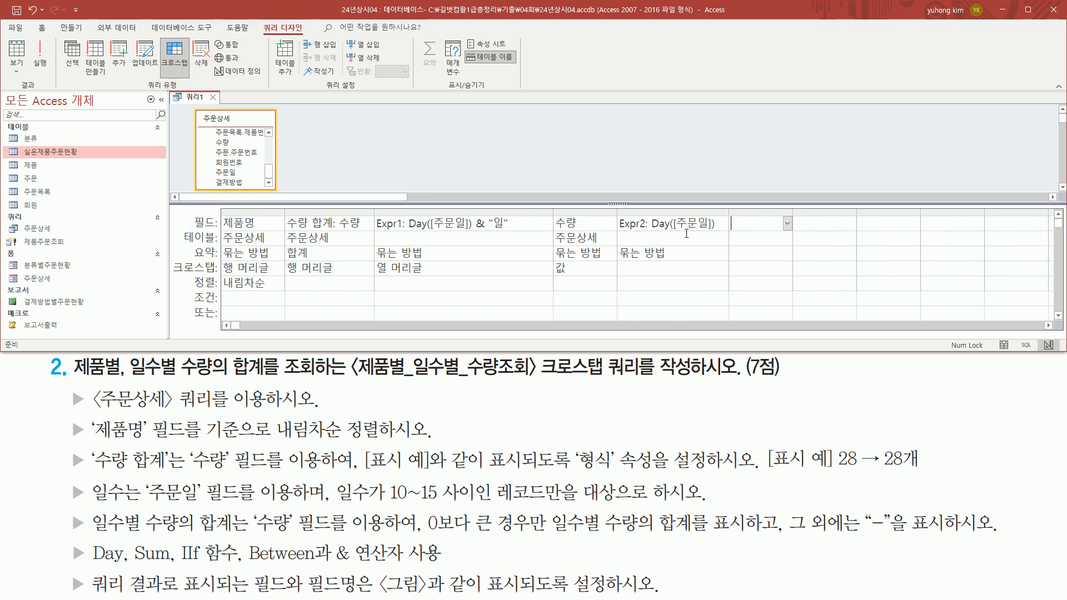
# Set the criteria of the Day([주문일]) column to Between 10 And 15.
pyautogui.moveTo(653, 231); pyautogui.dragTo(711, 230)
pyautogui.moveTo(383, 503); pyautogui.dragTo(474, 504)
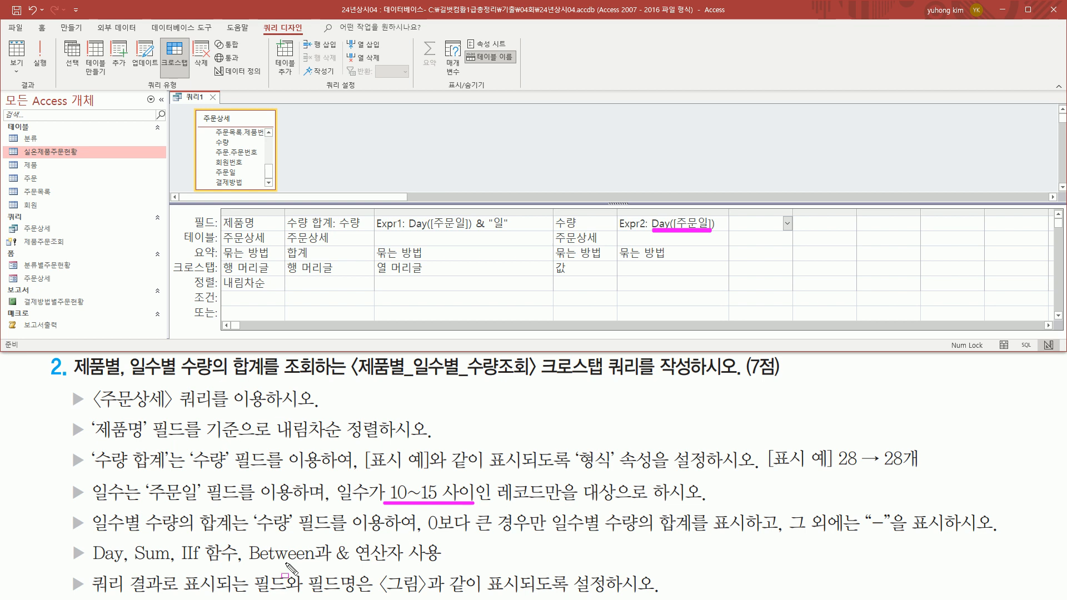
pyautogui.moveTo(244, 564); pyautogui.dragTo(323, 564)
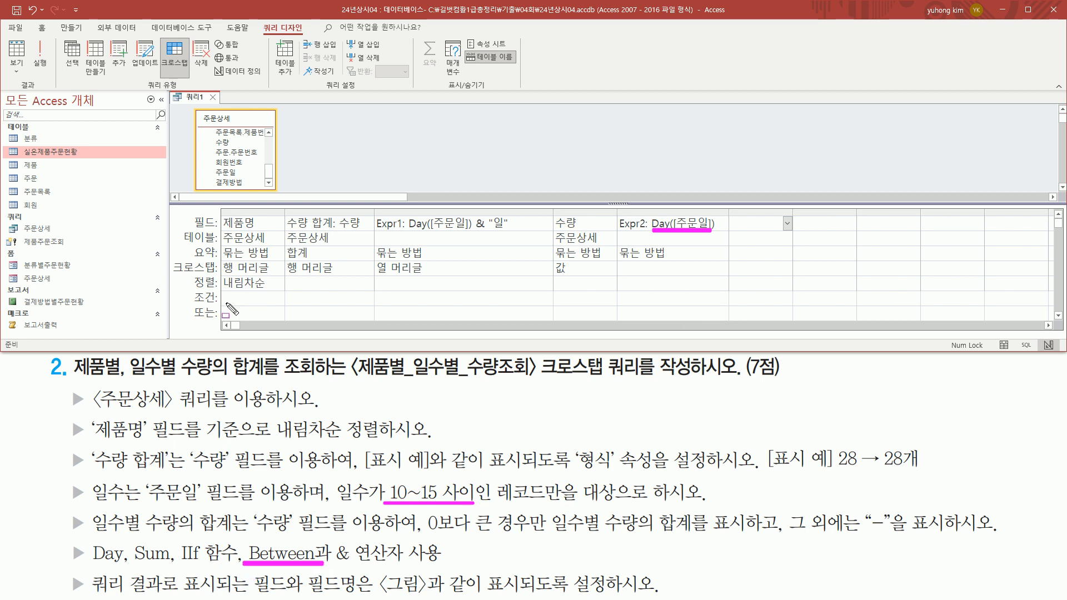
pyautogui.moveTo(193, 290); pyautogui.dragTo(220, 304)
pyautogui.moveTo(618, 308); pyautogui.dragTo(742, 307)
pyautogui.press('Escape')
pyautogui.click(642, 301)
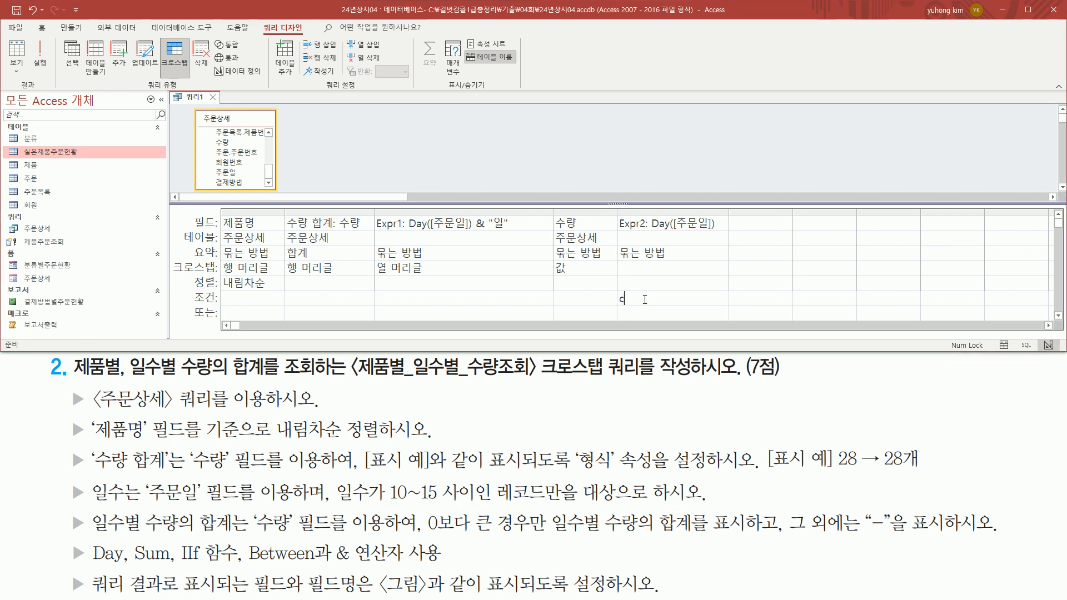
pyautogui.write('between 10 and 15')
pyautogui.press('Tab')
# Set the 요약 option of the Day([주문일]) criteria column to 조건.
pyautogui.moveTo(649, 232)
pyautogui.mouseDown()
pyautogui.moveTo(715, 232)
pyautogui.moveTo(721, 215)
pyautogui.mouseUp()
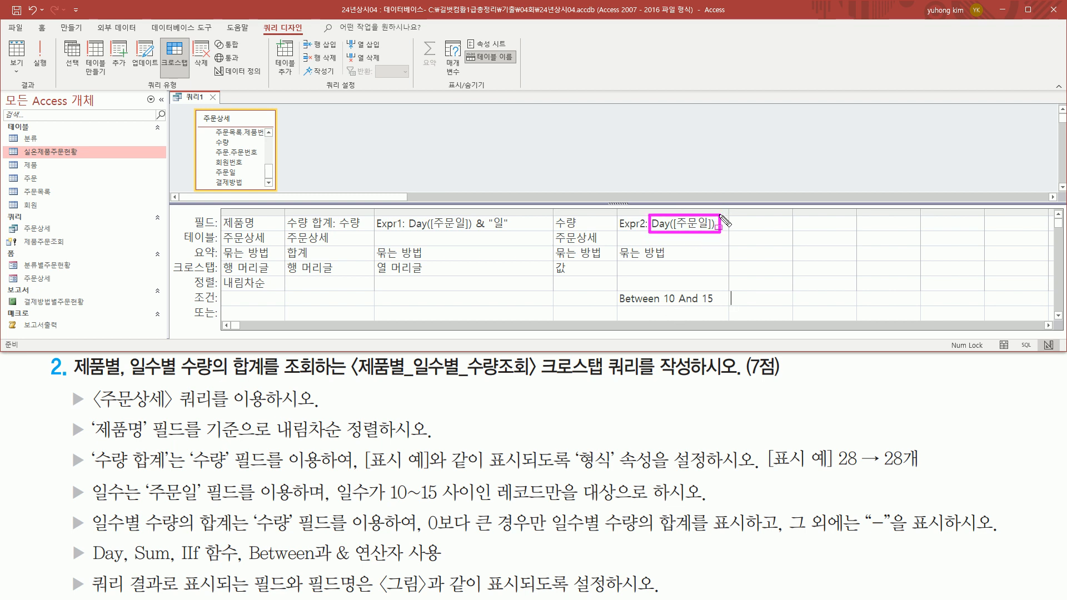
pyautogui.moveTo(619, 289); pyautogui.dragTo(722, 308)
pyautogui.moveTo(620, 260); pyautogui.dragTo(679, 260)
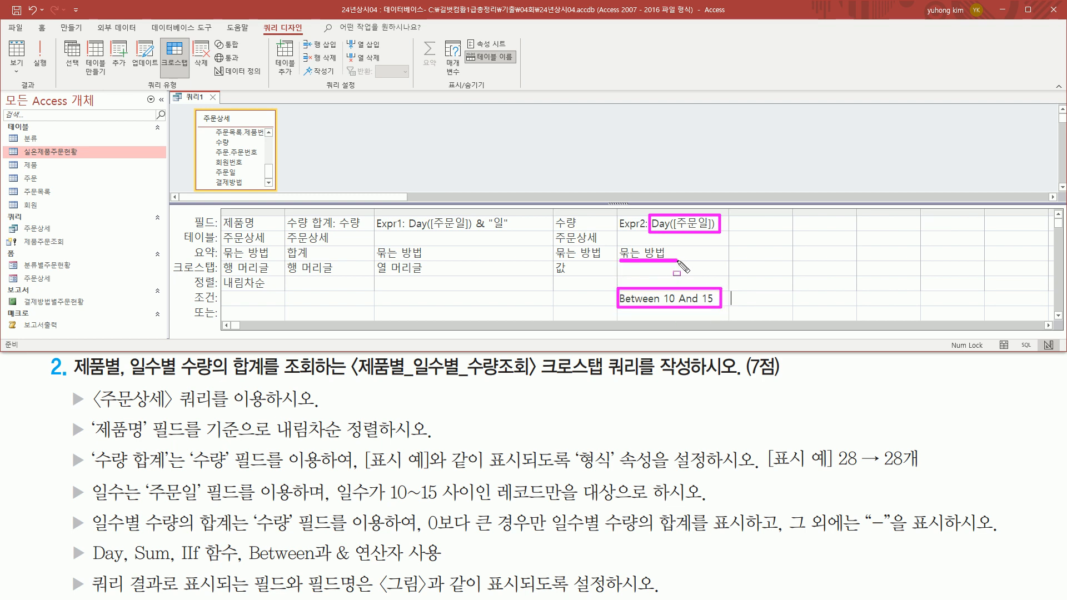
pyautogui.press('Escape')
pyautogui.click(723, 254)
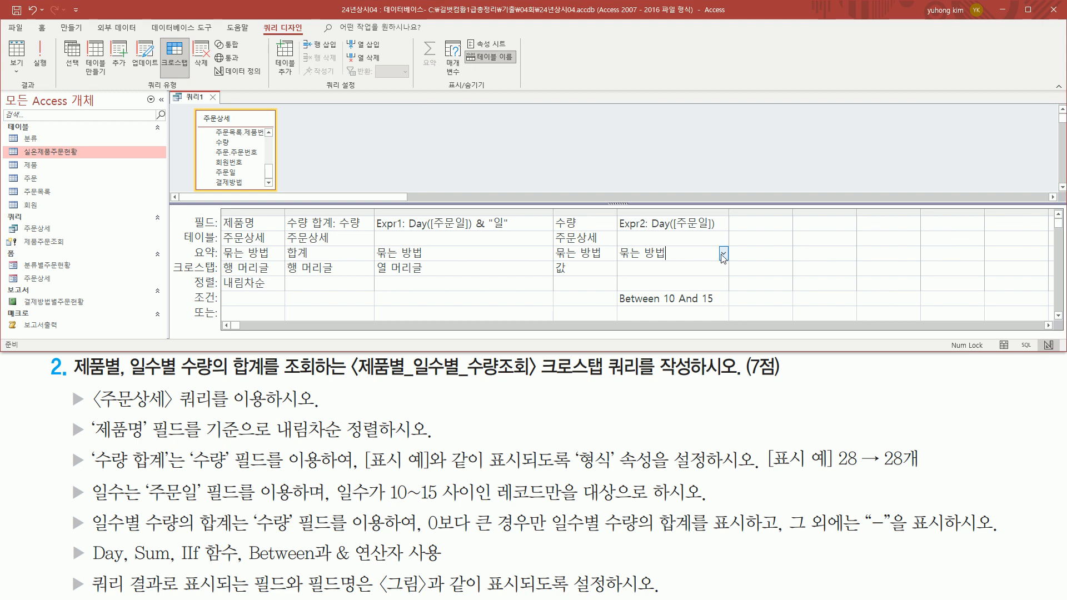
pyautogui.click(723, 255)
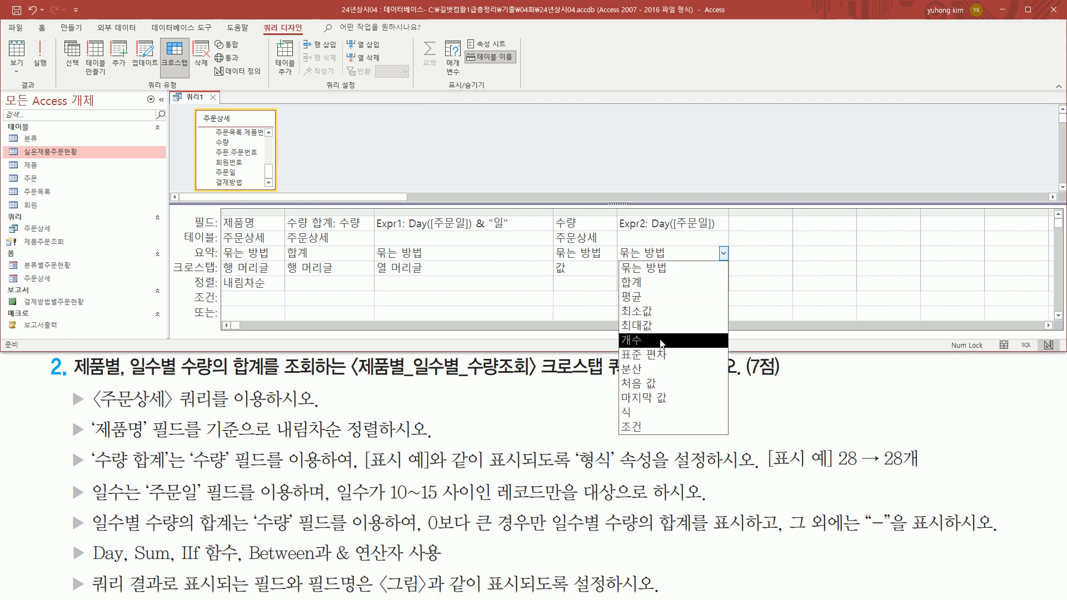
pyautogui.click(656, 427)
pyautogui.click(674, 254)
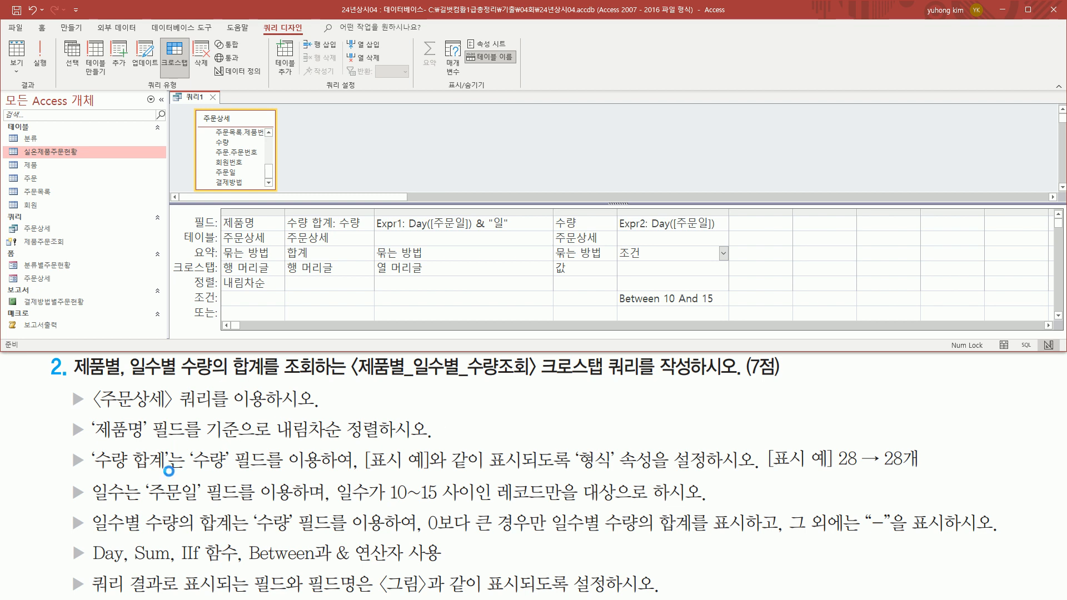
# Read the requirement for the daily 수량 totals, including the 0보다 큰 condition, the "-" alternative, and the Sum and IIf functions.
pyautogui.moveTo(71, 491); pyautogui.dragTo(710, 488)
pyautogui.moveTo(68, 508)
pyautogui.mouseDown()
pyautogui.moveTo(94, 540)
pyautogui.moveTo(235, 537)
pyautogui.mouseUp()
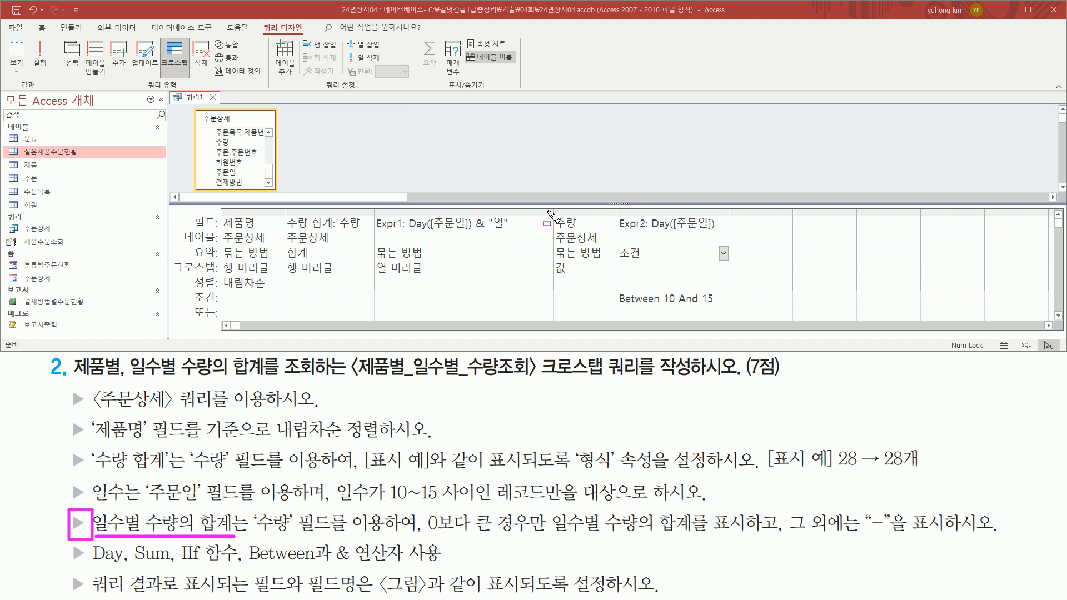
pyautogui.moveTo(554, 208)
pyautogui.mouseDown()
pyautogui.moveTo(596, 286)
pyautogui.moveTo(616, 288)
pyautogui.mouseUp()
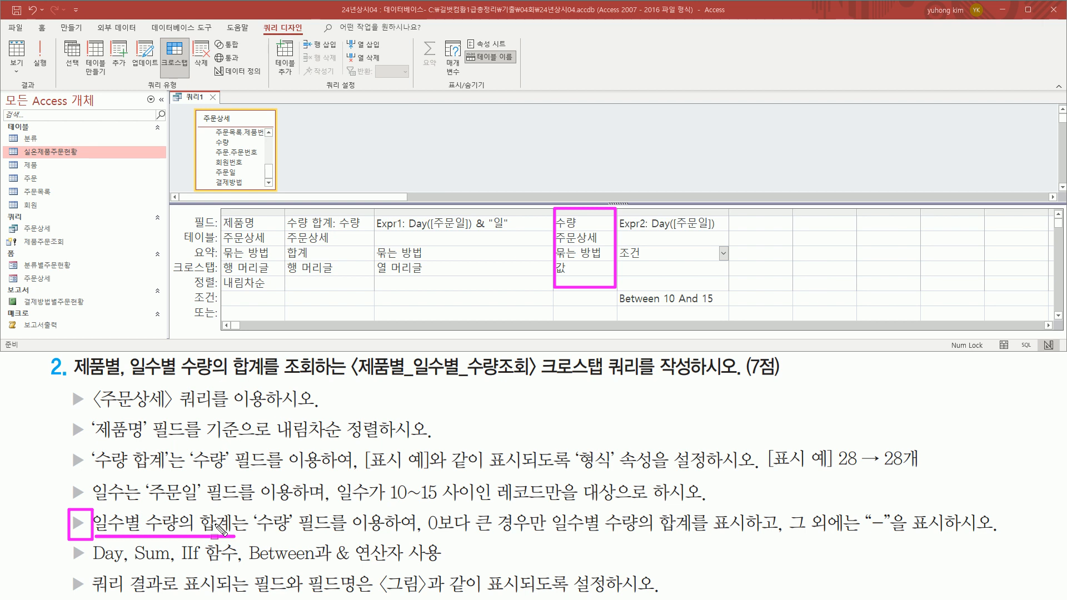
pyautogui.moveTo(248, 509); pyautogui.dragTo(391, 536)
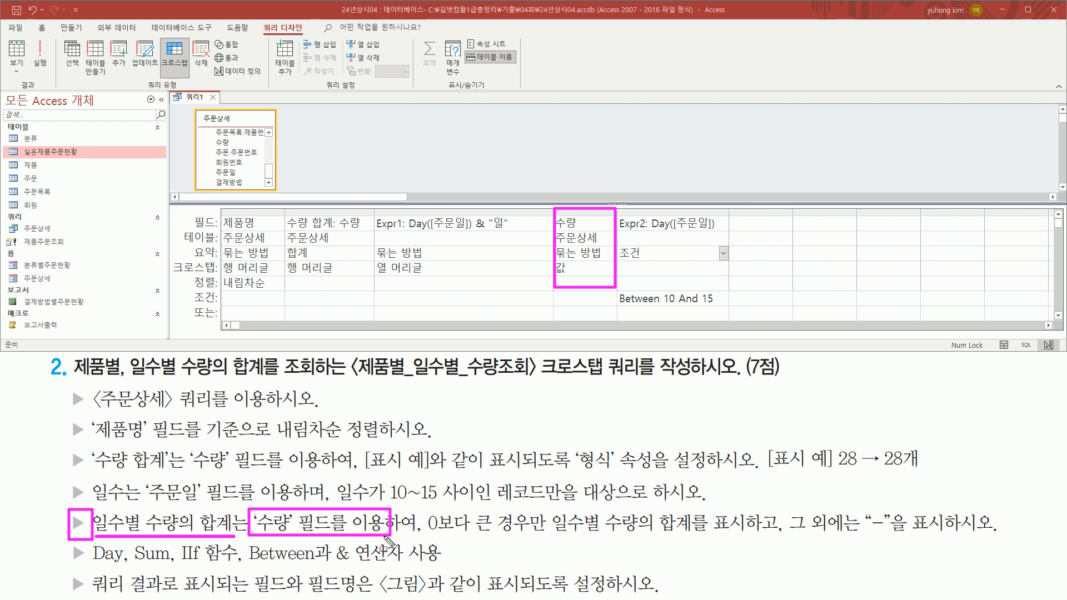
pyautogui.moveTo(426, 534); pyautogui.dragTo(546, 533)
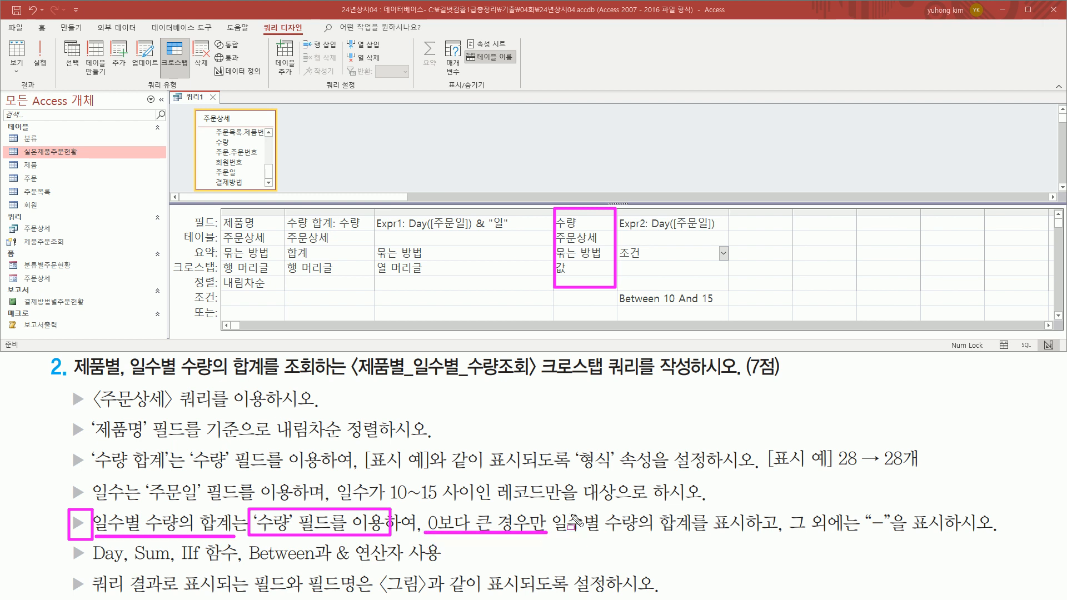
pyautogui.moveTo(605, 512)
pyautogui.mouseDown()
pyautogui.moveTo(614, 532)
pyautogui.moveTo(696, 538)
pyautogui.mouseUp()
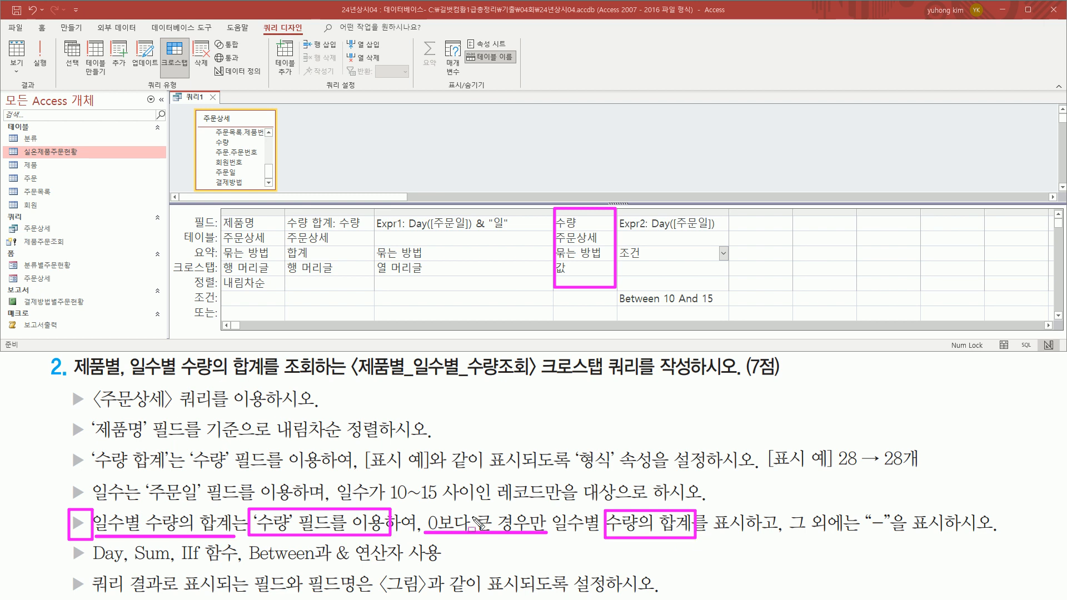
pyautogui.moveTo(786, 533); pyautogui.dragTo(895, 538)
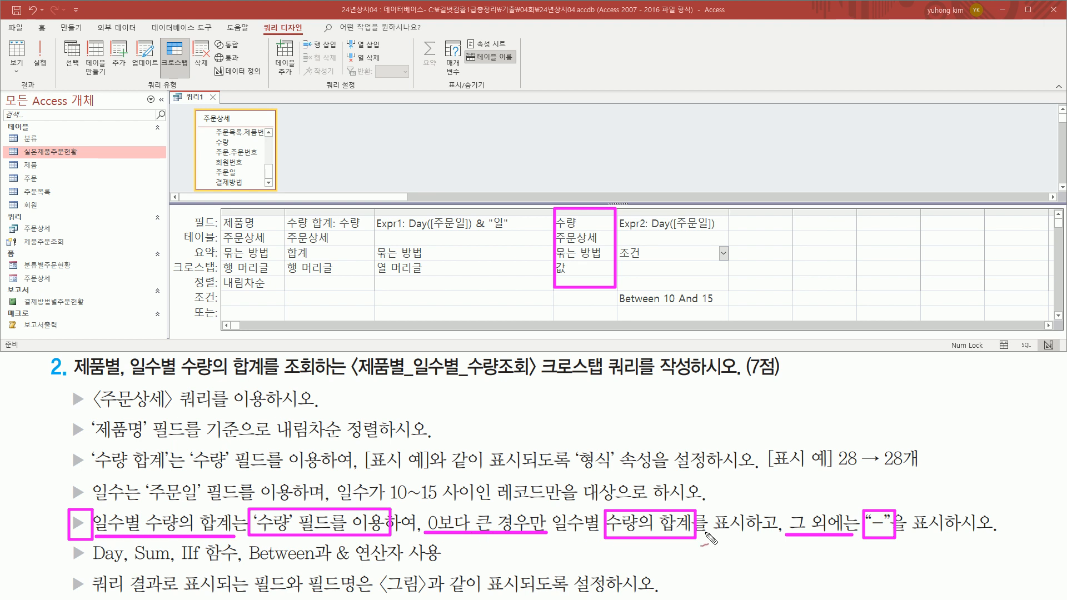
pyautogui.moveTo(640, 502); pyautogui.dragTo(666, 491)
pyautogui.moveTo(877, 501); pyautogui.dragTo(907, 487)
pyautogui.moveTo(183, 563); pyautogui.dragTo(238, 565)
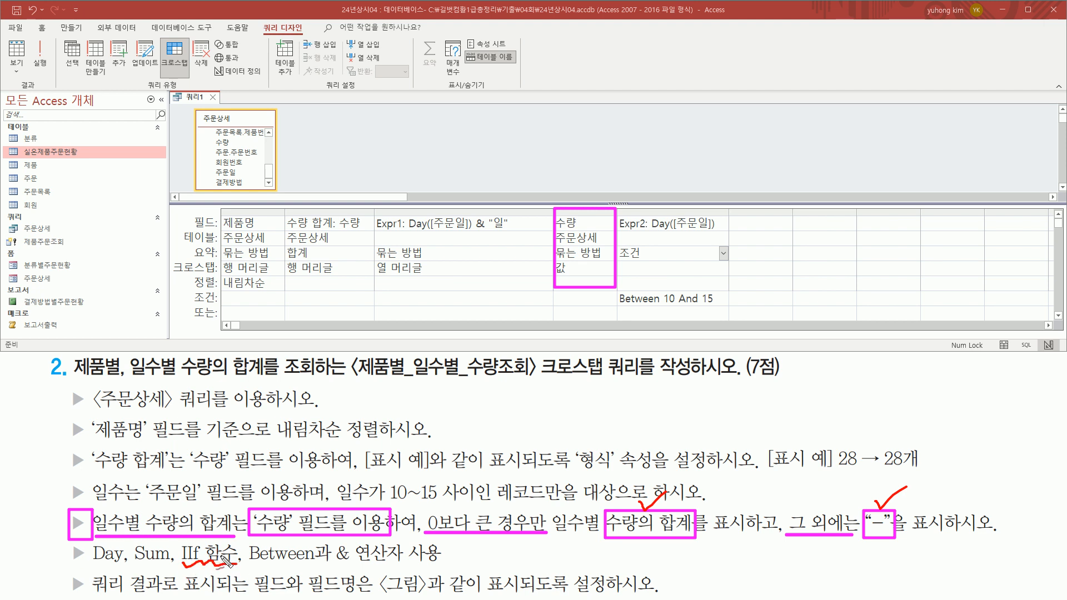
pyautogui.moveTo(533, 538); pyautogui.dragTo(541, 537)
pyautogui.moveTo(132, 564); pyautogui.dragTo(172, 564)
pyautogui.moveTo(481, 539); pyautogui.dragTo(490, 537)
pyautogui.press('Escape')
# Widen the 수량 value column and change its field to Sum([수량]) without an alias.
pyautogui.click(592, 223)
pyautogui.moveTo(618, 212); pyautogui.dragTo(782, 212)
pyautogui.doubleClick(602, 225)
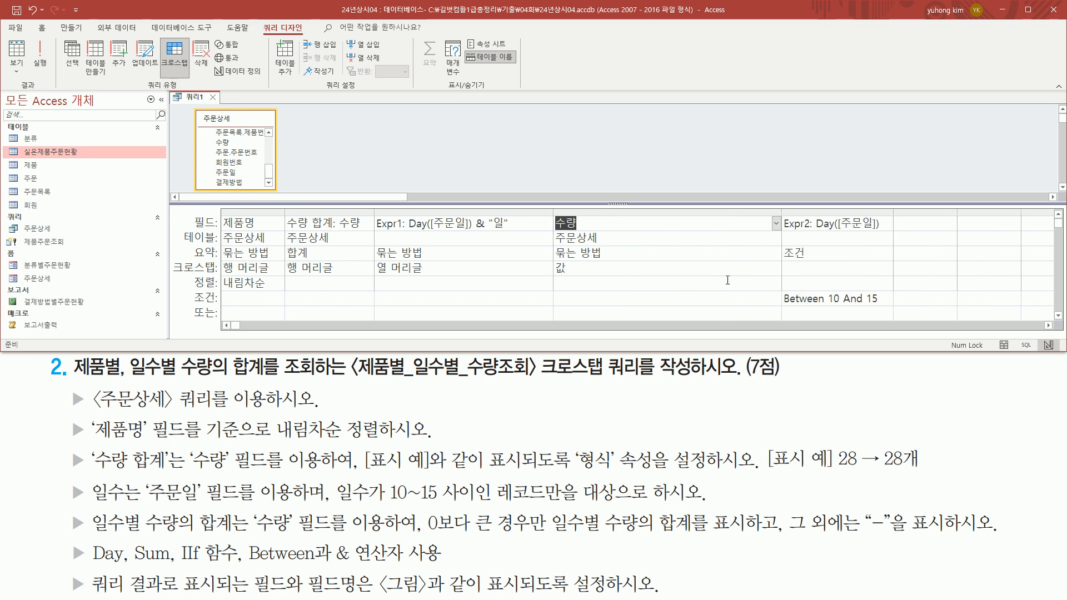
pyautogui.press('Home')
pyautogui.write('sum([')
pyautogui.press('Left')
pyautogui.press('Left')
pyautogui.press('Tab')
pyautogui.hotkey('shift', 'Tab')
pyautogui.press('F2')
pyautogui.press('Home')
pyautogui.press('Delete')
pyautogui.press('Delete')
pyautogui.press('Delete')
pyautogui.press('Delete')
pyautogui.press('Delete')
pyautogui.press('Delete')
pyautogui.press('Delete')
pyautogui.press('Delete')
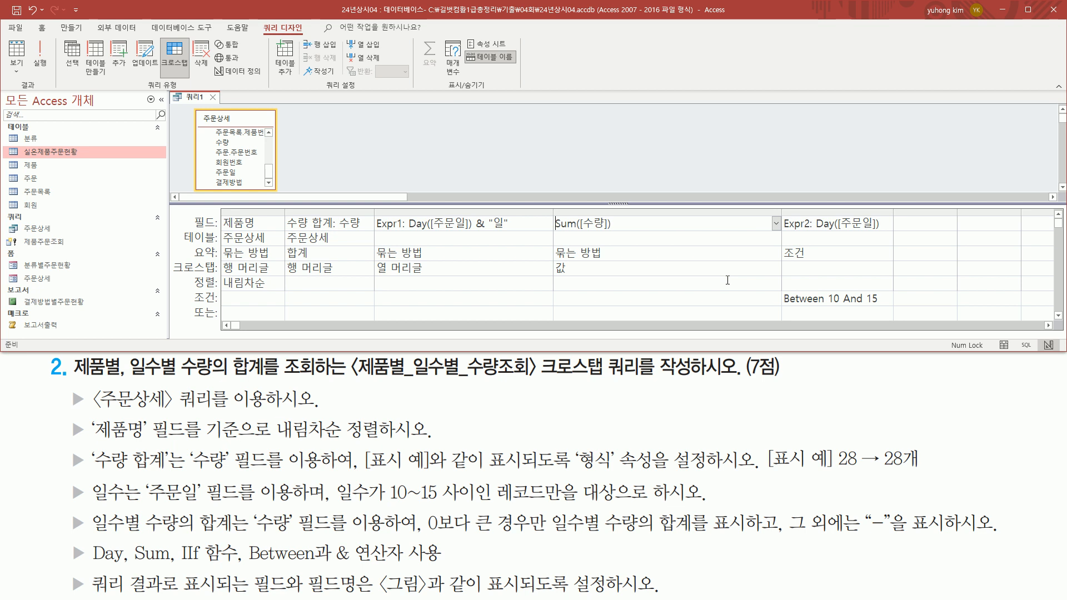
# Begin an IIf expression in the value column with the condition Sum([수량]) >0, copying Sum([수량]) for reuse.
pyautogui.hotkey('shift', 'End')
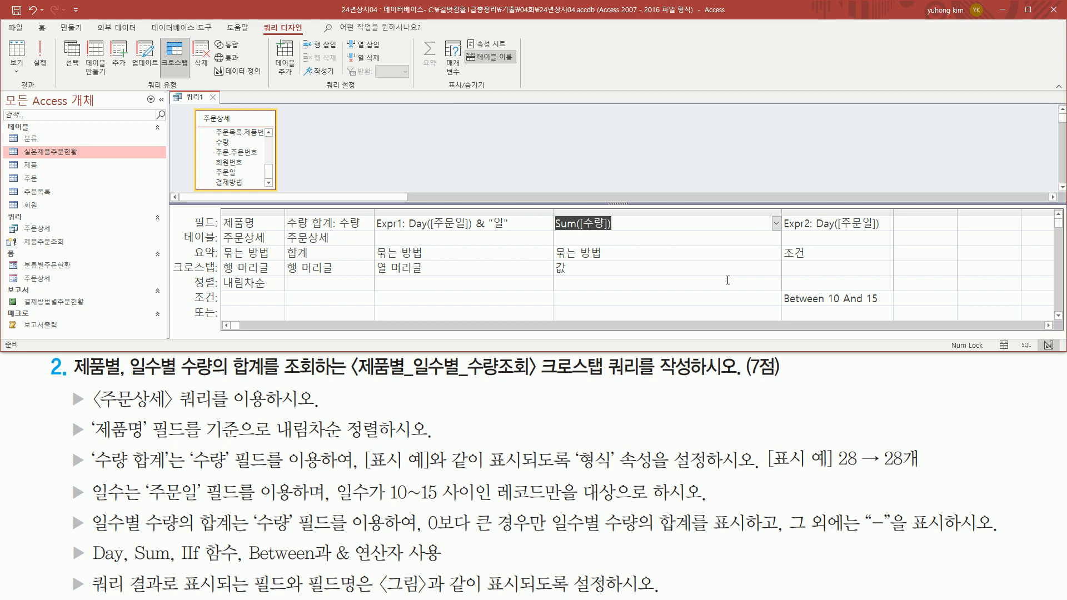
pyautogui.press('Home')
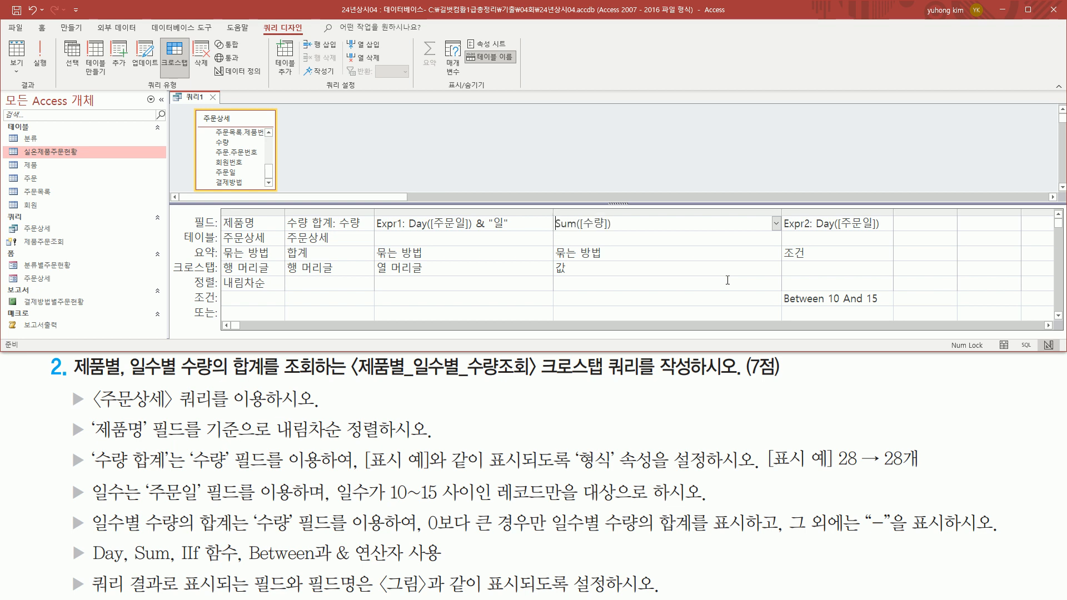
pyautogui.write('iif(')
pyautogui.hotkey('shift', 'End')
pyautogui.hotkey('ctrl', 'c')
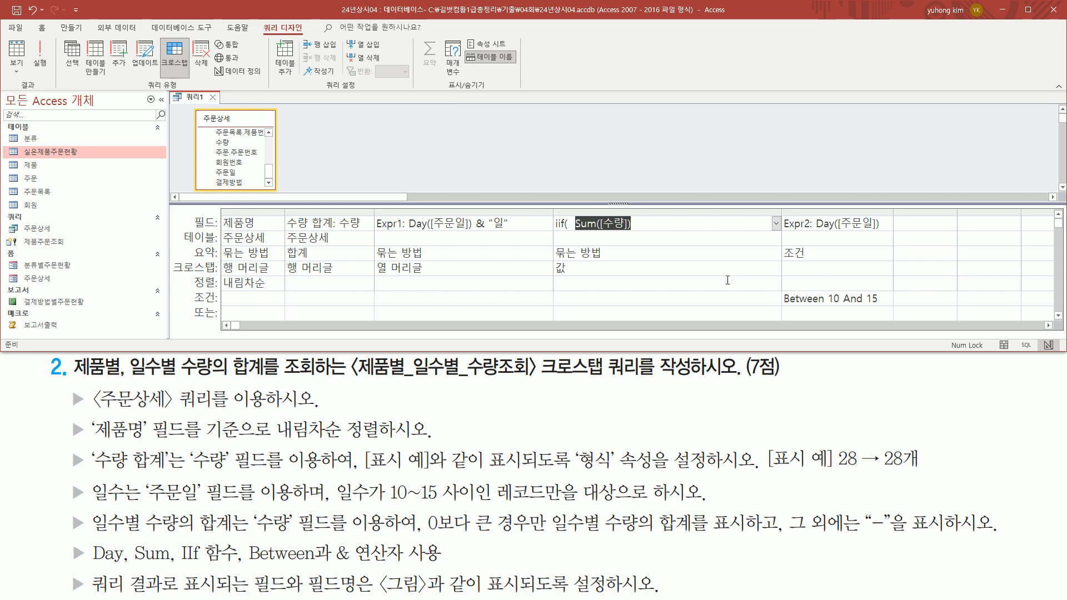
pyautogui.press('End')
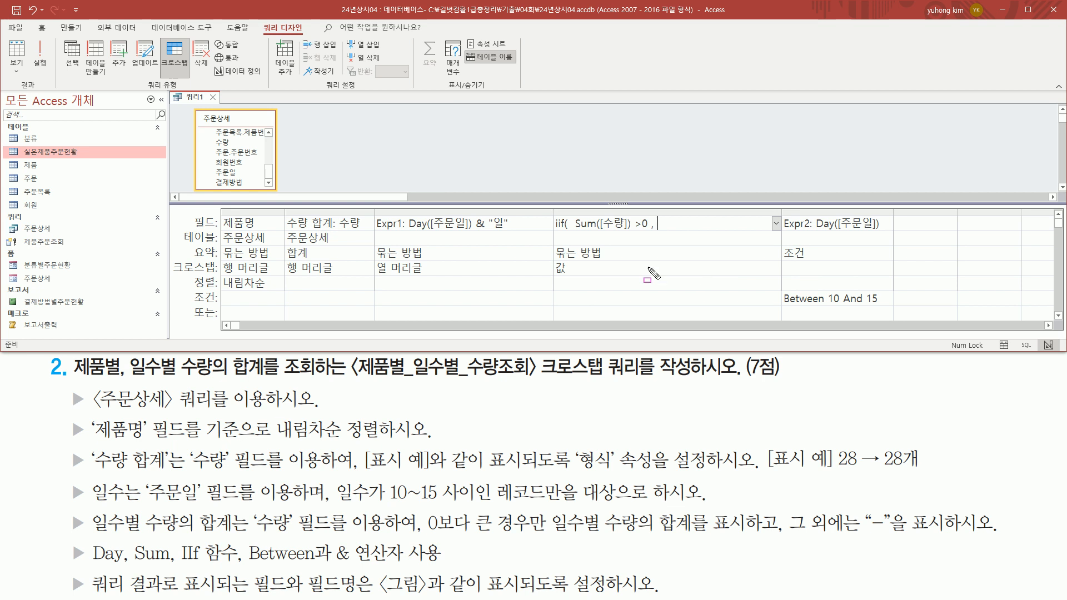
pyautogui.moveTo(572, 233); pyautogui.dragTo(655, 234)
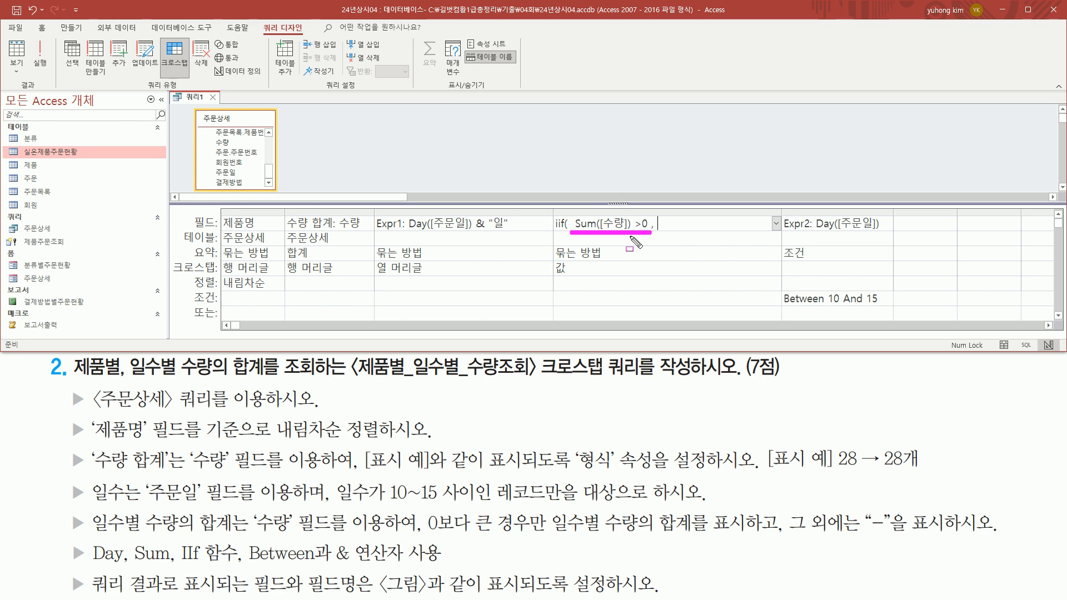
pyautogui.moveTo(418, 532); pyautogui.dragTo(543, 533)
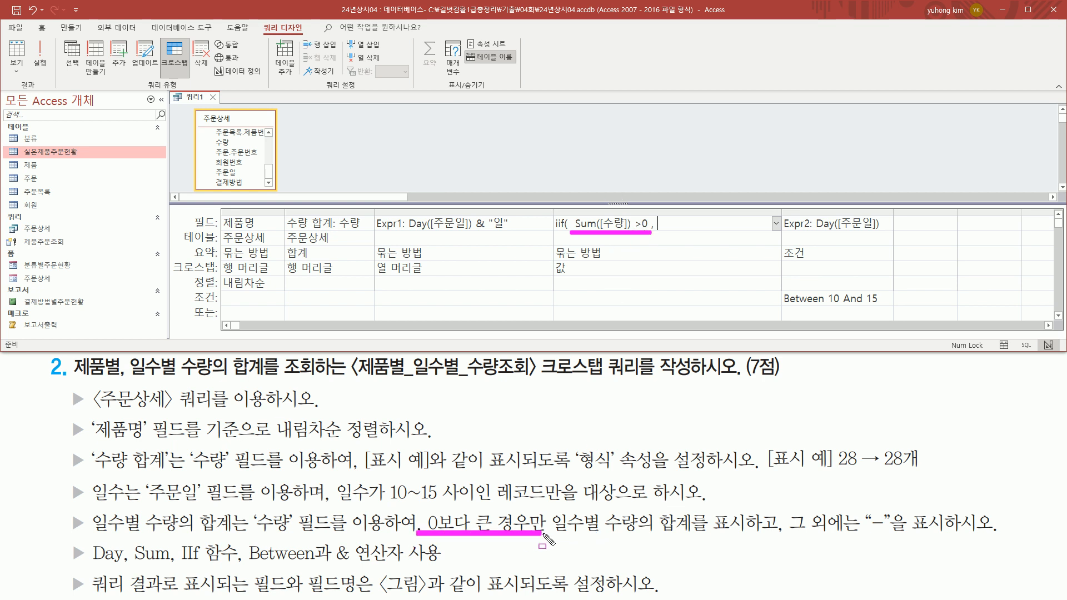
pyautogui.moveTo(605, 511); pyautogui.dragTo(696, 536)
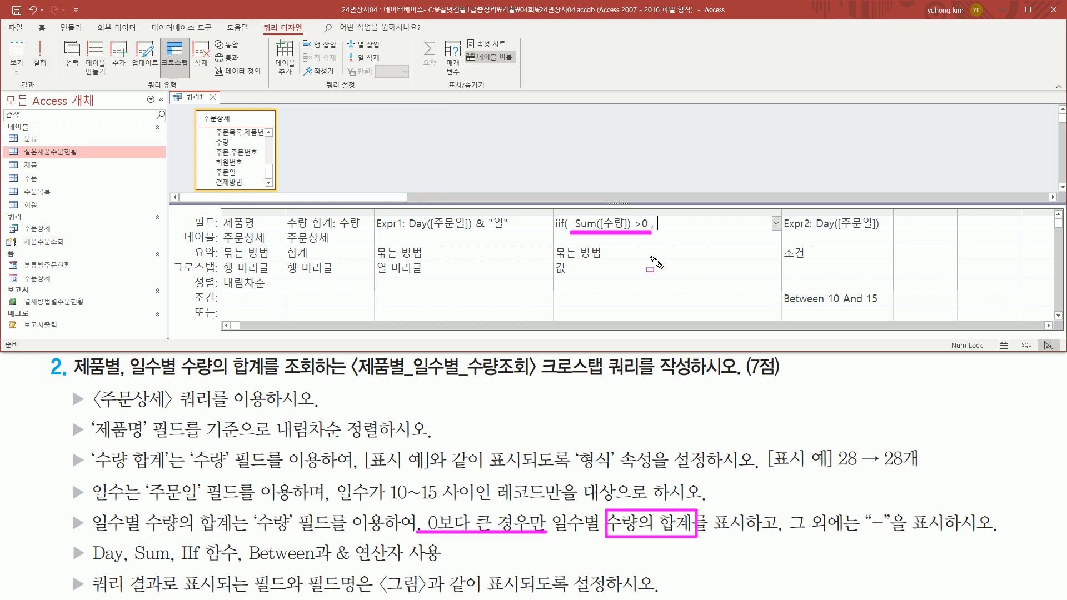
pyautogui.press('Escape')
# Complete the IIf expression with Sum([수량]) as the true result and "-" as the false result.
pyautogui.write(',')
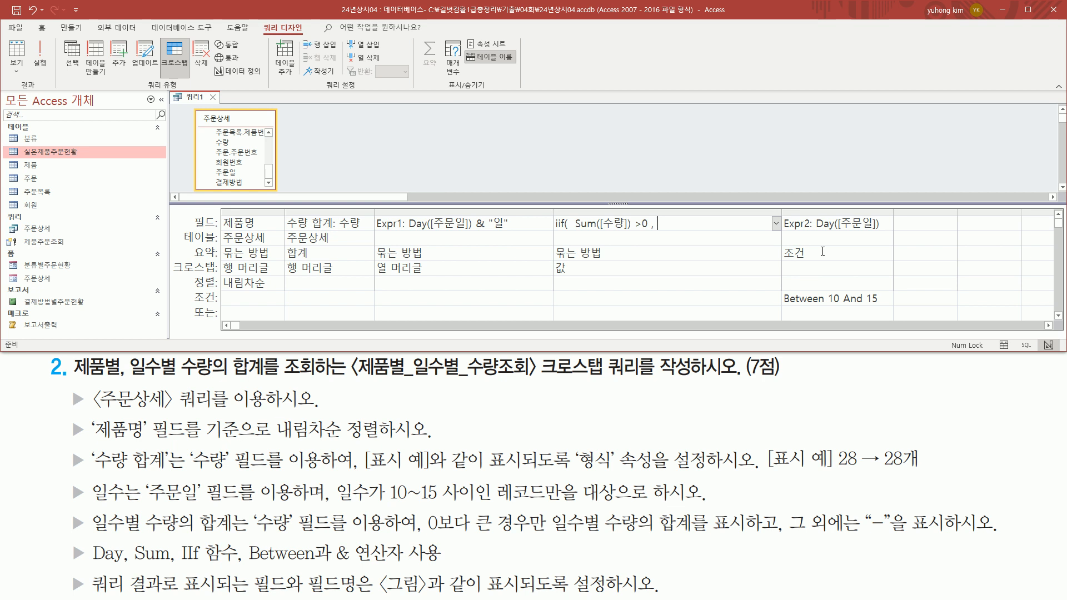
pyautogui.hotkey('ctrl', 'v')
pyautogui.moveTo(571, 233); pyautogui.dragTo(716, 234)
pyautogui.press('Escape')
pyautogui.click(723, 224)
pyautogui.moveTo(571, 233)
pyautogui.mouseDown()
pyautogui.moveTo(648, 233)
pyautogui.moveTo(648, 214)
pyautogui.mouseUp()
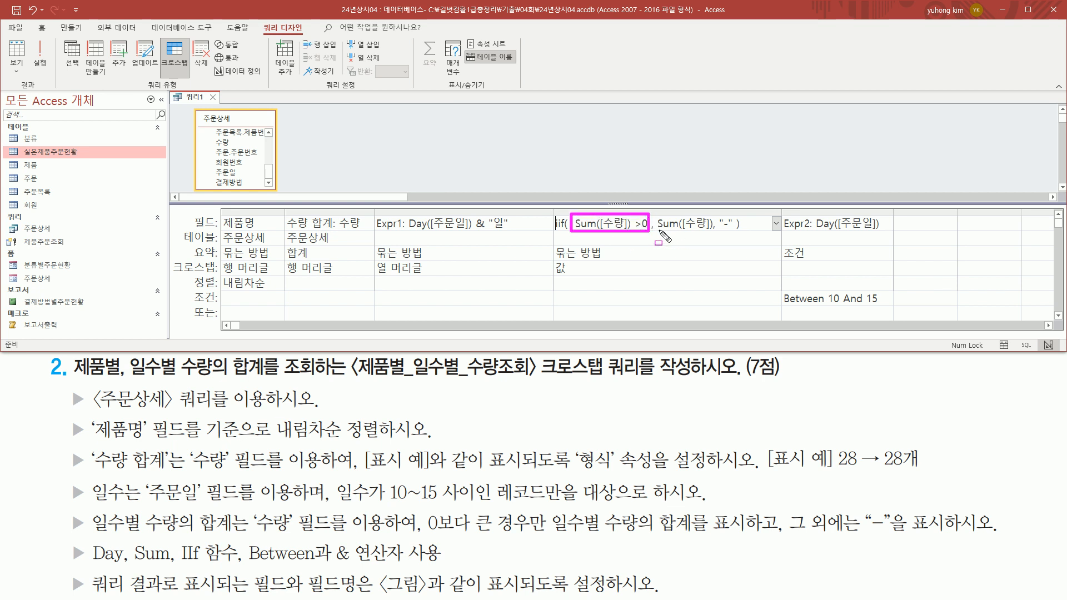
# Confirm the IIf expression in the value column and check its condition and both results.
pyautogui.moveTo(658, 233); pyautogui.dragTo(737, 230)
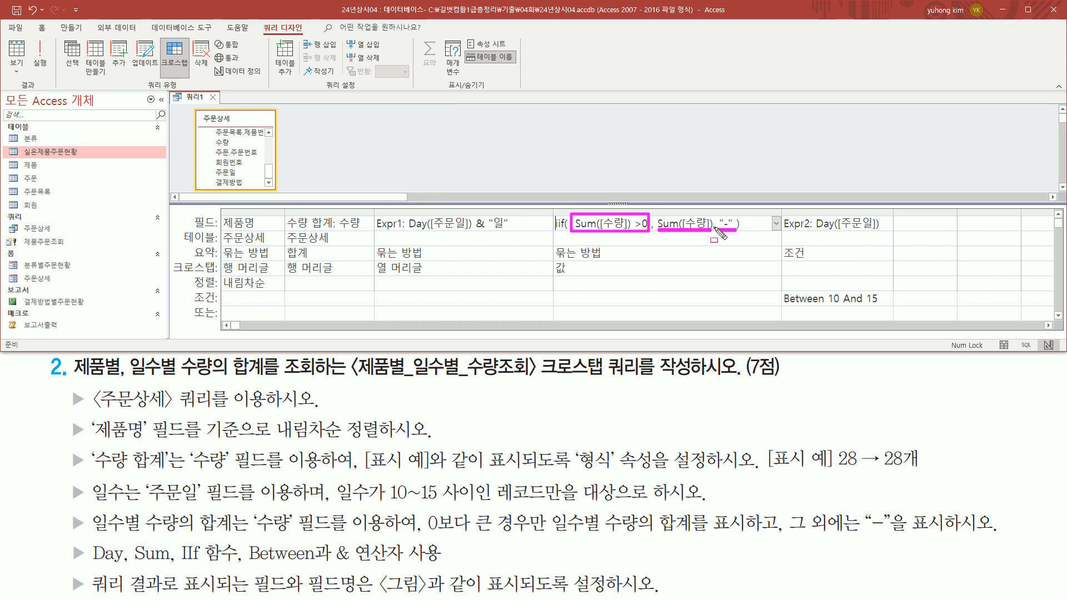
pyautogui.press('Escape')
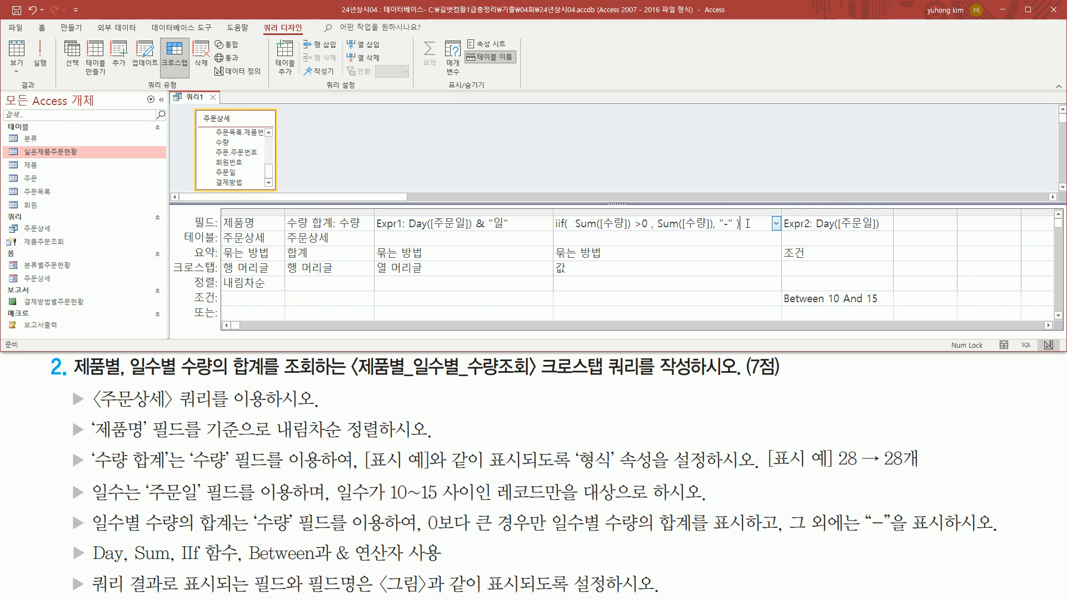
pyautogui.press('Tab')
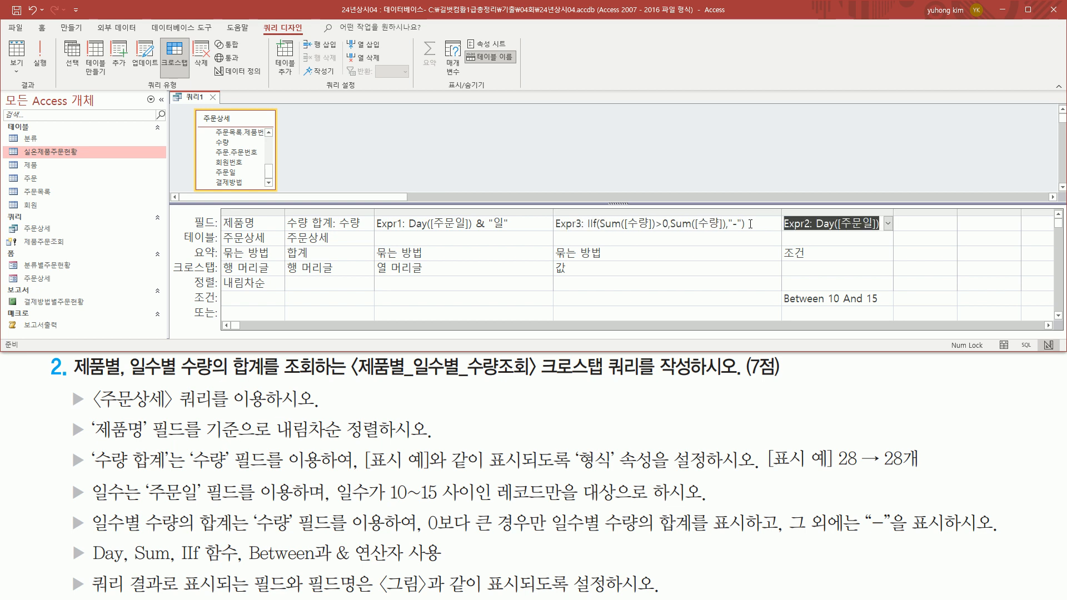
pyautogui.hotkey('ctrl', '2')
pyautogui.moveTo(553, 229); pyautogui.dragTo(581, 229)
pyautogui.press('Escape')
pyautogui.click(606, 224)
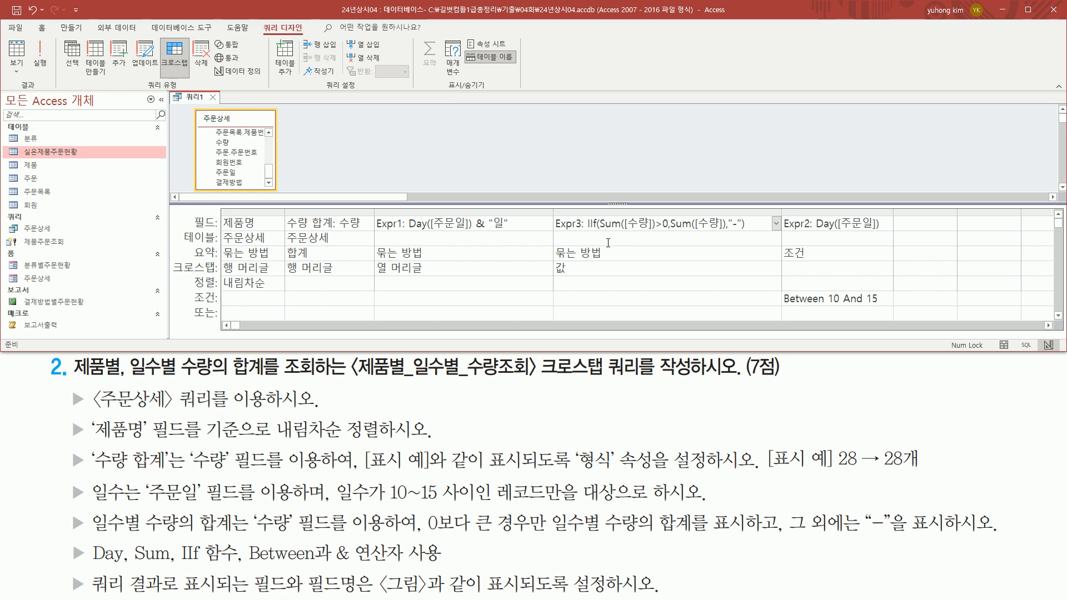
# Set the summary option of the IIf value column to 식.
pyautogui.hotkey('ctrl', '2')
pyautogui.moveTo(580, 234); pyautogui.dragTo(754, 234)
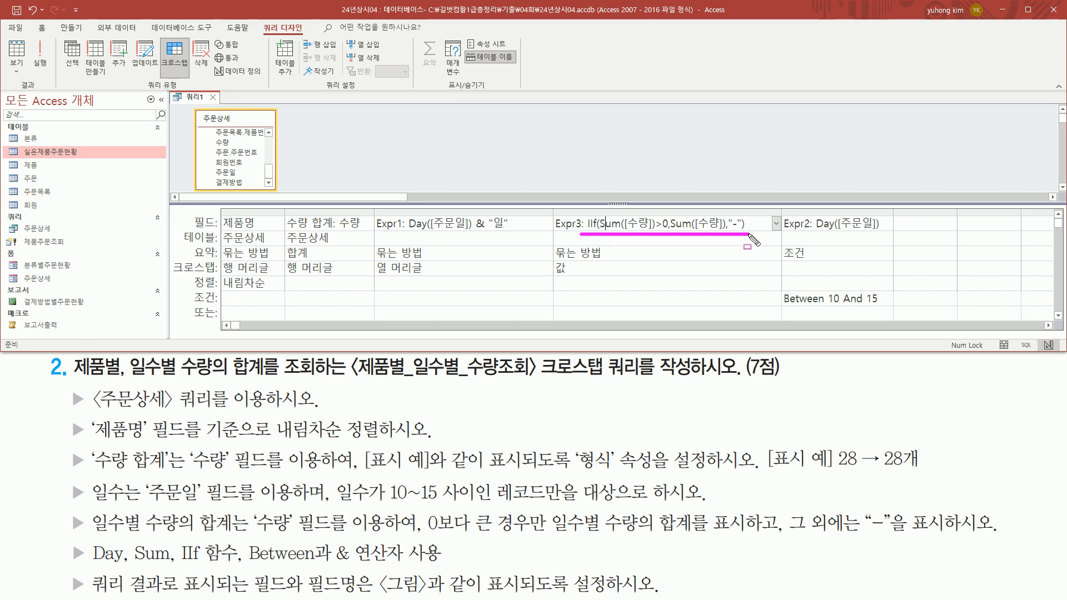
pyautogui.moveTo(554, 260); pyautogui.dragTo(580, 277)
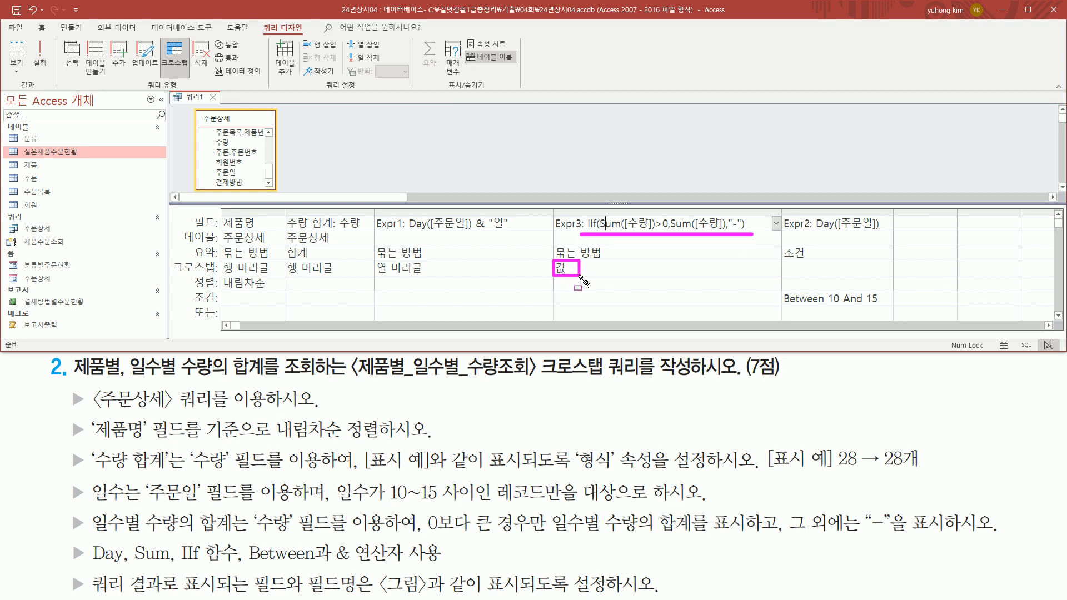
pyautogui.press('Escape')
pyautogui.click(721, 256)
pyautogui.click(776, 253)
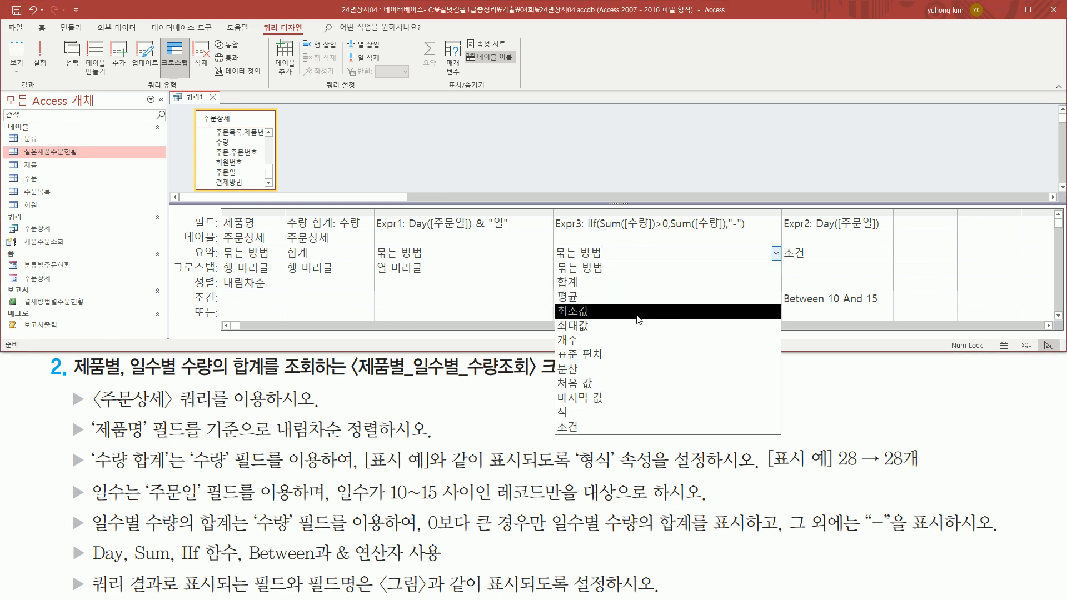
pyautogui.click(617, 412)
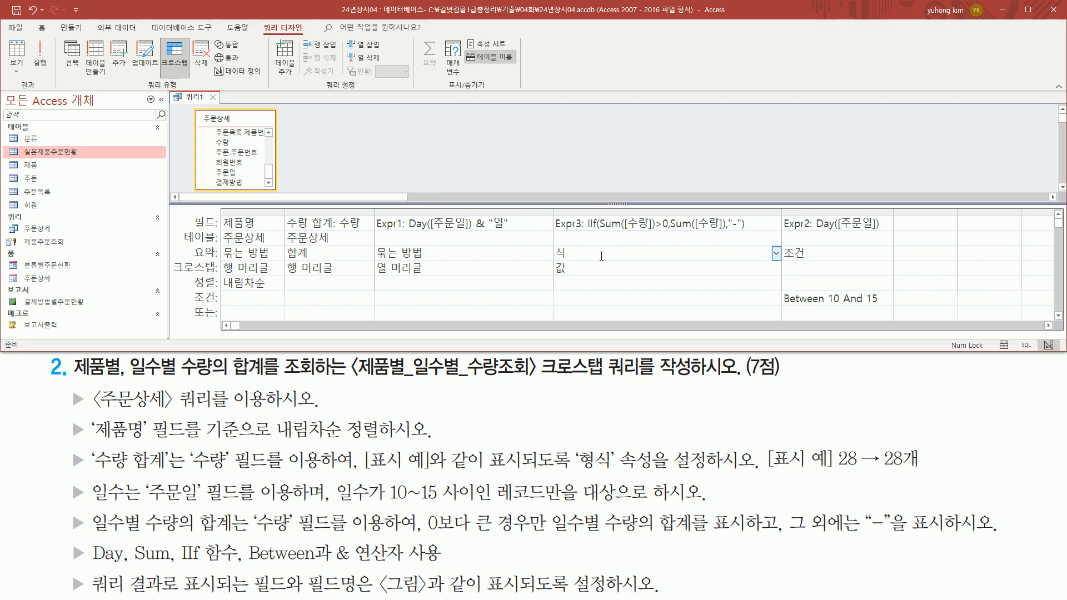
# Check the remaining requirements on functions and result field names, and run the crosstab query.
pyautogui.moveTo(66, 522); pyautogui.dragTo(994, 520)
pyautogui.moveTo(87, 562)
pyautogui.mouseDown()
pyautogui.moveTo(445, 565)
pyautogui.moveTo(398, 554)
pyautogui.moveTo(82, 552)
pyautogui.mouseUp()
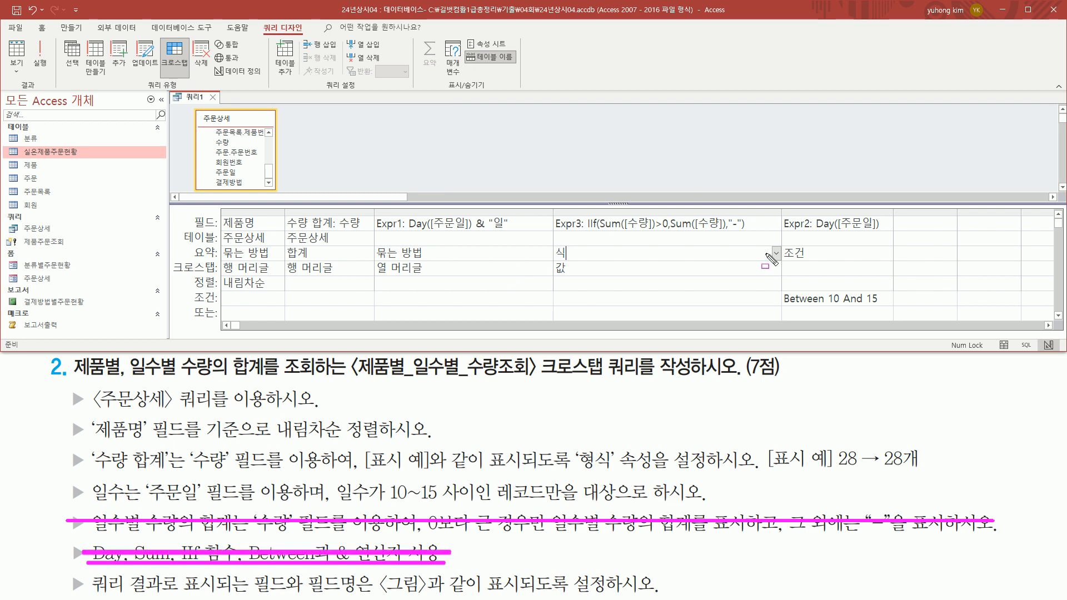
pyautogui.press('Escape')
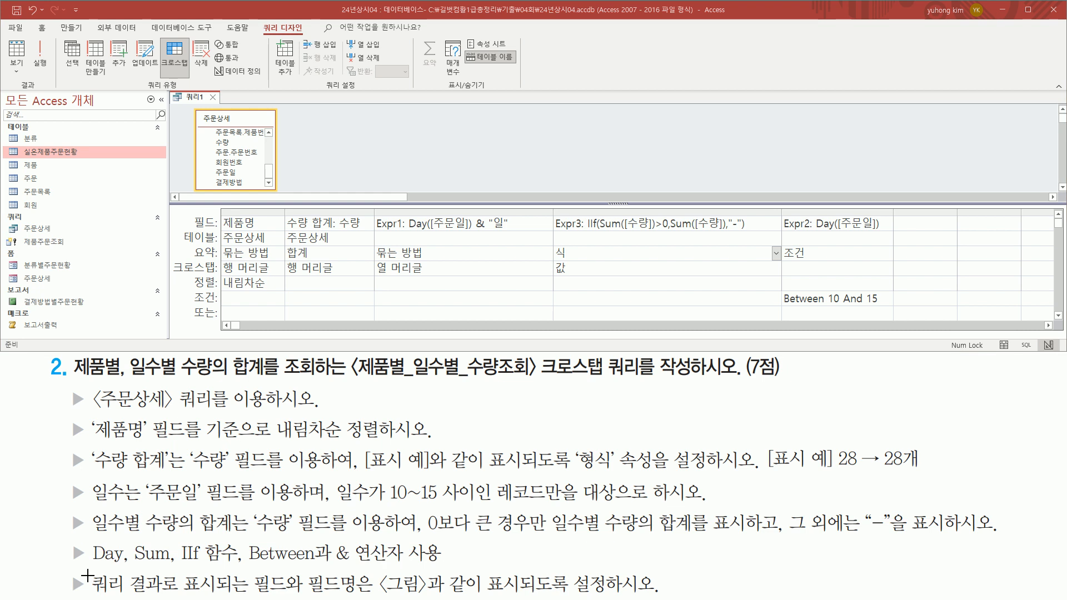
pyautogui.click(88, 571)
pyautogui.moveTo(96, 584); pyautogui.dragTo(669, 597)
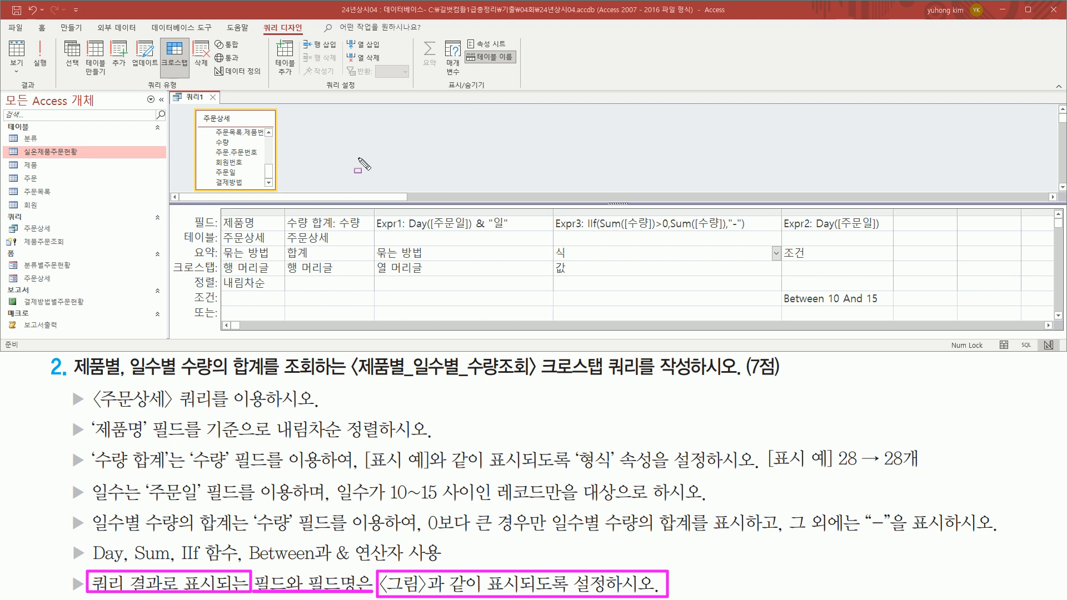
pyautogui.press('Escape')
pyautogui.click(342, 138)
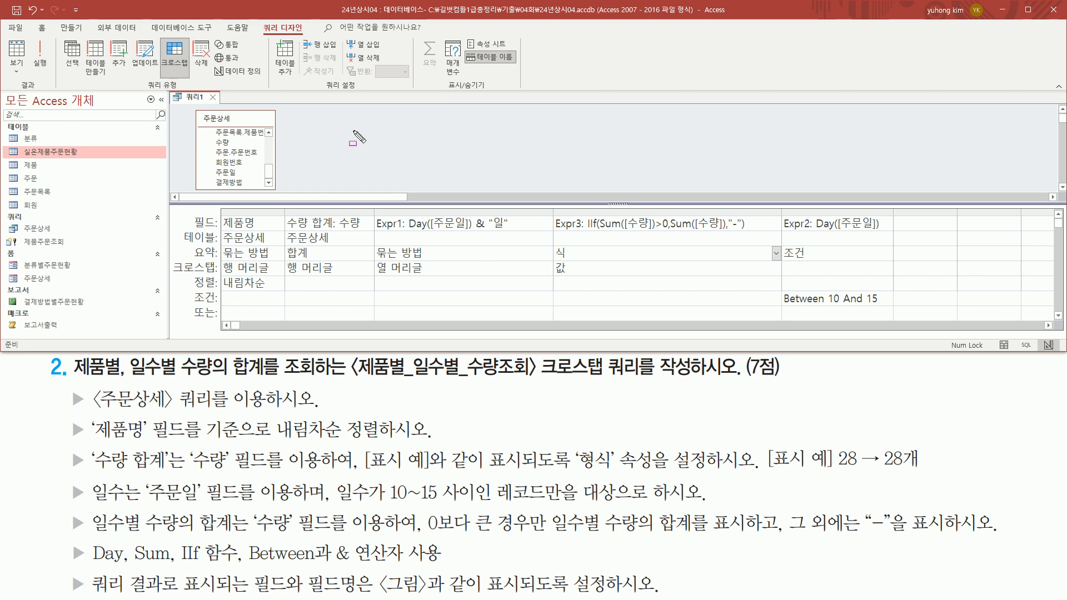
pyautogui.moveTo(260, 20); pyautogui.dragTo(307, 36)
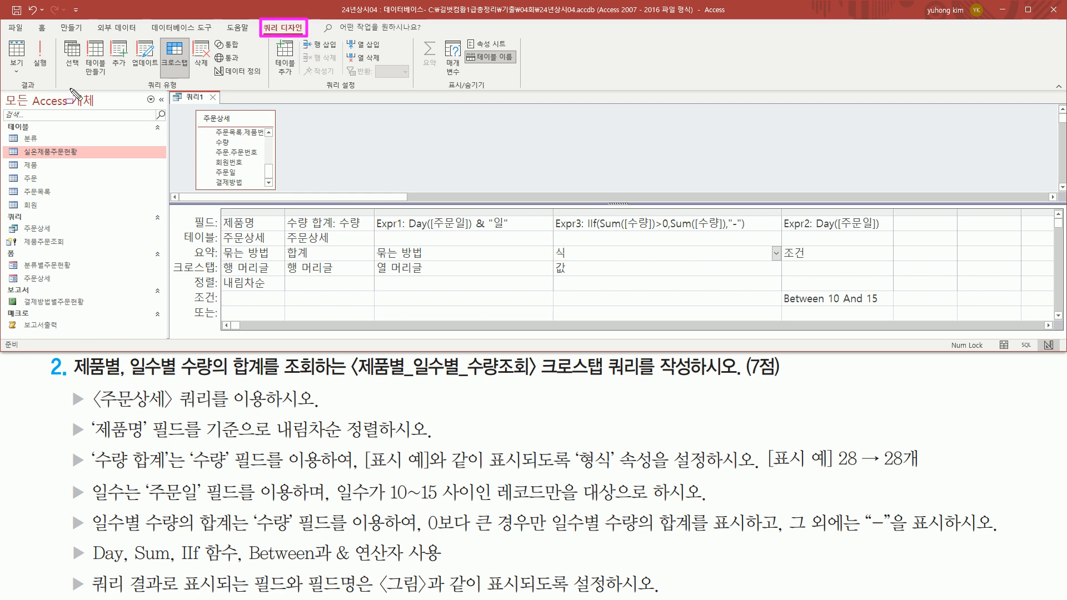
pyautogui.moveTo(14, 89); pyautogui.dragTo(41, 89)
pyautogui.moveTo(34, 34)
pyautogui.mouseDown()
pyautogui.moveTo(33, 67)
pyautogui.moveTo(54, 72)
pyautogui.mouseUp()
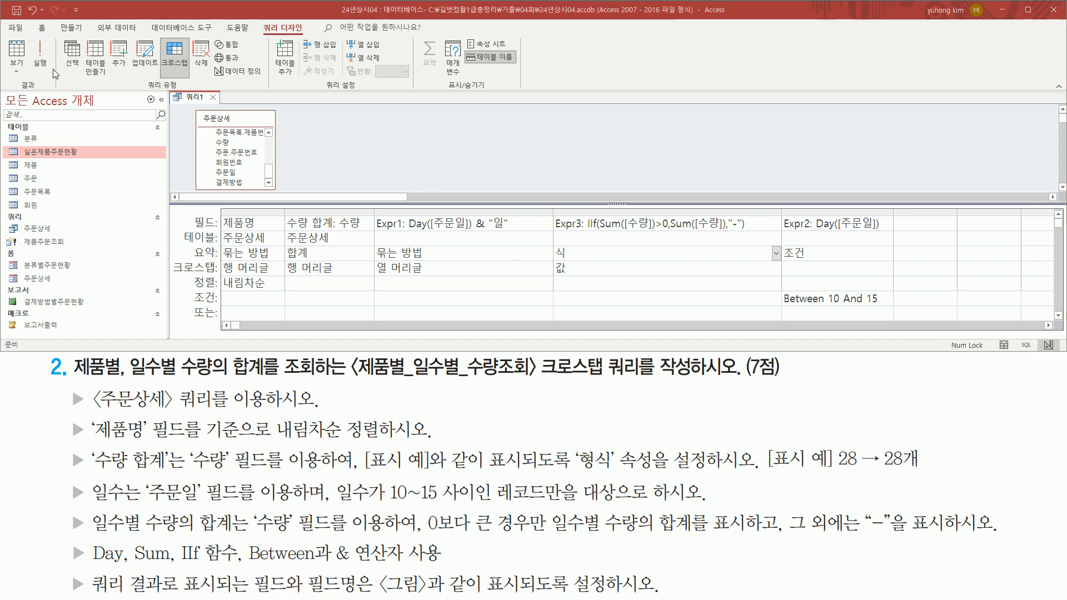
pyautogui.click(48, 66)
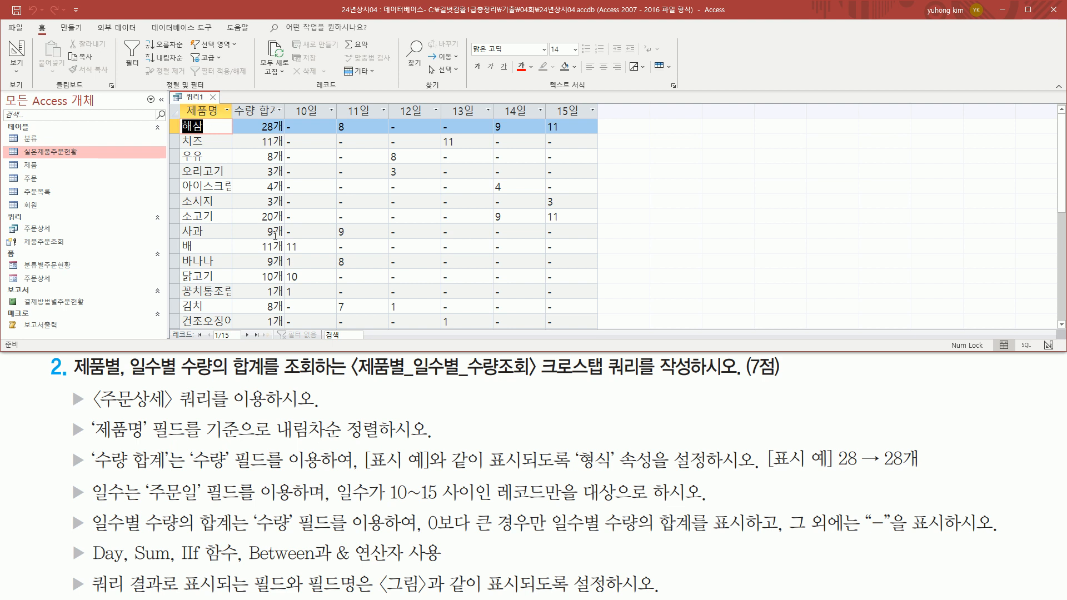
# Widen the 수량 합계 and 제품명 columns of the query results to fit their contents.
pyautogui.moveTo(235, 116); pyautogui.dragTo(285, 117)
pyautogui.press('Escape')
pyautogui.doubleClick(286, 110)
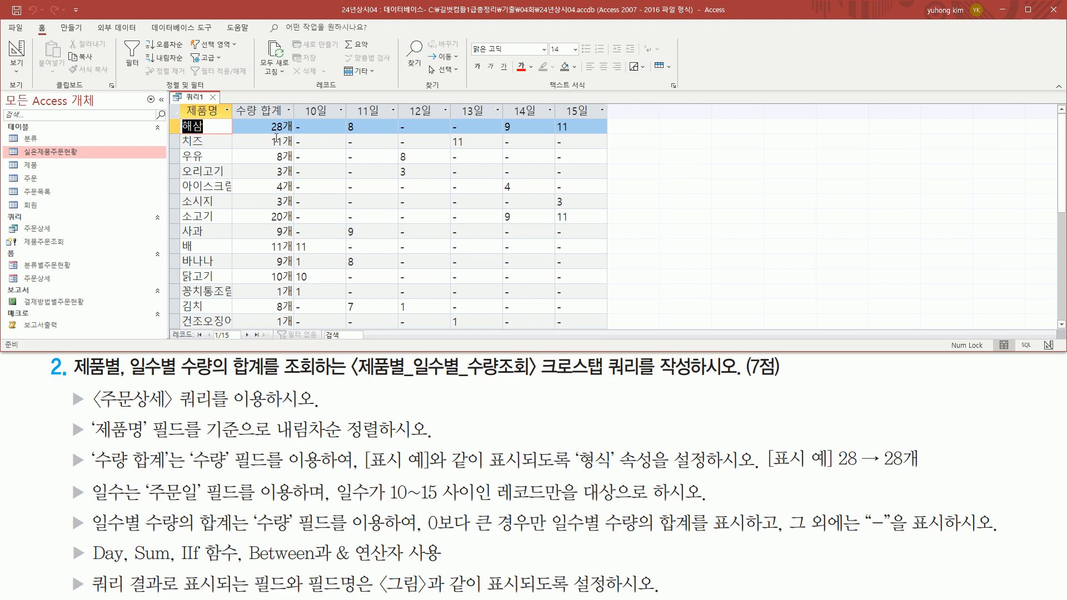
pyautogui.moveTo(181, 191); pyautogui.dragTo(229, 191)
pyautogui.moveTo(179, 300); pyautogui.dragTo(231, 299)
pyautogui.moveTo(231, 101); pyautogui.dragTo(231, 119)
pyautogui.press('Escape')
pyautogui.doubleClick(231, 109)
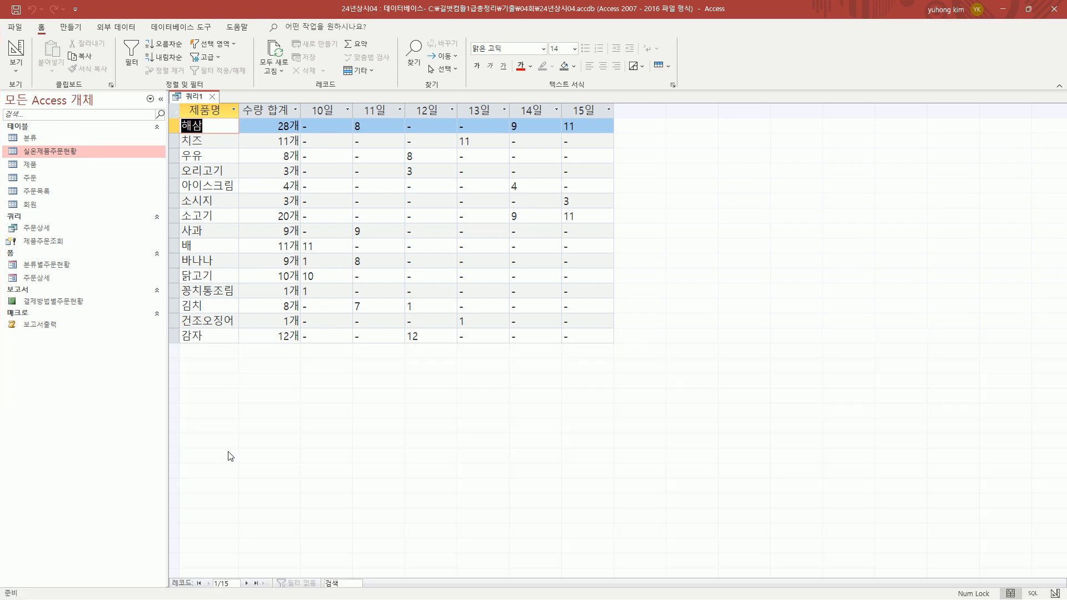
# Examine the query results: record count, field names, 제품명 order, 수량 합계 format and the daily totals.
pyautogui.moveTo(170, 576); pyautogui.dragTo(374, 594)
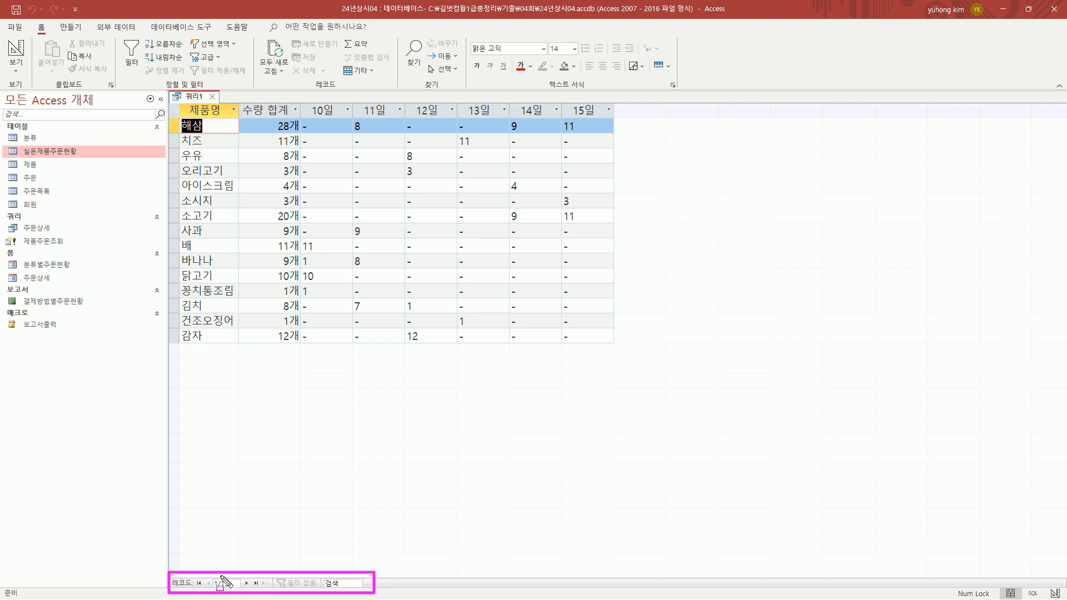
pyautogui.moveTo(180, 103)
pyautogui.mouseDown()
pyautogui.moveTo(238, 120)
pyautogui.moveTo(614, 118)
pyautogui.mouseUp()
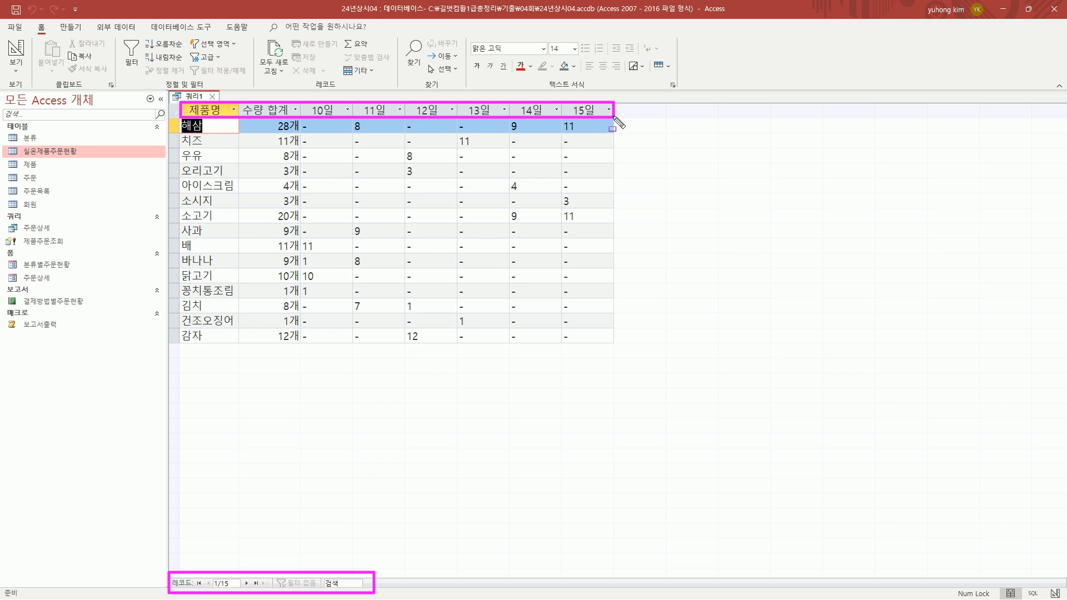
pyautogui.moveTo(175, 118)
pyautogui.mouseDown()
pyautogui.moveTo(218, 140)
pyautogui.moveTo(223, 169)
pyautogui.mouseUp()
pyautogui.moveTo(233, 179); pyautogui.dragTo(240, 349)
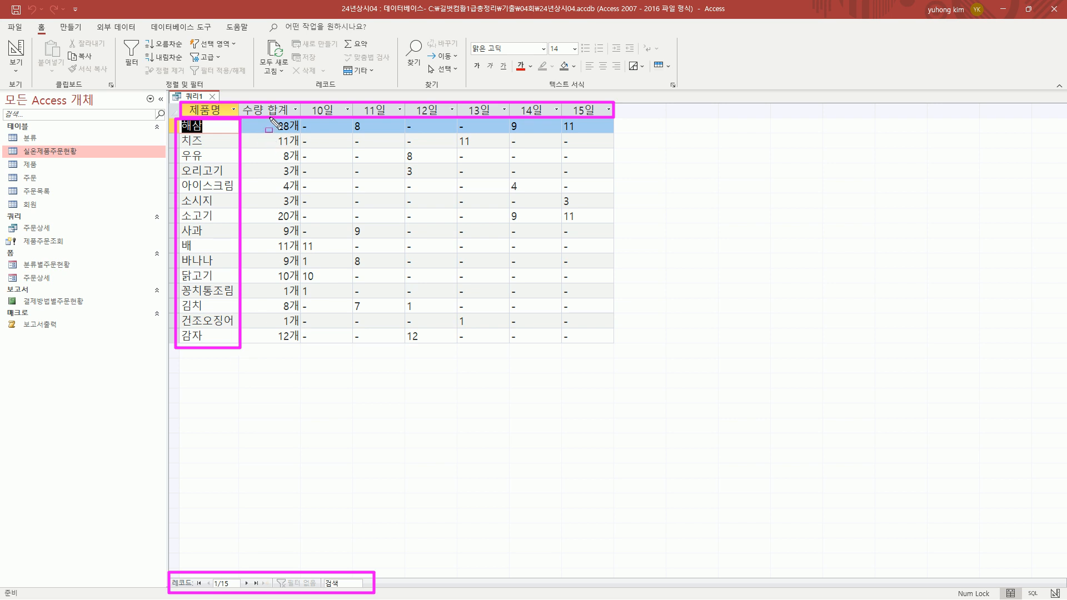
pyautogui.moveTo(272, 117)
pyautogui.mouseDown()
pyautogui.moveTo(282, 150)
pyautogui.moveTo(302, 146)
pyautogui.moveTo(300, 349)
pyautogui.mouseUp()
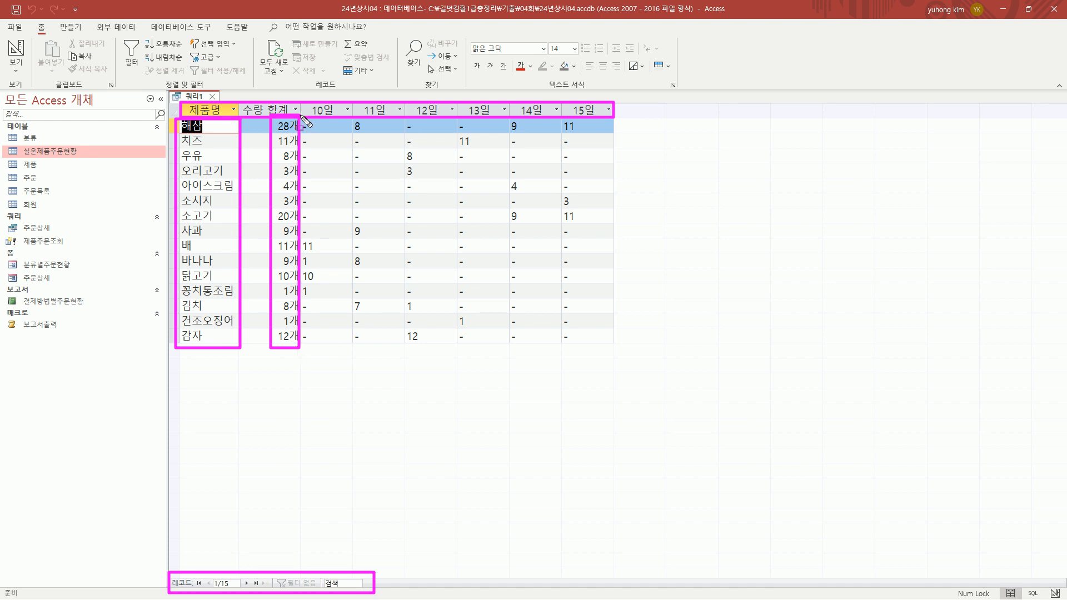
pyautogui.moveTo(301, 117)
pyautogui.mouseDown()
pyautogui.moveTo(328, 326)
pyautogui.moveTo(592, 370)
pyautogui.moveTo(615, 349)
pyautogui.mouseUp()
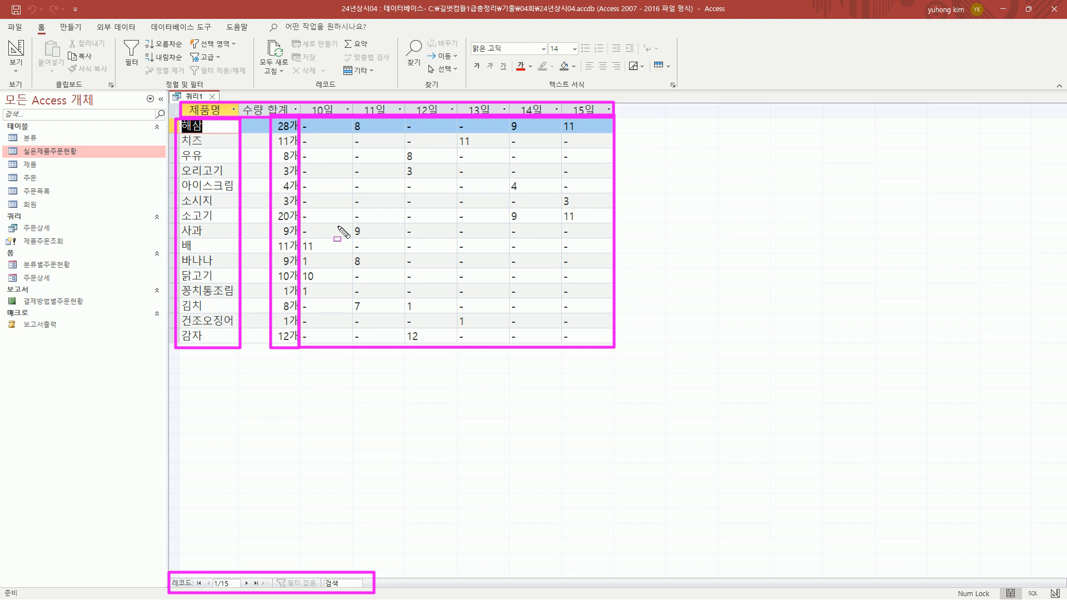
pyautogui.press('Escape')
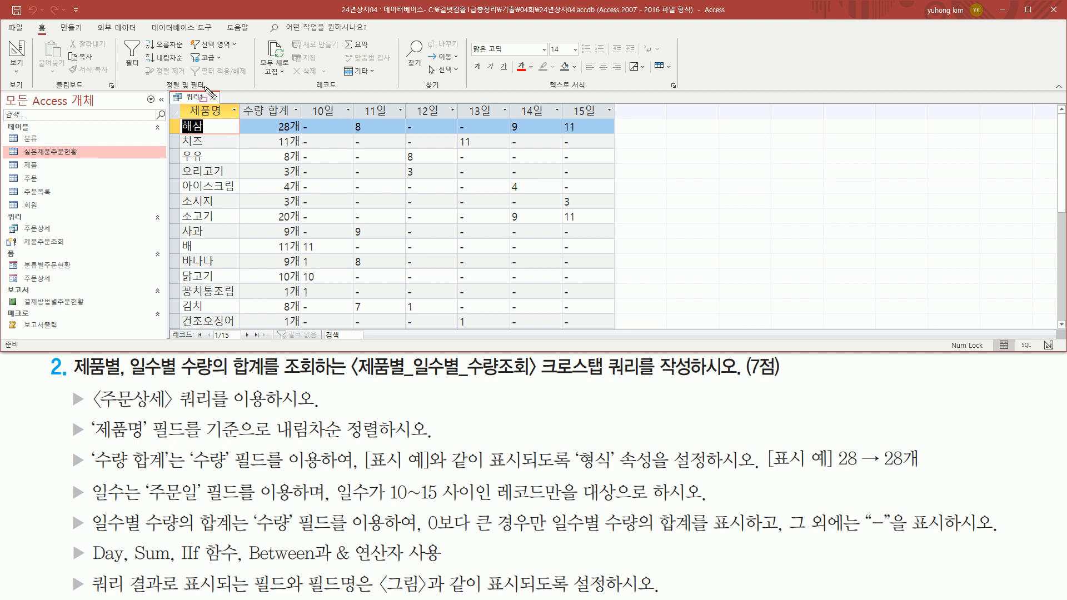
# Close the crosstab query, saving it under the name 제품별_일수별_수량조회, and select it among the saved queries.
pyautogui.moveTo(203, 86); pyautogui.dragTo(224, 105)
pyautogui.press('Escape')
pyautogui.click(212, 97)
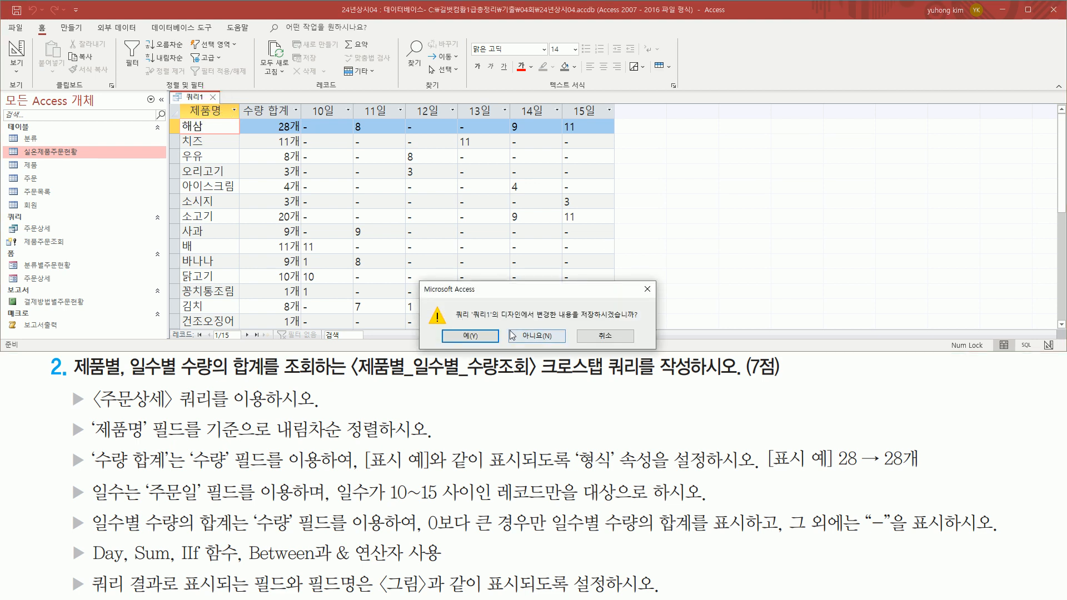
pyautogui.moveTo(446, 327); pyautogui.dragTo(498, 346)
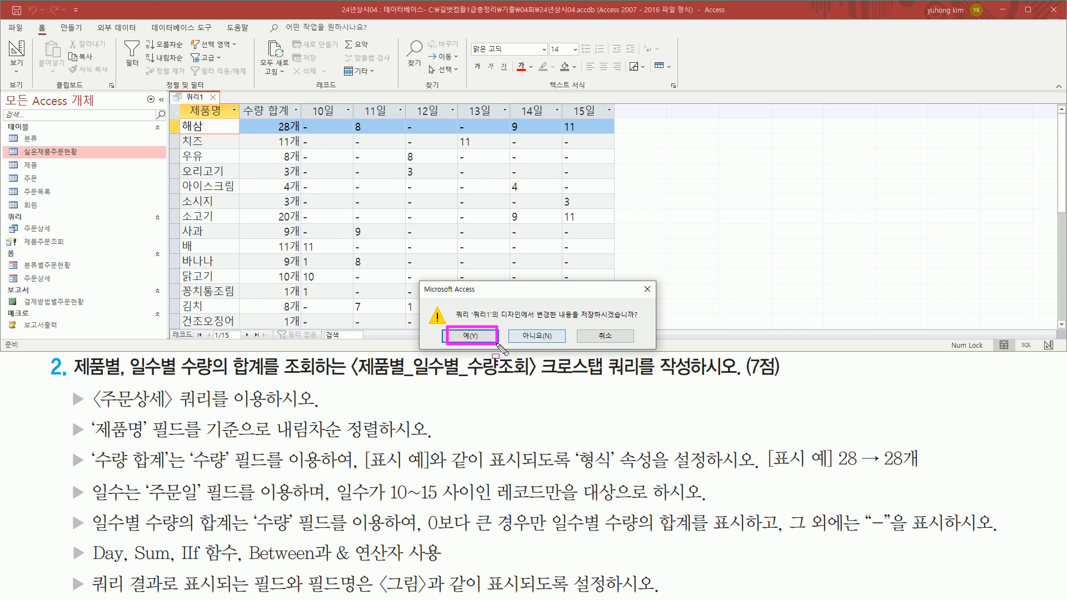
pyautogui.press('Escape')
pyautogui.click(471, 336)
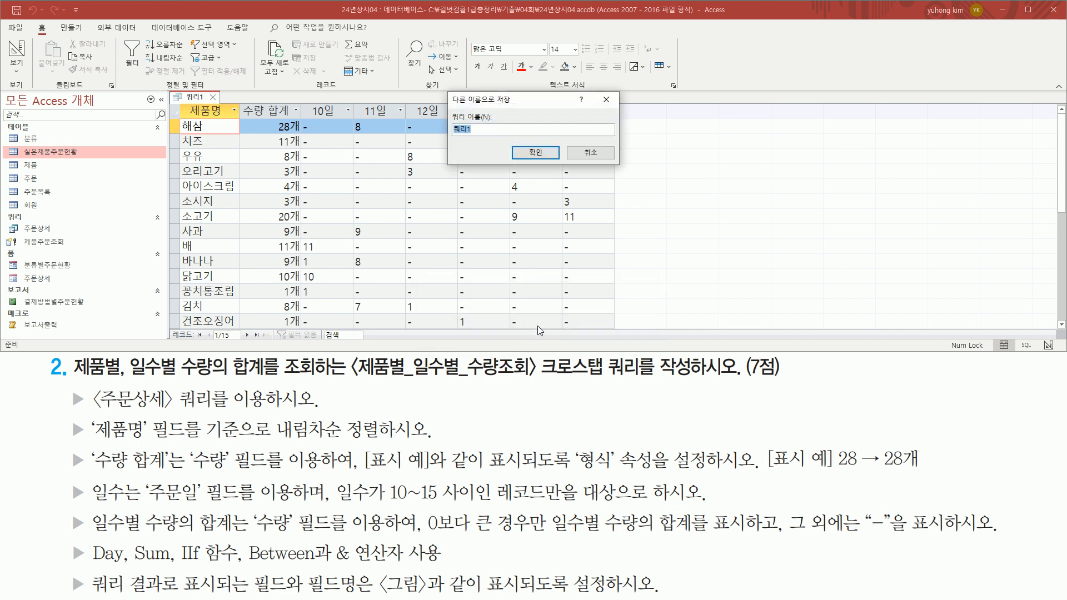
pyautogui.moveTo(444, 106); pyautogui.dragTo(509, 147)
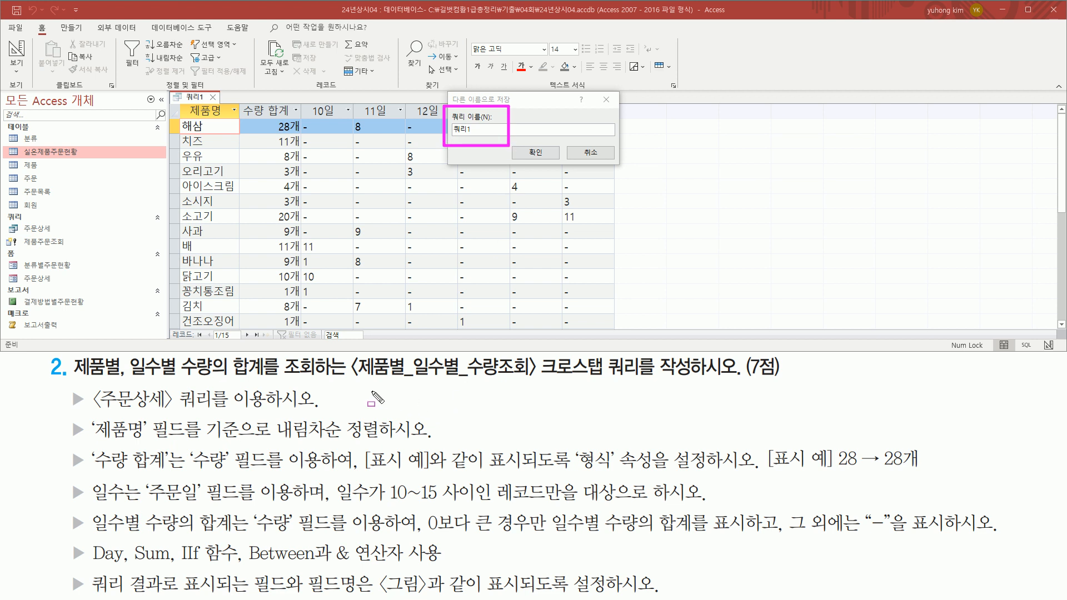
pyautogui.moveTo(353, 382); pyautogui.dragTo(525, 382)
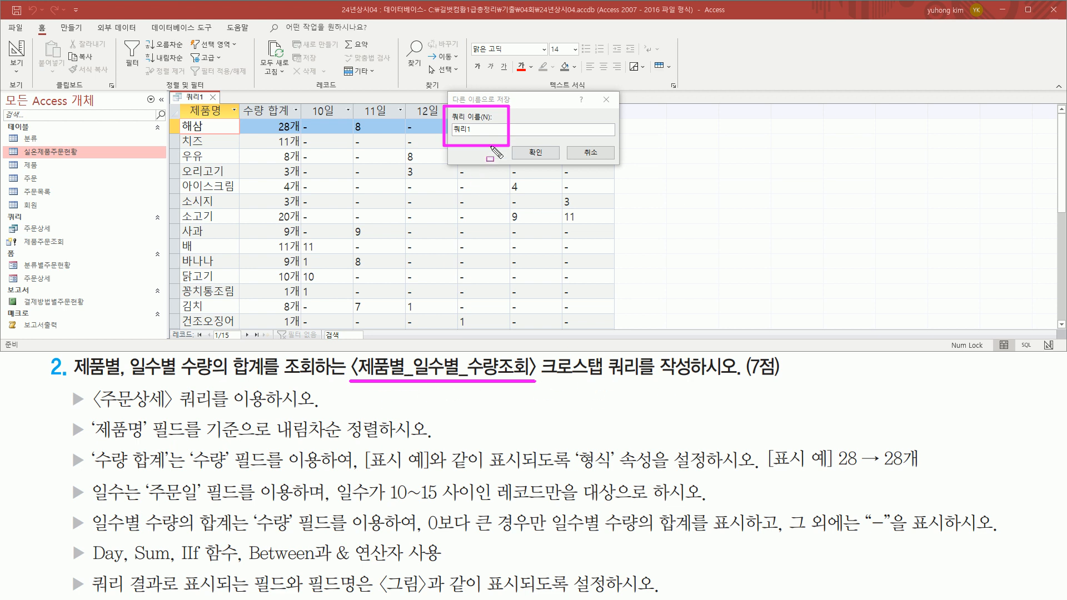
pyautogui.moveTo(401, 371)
pyautogui.mouseDown()
pyautogui.moveTo(417, 389)
pyautogui.moveTo(470, 385)
pyautogui.mouseUp()
pyautogui.press('Escape')
pyautogui.click(492, 109)
pyautogui.write('w')
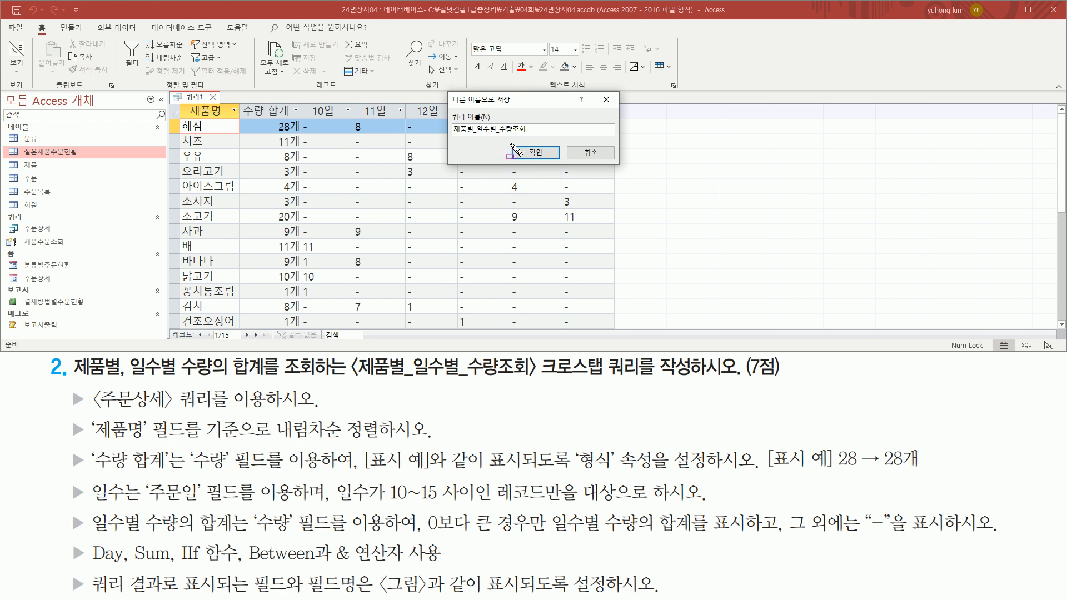
pyautogui.click(551, 157)
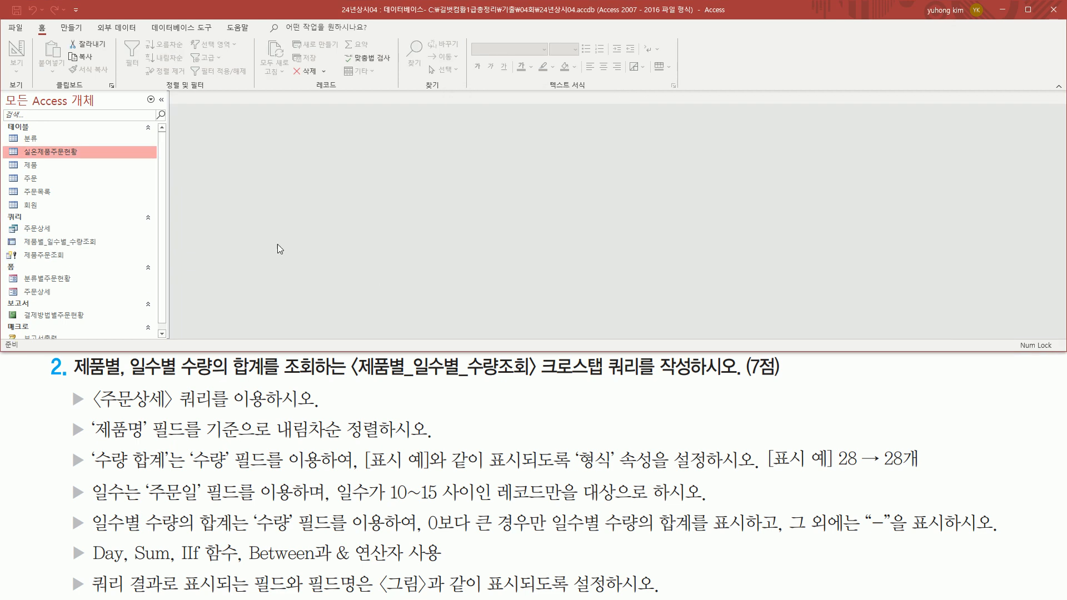
pyautogui.click(79, 243)
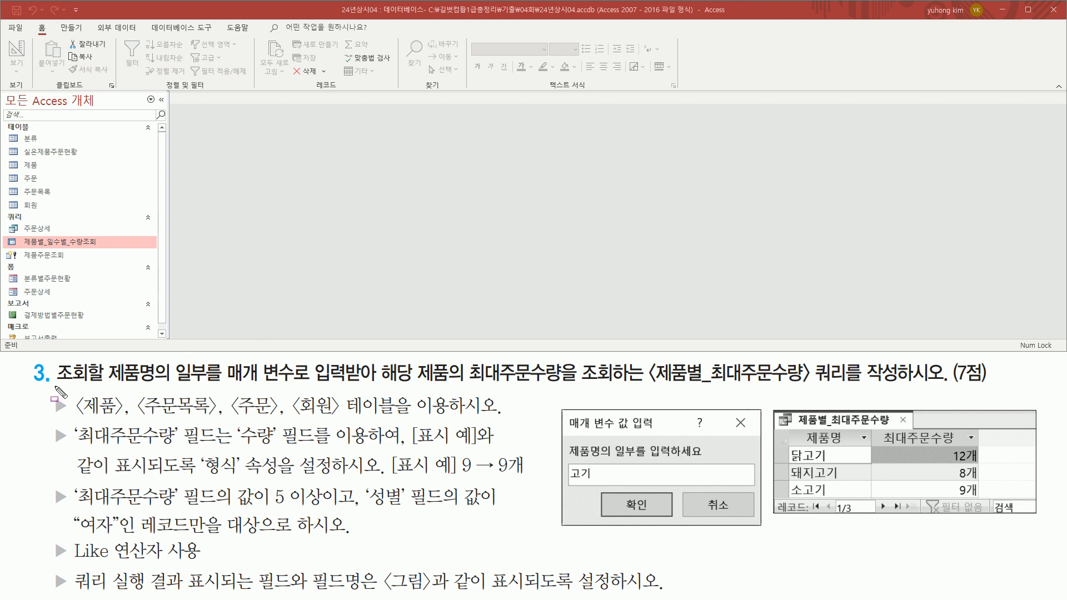
# Read the task for the 제품별_최대주문수량 parameter query and create a new query in design view.
pyautogui.moveTo(49, 384)
pyautogui.mouseDown()
pyautogui.moveTo(167, 384)
pyautogui.moveTo(194, 373)
pyautogui.moveTo(226, 385)
pyautogui.moveTo(849, 388)
pyautogui.mouseUp()
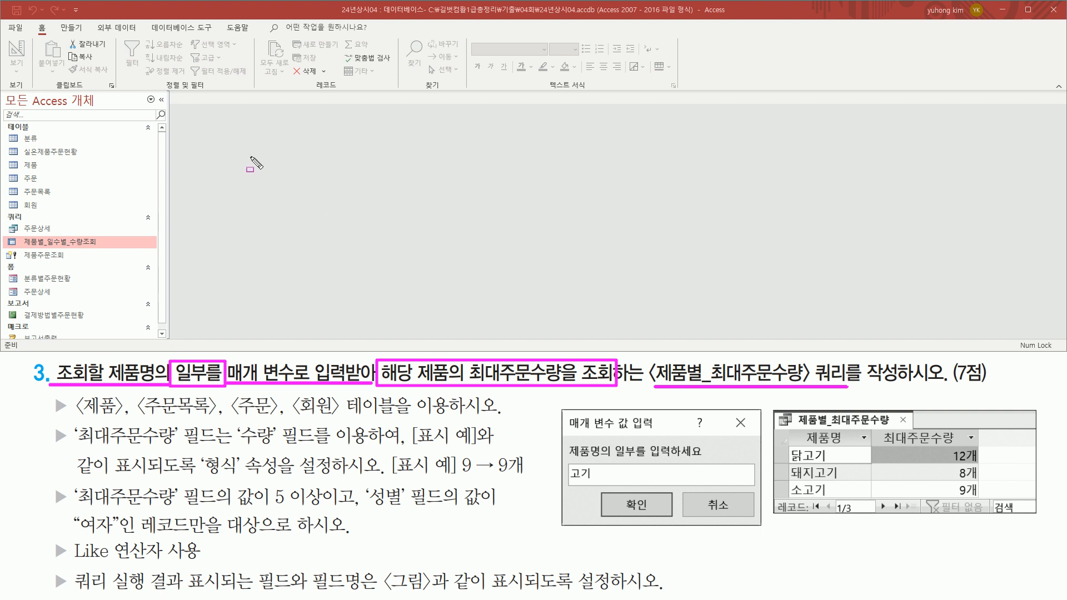
pyautogui.press('Escape')
pyautogui.click(71, 28)
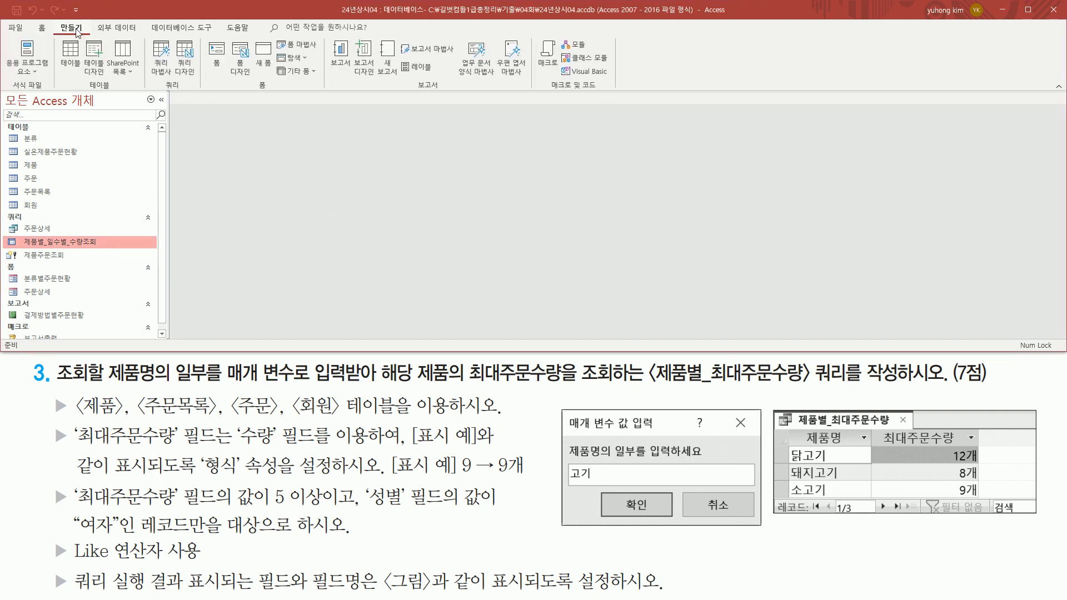
pyautogui.moveTo(160, 89); pyautogui.dragTo(184, 89)
pyautogui.moveTo(175, 38); pyautogui.dragTo(193, 73)
pyautogui.press('Escape')
pyautogui.click(184, 55)
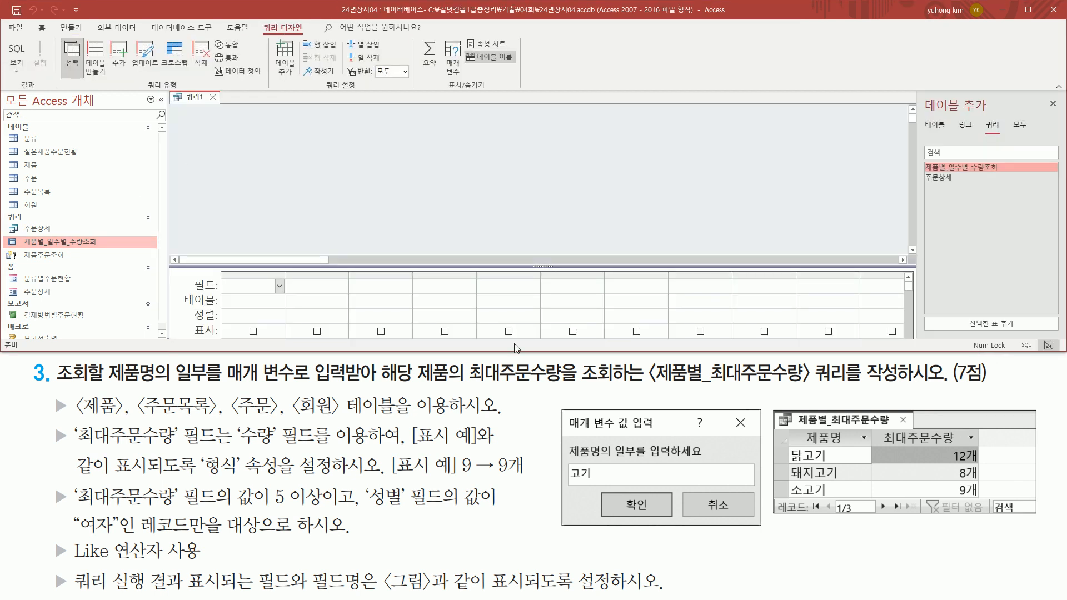
# Read which tables the new query requires and list the database tables available for adding to it.
pyautogui.moveTo(49, 392)
pyautogui.mouseDown()
pyautogui.moveTo(67, 418)
pyautogui.moveTo(117, 421)
pyautogui.moveTo(514, 417)
pyautogui.mouseUp()
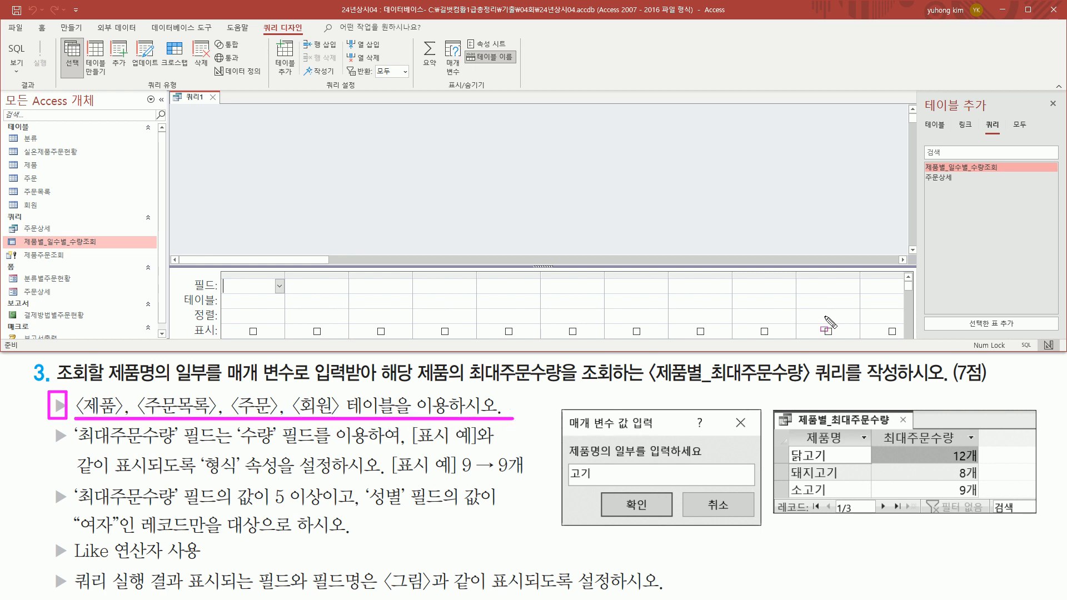
pyautogui.moveTo(922, 94)
pyautogui.mouseDown()
pyautogui.moveTo(929, 114)
pyautogui.moveTo(996, 114)
pyautogui.mouseUp()
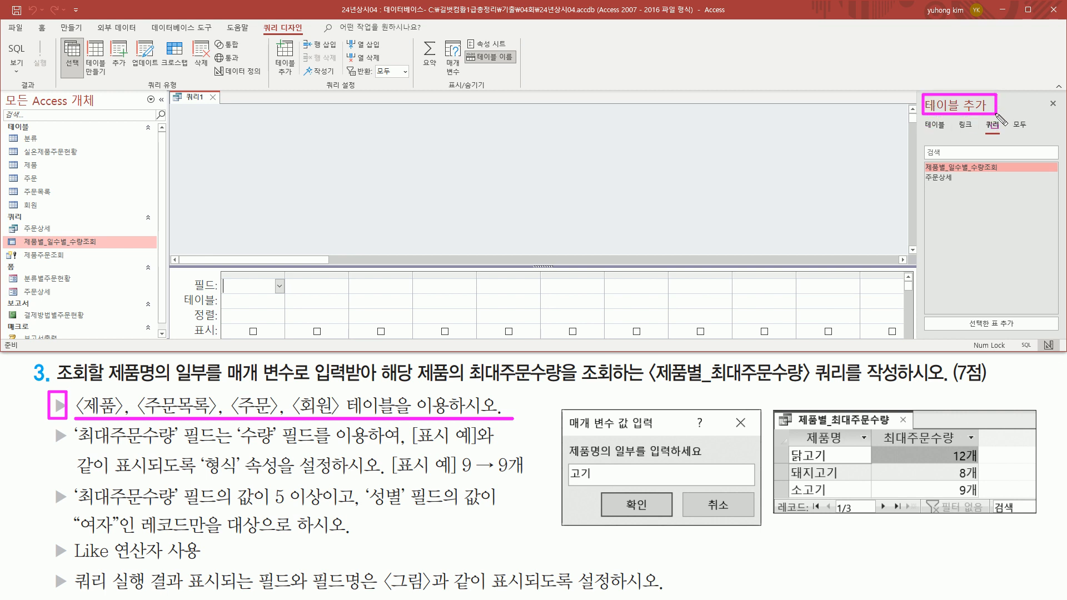
pyautogui.press('Escape')
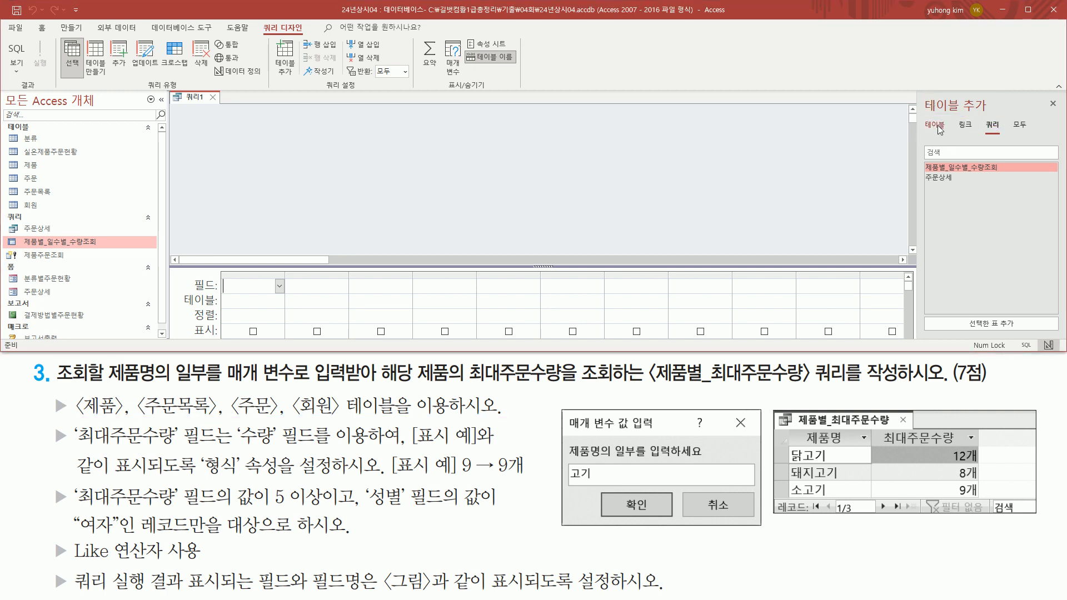
pyautogui.click(934, 125)
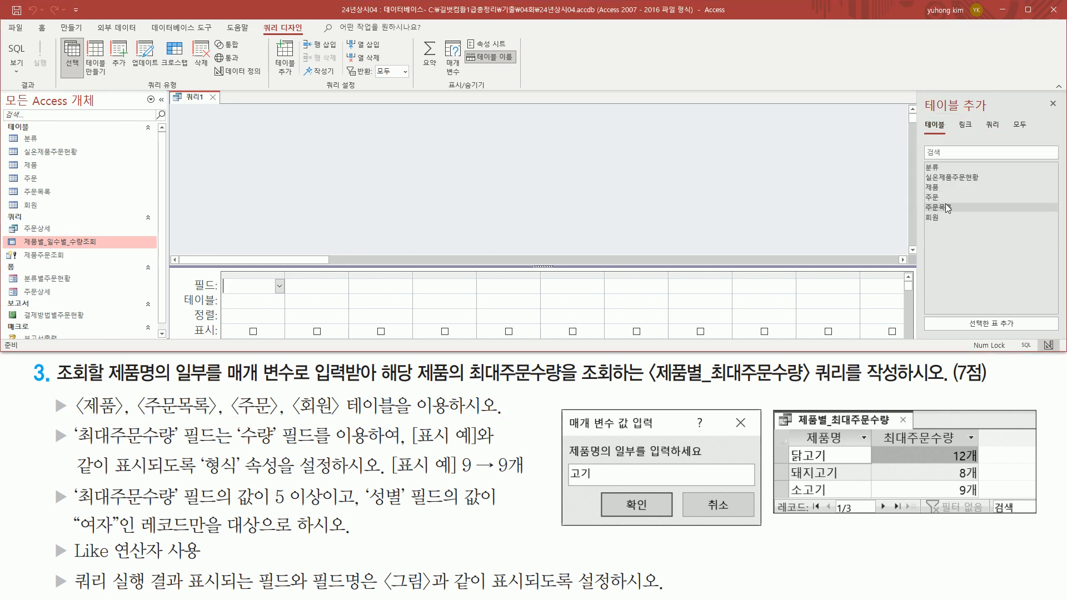
# Add the 제품, 주문목록, 주문 and 회원 tables to the new query design.
pyautogui.doubleClick(943, 188)
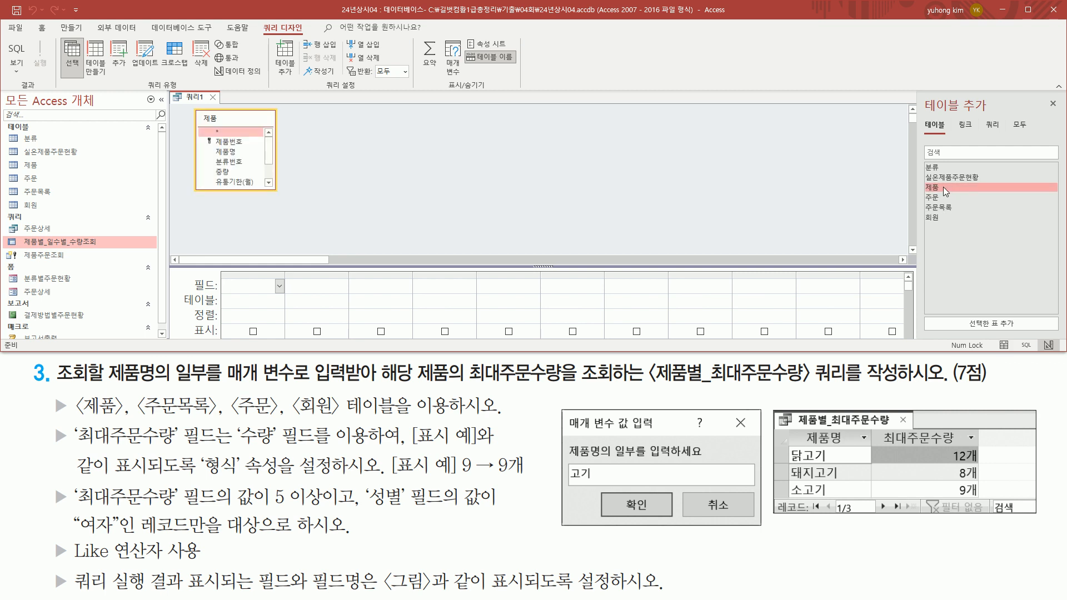
pyautogui.click(942, 208)
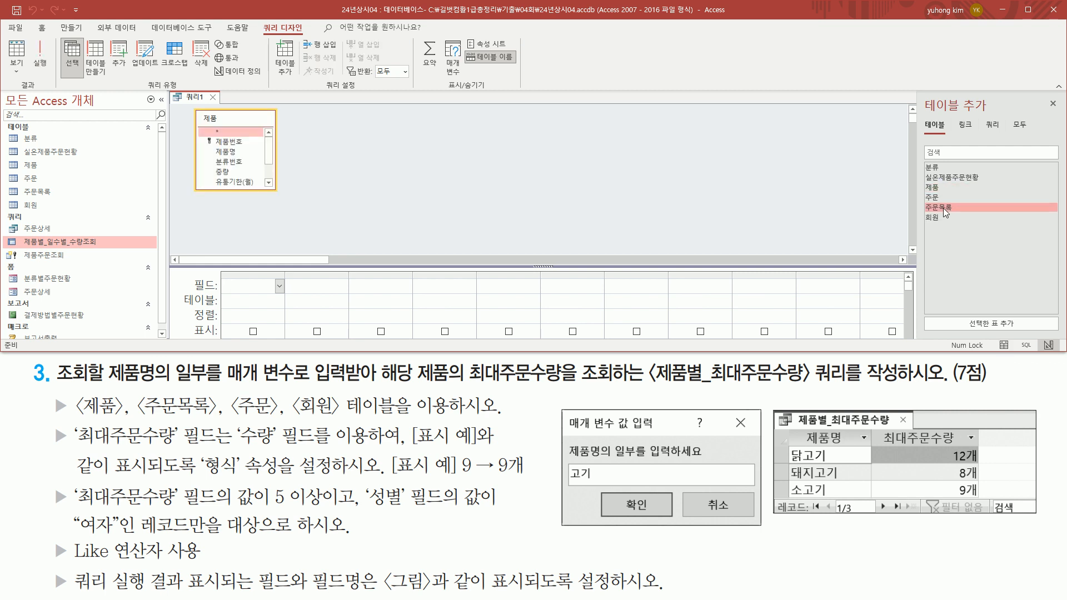
pyautogui.doubleClick(943, 208)
pyautogui.click(941, 197)
pyautogui.doubleClick(941, 198)
pyautogui.click(942, 217)
pyautogui.doubleClick(941, 217)
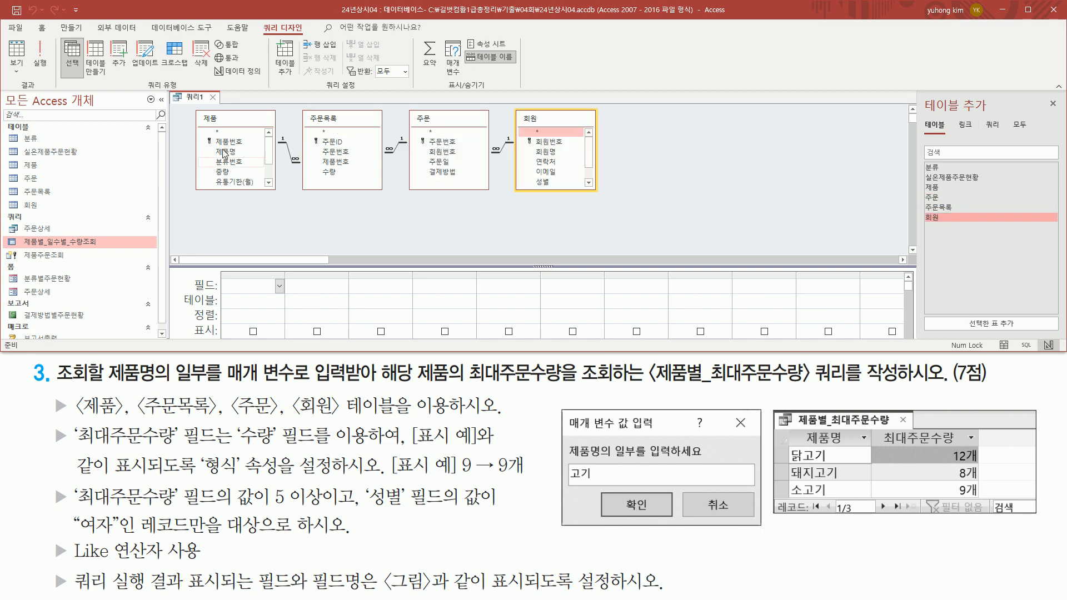
# Dismiss the list of tables to add and enlarge the query design grid up to the table boxes.
pyautogui.moveTo(192, 107)
pyautogui.mouseDown()
pyautogui.moveTo(225, 194)
pyautogui.moveTo(617, 210)
pyautogui.moveTo(612, 203)
pyautogui.mouseUp()
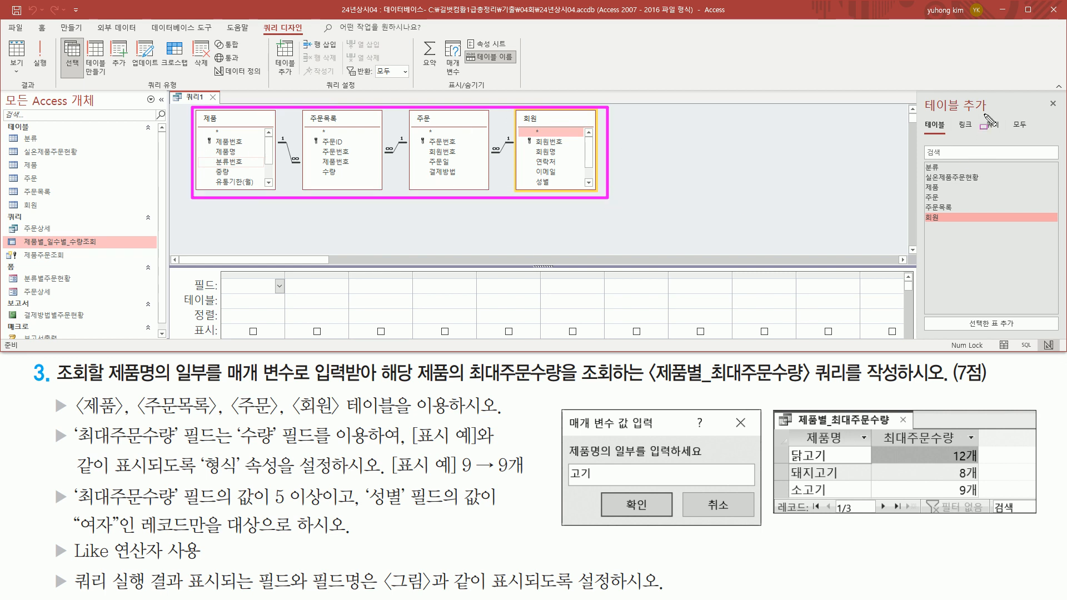
pyautogui.moveTo(1046, 94); pyautogui.dragTo(1062, 117)
pyautogui.press('Escape')
pyautogui.click(1054, 104)
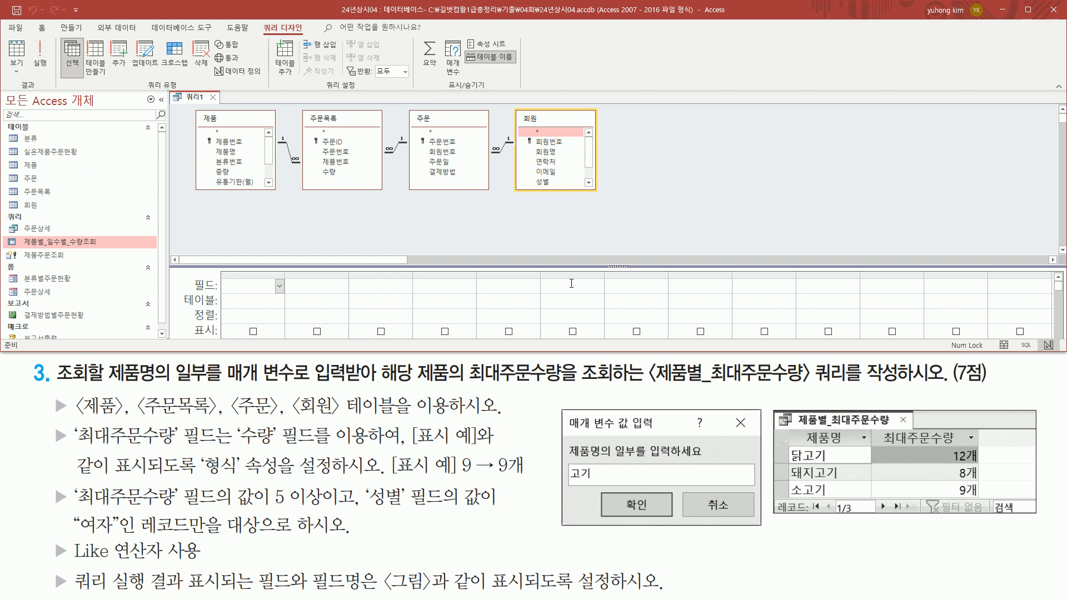
pyautogui.moveTo(580, 267); pyautogui.dragTo(598, 209)
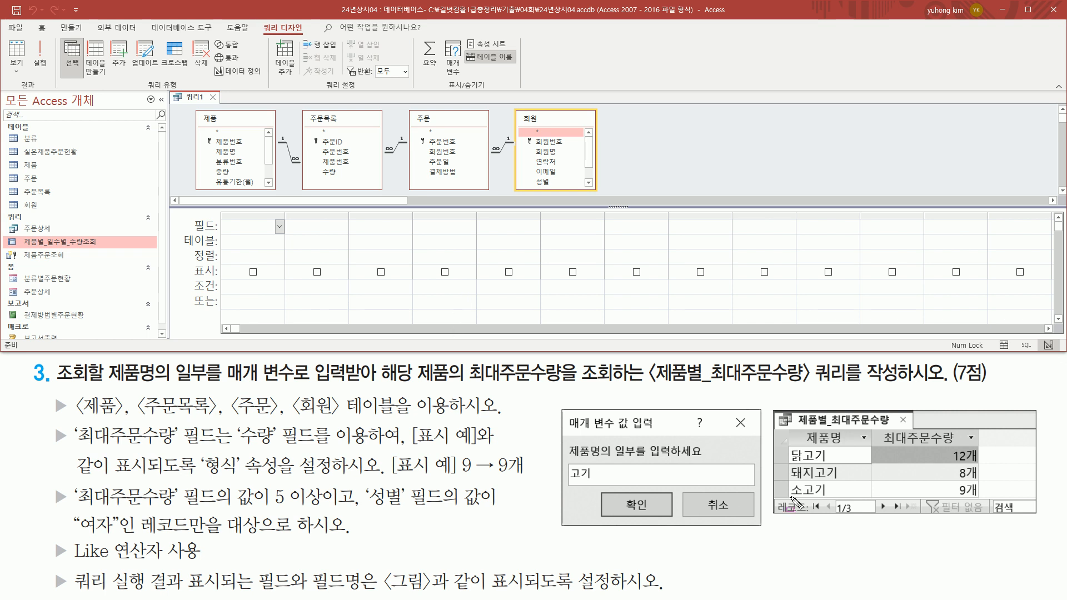
# Add the 제품명 field from the 제품 table to the first column of the query grid.
pyautogui.moveTo(790, 428)
pyautogui.mouseDown()
pyautogui.moveTo(870, 447)
pyautogui.moveTo(980, 445)
pyautogui.mouseUp()
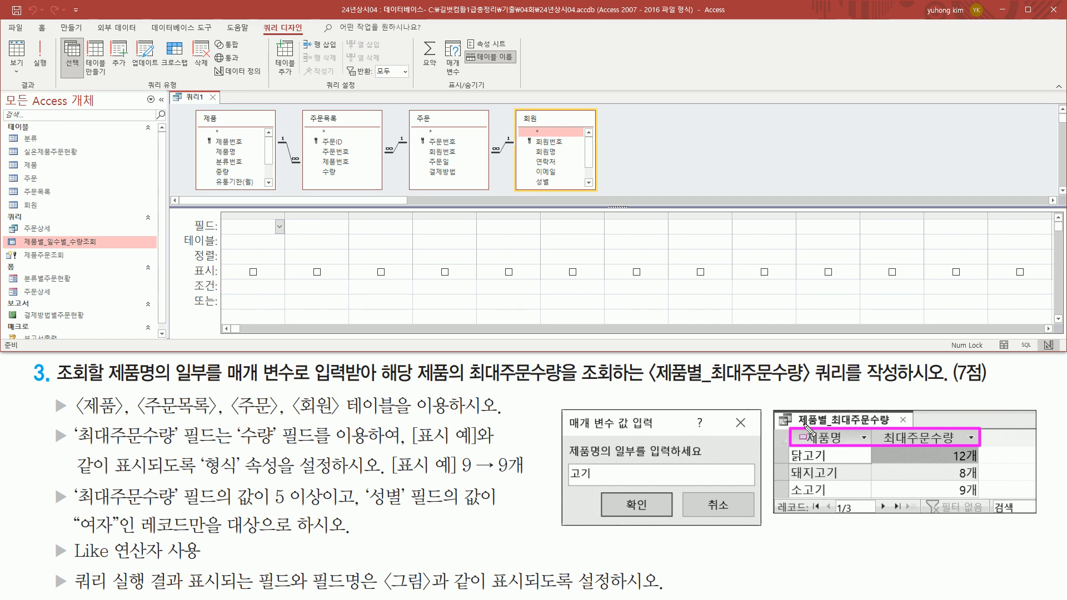
pyautogui.moveTo(211, 146); pyautogui.dragTo(245, 159)
pyautogui.doubleClick(228, 152)
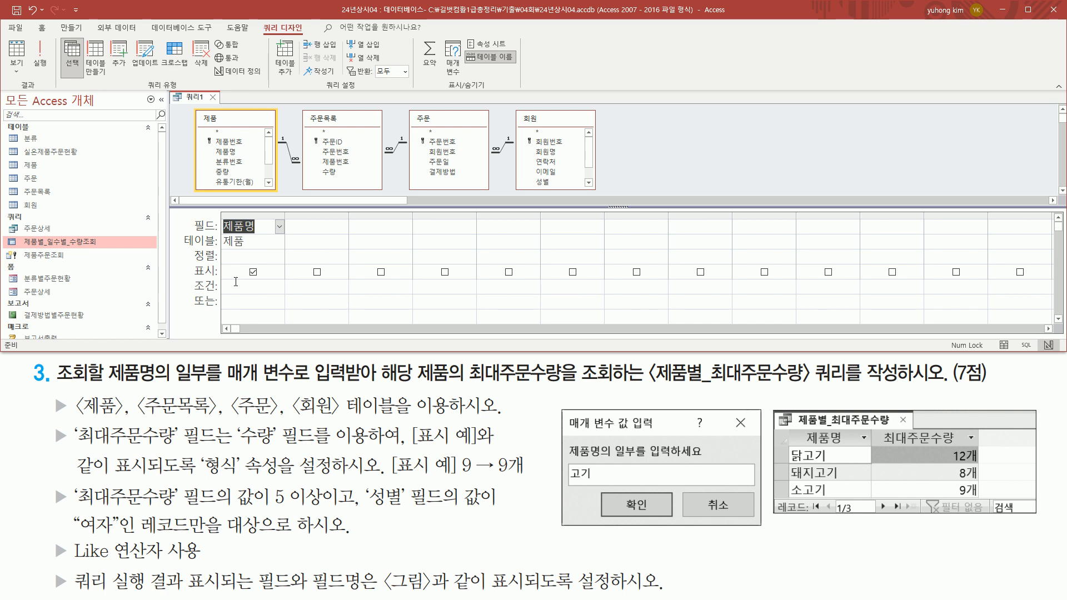
pyautogui.moveTo(222, 215); pyautogui.dragTo(287, 258)
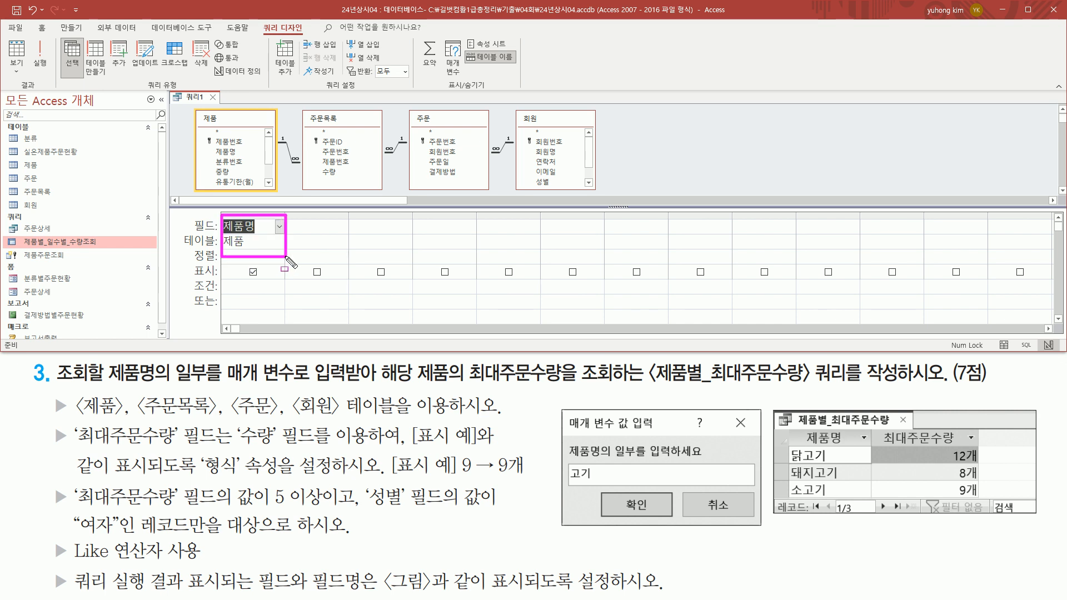
# Add the 수량 field from the 주문목록 table as the second column of the query grid.
pyautogui.moveTo(879, 426); pyautogui.dragTo(967, 453)
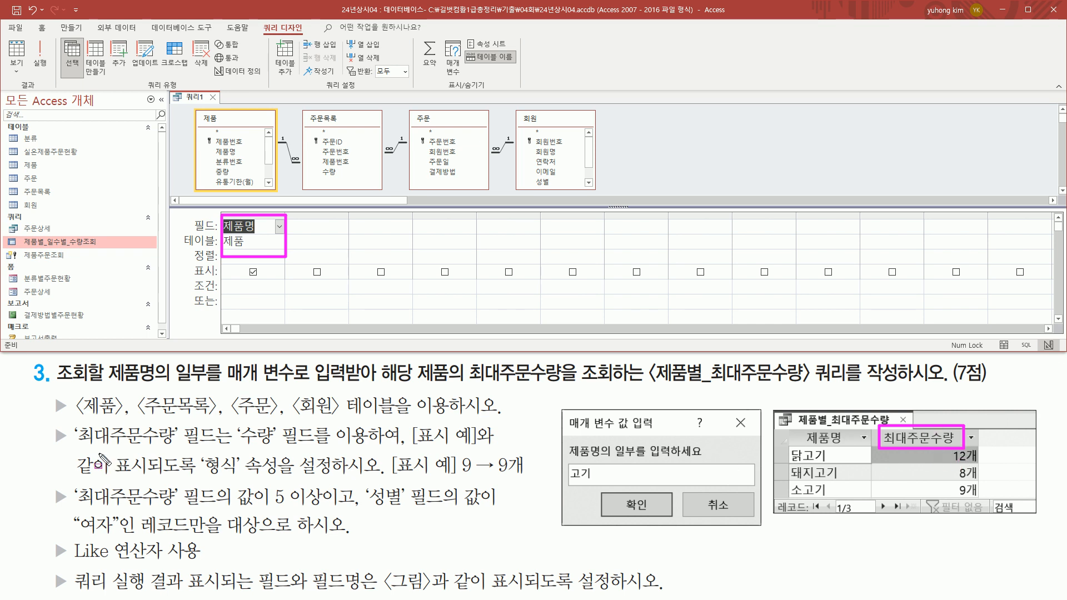
pyautogui.moveTo(52, 423)
pyautogui.mouseDown()
pyautogui.moveTo(67, 447)
pyautogui.moveTo(175, 446)
pyautogui.mouseUp()
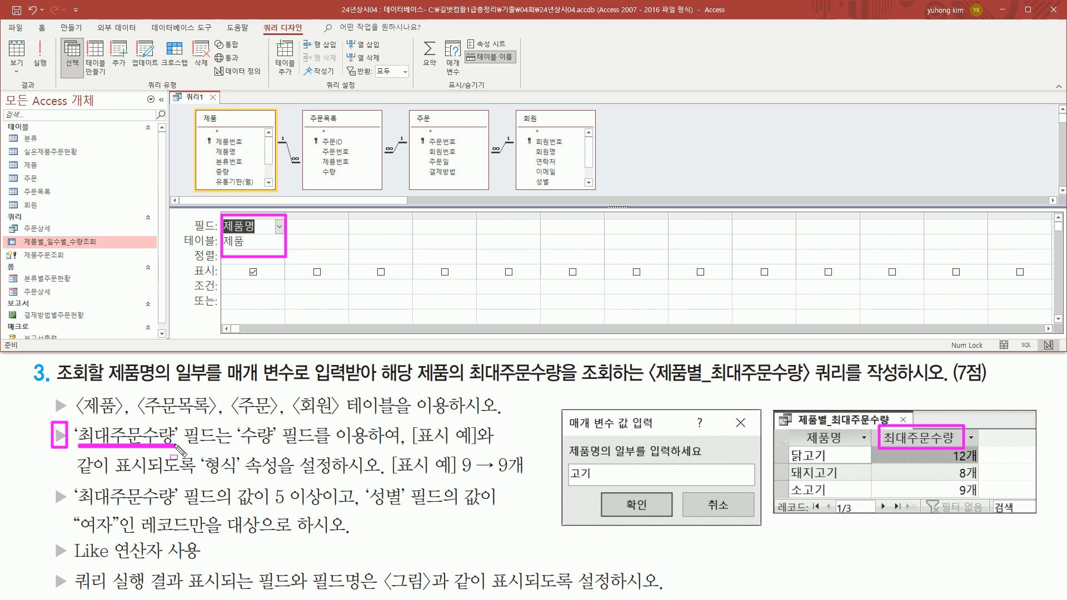
pyautogui.moveTo(236, 424)
pyautogui.mouseDown()
pyautogui.moveTo(251, 448)
pyautogui.moveTo(371, 448)
pyautogui.mouseUp()
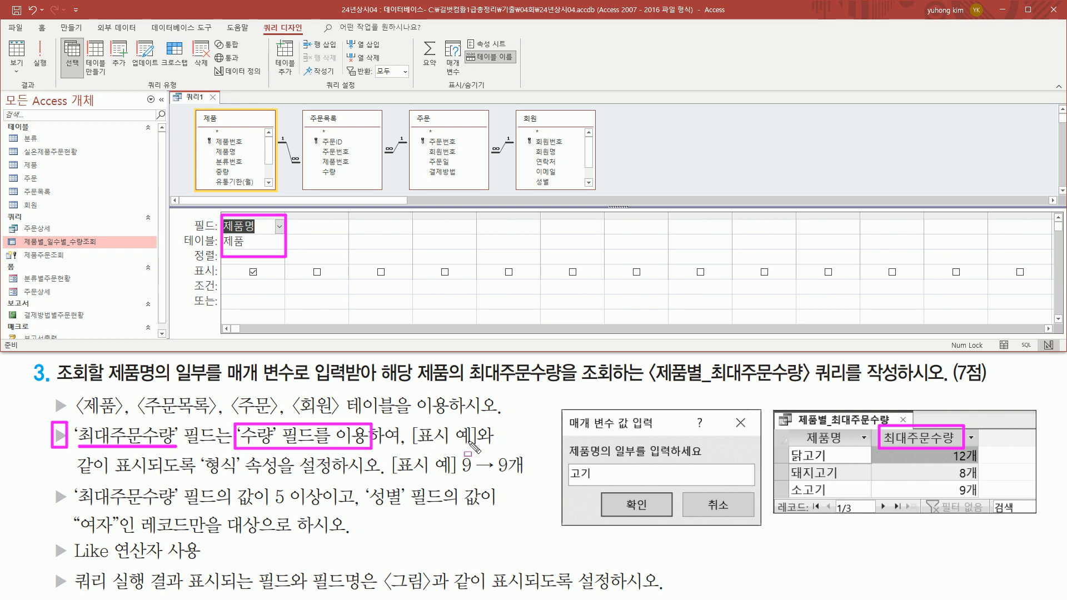
pyautogui.moveTo(201, 477); pyautogui.dragTo(278, 477)
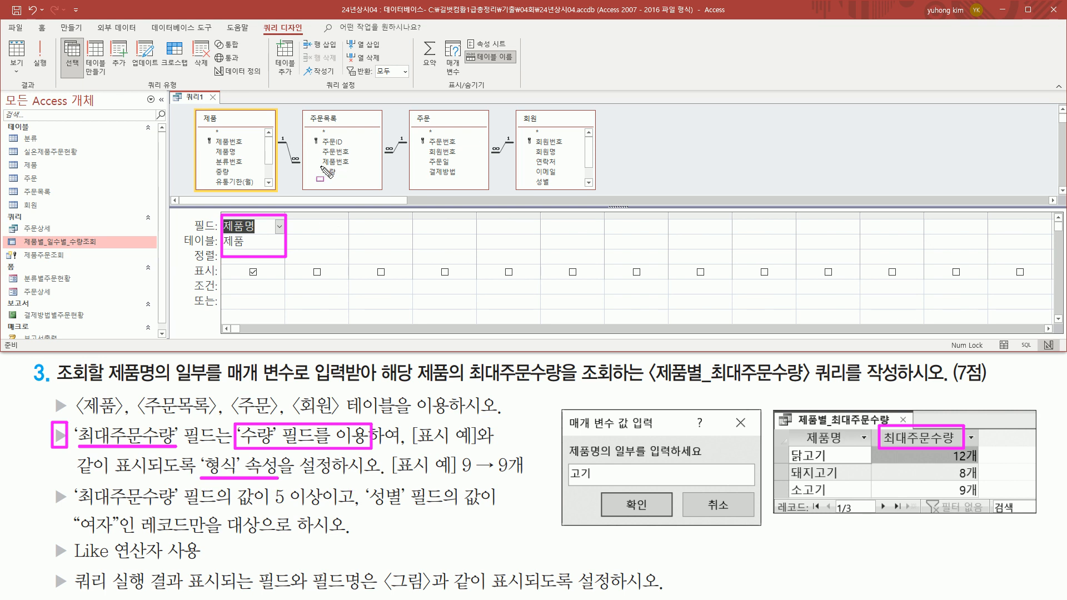
pyautogui.moveTo(316, 165); pyautogui.dragTo(354, 179)
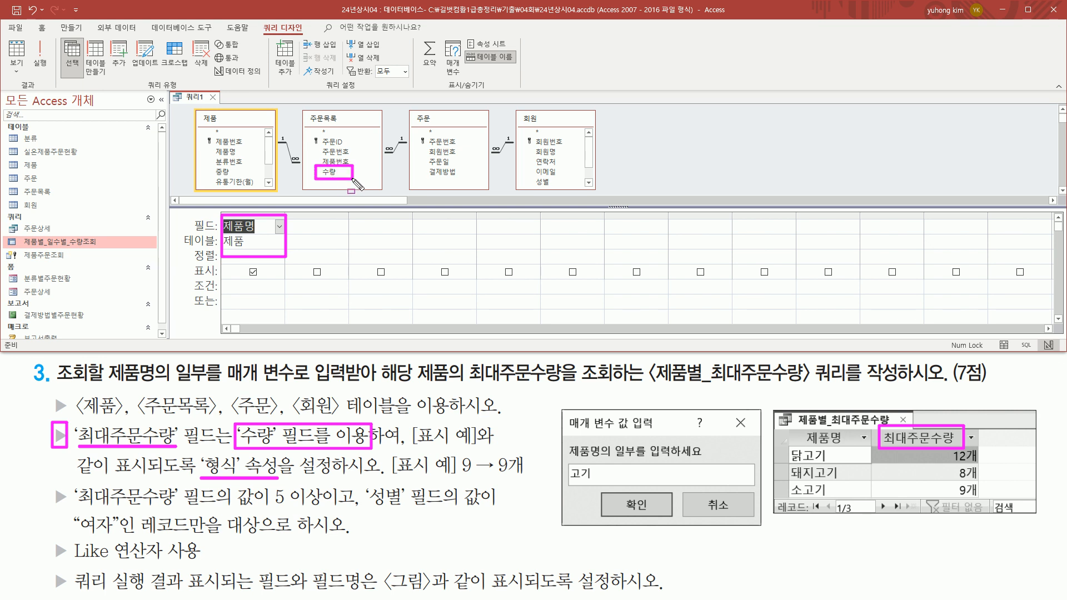
pyautogui.doubleClick(329, 172)
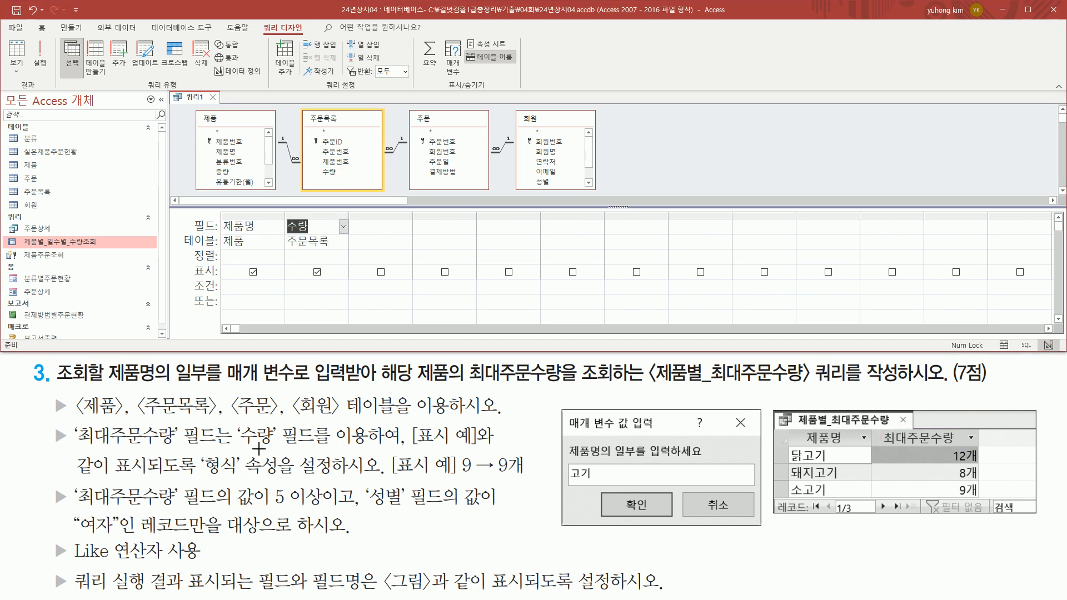
# Turn on the 요약 (totals) row for the query.
pyautogui.moveTo(238, 443); pyautogui.dragTo(318, 444)
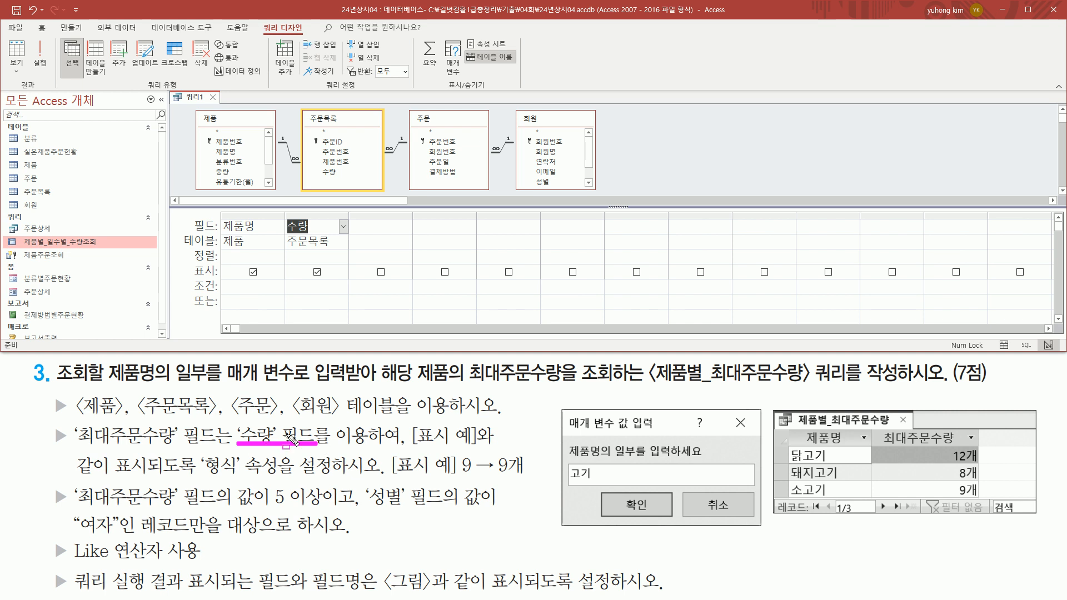
pyautogui.moveTo(73, 423)
pyautogui.mouseDown()
pyautogui.moveTo(102, 445)
pyautogui.moveTo(175, 447)
pyautogui.mouseUp()
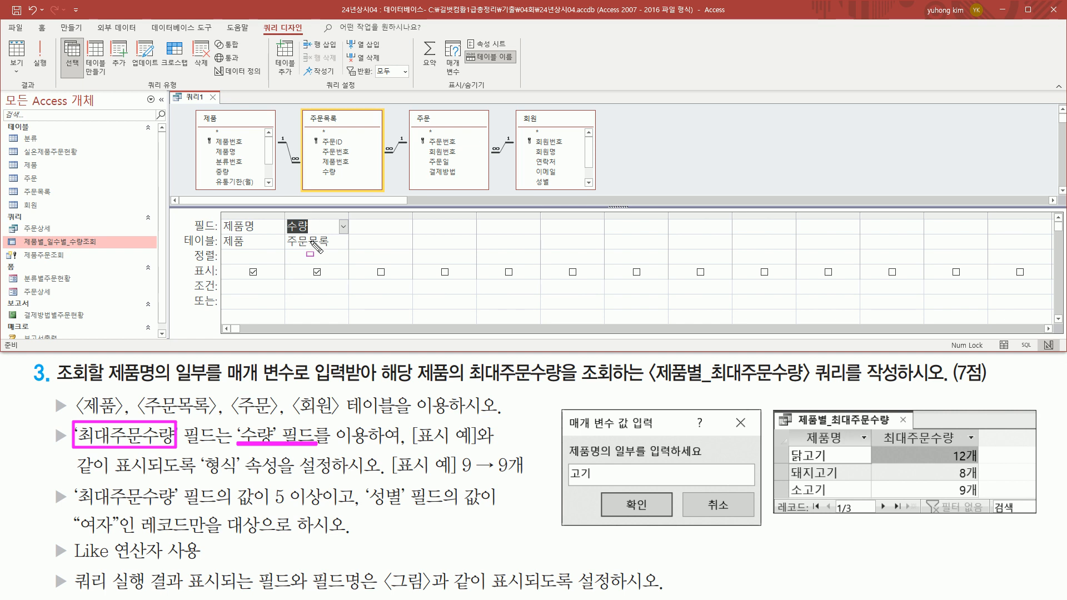
pyautogui.press('Escape')
pyautogui.click(325, 227)
pyautogui.hotkey('ctrl', '2')
pyautogui.moveTo(261, 20); pyautogui.dragTo(310, 37)
pyautogui.moveTo(436, 91); pyautogui.dragTo(494, 91)
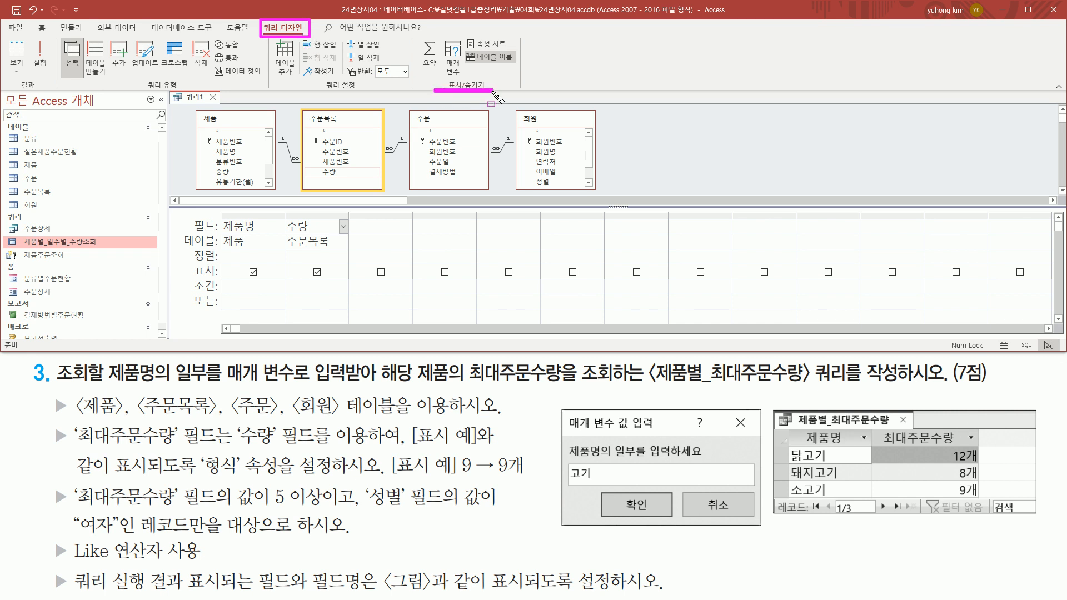
pyautogui.moveTo(417, 32); pyautogui.dragTo(444, 71)
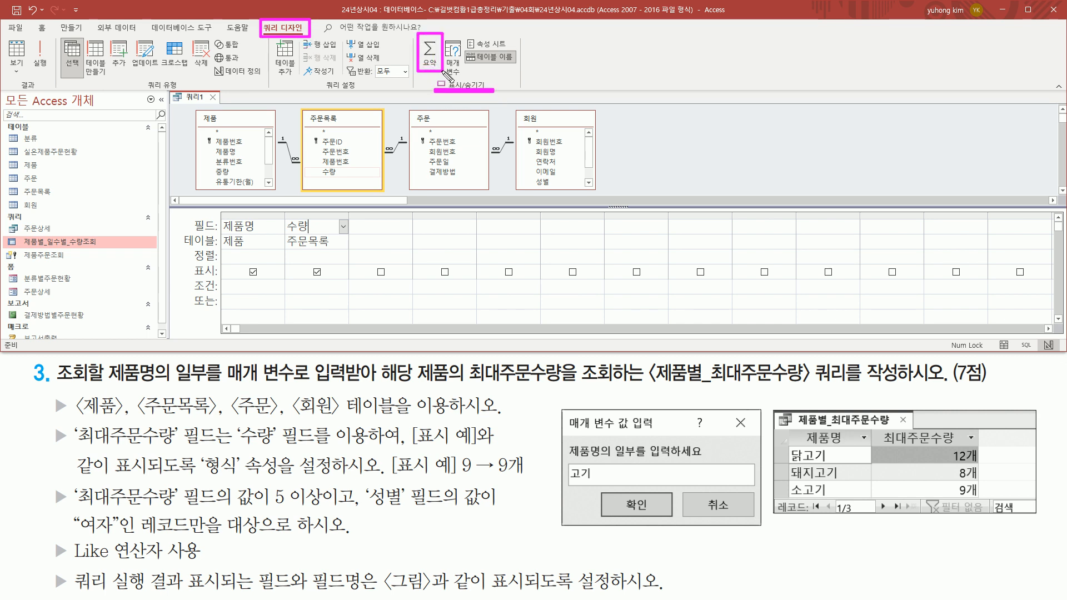
pyautogui.press('Escape')
pyautogui.click(429, 55)
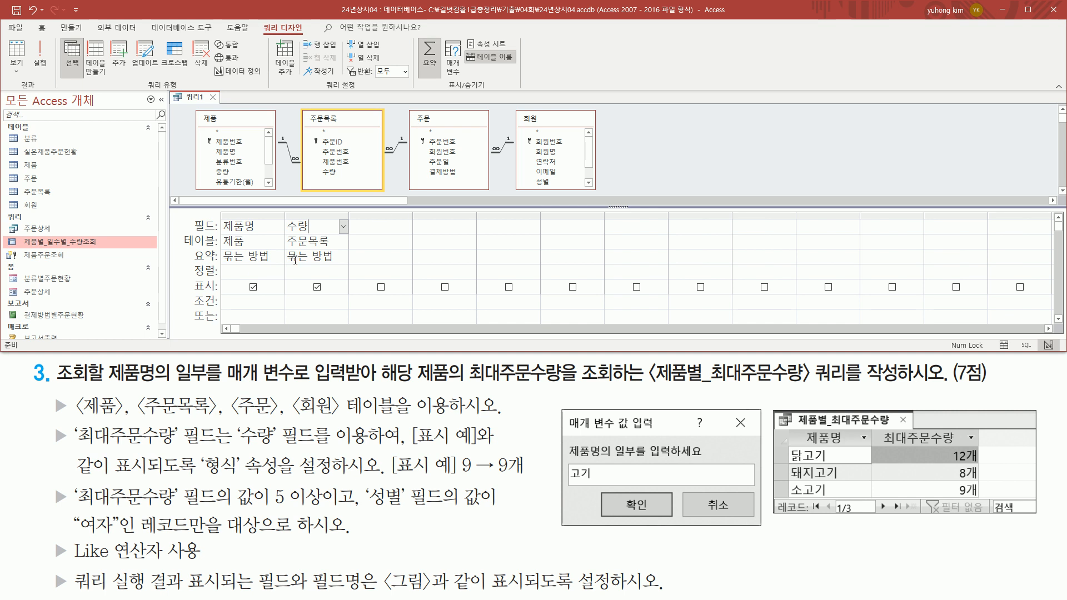
# Set the 요약 function of the 수량 column to 최대값.
pyautogui.press('Escape')
pyautogui.click(342, 258)
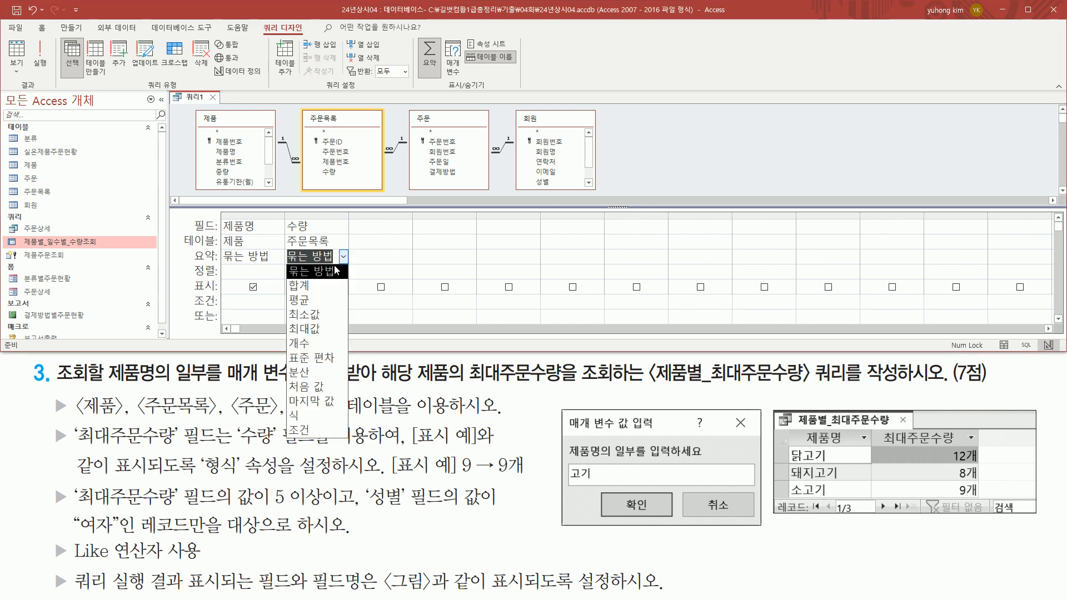
pyautogui.click(316, 329)
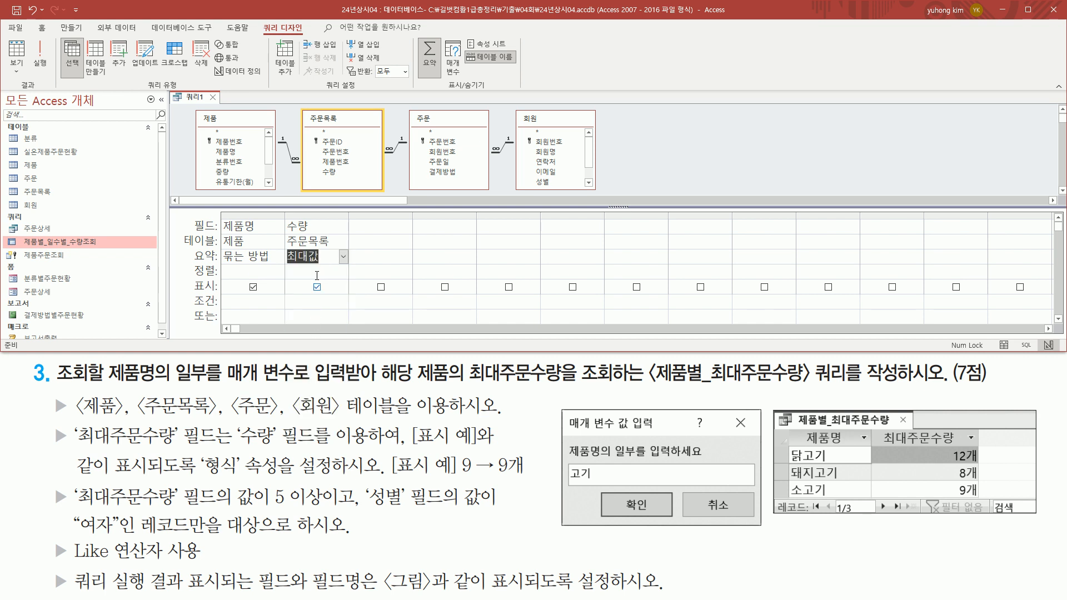
pyautogui.moveTo(284, 263); pyautogui.dragTo(341, 263)
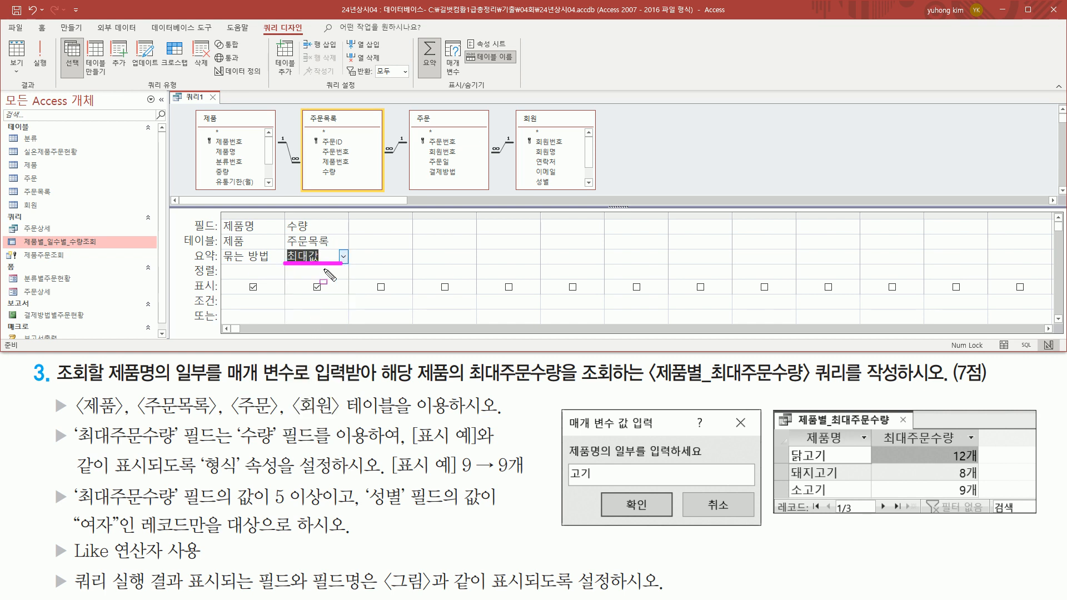
pyautogui.press('Escape')
# Give the 수량 column the alias 최대주문수량 so its field reads "최대주문수량: 수량".
pyautogui.click(290, 227)
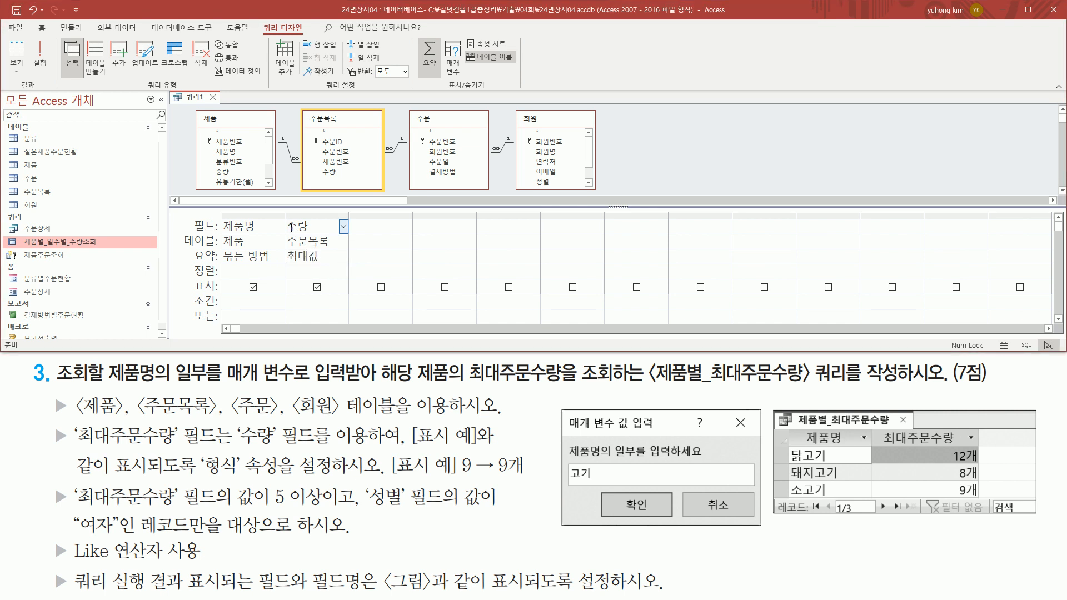
pyautogui.write('최')
pyautogui.write('대주문수라')
pyautogui.press('Return')
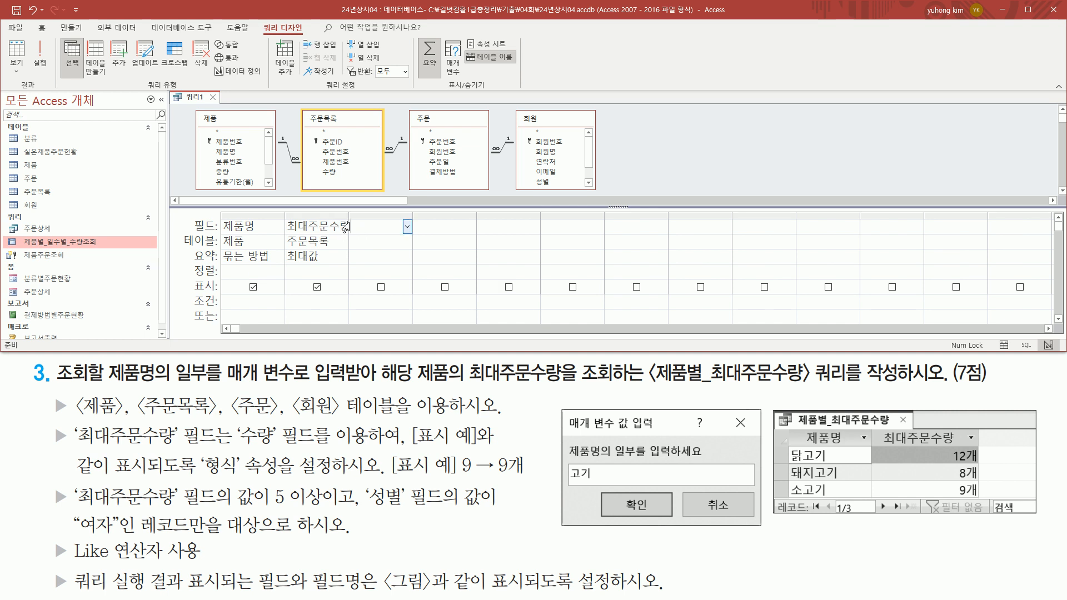
pyautogui.moveTo(284, 234); pyautogui.dragTo(347, 234)
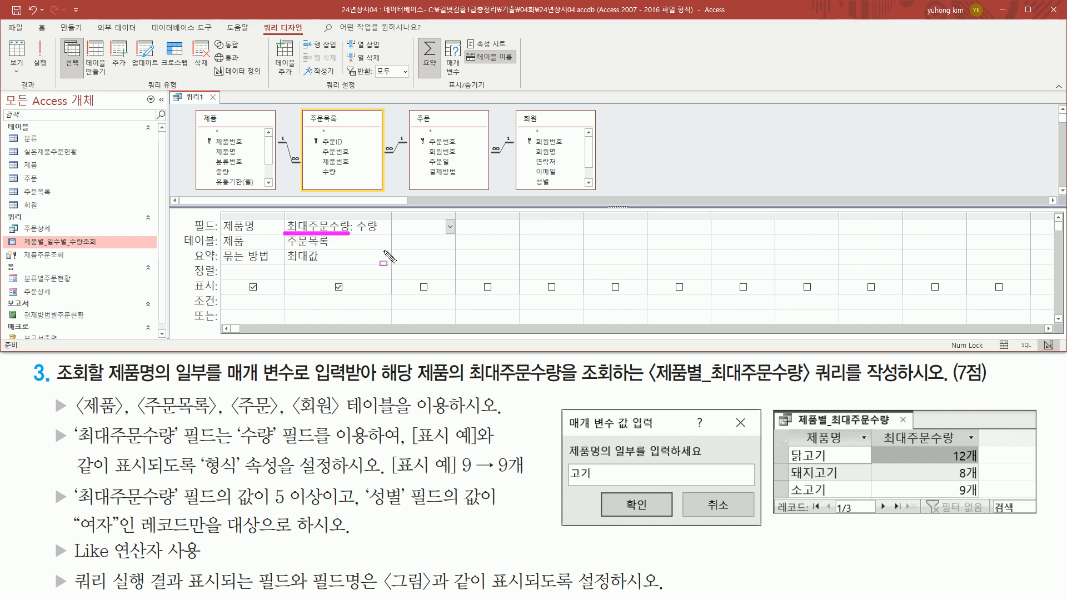
# Open the field properties of the 최대주문수량 column, where its 형식 property is found.
pyautogui.moveTo(201, 479); pyautogui.dragTo(332, 478)
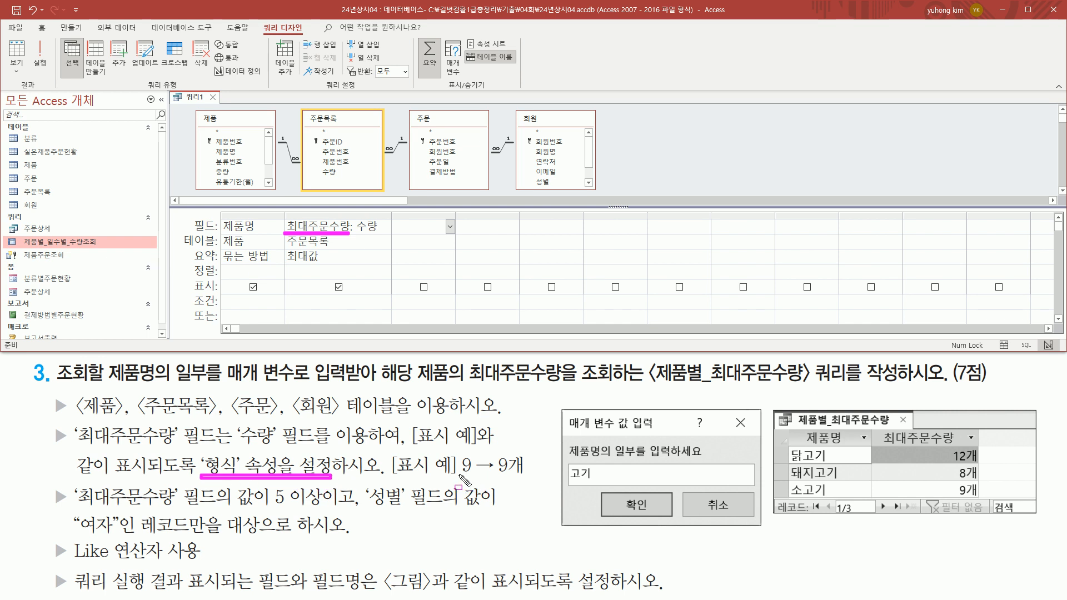
pyautogui.moveTo(460, 475); pyautogui.dragTo(534, 476)
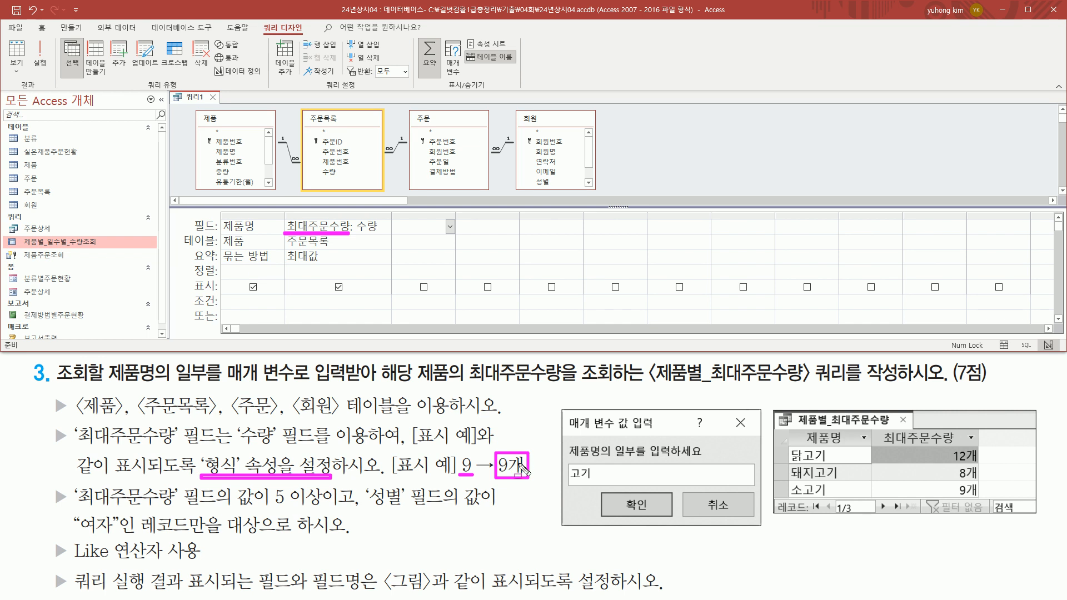
pyautogui.press('Escape')
pyautogui.click(322, 241)
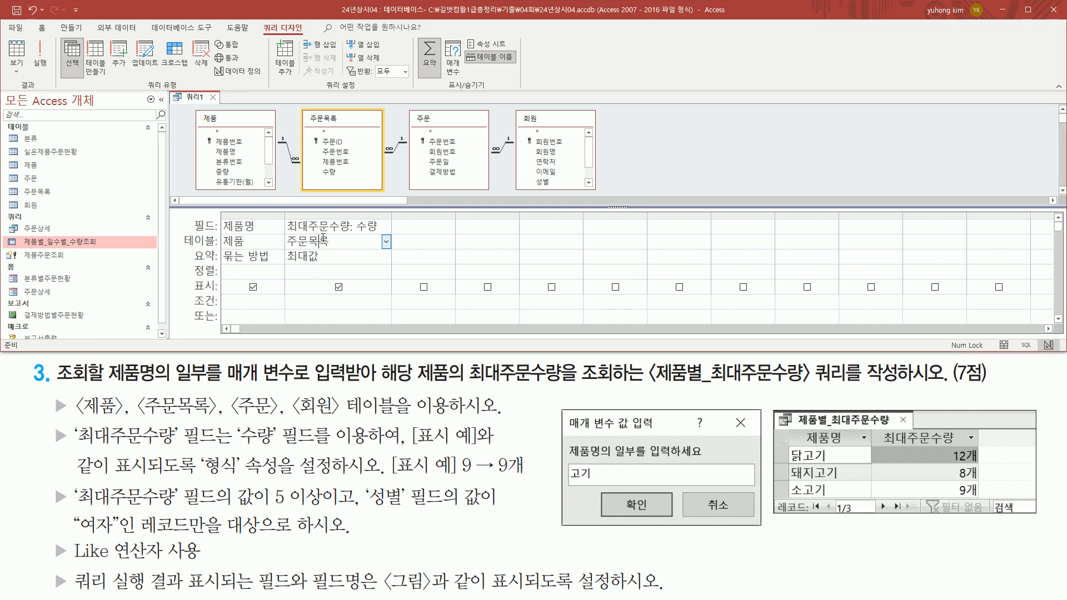
pyautogui.click(323, 225)
pyautogui.rightClick(322, 225)
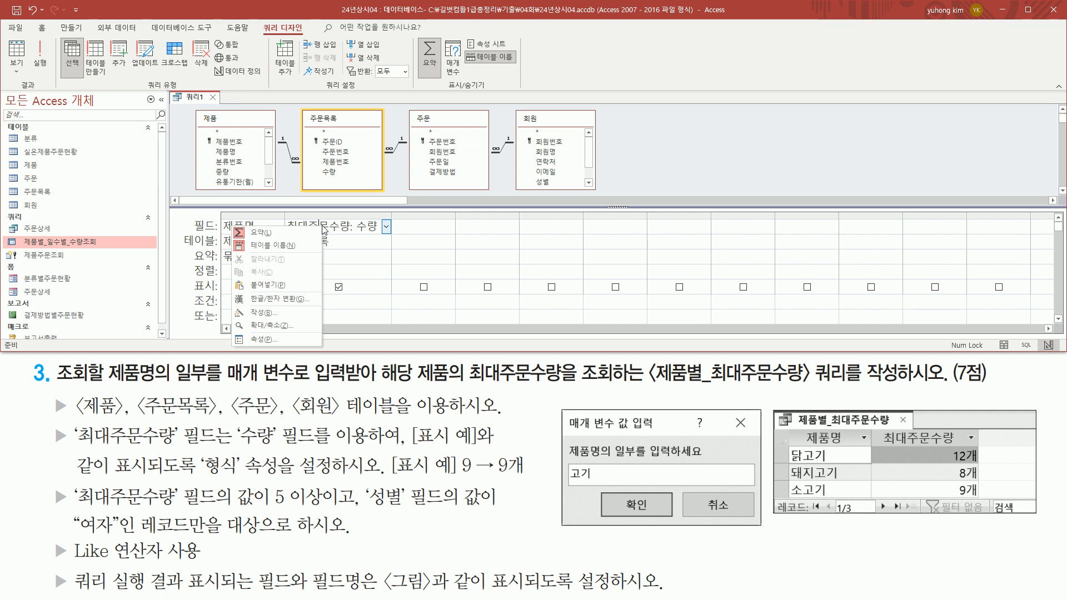
pyautogui.click(288, 337)
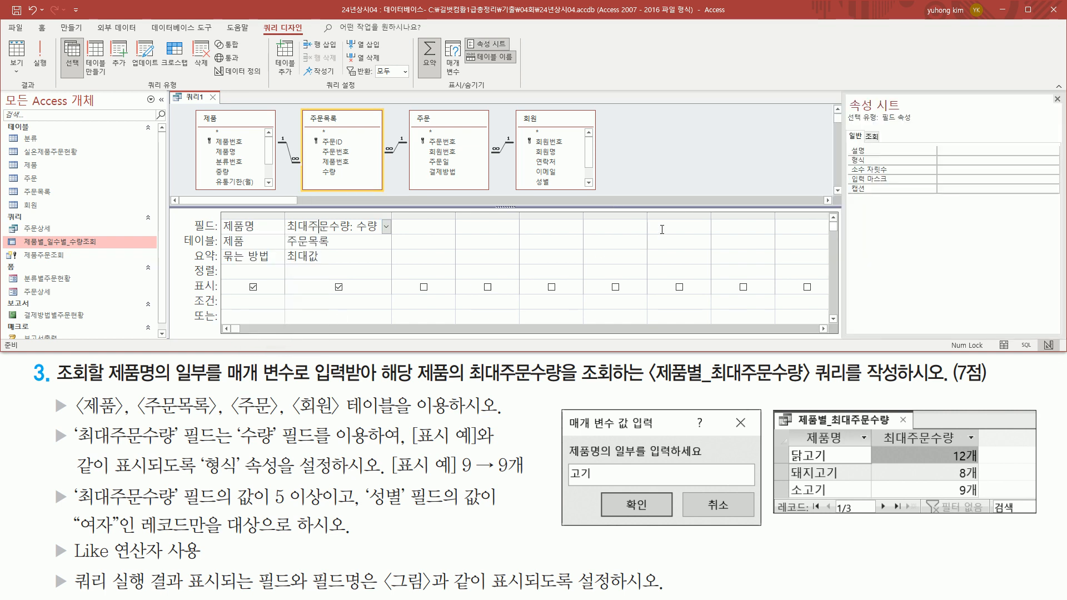
pyautogui.moveTo(844, 165); pyautogui.dragTo(1002, 160)
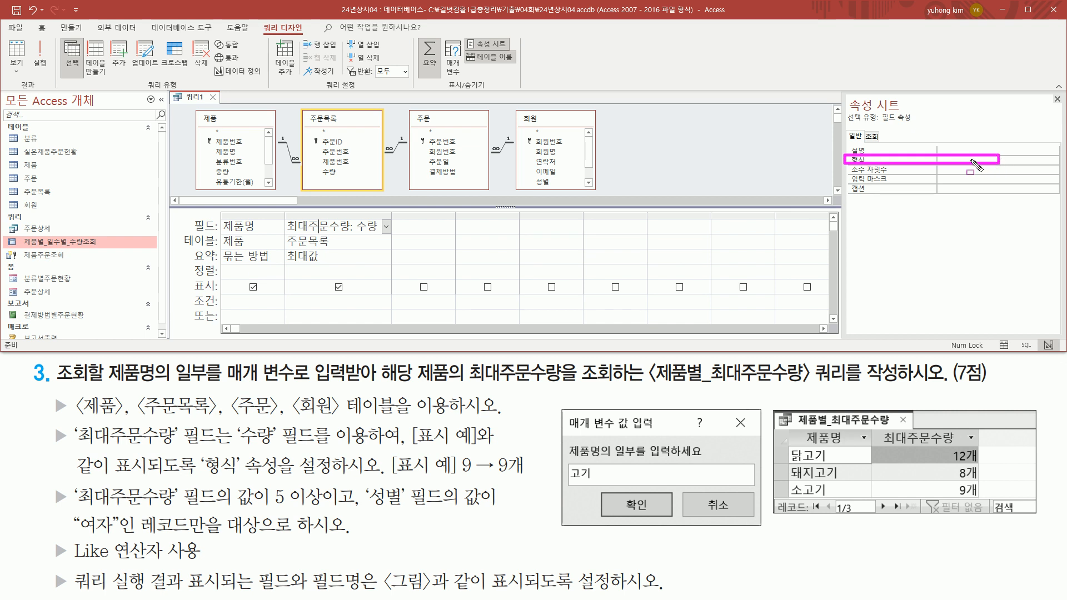
pyautogui.press('Escape')
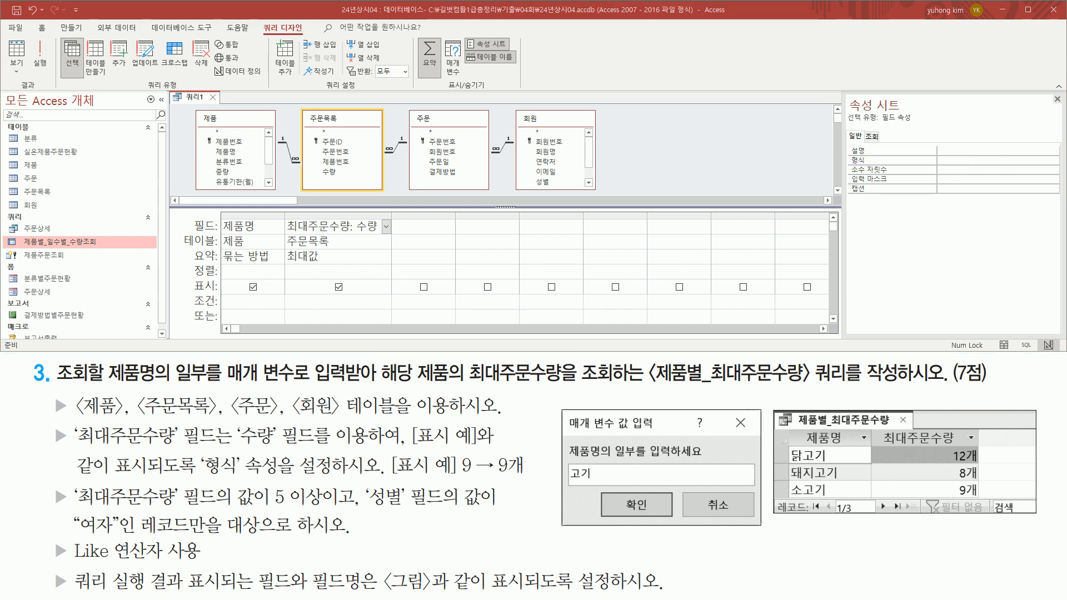
pyautogui.hotkey('ctrl', 'm')
pyautogui.press('BackSpace')
pyautogui.moveTo(398, 177); pyautogui.dragTo(900, 217)
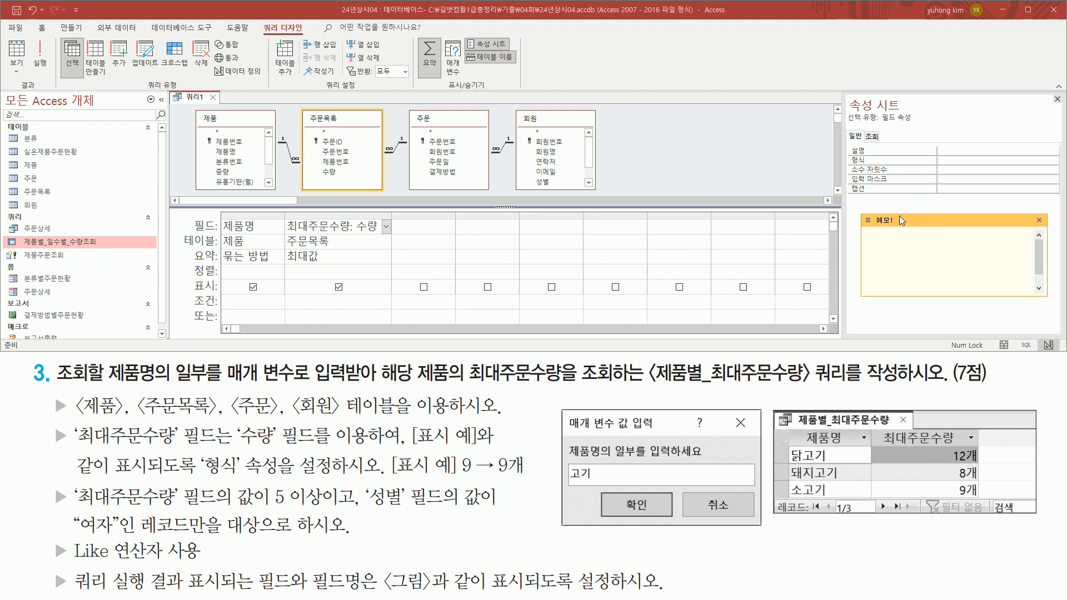
pyautogui.moveTo(457, 475); pyautogui.dragTo(527, 476)
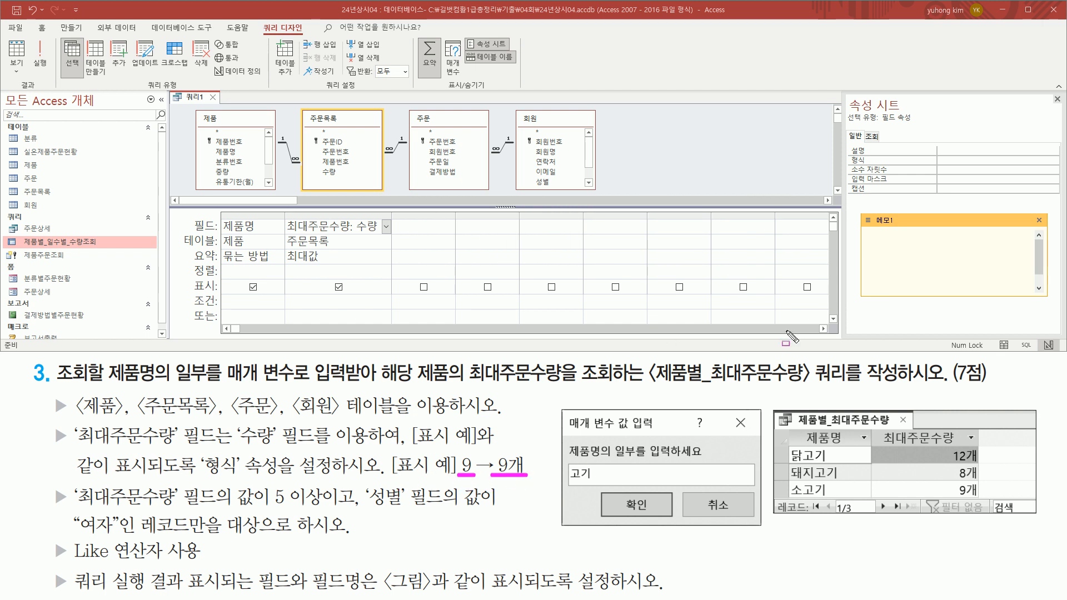
# Set the 형식 property of the 최대주문수량 column to #개 and close the property sheet.
pyautogui.press('Escape')
pyautogui.click(884, 255)
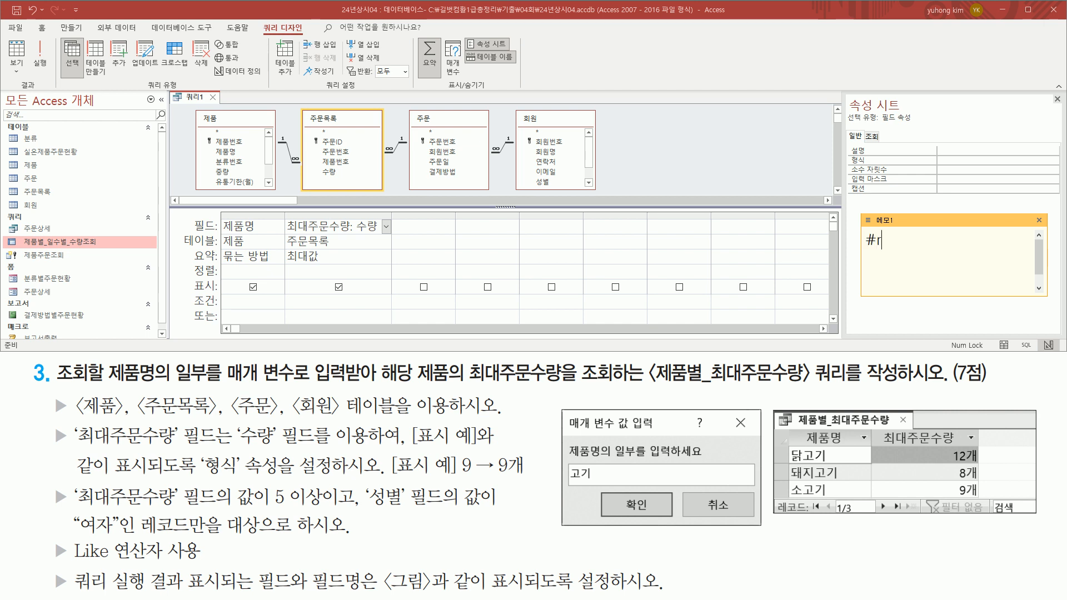
pyautogui.press('BackSpace')
pyautogui.write('개')
pyautogui.click(961, 162)
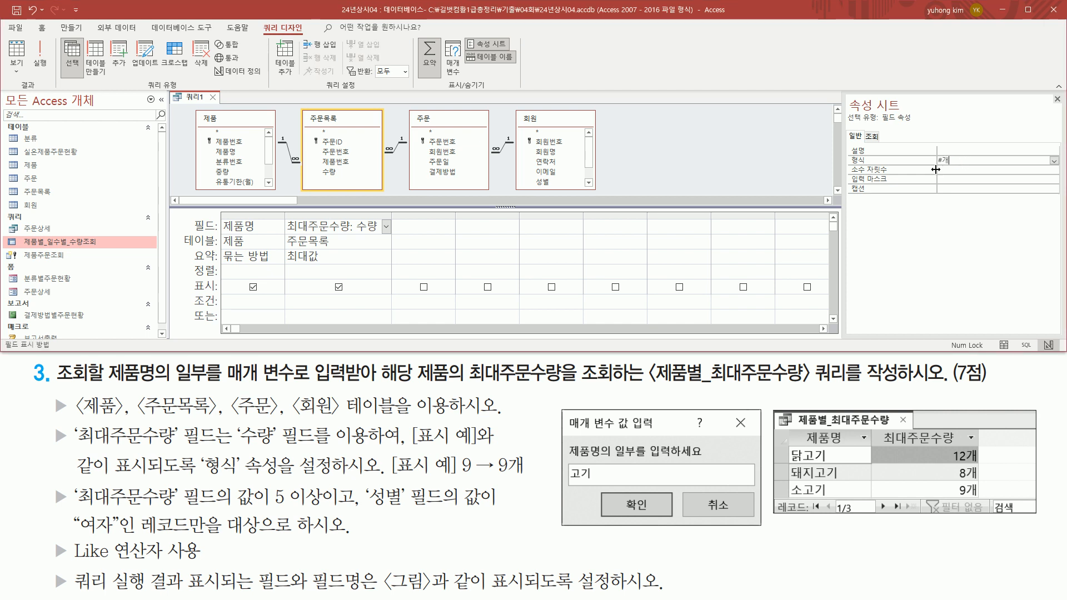
pyautogui.moveTo(846, 167); pyautogui.dragTo(966, 155)
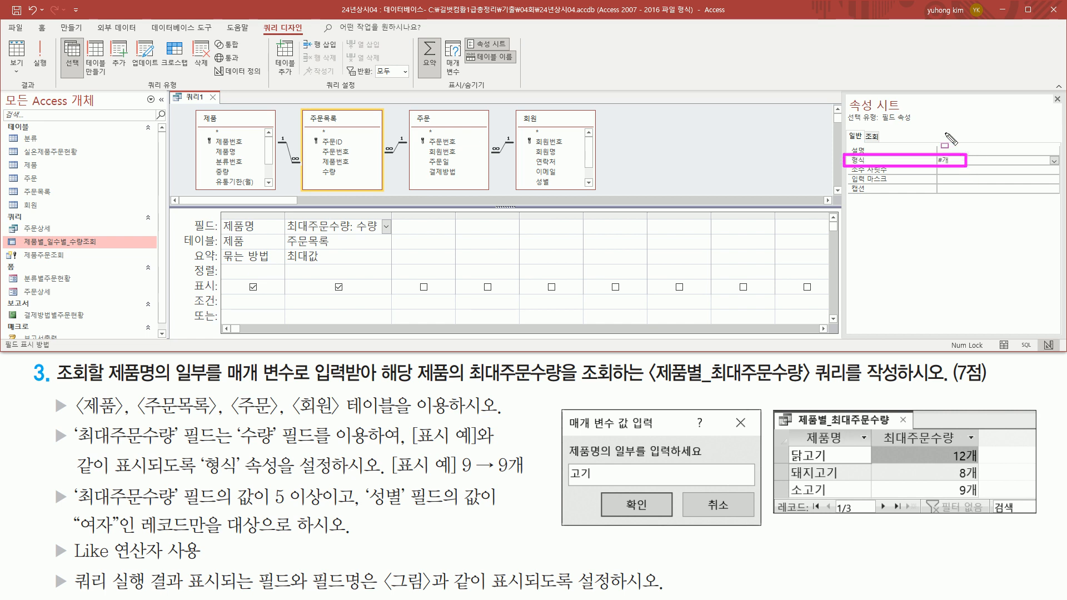
pyautogui.moveTo(1052, 91); pyautogui.dragTo(1062, 106)
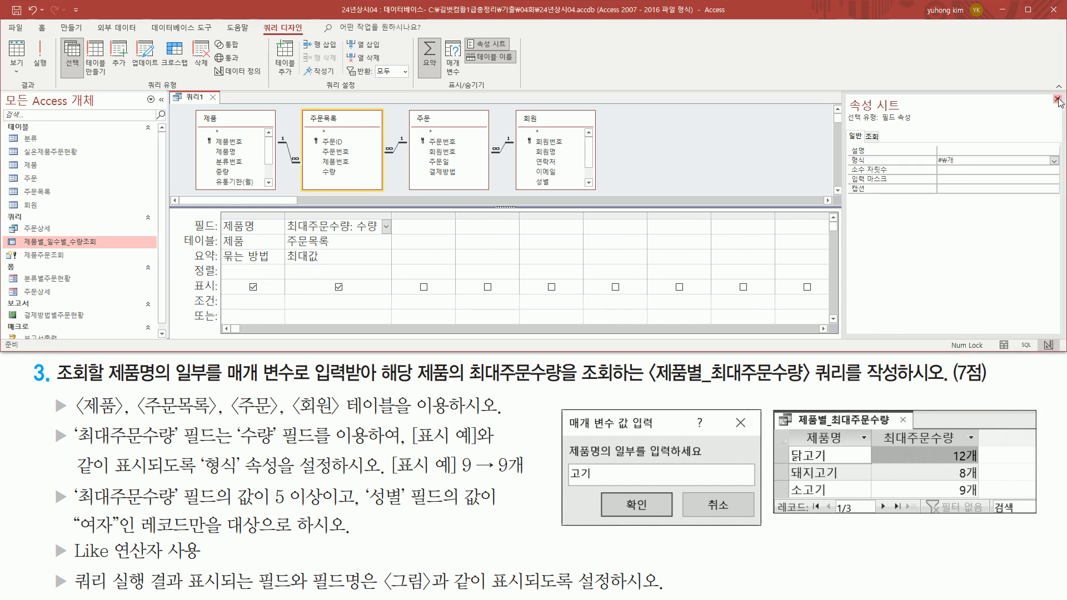
pyautogui.click(1057, 99)
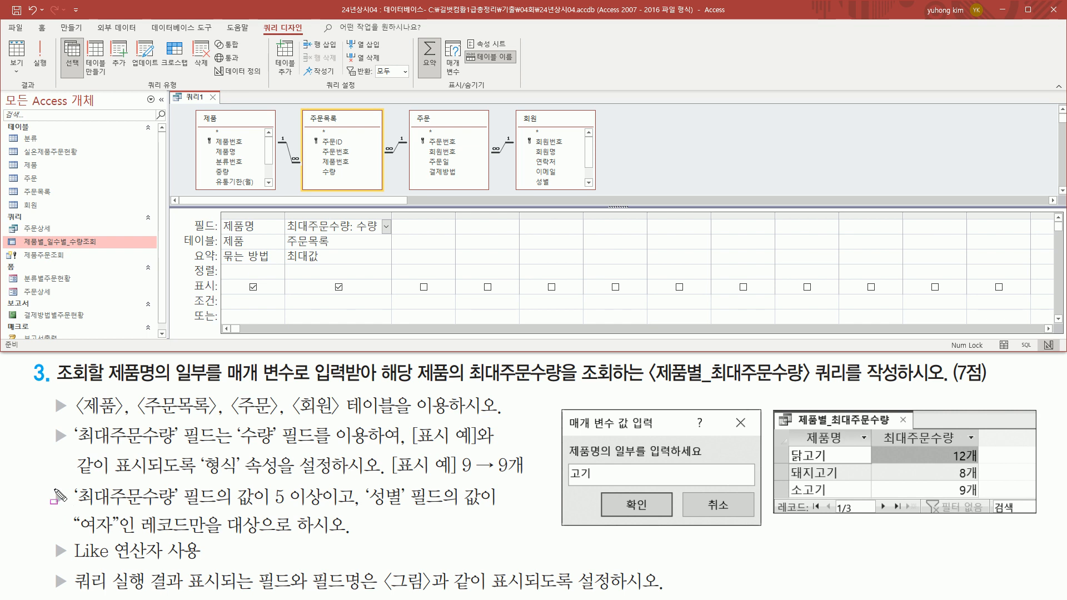
# Set the 조건 of the 최대주문수량 column to >=5.
pyautogui.moveTo(48, 483)
pyautogui.mouseDown()
pyautogui.moveTo(67, 516)
pyautogui.moveTo(176, 508)
pyautogui.mouseUp()
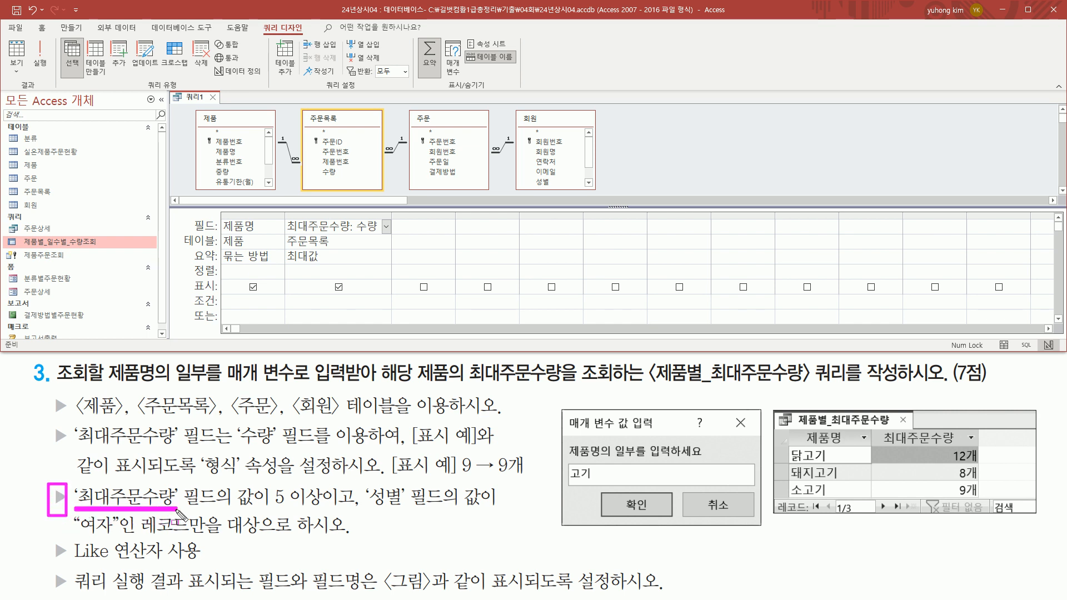
pyautogui.moveTo(285, 215); pyautogui.dragTo(394, 267)
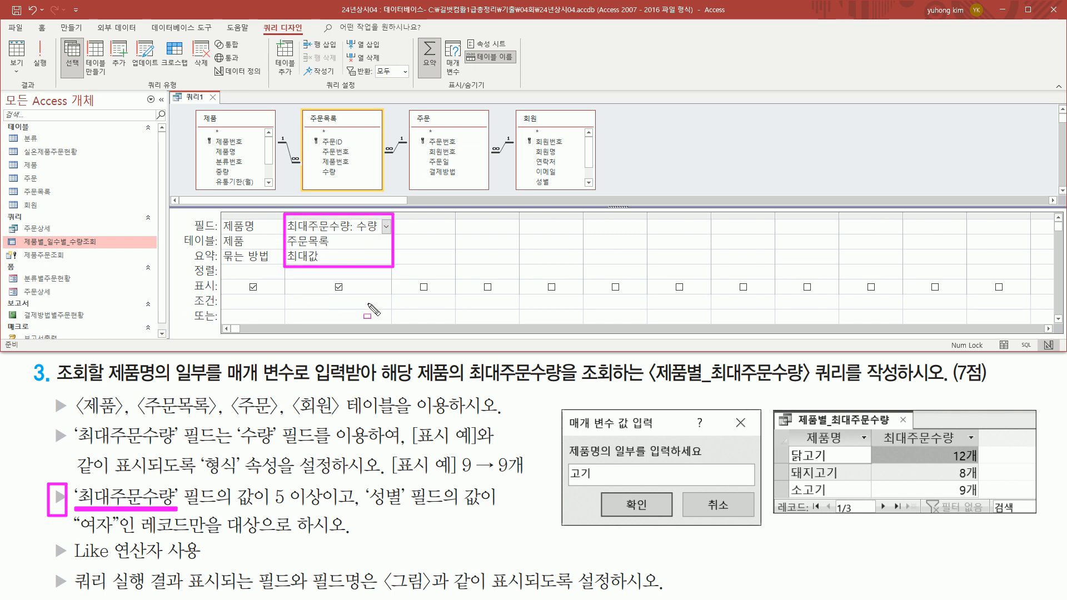
pyautogui.moveTo(265, 483)
pyautogui.mouseDown()
pyautogui.moveTo(326, 510)
pyautogui.moveTo(473, 509)
pyautogui.moveTo(485, 483)
pyautogui.mouseUp()
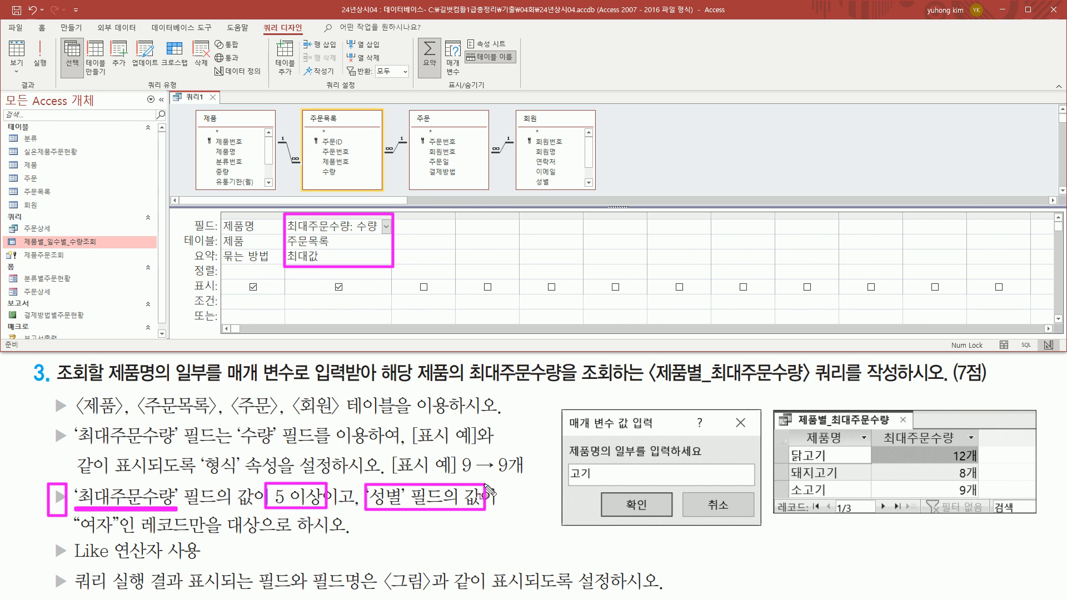
pyautogui.moveTo(78, 534); pyautogui.dragTo(305, 536)
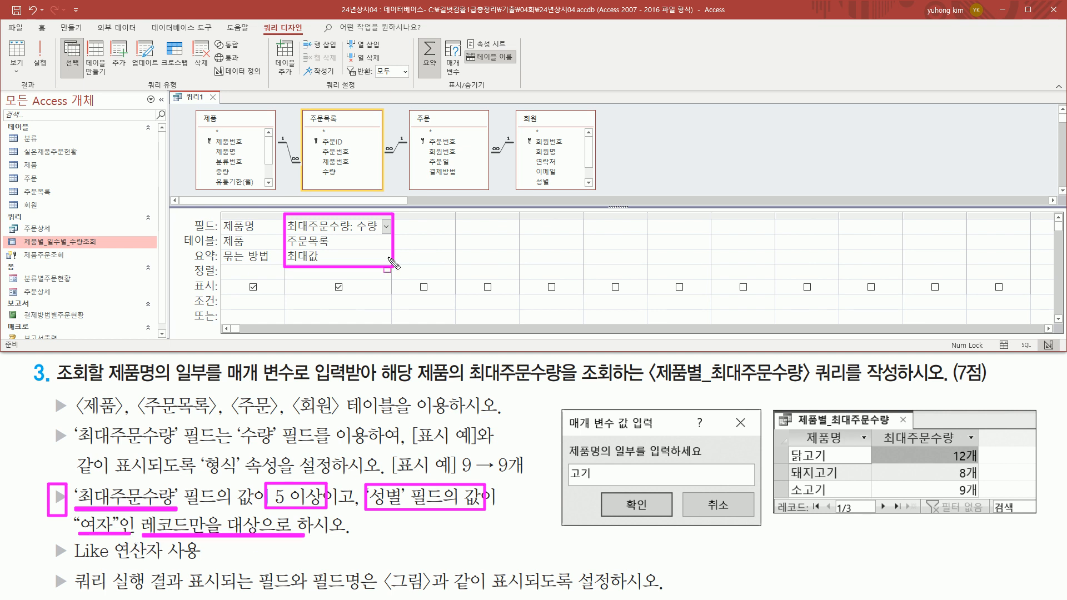
pyautogui.moveTo(286, 234); pyautogui.dragTo(349, 234)
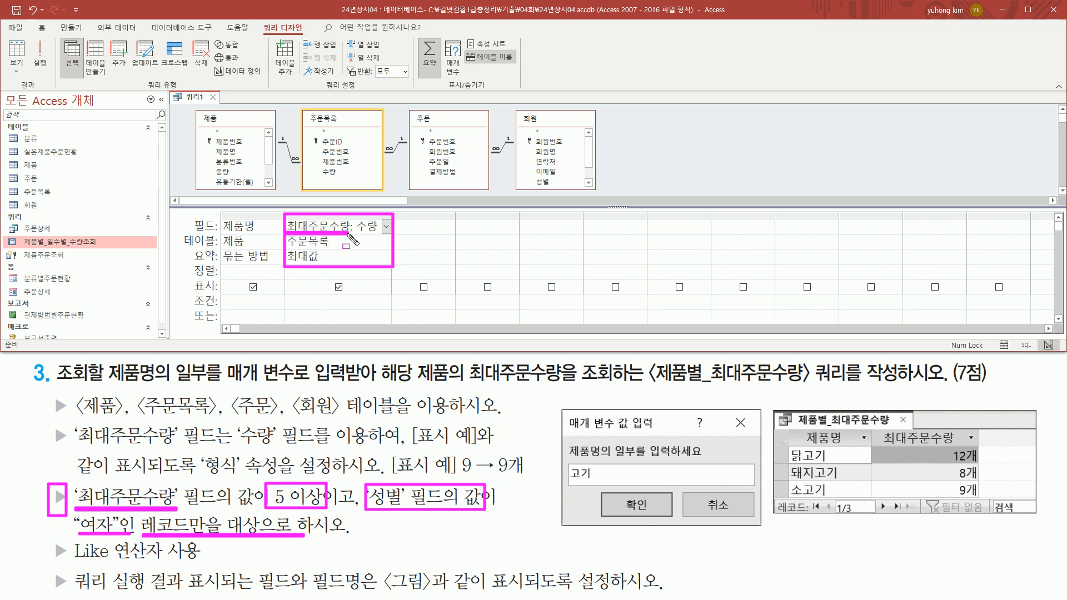
pyautogui.press('Escape')
pyautogui.click(319, 302)
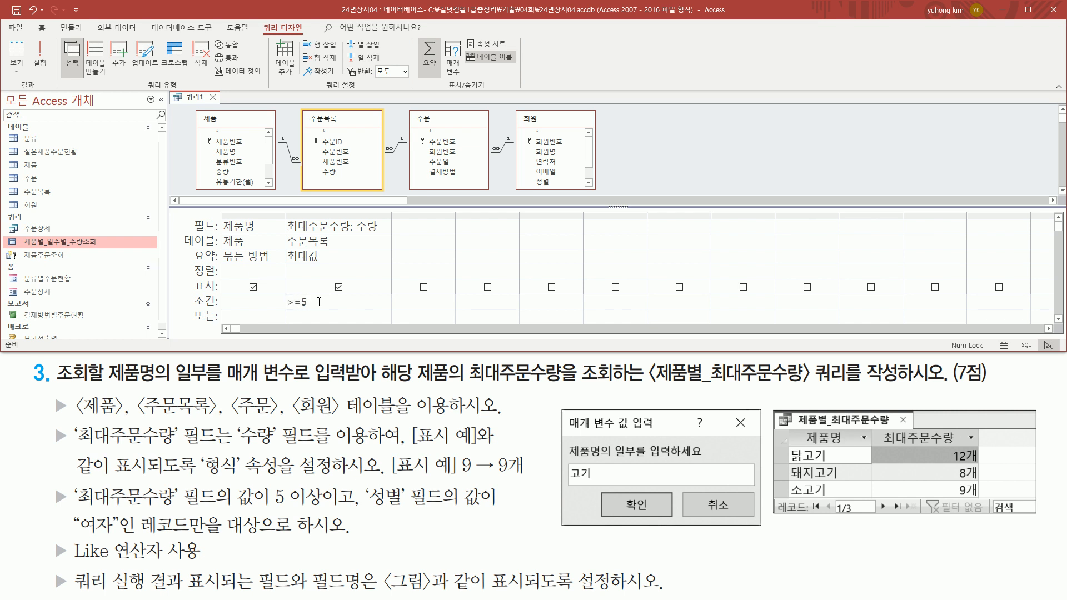
pyautogui.click(334, 272)
# Add the 성별 field from the 회원 table to the query grid and set its 조건 to "여자".
pyautogui.moveTo(366, 483); pyautogui.dragTo(406, 509)
pyautogui.moveTo(76, 536); pyautogui.dragTo(133, 537)
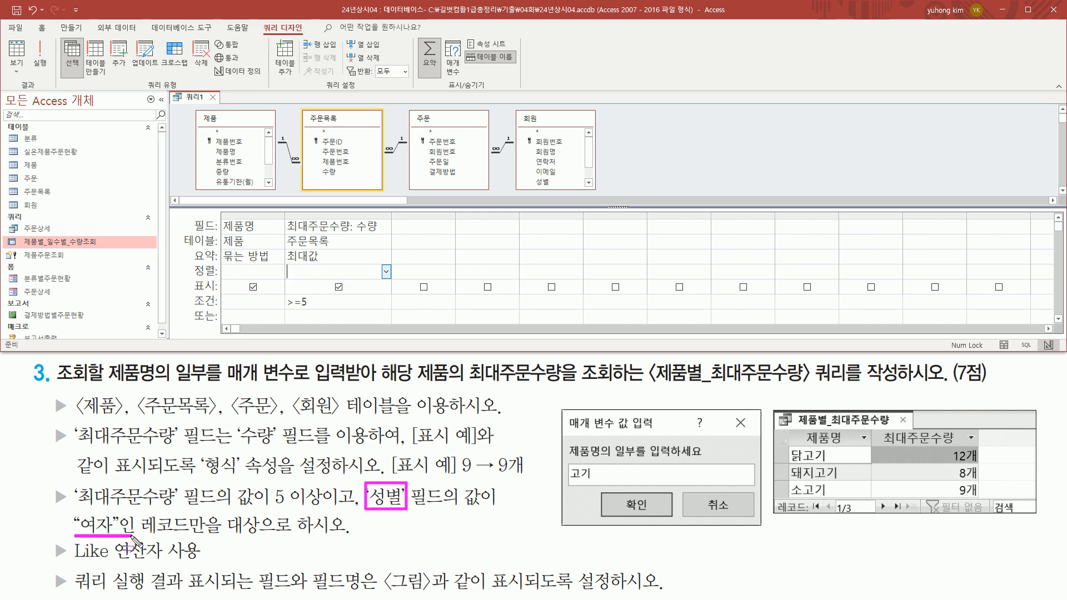
pyautogui.moveTo(219, 212)
pyautogui.mouseDown()
pyautogui.moveTo(227, 261)
pyautogui.moveTo(398, 313)
pyautogui.moveTo(464, 314)
pyautogui.mouseUp()
pyautogui.moveTo(538, 177)
pyautogui.mouseDown()
pyautogui.moveTo(563, 191)
pyautogui.moveTo(544, 182)
pyautogui.moveTo(402, 249)
pyautogui.moveTo(396, 236)
pyautogui.moveTo(456, 264)
pyautogui.mouseUp()
pyautogui.press('Escape')
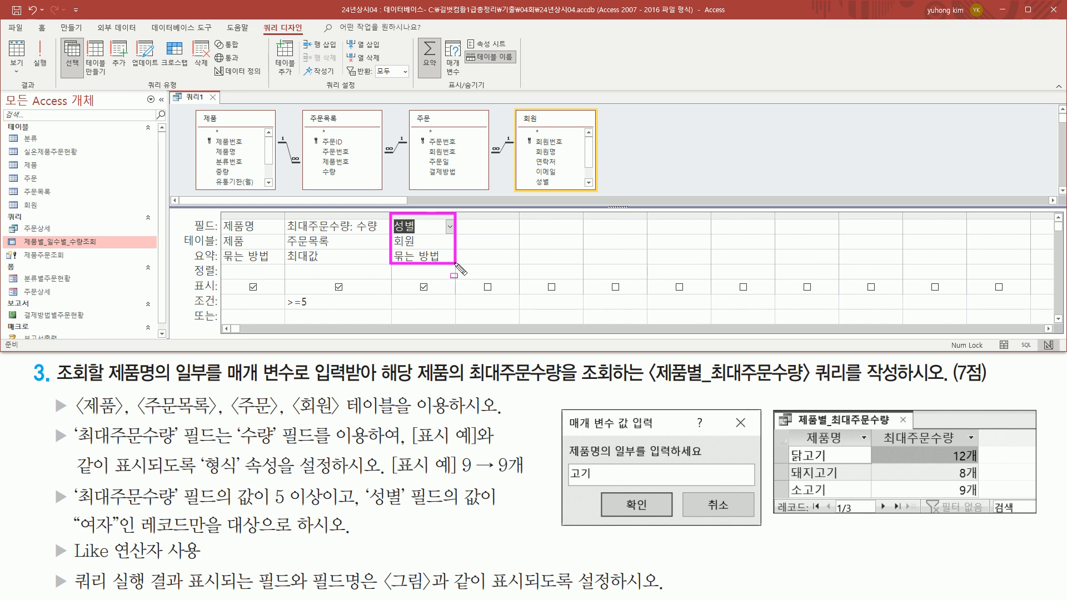
pyautogui.press('Escape')
pyautogui.click(409, 302)
pyautogui.write('"여자')
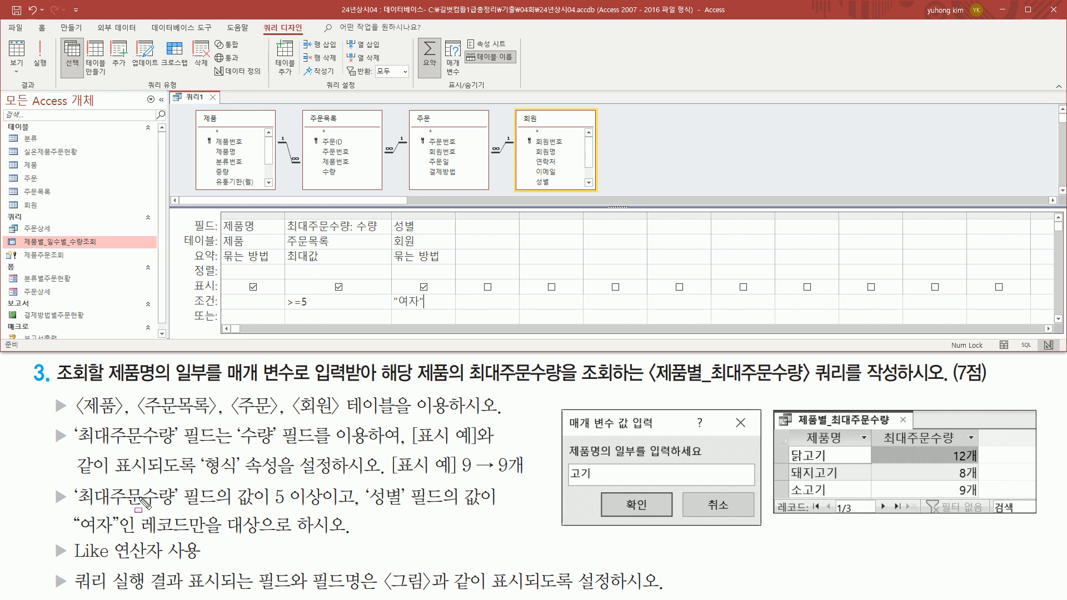
pyautogui.moveTo(74, 483)
pyautogui.mouseDown()
pyautogui.moveTo(165, 506)
pyautogui.moveTo(502, 509)
pyautogui.mouseUp()
pyautogui.moveTo(324, 505); pyautogui.dragTo(357, 512)
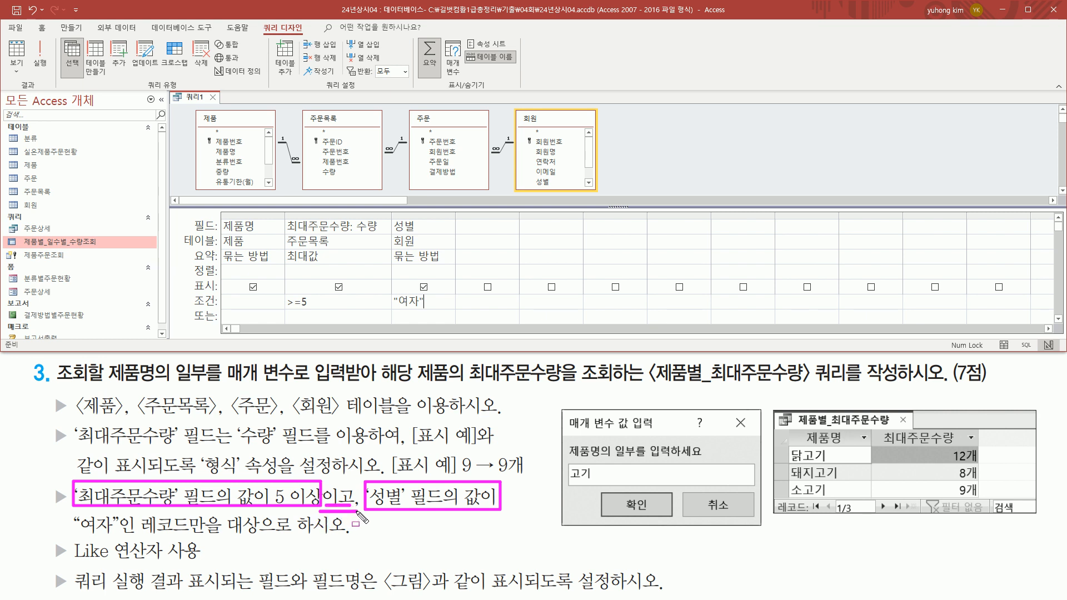
pyautogui.moveTo(282, 291)
pyautogui.mouseDown()
pyautogui.moveTo(289, 314)
pyautogui.moveTo(448, 312)
pyautogui.mouseUp()
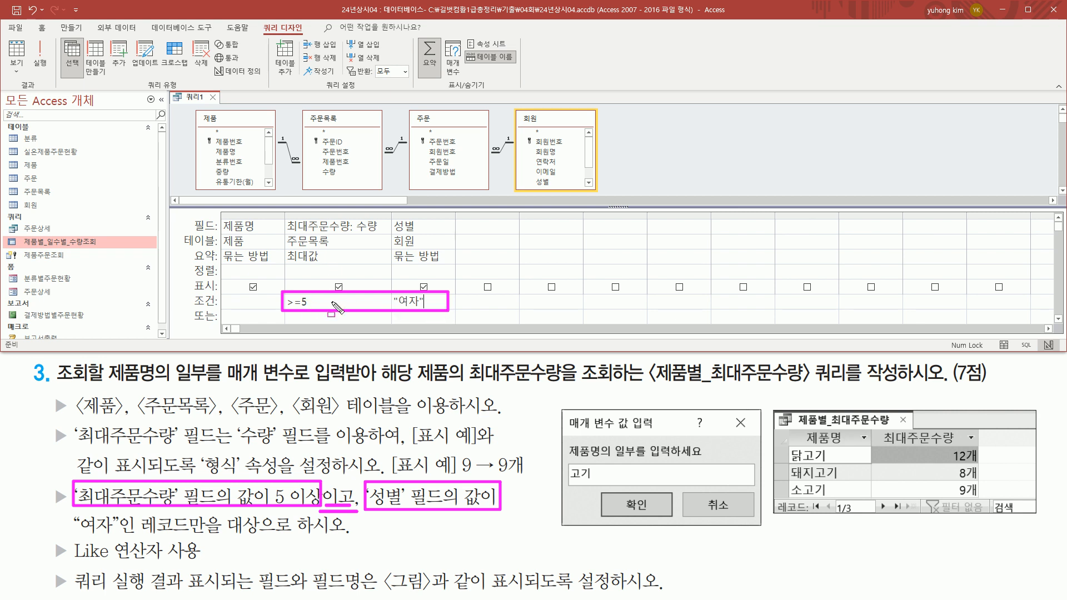
pyautogui.moveTo(276, 303); pyautogui.dragTo(449, 302)
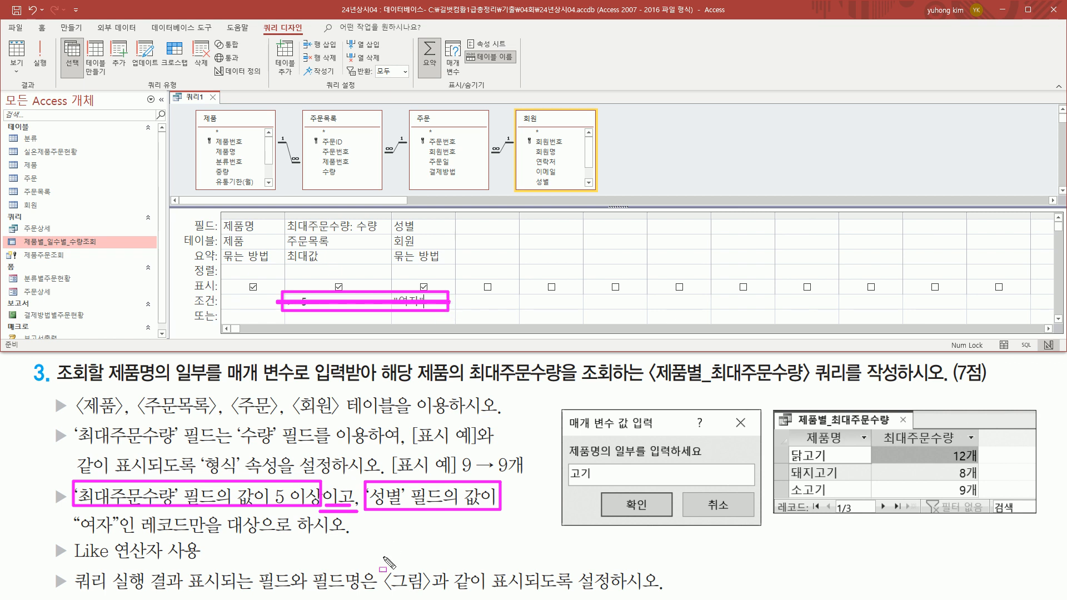
pyautogui.press('Escape')
pyautogui.moveTo(74, 507)
pyautogui.mouseDown()
pyautogui.moveTo(322, 507)
pyautogui.moveTo(326, 487)
pyautogui.moveTo(492, 511)
pyautogui.mouseUp()
pyautogui.moveTo(71, 537)
pyautogui.mouseDown()
pyautogui.moveTo(190, 537)
pyautogui.moveTo(358, 506)
pyautogui.mouseUp()
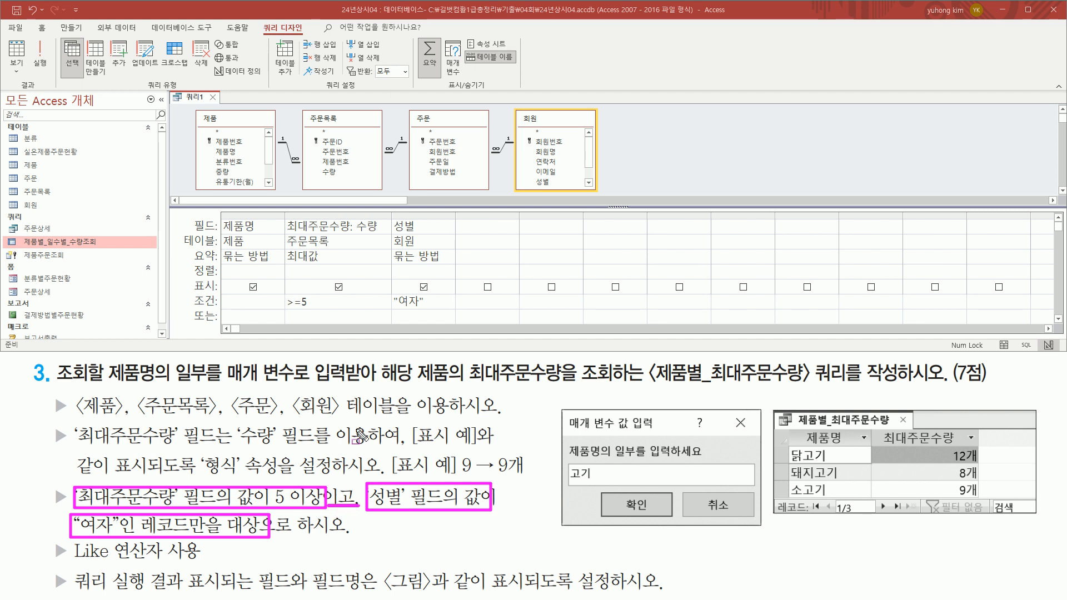
pyautogui.moveTo(388, 290)
pyautogui.mouseDown()
pyautogui.moveTo(428, 310)
pyautogui.moveTo(395, 324)
pyautogui.moveTo(425, 315)
pyautogui.mouseUp()
pyautogui.moveTo(223, 322); pyautogui.dragTo(450, 325)
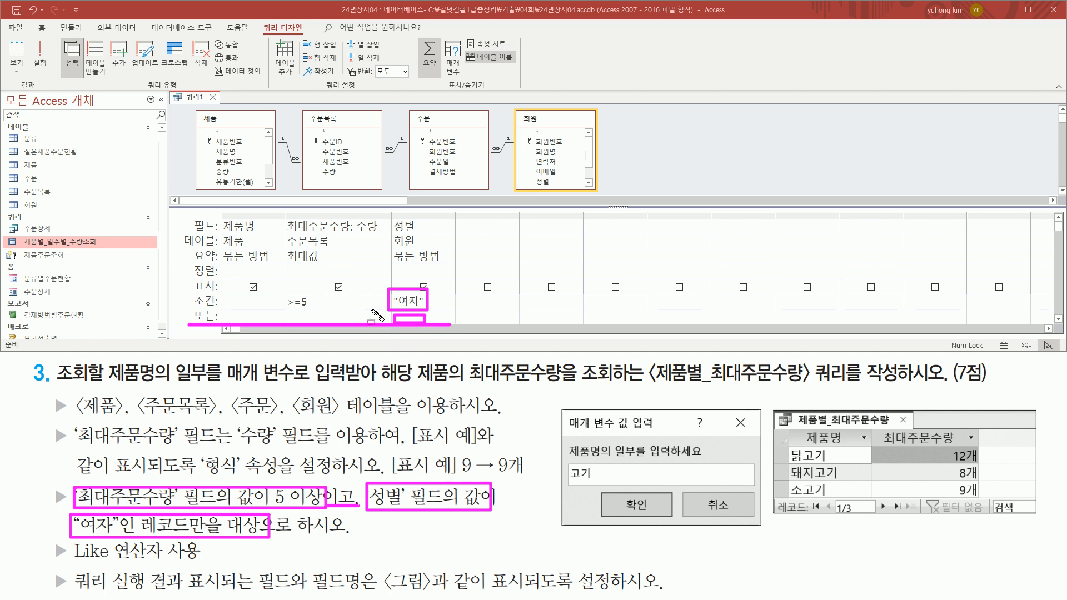
pyautogui.press('e')
pyautogui.moveTo(282, 293); pyautogui.dragTo(318, 309)
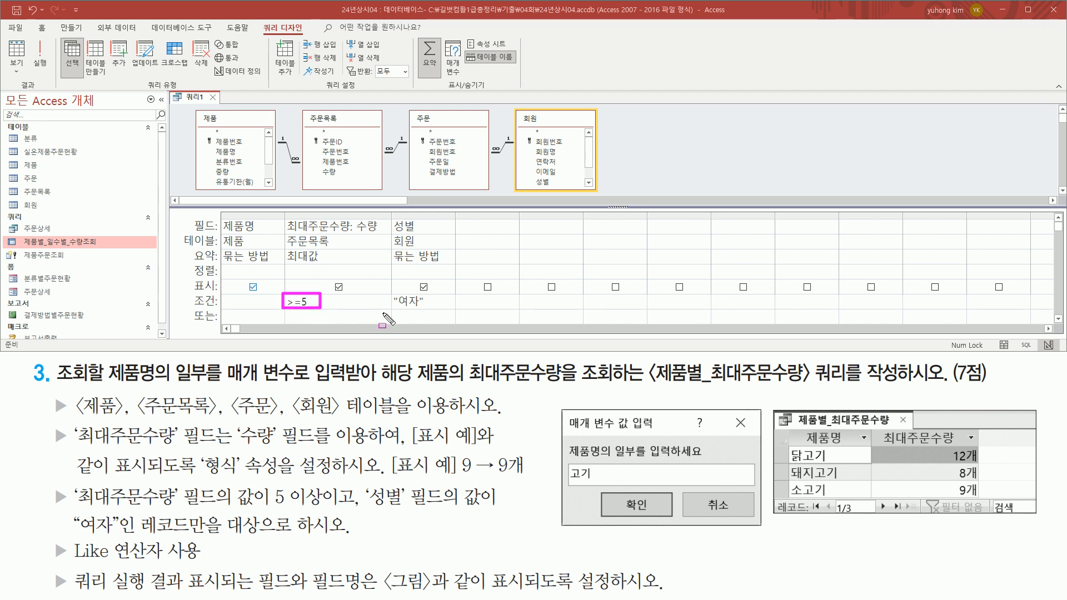
pyautogui.moveTo(392, 310); pyautogui.dragTo(431, 323)
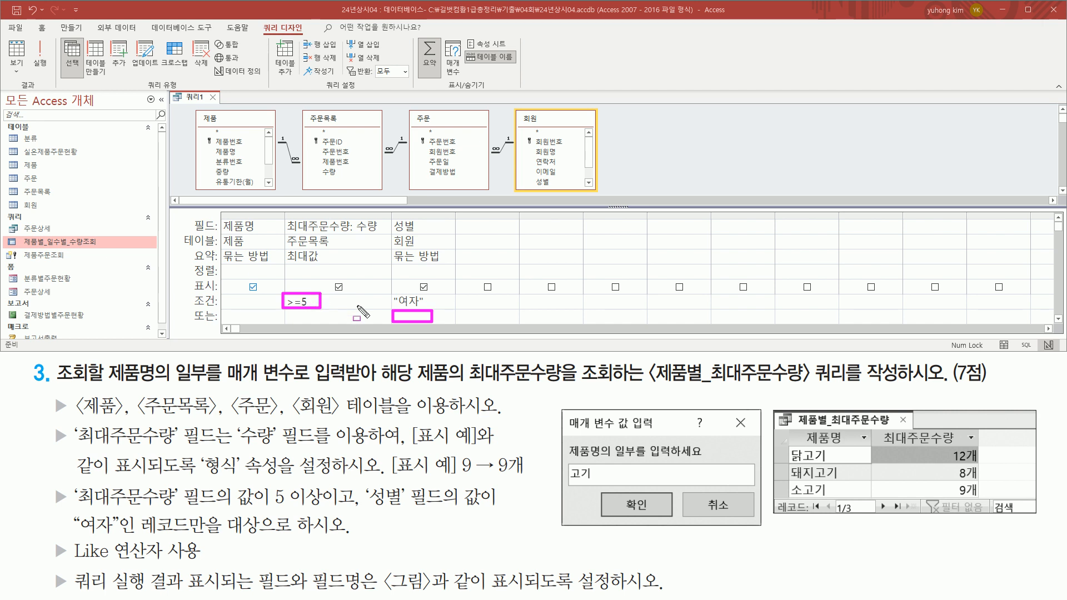
pyautogui.press('Escape')
pyautogui.moveTo(281, 294); pyautogui.dragTo(448, 311)
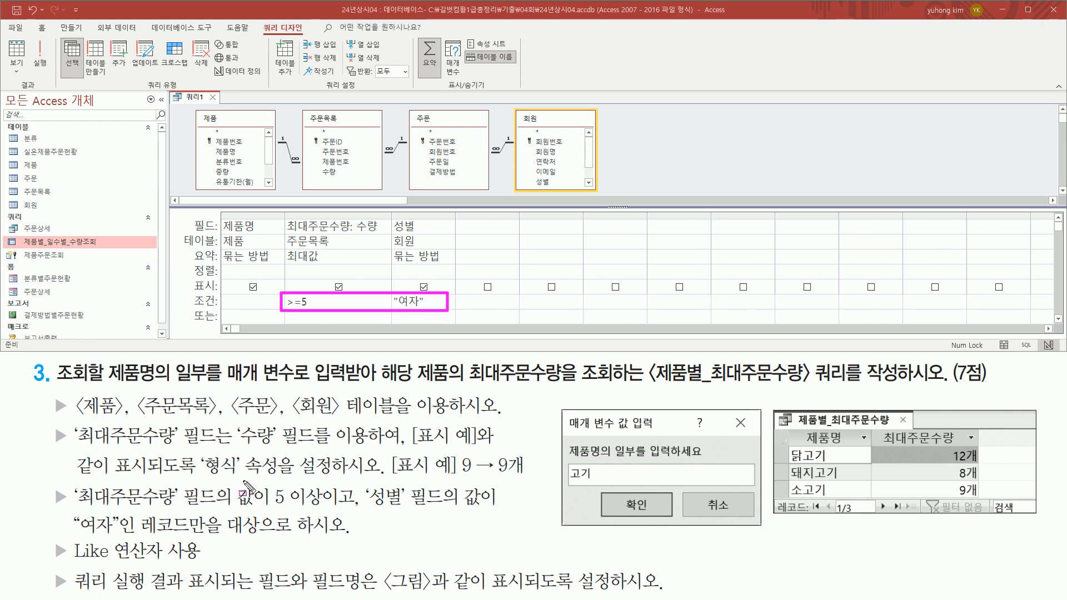
pyautogui.moveTo(50, 537)
pyautogui.mouseDown()
pyautogui.moveTo(50, 563)
pyautogui.moveTo(207, 563)
pyautogui.mouseUp()
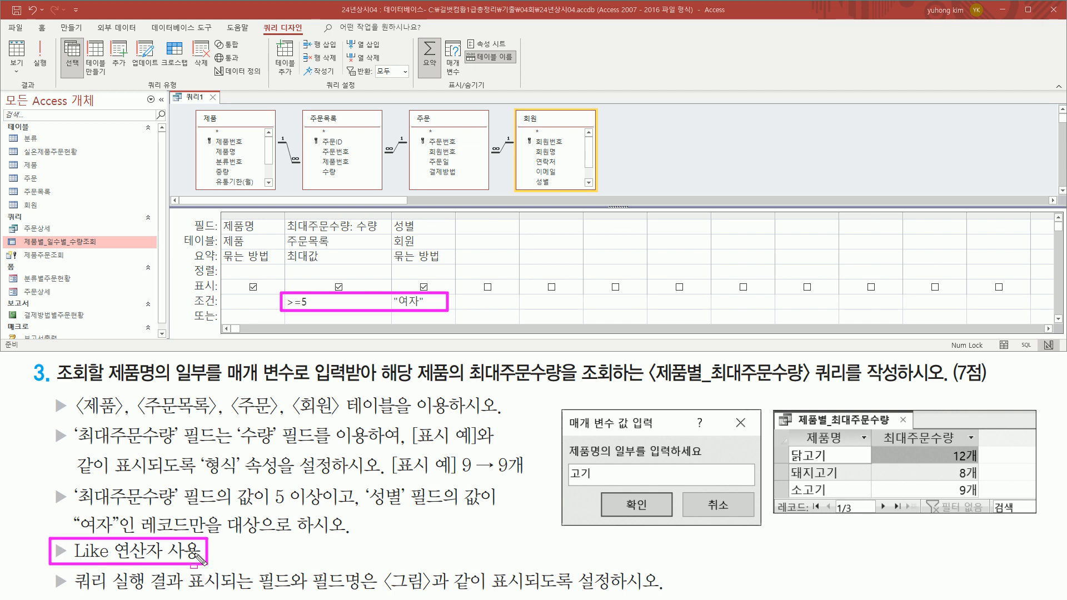
pyautogui.press('Escape')
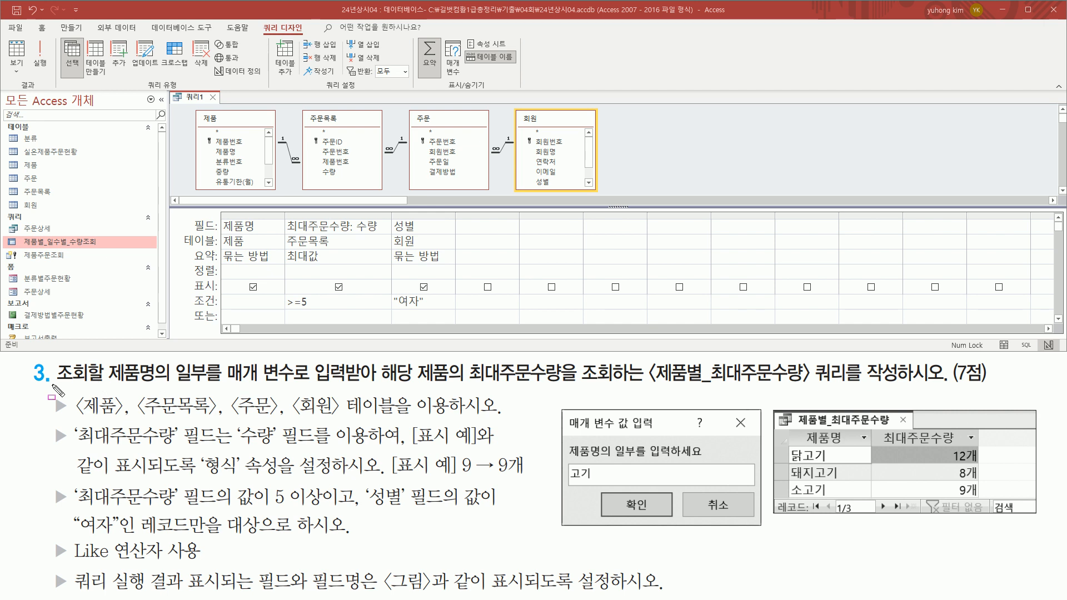
pyautogui.moveTo(52, 384); pyautogui.dragTo(377, 386)
pyautogui.moveTo(563, 409)
pyautogui.mouseDown()
pyautogui.moveTo(567, 484)
pyautogui.moveTo(761, 527)
pyautogui.mouseUp()
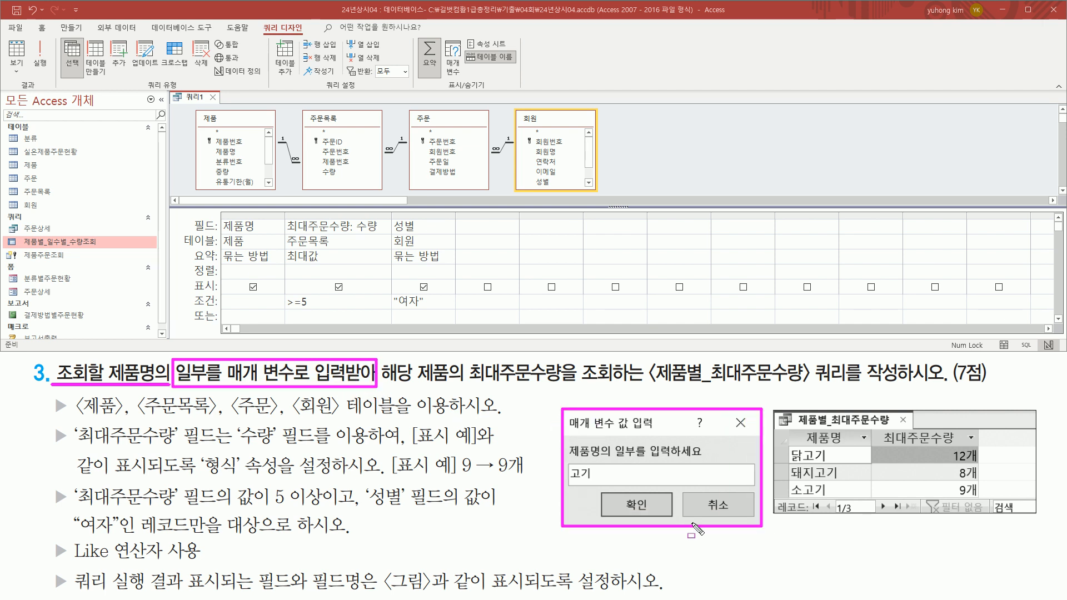
pyautogui.moveTo(570, 482); pyautogui.dragTo(592, 482)
pyautogui.moveTo(804, 463)
pyautogui.mouseDown()
pyautogui.moveTo(845, 477)
pyautogui.moveTo(827, 494)
pyautogui.mouseUp()
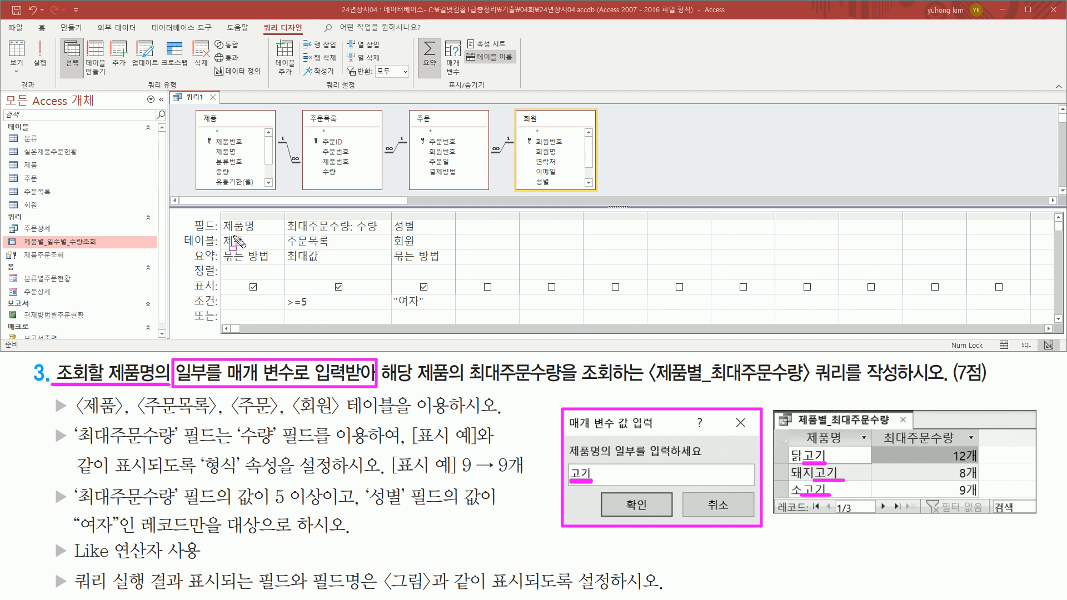
pyautogui.moveTo(222, 217)
pyautogui.mouseDown()
pyautogui.moveTo(288, 256)
pyautogui.moveTo(278, 308)
pyautogui.mouseUp()
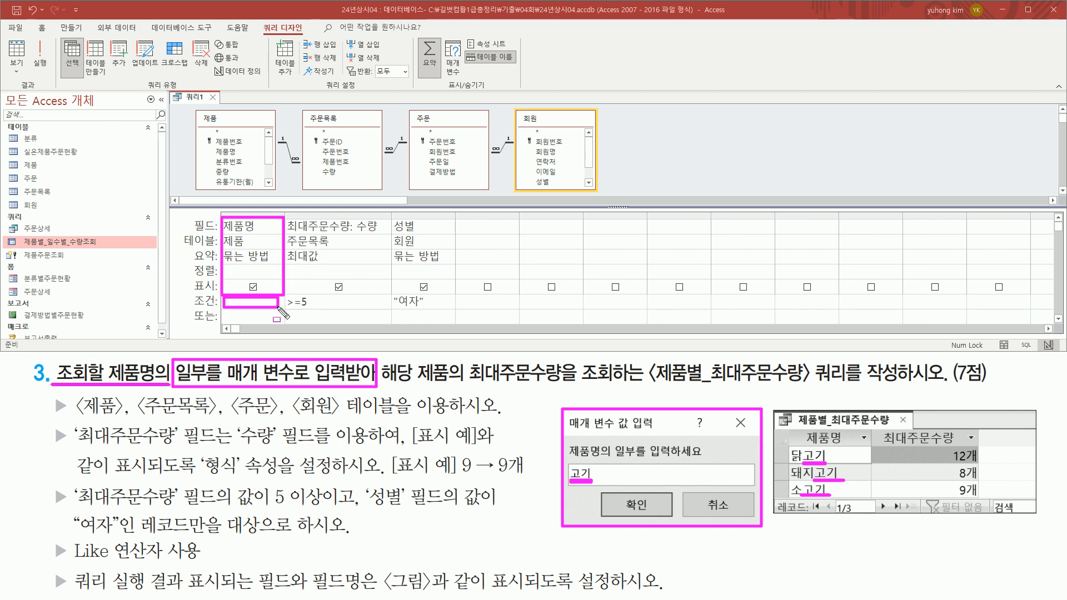
pyautogui.moveTo(569, 461); pyautogui.dragTo(706, 461)
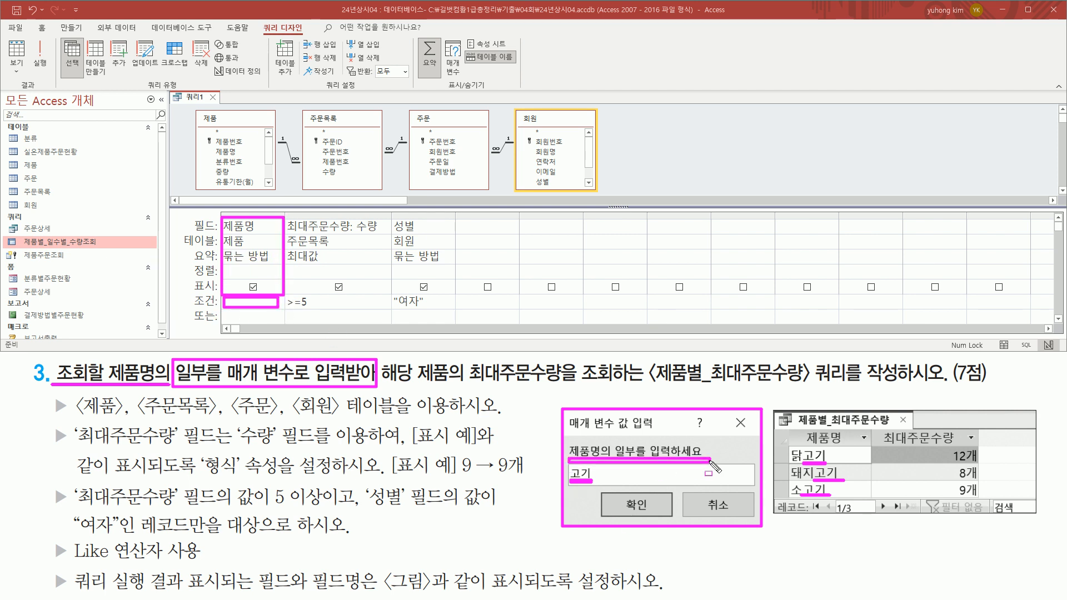
# Widen the 제품명 column in the query grid and enter the parameter prompt [제품명의 일부를 입력하세요] as its 조건.
pyautogui.press('Escape')
pyautogui.click(277, 215)
pyautogui.moveTo(285, 215); pyautogui.dragTo(429, 217)
pyautogui.click(366, 302)
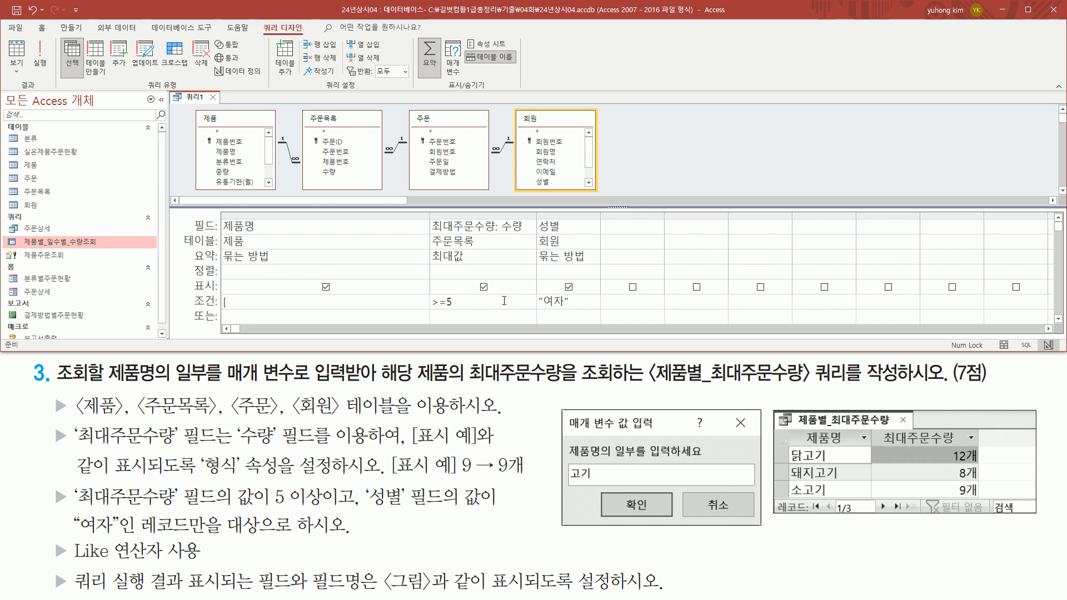
pyautogui.moveTo(566, 460); pyautogui.dragTo(706, 461)
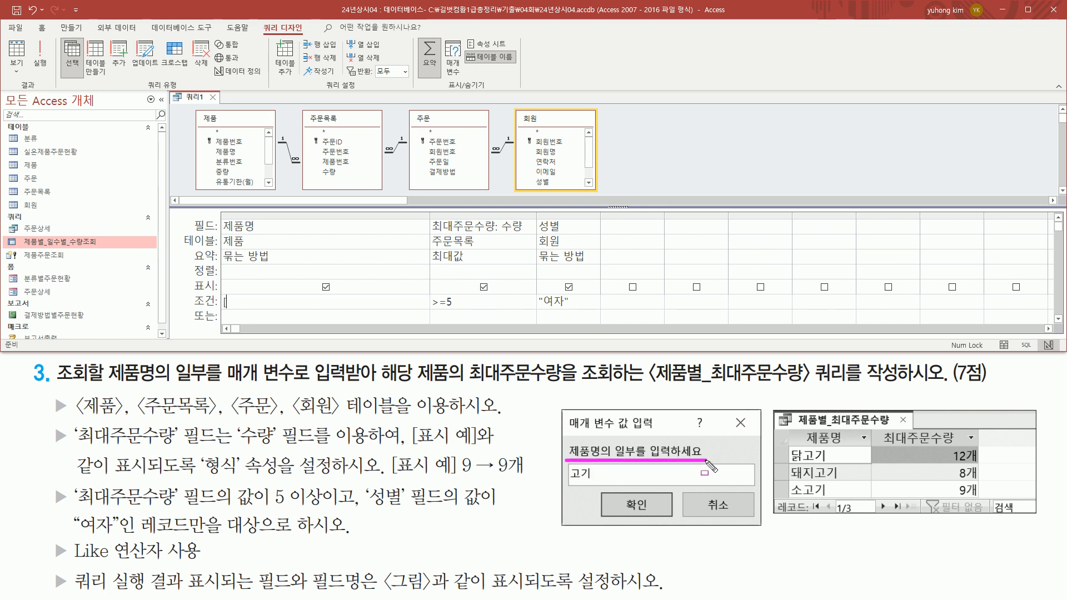
pyautogui.press('Escape')
pyautogui.click(259, 303)
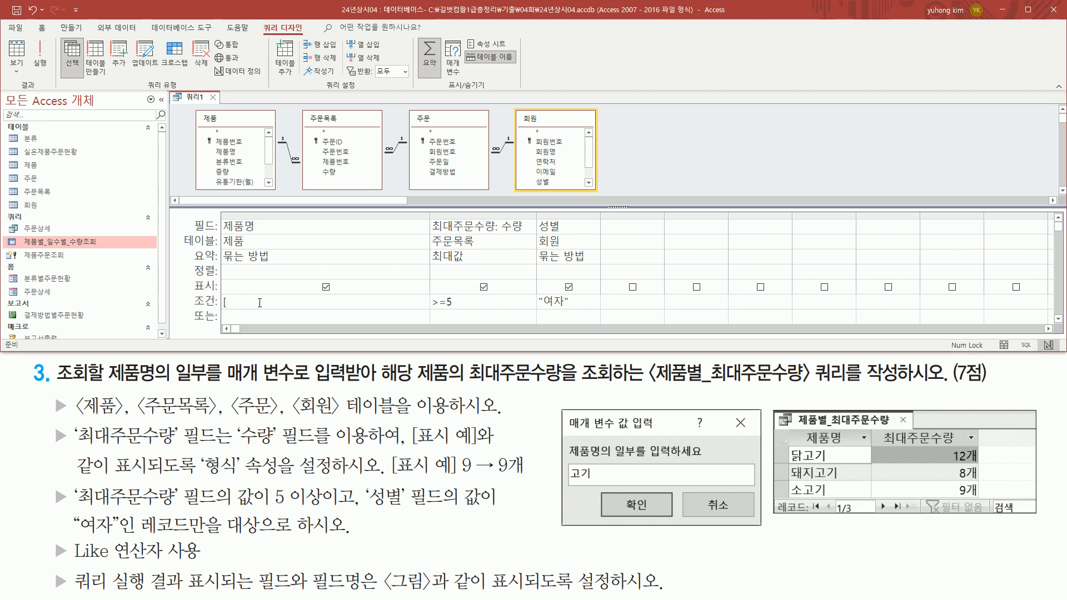
pyautogui.write('[제품명의 일부를 입력하세요')
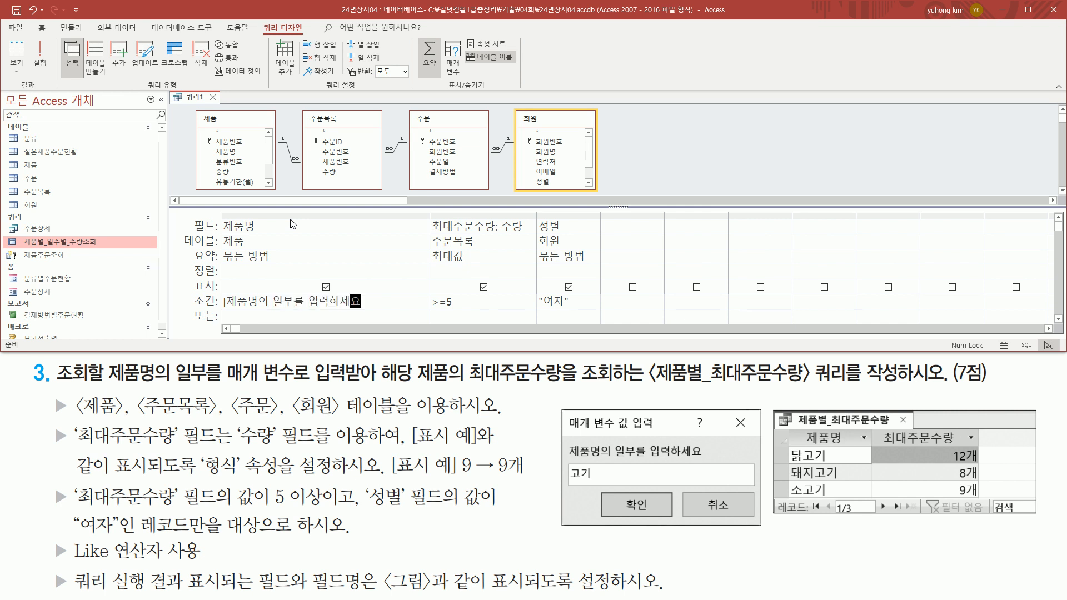
pyautogui.write(']')
pyautogui.moveTo(568, 462); pyautogui.dragTo(733, 460)
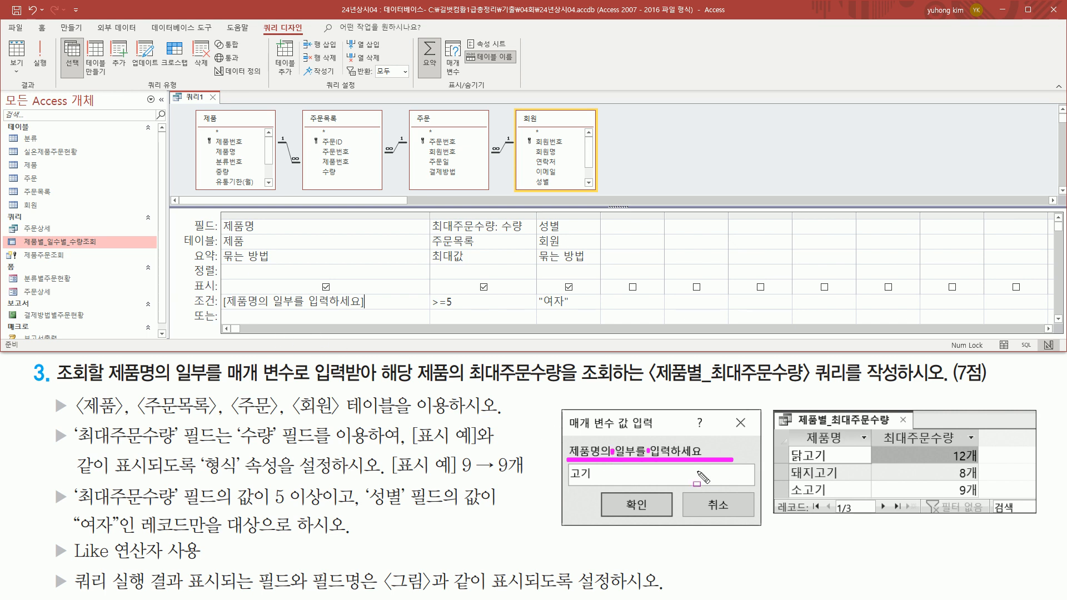
pyautogui.press('Escape')
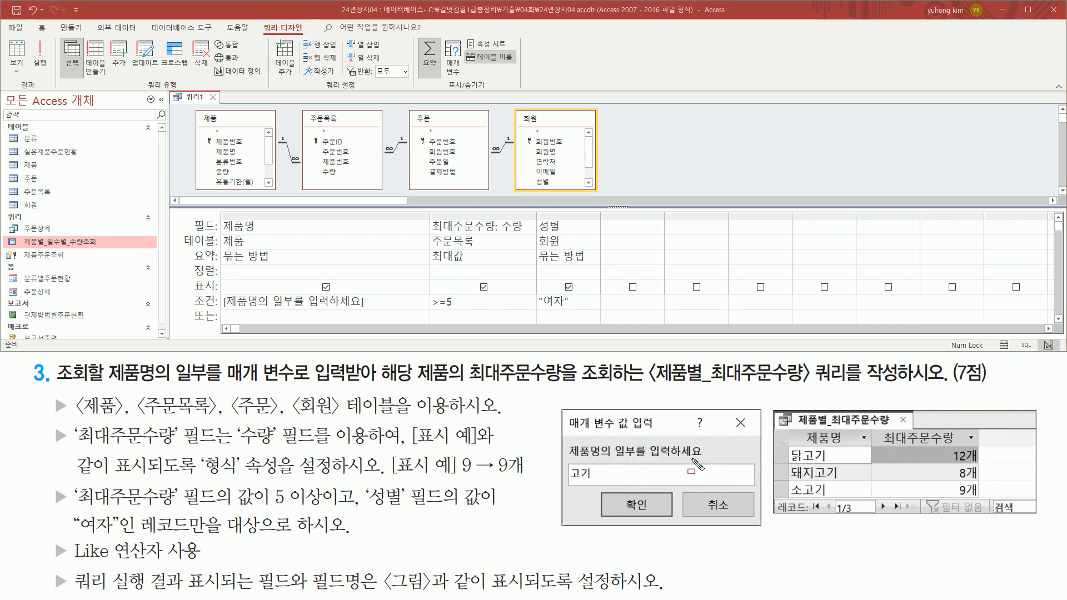
pyautogui.moveTo(690, 458); pyautogui.dragTo(714, 458)
pyautogui.moveTo(227, 310); pyautogui.dragTo(367, 311)
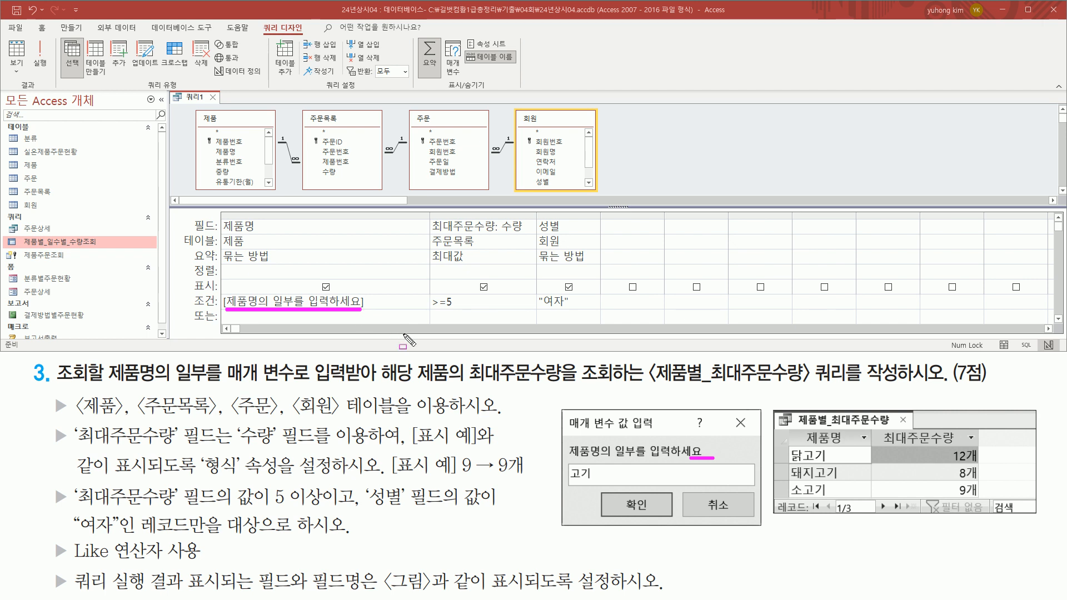
pyautogui.moveTo(218, 291)
pyautogui.mouseDown()
pyautogui.moveTo(239, 313)
pyautogui.moveTo(366, 314)
pyautogui.mouseUp()
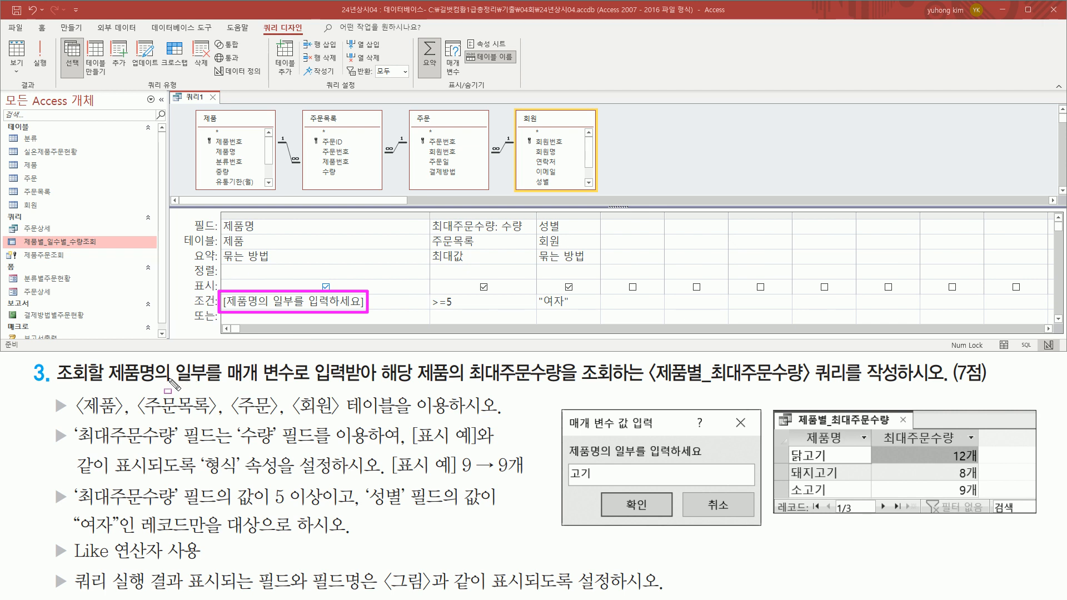
pyautogui.moveTo(174, 361); pyautogui.dragTo(225, 385)
# Extend the 제품명 조건 to Like "*" & [제품명의 일부를 입력하세요] & "*" and widen the column to fit the whole expression.
pyautogui.click(239, 304)
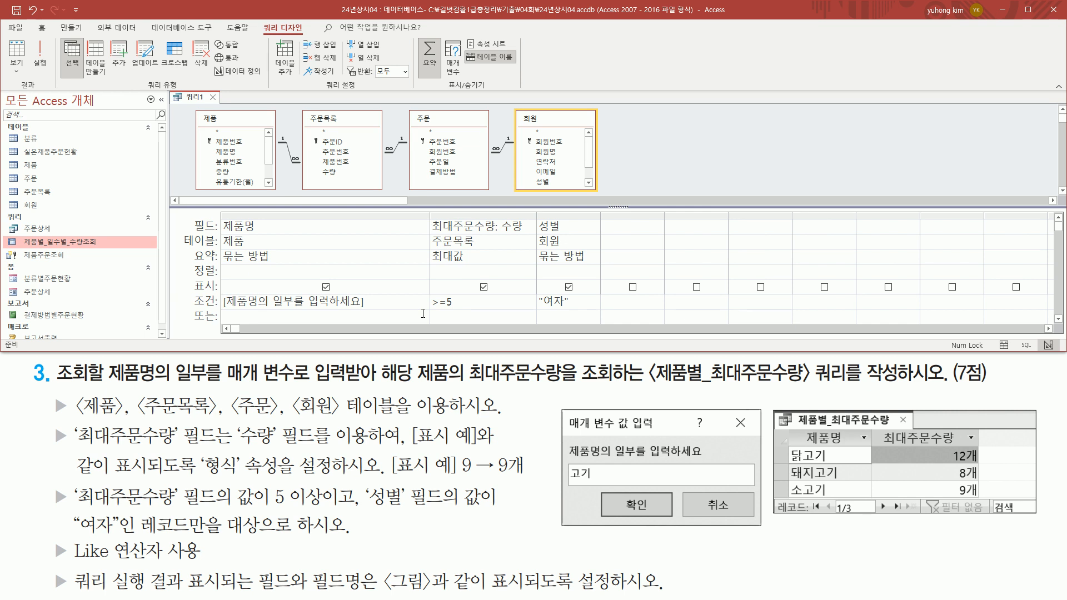
pyautogui.write('"')
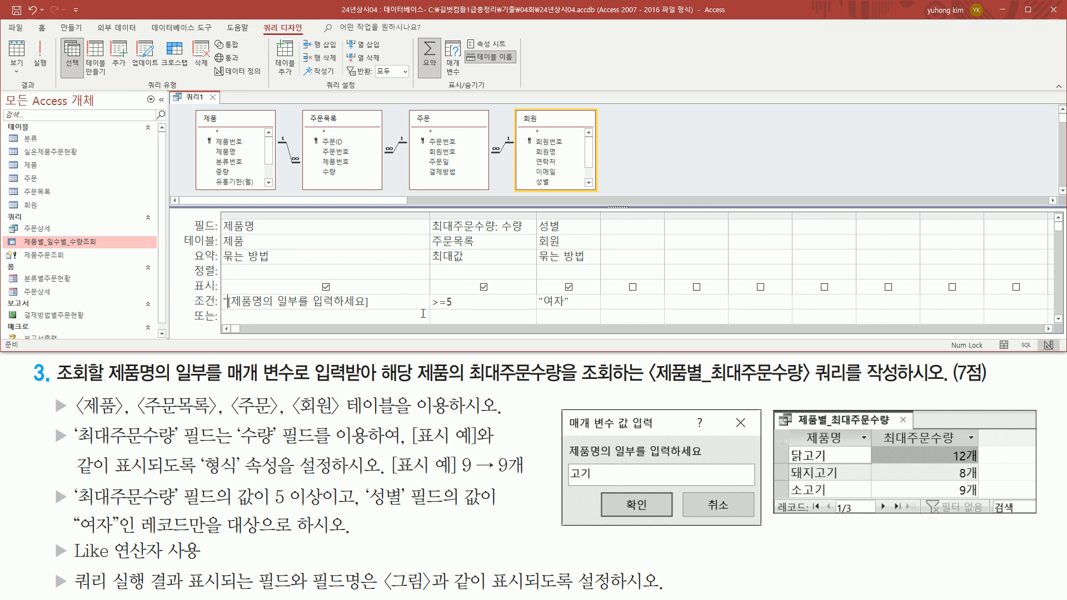
pyautogui.write('*" &')
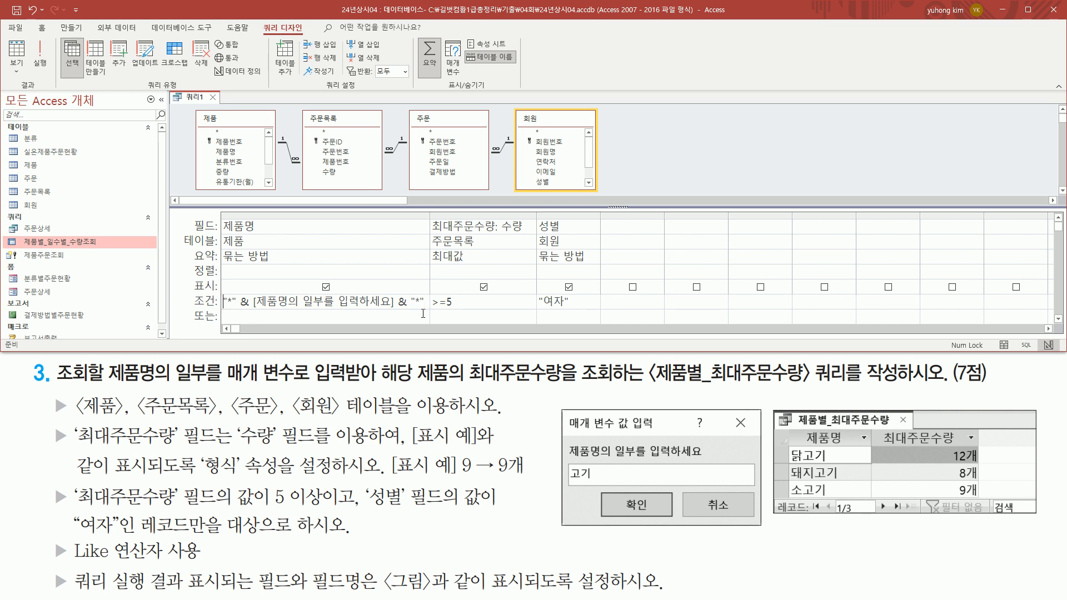
pyautogui.press('Home')
pyautogui.write('like')
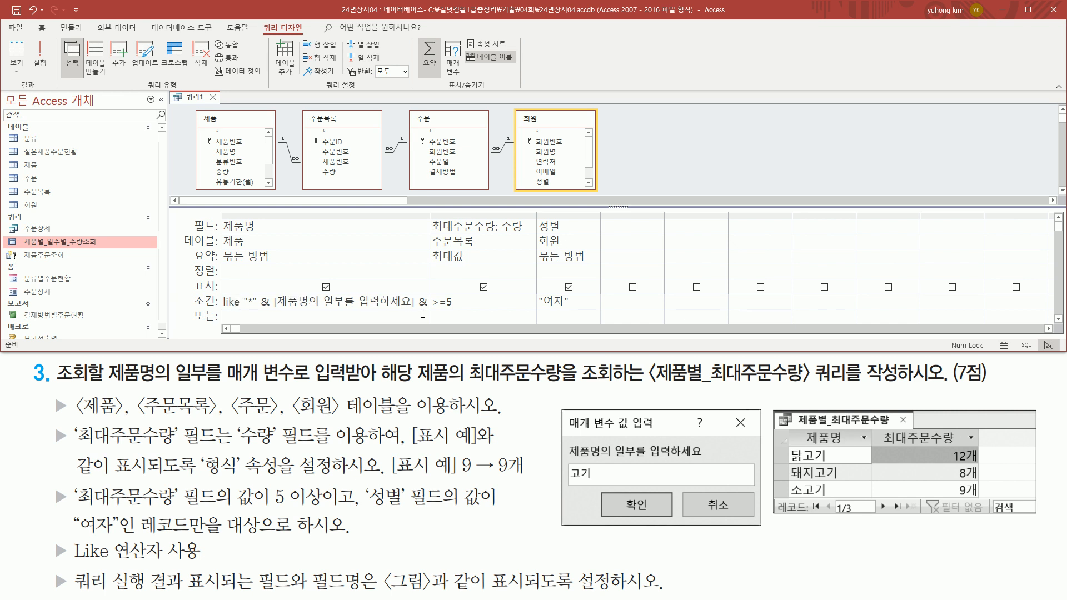
pyautogui.doubleClick(430, 216)
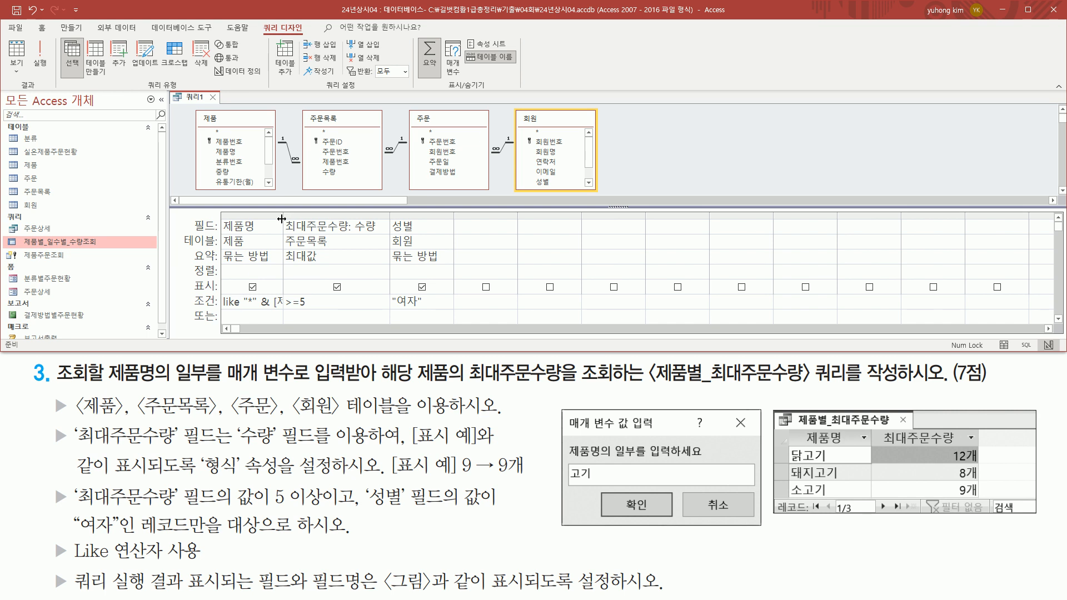
pyautogui.moveTo(389, 215); pyautogui.dragTo(451, 218)
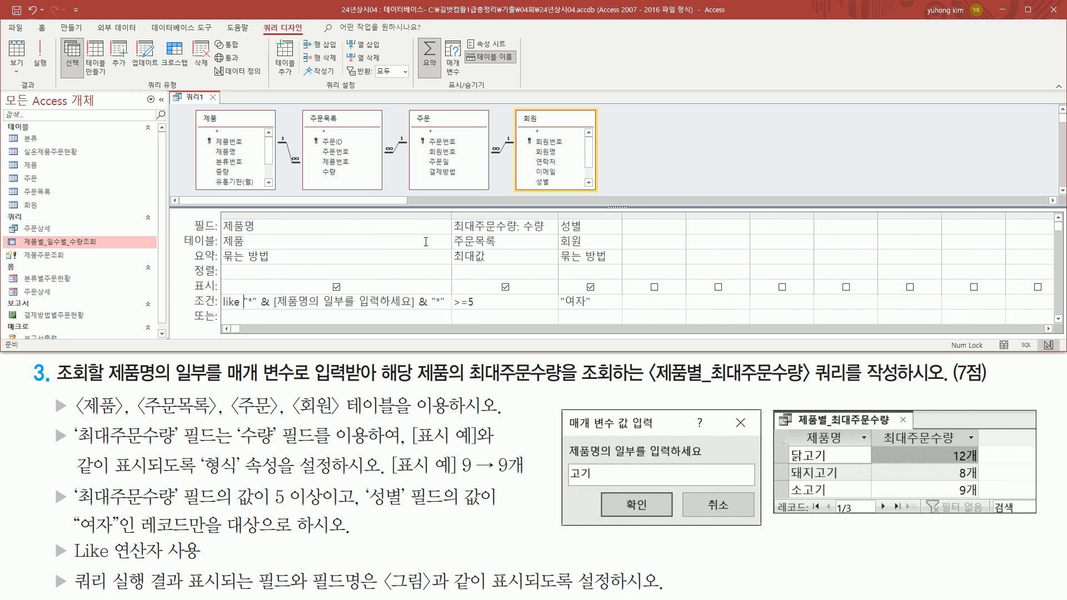
pyautogui.click(343, 256)
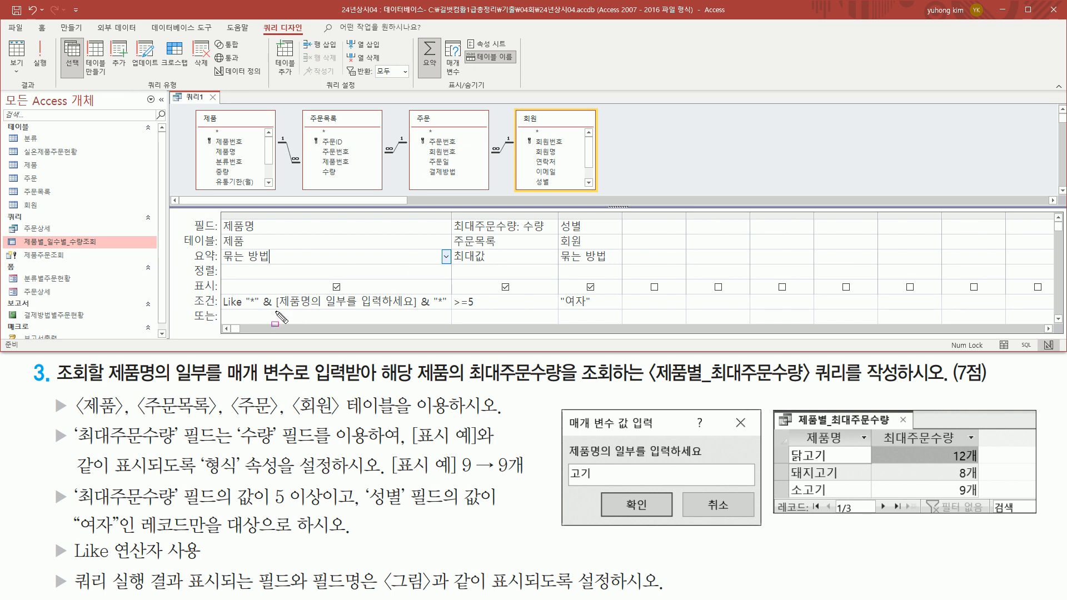
pyautogui.moveTo(288, 313)
pyautogui.mouseDown()
pyautogui.moveTo(416, 319)
pyautogui.moveTo(417, 296)
pyautogui.mouseUp()
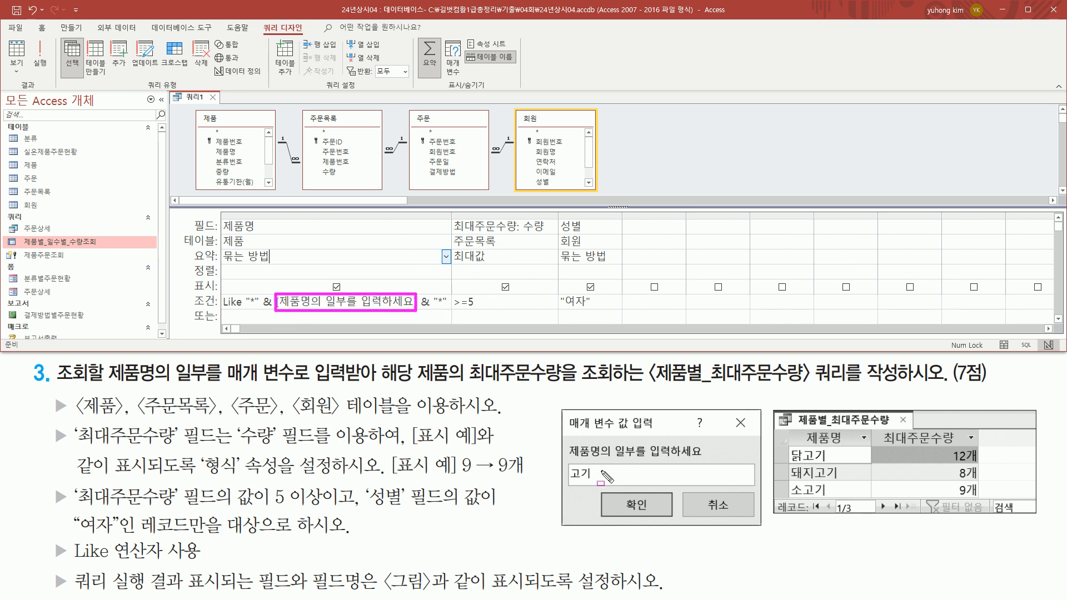
pyautogui.moveTo(561, 416)
pyautogui.mouseDown()
pyautogui.moveTo(745, 542)
pyautogui.moveTo(779, 536)
pyautogui.moveTo(767, 533)
pyautogui.mouseUp()
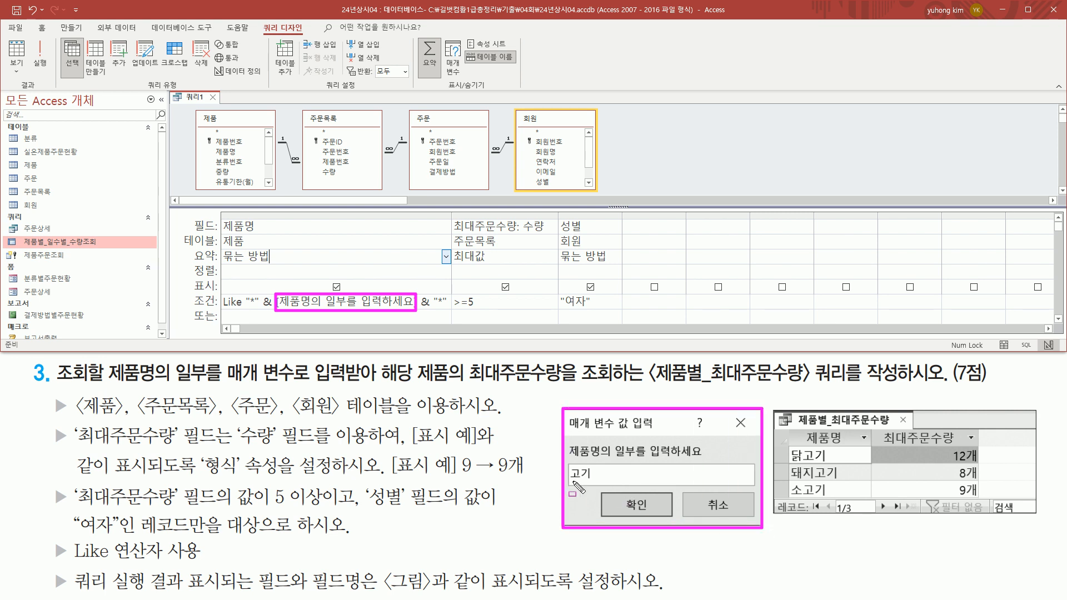
pyautogui.moveTo(570, 481); pyautogui.dragTo(591, 481)
pyautogui.moveTo(318, 262)
pyautogui.mouseDown()
pyautogui.moveTo(334, 275)
pyautogui.moveTo(327, 281)
pyautogui.moveTo(351, 280)
pyautogui.mouseUp()
pyautogui.moveTo(342, 260); pyautogui.dragTo(349, 279)
pyautogui.moveTo(361, 253); pyautogui.dragTo(363, 278)
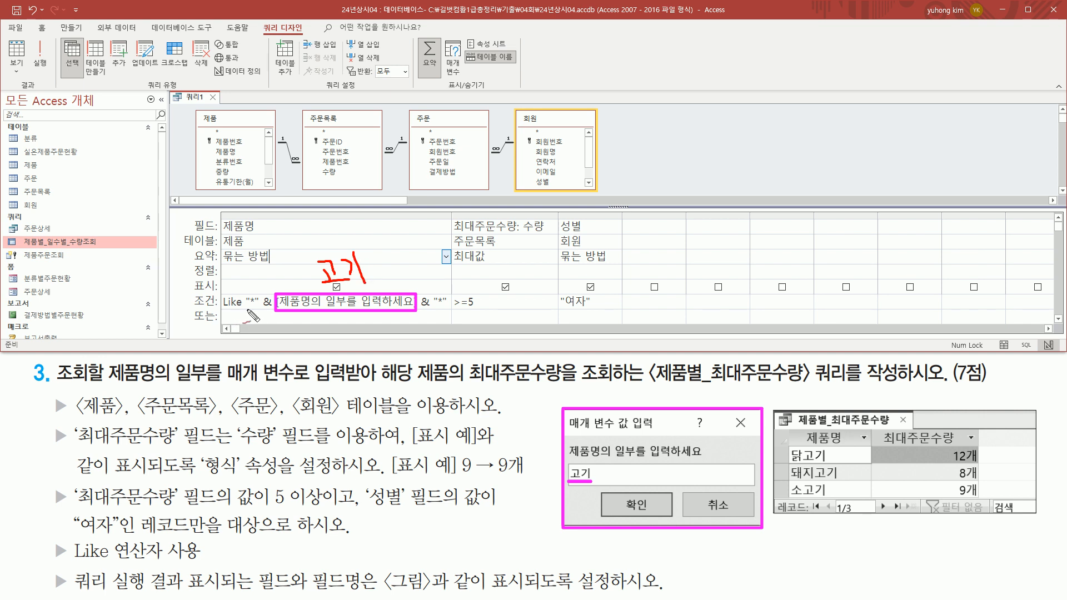
pyautogui.moveTo(247, 308); pyautogui.dragTo(304, 281)
pyautogui.moveTo(422, 288); pyautogui.dragTo(448, 306)
pyautogui.moveTo(378, 259)
pyautogui.mouseDown()
pyautogui.moveTo(368, 273)
pyautogui.moveTo(391, 269)
pyautogui.mouseUp()
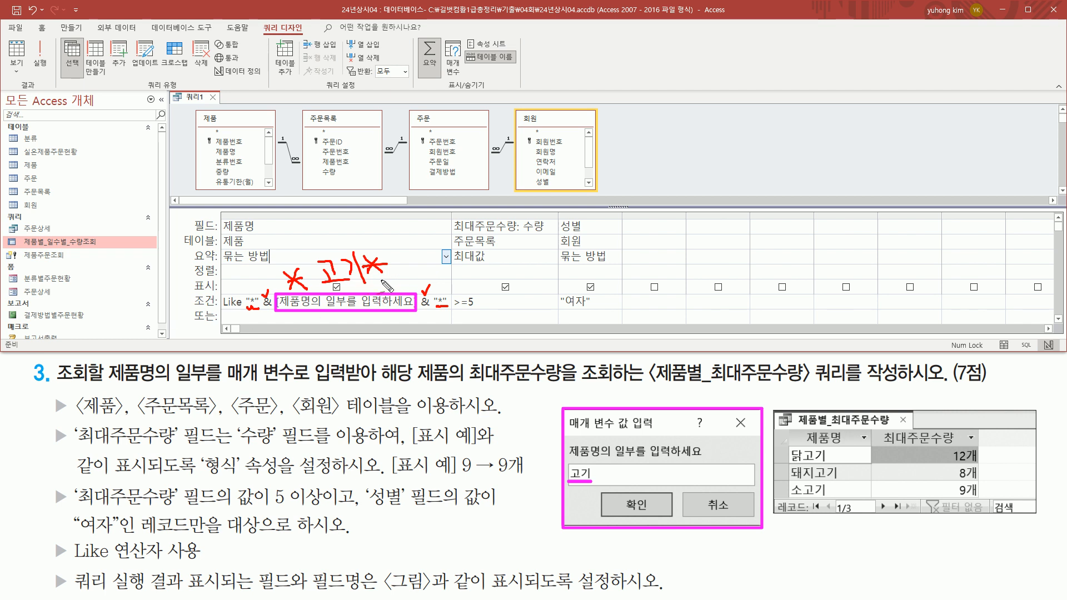
pyautogui.moveTo(389, 281)
pyautogui.mouseDown()
pyautogui.moveTo(275, 280)
pyautogui.moveTo(409, 253)
pyautogui.moveTo(380, 287)
pyautogui.mouseUp()
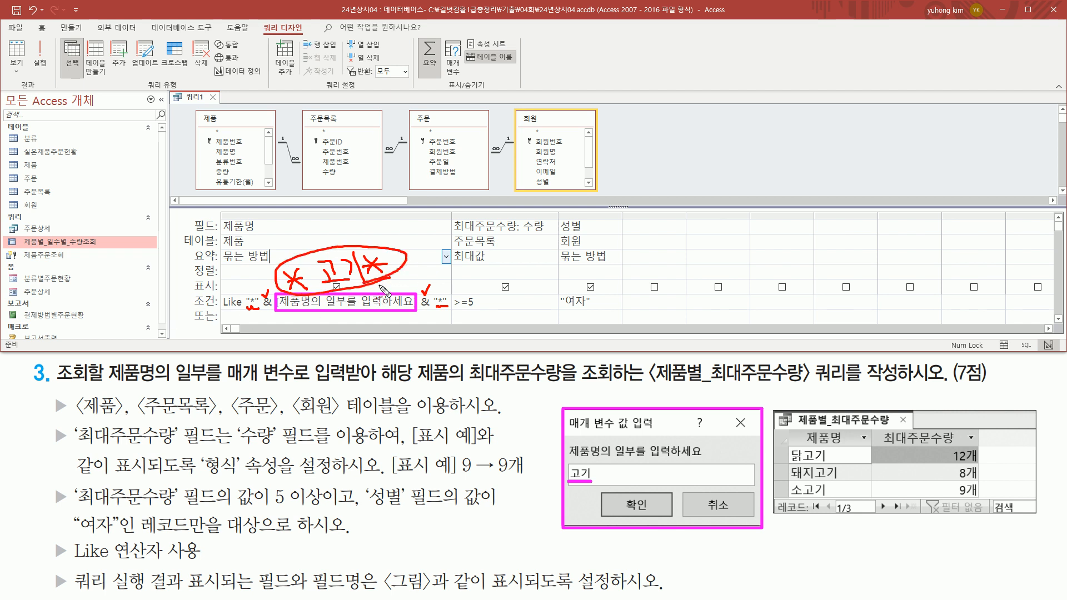
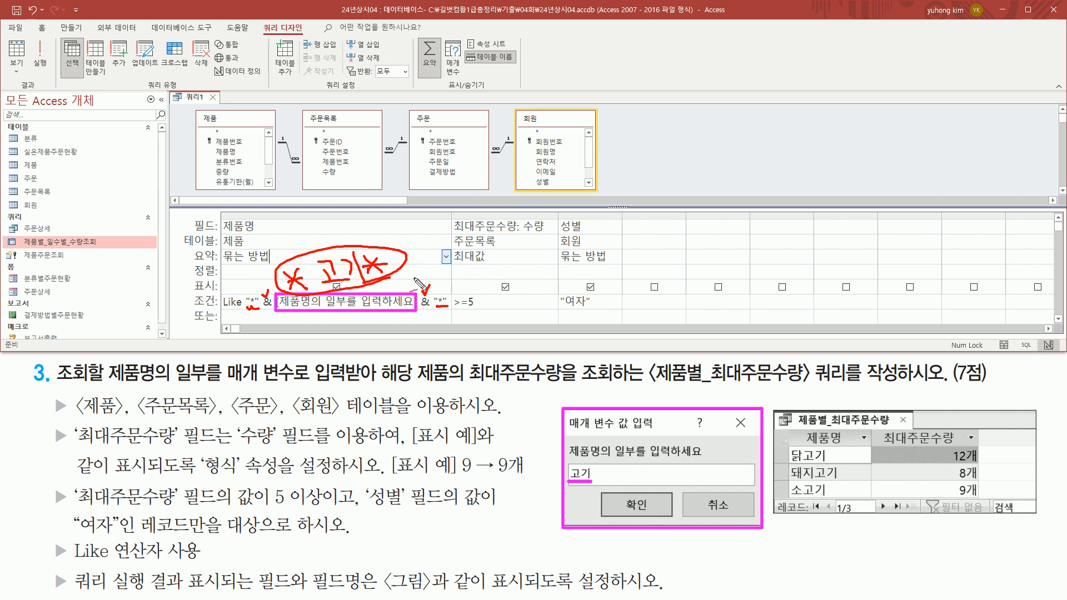
pyautogui.press('Escape')
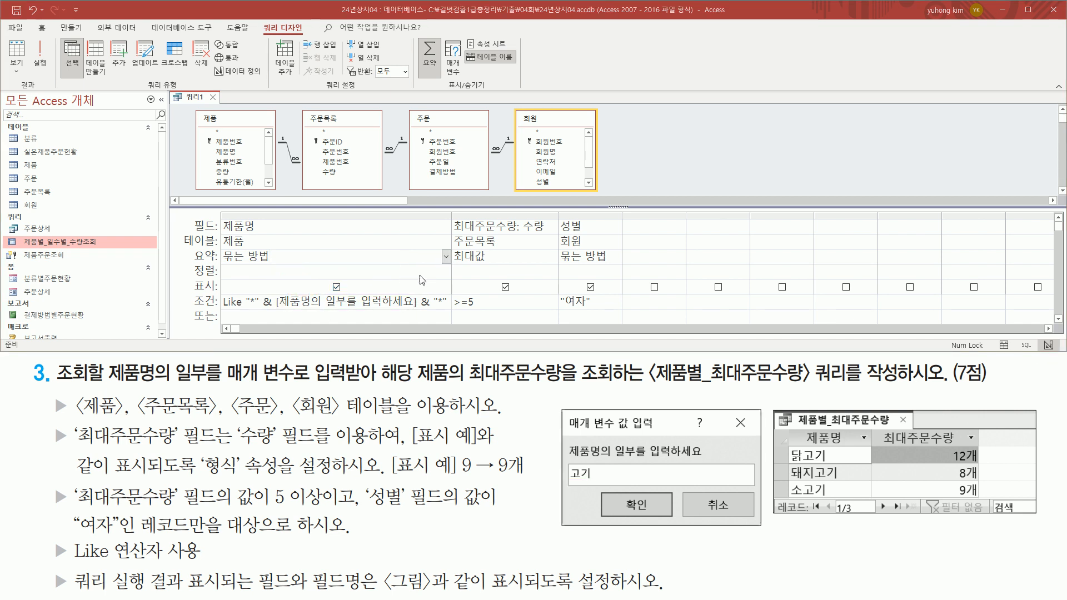
pyautogui.click(402, 302)
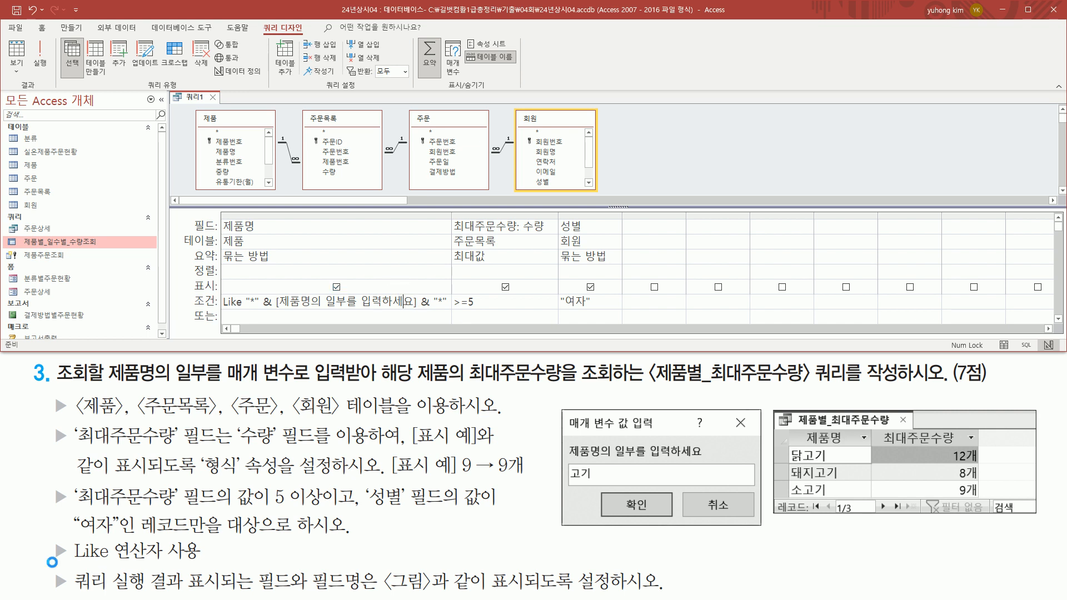
pyautogui.moveTo(42, 560); pyautogui.dragTo(368, 565)
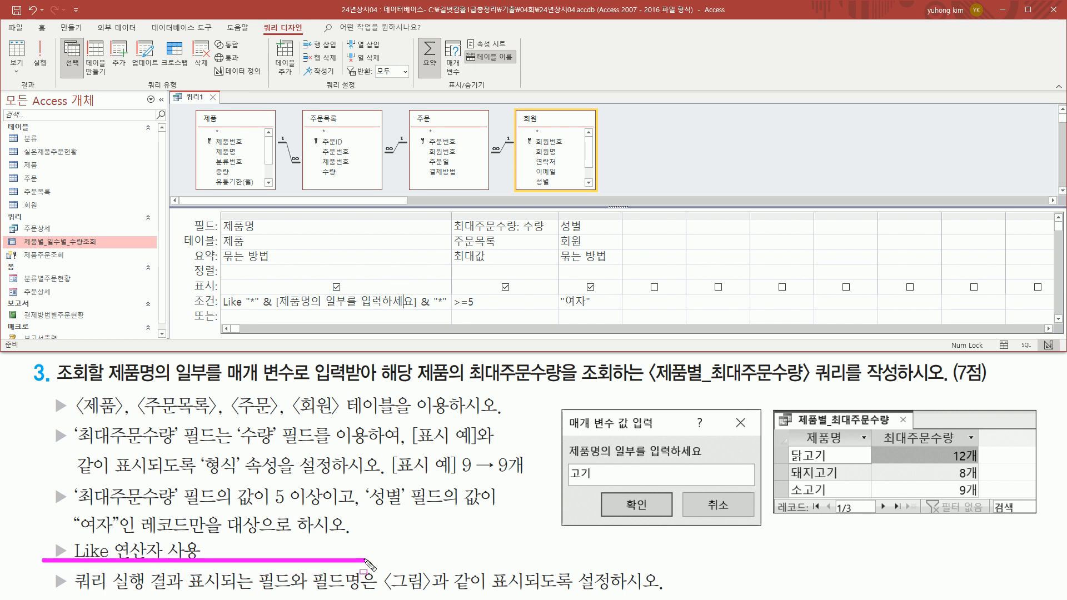
pyautogui.moveTo(70, 570)
pyautogui.mouseDown()
pyautogui.moveTo(88, 589)
pyautogui.moveTo(667, 596)
pyautogui.mouseUp()
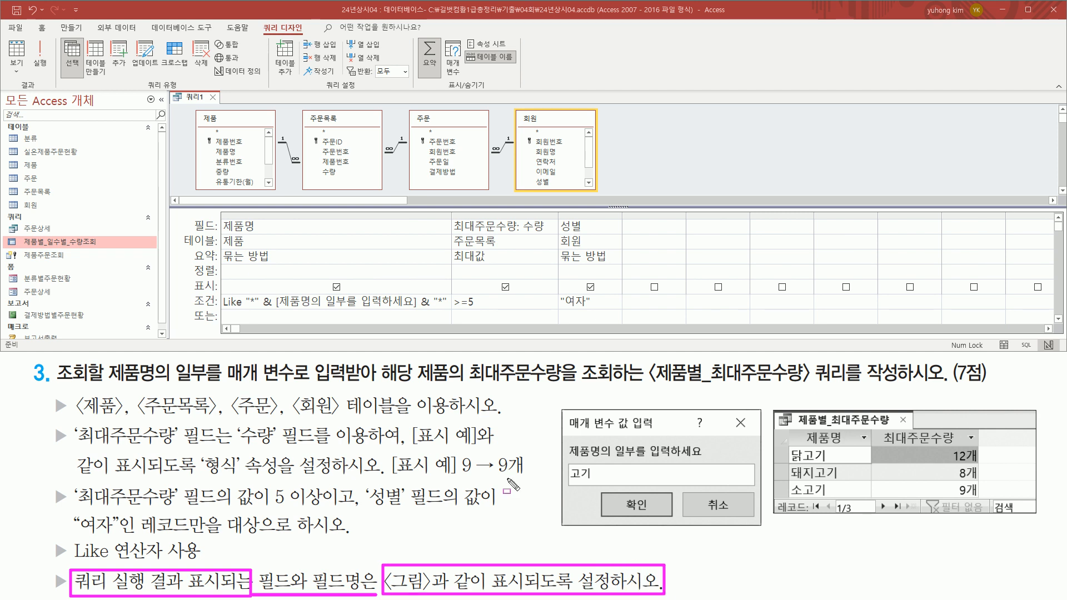
pyautogui.click(660, 139)
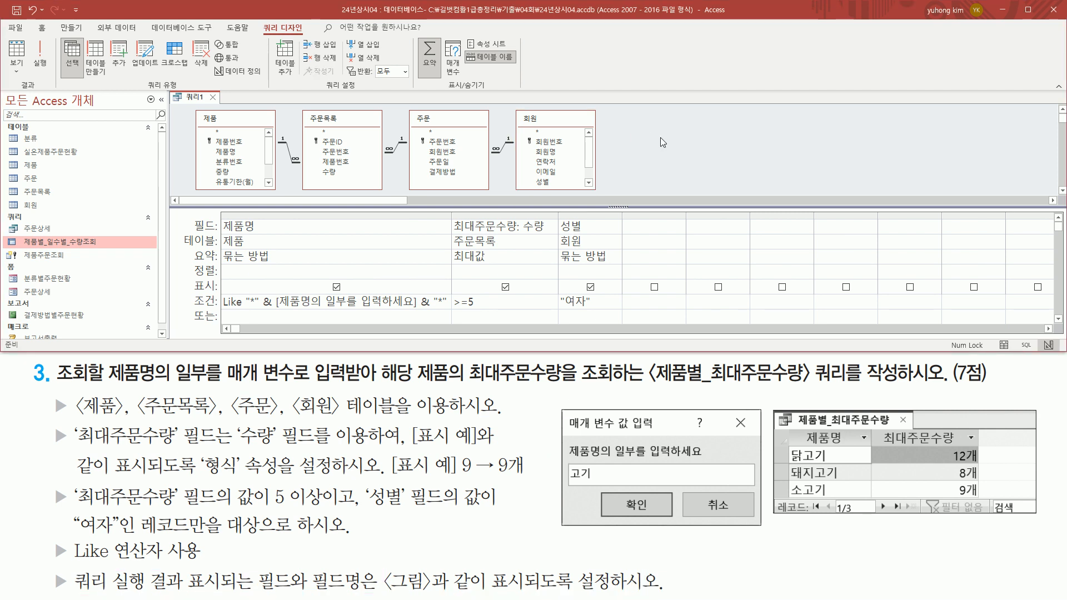
pyautogui.hotkey('ctrl', '2')
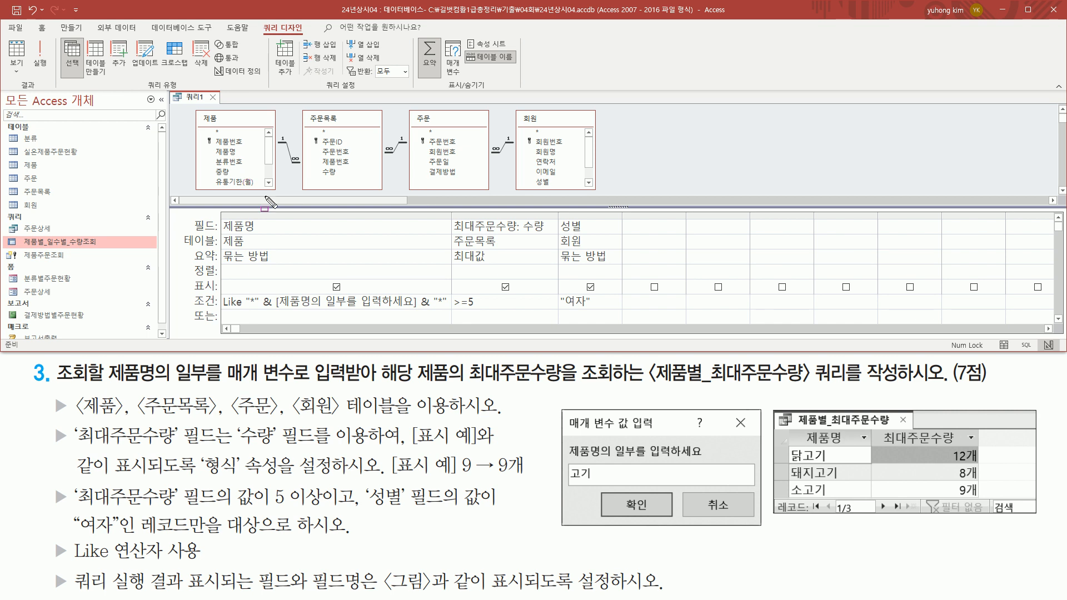
pyautogui.moveTo(259, 21); pyautogui.dragTo(309, 38)
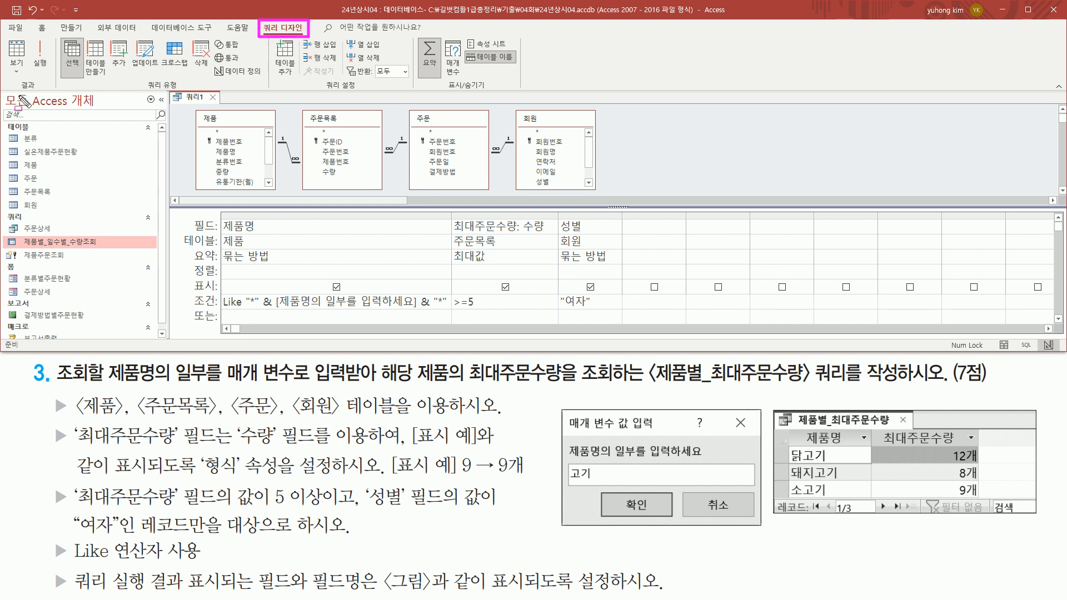
pyautogui.moveTo(15, 78); pyautogui.dragTo(38, 95)
pyautogui.moveTo(32, 35)
pyautogui.mouseDown()
pyautogui.moveTo(54, 83)
pyautogui.moveTo(54, 67)
pyautogui.mouseUp()
pyautogui.press('Escape')
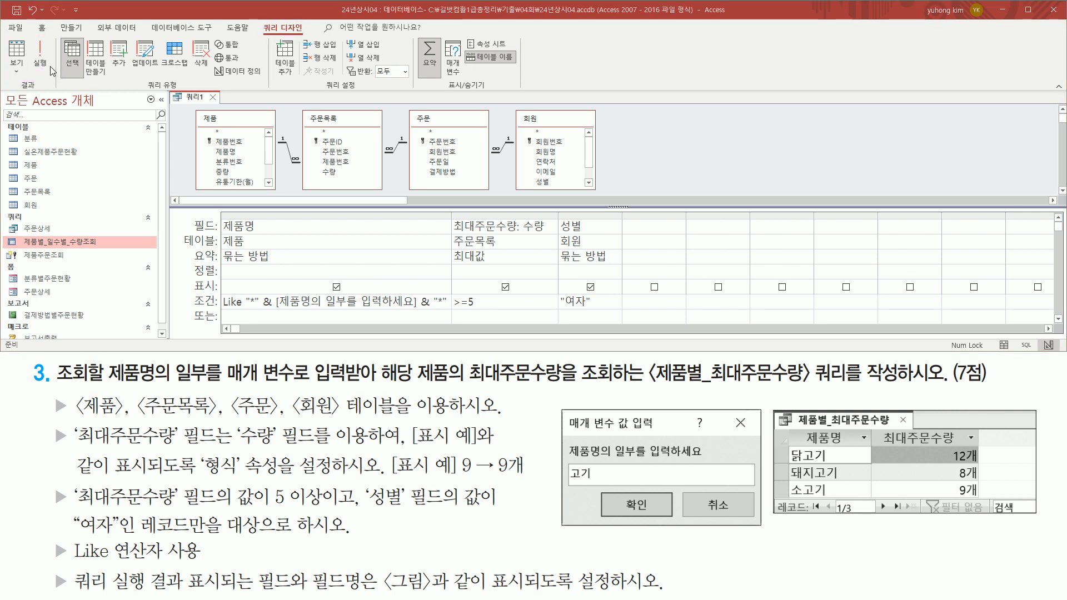
# Run the query with 고기 as the 제품명의 일부를 입력하세요 parameter value.
pyautogui.click(45, 67)
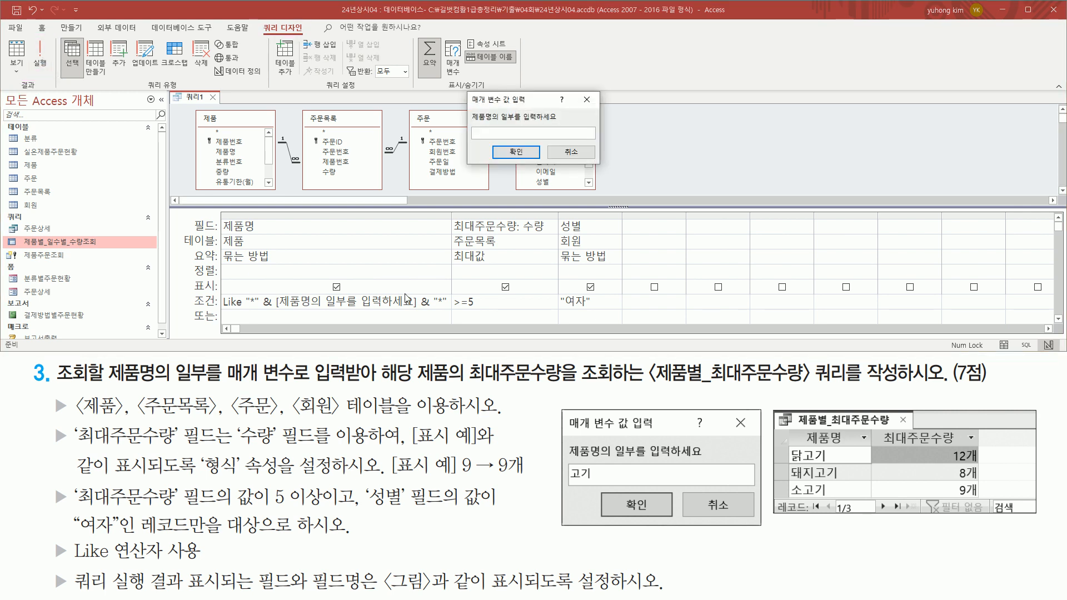
pyautogui.moveTo(519, 102)
pyautogui.mouseDown()
pyautogui.moveTo(679, 119)
pyautogui.moveTo(651, 182)
pyautogui.moveTo(763, 178)
pyautogui.mouseUp()
pyautogui.moveTo(634, 141); pyautogui.dragTo(726, 140)
pyautogui.moveTo(565, 460); pyautogui.dragTo(709, 460)
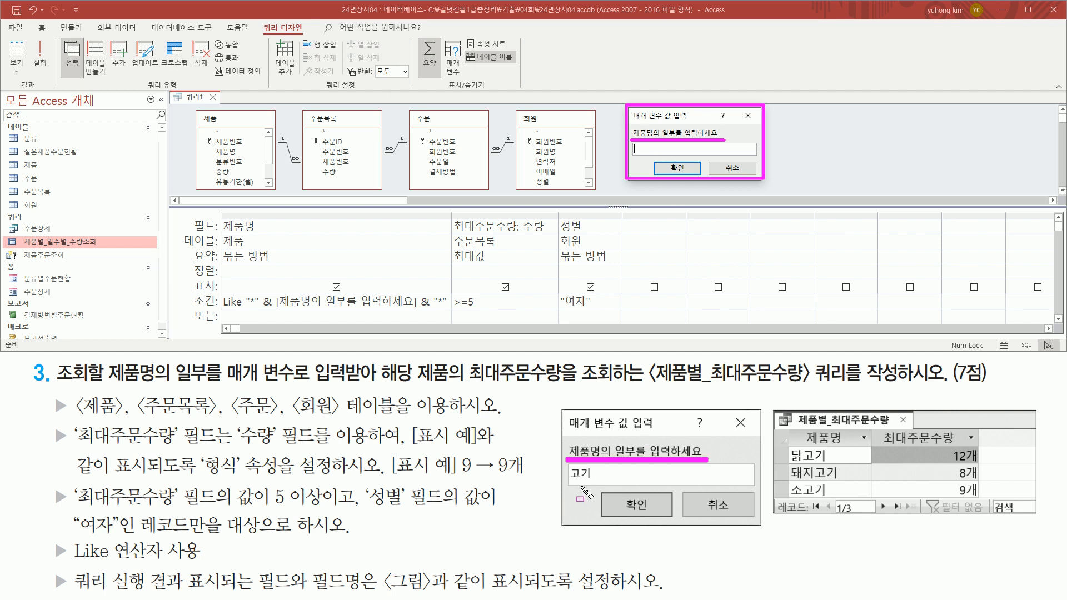
pyautogui.moveTo(569, 487); pyautogui.dragTo(594, 486)
pyautogui.press('Escape')
pyautogui.click(659, 148)
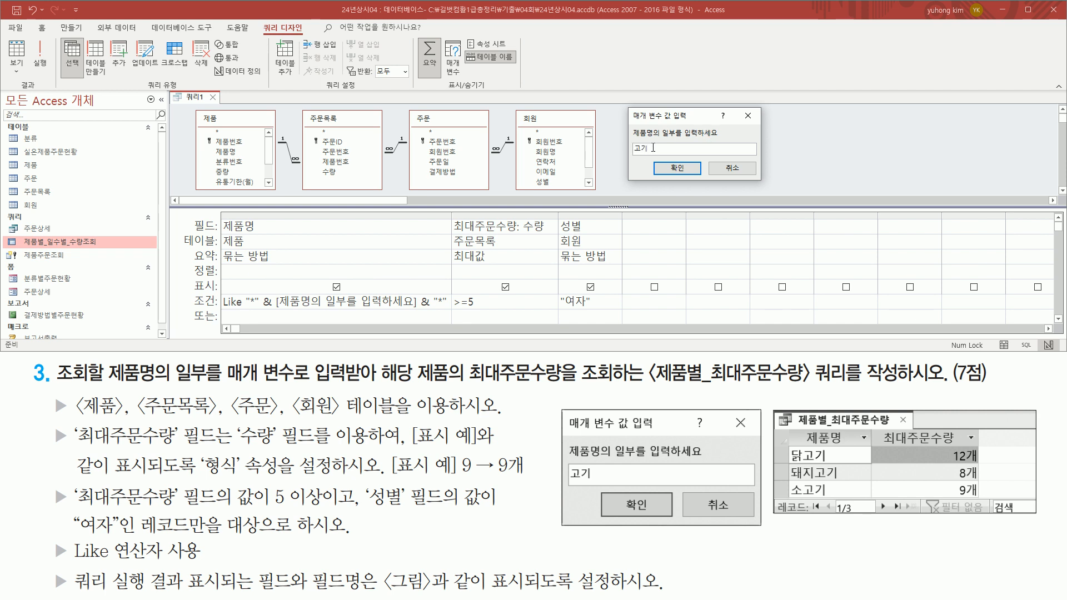
pyautogui.moveTo(656, 161); pyautogui.dragTo(696, 177)
pyautogui.press('Escape')
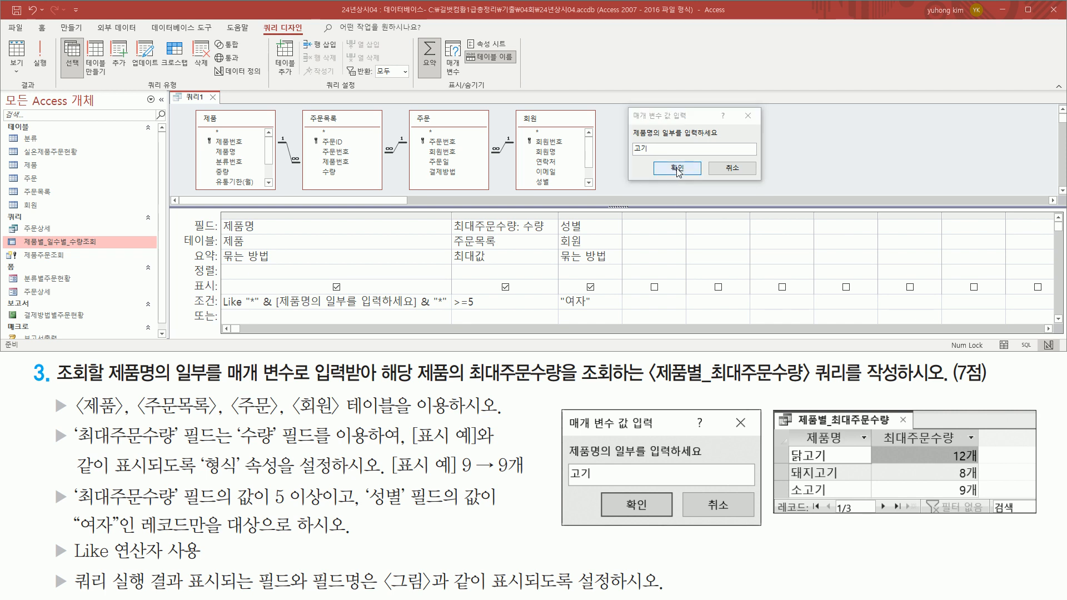
pyautogui.click(678, 168)
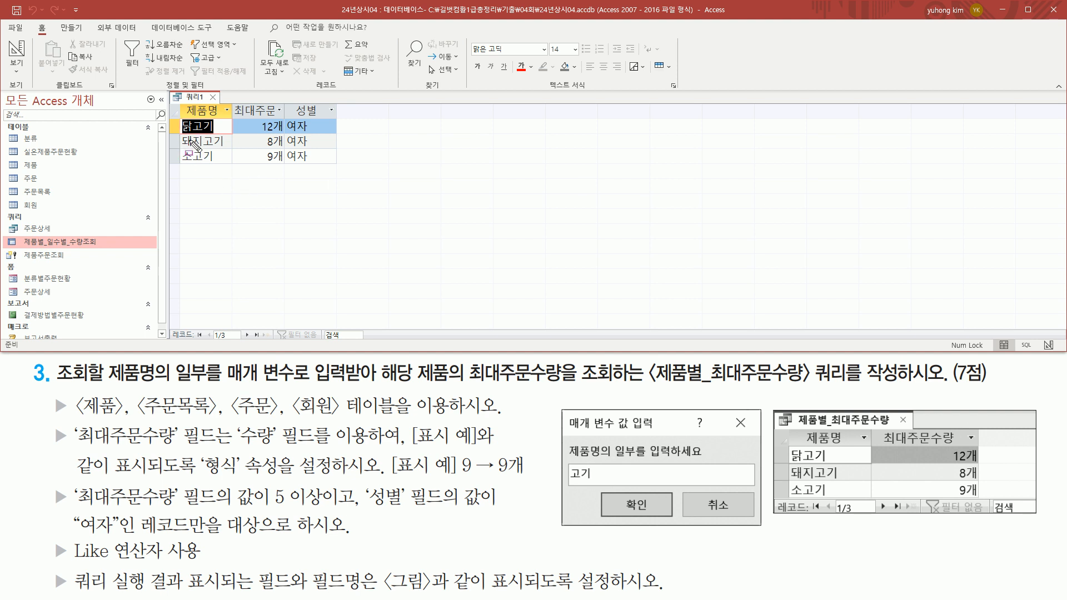
# Fit the width of the 최대주문수량 column in the query results to its full heading.
pyautogui.moveTo(182, 101)
pyautogui.mouseDown()
pyautogui.moveTo(231, 129)
pyautogui.moveTo(231, 167)
pyautogui.mouseUp()
pyautogui.moveTo(784, 429); pyautogui.dragTo(862, 500)
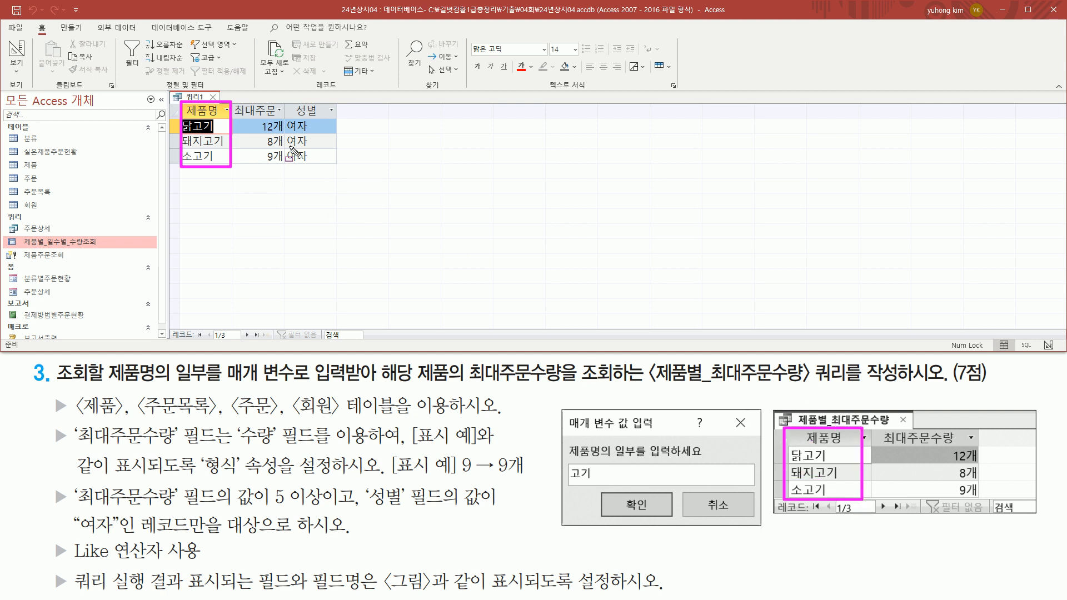
pyautogui.moveTo(234, 115); pyautogui.dragTo(276, 115)
pyautogui.press('Escape')
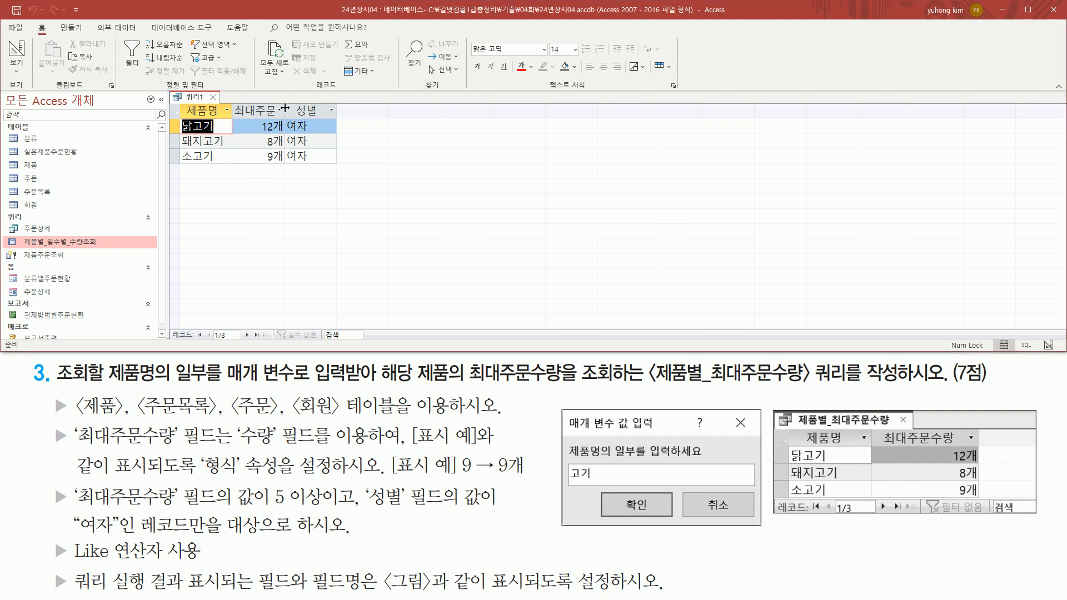
pyautogui.doubleClick(284, 109)
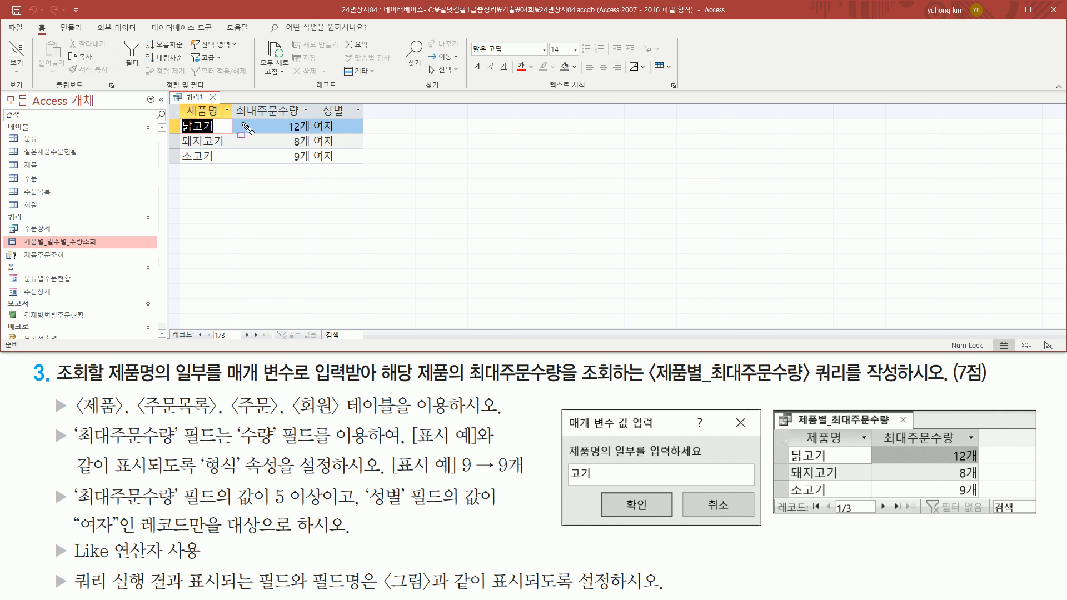
pyautogui.moveTo(232, 117); pyautogui.dragTo(305, 116)
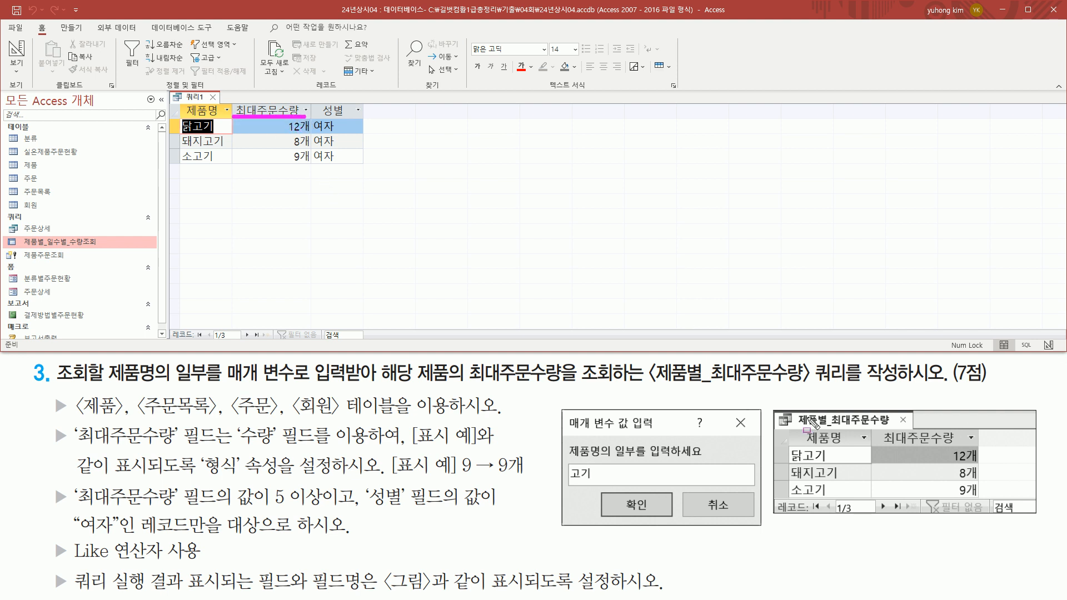
pyautogui.moveTo(885, 443); pyautogui.dragTo(966, 441)
pyautogui.moveTo(280, 115); pyautogui.dragTo(312, 170)
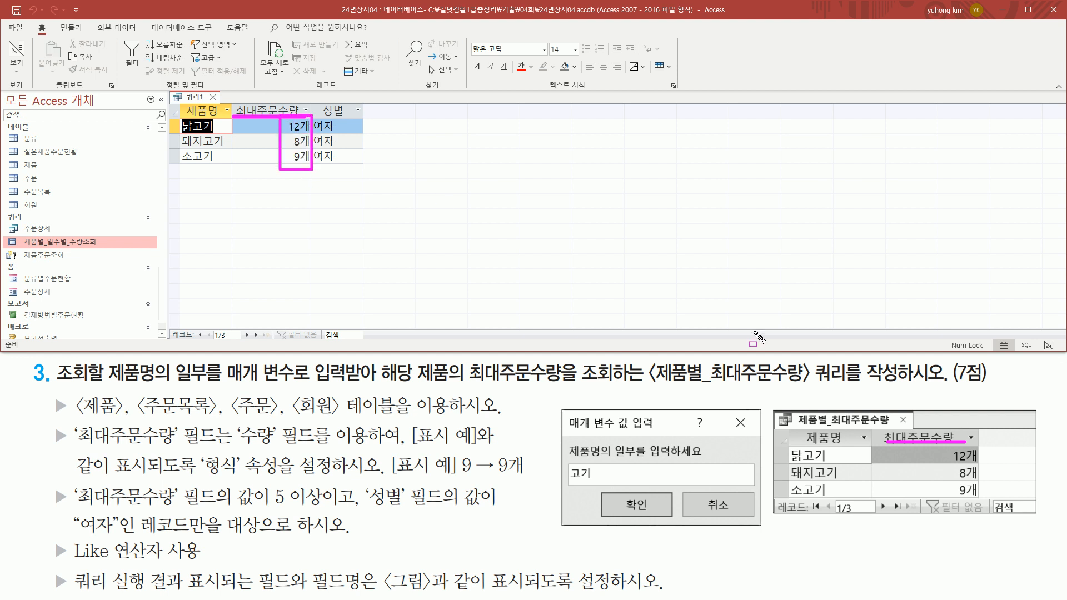
pyautogui.moveTo(947, 443); pyautogui.dragTo(983, 498)
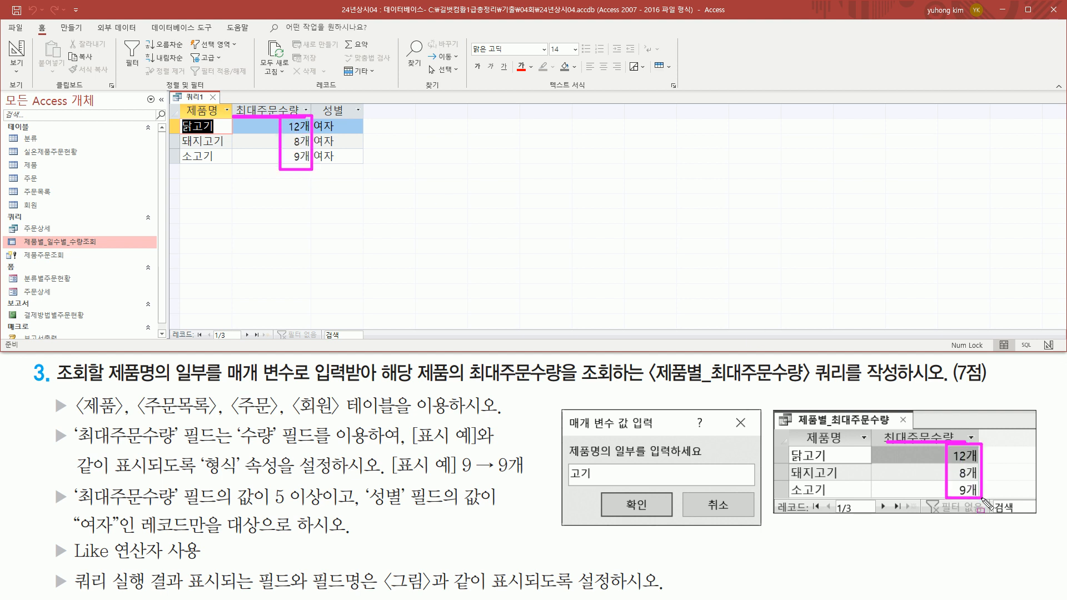
pyautogui.press('e')
pyautogui.moveTo(305, 99)
pyautogui.mouseDown()
pyautogui.moveTo(329, 165)
pyautogui.moveTo(369, 167)
pyautogui.mouseUp()
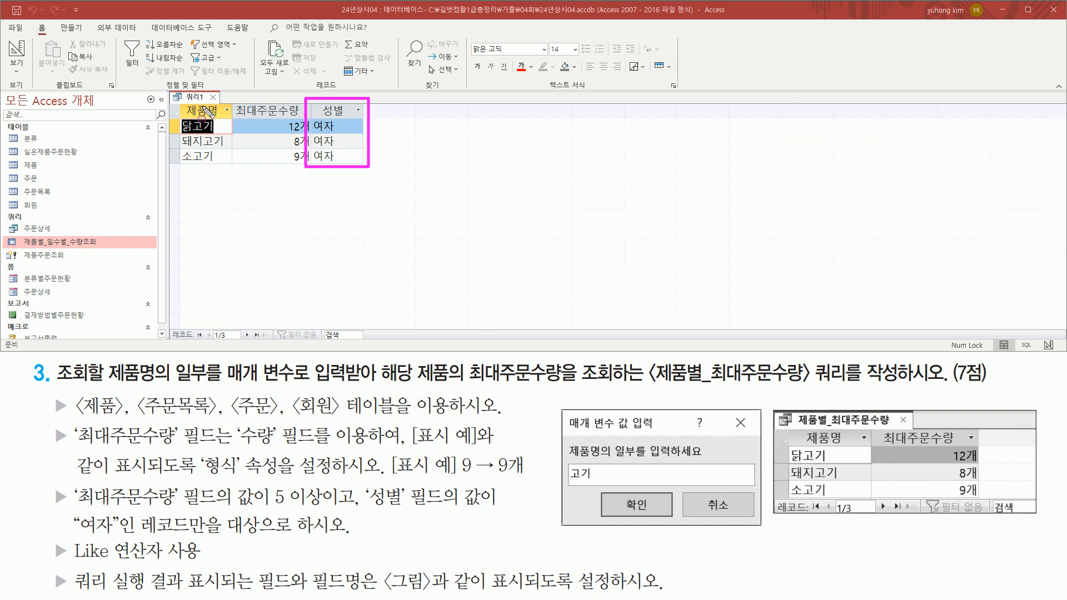
pyautogui.press('Escape')
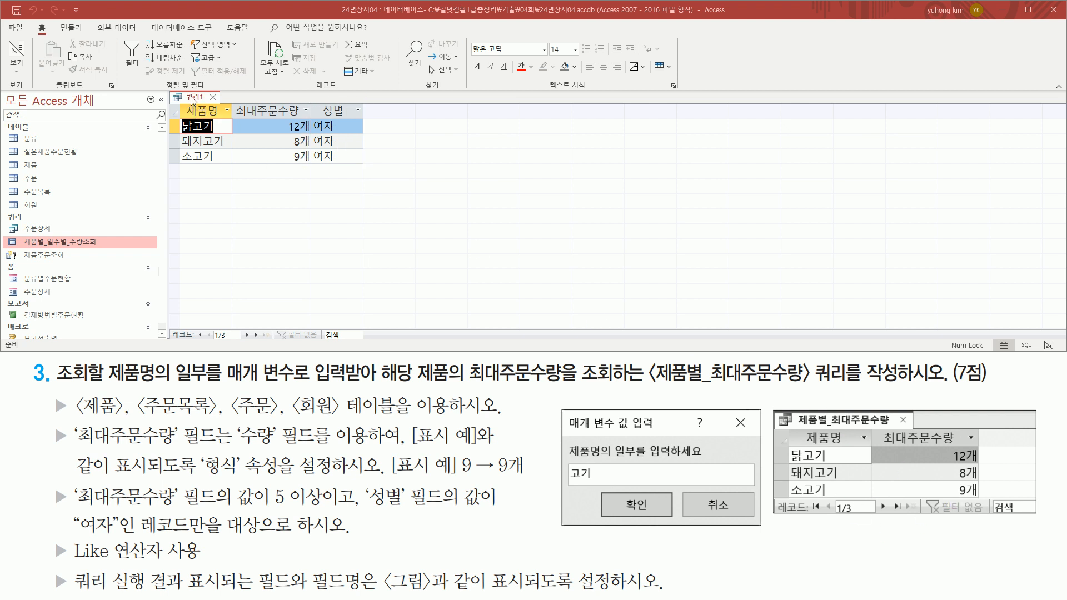
# Return the query to design view and set the 성별 column's 요약 to 조건.
pyautogui.rightClick(193, 100)
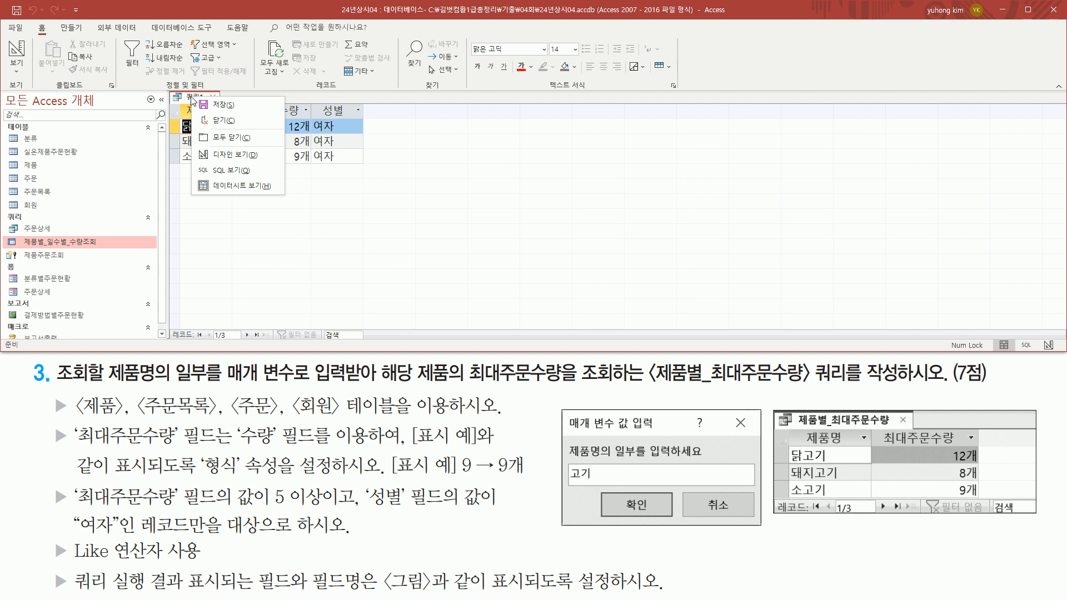
pyautogui.click(218, 155)
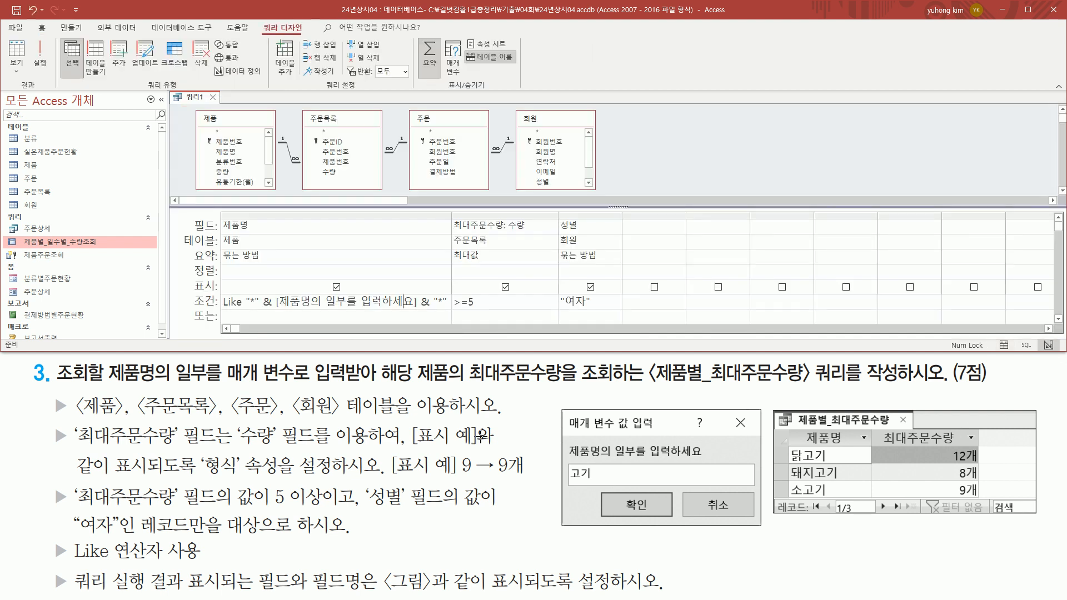
pyautogui.click(586, 216)
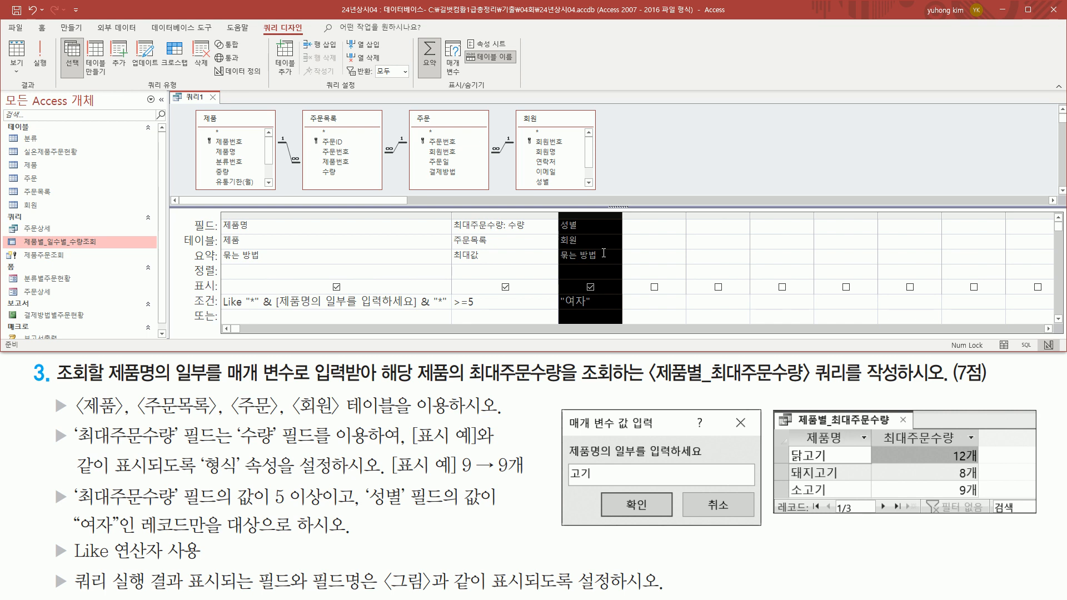
pyautogui.click(604, 254)
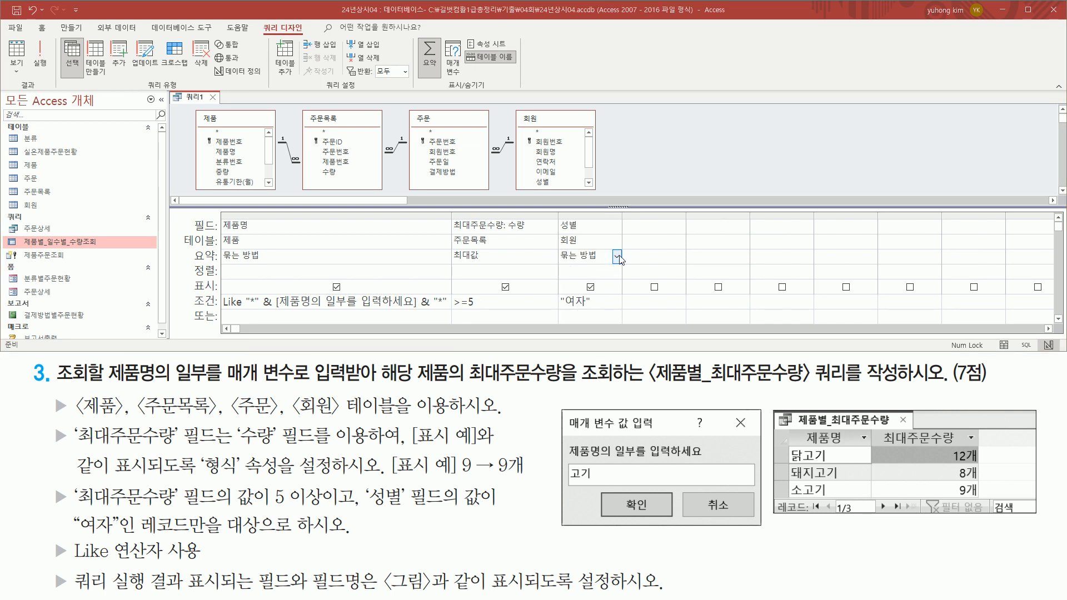
pyautogui.click(617, 256)
pyautogui.click(587, 396)
pyautogui.click(591, 259)
pyautogui.moveTo(565, 222); pyautogui.dragTo(585, 235)
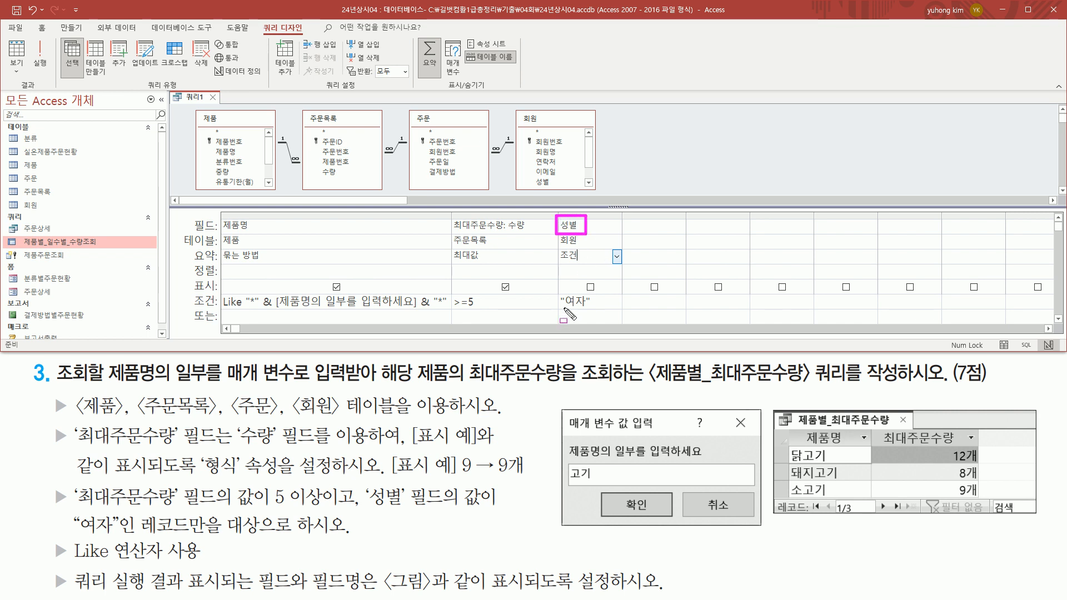
pyautogui.moveTo(562, 308); pyautogui.dragTo(596, 306)
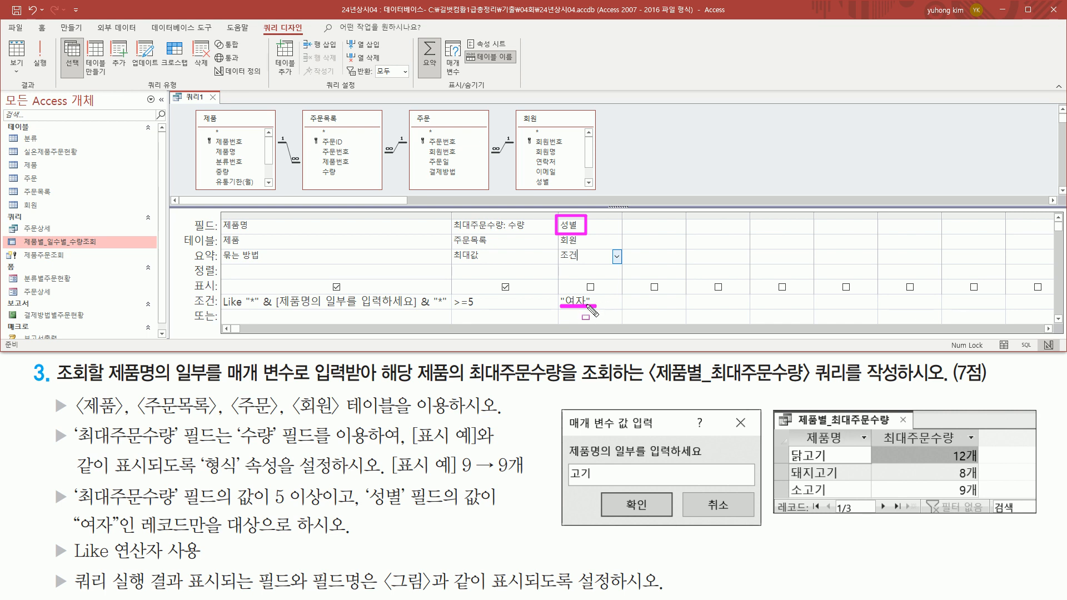
pyautogui.moveTo(560, 248); pyautogui.dragTo(581, 266)
pyautogui.moveTo(189, 274); pyautogui.dragTo(218, 294)
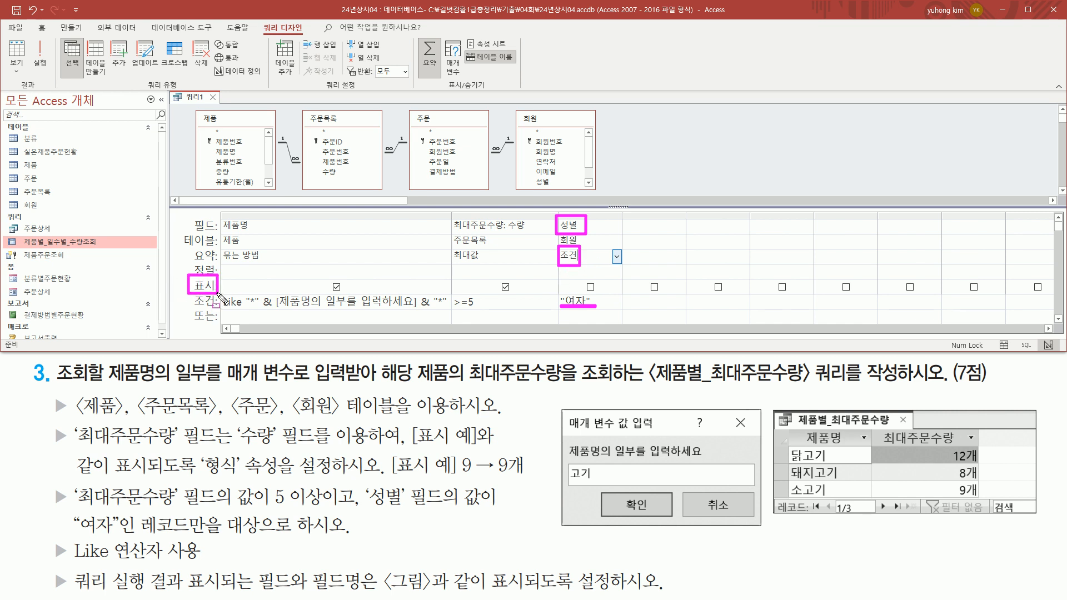
pyautogui.moveTo(583, 291); pyautogui.dragTo(600, 276)
pyautogui.press('Escape')
pyautogui.click(631, 136)
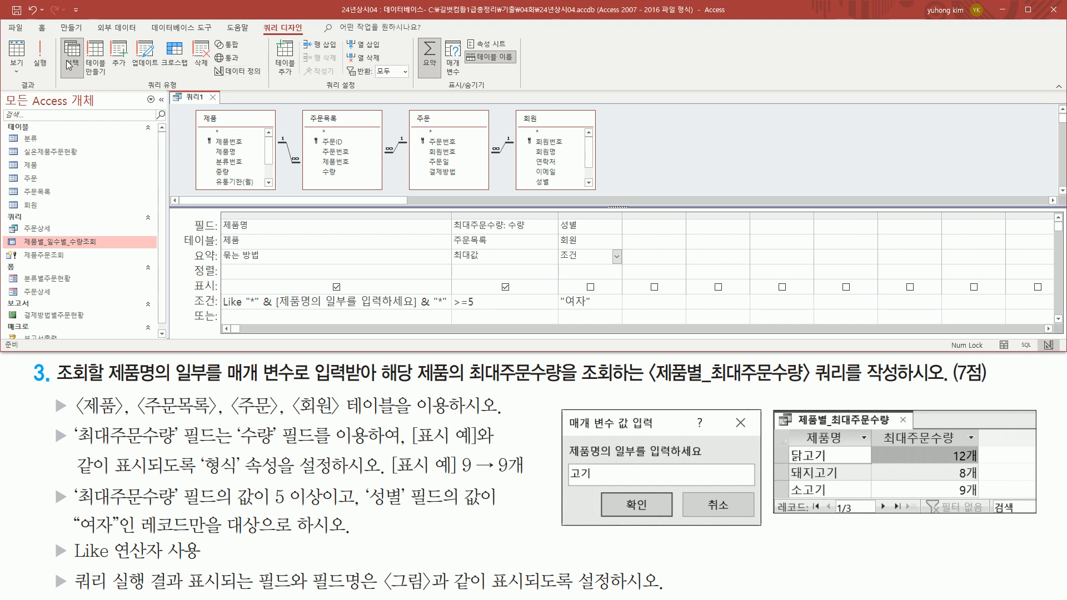
# Rerun the query with 고기 as the 제품명의 일부를 입력하세요 value and compare its columns with the expected output.
pyautogui.click(42, 59)
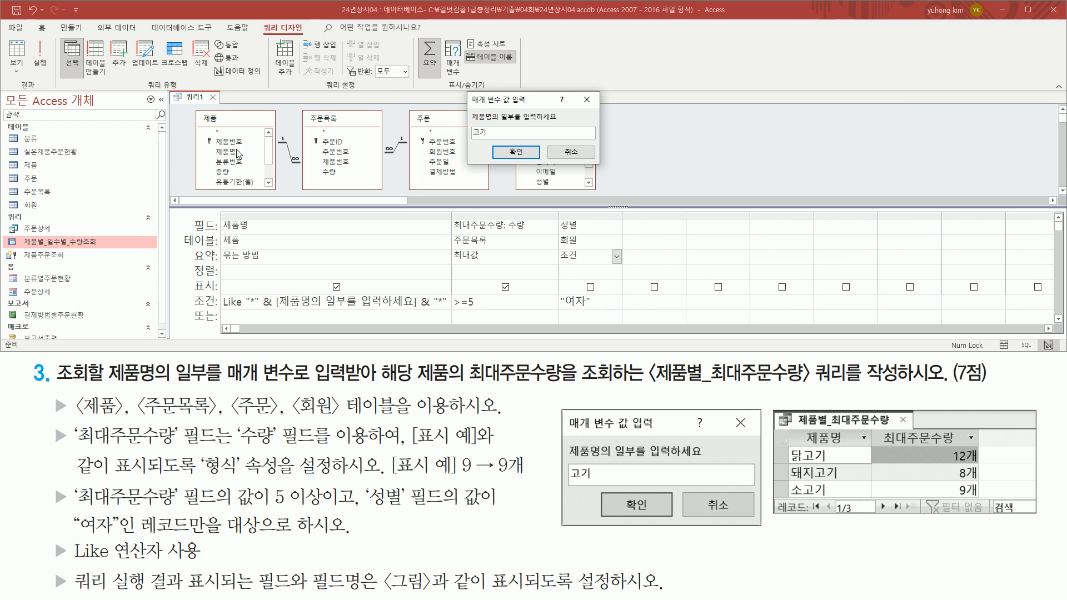
pyautogui.moveTo(470, 139); pyautogui.dragTo(505, 138)
pyautogui.click(516, 151)
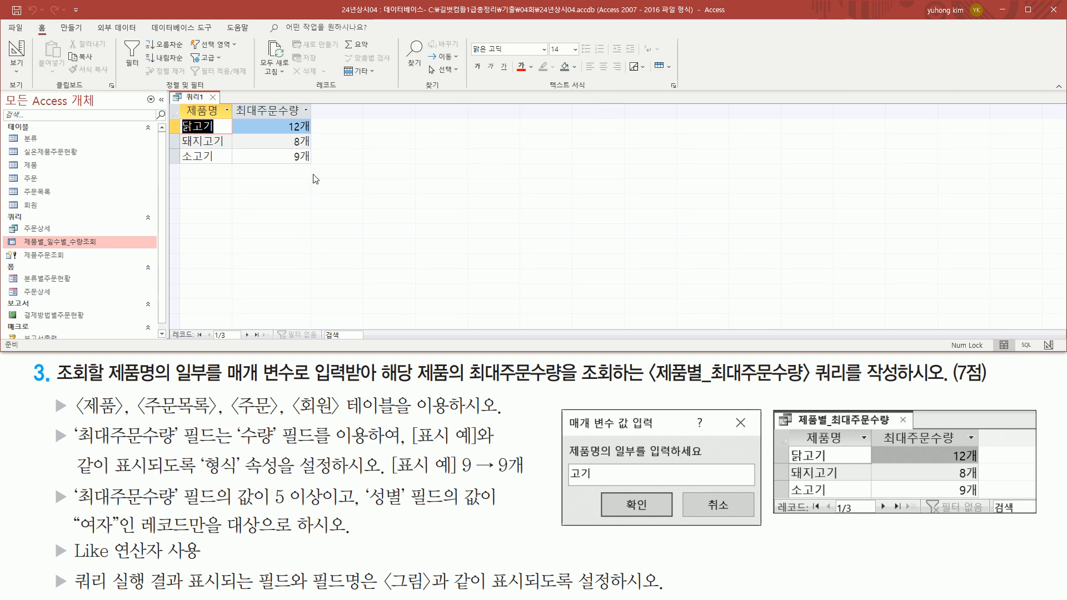
pyautogui.moveTo(179, 102)
pyautogui.mouseDown()
pyautogui.moveTo(278, 165)
pyautogui.moveTo(179, 103)
pyautogui.mouseUp()
pyautogui.moveTo(788, 429)
pyautogui.mouseDown()
pyautogui.moveTo(995, 503)
pyautogui.moveTo(982, 498)
pyautogui.mouseUp()
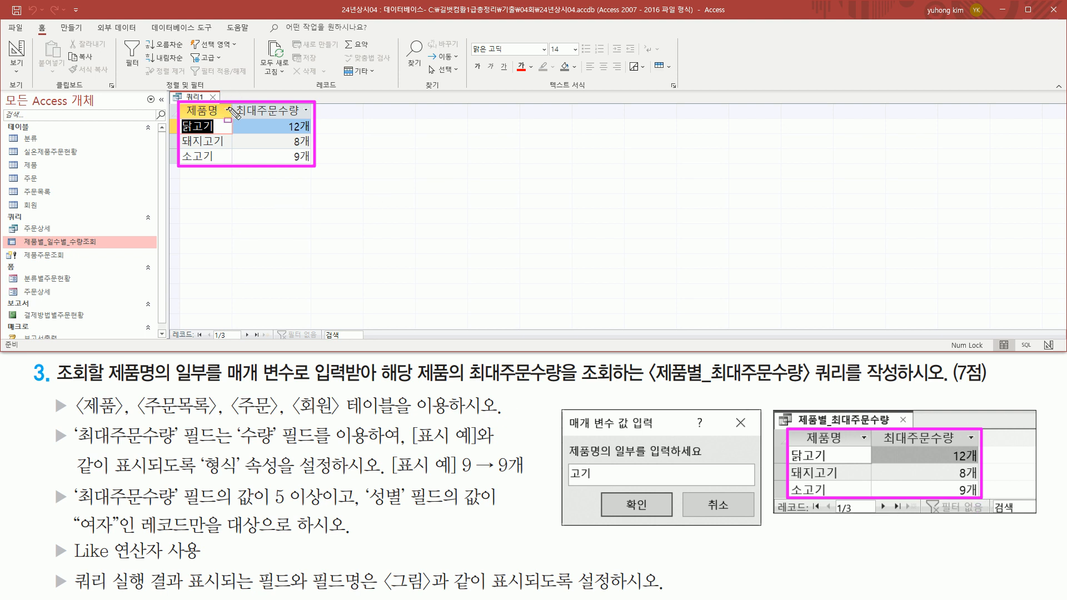
pyautogui.press('Escape')
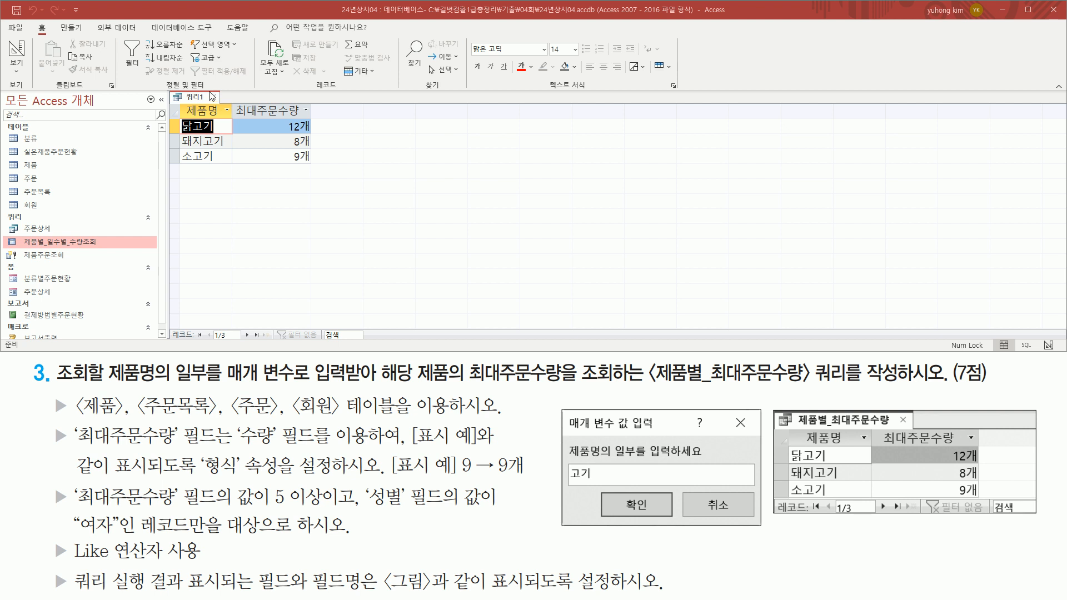
# Close the query and save it under the name 제품별_최대주문수량.
pyautogui.click(213, 97)
pyautogui.moveTo(579, 322); pyautogui.dragTo(646, 323)
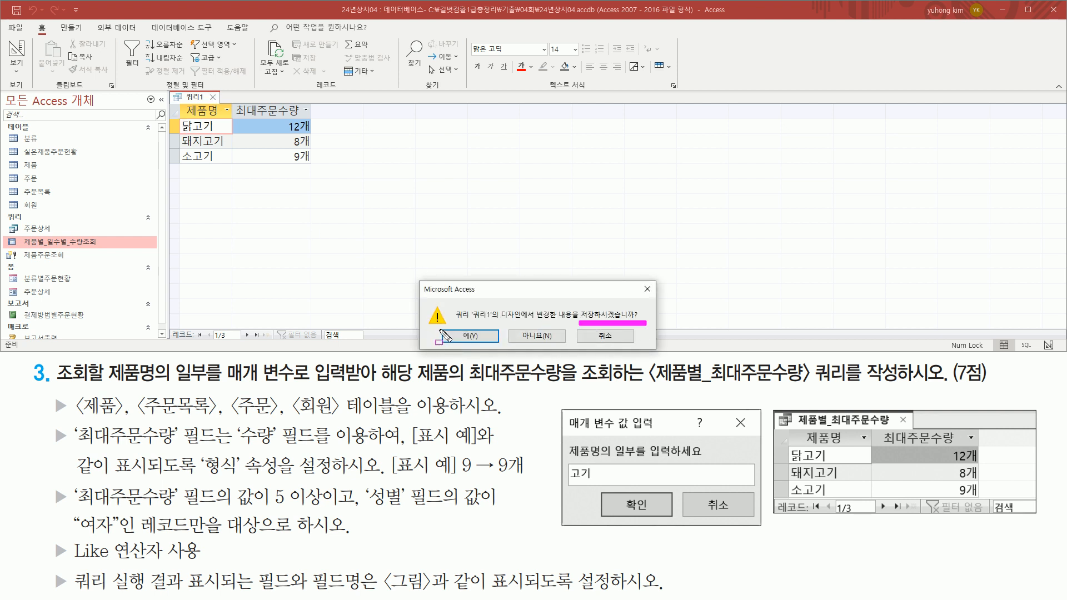
pyautogui.moveTo(443, 327); pyautogui.dragTo(501, 347)
pyautogui.press('Escape')
pyautogui.click(476, 338)
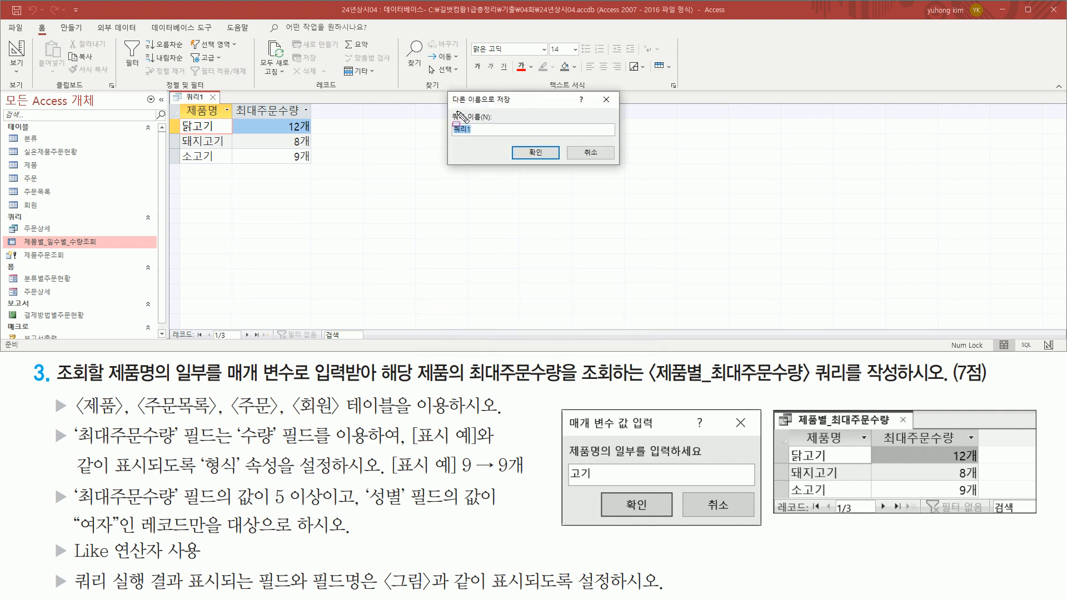
pyautogui.moveTo(448, 108); pyautogui.dragTo(502, 142)
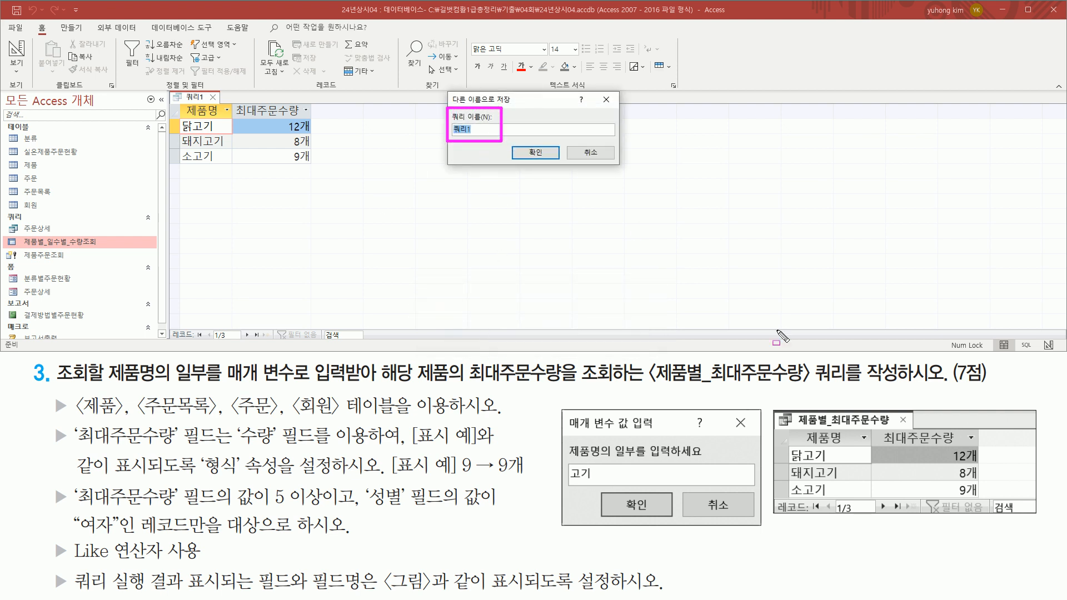
pyautogui.moveTo(646, 388); pyautogui.dragTo(812, 388)
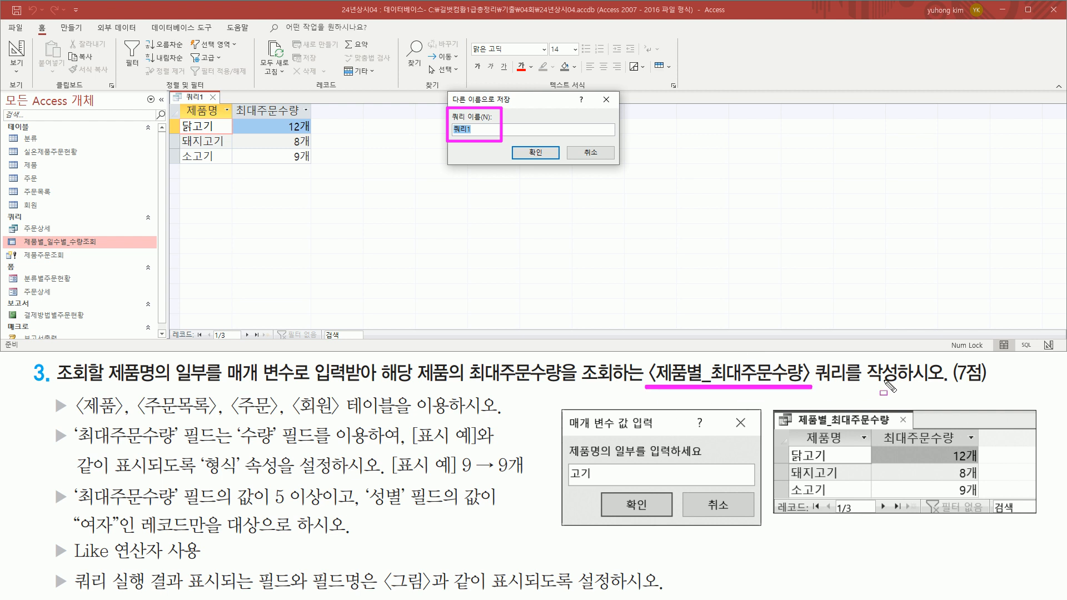
pyautogui.moveTo(699, 376); pyautogui.dragTo(715, 398)
pyautogui.press('Escape')
pyautogui.click(497, 116)
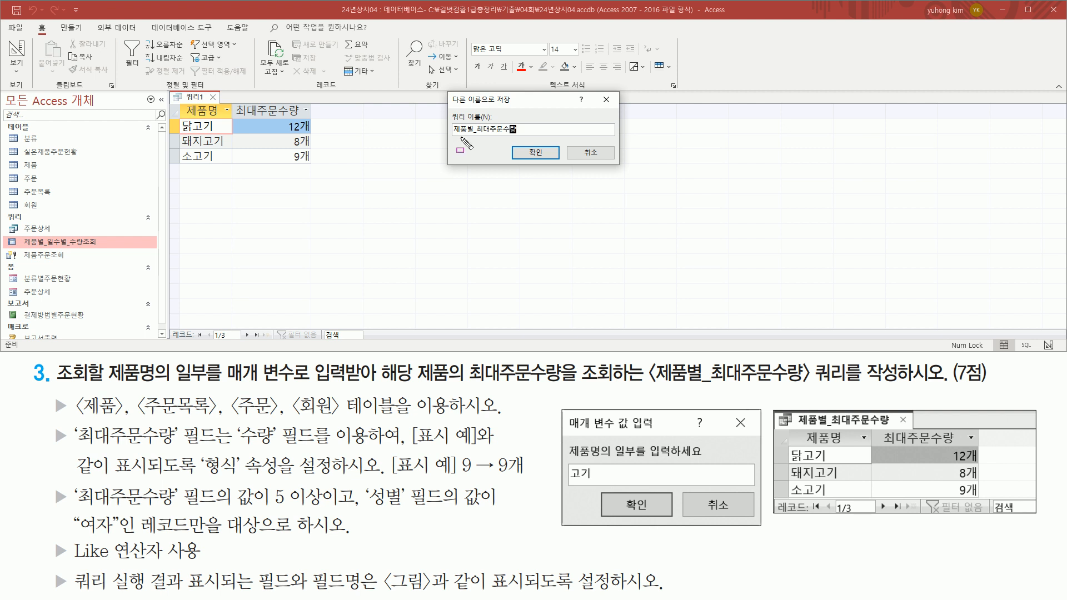
pyautogui.moveTo(450, 138); pyautogui.dragTo(514, 137)
pyautogui.moveTo(523, 142); pyautogui.dragTo(550, 164)
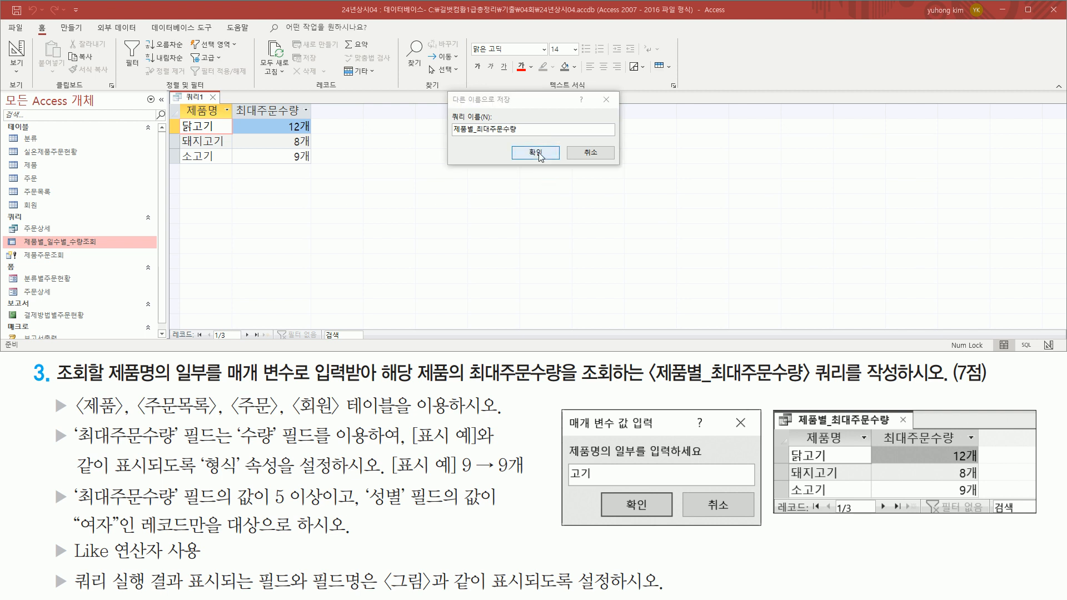
pyautogui.click(536, 153)
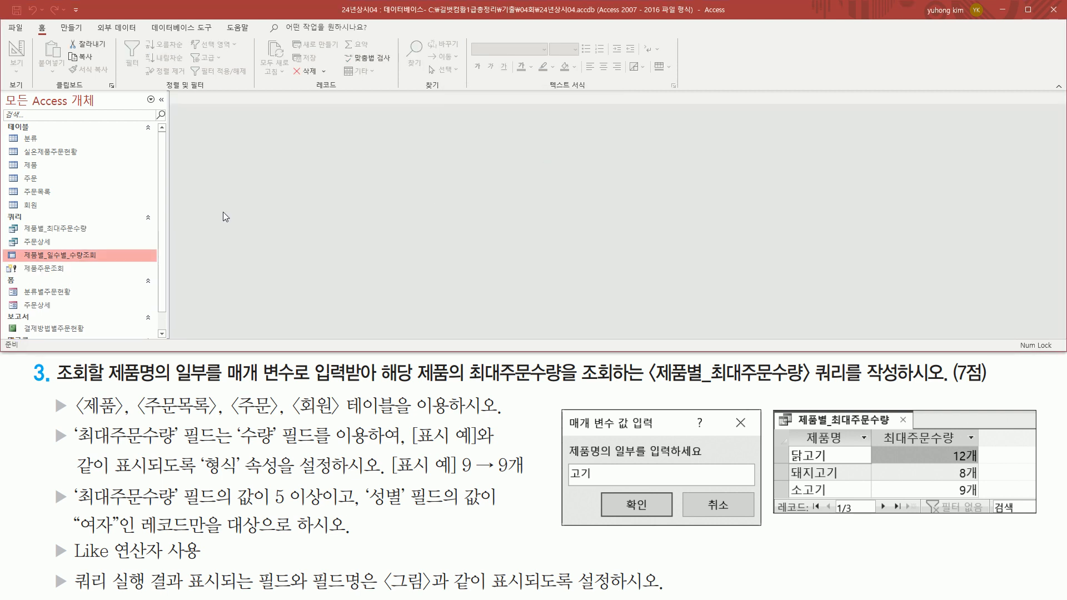
pyautogui.moveTo(15, 219)
pyautogui.mouseDown()
pyautogui.moveTo(23, 232)
pyautogui.moveTo(96, 239)
pyautogui.mouseUp()
pyautogui.press('Escape')
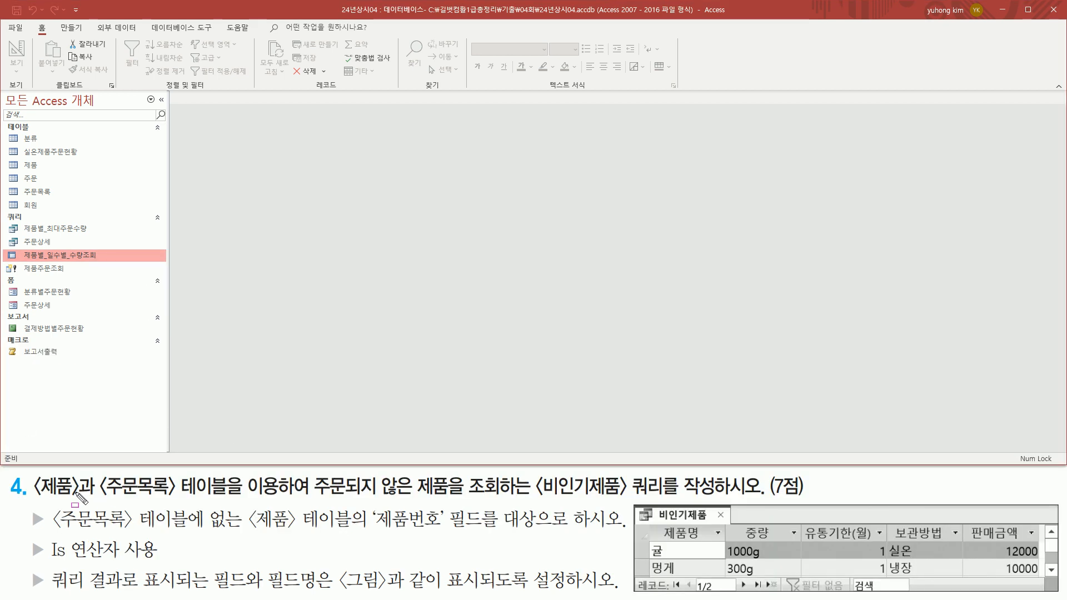
pyautogui.moveTo(35, 498); pyautogui.dragTo(166, 499)
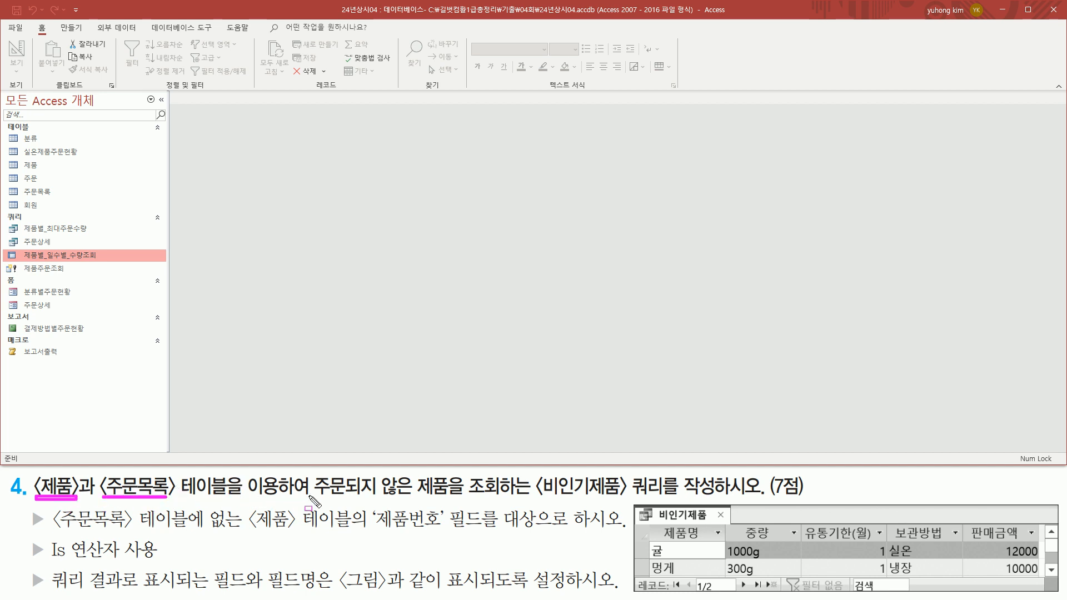
pyautogui.moveTo(310, 497); pyautogui.dragTo(674, 497)
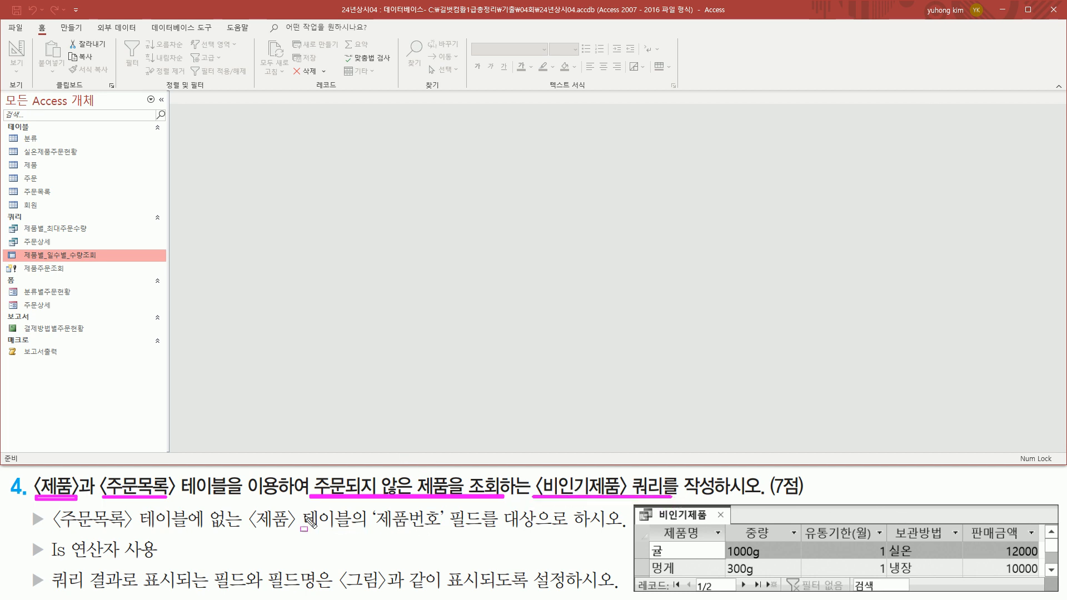
pyautogui.press('Escape')
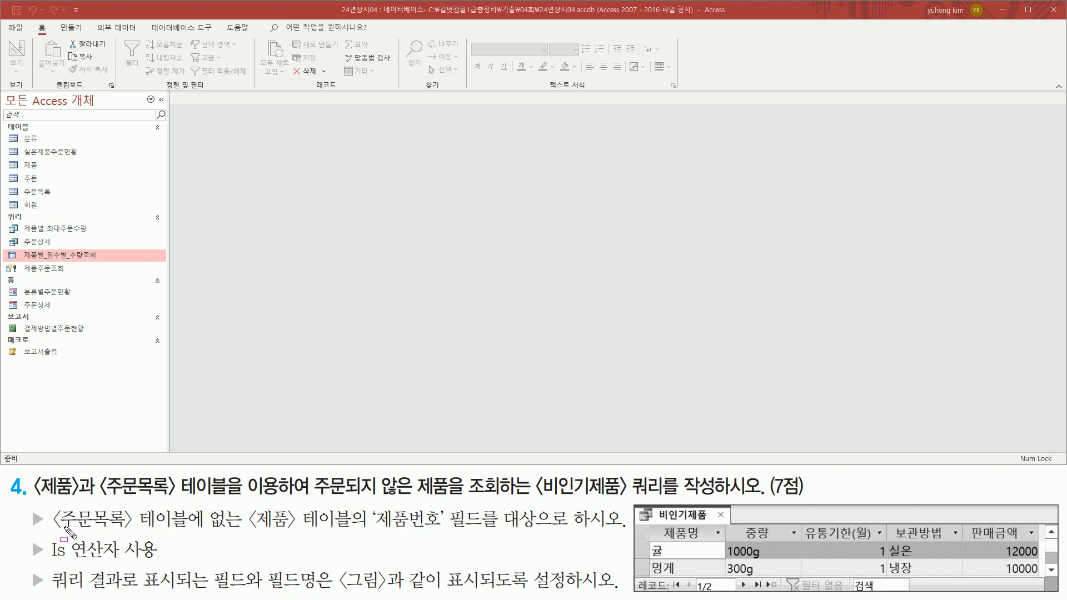
pyautogui.moveTo(55, 529); pyautogui.dragTo(542, 531)
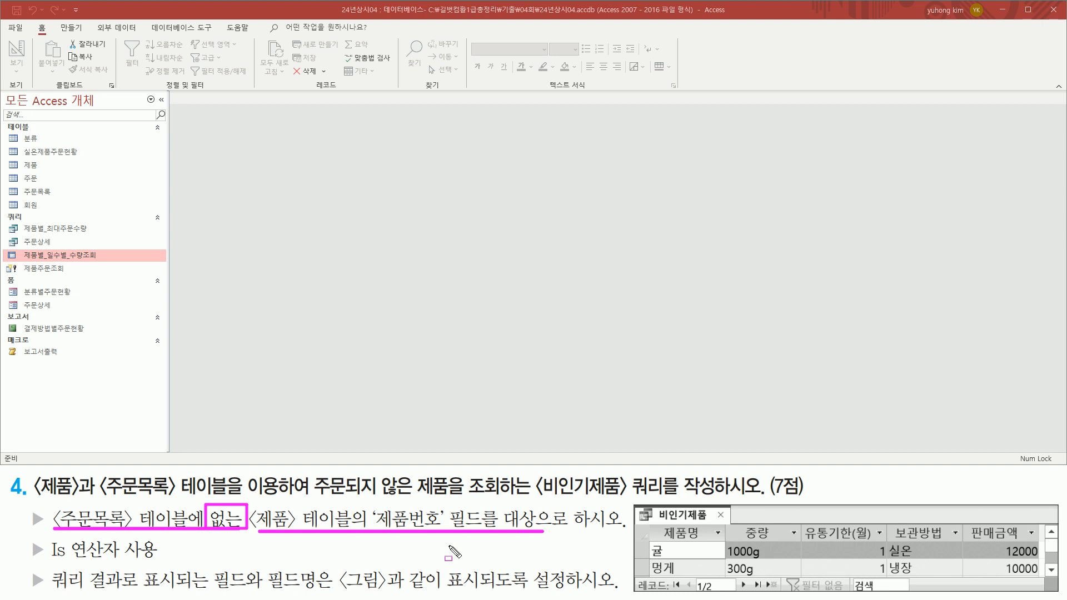
pyautogui.moveTo(34, 495); pyautogui.dragTo(174, 495)
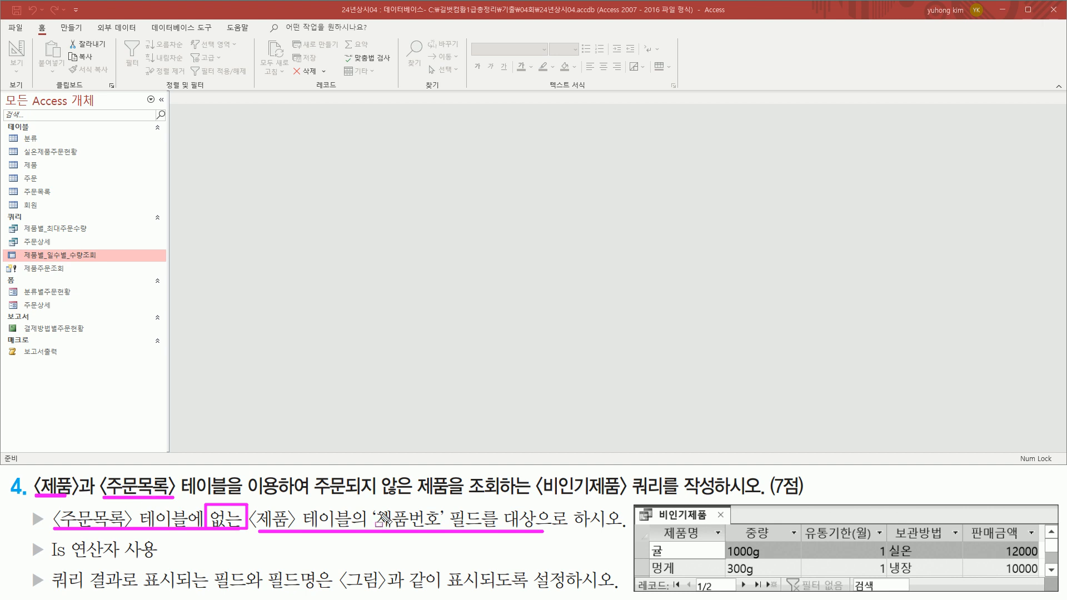
pyautogui.moveTo(372, 504); pyautogui.dragTo(446, 531)
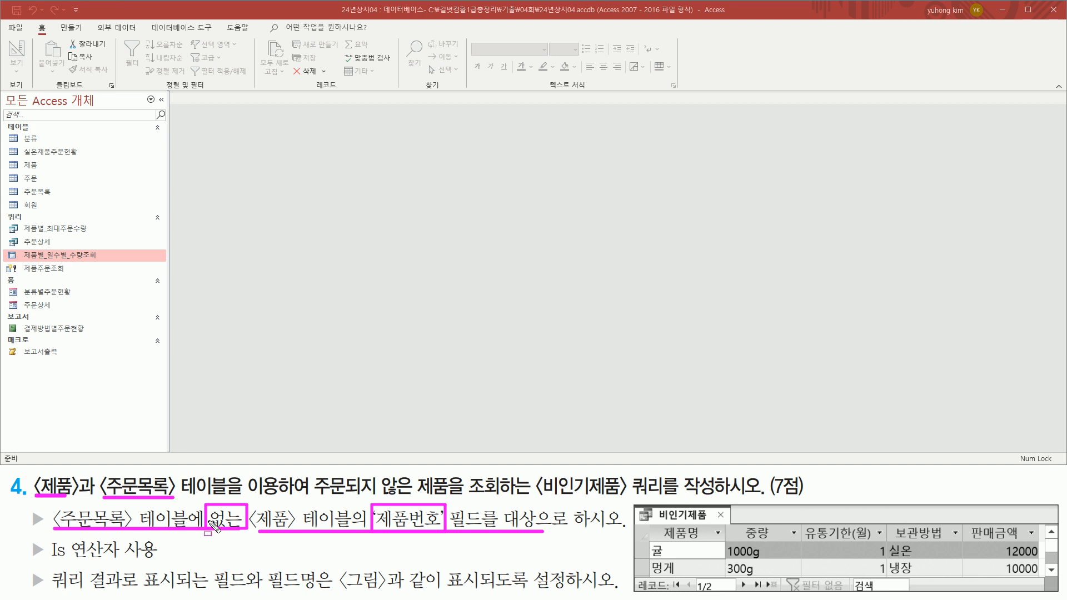
pyautogui.moveTo(633, 504)
pyautogui.mouseDown()
pyautogui.moveTo(1011, 571)
pyautogui.moveTo(1058, 593)
pyautogui.mouseUp()
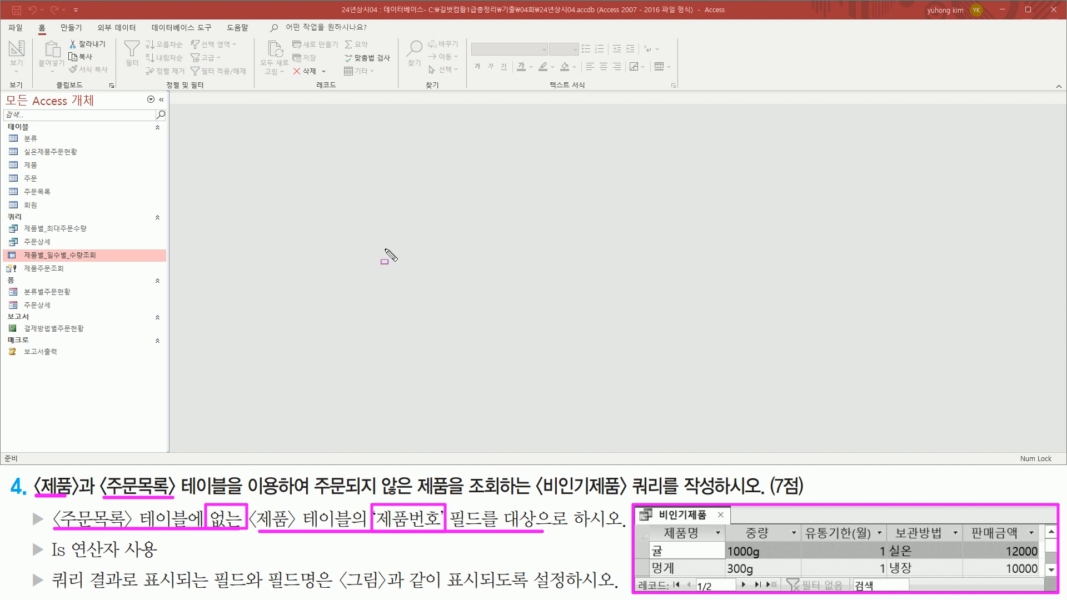
# Start a new query with the 불일치 검색 쿼리 마법사.
pyautogui.click(73, 29)
pyautogui.moveTo(160, 89); pyautogui.dragTo(191, 85)
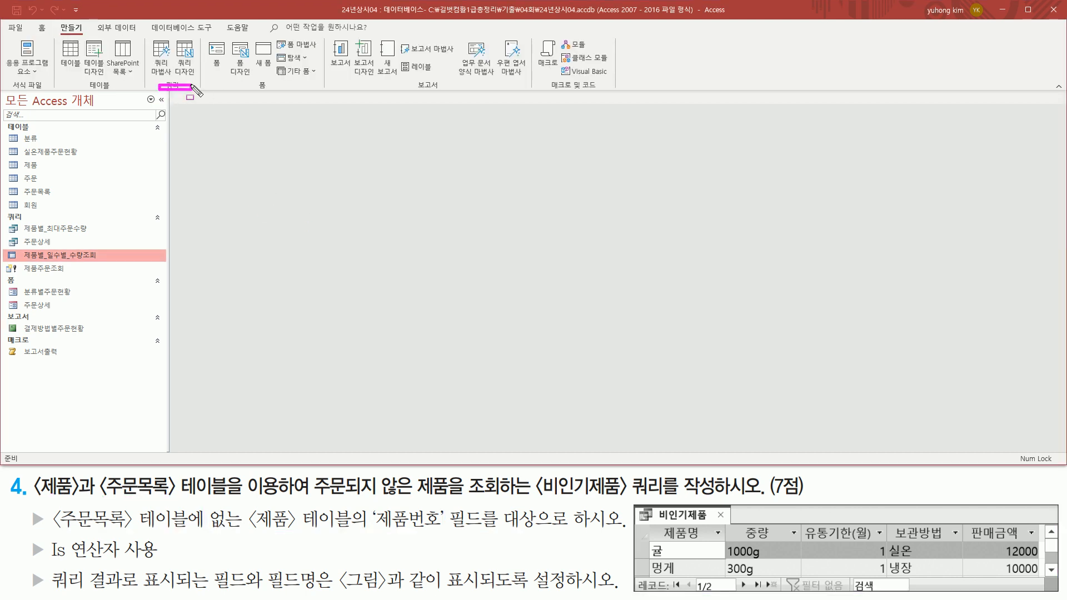
pyautogui.moveTo(149, 37)
pyautogui.mouseDown()
pyautogui.moveTo(156, 69)
pyautogui.moveTo(173, 79)
pyautogui.mouseUp()
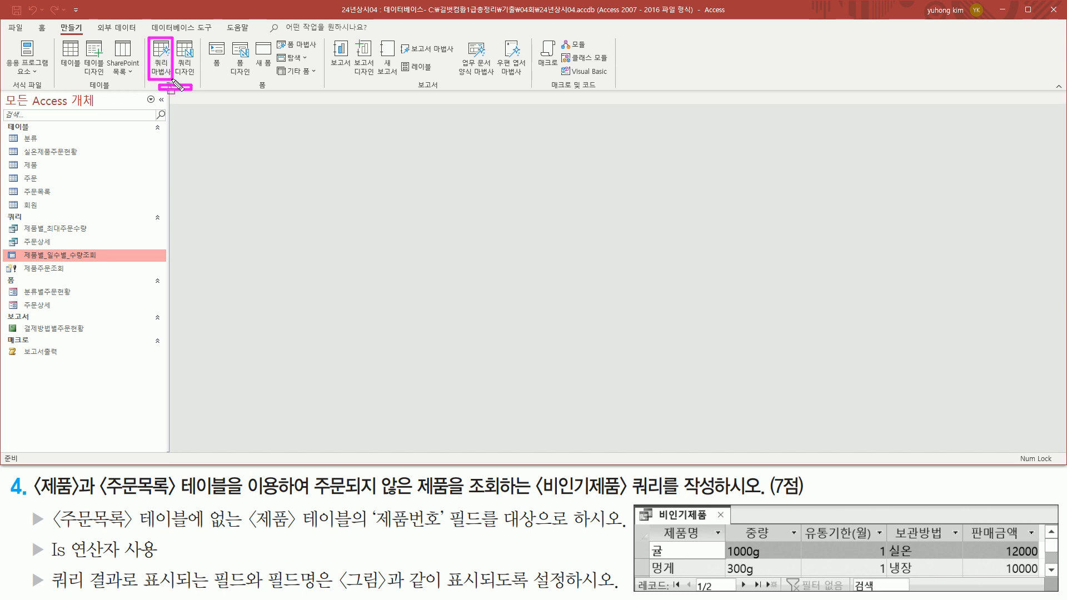
pyautogui.click(162, 61)
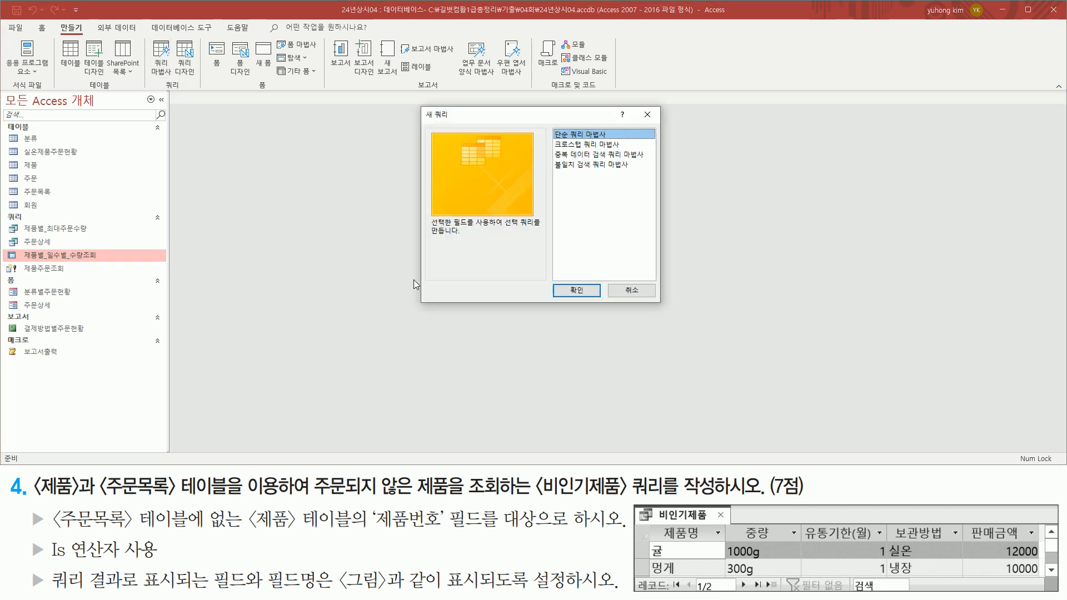
pyautogui.moveTo(420, 107); pyautogui.dragTo(671, 306)
pyautogui.moveTo(552, 171)
pyautogui.mouseDown()
pyautogui.moveTo(630, 172)
pyautogui.moveTo(632, 160)
pyautogui.mouseUp()
pyautogui.press('Escape')
pyautogui.click(613, 165)
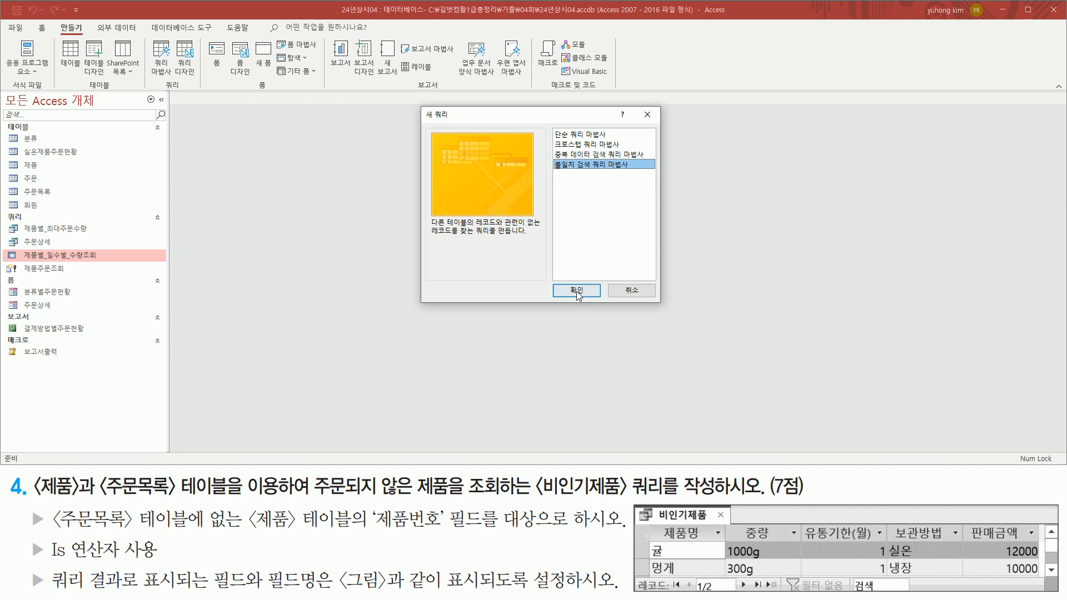
pyautogui.moveTo(554, 282); pyautogui.dragTo(596, 299)
pyautogui.press('Escape')
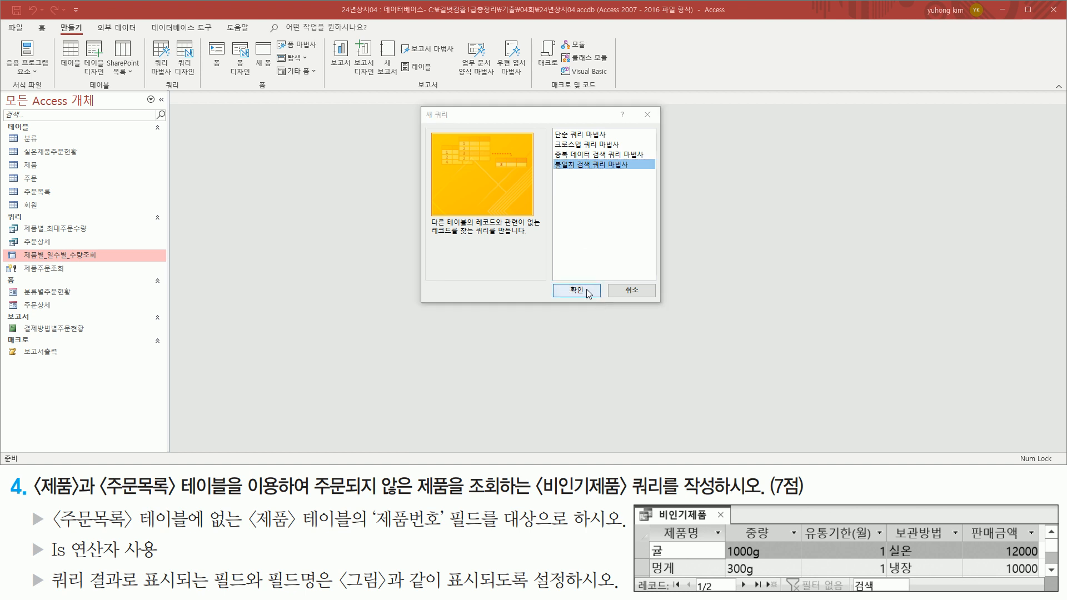
pyautogui.click(590, 291)
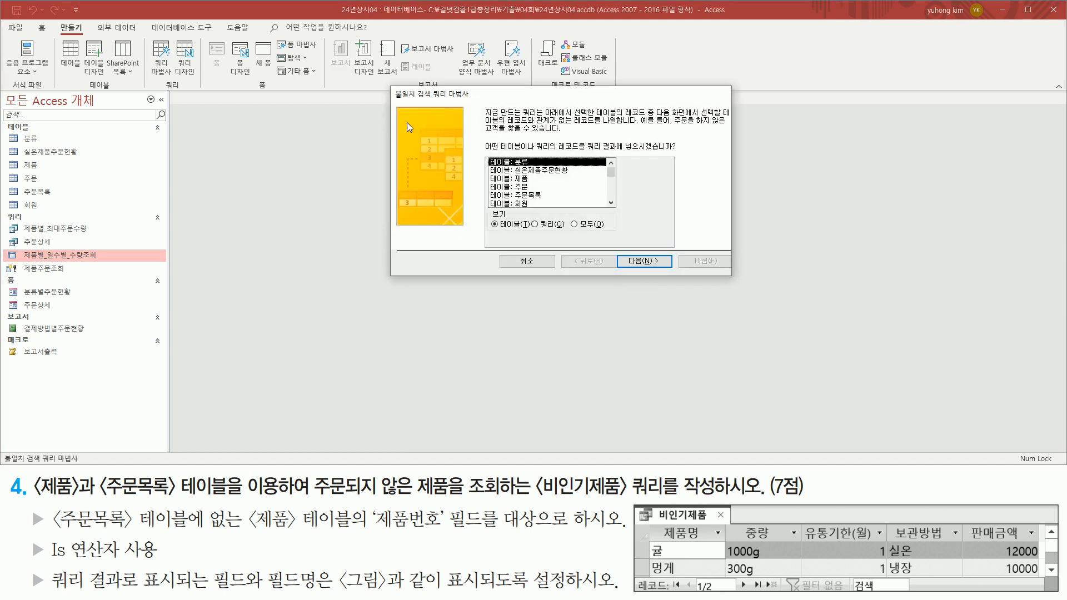
pyautogui.moveTo(392, 87)
pyautogui.mouseDown()
pyautogui.moveTo(645, 263)
pyautogui.moveTo(733, 279)
pyautogui.mouseUp()
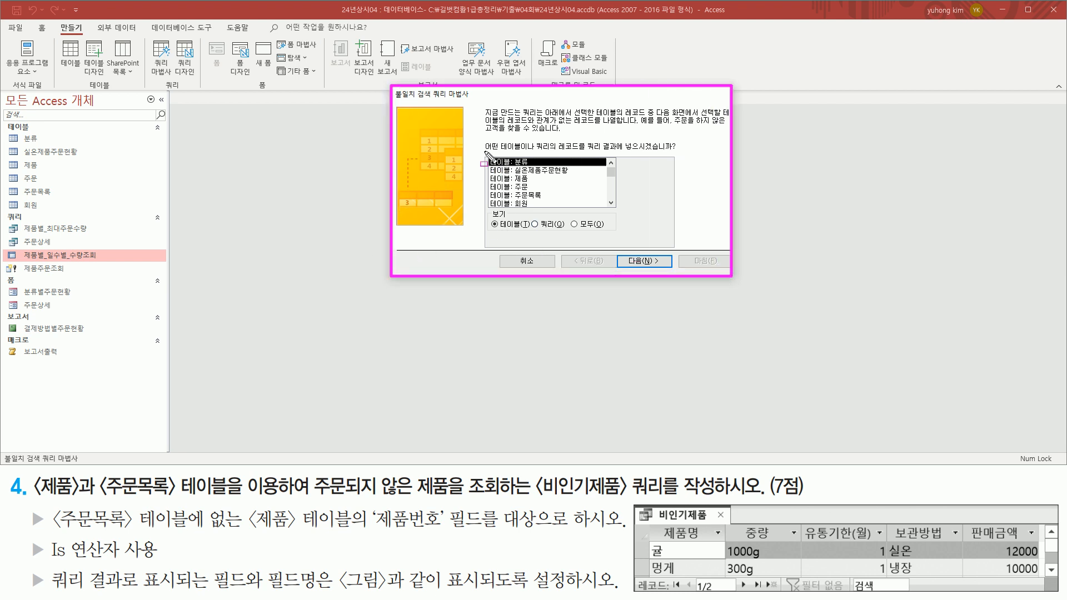
pyautogui.moveTo(482, 150); pyautogui.dragTo(521, 150)
pyautogui.moveTo(584, 138); pyautogui.dragTo(684, 154)
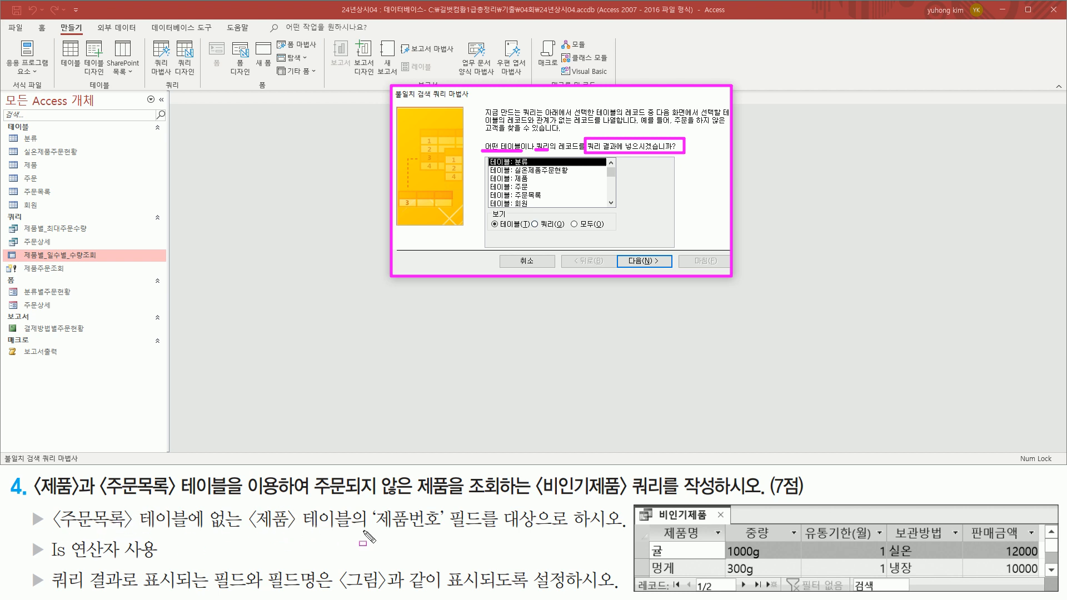
# Choose the 제품 table as the one whose unmatched records the query lists.
pyautogui.moveTo(374, 531); pyautogui.dragTo(442, 531)
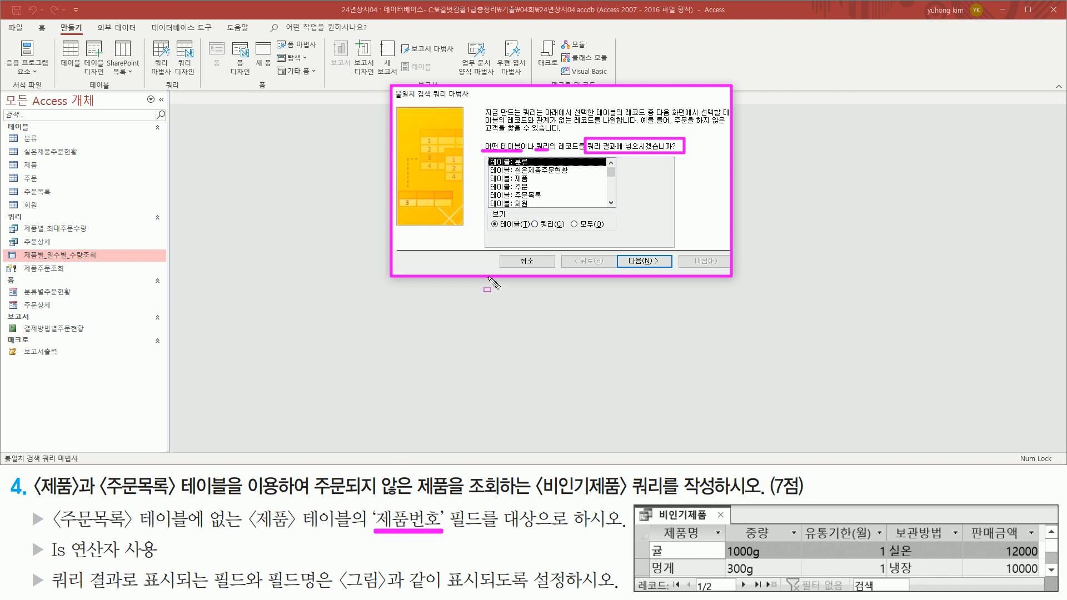
pyautogui.press('Escape')
pyautogui.click(534, 178)
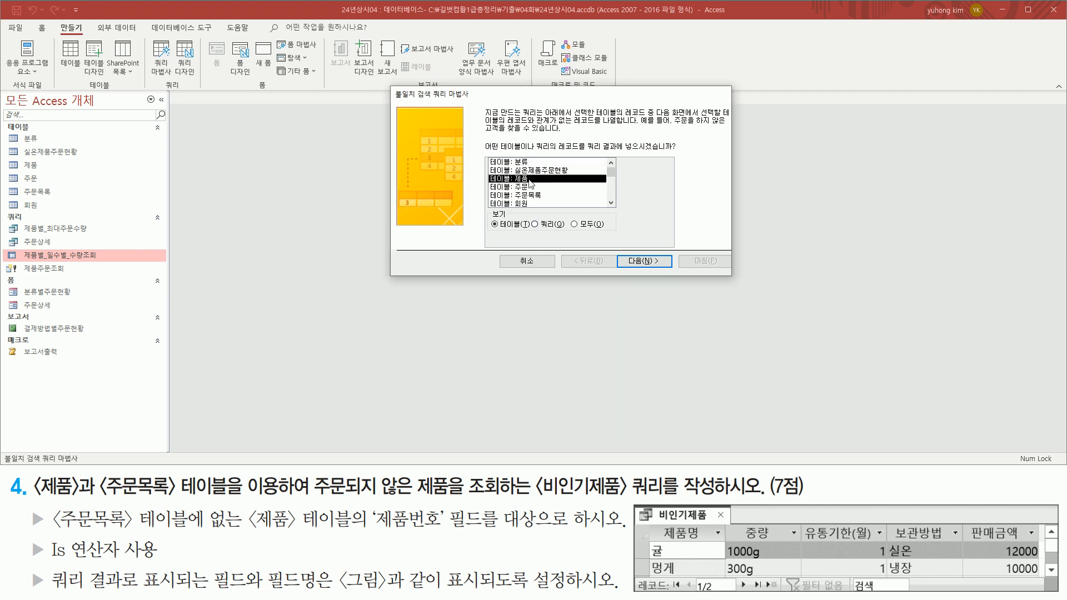
pyautogui.hotkey('ctrl', '2')
pyautogui.moveTo(617, 253); pyautogui.dragTo(674, 272)
pyautogui.press('Escape')
pyautogui.click(645, 259)
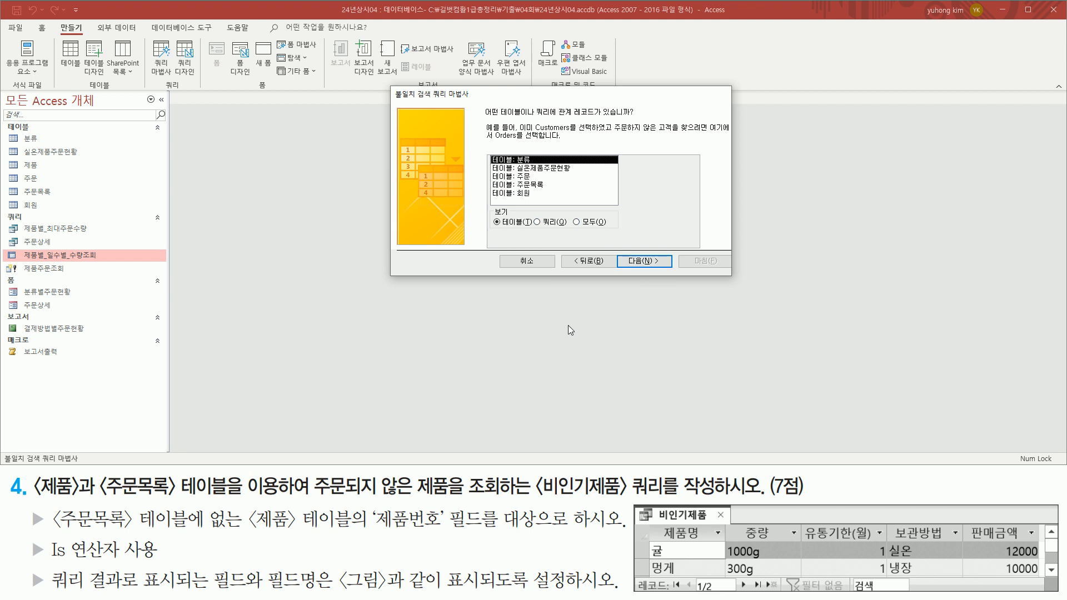
# Choose the 주문목록 table as the related table to compare against.
pyautogui.moveTo(486, 117); pyautogui.dragTo(641, 118)
pyautogui.moveTo(250, 533); pyautogui.dragTo(350, 533)
pyautogui.moveTo(49, 506); pyautogui.dragTo(239, 532)
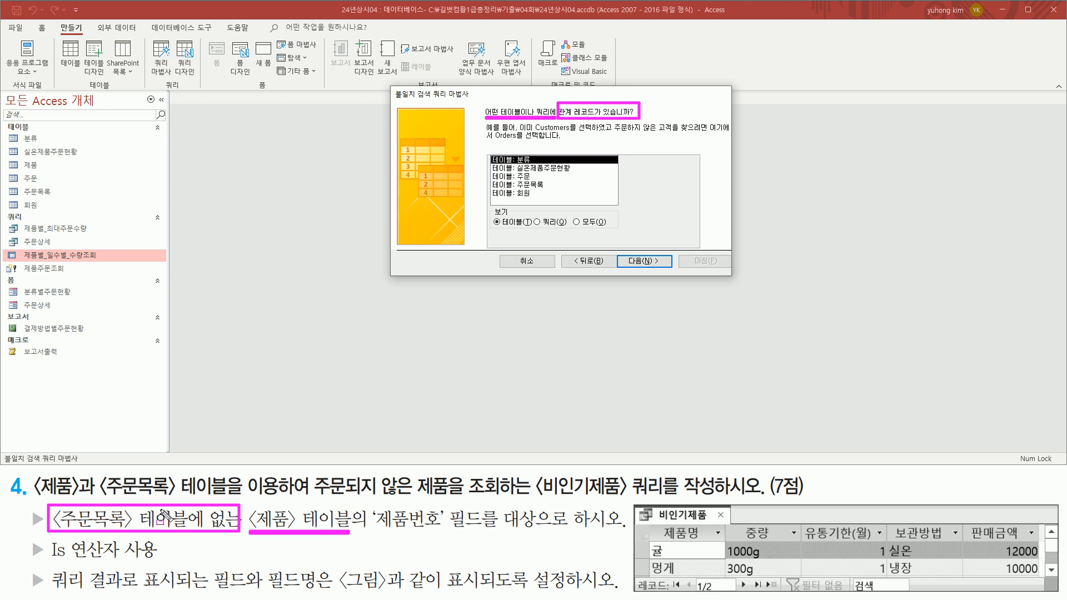
pyautogui.click(544, 185)
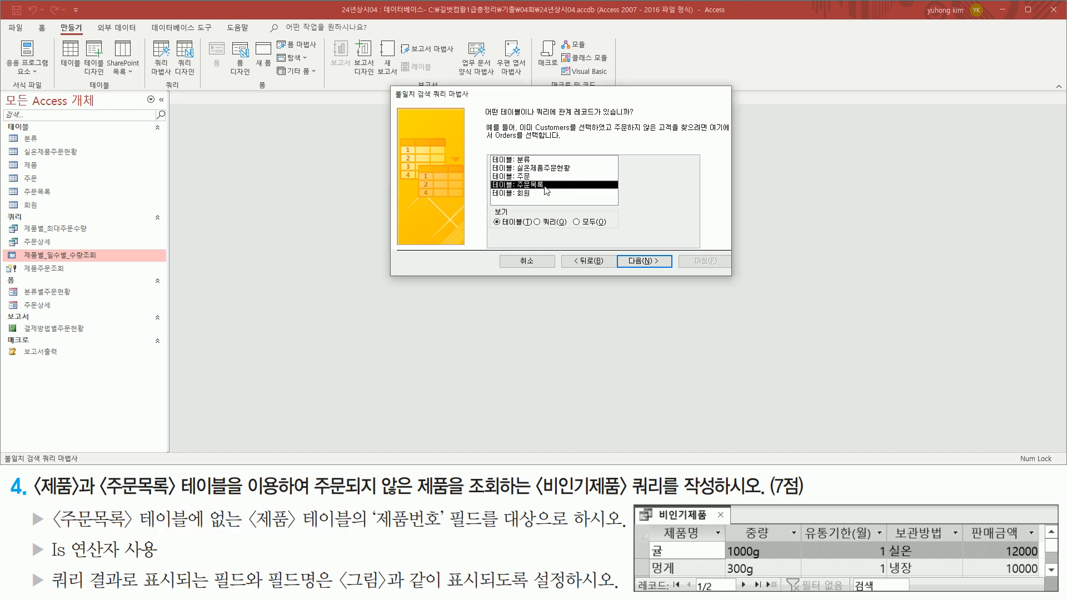
pyautogui.moveTo(492, 177); pyautogui.dragTo(550, 191)
pyautogui.press('Escape')
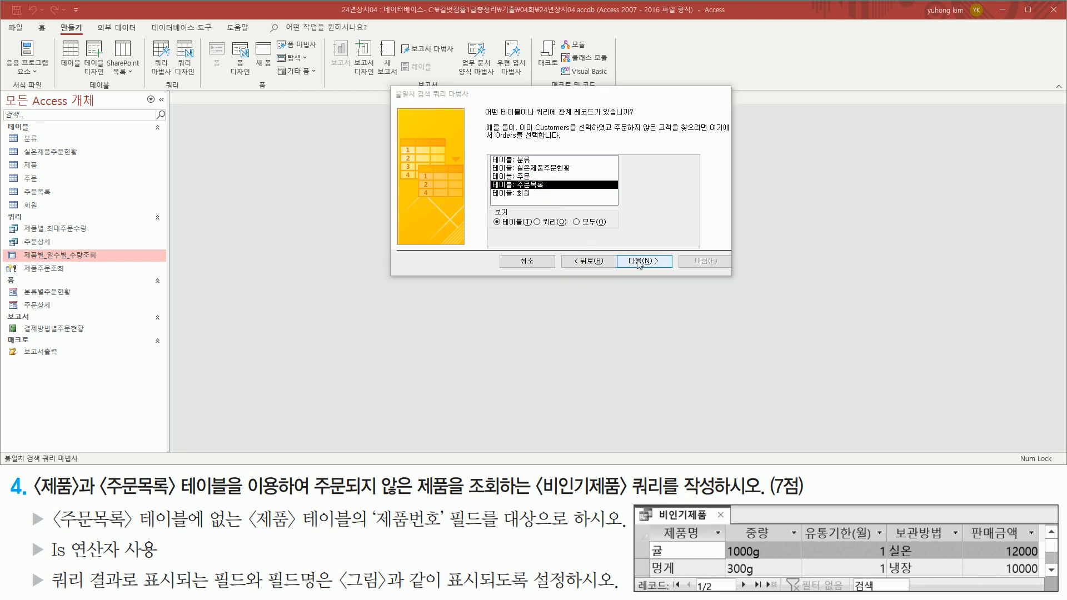
pyautogui.moveTo(631, 255)
pyautogui.mouseDown()
pyautogui.moveTo(686, 268)
pyautogui.moveTo(670, 270)
pyautogui.mouseUp()
pyautogui.press('Escape')
pyautogui.click(652, 261)
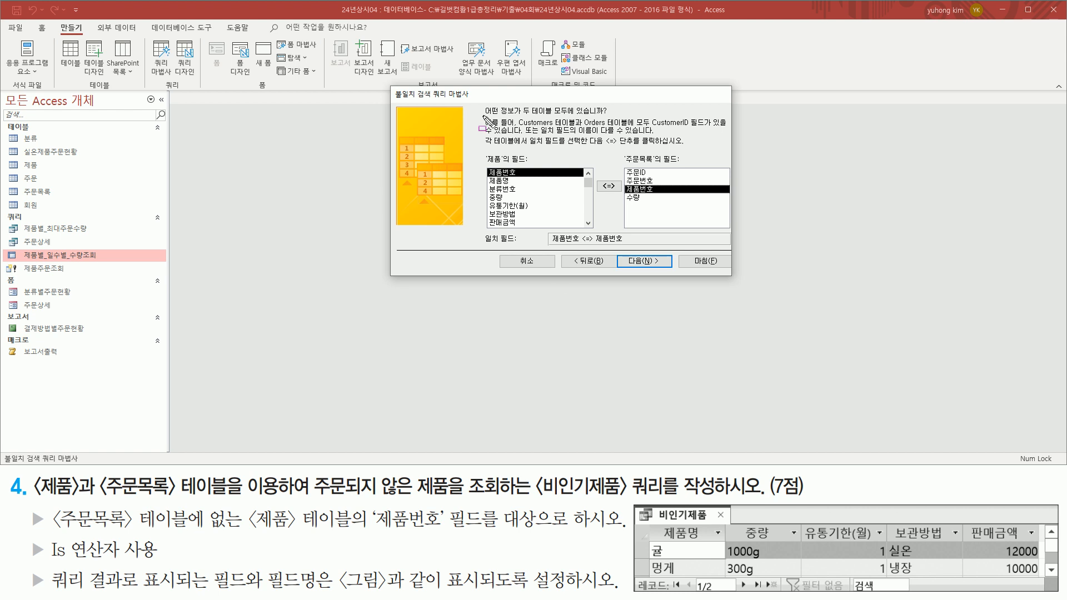
# Accept 제품번호 as the matching field between the 제품 and 주문목록 tables.
pyautogui.moveTo(483, 118)
pyautogui.mouseDown()
pyautogui.moveTo(606, 117)
pyautogui.moveTo(612, 103)
pyautogui.mouseUp()
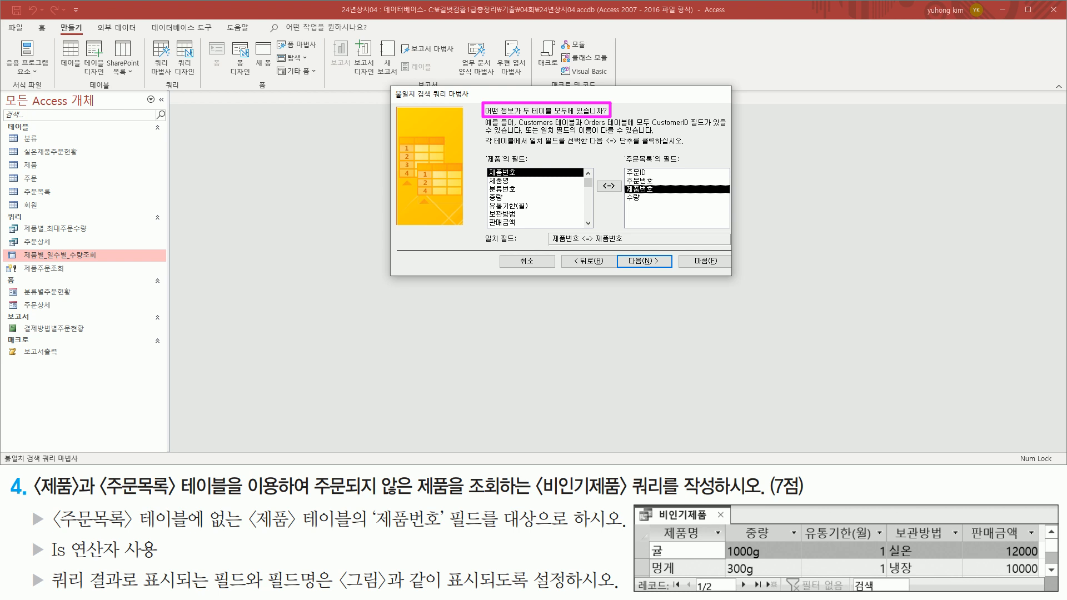
pyautogui.moveTo(371, 529); pyautogui.dragTo(478, 529)
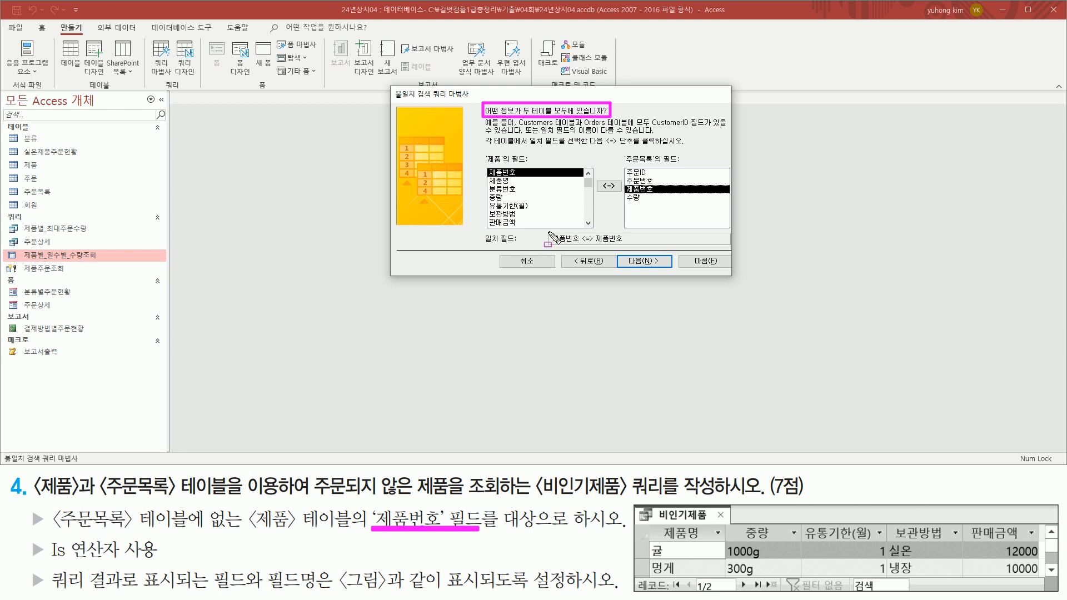
pyautogui.moveTo(484, 162)
pyautogui.mouseDown()
pyautogui.moveTo(498, 188)
pyautogui.moveTo(527, 192)
pyautogui.moveTo(525, 180)
pyautogui.mouseUp()
pyautogui.moveTo(622, 183); pyautogui.dragTo(656, 195)
pyautogui.press('Escape')
pyautogui.moveTo(481, 150); pyautogui.dragTo(525, 180)
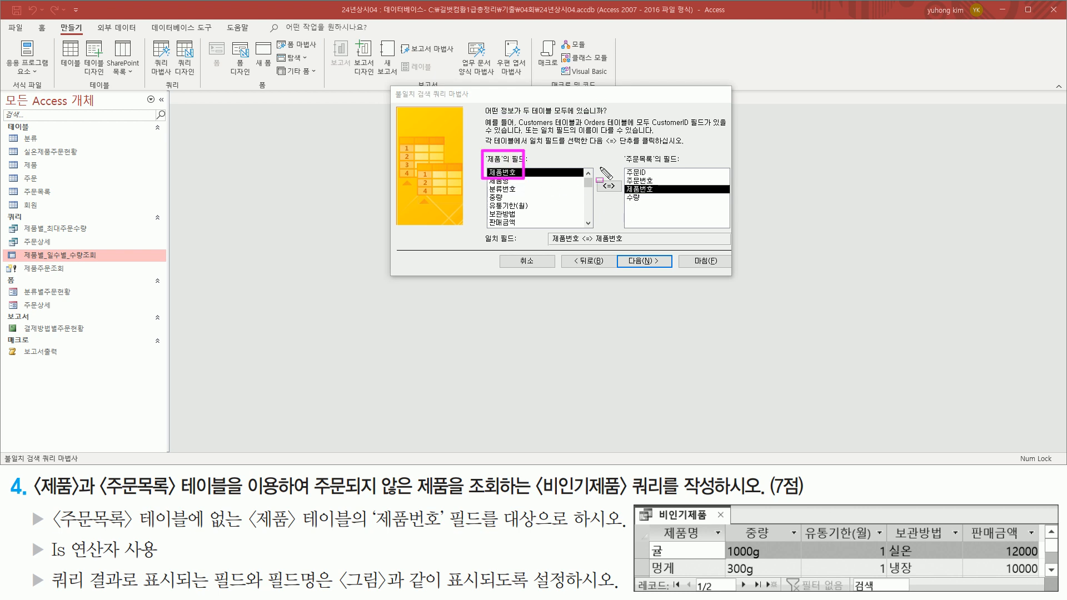
pyautogui.moveTo(619, 150)
pyautogui.mouseDown()
pyautogui.moveTo(662, 166)
pyautogui.moveTo(639, 192)
pyautogui.moveTo(665, 189)
pyautogui.mouseUp()
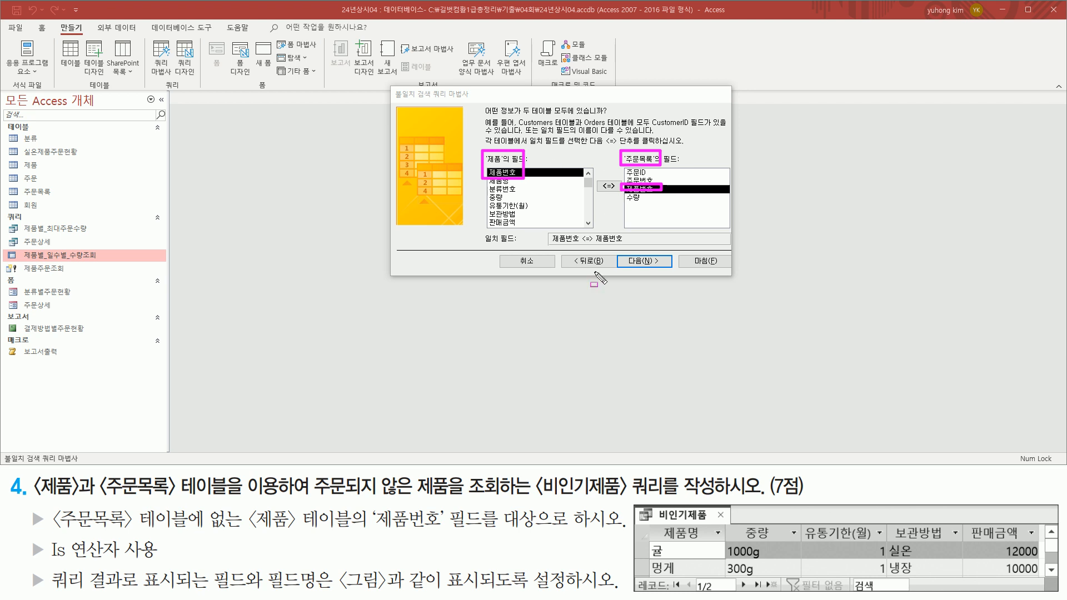
pyautogui.click(658, 263)
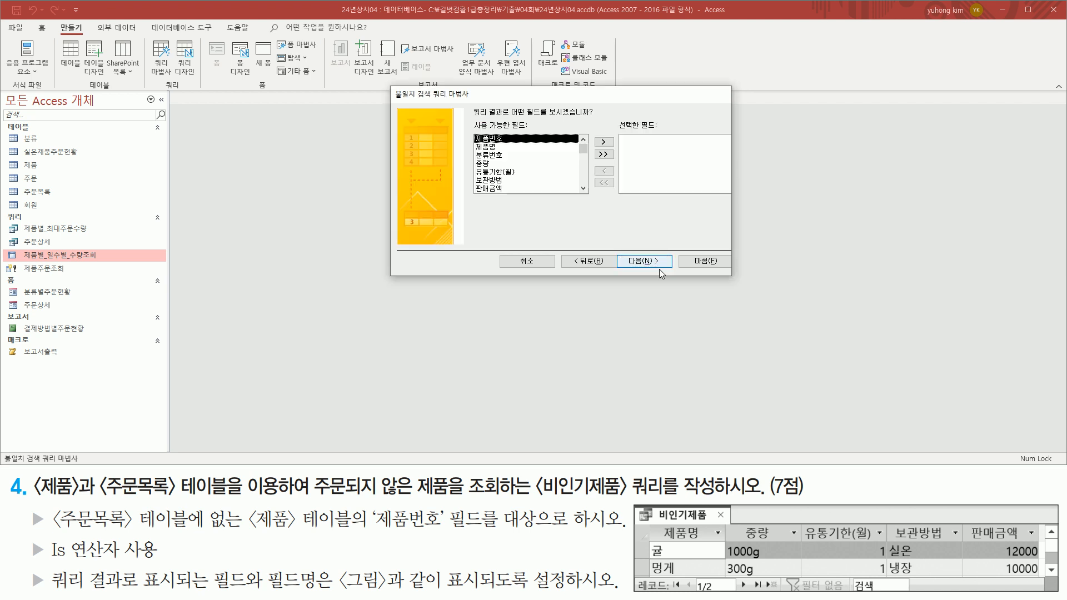
# Include the 제품명, 중량, 유통기한(월), 보관방법 and 판매금액 fields in the query result, in that order.
pyautogui.hotkey('ctrl', 'shift', 'd')
pyautogui.moveTo(471, 121); pyautogui.dragTo(595, 103)
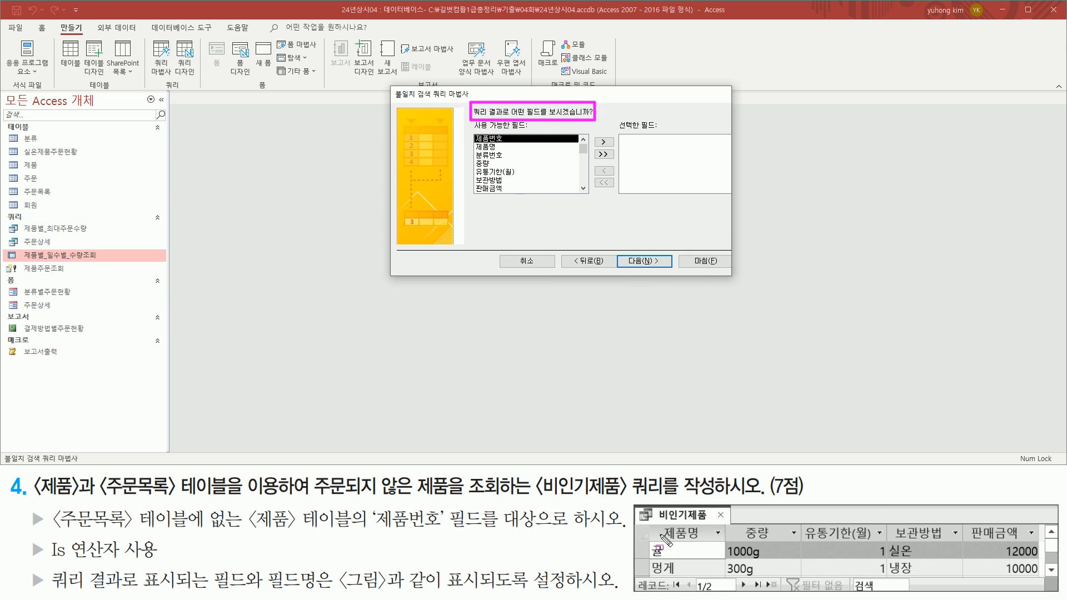
pyautogui.moveTo(656, 540); pyautogui.dragTo(1031, 541)
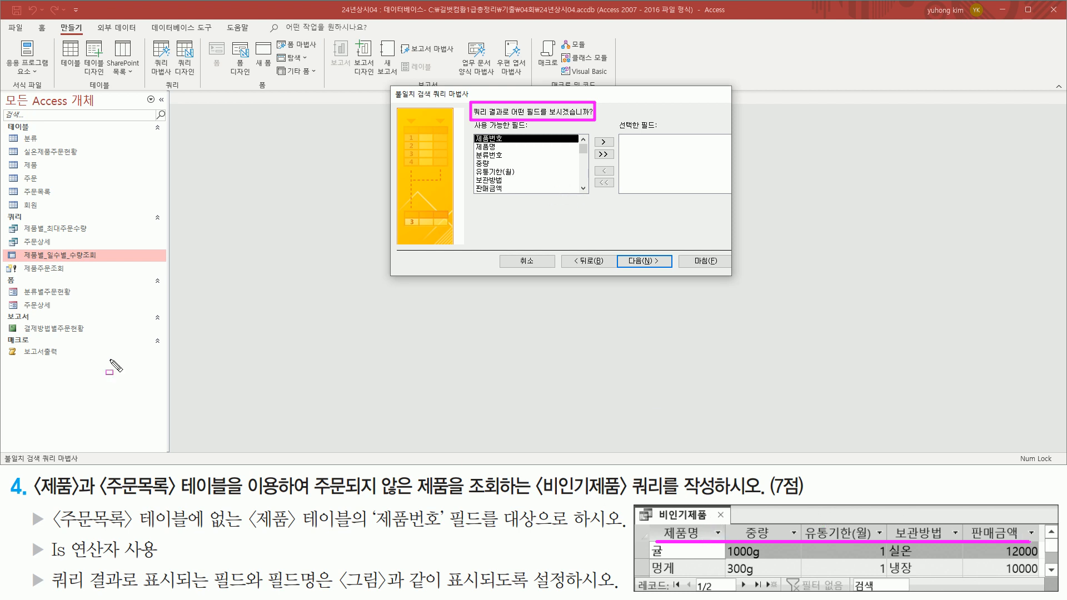
pyautogui.click(498, 147)
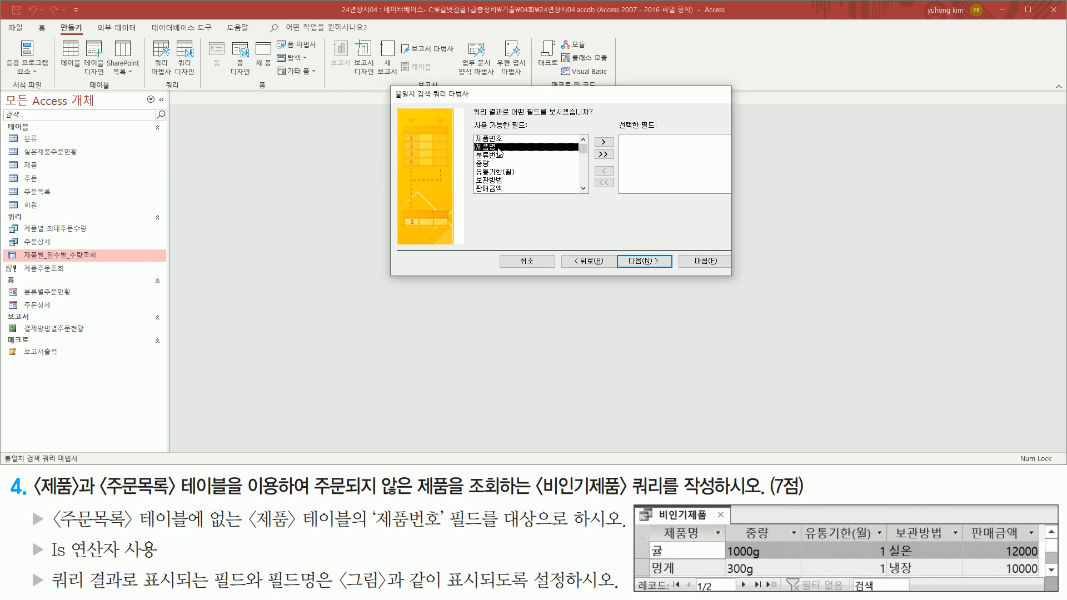
pyautogui.doubleClick(499, 148)
pyautogui.click(514, 155)
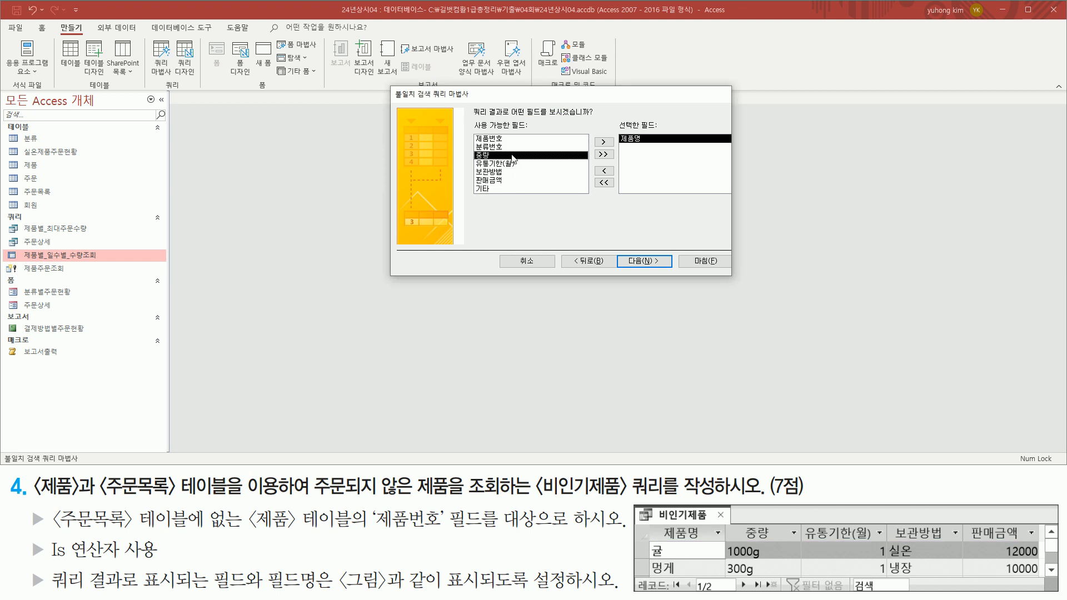
pyautogui.doubleClick(512, 155)
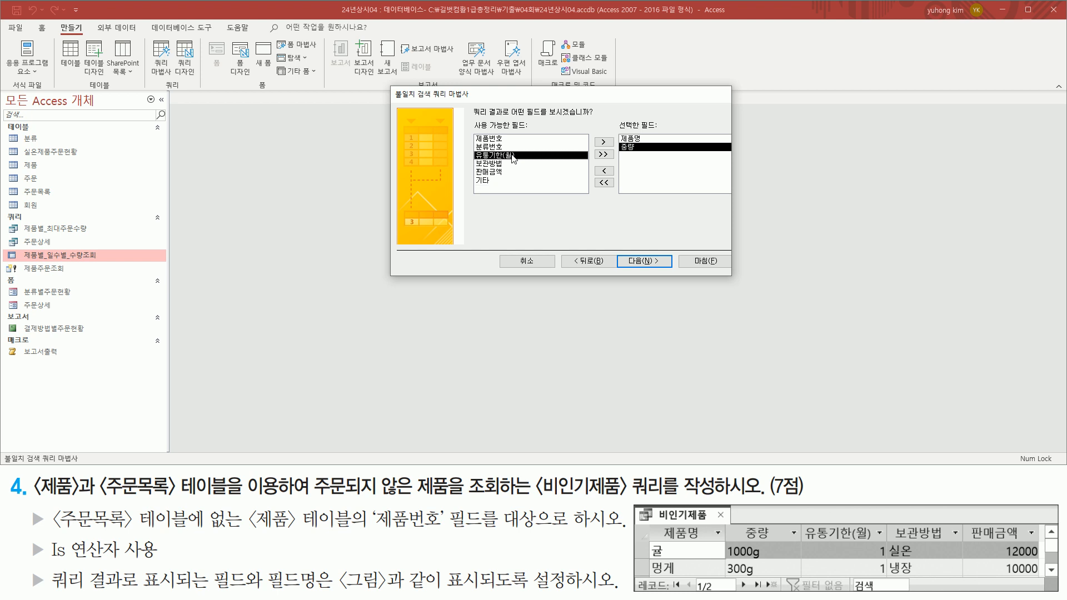
pyautogui.doubleClick(514, 160)
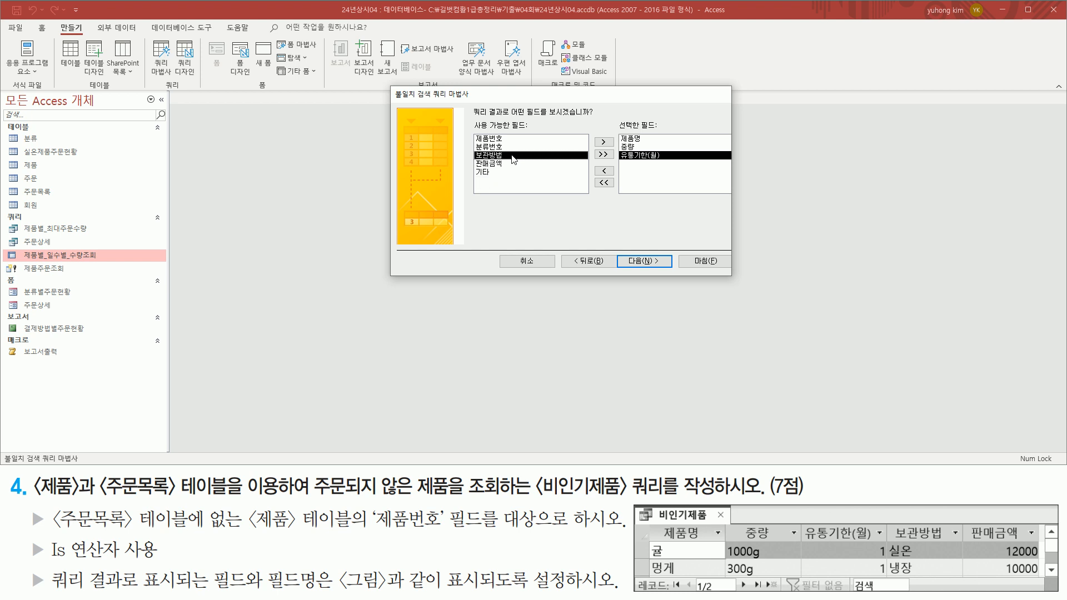
pyautogui.doubleClick(514, 159)
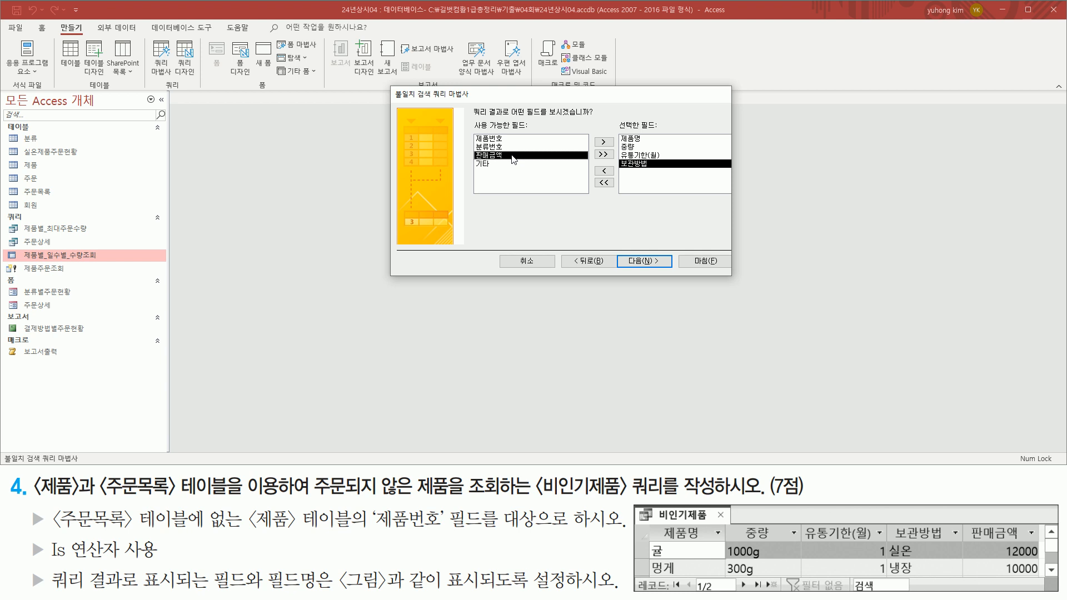
pyautogui.doubleClick(513, 160)
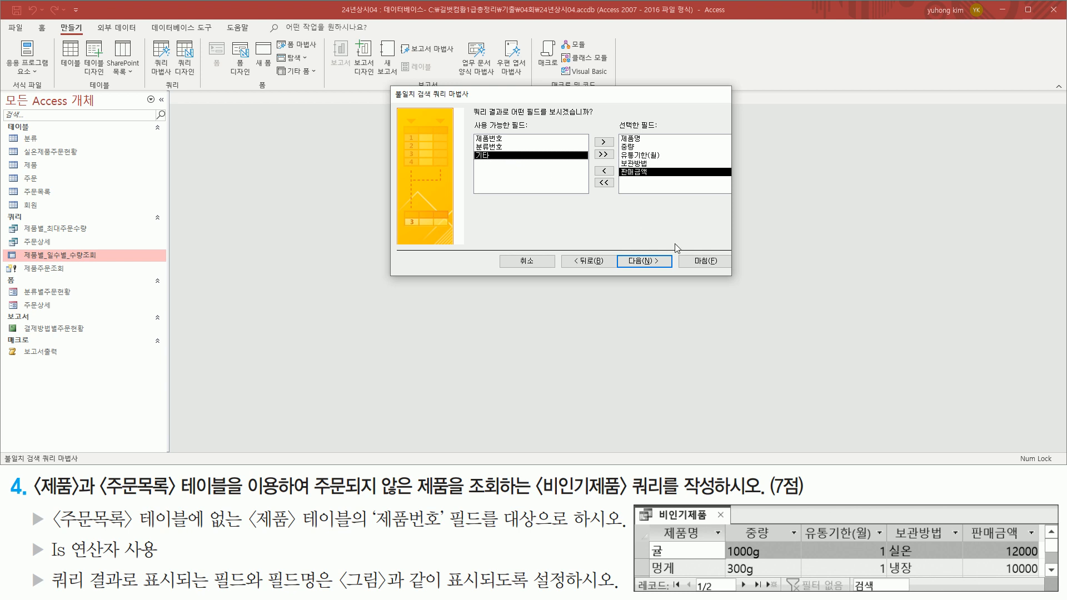
pyautogui.moveTo(648, 522)
pyautogui.mouseDown()
pyautogui.moveTo(1014, 558)
pyautogui.moveTo(1041, 549)
pyautogui.mouseUp()
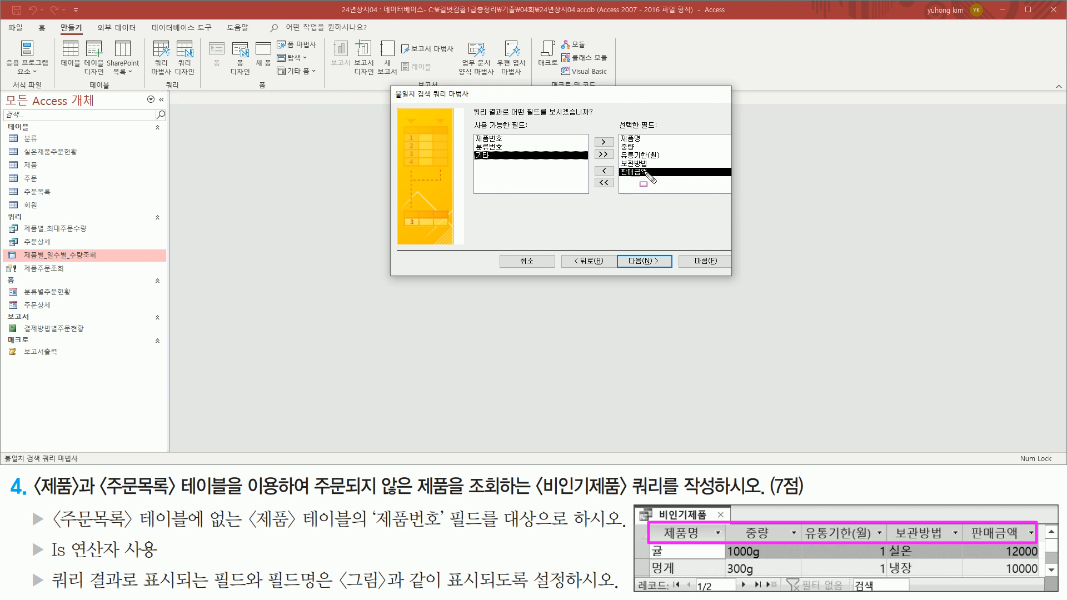
pyautogui.moveTo(618, 130); pyautogui.dragTo(666, 182)
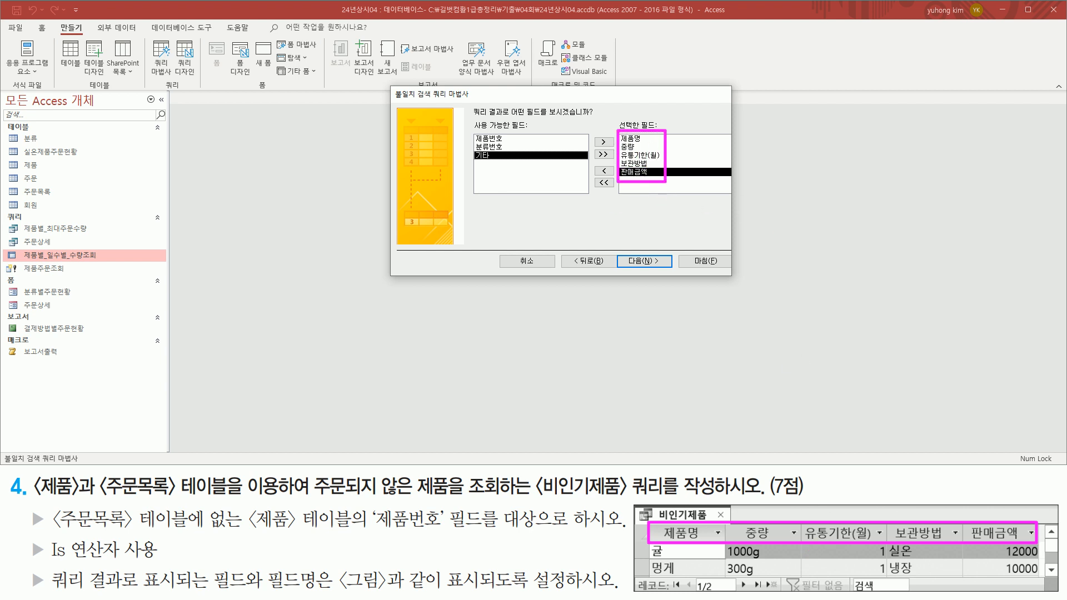
pyautogui.moveTo(626, 251); pyautogui.dragTo(672, 271)
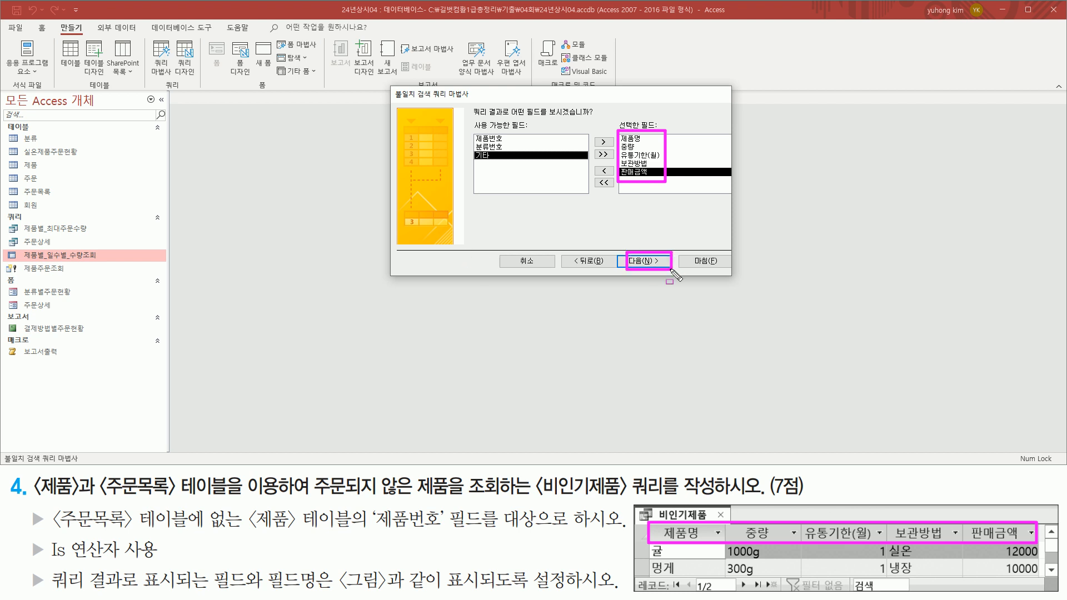
pyautogui.press('Escape')
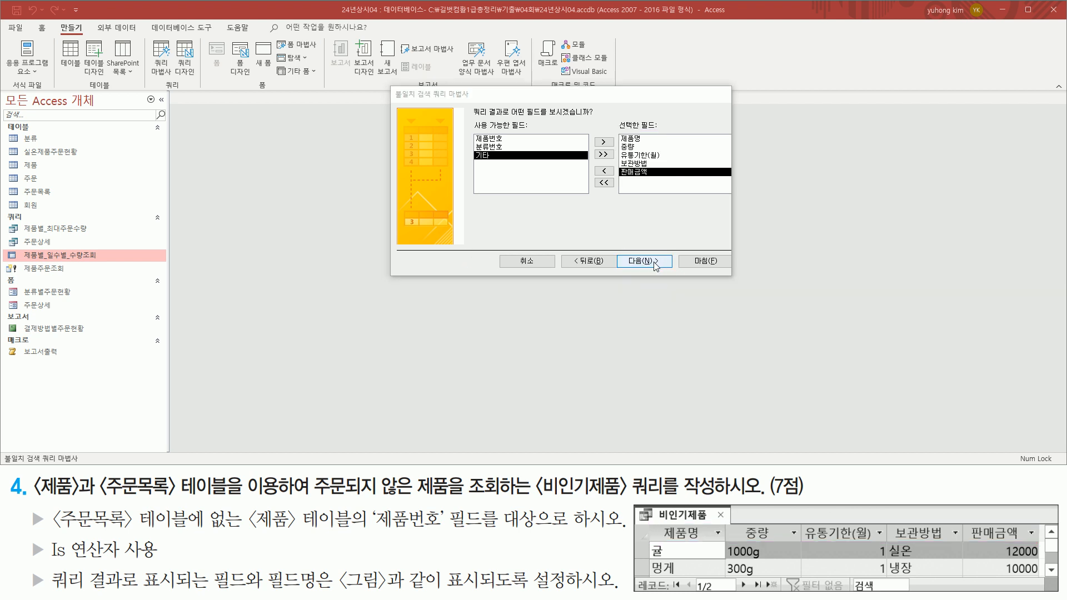
pyautogui.click(655, 262)
# Name the query 비인기제품 and finish the wizard with 결과 보기 selected.
pyautogui.moveTo(480, 103)
pyautogui.mouseDown()
pyautogui.moveTo(483, 136)
pyautogui.moveTo(605, 134)
pyautogui.mouseUp()
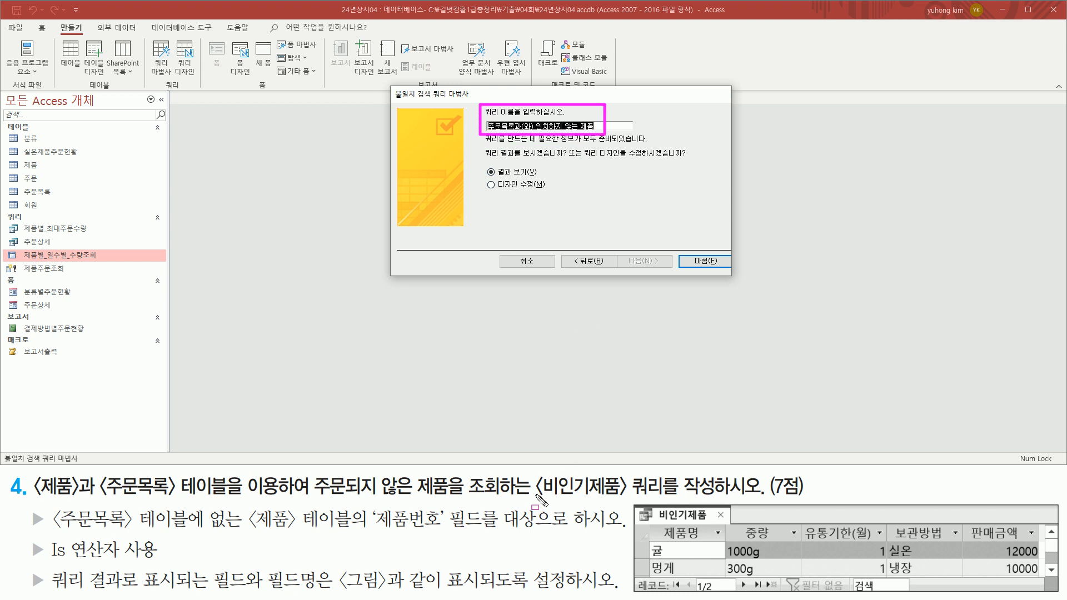
pyautogui.moveTo(532, 497); pyautogui.dragTo(715, 499)
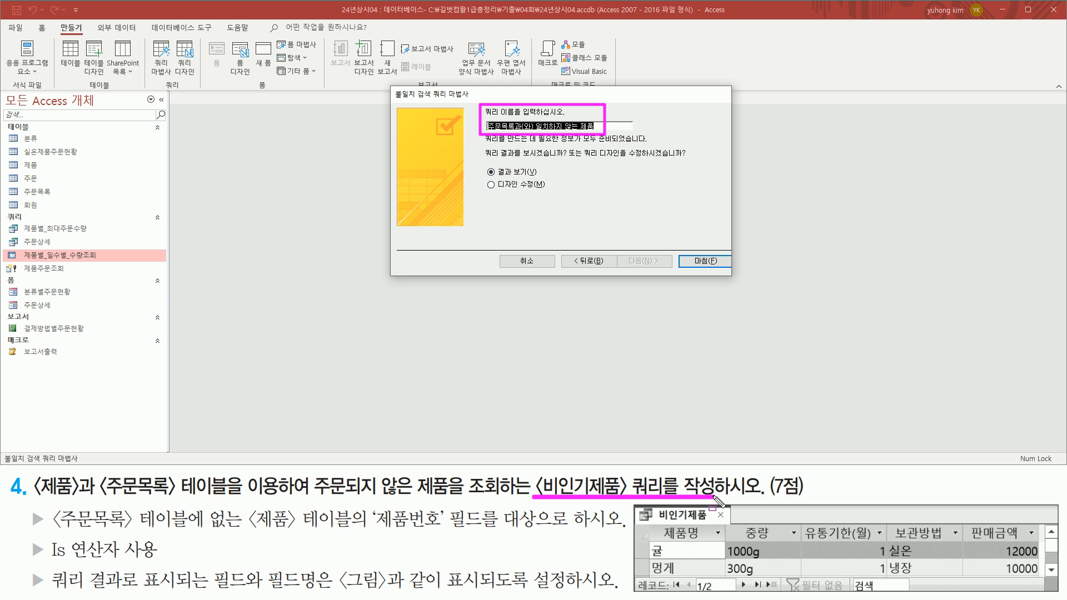
pyautogui.press('Escape')
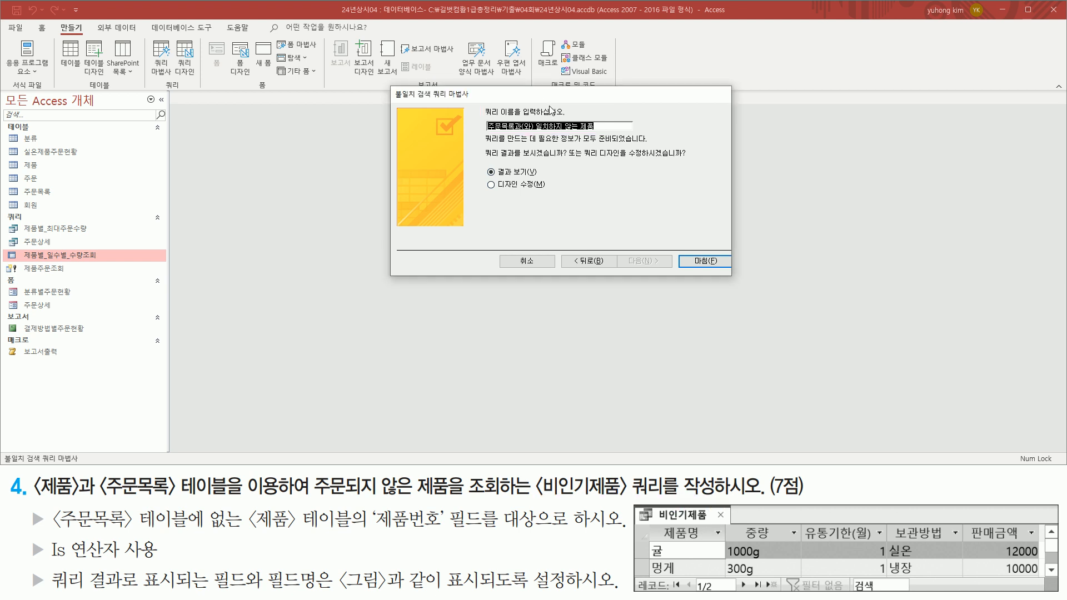
pyautogui.write('비인기제품')
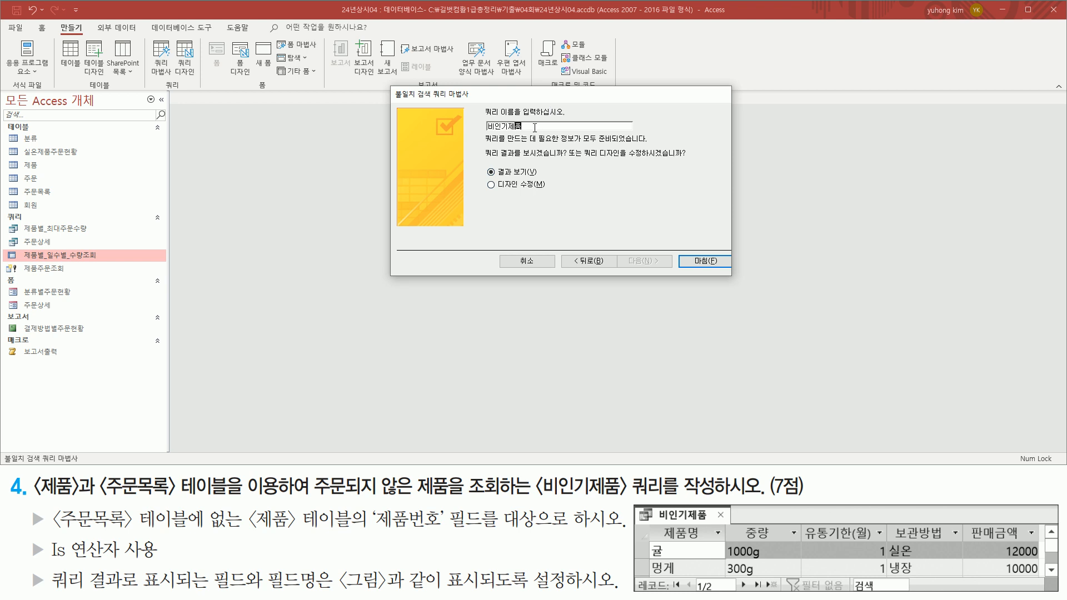
pyautogui.hotkey('ctrl', 'shift', 'd')
pyautogui.moveTo(481, 133); pyautogui.dragTo(529, 132)
pyautogui.moveTo(685, 250); pyautogui.dragTo(722, 269)
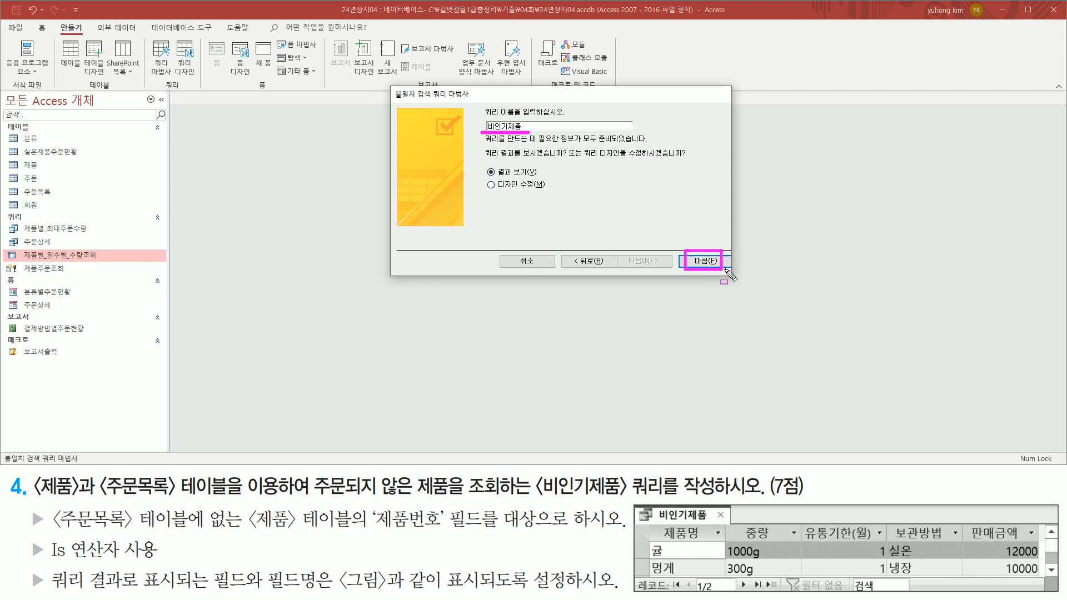
pyautogui.click(714, 261)
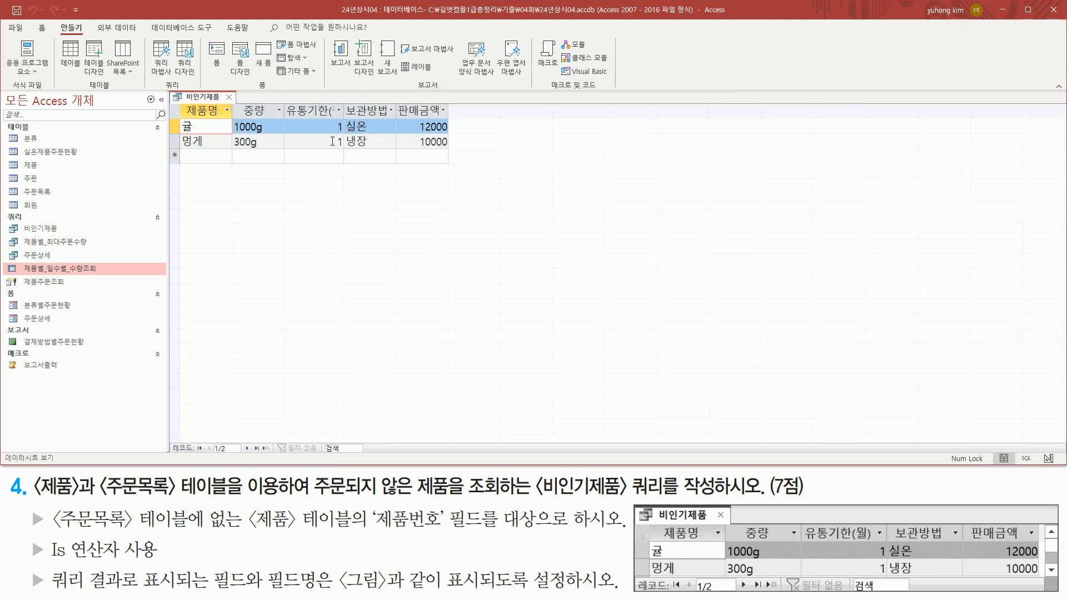
# Fit the width of the 유통기한(월) column in the query results to its full heading.
pyautogui.moveTo(286, 117); pyautogui.dragTo(342, 118)
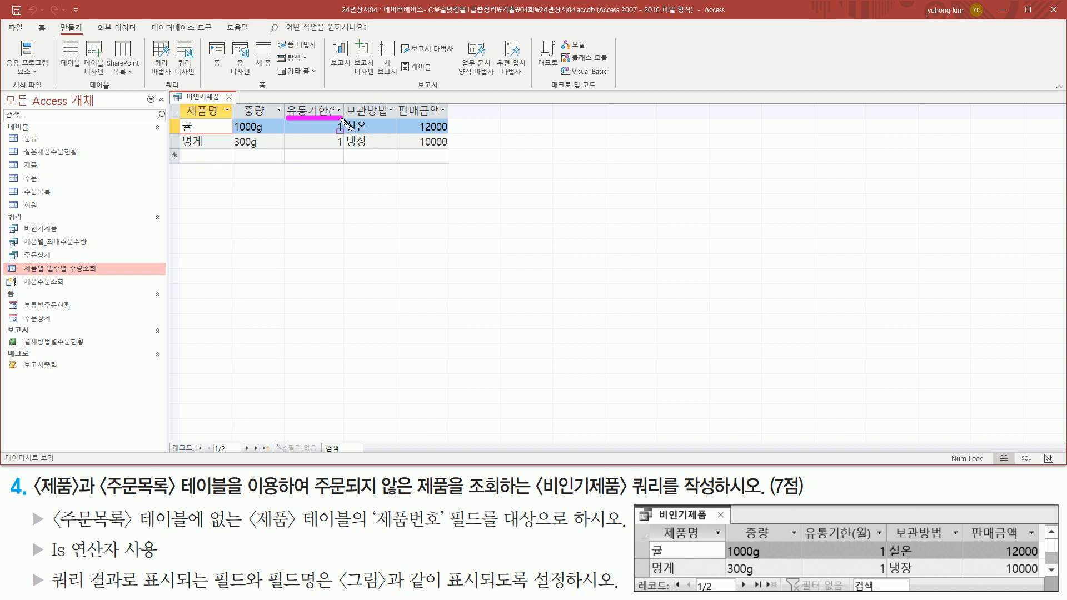
pyautogui.press('Escape')
pyautogui.click(345, 95)
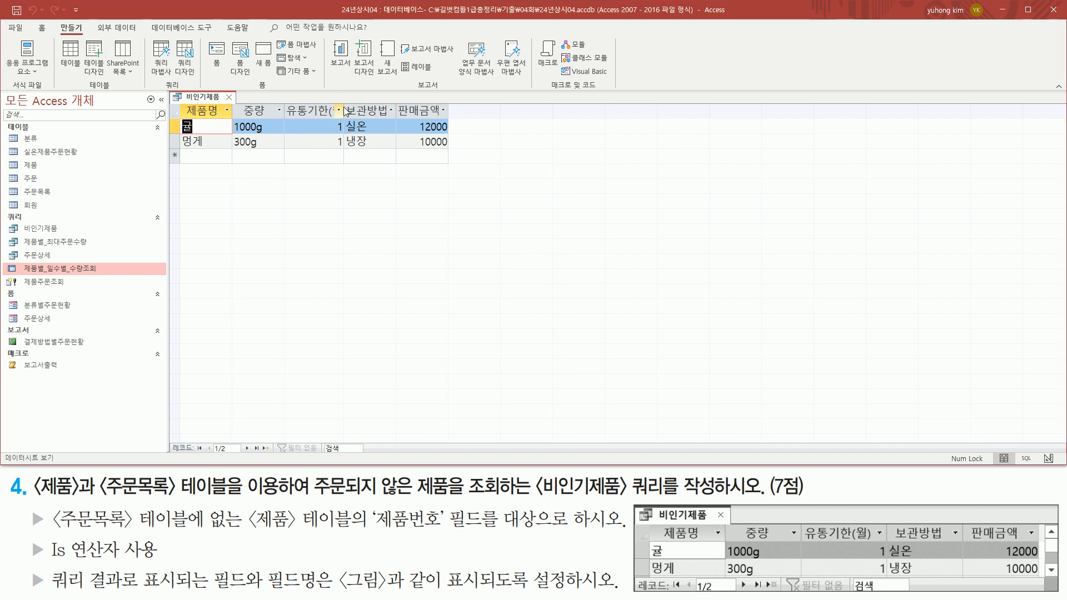
pyautogui.hotkey('ctrl', '2')
pyautogui.moveTo(344, 100); pyautogui.dragTo(344, 115)
pyautogui.press('Escape')
pyautogui.doubleClick(344, 109)
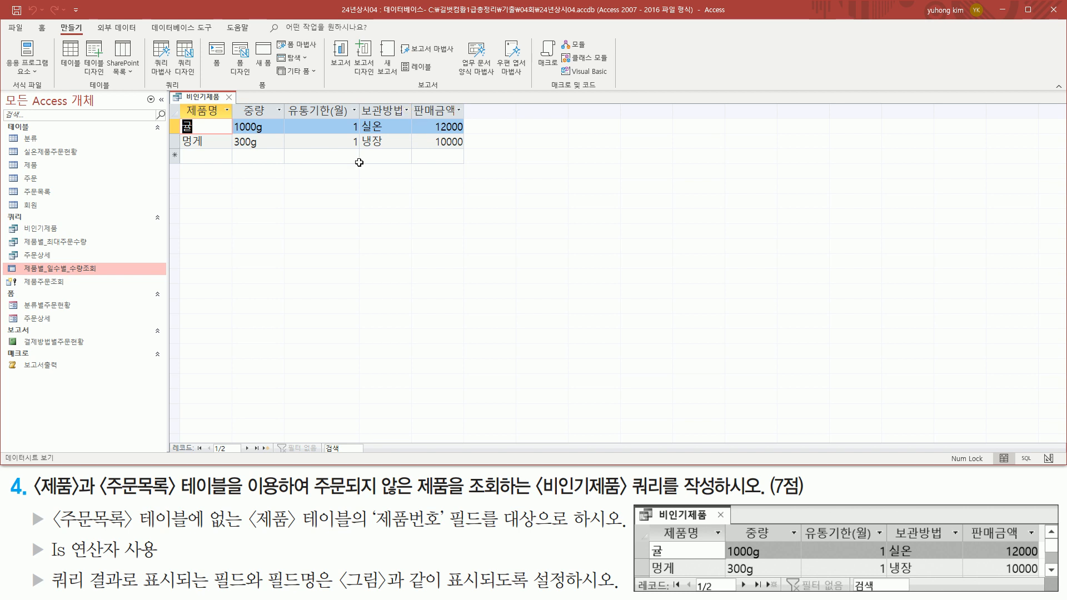
# Compare the 비인기제품 results' column headings and record values with the expected output figure.
pyautogui.moveTo(181, 102)
pyautogui.mouseDown()
pyautogui.moveTo(249, 117)
pyautogui.moveTo(470, 118)
pyautogui.mouseUp()
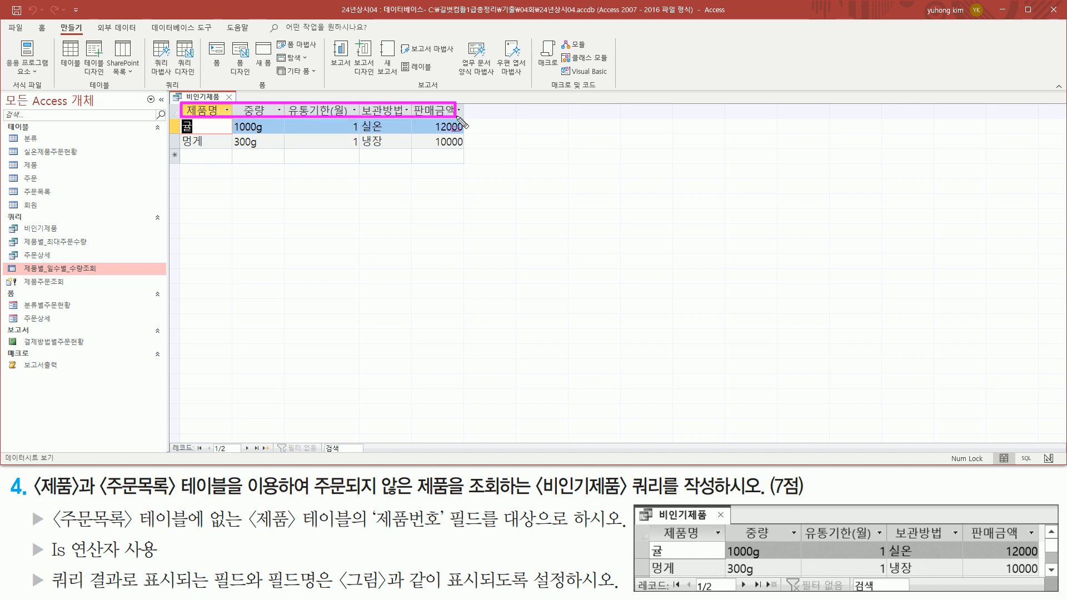
pyautogui.moveTo(648, 520)
pyautogui.mouseDown()
pyautogui.moveTo(1059, 556)
pyautogui.moveTo(1046, 543)
pyautogui.mouseUp()
pyautogui.moveTo(178, 118); pyautogui.dragTo(209, 151)
pyautogui.moveTo(648, 542); pyautogui.dragTo(688, 594)
pyautogui.moveTo(225, 119)
pyautogui.mouseDown()
pyautogui.moveTo(257, 153)
pyautogui.moveTo(280, 157)
pyautogui.mouseUp()
pyautogui.moveTo(722, 545); pyautogui.dragTo(778, 575)
pyautogui.moveTo(335, 118)
pyautogui.mouseDown()
pyautogui.moveTo(333, 146)
pyautogui.moveTo(393, 157)
pyautogui.mouseUp()
pyautogui.moveTo(857, 544); pyautogui.dragTo(938, 580)
pyautogui.moveTo(423, 118); pyautogui.dragTo(467, 151)
pyautogui.moveTo(998, 546); pyautogui.dragTo(1042, 580)
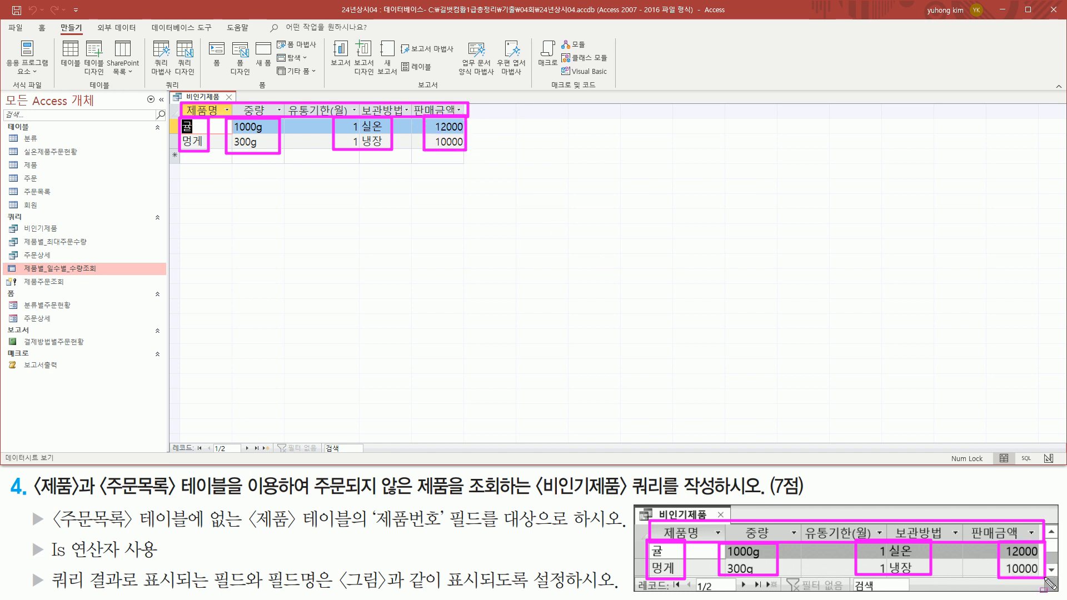
# Compare the record count of the 비인기제품 results with the one in the expected output figure.
pyautogui.moveTo(634, 577); pyautogui.dragTo(762, 597)
pyautogui.moveTo(170, 436); pyautogui.dragTo(275, 455)
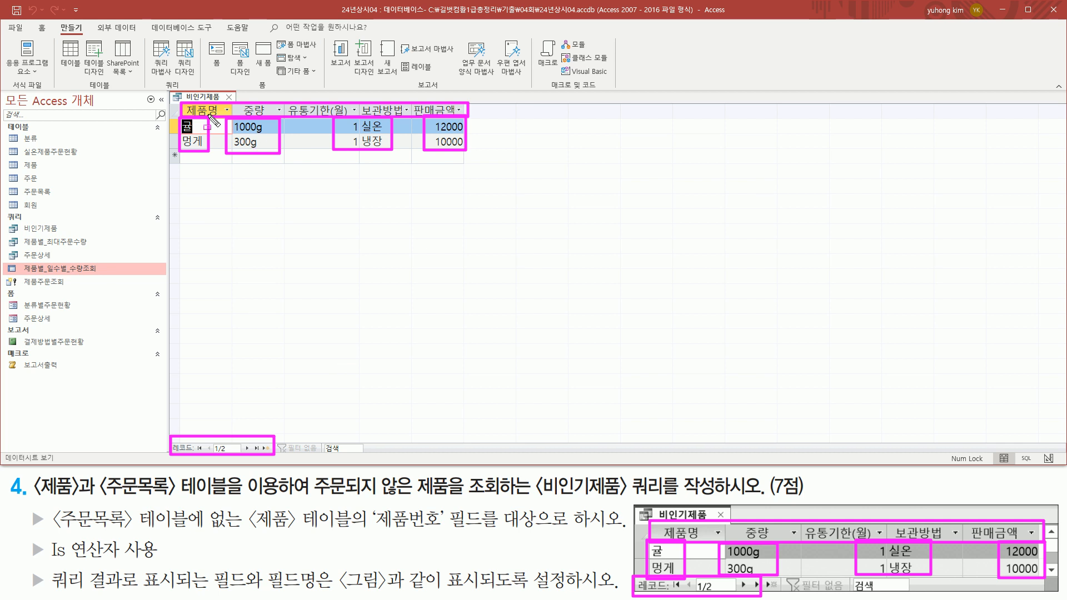
pyautogui.press('Escape')
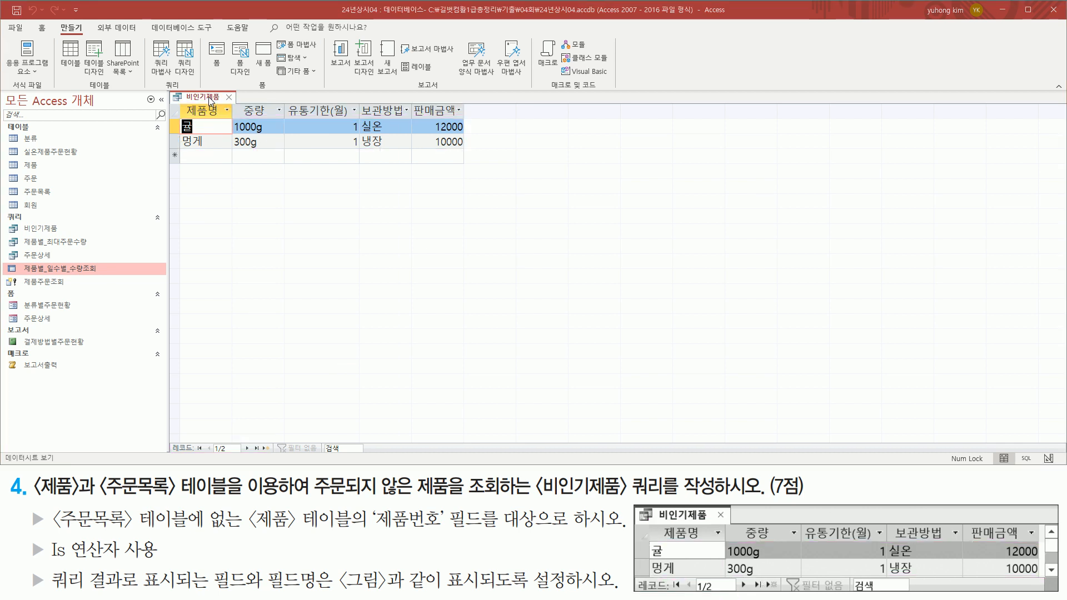
# Open the 비인기제품 query in Design View and check the Is Null criterion on the 제품번호 field.
pyautogui.rightClick(210, 102)
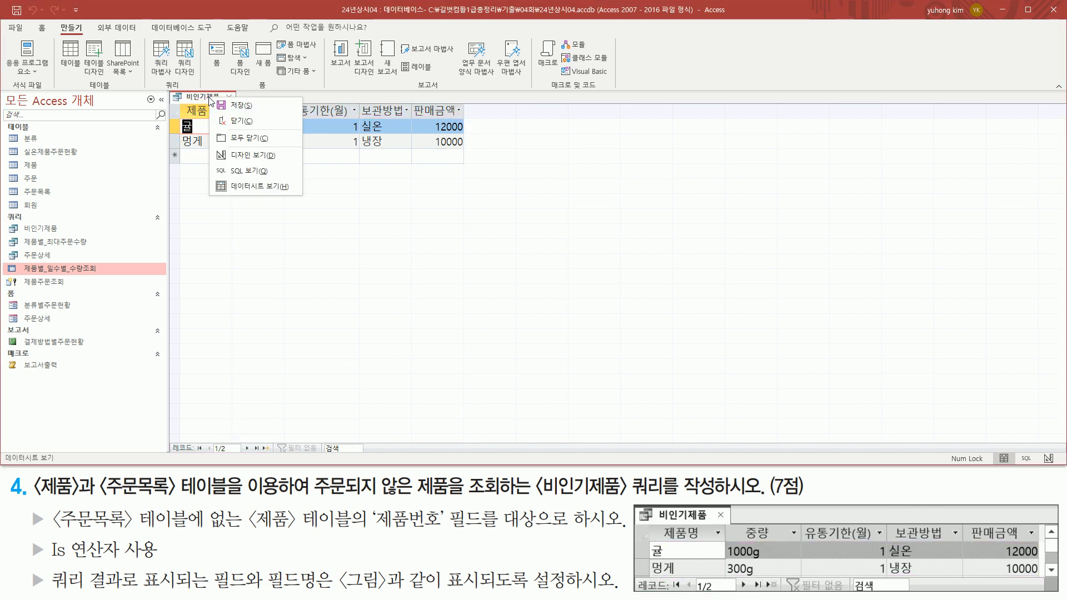
pyautogui.click(230, 155)
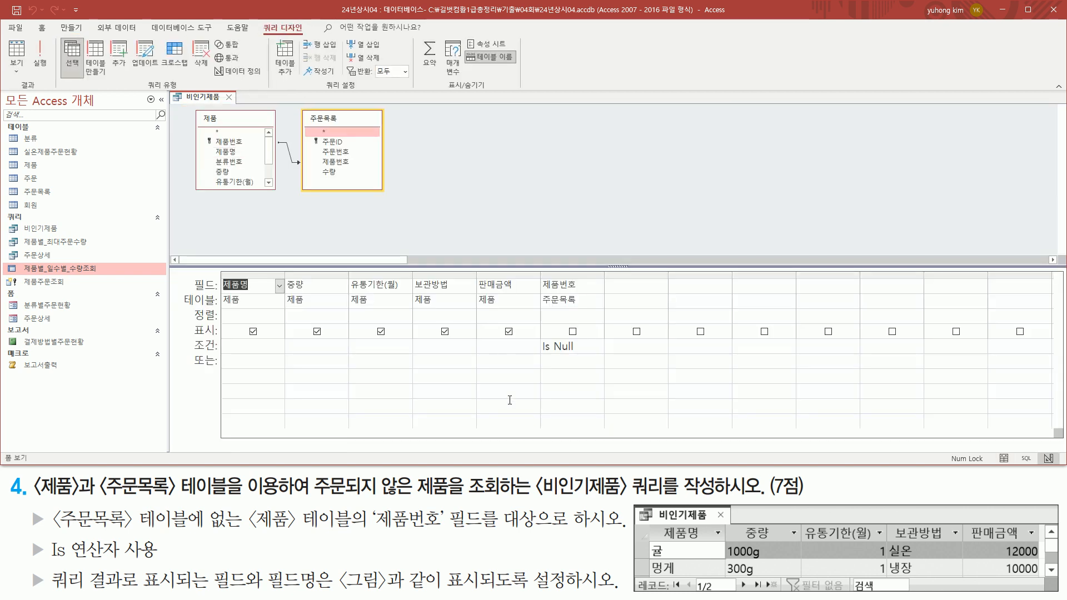
pyautogui.moveTo(190, 353); pyautogui.dragTo(222, 353)
pyautogui.moveTo(542, 278); pyautogui.dragTo(585, 293)
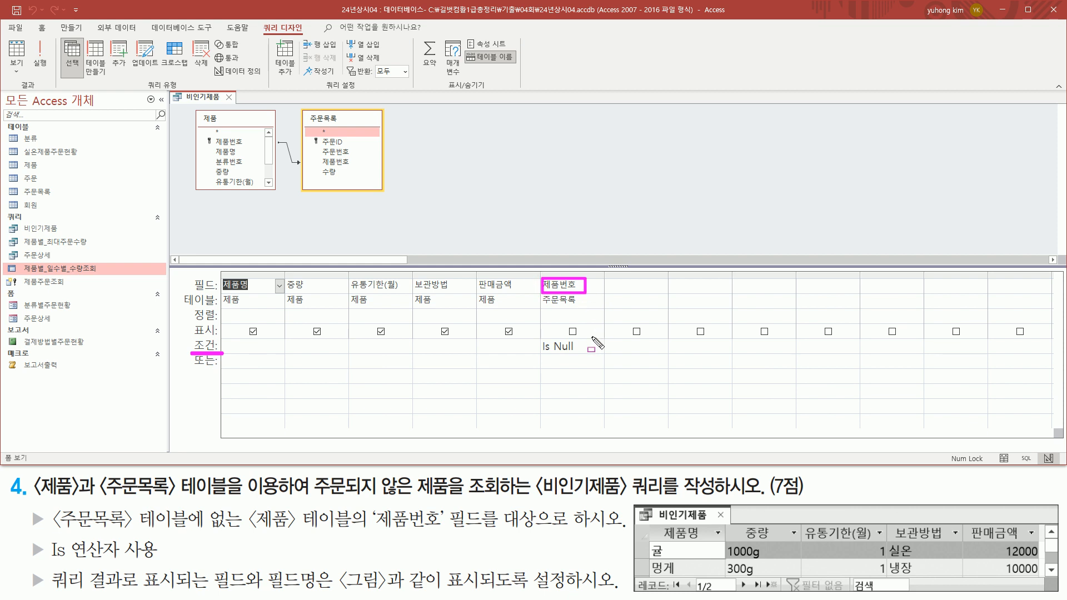
pyautogui.moveTo(533, 354); pyautogui.dragTo(589, 354)
# Close the 비인기제품 query and save its changes.
pyautogui.moveTo(224, 86); pyautogui.dragTo(239, 108)
pyautogui.press('Escape')
pyautogui.click(229, 97)
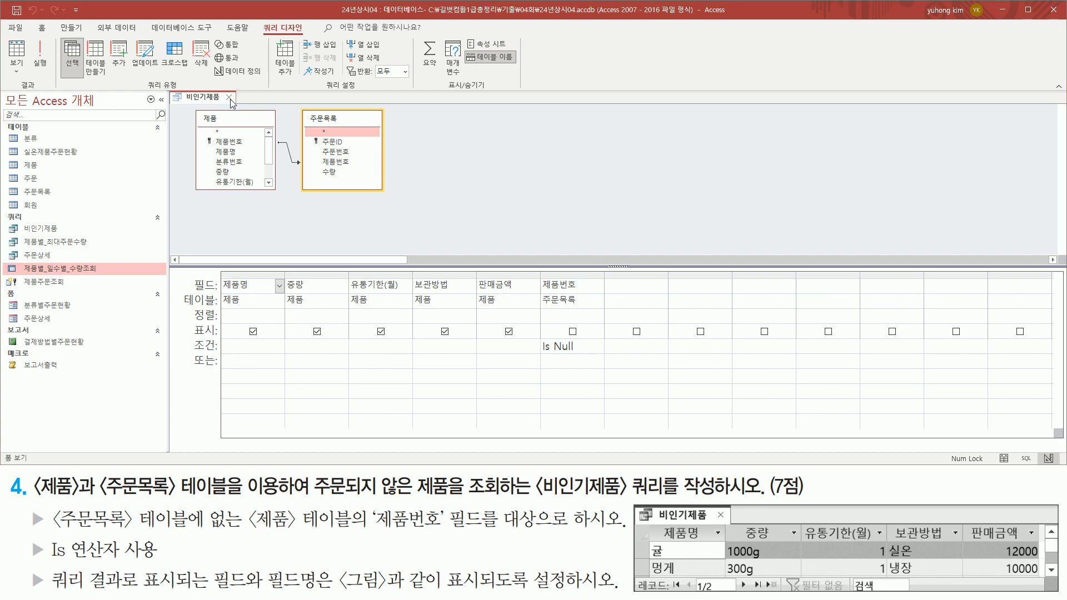
pyautogui.moveTo(452, 320)
pyautogui.mouseDown()
pyautogui.moveTo(635, 320)
pyautogui.moveTo(472, 343)
pyautogui.mouseUp()
pyautogui.press('Escape')
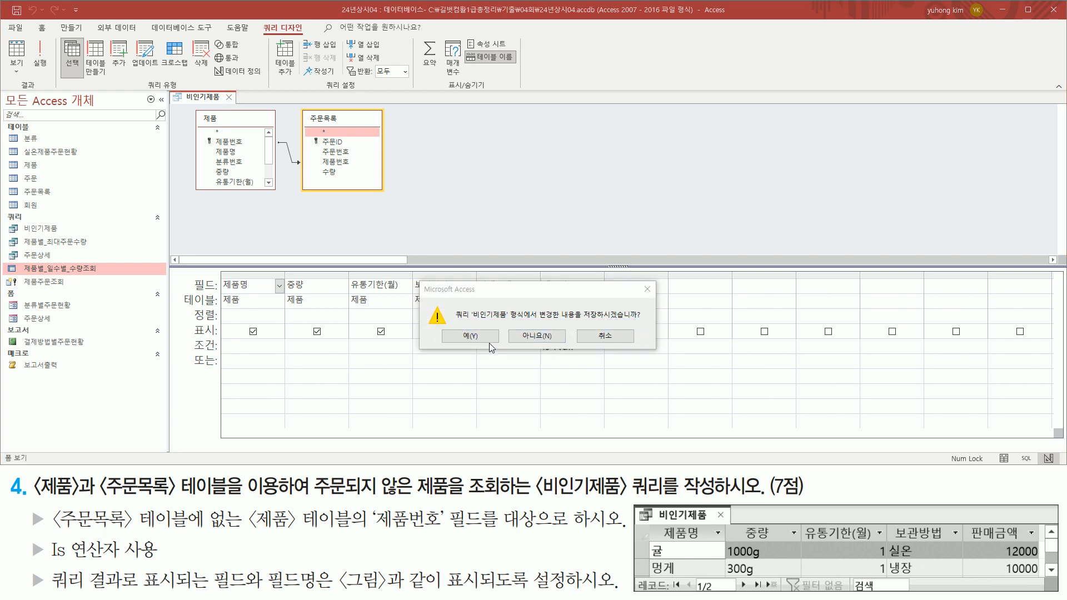
pyautogui.click(470, 336)
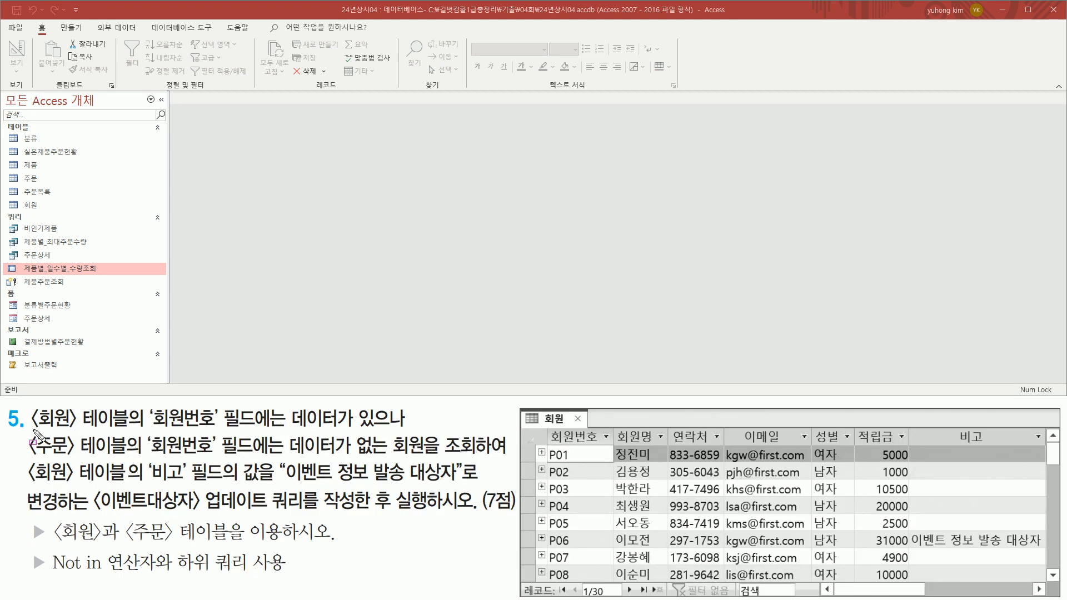
# Read task 5's requirements for the 이벤트대상자 update query, including the 회원번호 condition across 회원 and 주문 and the new 비고 value.
pyautogui.moveTo(33, 430)
pyautogui.mouseDown()
pyautogui.moveTo(129, 428)
pyautogui.moveTo(144, 412)
pyautogui.moveTo(222, 432)
pyautogui.mouseUp()
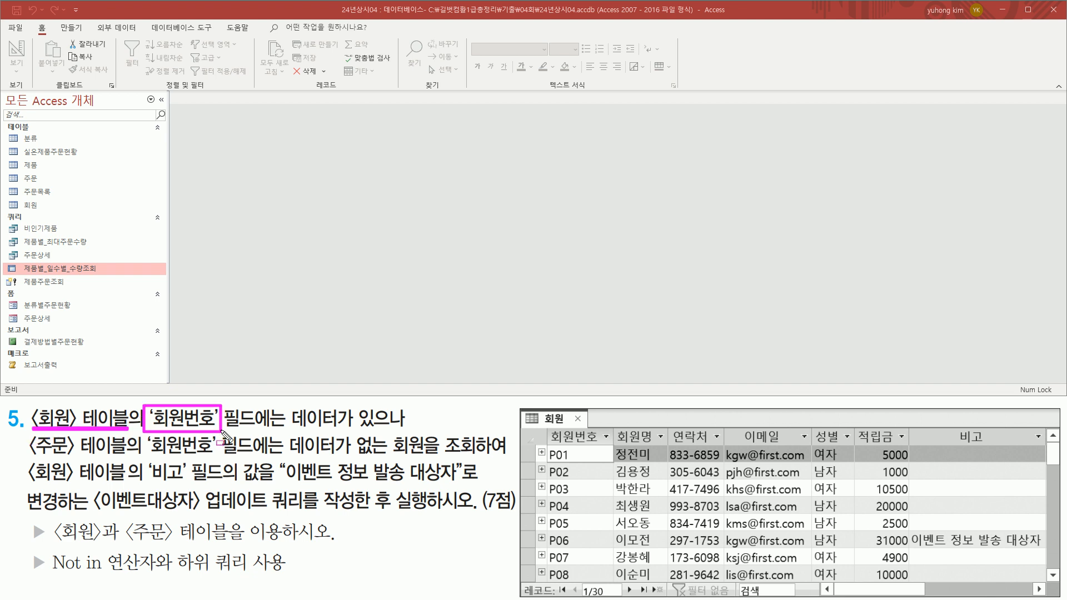
pyautogui.moveTo(292, 429); pyautogui.dragTo(411, 429)
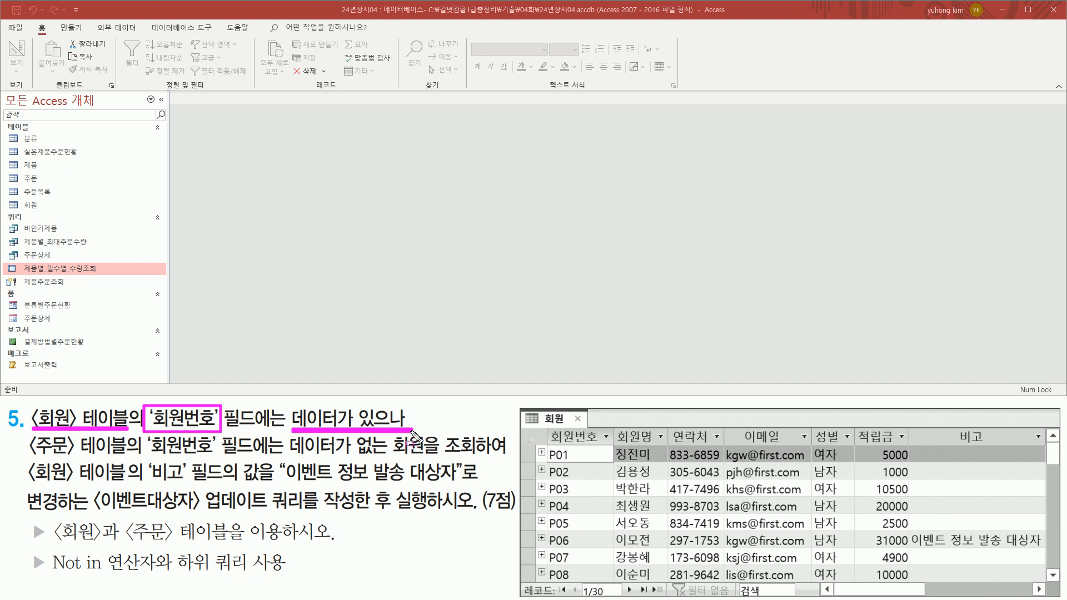
pyautogui.moveTo(25, 455); pyautogui.dragTo(218, 462)
pyautogui.moveTo(282, 460); pyautogui.dragTo(391, 461)
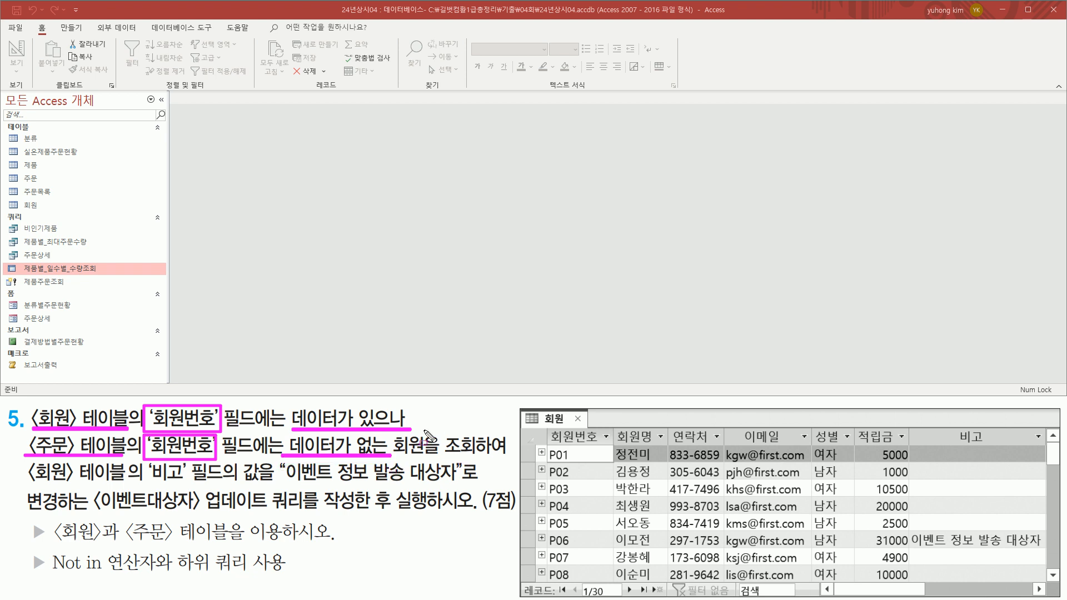
pyautogui.moveTo(28, 494); pyautogui.dragTo(92, 494)
pyautogui.moveTo(143, 461)
pyautogui.mouseDown()
pyautogui.moveTo(155, 478)
pyautogui.moveTo(229, 488)
pyautogui.mouseUp()
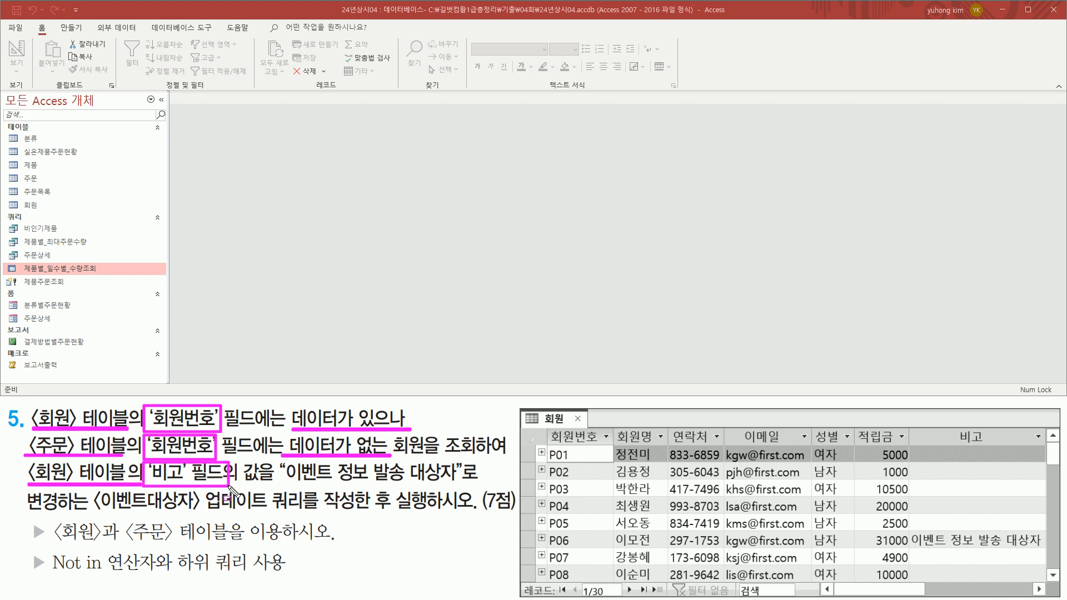
pyautogui.moveTo(284, 483); pyautogui.dragTo(460, 483)
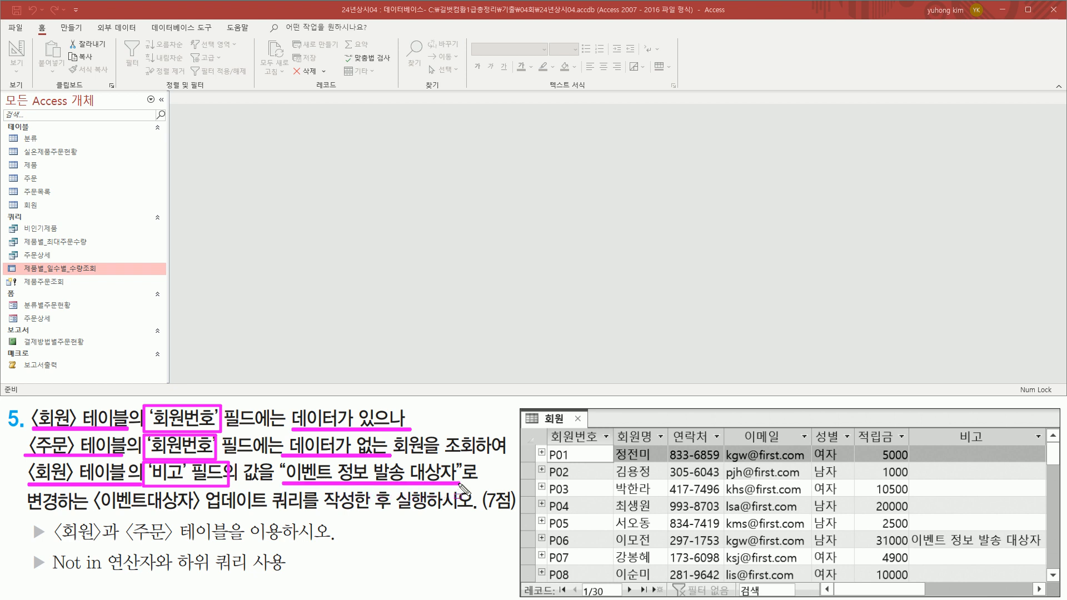
pyautogui.moveTo(20, 512); pyautogui.dragTo(306, 512)
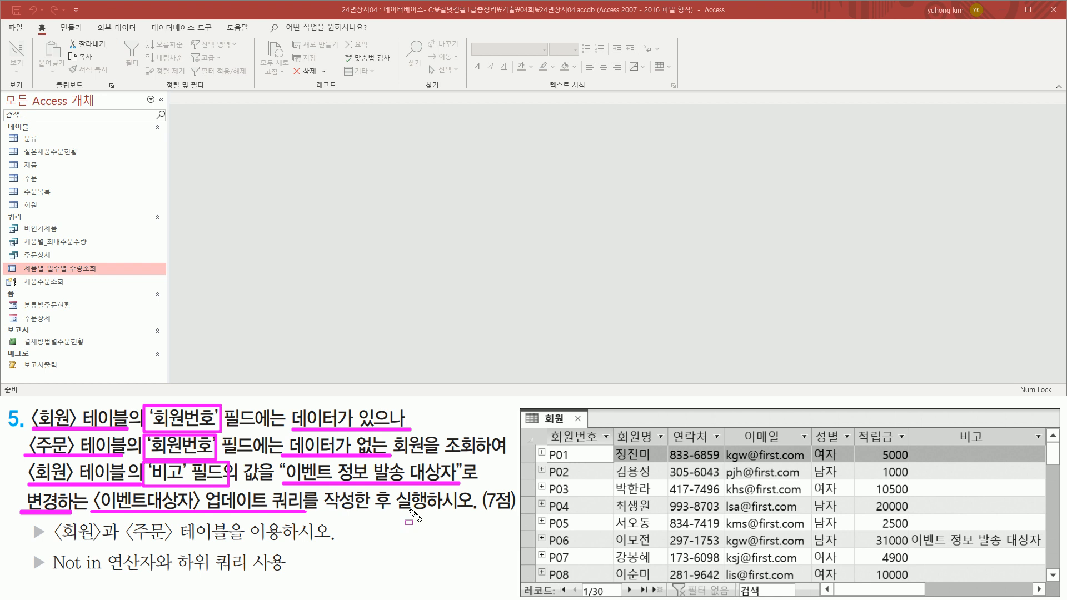
pyautogui.press('Escape')
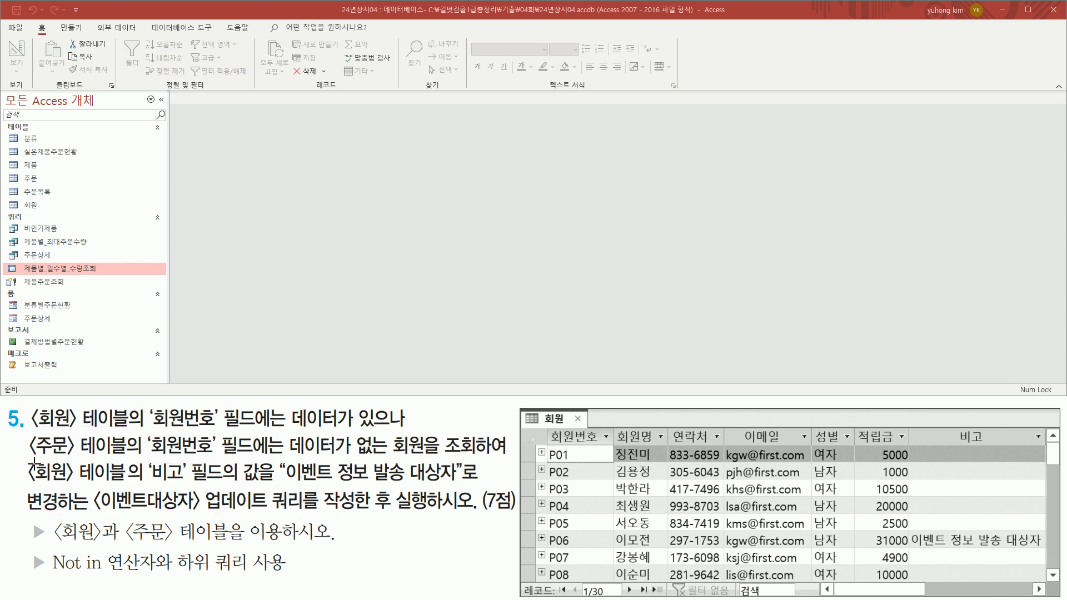
# Open the 회원 table, examine the 비고 field across its records, and close the table.
pyautogui.moveTo(28, 464)
pyautogui.mouseDown()
pyautogui.moveTo(39, 488)
pyautogui.moveTo(460, 483)
pyautogui.mouseUp()
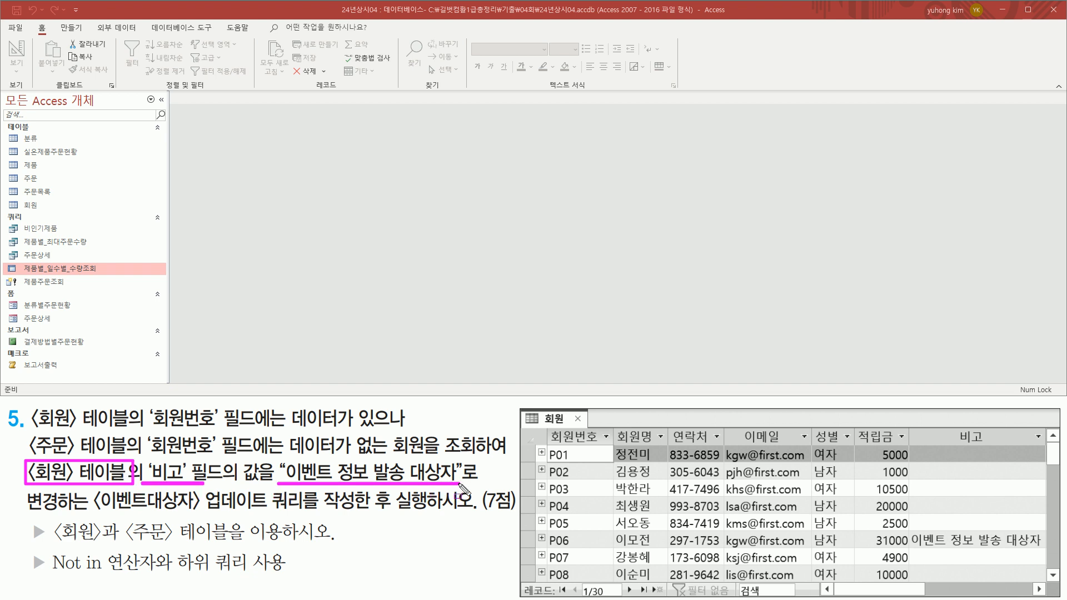
pyautogui.moveTo(13, 197); pyautogui.dragTo(35, 211)
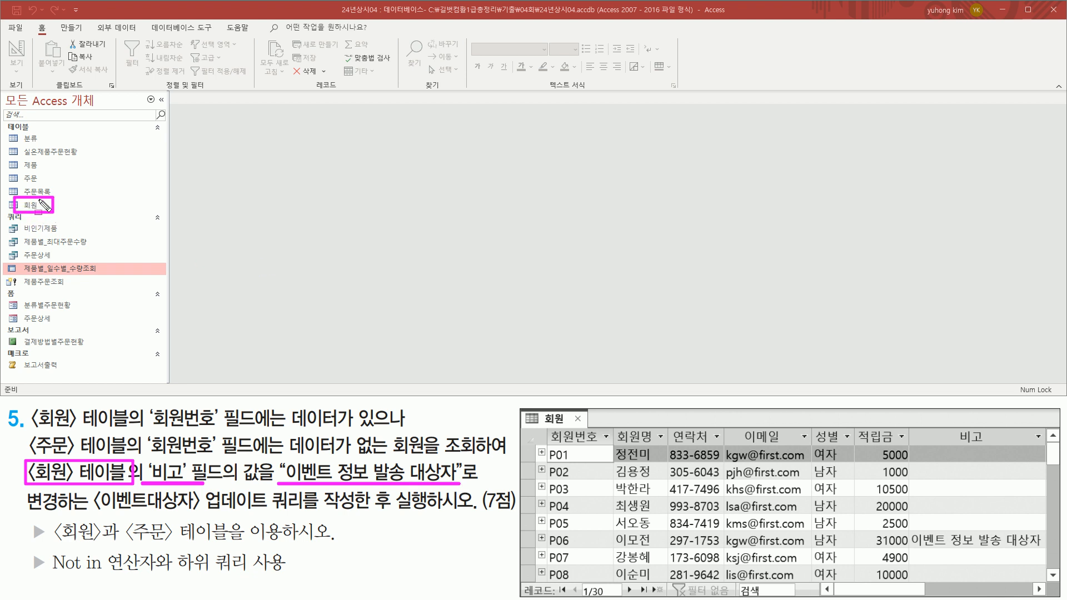
pyautogui.press('Escape')
pyautogui.click(31, 206)
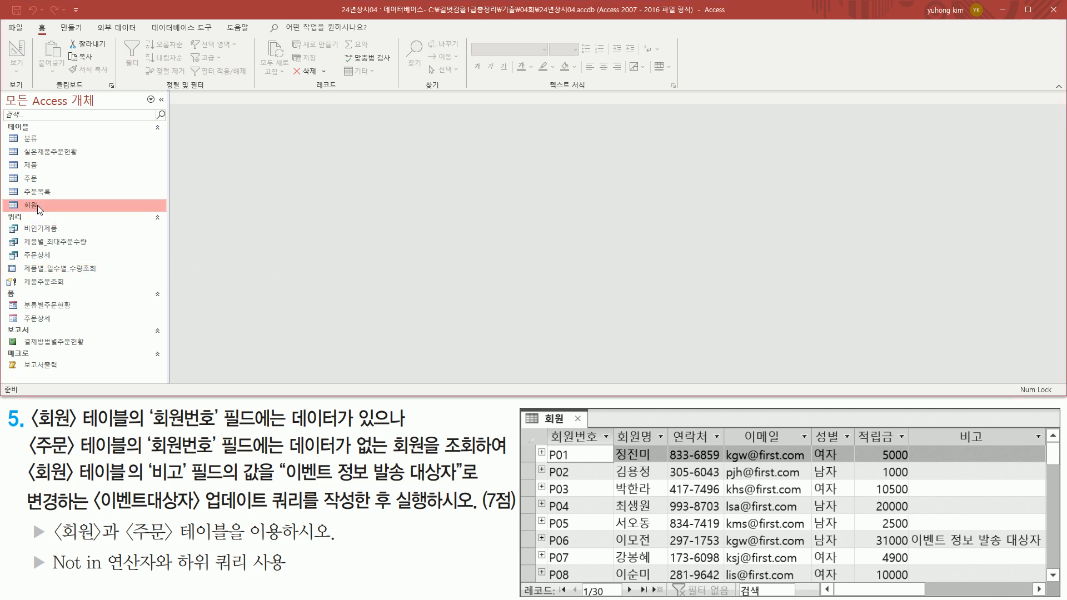
pyautogui.doubleClick(38, 205)
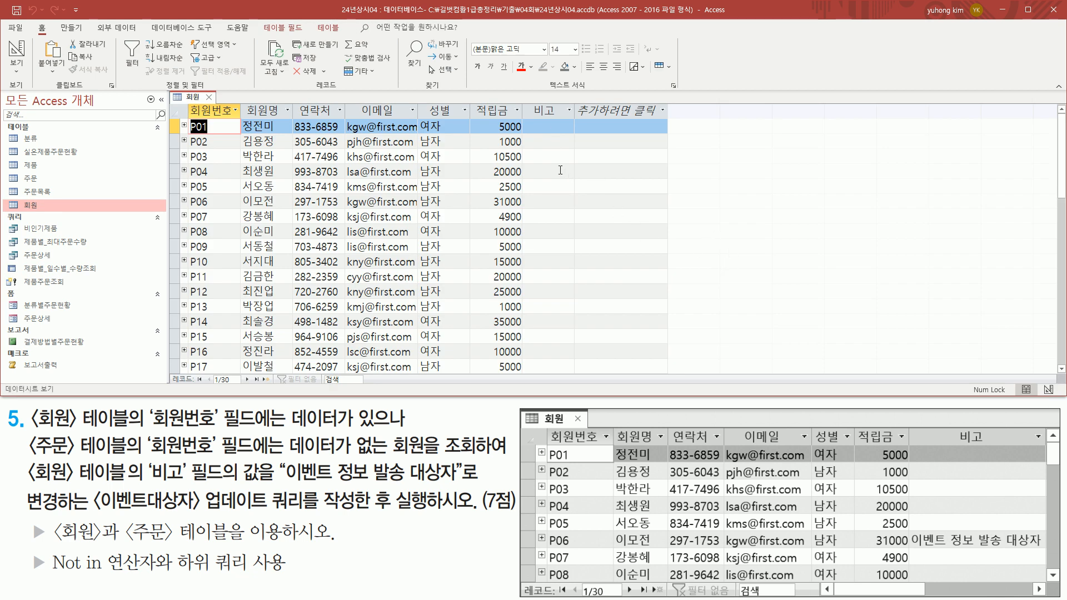
pyautogui.scroll(-5, 560, 170)
pyautogui.scroll(5, 558, 144)
pyautogui.scroll(-6, 556, 162)
pyautogui.scroll(6, 553, 178)
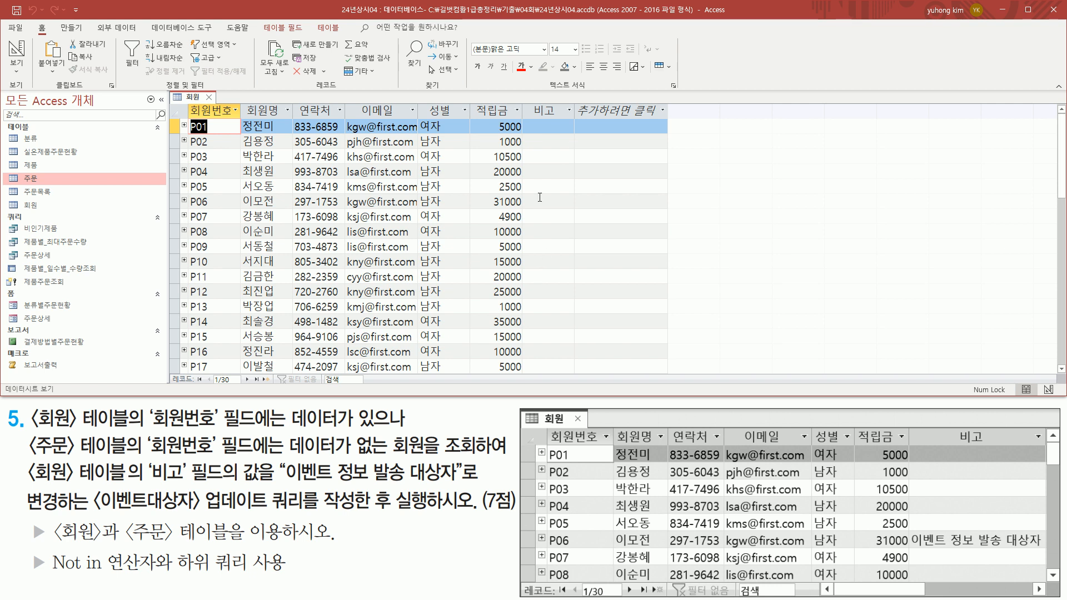
pyautogui.click(209, 99)
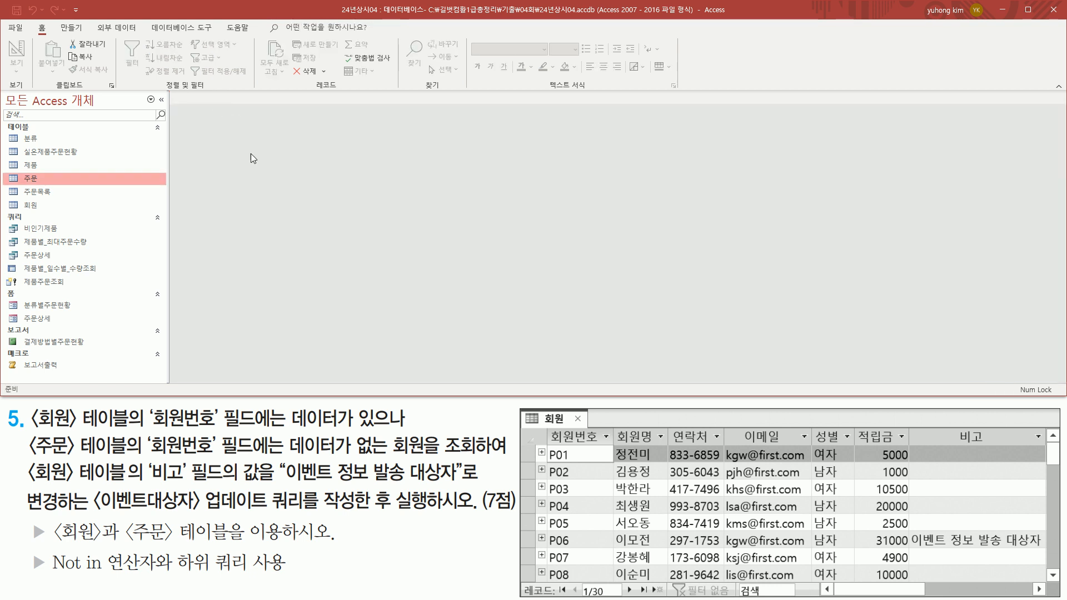
# Create a new query in Design View.
pyautogui.click(71, 29)
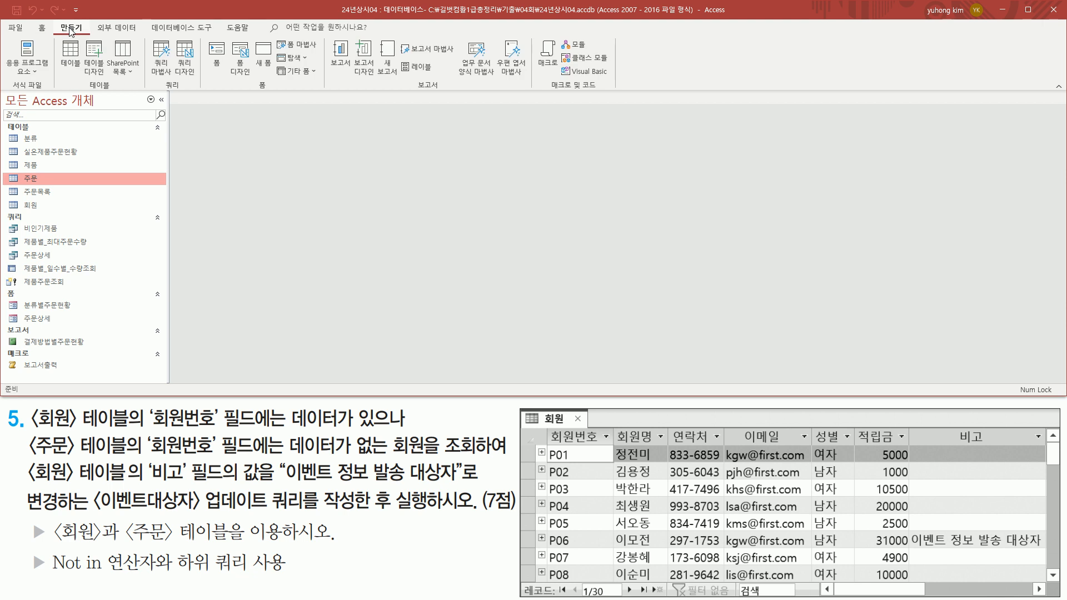
pyautogui.moveTo(154, 94); pyautogui.dragTo(185, 94)
pyautogui.moveTo(172, 38); pyautogui.dragTo(199, 79)
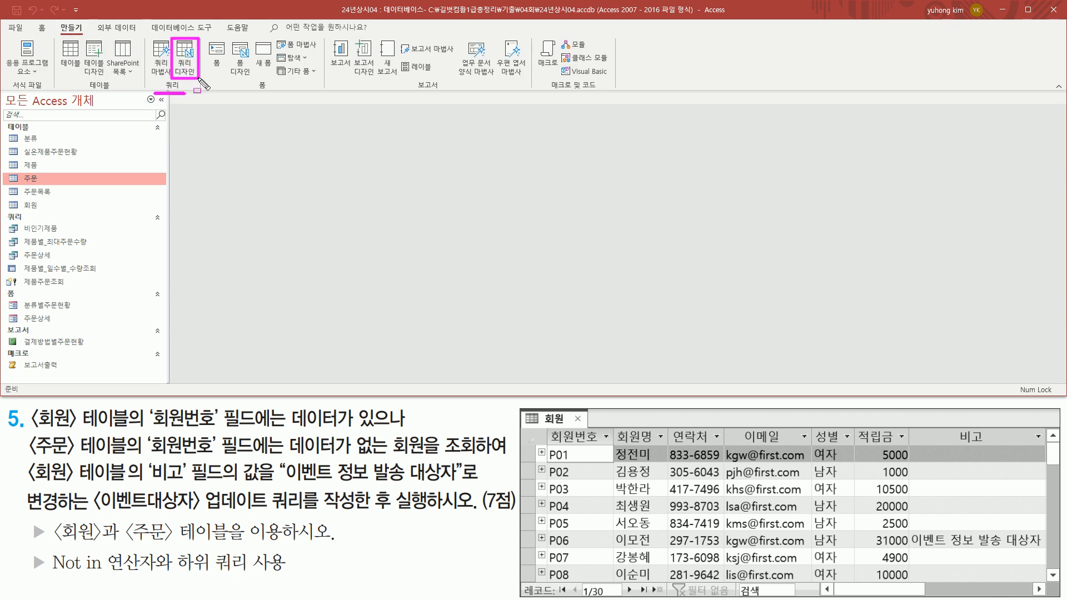
pyautogui.press('Escape')
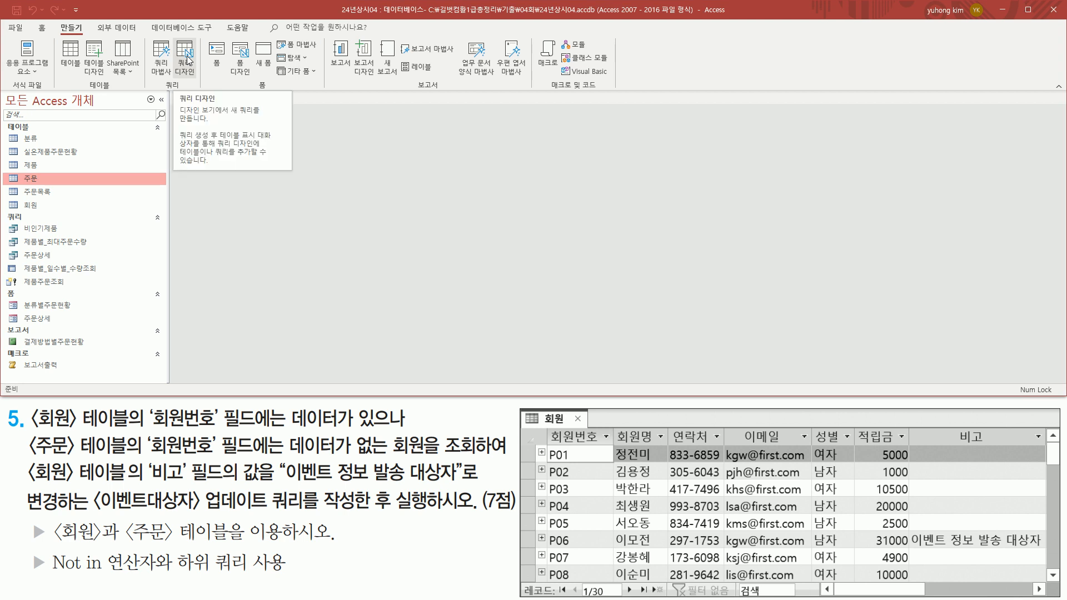
pyautogui.click(187, 59)
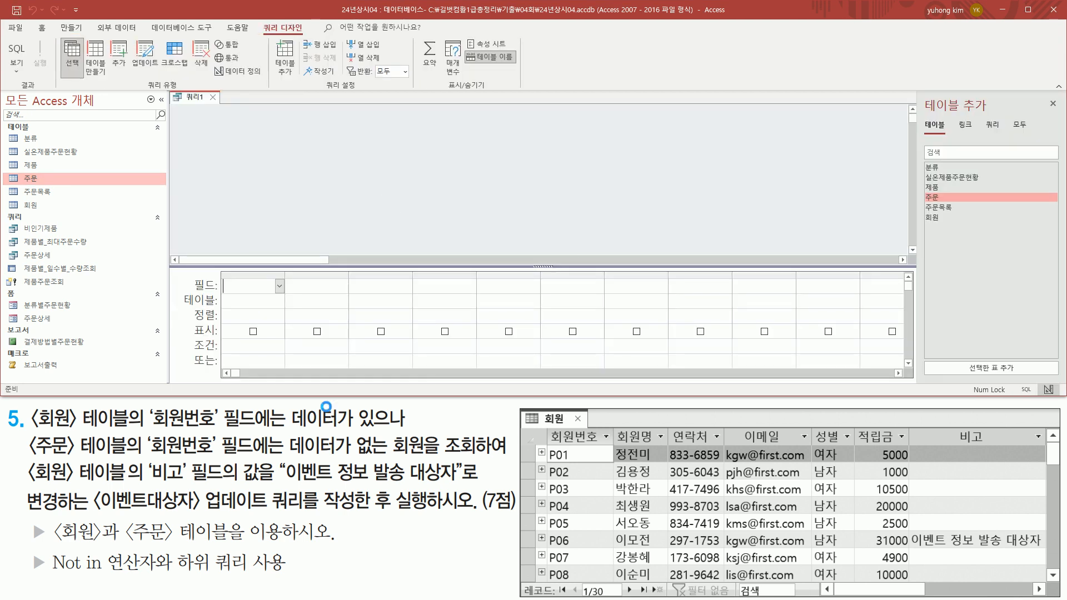
# Add the 회원 and 주문 tables to the query and enlarge the design grid area.
pyautogui.moveTo(29, 522)
pyautogui.mouseDown()
pyautogui.moveTo(47, 545)
pyautogui.moveTo(233, 541)
pyautogui.mouseUp()
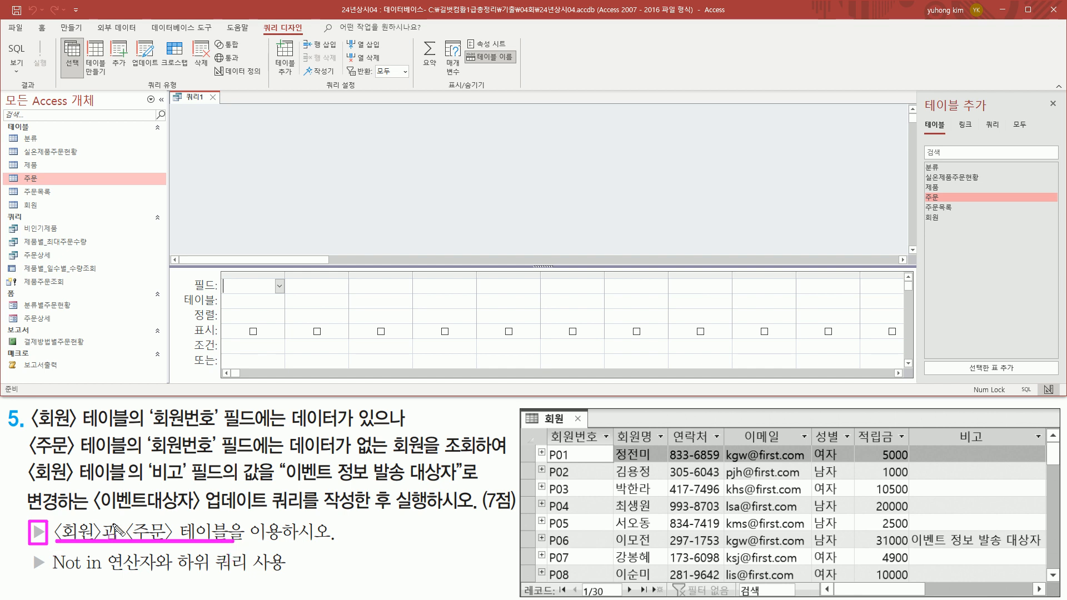
pyautogui.press('Escape')
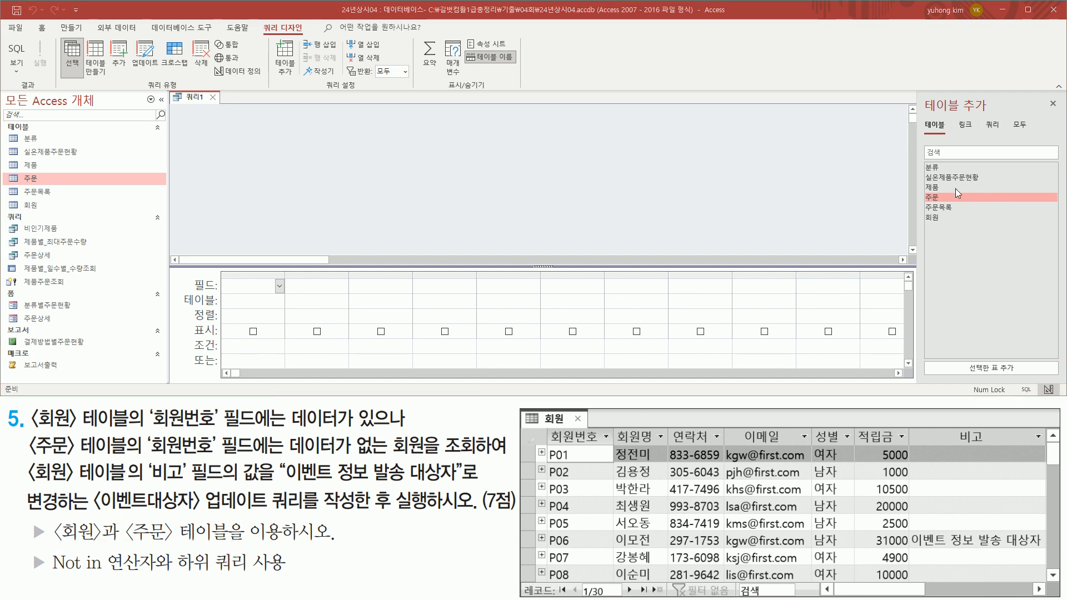
pyautogui.doubleClick(939, 219)
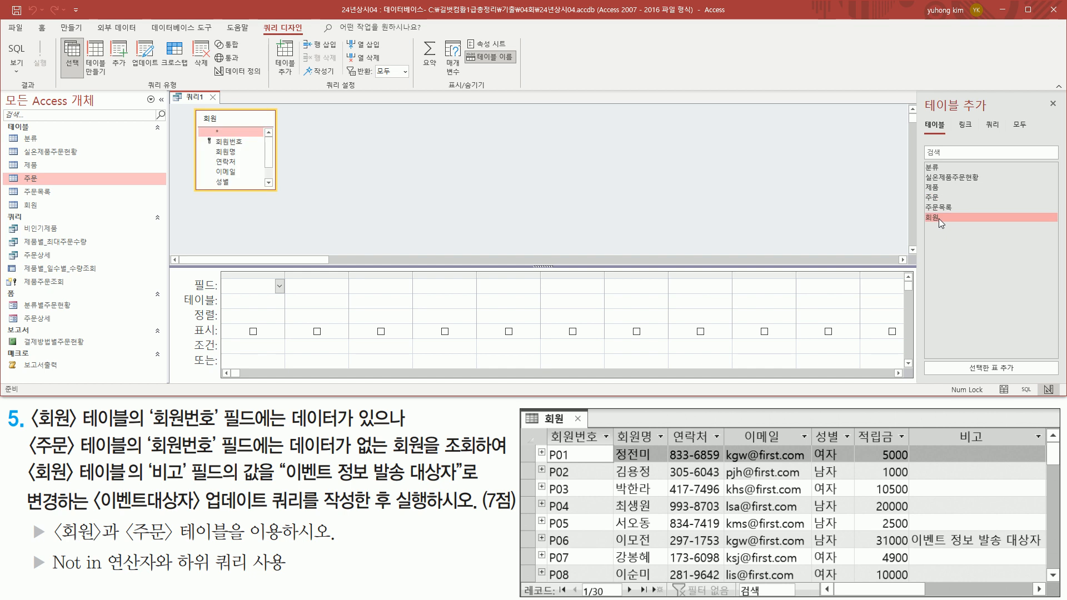
pyautogui.doubleClick(947, 198)
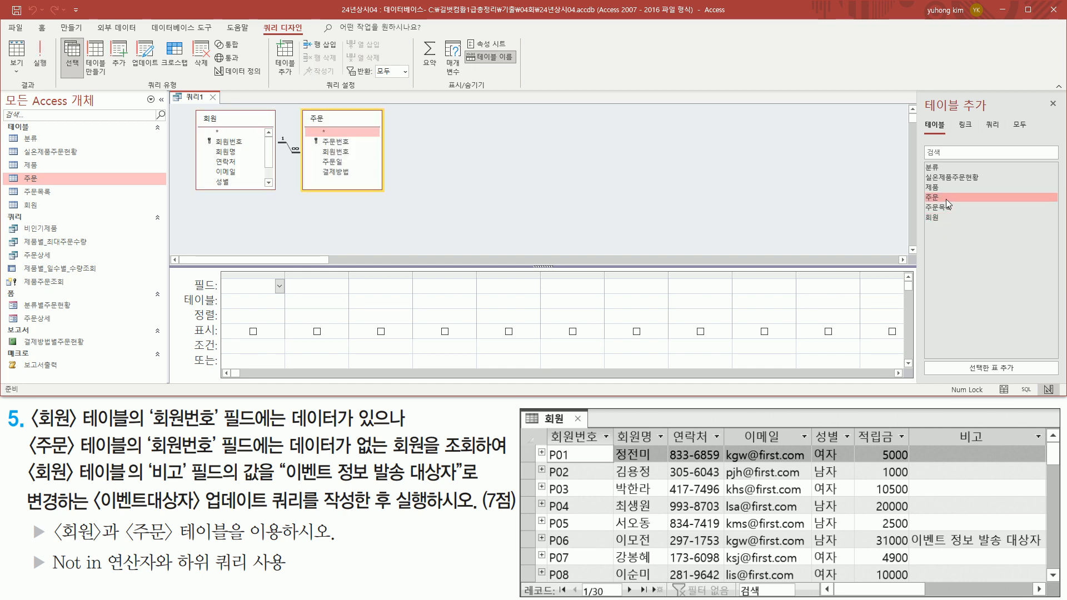
pyautogui.moveTo(184, 103)
pyautogui.mouseDown()
pyautogui.moveTo(361, 204)
pyautogui.moveTo(392, 201)
pyautogui.mouseUp()
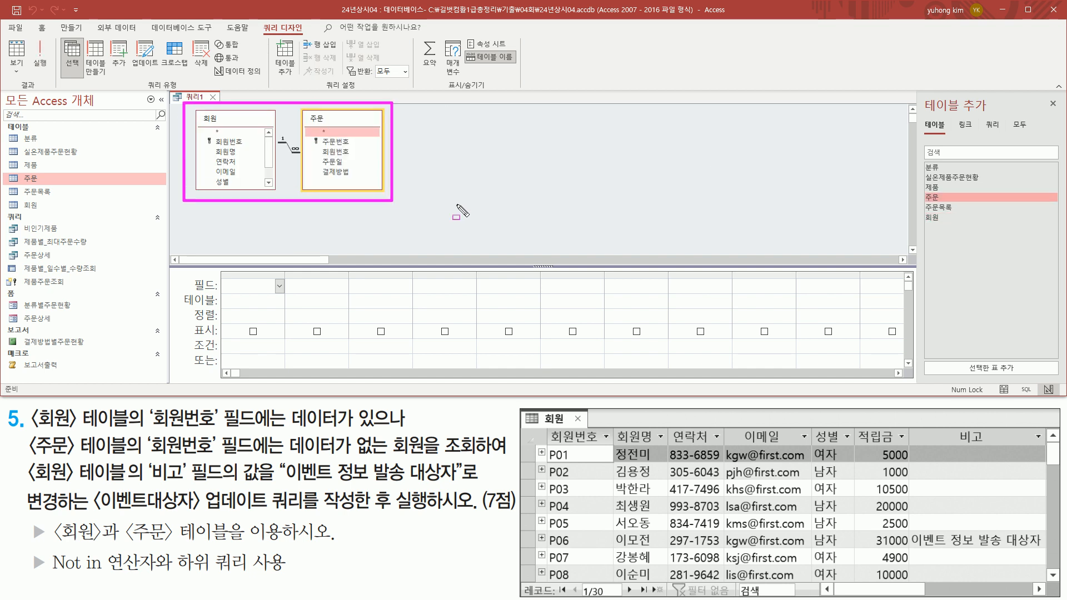
pyautogui.moveTo(1044, 97); pyautogui.dragTo(1062, 116)
pyautogui.press('Escape')
pyautogui.click(1052, 104)
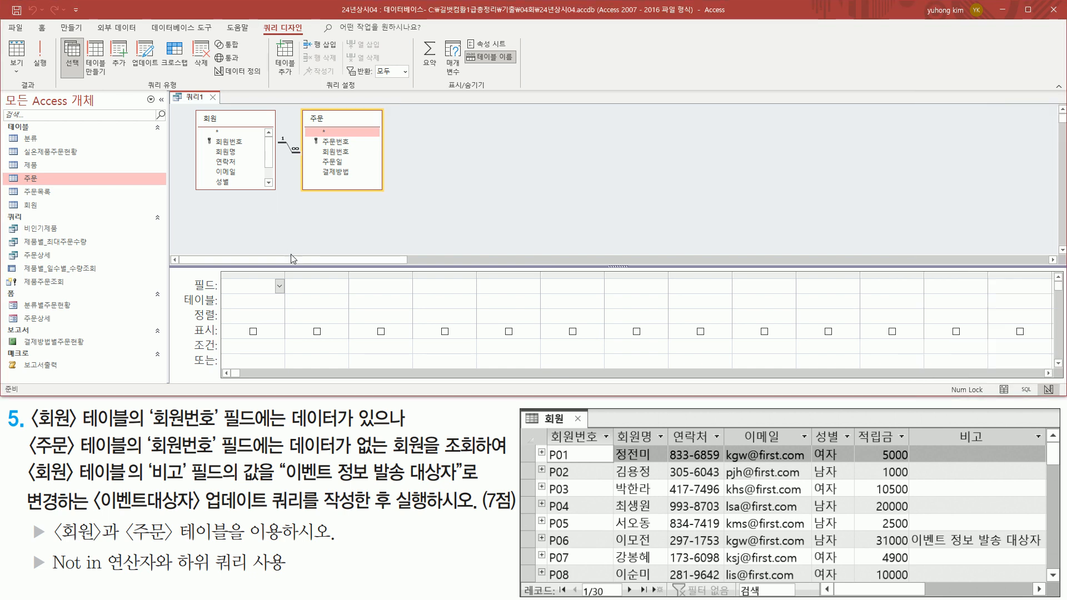
pyautogui.moveTo(296, 266); pyautogui.dragTo(300, 214)
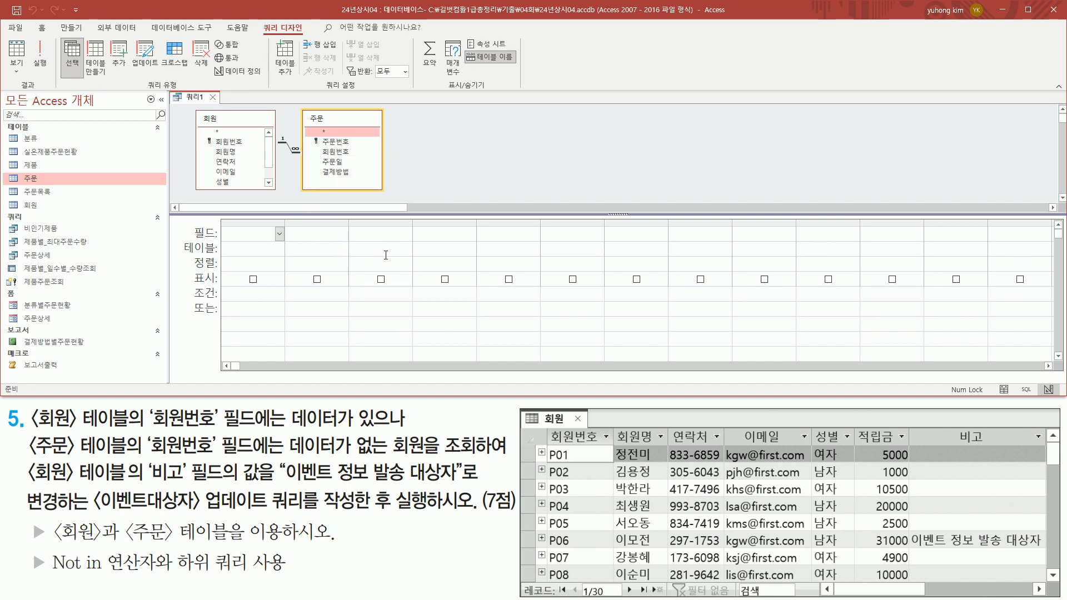
# Convert the new query into an update query.
pyautogui.moveTo(199, 512); pyautogui.dragTo(364, 513)
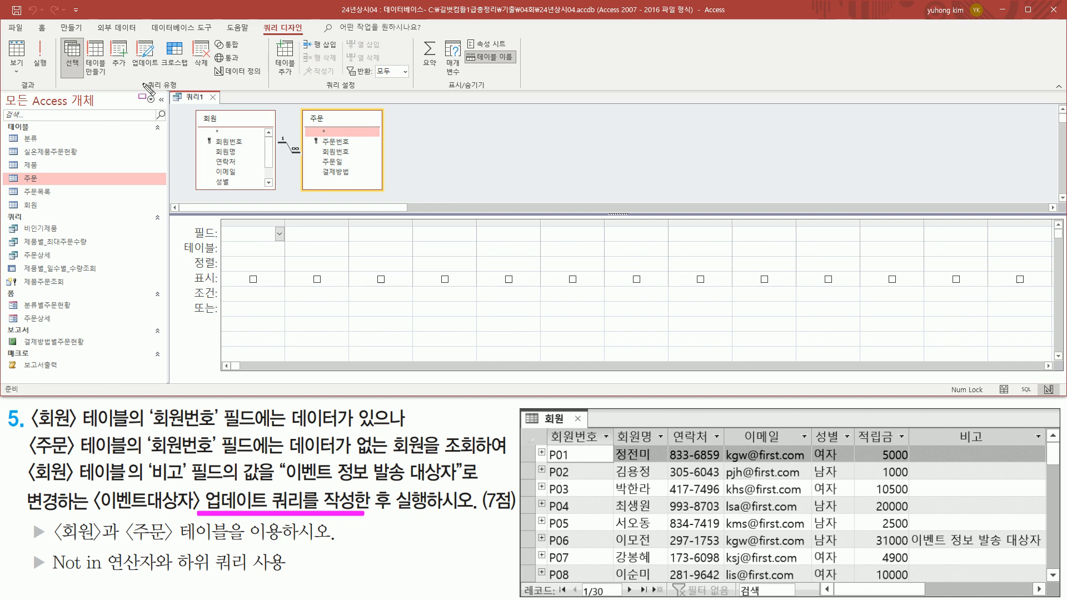
pyautogui.moveTo(141, 79); pyautogui.dragTo(189, 91)
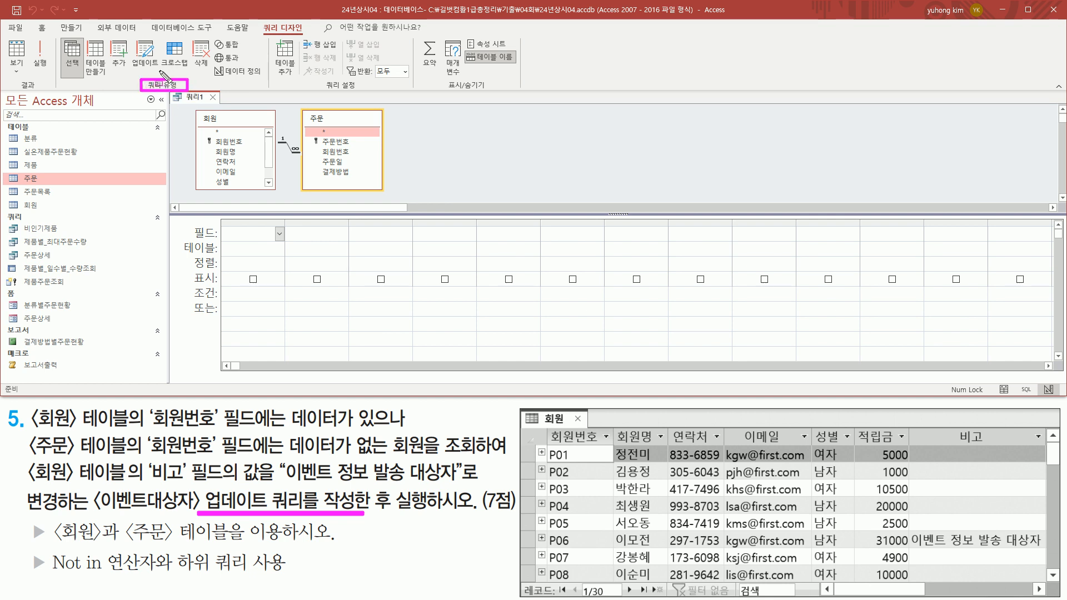
pyautogui.moveTo(132, 38); pyautogui.dragTo(160, 69)
pyautogui.press('Escape')
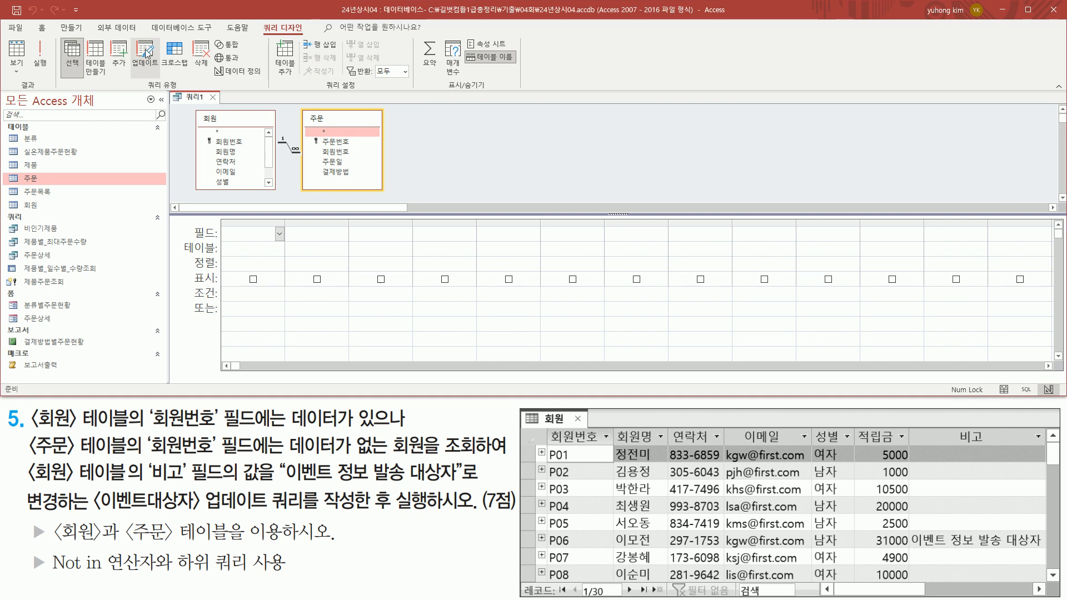
pyautogui.click(146, 51)
pyautogui.moveTo(169, 255); pyautogui.dragTo(223, 272)
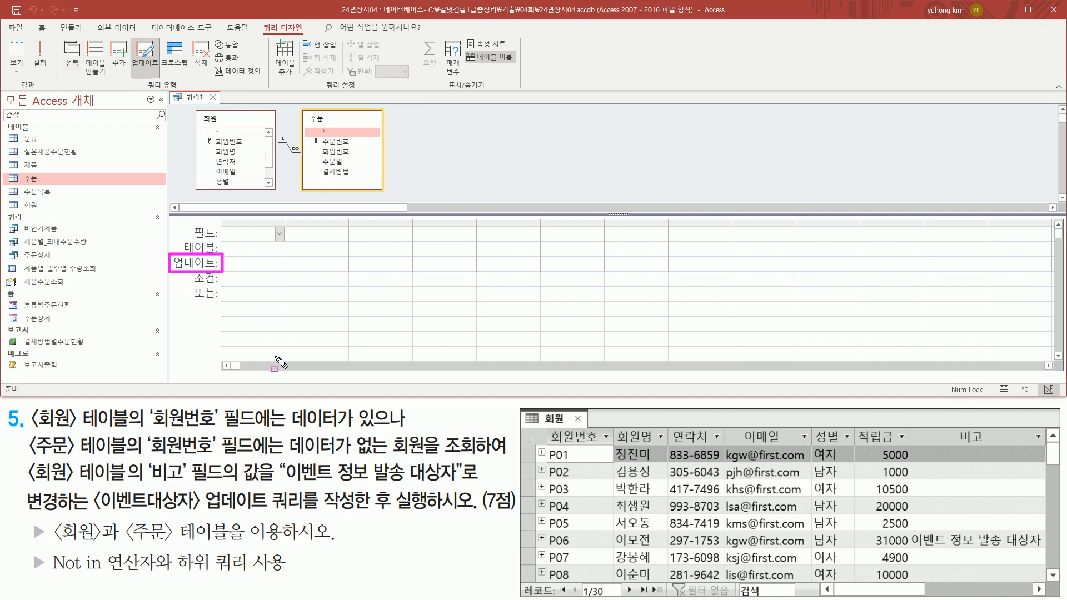
# Add the 비고 field of the 회원 table to the first column of the query grid.
pyautogui.moveTo(954, 423); pyautogui.dragTo(993, 449)
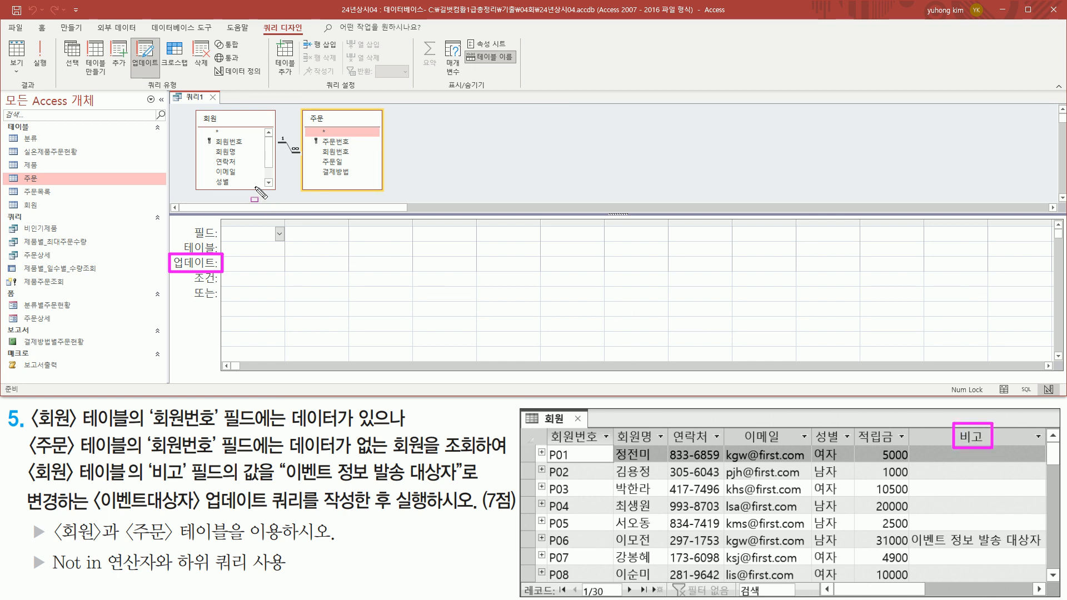
pyautogui.press('Escape')
pyautogui.click(269, 175)
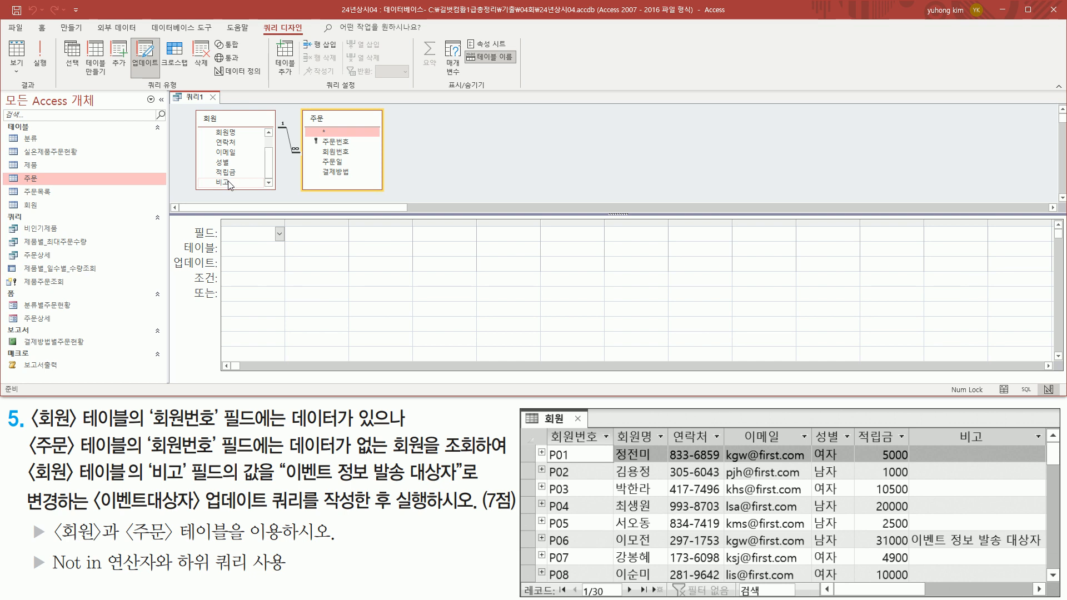
pyautogui.click(236, 182)
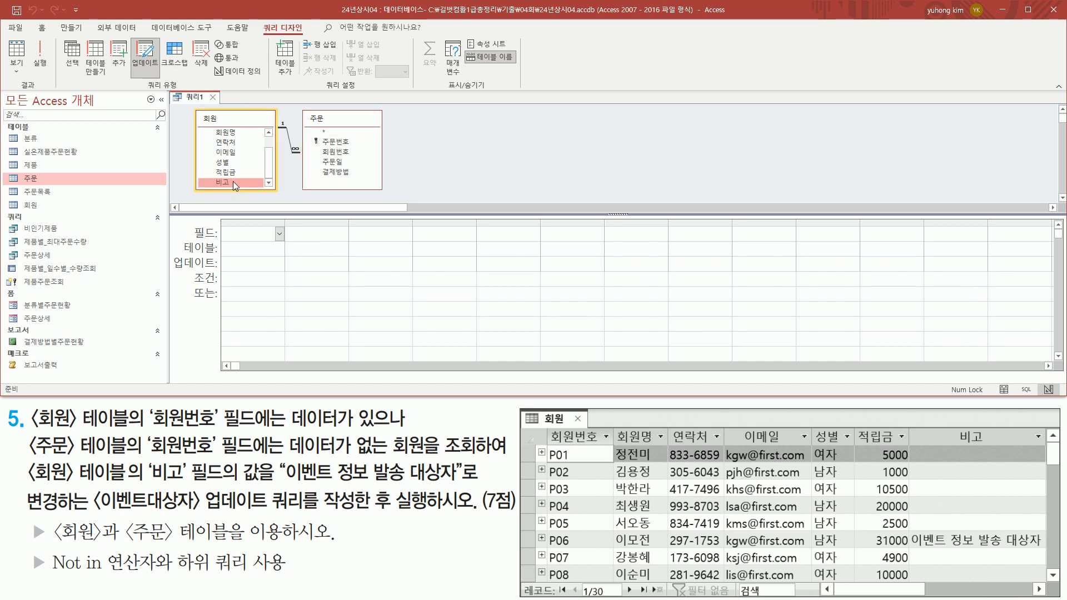
pyautogui.doubleClick(233, 181)
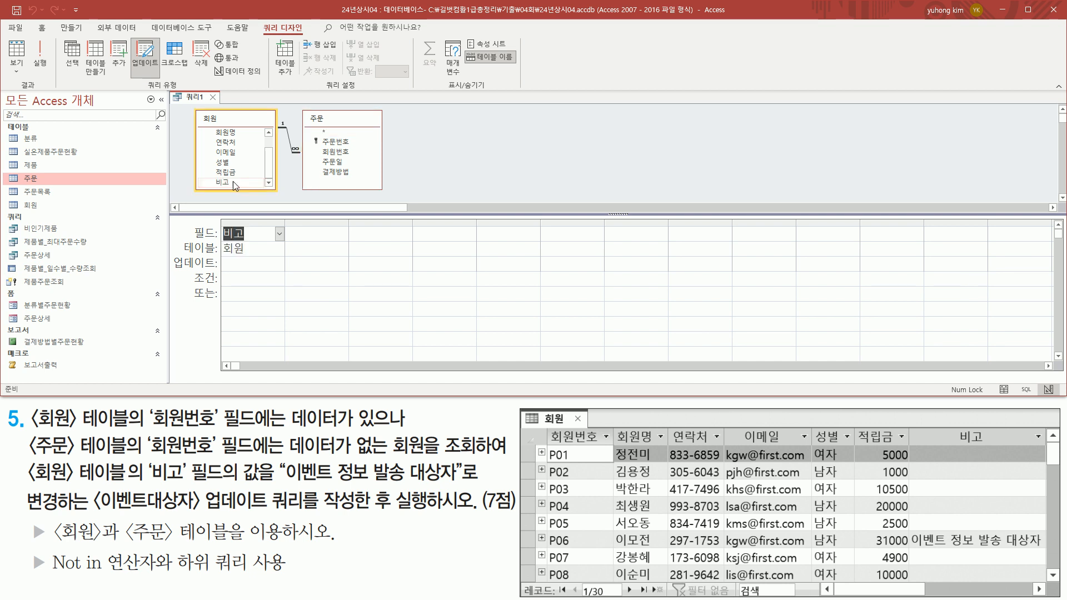
# Set the update value of 비고 to "이벤트 정보 발송 대상자" and widen its column to fit the text.
pyautogui.click(241, 265)
pyautogui.moveTo(287, 220); pyautogui.dragTo(351, 221)
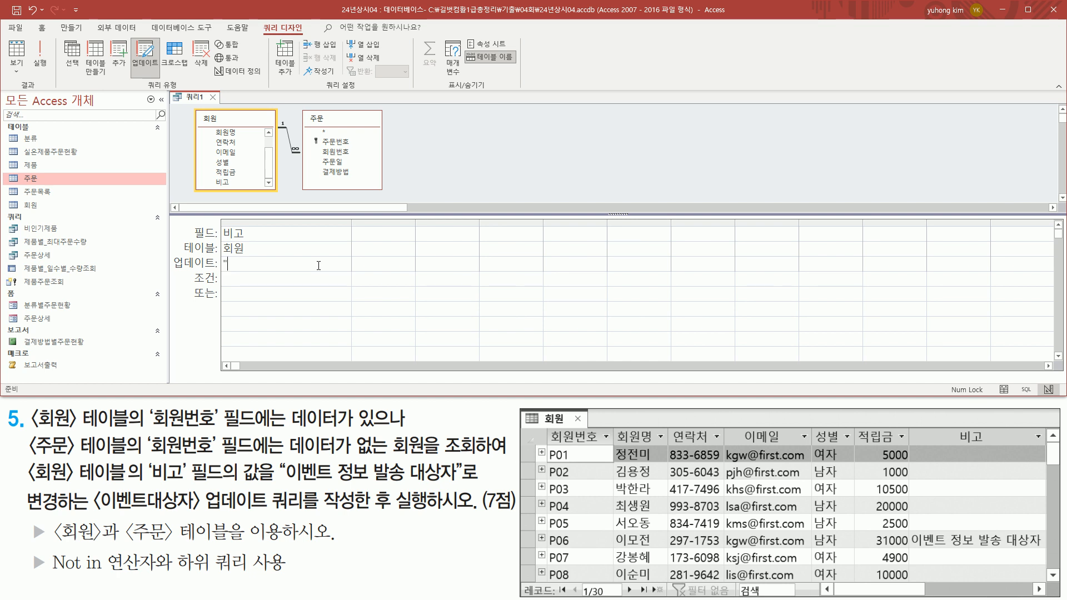
pyautogui.write('"이벤트 정보 발소')
pyautogui.write(' 대상자"')
pyautogui.moveTo(223, 272); pyautogui.dragTo(350, 273)
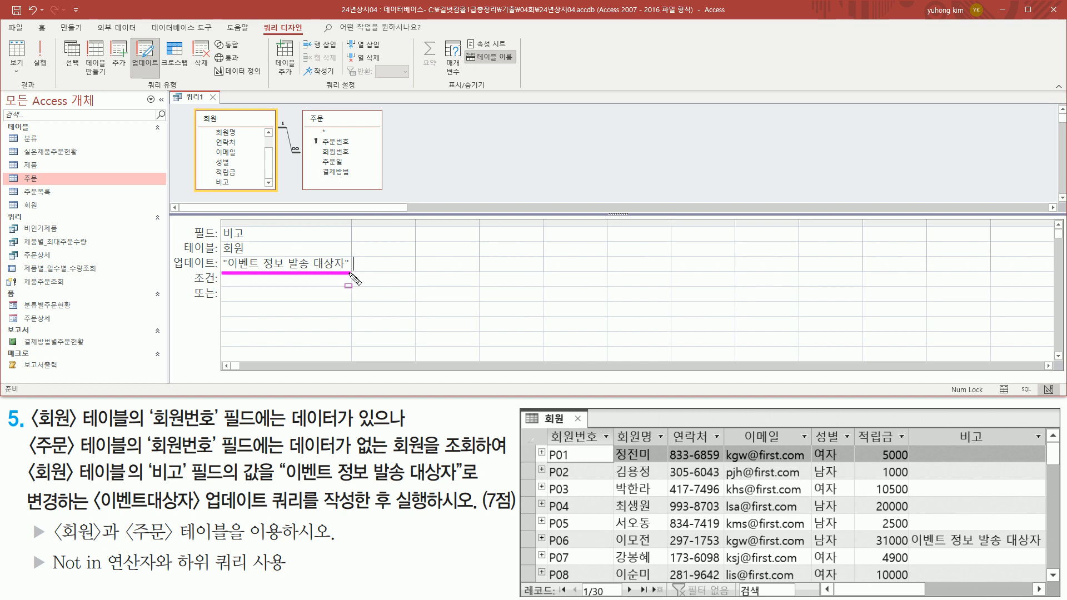
pyautogui.moveTo(176, 269); pyautogui.dragTo(213, 269)
pyautogui.press('Escape')
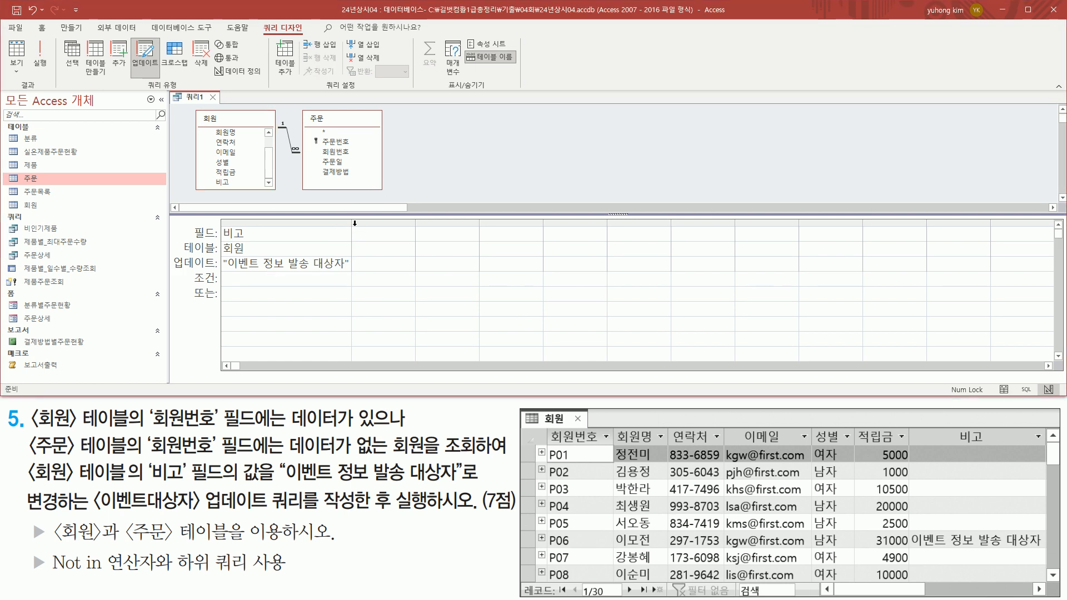
pyautogui.moveTo(354, 219); pyautogui.dragTo(361, 220)
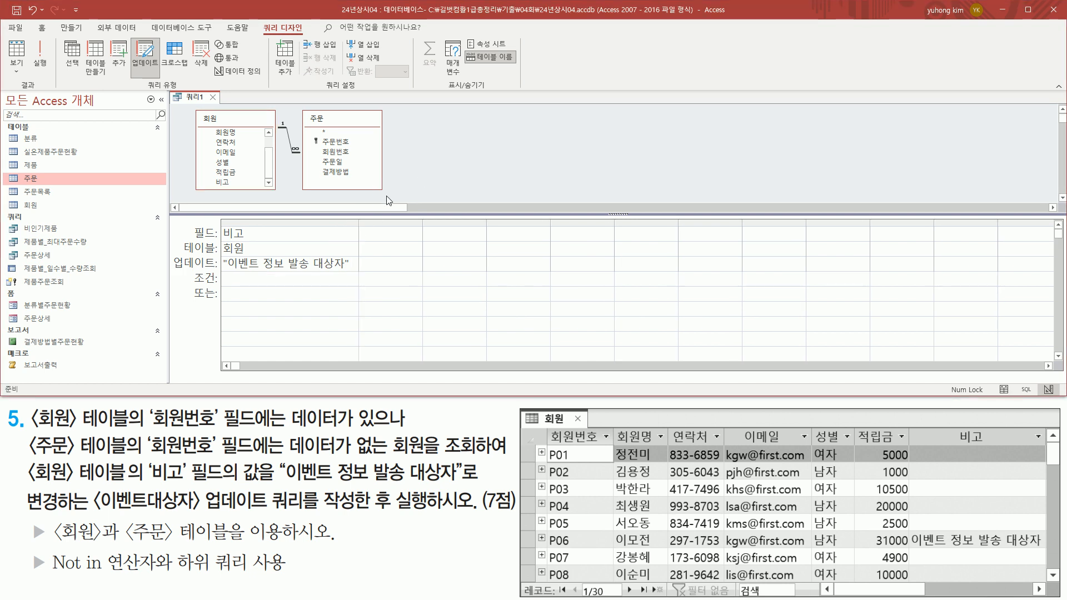
# Compare the 비고 update entry with task 5 and read its condition on 회원번호 in the 회원 and 주문 tables.
pyautogui.moveTo(221, 224); pyautogui.dragTo(355, 272)
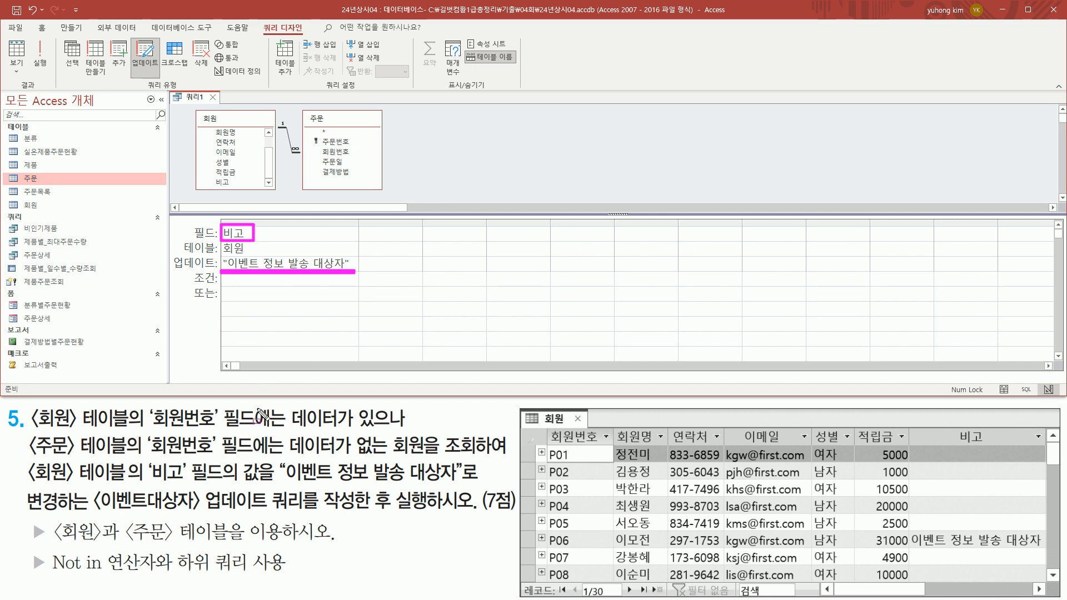
pyautogui.moveTo(29, 406)
pyautogui.mouseDown()
pyautogui.moveTo(58, 467)
pyautogui.moveTo(117, 469)
pyautogui.moveTo(220, 429)
pyautogui.mouseUp()
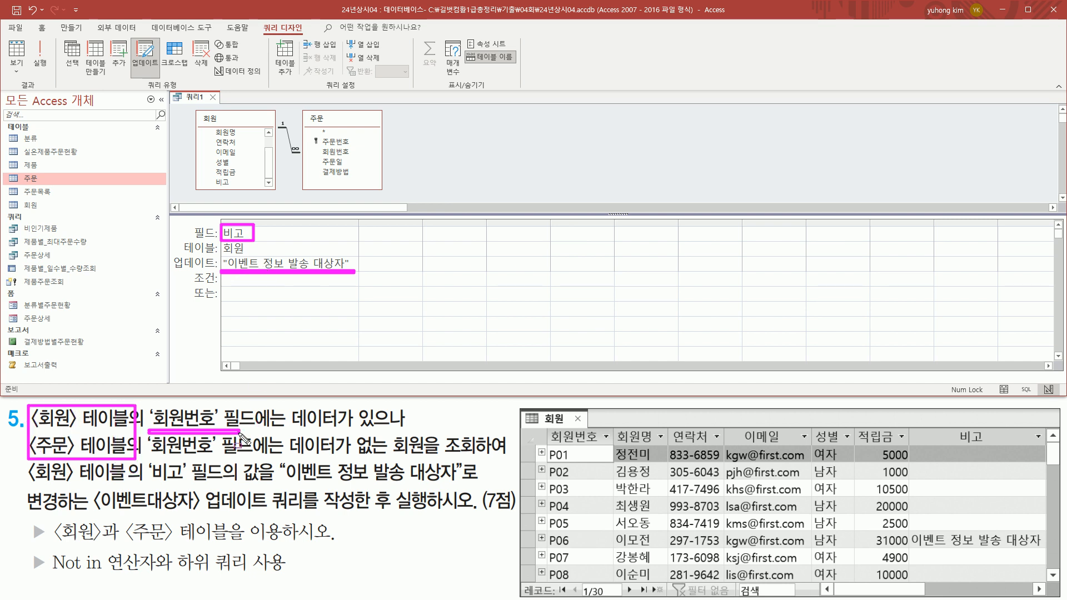
pyautogui.moveTo(147, 458); pyautogui.dragTo(220, 457)
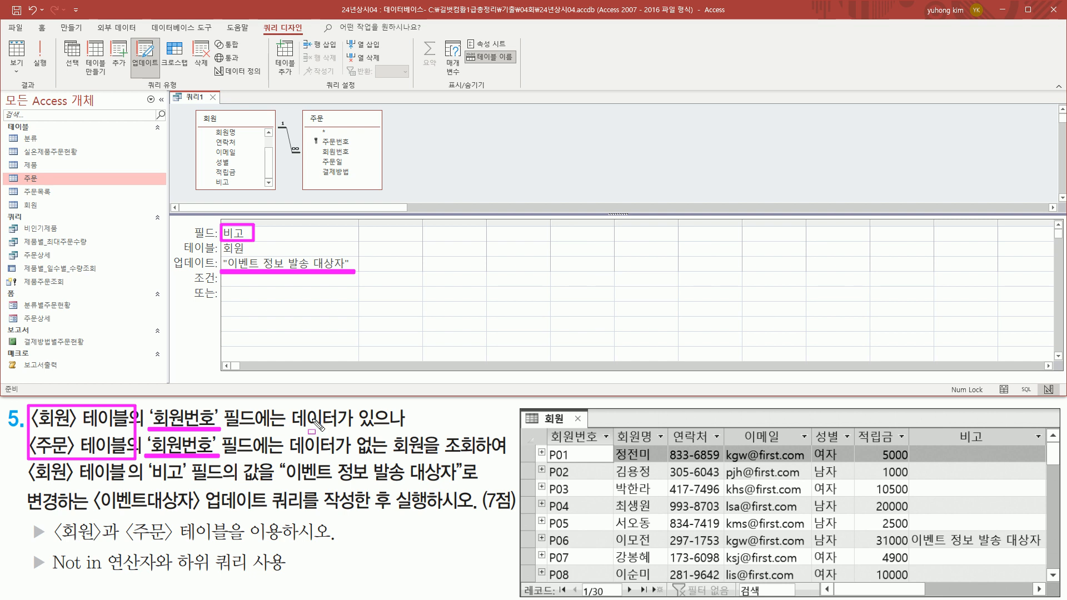
pyautogui.moveTo(281, 426); pyautogui.dragTo(405, 425)
pyautogui.moveTo(287, 457); pyautogui.dragTo(482, 458)
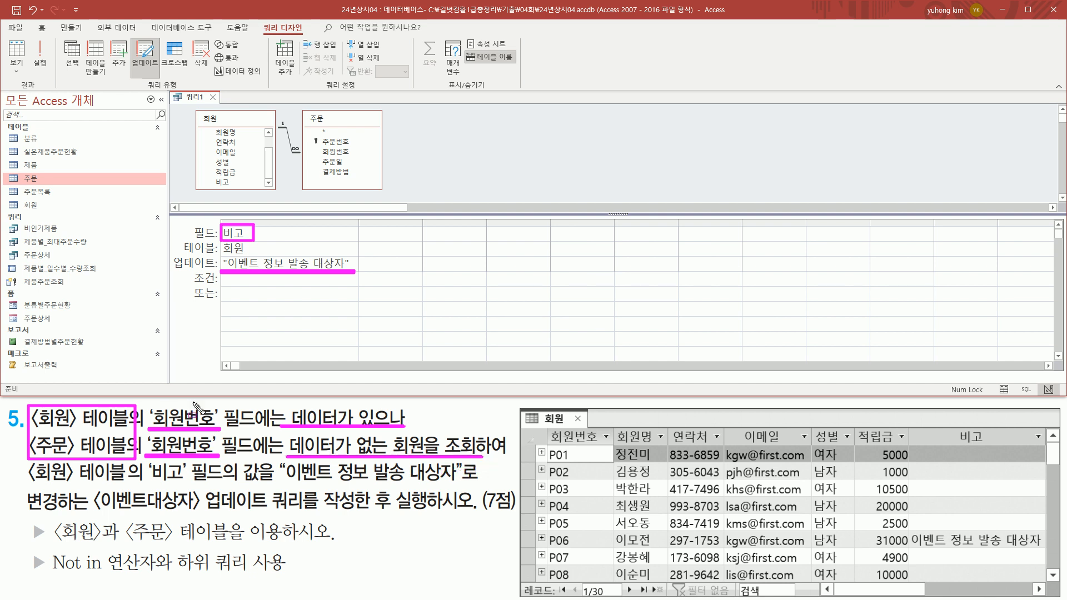
pyautogui.press('Escape')
pyautogui.click(442, 171)
# Add the 회원번호 field of the 회원 table to the second column of the query grid.
pyautogui.moveTo(423, 223); pyautogui.dragTo(456, 223)
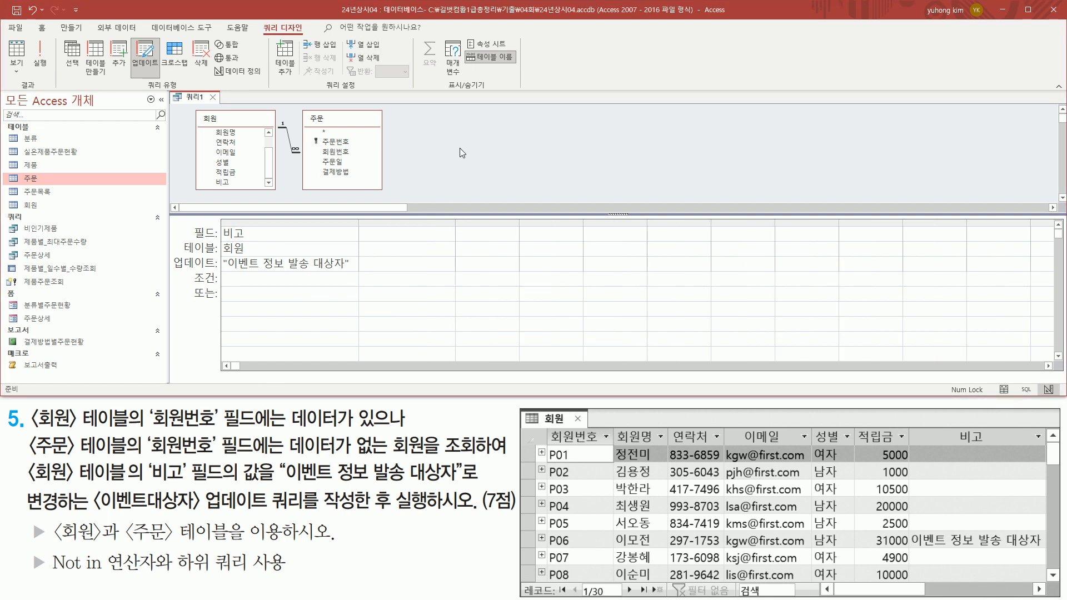
pyautogui.scroll(1, 269, 147)
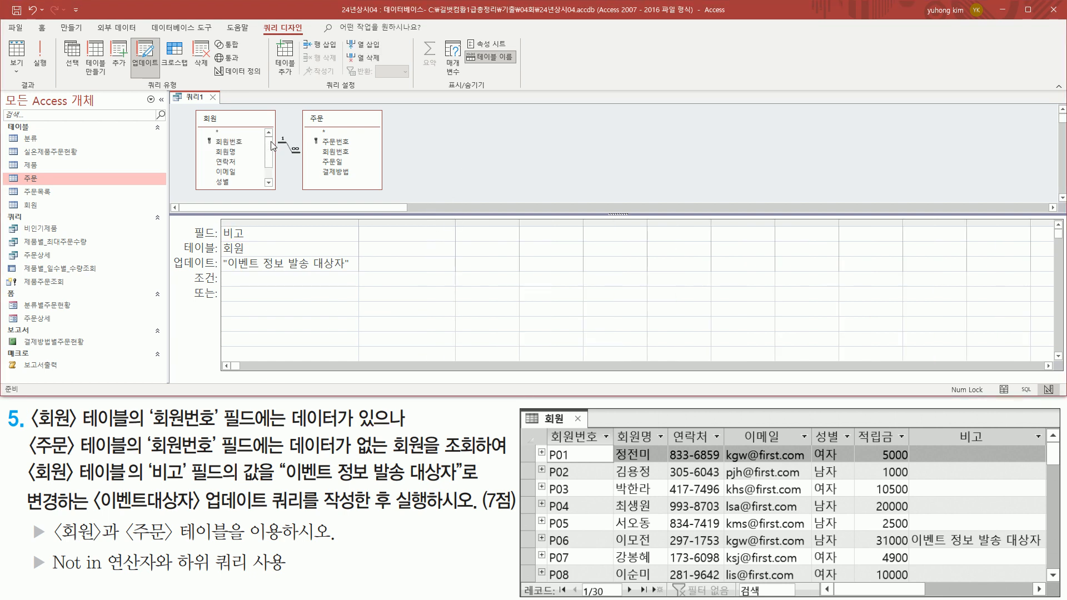
pyautogui.click(230, 142)
pyautogui.moveTo(210, 137); pyautogui.dragTo(244, 149)
pyautogui.press('Escape')
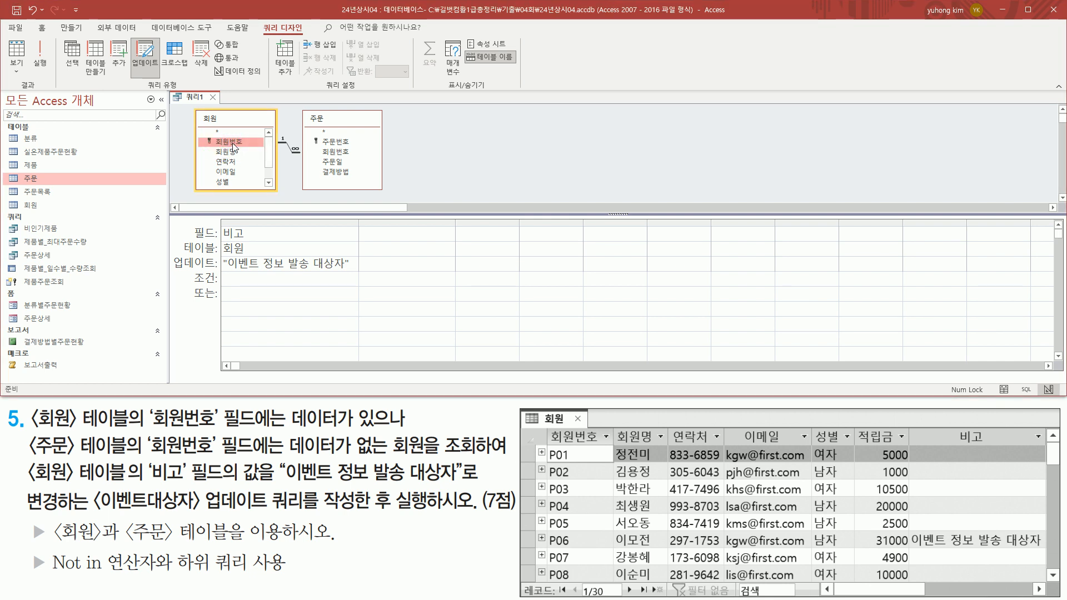
pyautogui.doubleClick(231, 142)
pyautogui.moveTo(354, 256)
pyautogui.mouseDown()
pyautogui.moveTo(392, 257)
pyautogui.moveTo(413, 223)
pyautogui.mouseUp()
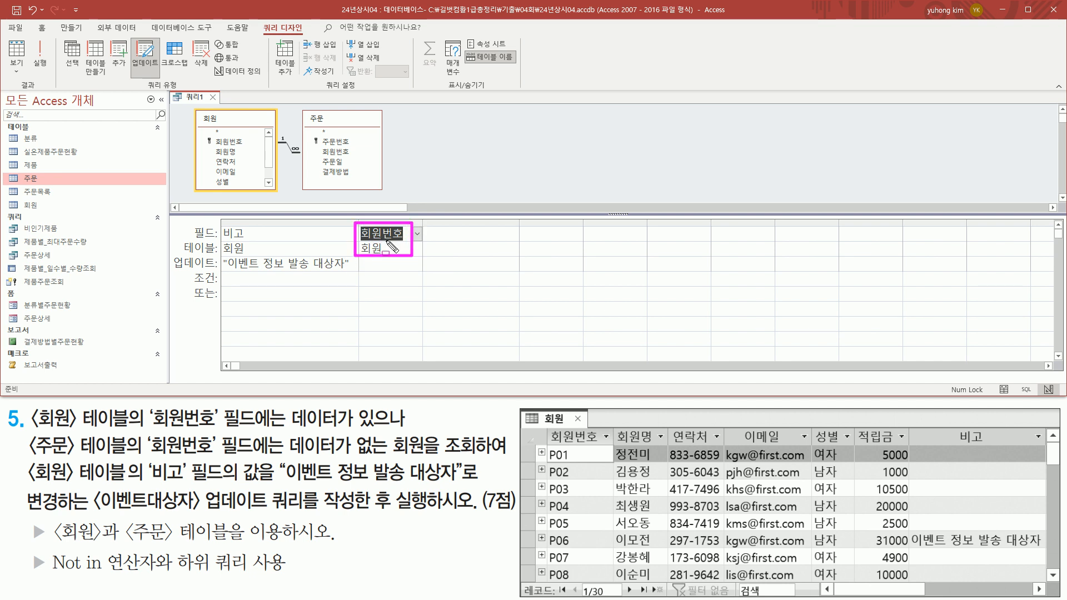
pyautogui.moveTo(305, 110)
pyautogui.mouseDown()
pyautogui.moveTo(326, 162)
pyautogui.moveTo(382, 191)
pyautogui.mouseUp()
pyautogui.moveTo(318, 147); pyautogui.dragTo(362, 156)
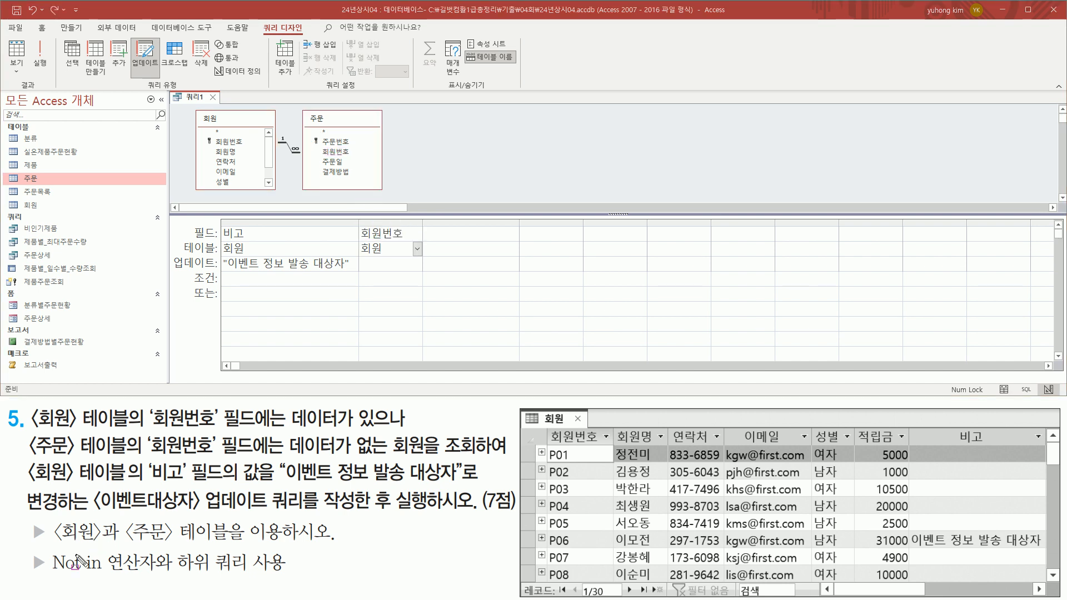
# Check the Not in and subquery hint and widen the 회원번호 column for its criteria.
pyautogui.moveTo(27, 552)
pyautogui.mouseDown()
pyautogui.moveTo(47, 578)
pyautogui.moveTo(290, 578)
pyautogui.moveTo(251, 581)
pyautogui.mouseUp()
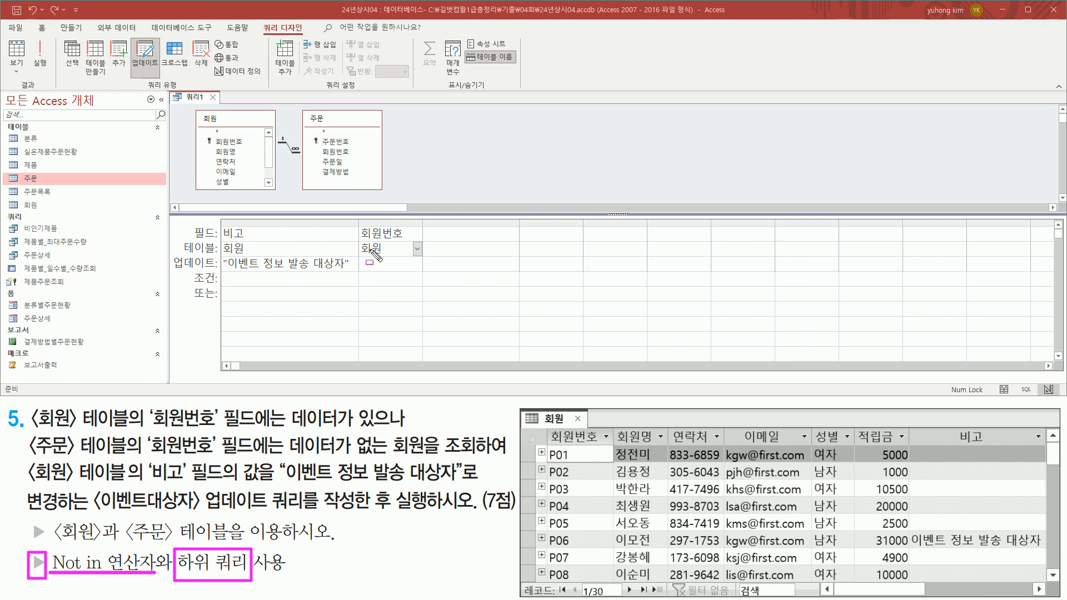
pyautogui.click(371, 277)
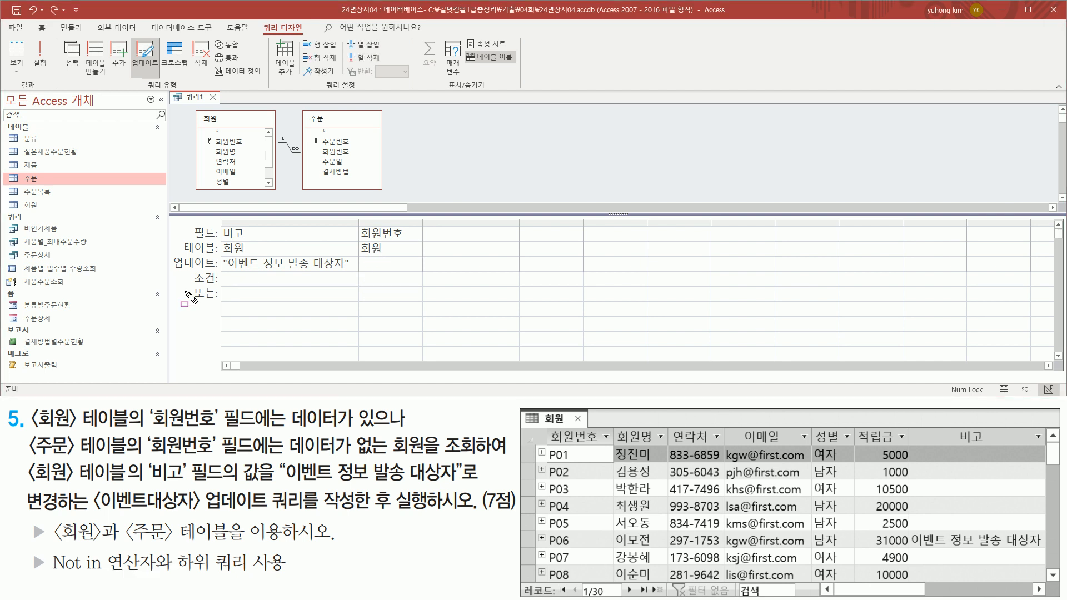
pyautogui.moveTo(360, 286); pyautogui.dragTo(415, 286)
pyautogui.press('Escape')
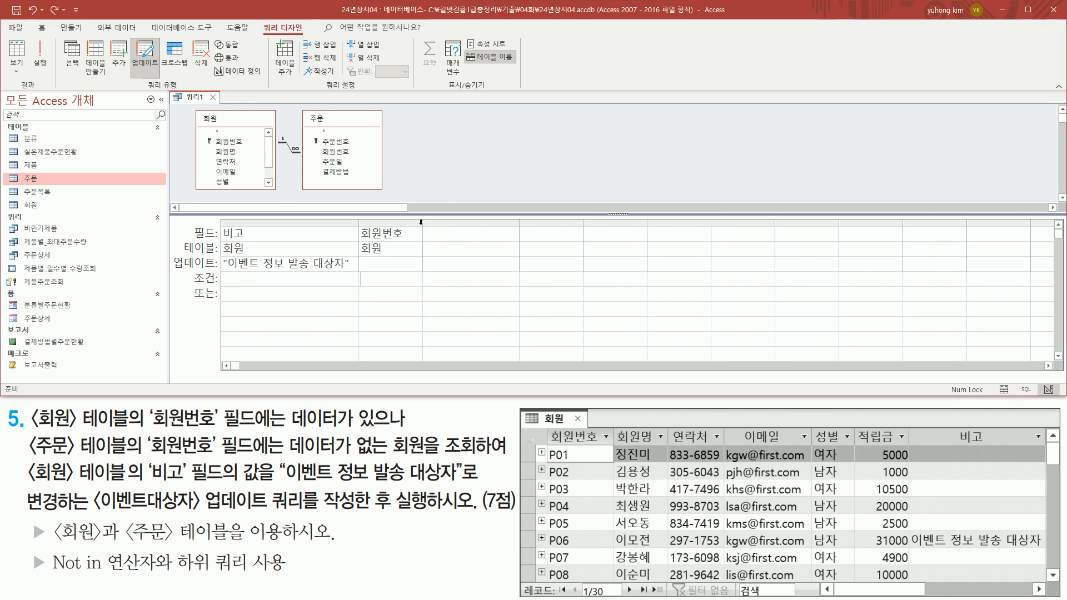
pyautogui.click(420, 222)
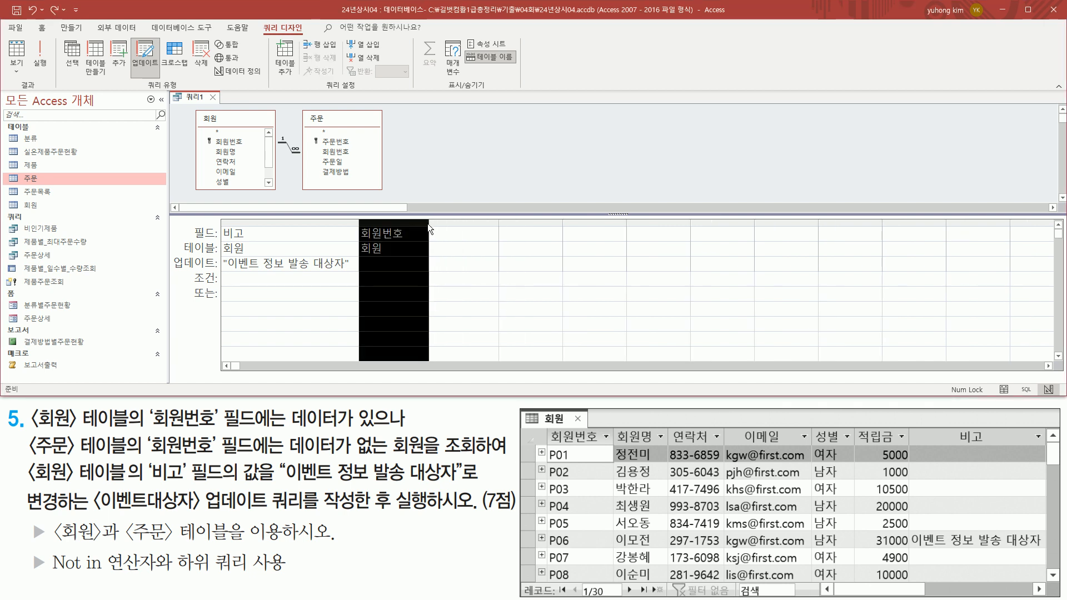
pyautogui.moveTo(429, 225); pyautogui.dragTo(496, 222)
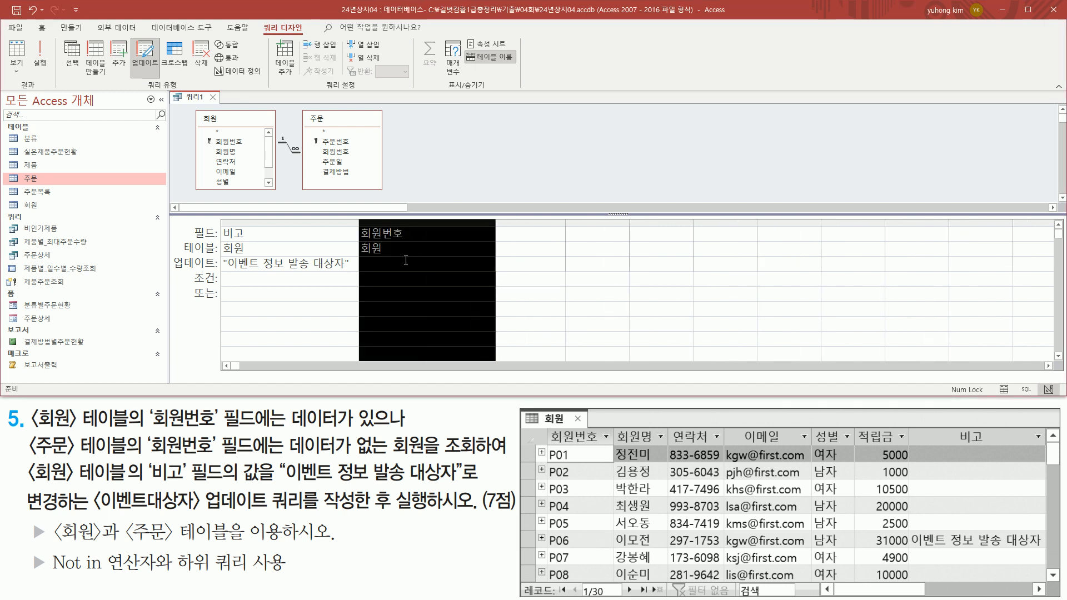
pyautogui.click(405, 260)
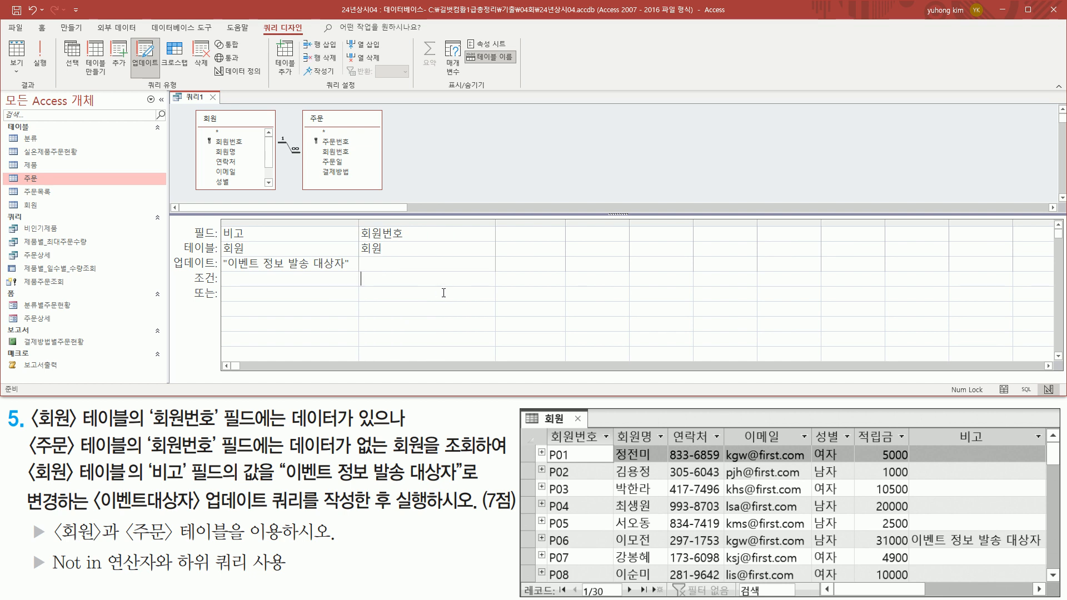
# Enter the subquery (select 회원번호 from 주문 ) as the 회원번호 criterion and widen the column to fit it.
pyautogui.write('( select 회원')
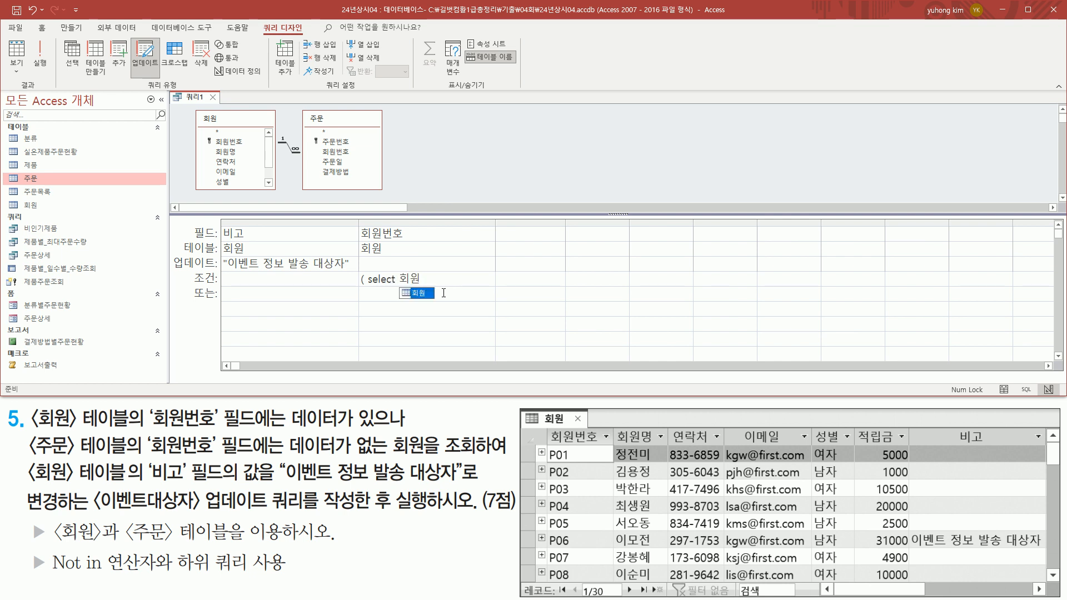
pyautogui.write('번호 from 주문')
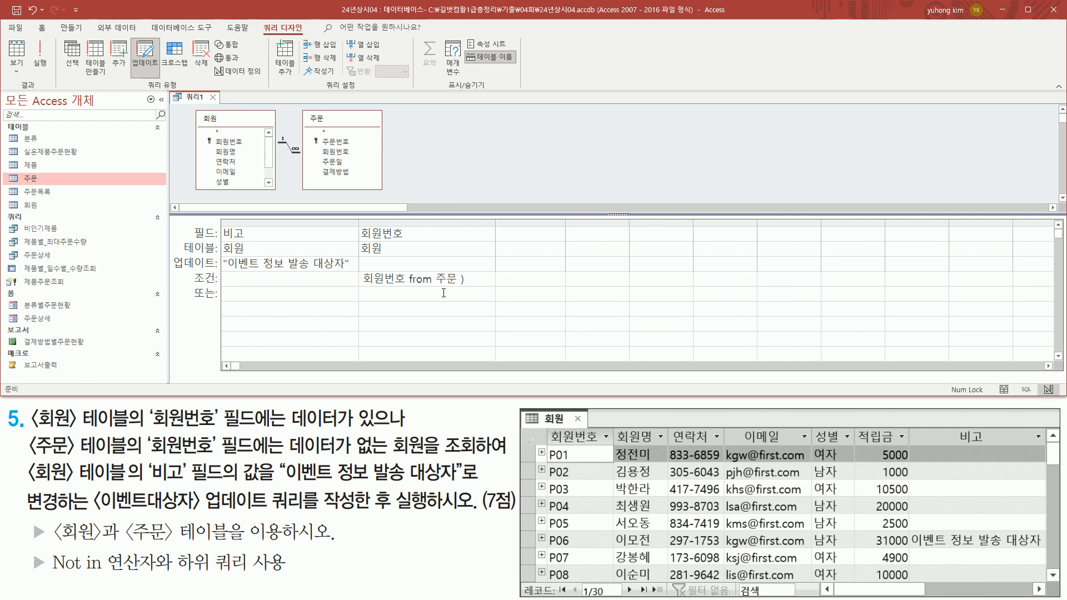
pyautogui.click(492, 222)
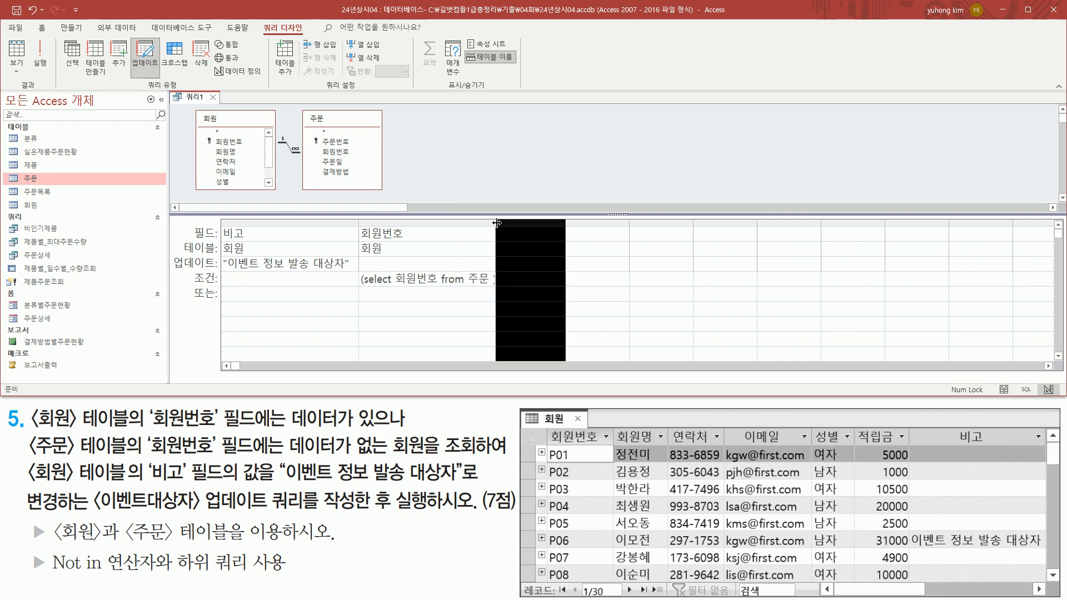
pyautogui.moveTo(521, 222); pyautogui.dragTo(522, 223)
pyautogui.click(443, 284)
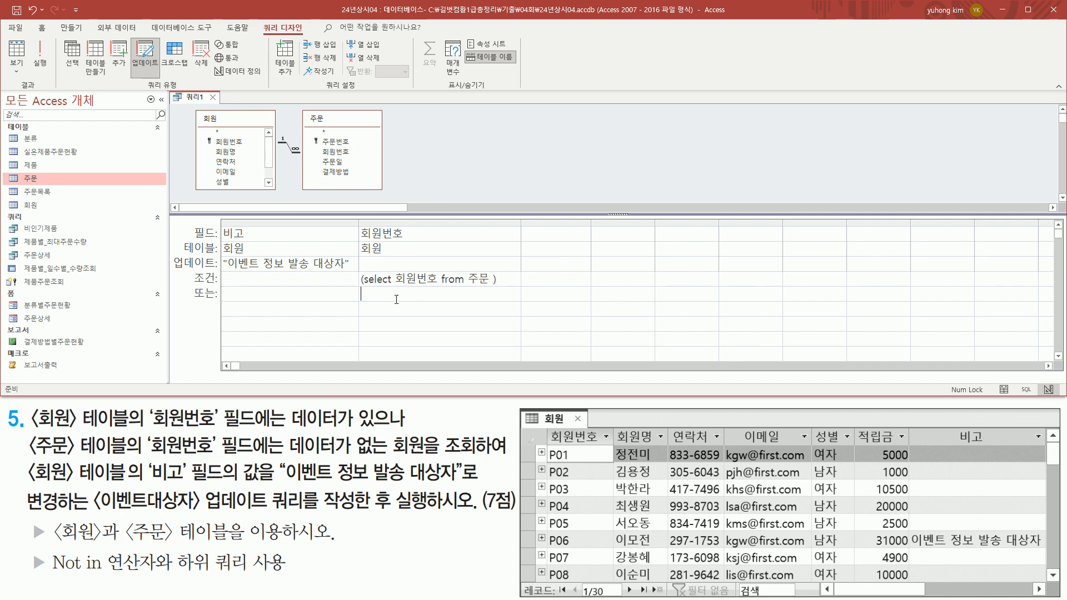
# Insert the in operator before the subquery in the 회원번호 criterion.
pyautogui.moveTo(467, 288); pyautogui.dragTo(492, 287)
pyautogui.moveTo(394, 267); pyautogui.dragTo(440, 291)
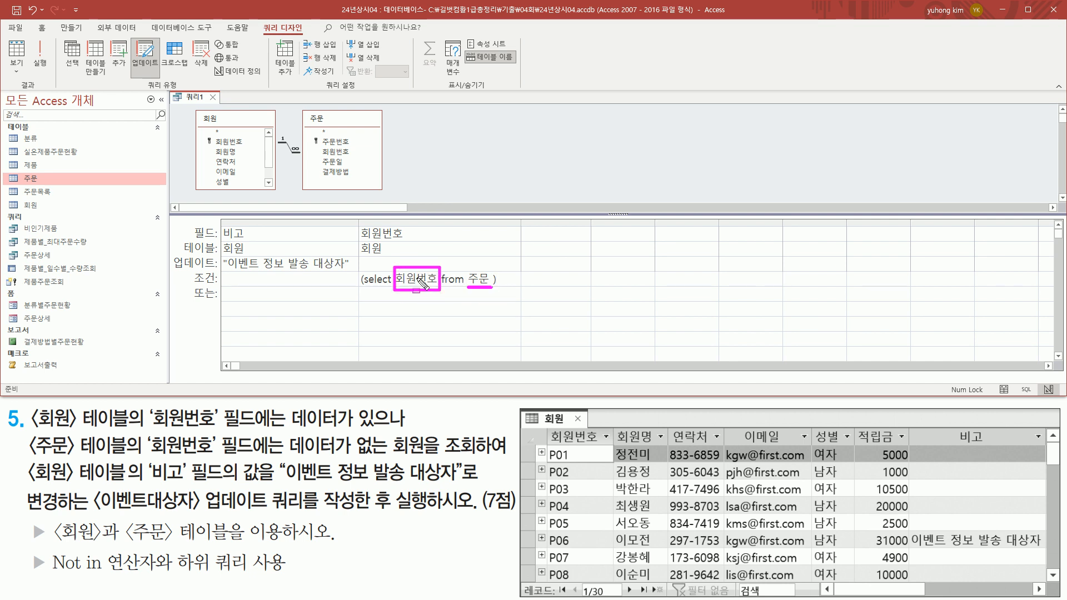
pyautogui.moveTo(359, 255); pyautogui.dragTo(390, 255)
pyautogui.moveTo(356, 223); pyautogui.dragTo(411, 241)
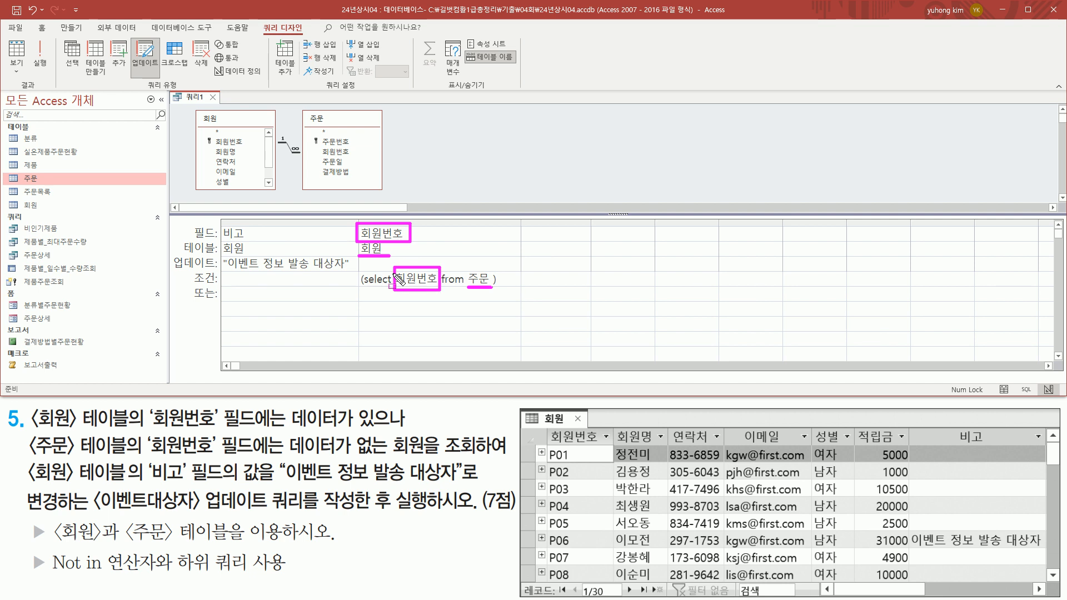
pyautogui.press('Escape')
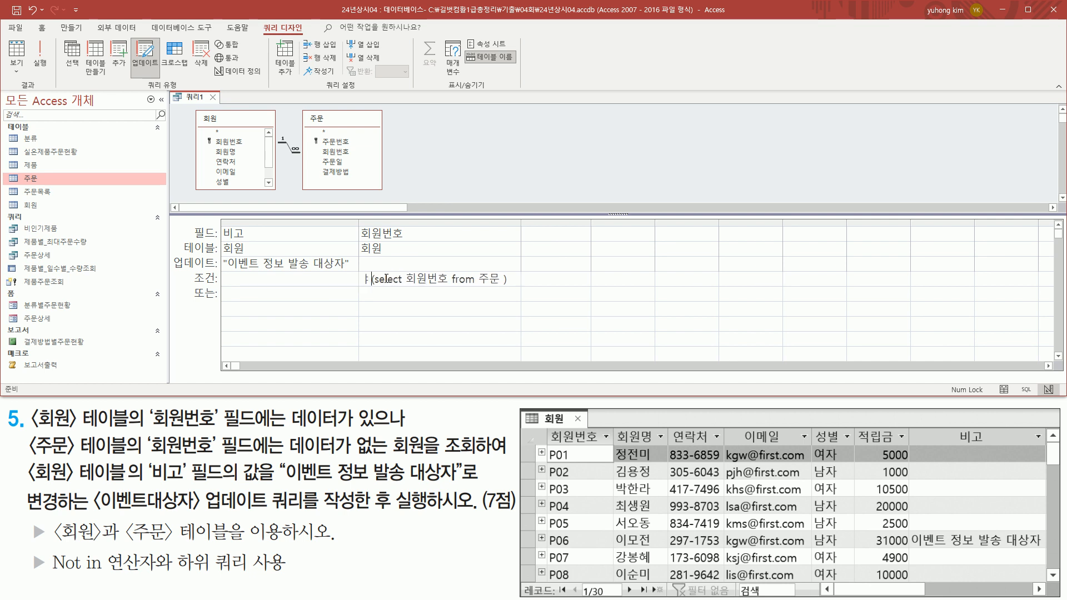
pyautogui.write('in')
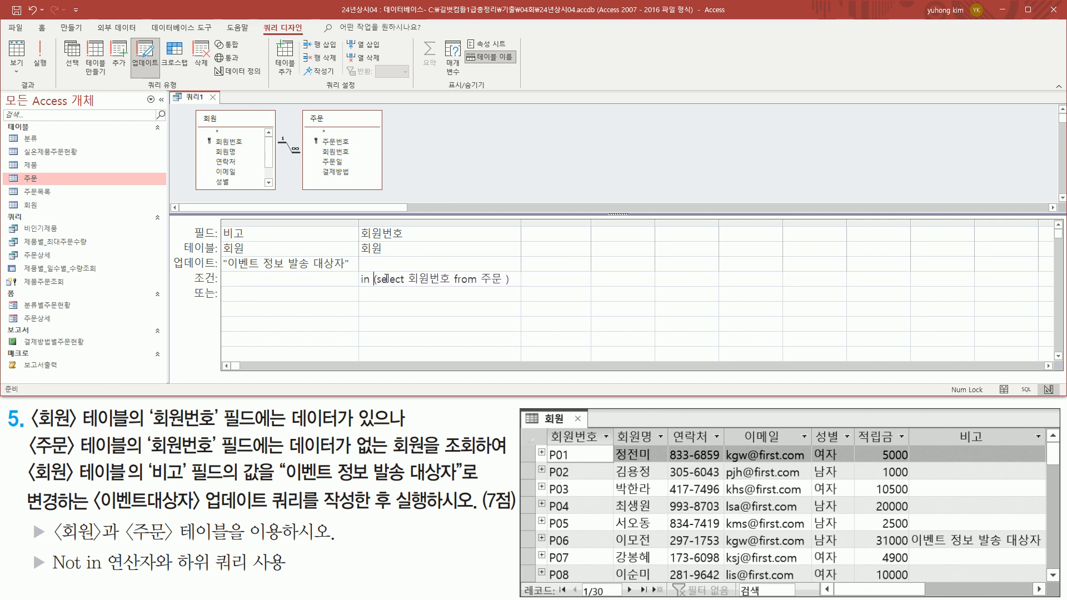
# Change the 회원번호 criterion to Not In (select 회원번호 from 주문 ) and widen its column to fit.
pyautogui.hotkey('ctrl', '2')
pyautogui.moveTo(31, 427); pyautogui.dragTo(415, 408)
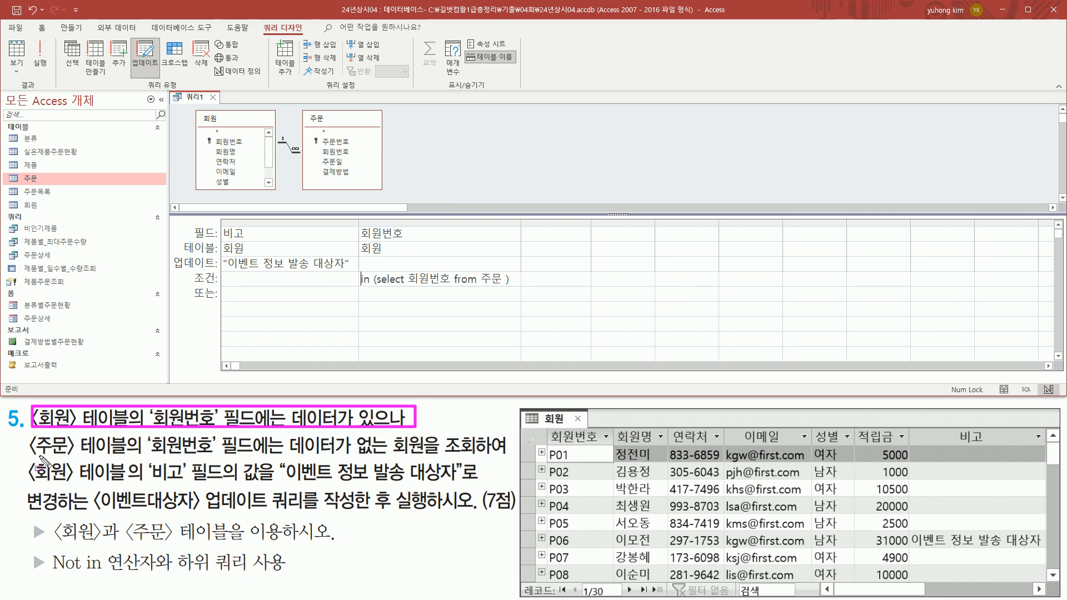
pyautogui.moveTo(22, 439); pyautogui.dragTo(489, 462)
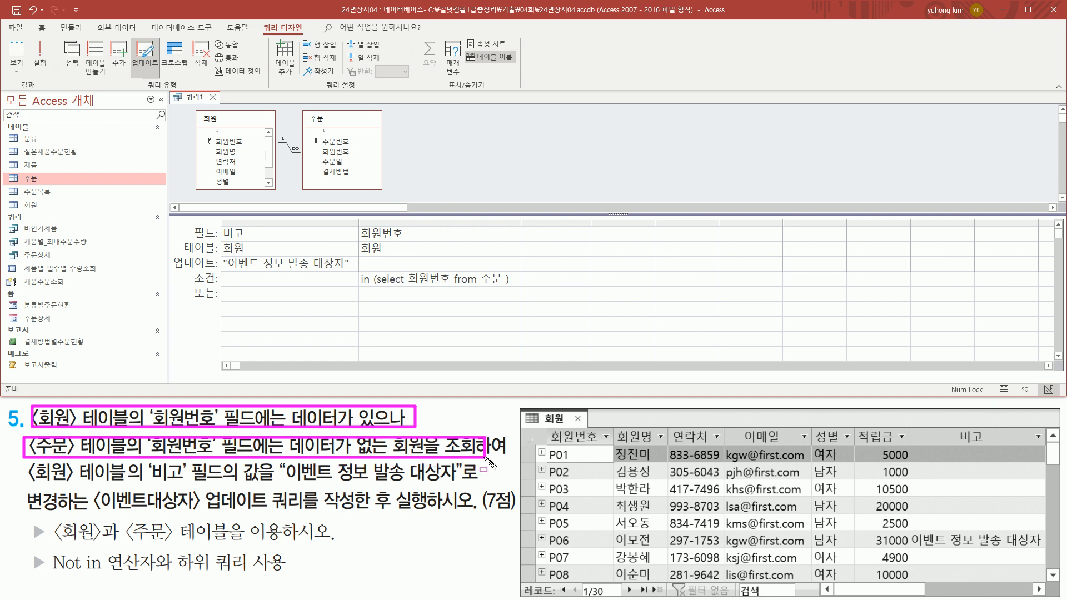
pyautogui.moveTo(47, 572); pyautogui.dragTo(150, 573)
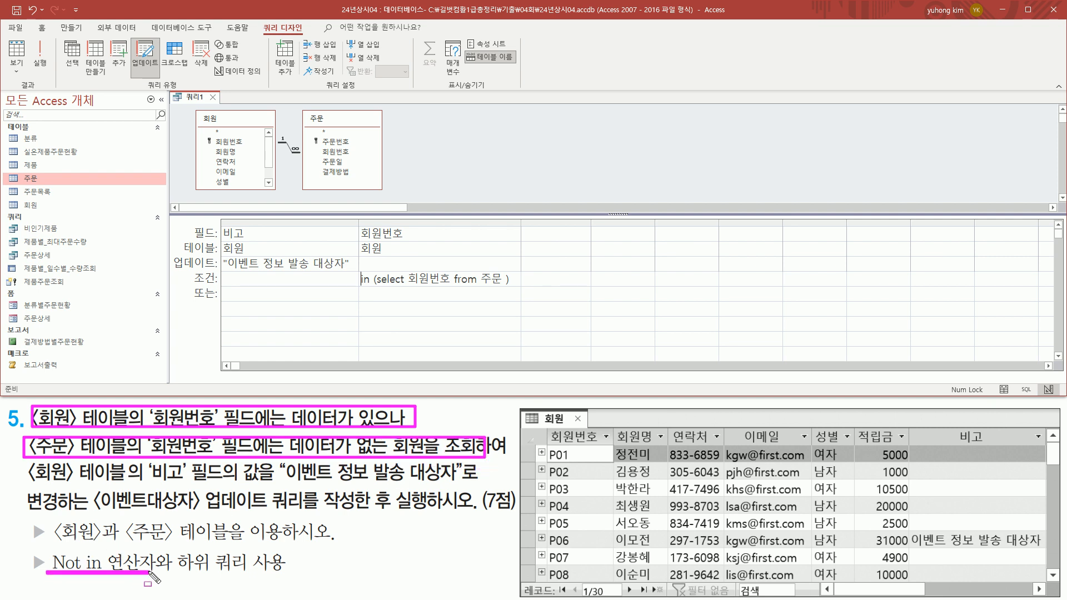
pyautogui.press('Escape')
pyautogui.click(369, 280)
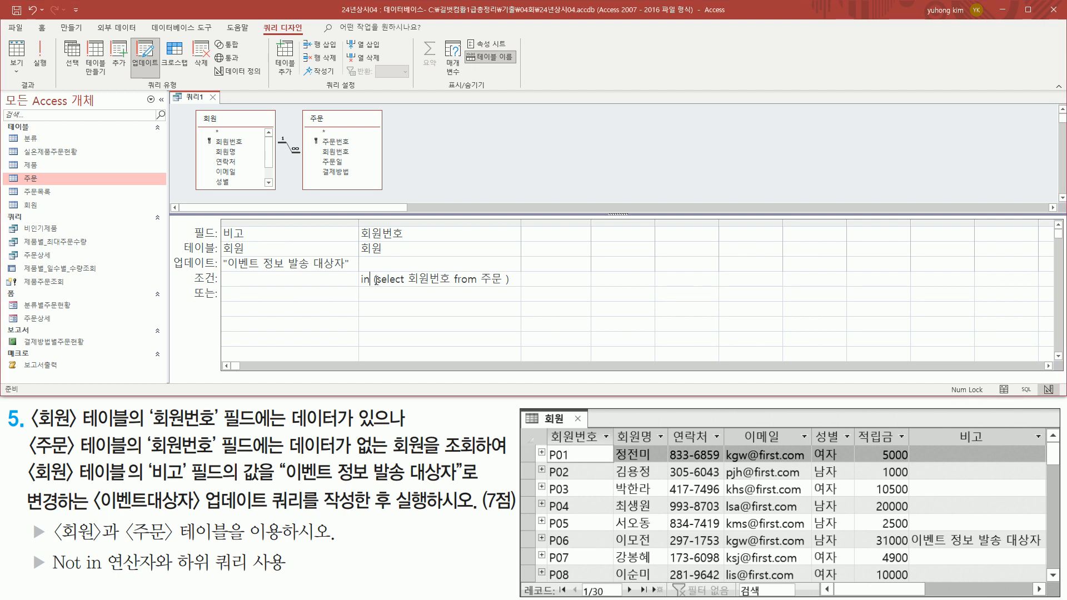
pyautogui.write('not')
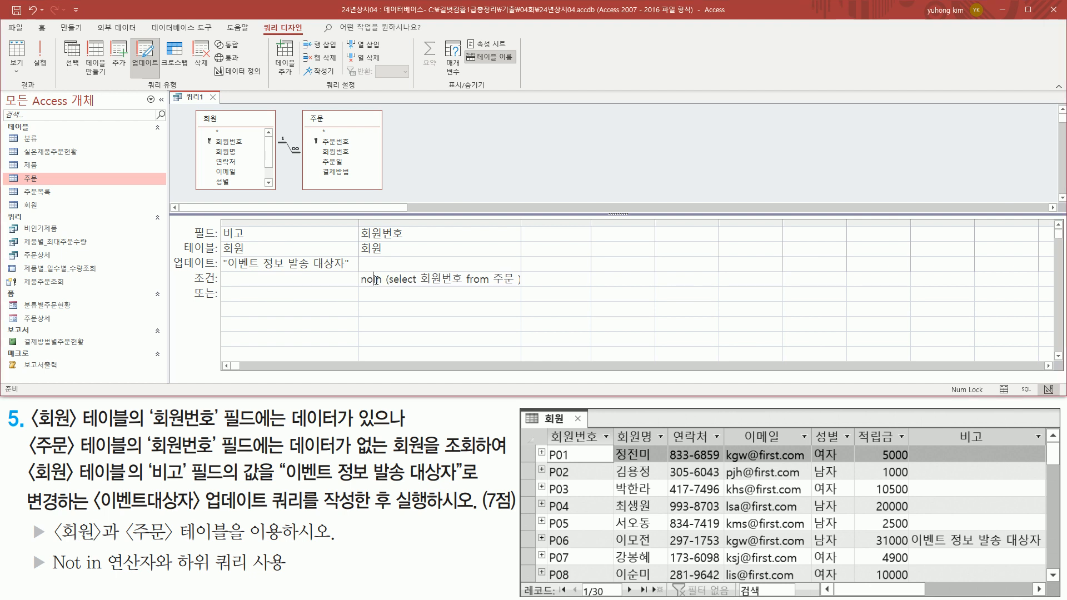
pyautogui.press('Return')
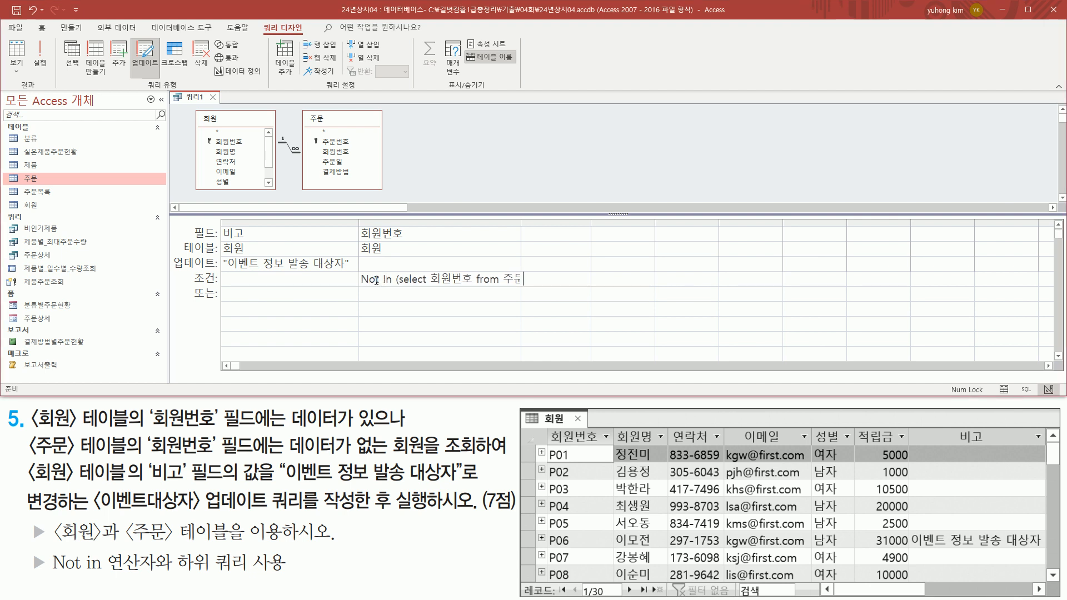
pyautogui.moveTo(521, 220); pyautogui.dragTo(555, 219)
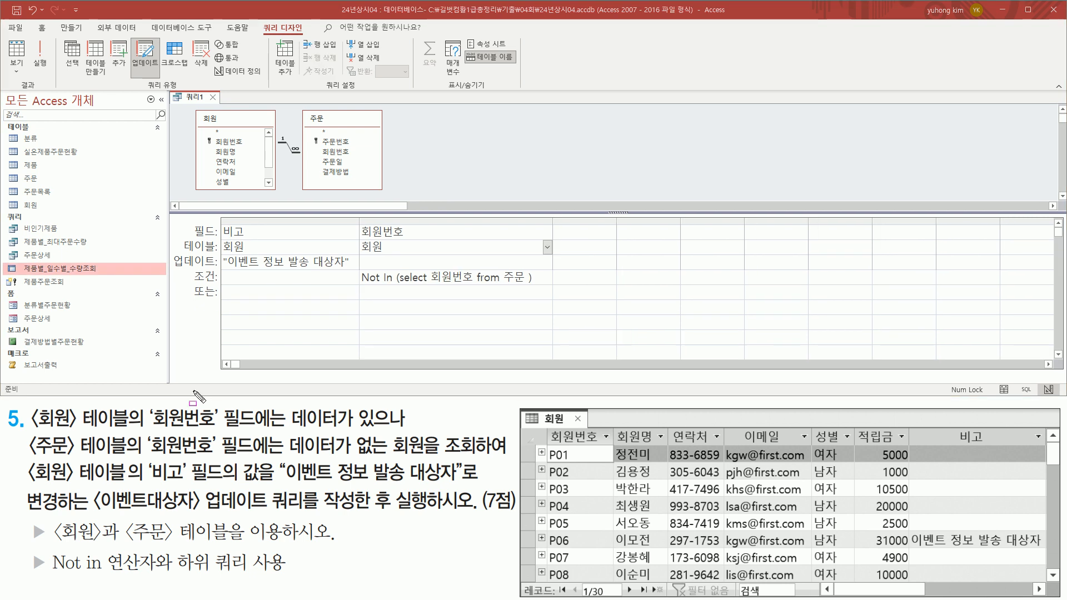
# Compare the tables named in the task with the 회원 and 주문 tables and their 회원번호 fields in the query design.
pyautogui.moveTo(26, 404); pyautogui.dragTo(128, 426)
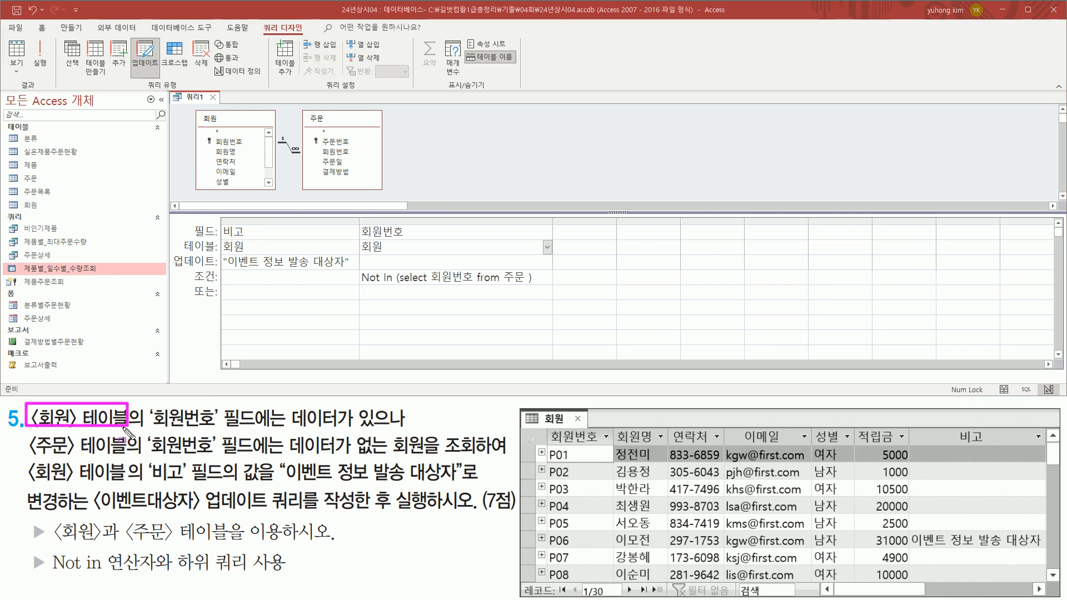
pyautogui.moveTo(26, 433); pyautogui.dragTo(131, 457)
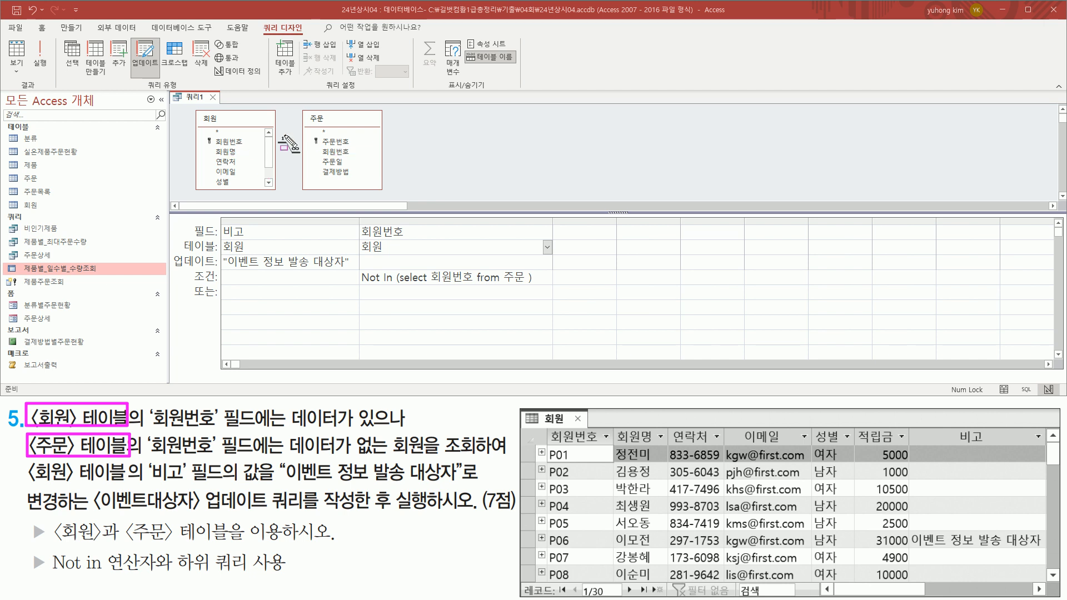
pyautogui.moveTo(186, 108); pyautogui.dragTo(397, 192)
pyautogui.press('e')
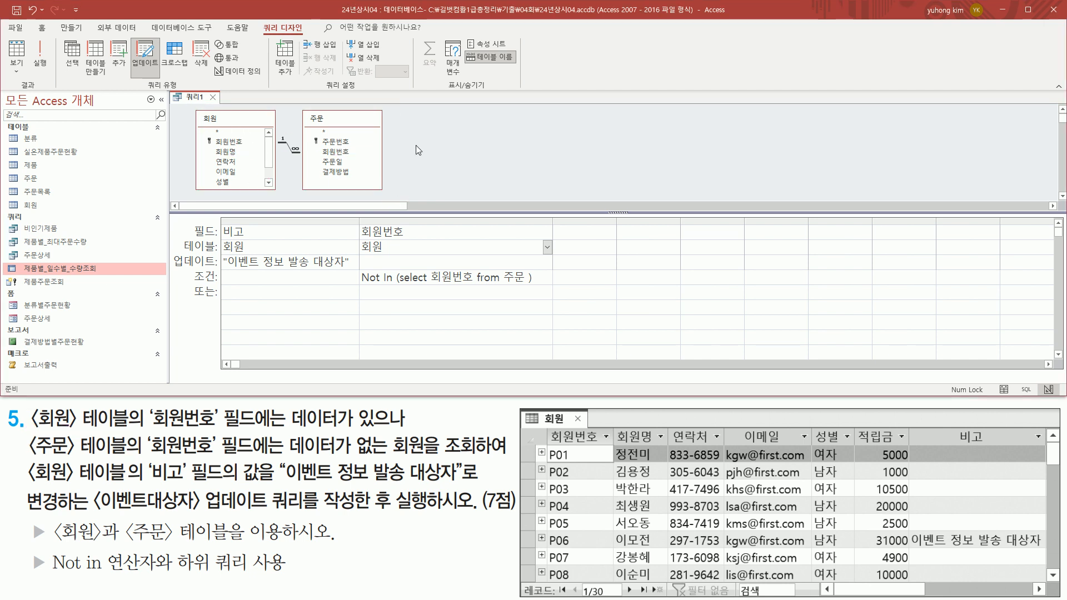
pyautogui.moveTo(194, 109); pyautogui.dragTo(277, 193)
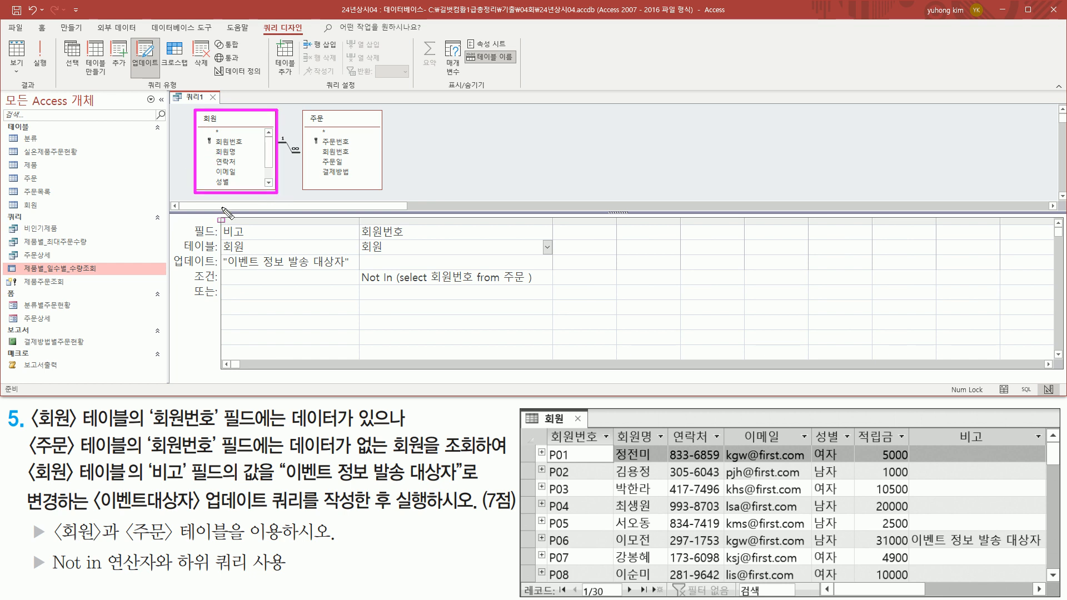
pyautogui.press('e')
pyautogui.moveTo(214, 136); pyautogui.dragTo(246, 147)
pyautogui.moveTo(314, 146)
pyautogui.mouseDown()
pyautogui.moveTo(337, 162)
pyautogui.moveTo(354, 157)
pyautogui.mouseUp()
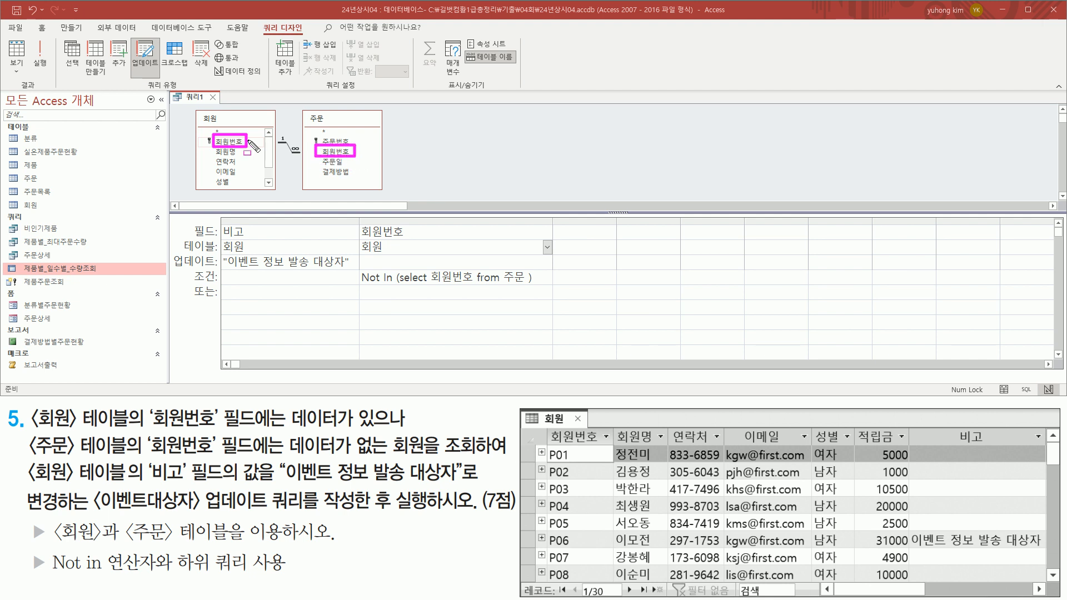
pyautogui.moveTo(298, 104); pyautogui.dragTo(387, 192)
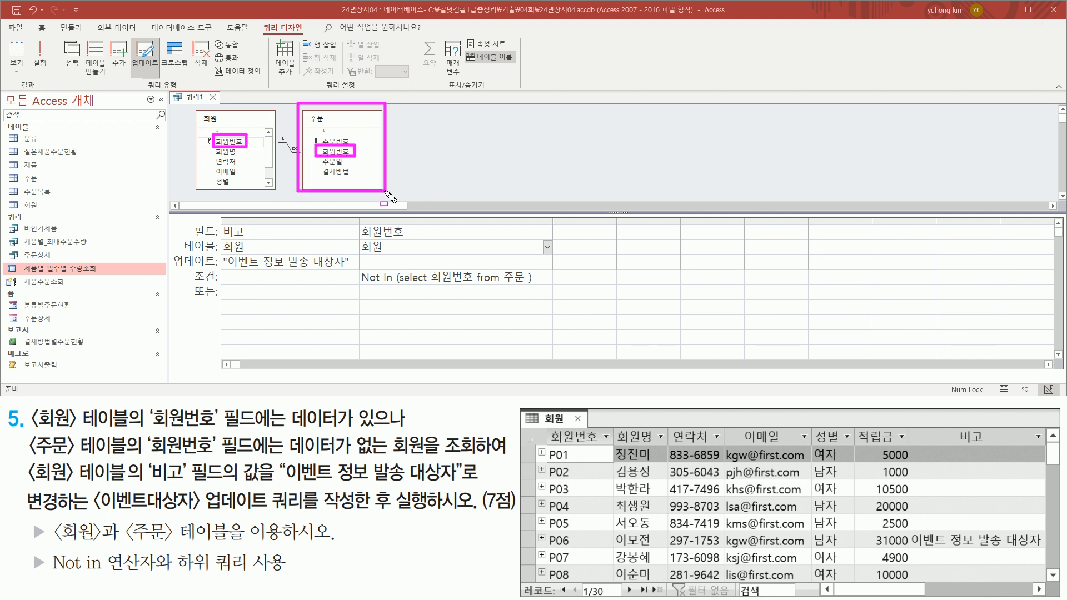
# Remove the 주문 table from the query design, keeping only the 회원 table.
pyautogui.press('Escape')
pyautogui.click(339, 123)
pyautogui.rightClick(338, 121)
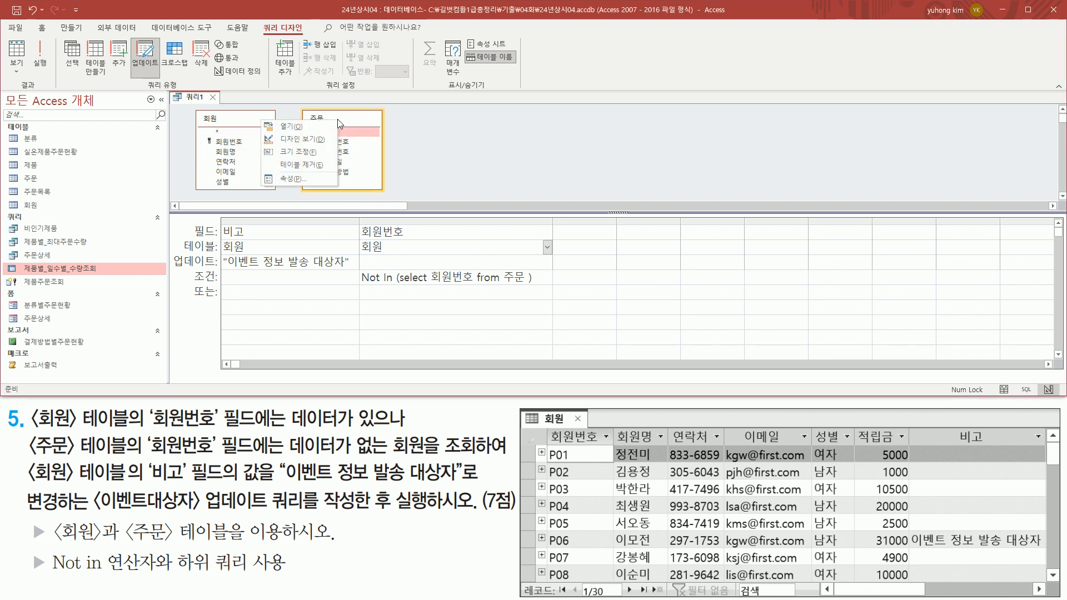
pyautogui.click(323, 166)
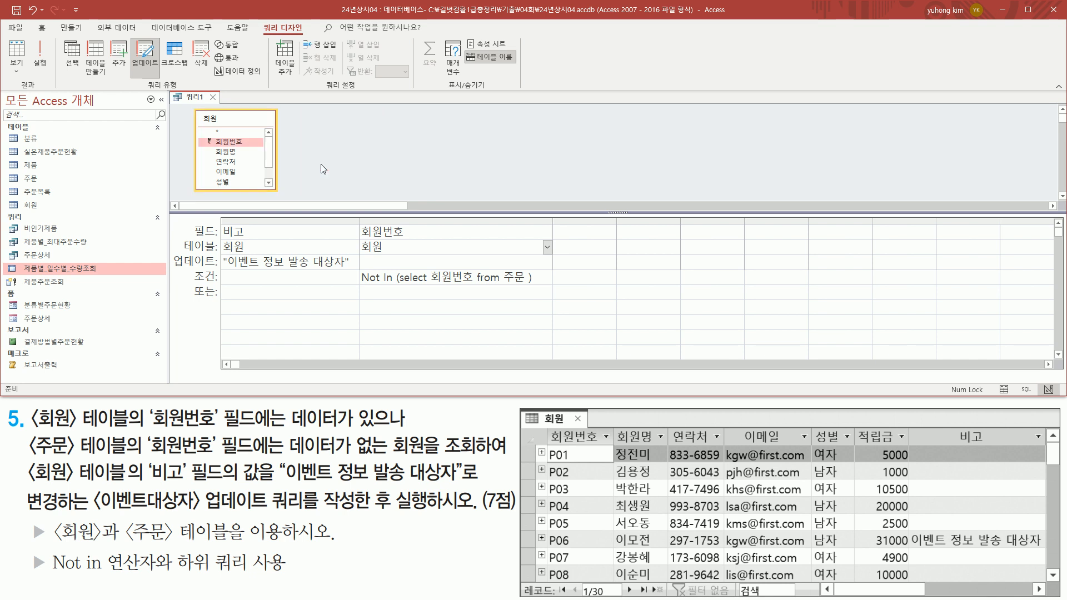
pyautogui.click(340, 157)
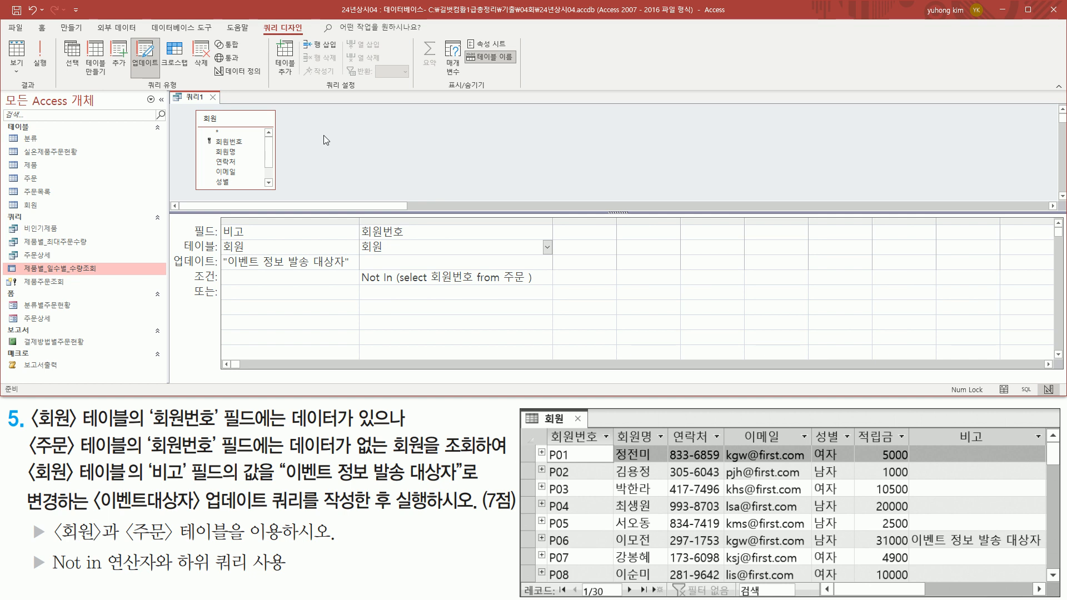
# Run the update query and accept updating the matching 회원 record.
pyautogui.hotkey('ctrl', '2')
pyautogui.moveTo(31, 36)
pyautogui.mouseDown()
pyautogui.moveTo(40, 84)
pyautogui.moveTo(54, 77)
pyautogui.mouseUp()
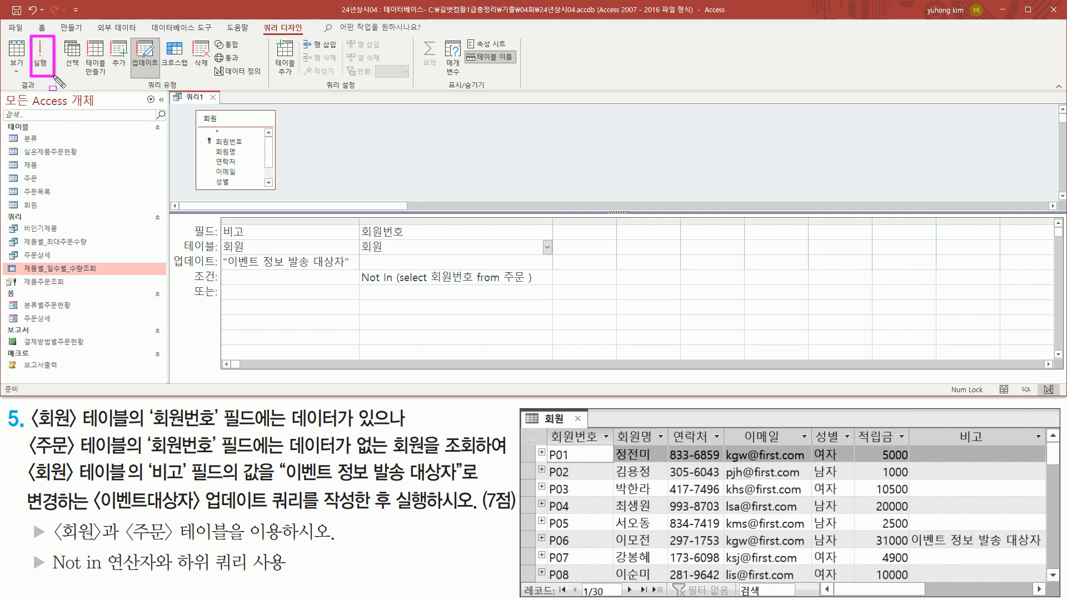
pyautogui.press('Escape')
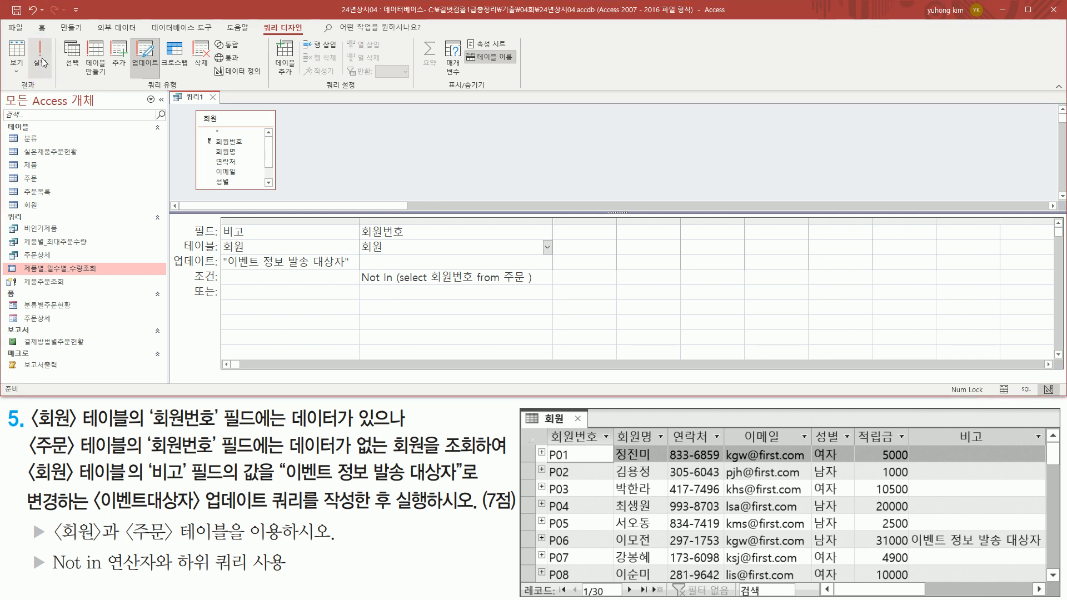
pyautogui.click(43, 62)
pyautogui.hotkey('ctrl', '2')
pyautogui.moveTo(460, 309)
pyautogui.mouseDown()
pyautogui.moveTo(539, 310)
pyautogui.moveTo(579, 332)
pyautogui.mouseUp()
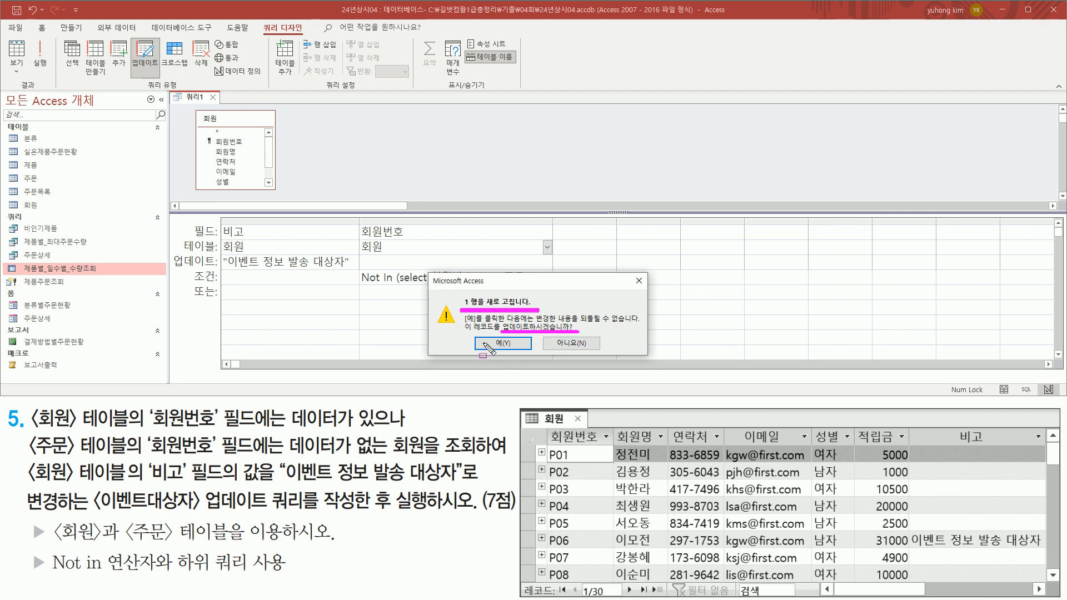
pyautogui.moveTo(481, 338); pyautogui.dragTo(524, 349)
pyautogui.press('Escape')
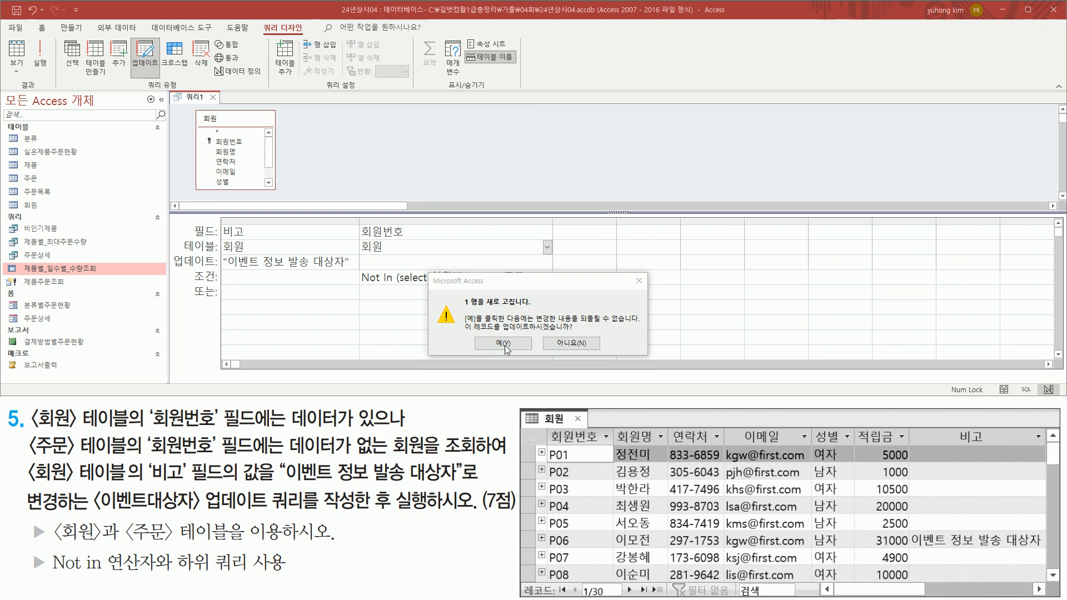
pyautogui.click(503, 344)
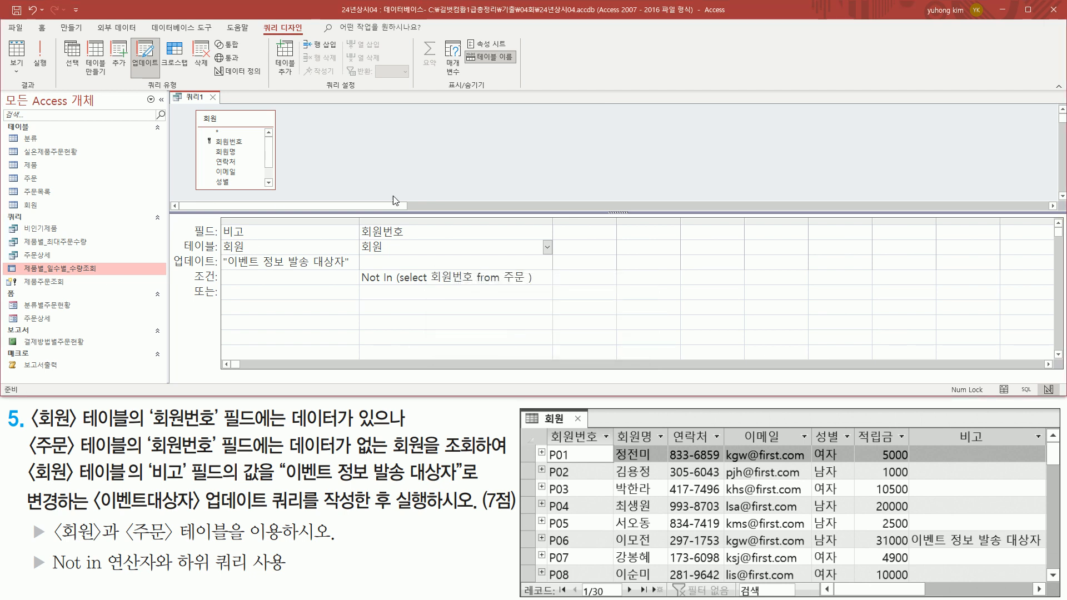
# Open the 회원 table, fit the 비고 column to its contents and compare the records with the expected result.
pyautogui.click(55, 205)
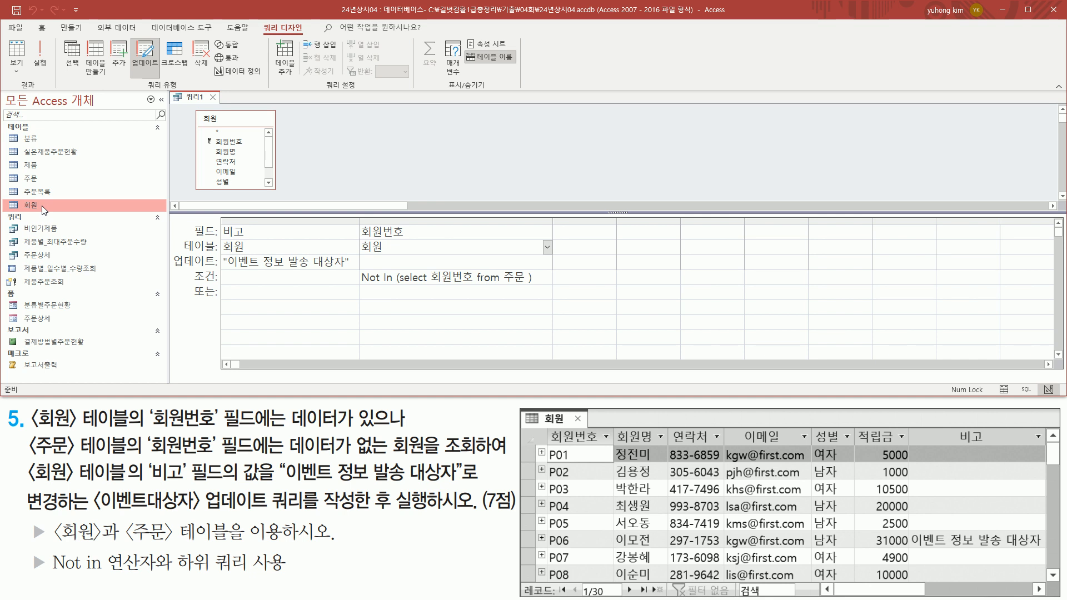
pyautogui.doubleClick(41, 206)
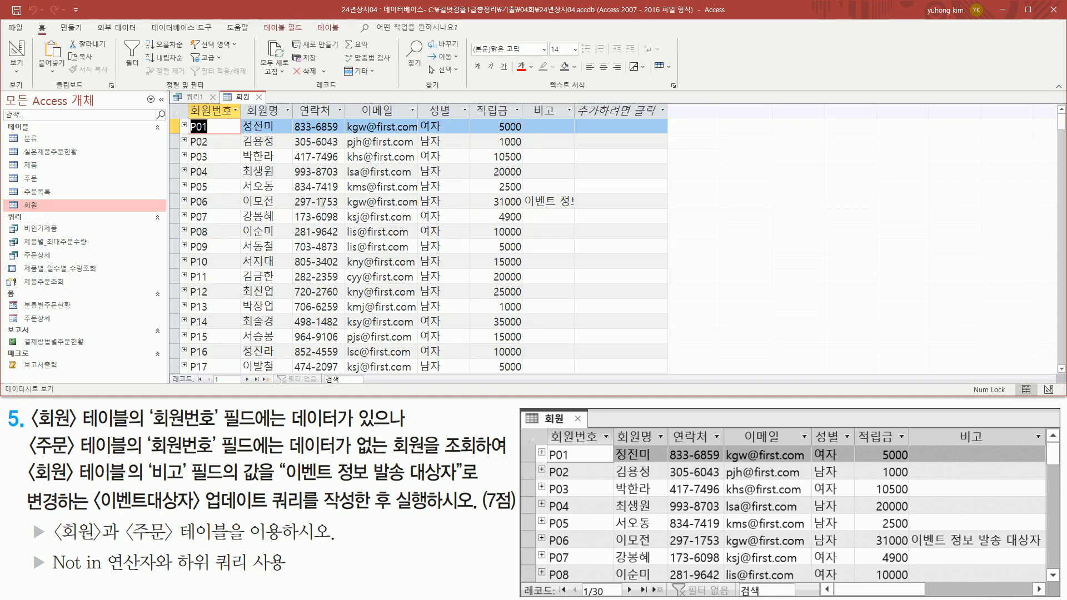
pyautogui.doubleClick(575, 110)
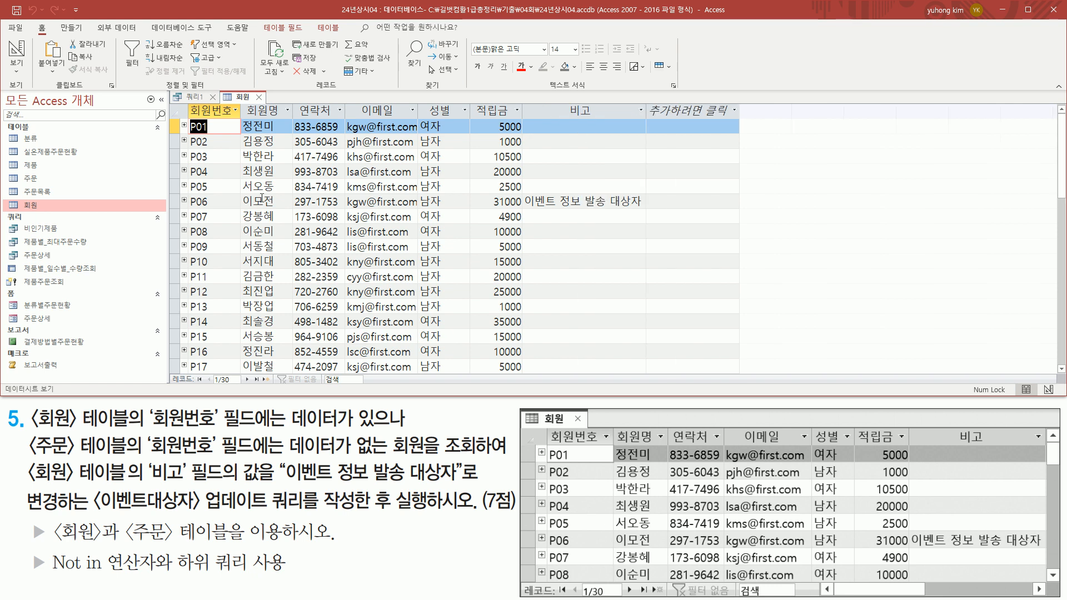
pyautogui.moveTo(184, 209)
pyautogui.mouseDown()
pyautogui.moveTo(234, 203)
pyautogui.moveTo(228, 195)
pyautogui.moveTo(675, 202)
pyautogui.moveTo(647, 193)
pyautogui.mouseUp()
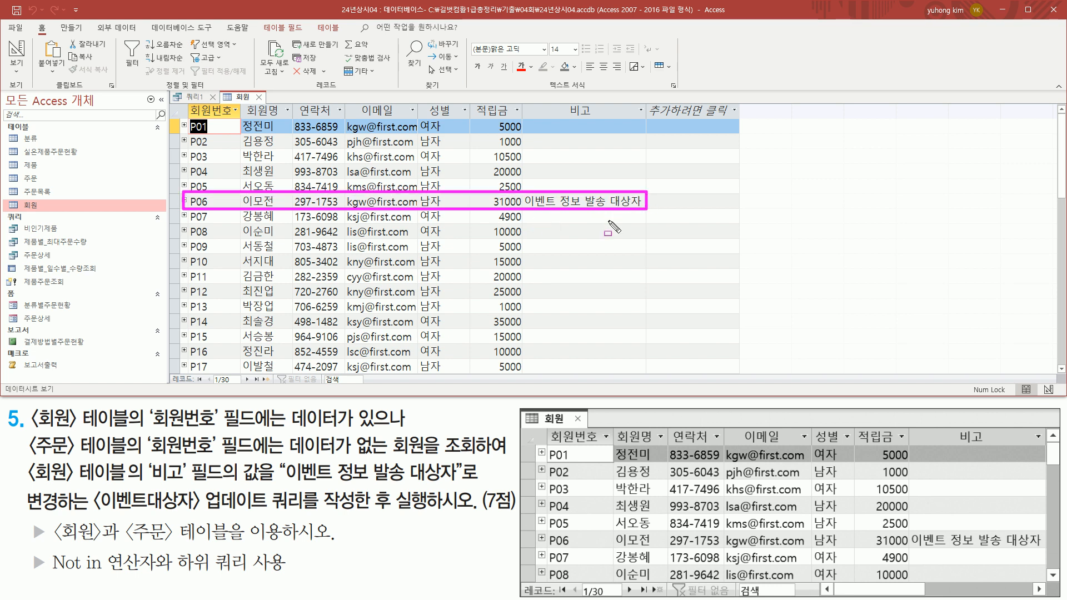
pyautogui.moveTo(548, 529)
pyautogui.mouseDown()
pyautogui.moveTo(561, 548)
pyautogui.moveTo(1049, 549)
pyautogui.mouseUp()
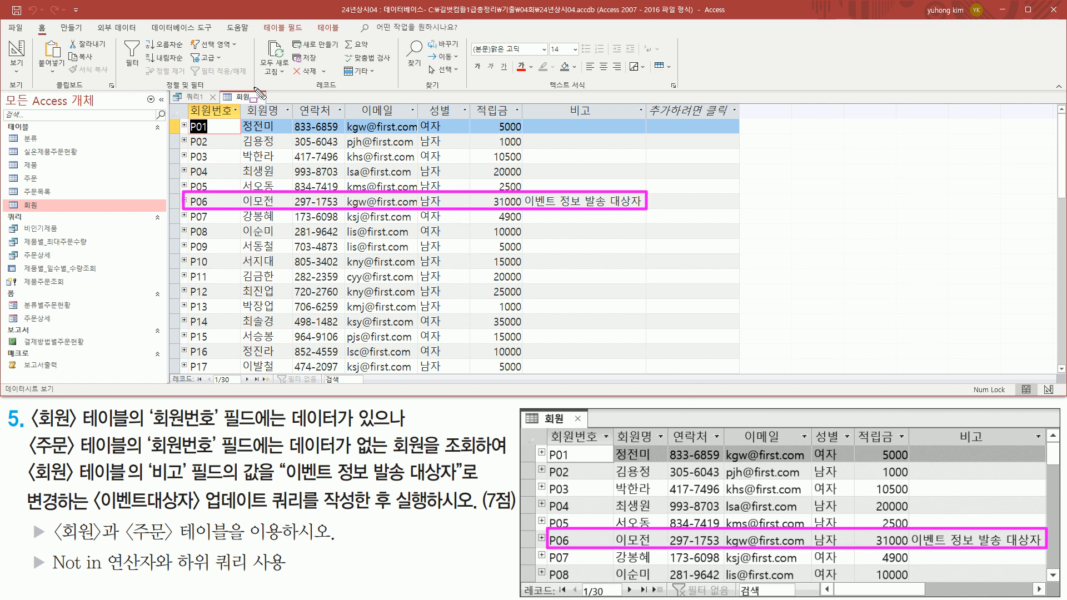
# Close the 회원 table and save its layout changes.
pyautogui.moveTo(251, 88); pyautogui.dragTo(271, 107)
pyautogui.click(258, 97)
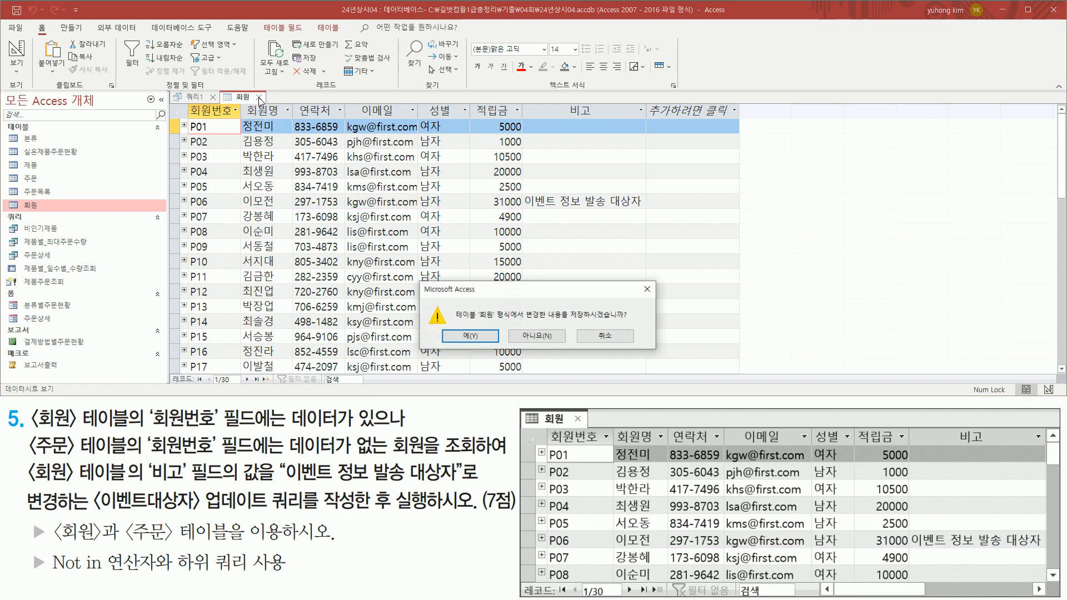
pyautogui.click(471, 336)
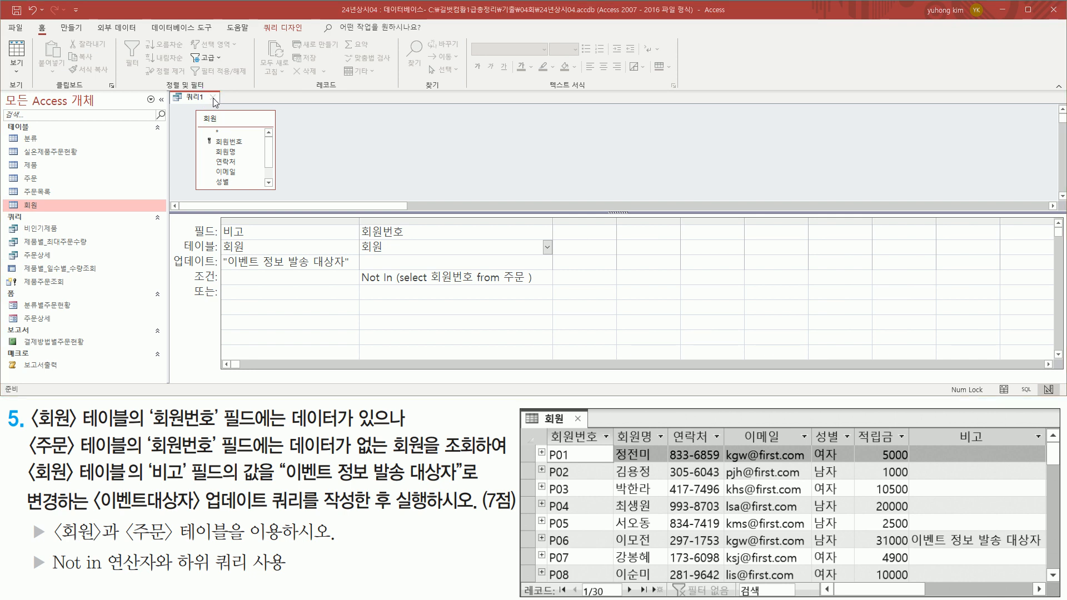
# Close the update query and save it under the name 이벤트대상자.
pyautogui.click(214, 98)
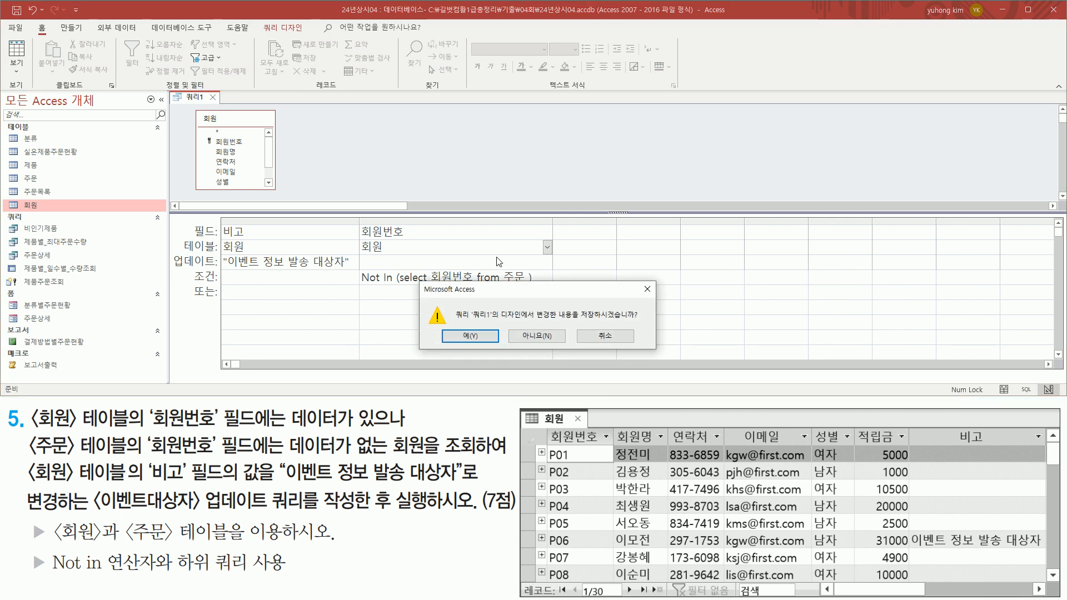
pyautogui.click(465, 336)
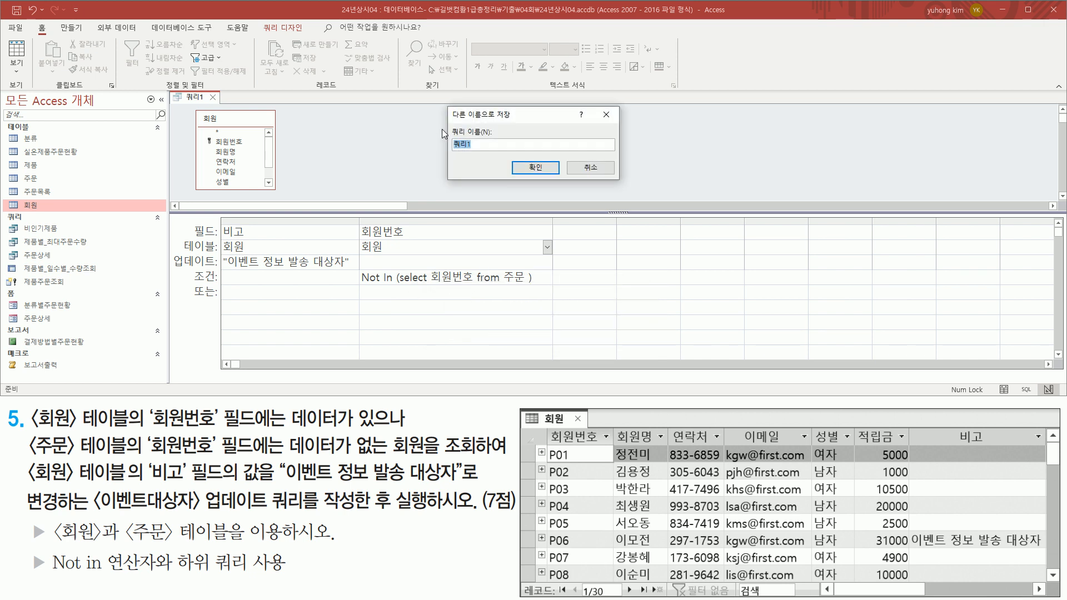
pyautogui.moveTo(449, 123); pyautogui.dragTo(501, 153)
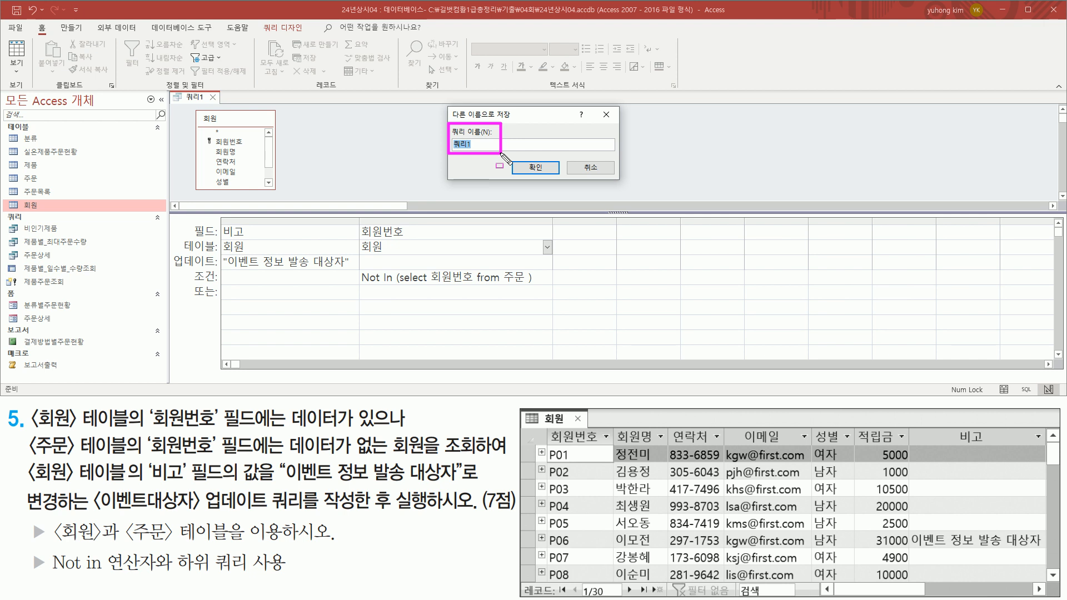
pyautogui.moveTo(90, 524); pyautogui.dragTo(356, 512)
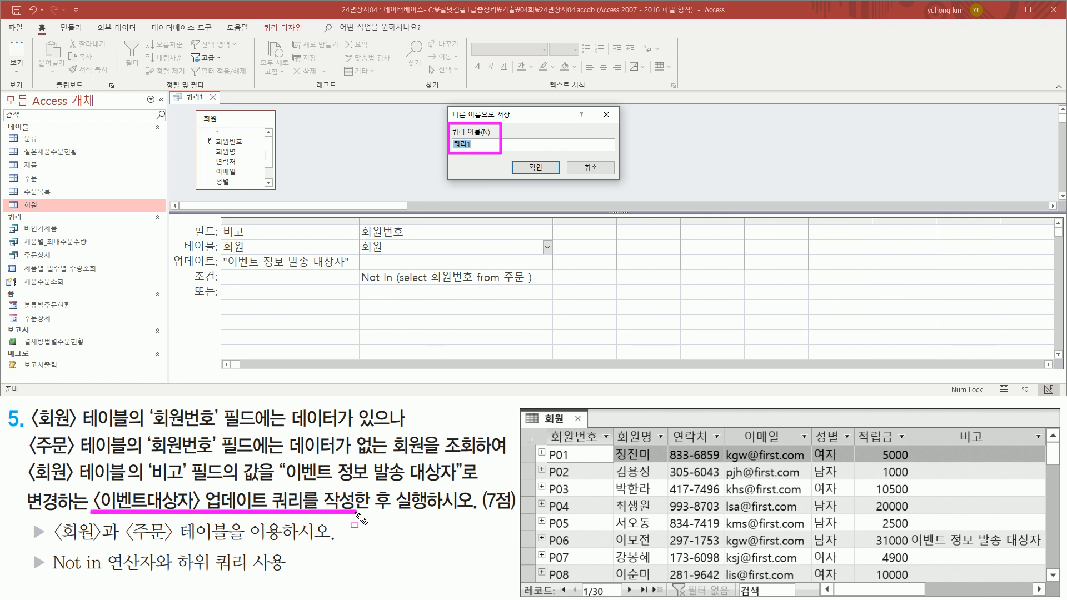
pyautogui.press('Escape')
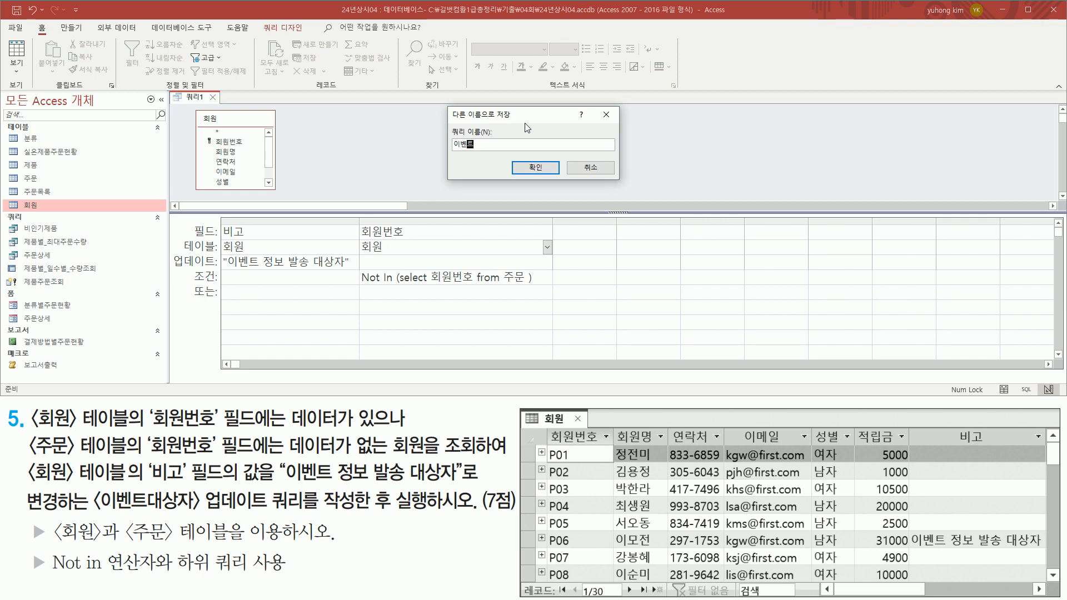
pyautogui.hotkey('ctrl', '2')
pyautogui.moveTo(446, 153); pyautogui.dragTo(503, 153)
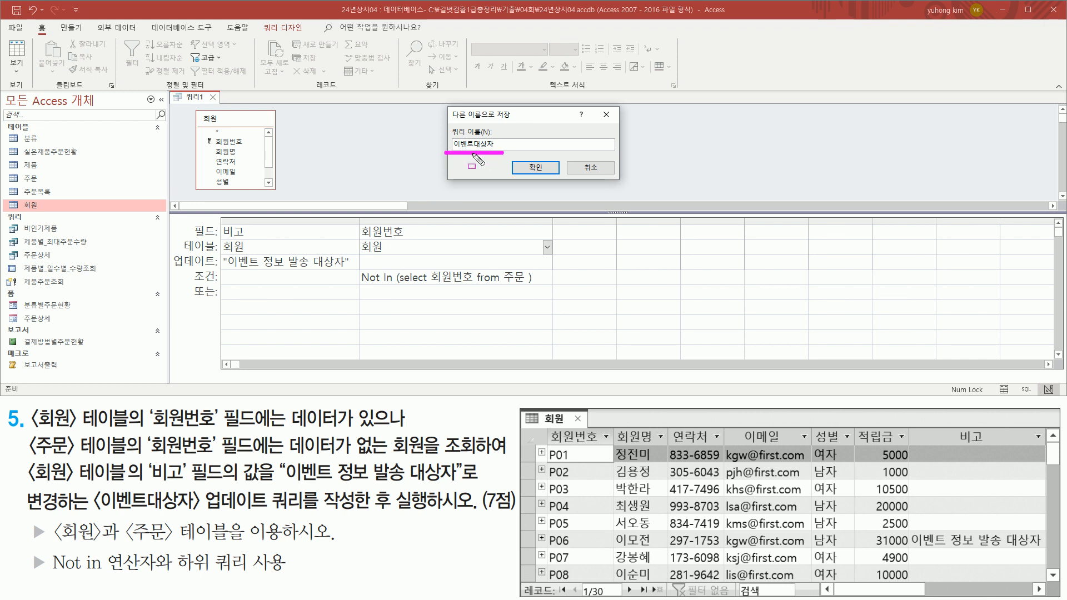
pyautogui.click(537, 169)
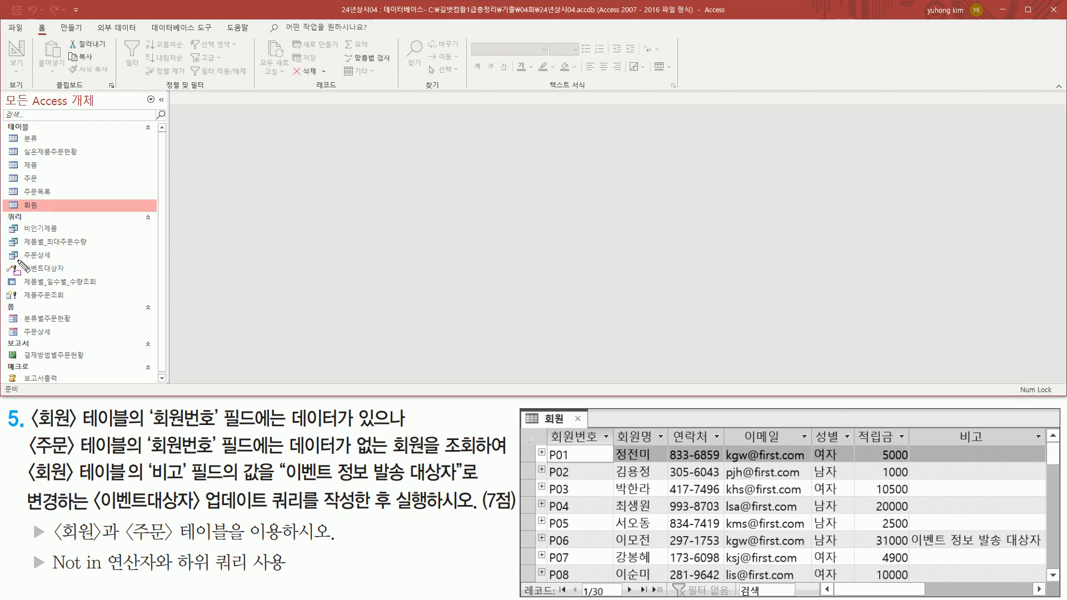
pyautogui.moveTo(17, 259); pyautogui.dragTo(71, 277)
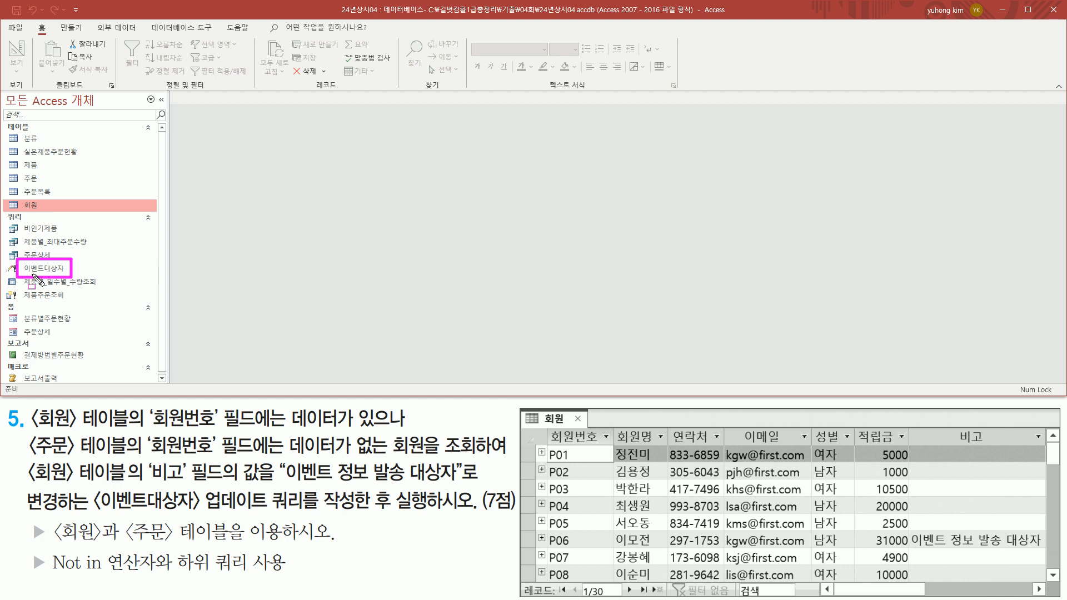
pyautogui.press('Escape')
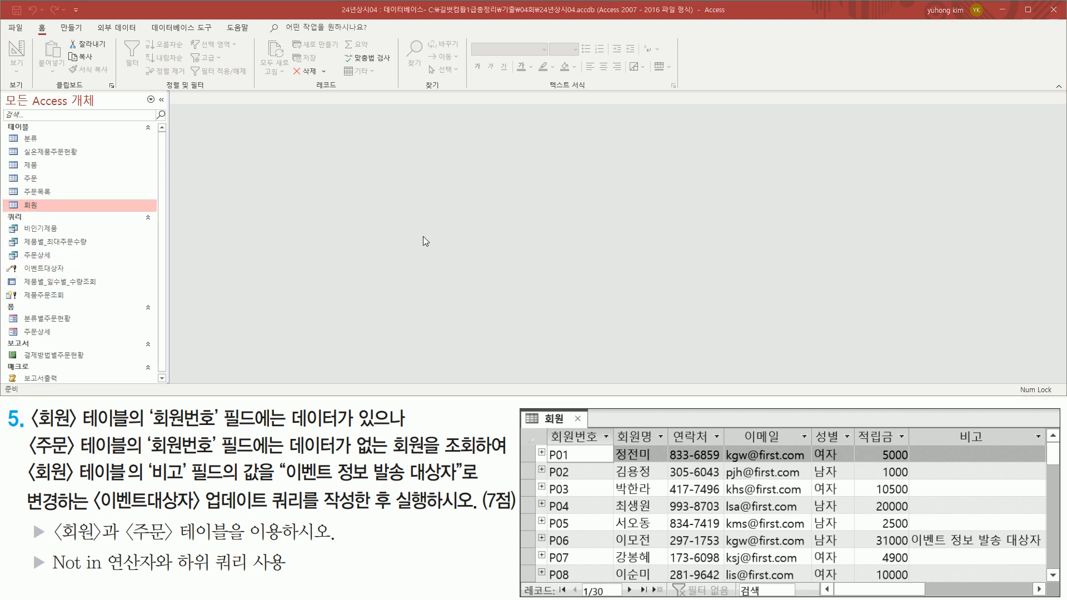